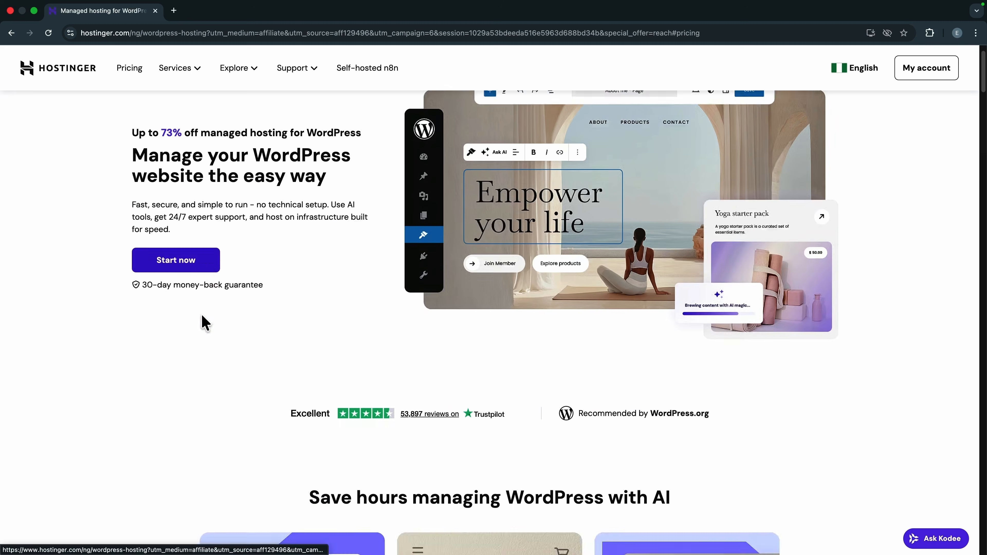
# Step: Examine the Single plan's price, renewal rate, website limit, storage and benefits among the managed WordPress hosting plans
pyautogui.scroll(-2, 243, 389)
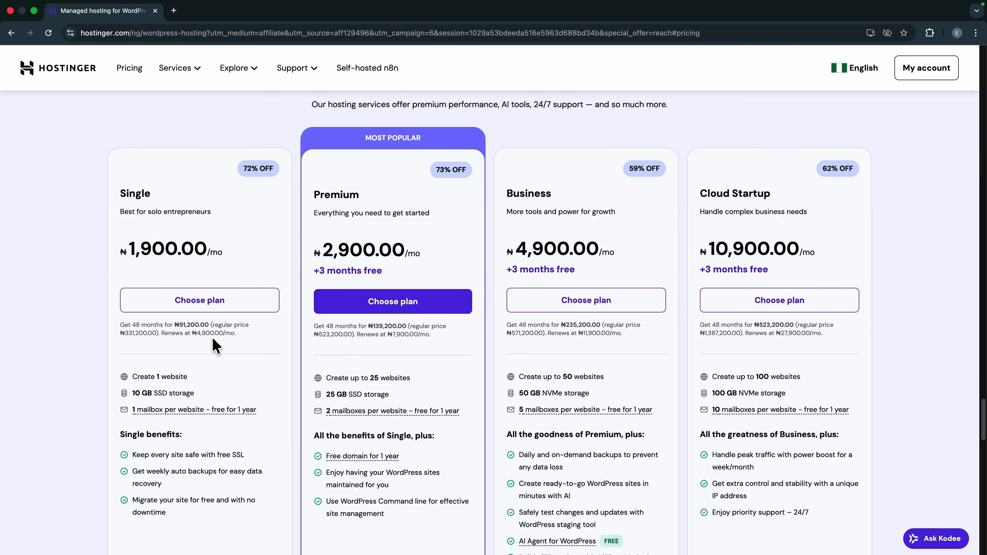
pyautogui.moveTo(176, 413)
pyautogui.scroll(-1, 223, 391)
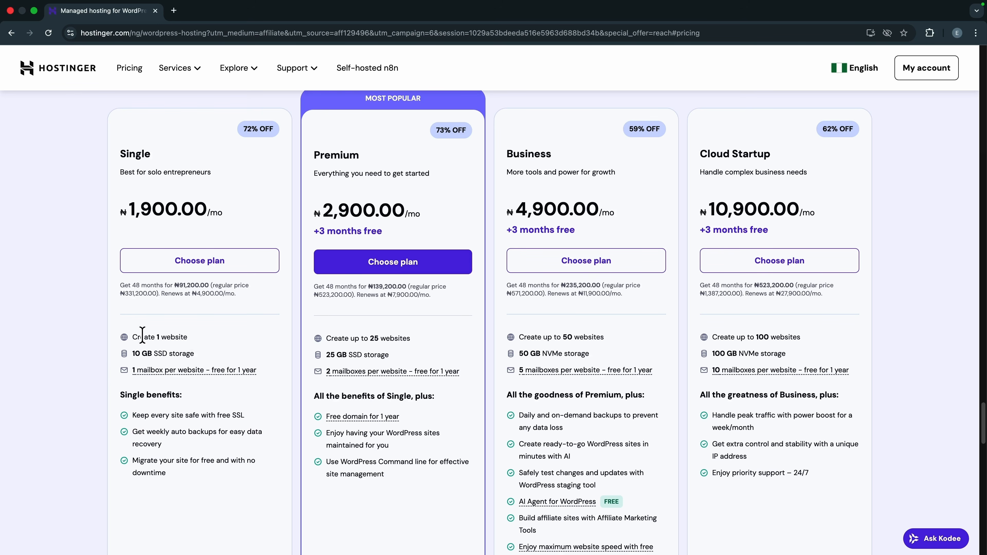
pyautogui.tripleClick(230, 352)
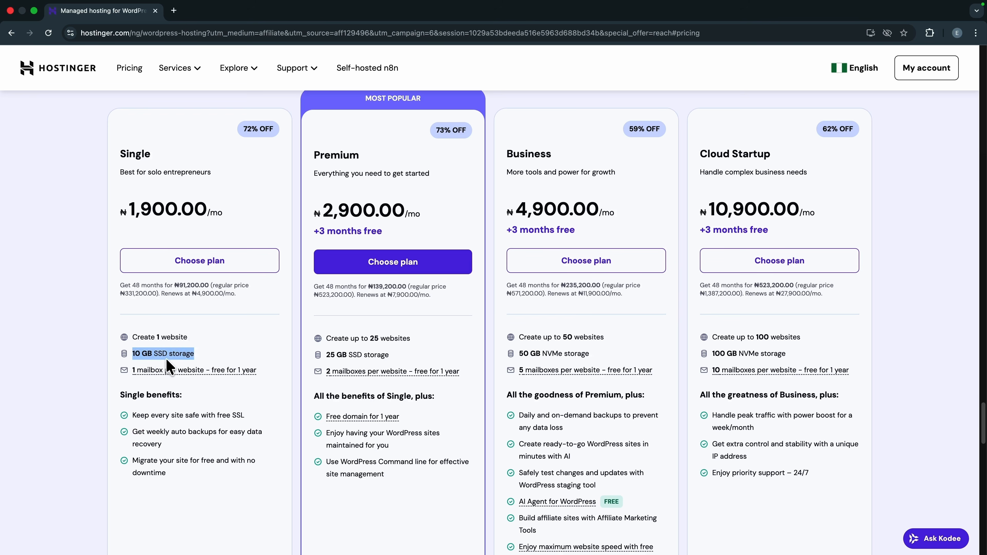
pyautogui.click(217, 346)
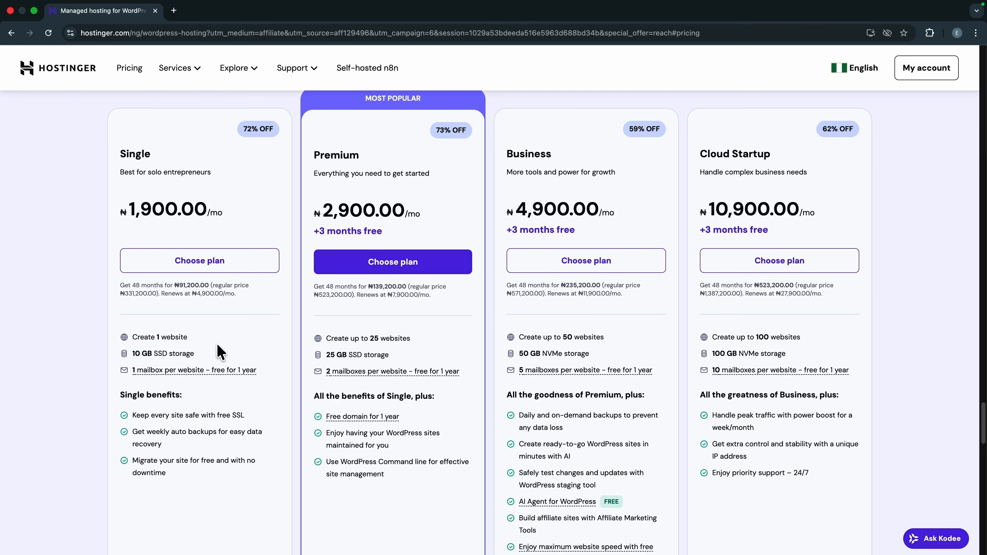
pyautogui.scroll(2, 217, 346)
pyautogui.scroll(1, 217, 346)
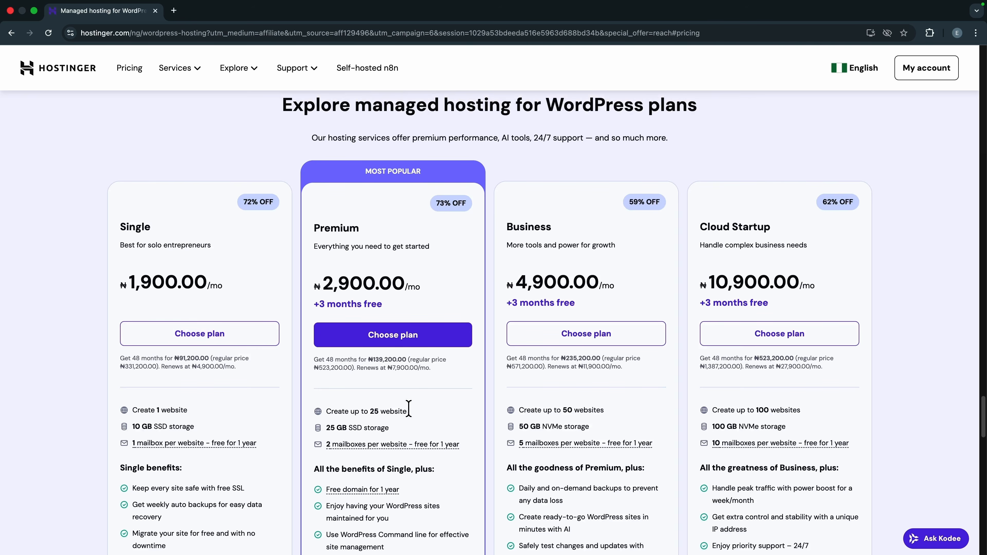
# Step: Examine the Premium plan's price, website limit, SSD storage, mailboxes and free domain benefit
pyautogui.scroll(-2, 408, 408)
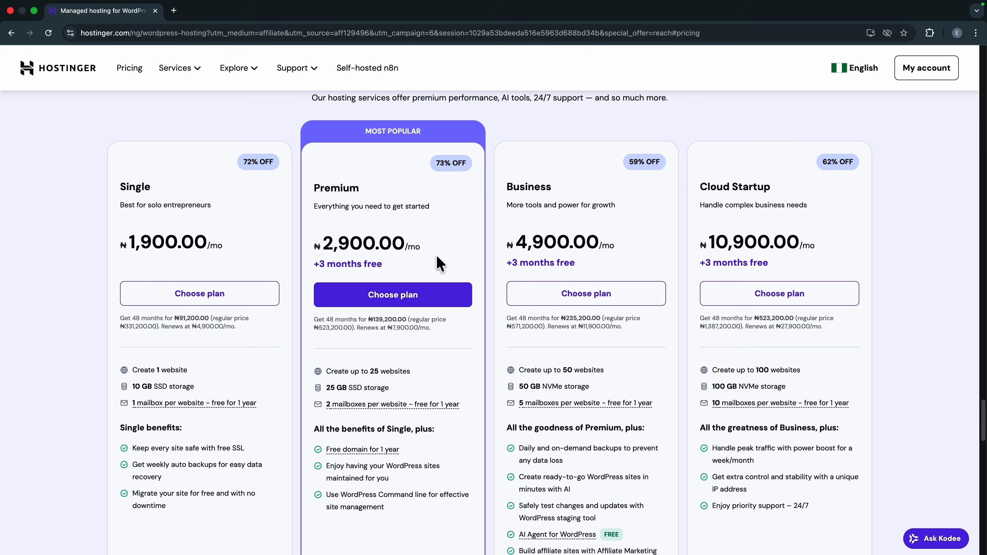
pyautogui.scroll(-2, 439, 263)
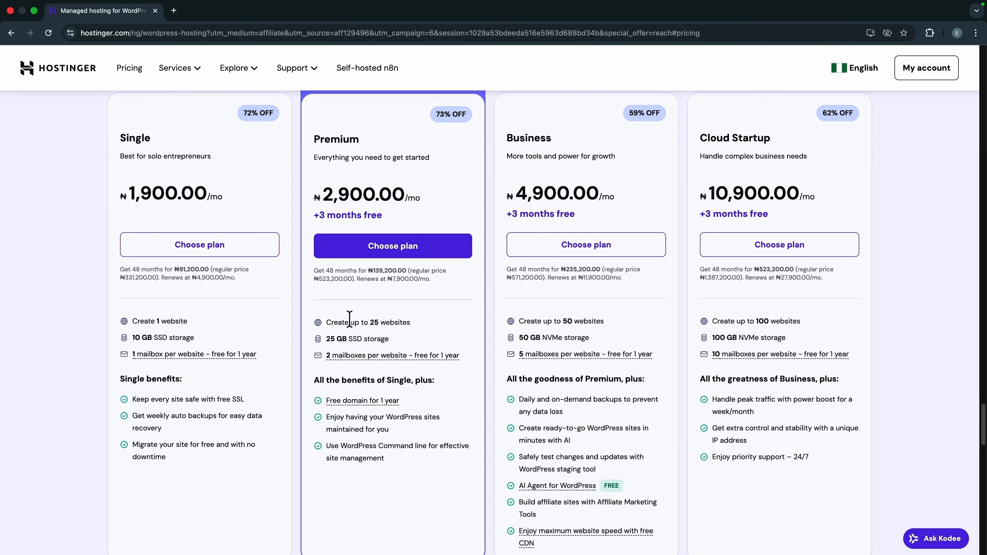
pyautogui.moveTo(345, 321); pyautogui.dragTo(416, 327)
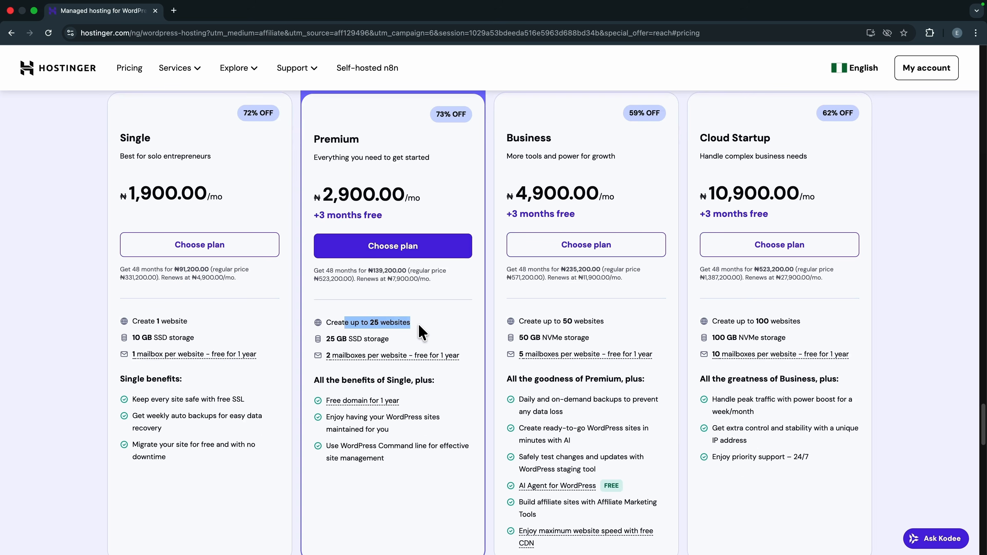
pyautogui.click(407, 334)
pyautogui.moveTo(331, 339); pyautogui.dragTo(400, 349)
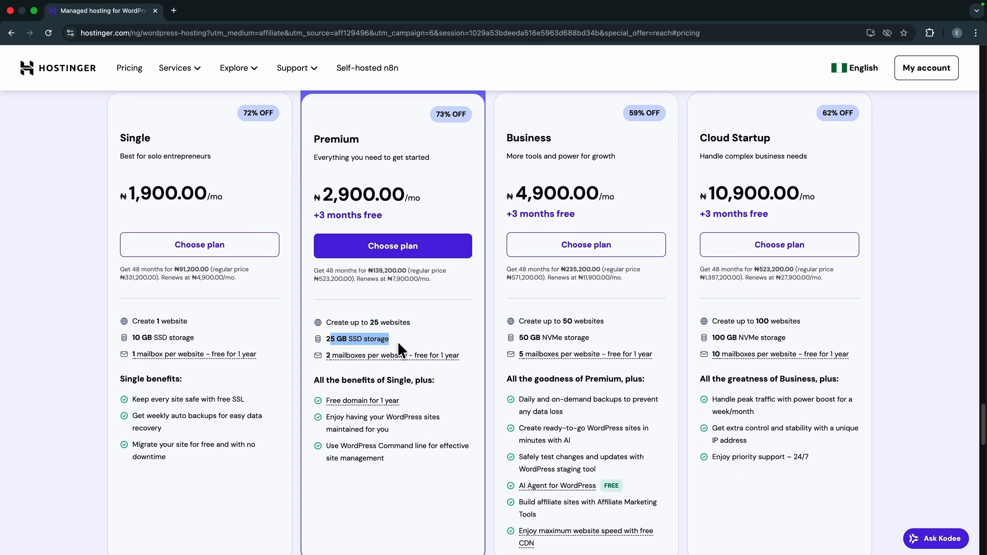
pyautogui.scroll(-1, 414, 379)
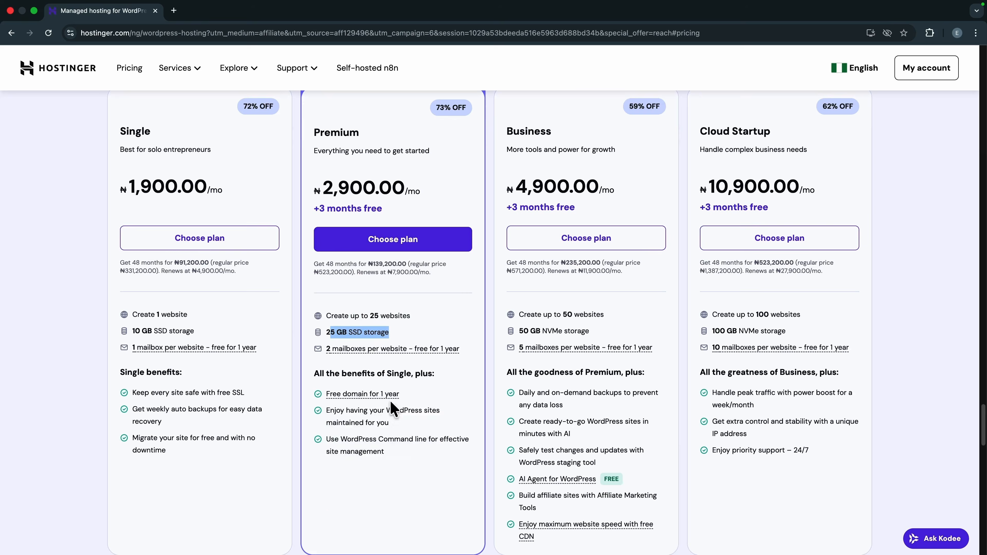
pyautogui.moveTo(382, 394)
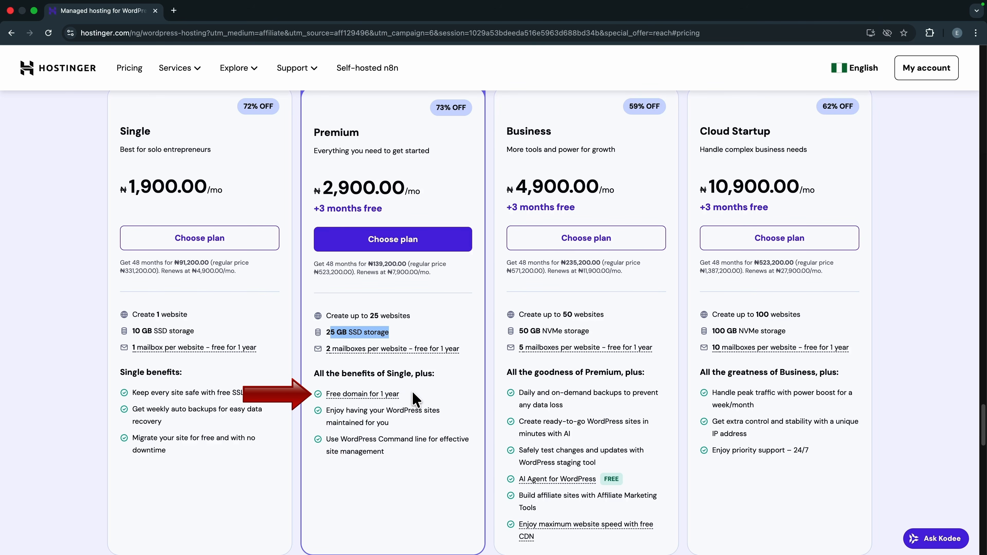
pyautogui.scroll(-1, 410, 408)
# Step: Compare the Business and Cloud Startup plans' prices, website limits, storage, mailboxes and extra benefits
pyautogui.scroll(3, 404, 423)
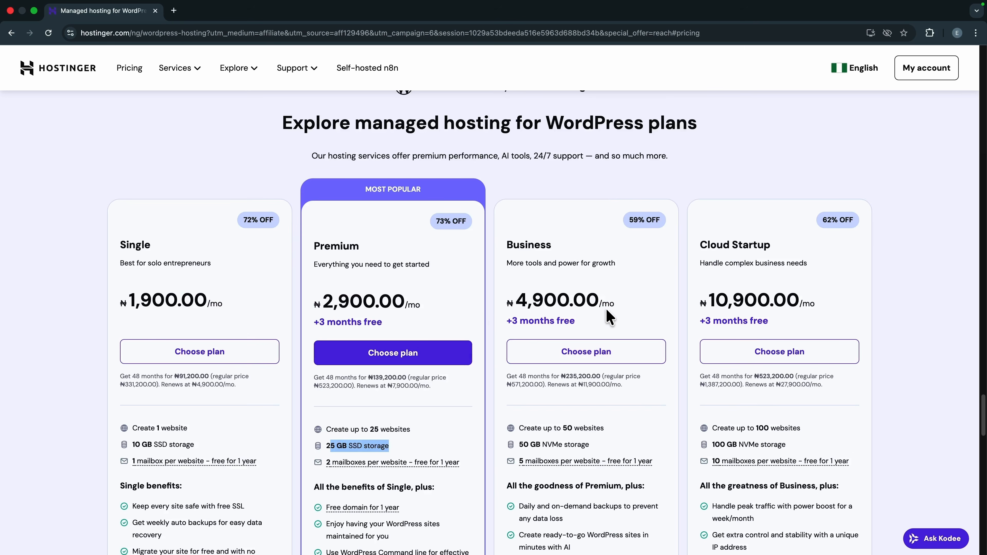
pyautogui.scroll(-1, 593, 359)
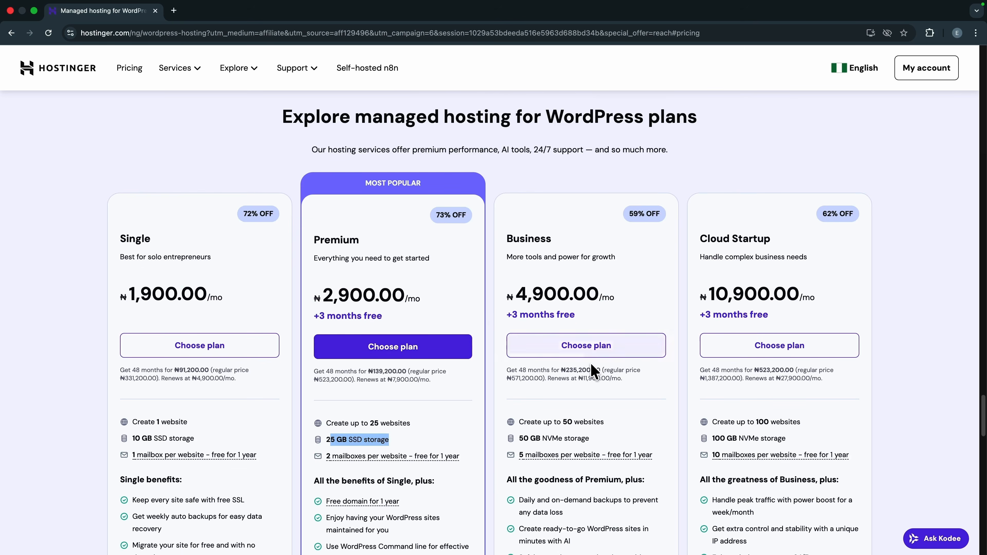
pyautogui.click(632, 434)
pyautogui.moveTo(540, 456)
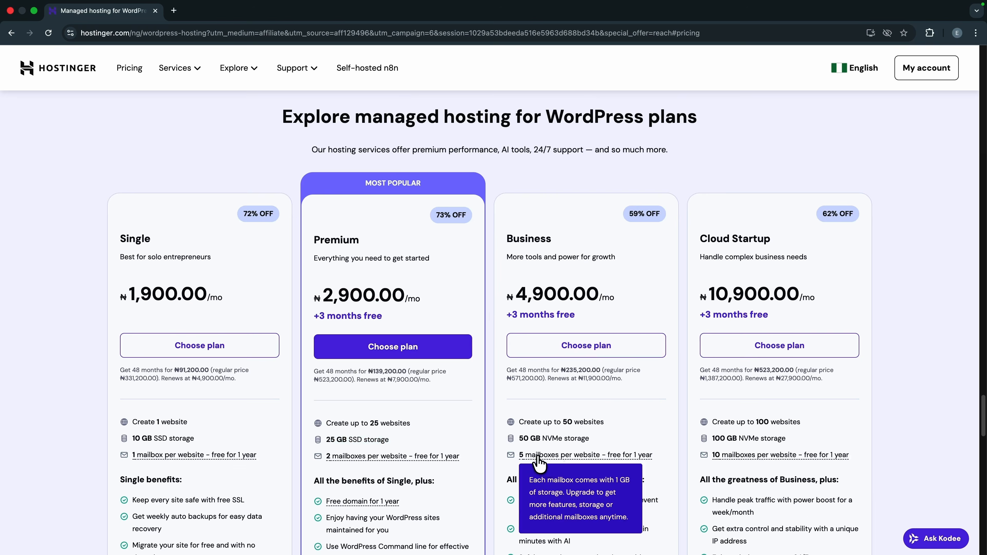
pyautogui.scroll(-3, 624, 466)
pyautogui.scroll(-3, 623, 467)
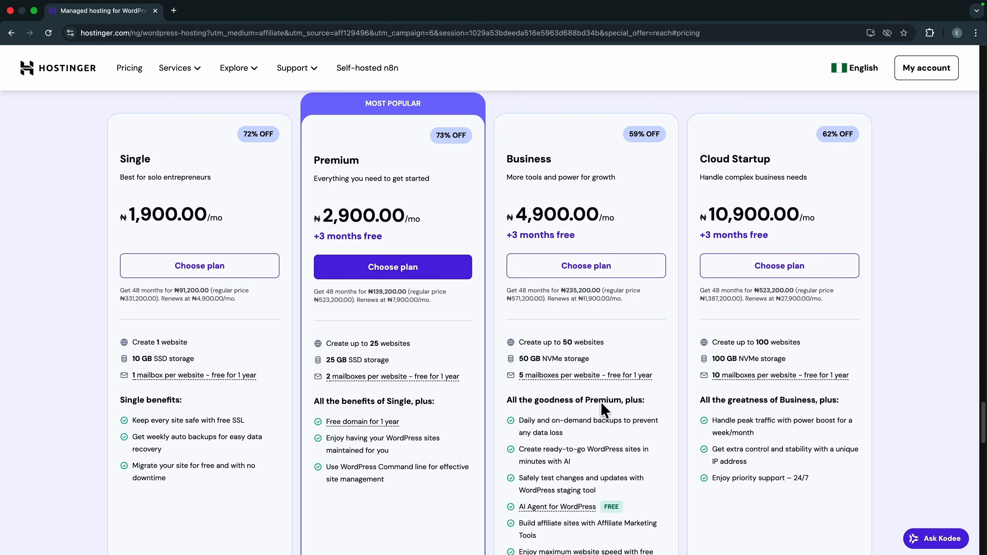
pyautogui.scroll(-2, 589, 489)
pyautogui.scroll(2, 583, 418)
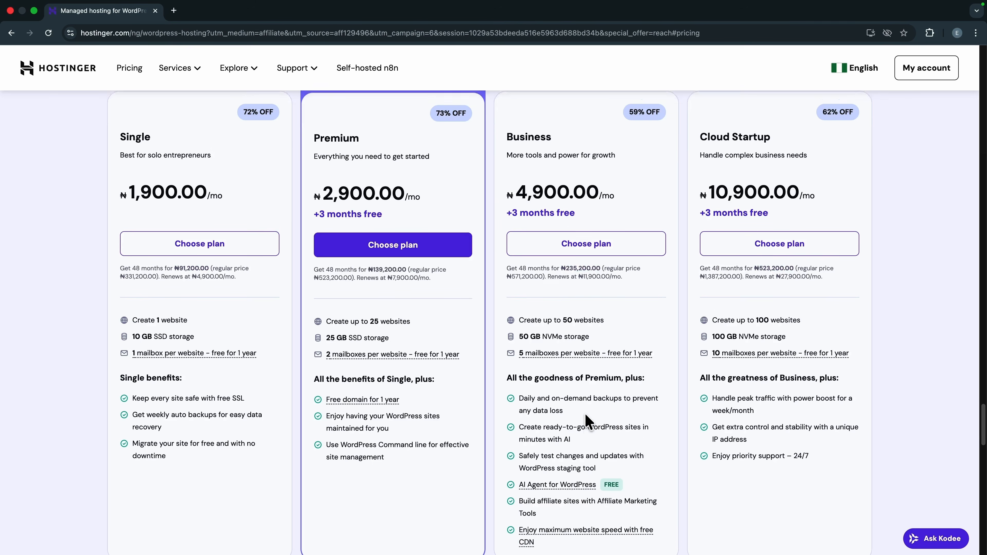
pyautogui.scroll(1, 700, 315)
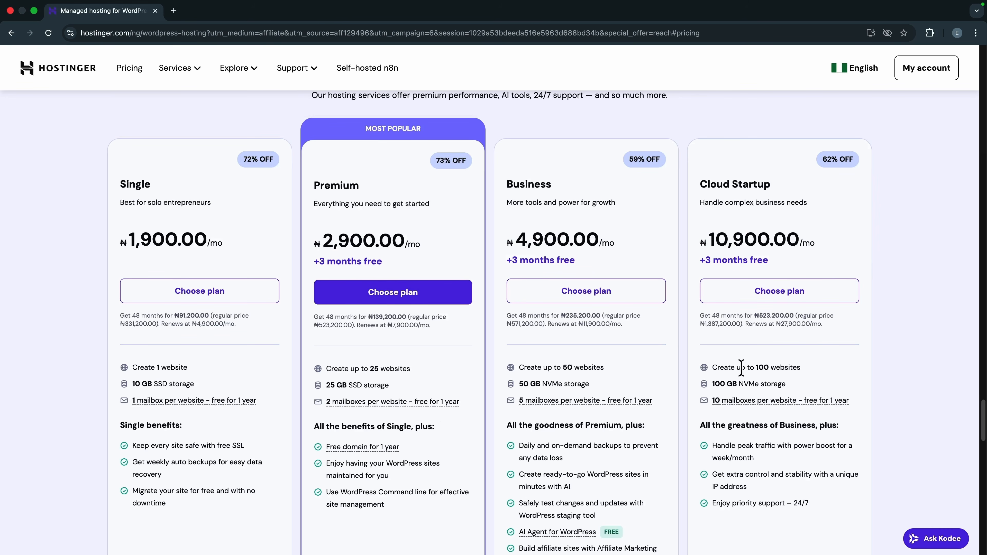
pyautogui.moveTo(715, 367); pyautogui.dragTo(808, 367)
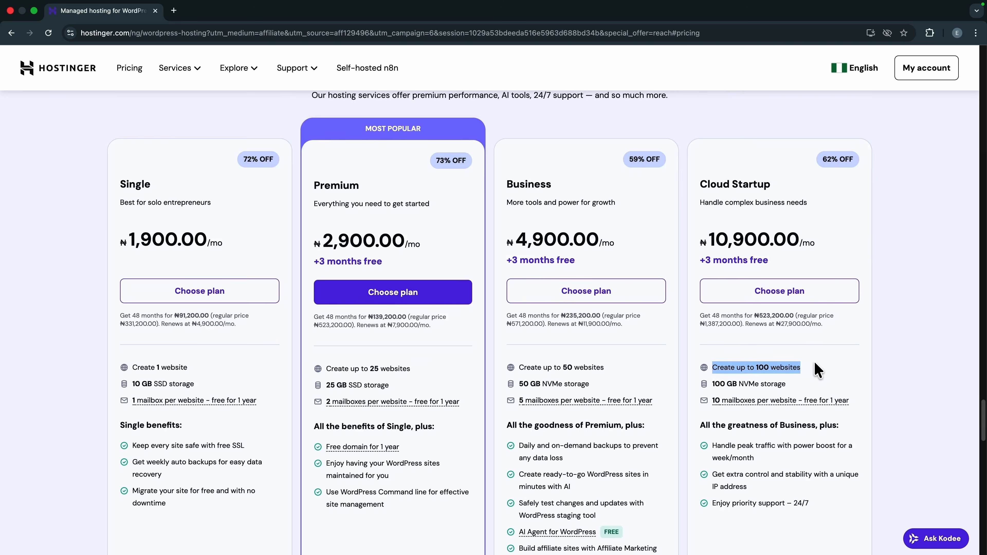
pyautogui.click(817, 352)
# Step: Choose the Premium hosting plan and proceed to its cart
pyautogui.scroll(-1, 806, 364)
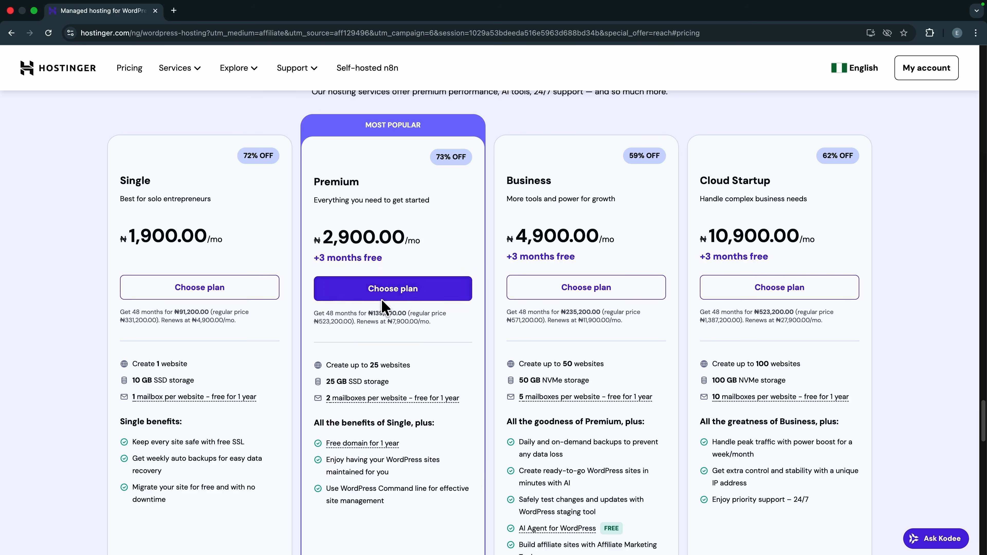
pyautogui.click(397, 292)
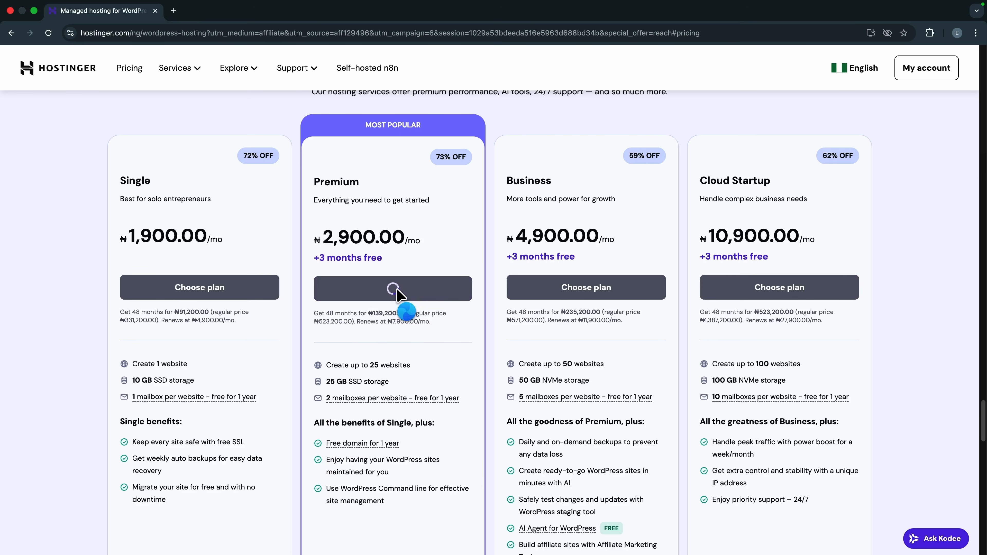
# Step: Try the 1-month and 12-month periods for Premium Web Hosting and check the free domain offer
pyautogui.click(312, 282)
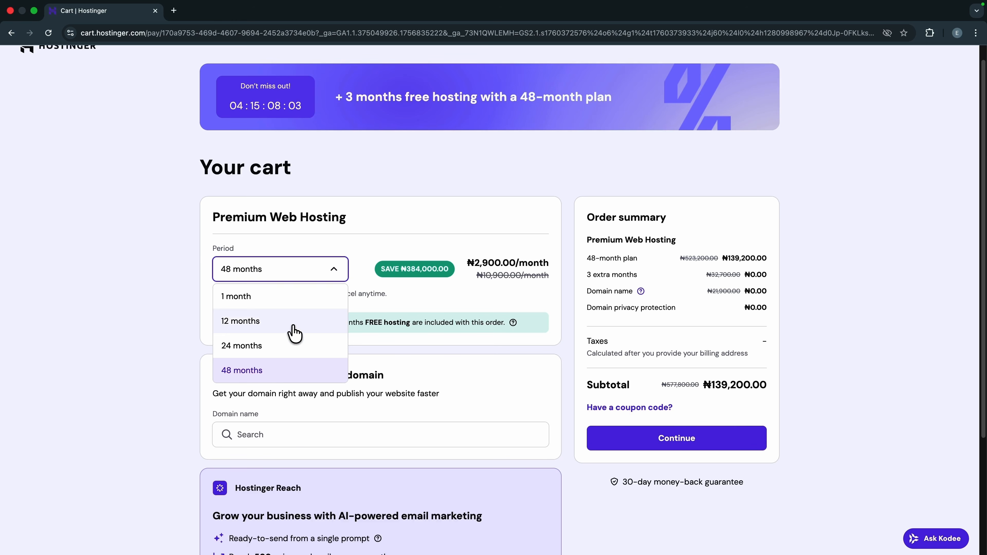
pyautogui.click(271, 306)
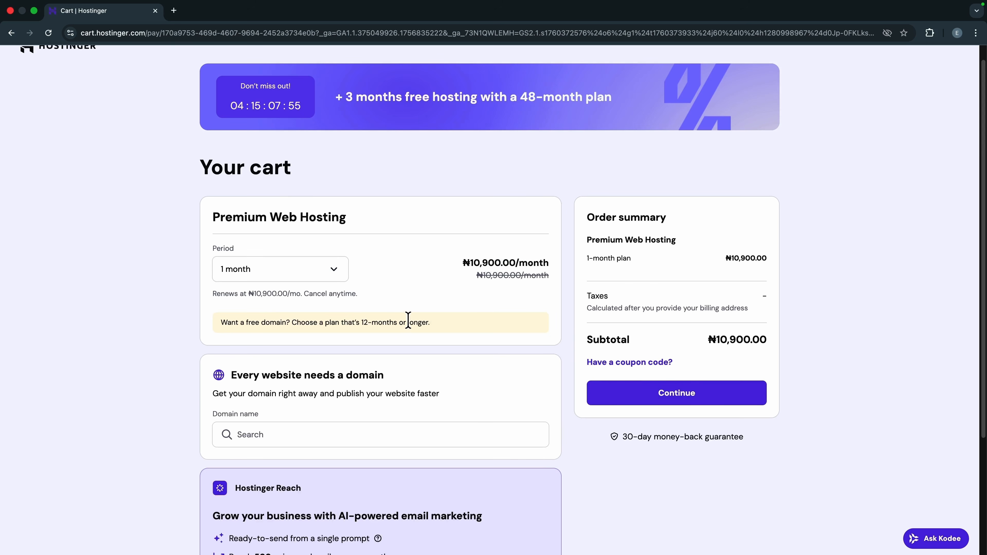
pyautogui.click(333, 274)
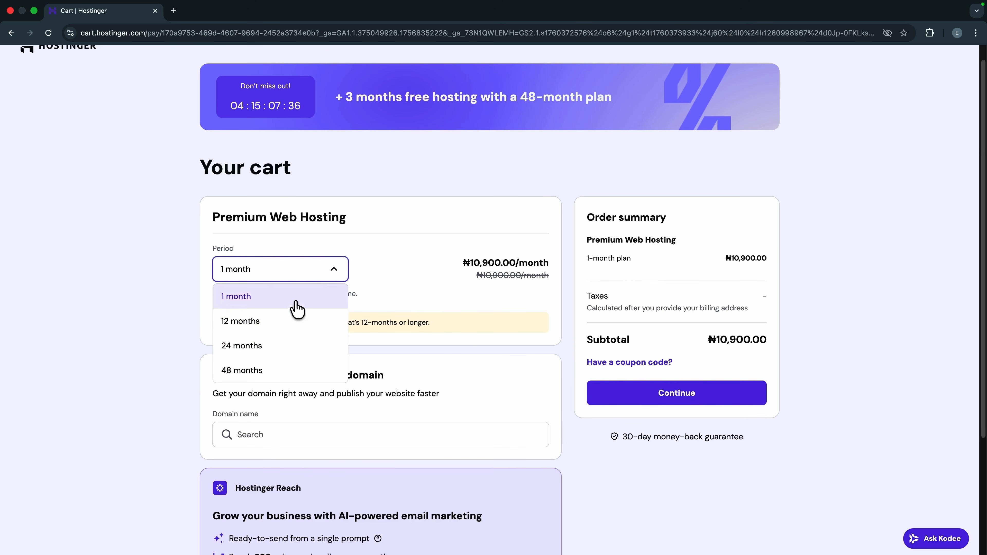
pyautogui.click(272, 330)
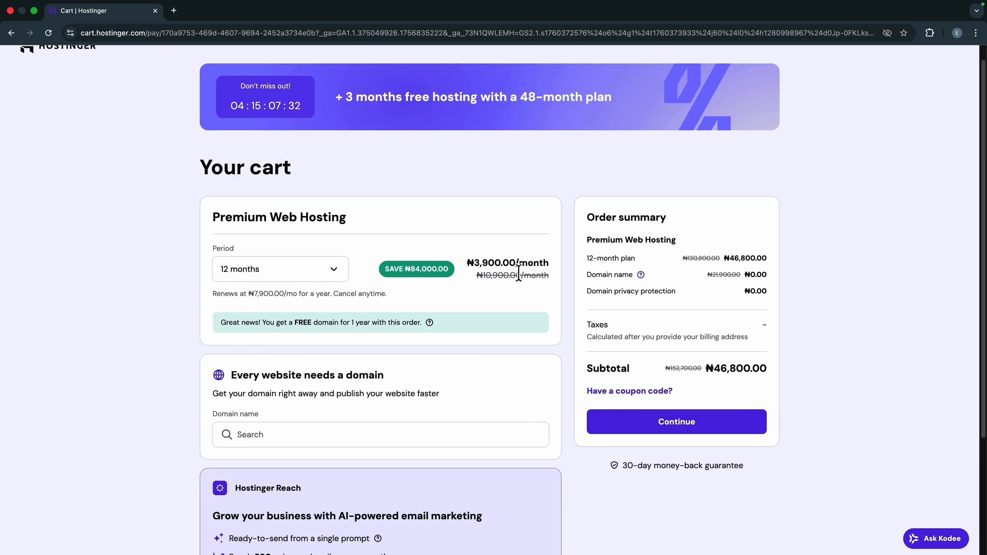
pyautogui.moveTo(216, 323); pyautogui.dragTo(437, 327)
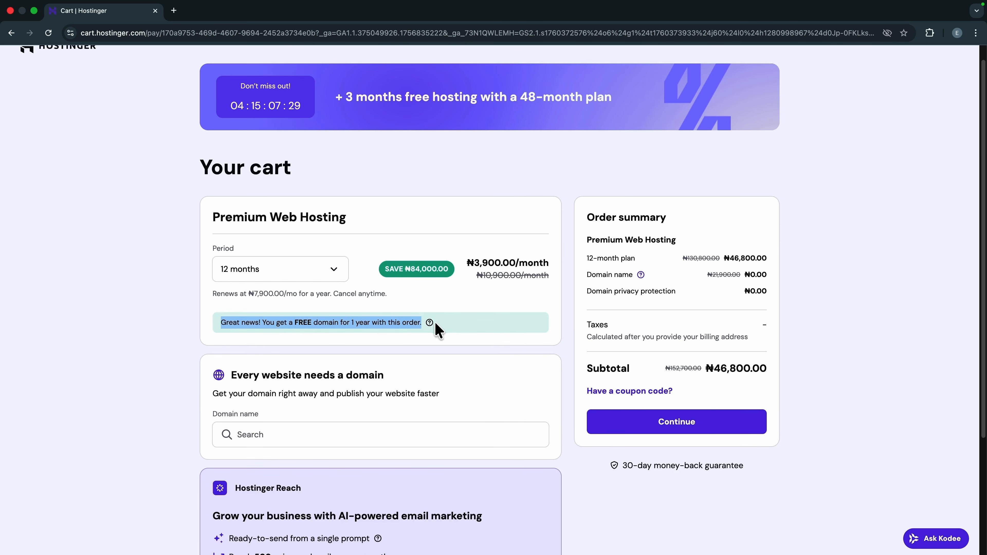
pyautogui.click(471, 308)
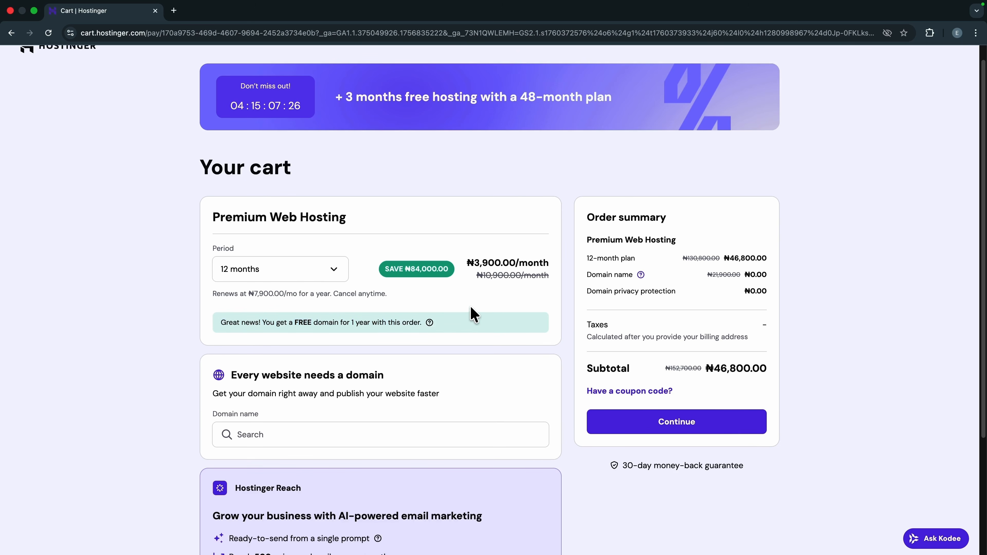
# Step: Set the Premium Web Hosting period to 48 months and check the free domain and free hosting offer
pyautogui.click(331, 277)
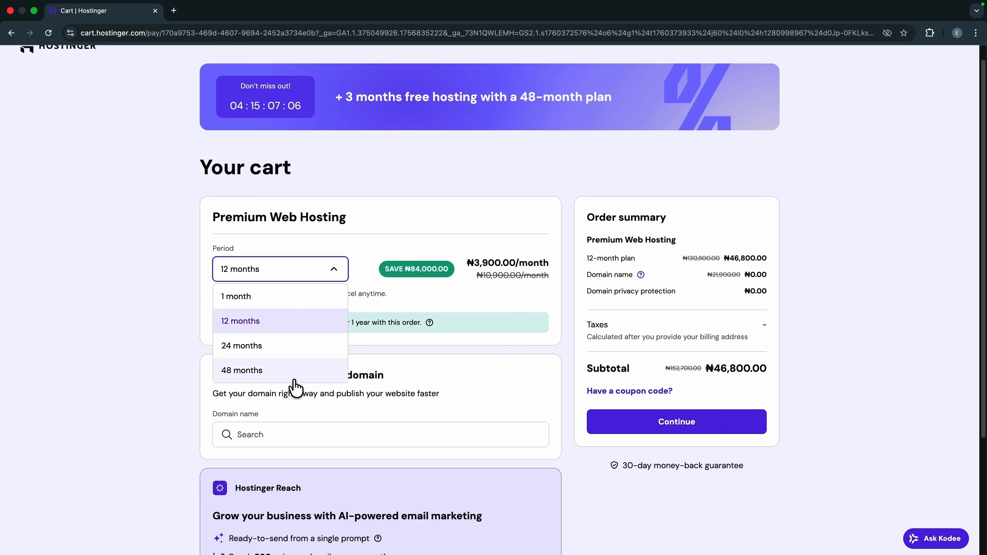
pyautogui.click(281, 373)
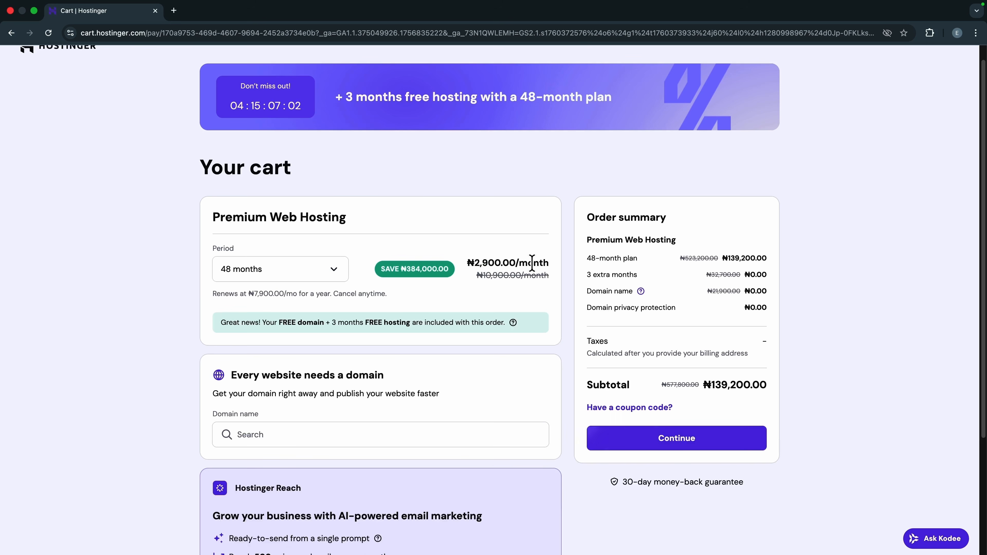
pyautogui.moveTo(219, 323); pyautogui.dragTo(503, 324)
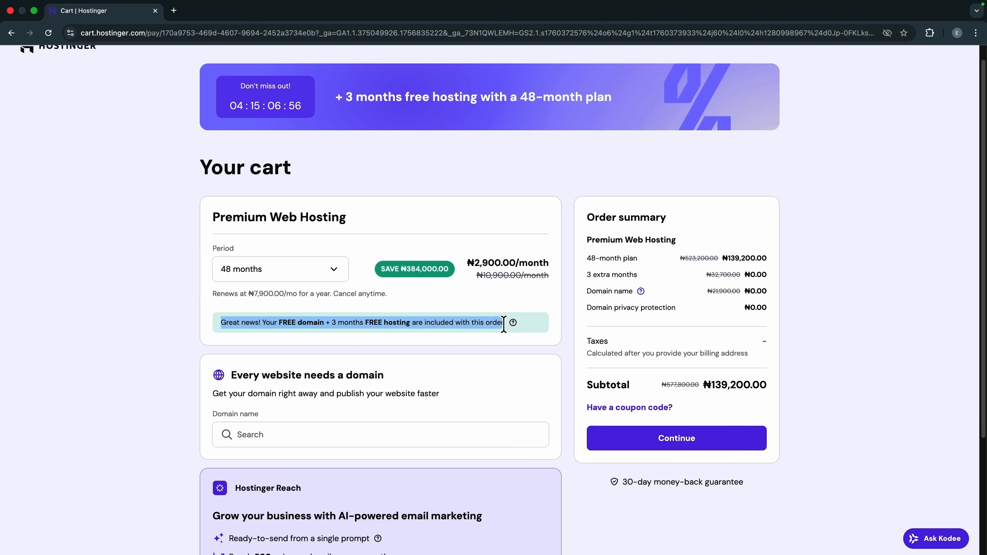
pyautogui.click(359, 314)
# Step: Switch the Premium Web Hosting period to 12 months and check its free domain offer
pyautogui.click(306, 268)
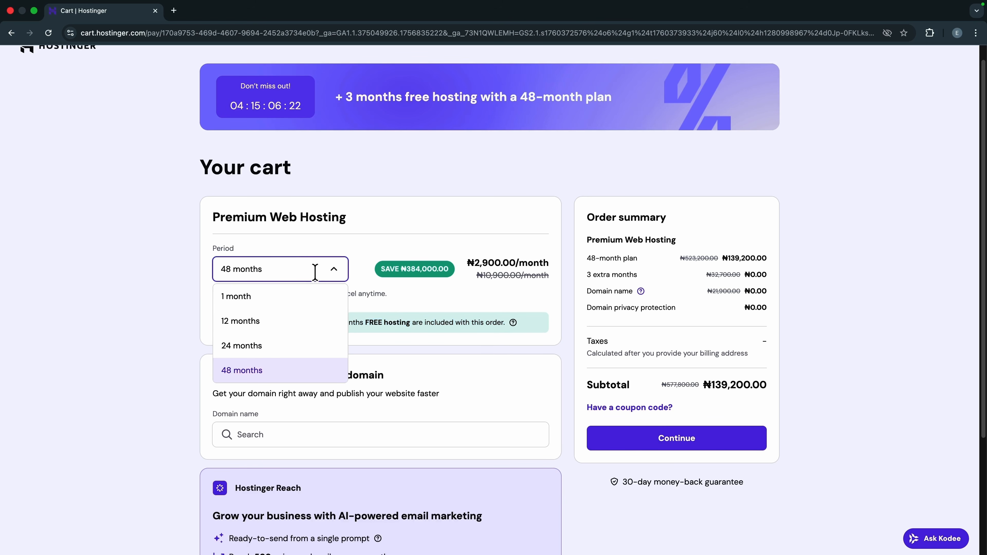
pyautogui.click(299, 321)
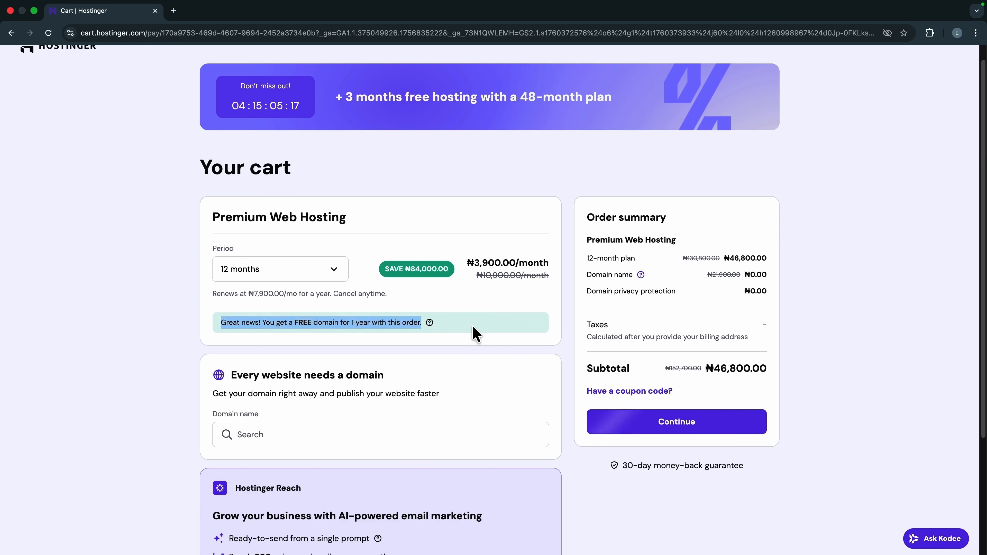
pyautogui.click(474, 333)
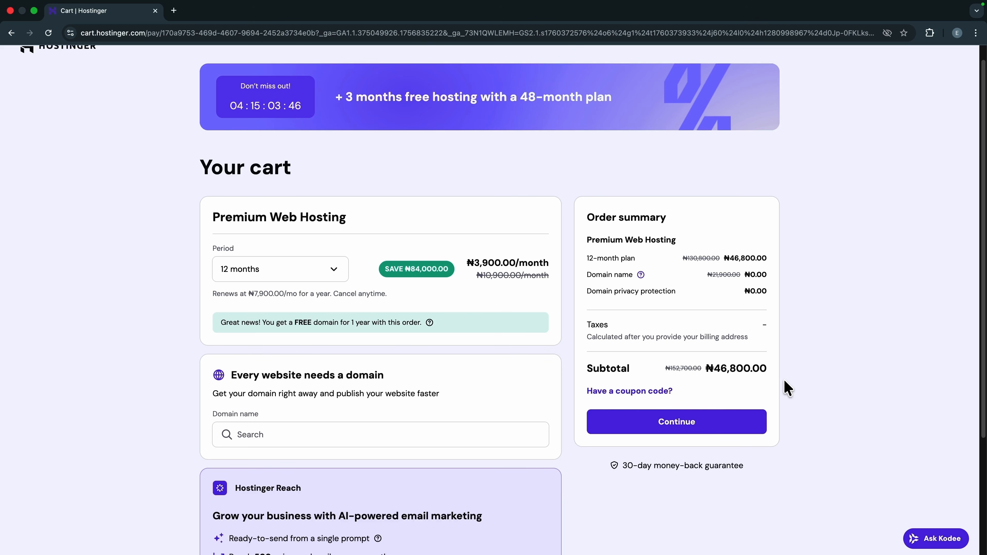
# Step: Set the Premium Web Hosting billing period to 48 months
pyautogui.click(259, 268)
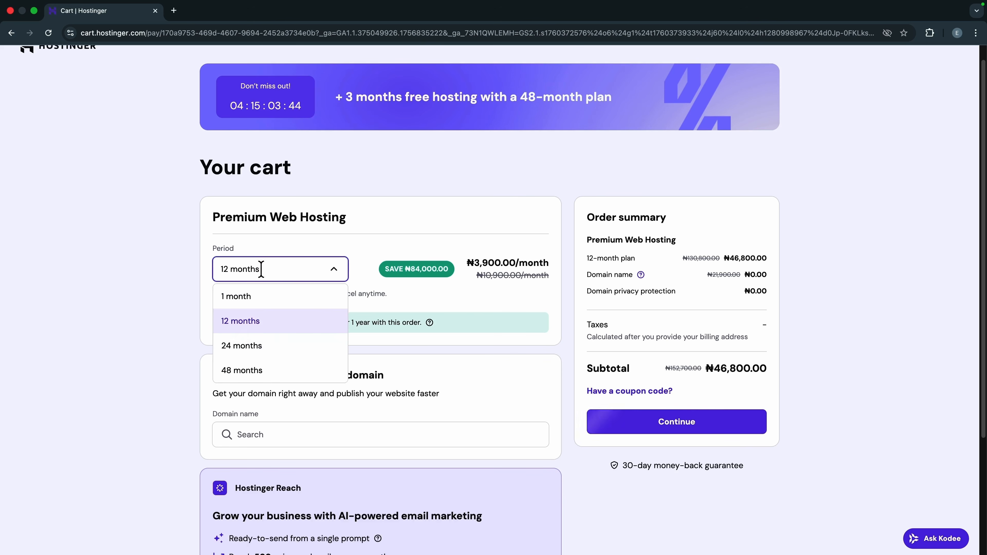
pyautogui.click(254, 371)
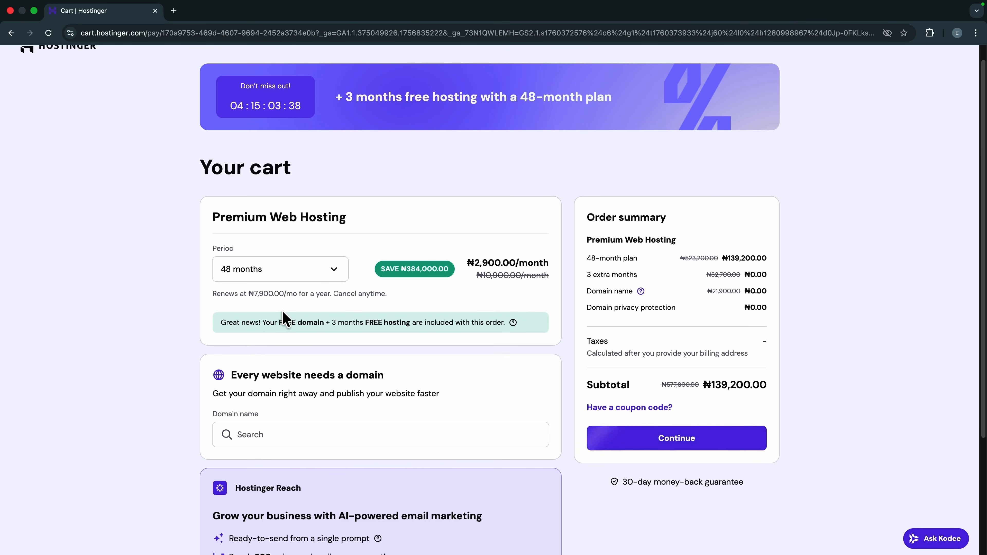
# Step: Search for the .com domain made of the owner's full name plus 25, add it to the cart and set its registration to 1 year
pyautogui.scroll(-1, 313, 282)
pyautogui.click(297, 401)
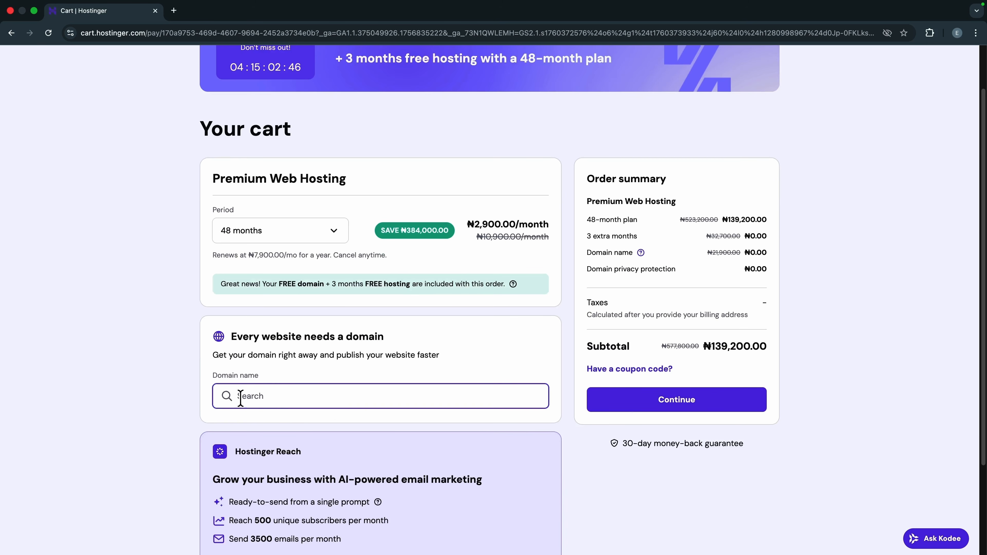
pyautogui.write('emmanue')
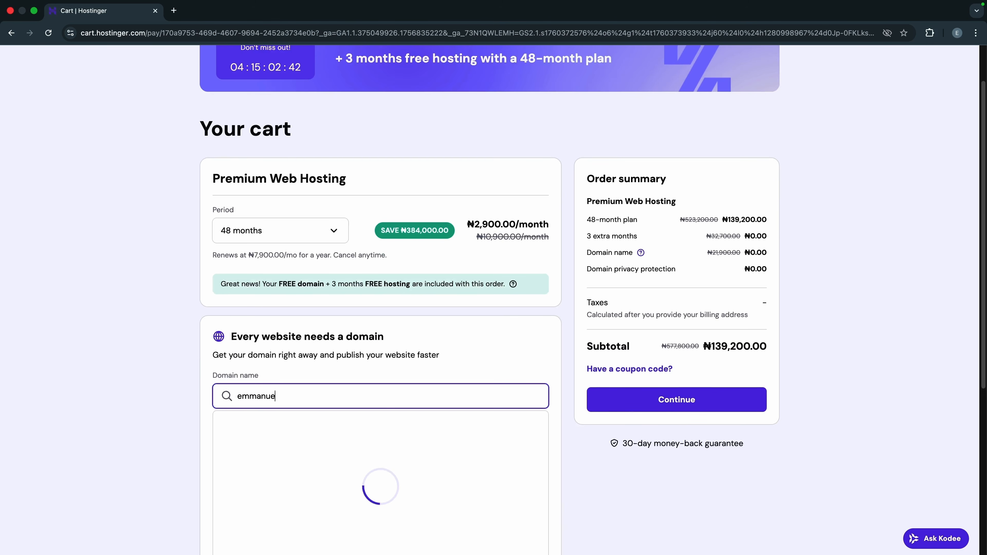
pyautogui.write('ladanu25')
pyautogui.scroll(-5, 297, 401)
pyautogui.write('.com')
pyautogui.scroll(1, 489, 355)
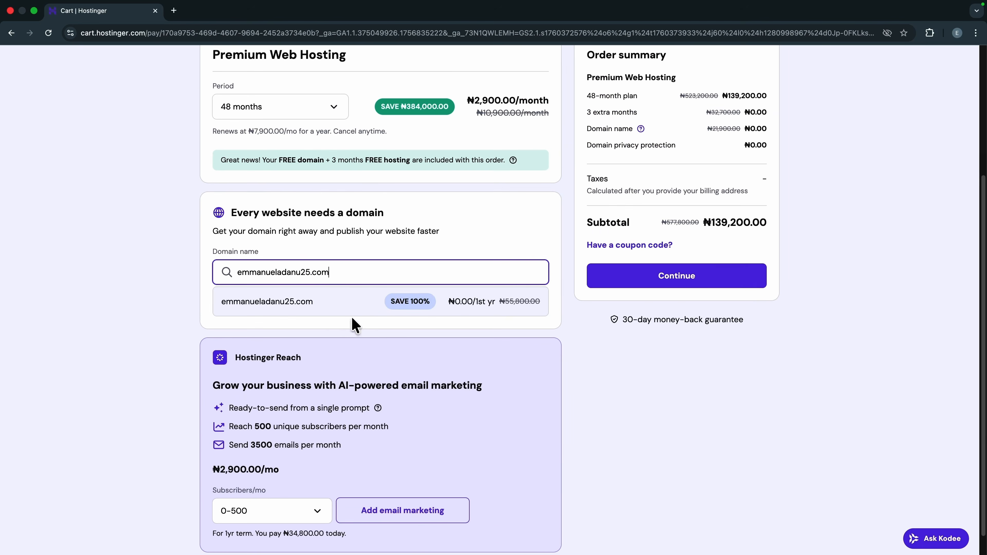
pyautogui.click(346, 301)
pyautogui.click(326, 282)
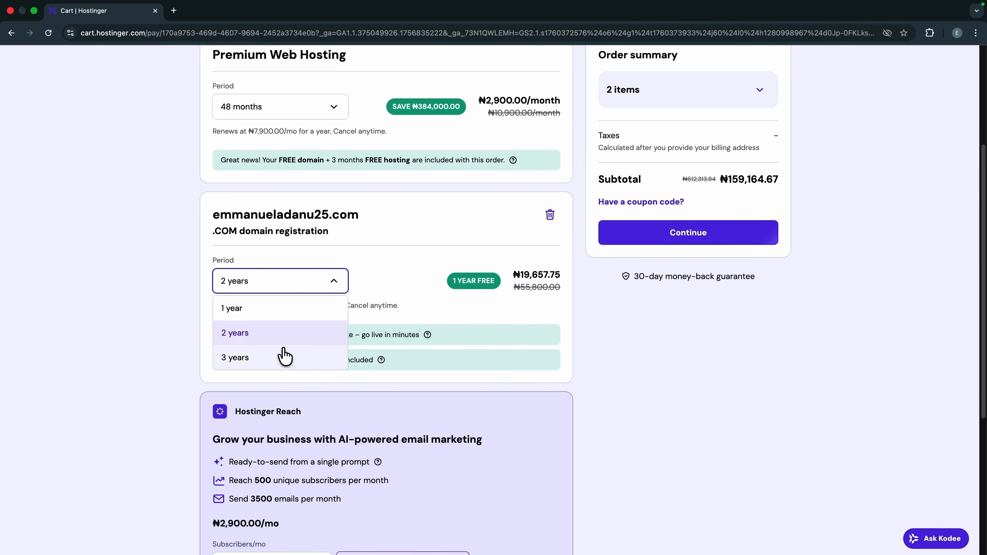
pyautogui.click(232, 309)
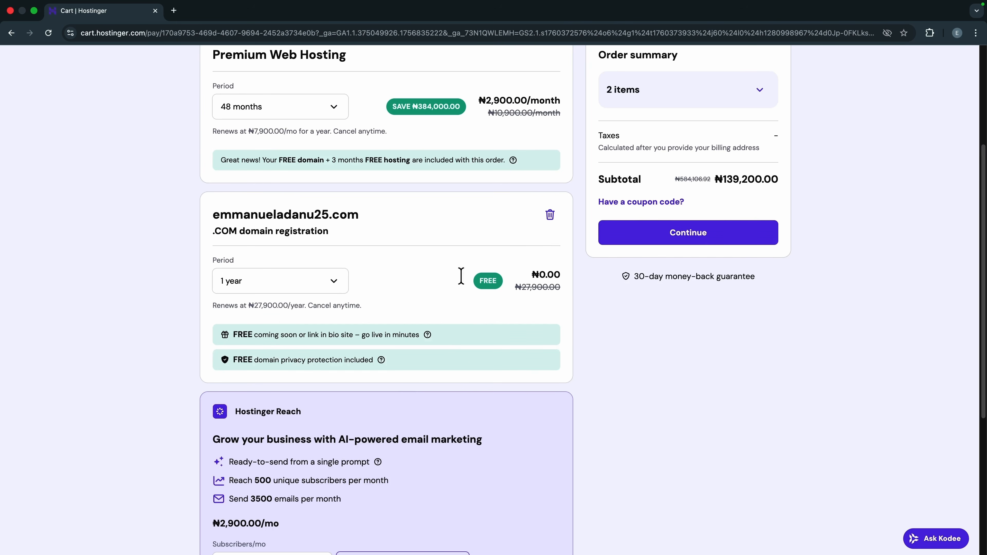
# Step: Apply the coupon code ADANU to the order and check the discount line in the order summary
pyautogui.scroll(3, 507, 233)
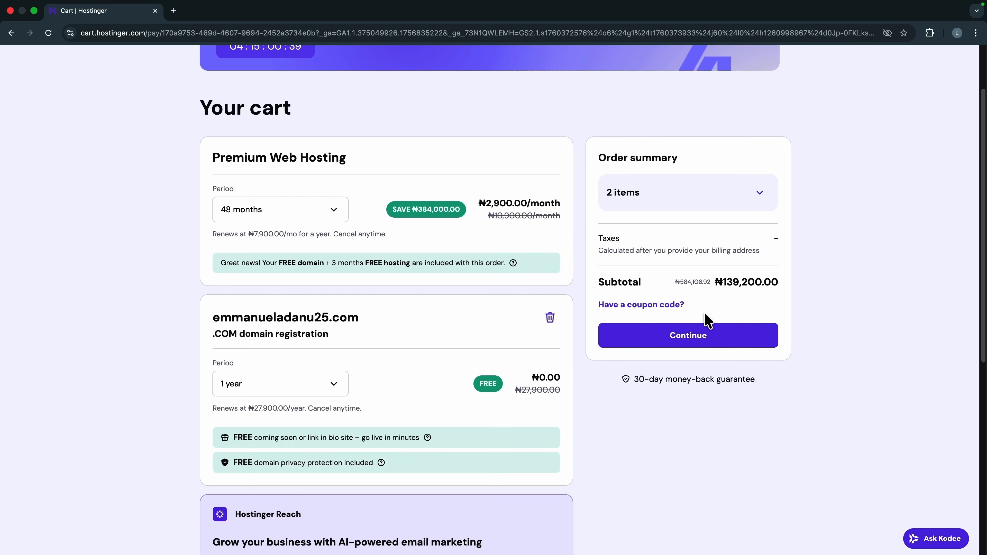
pyautogui.click(636, 305)
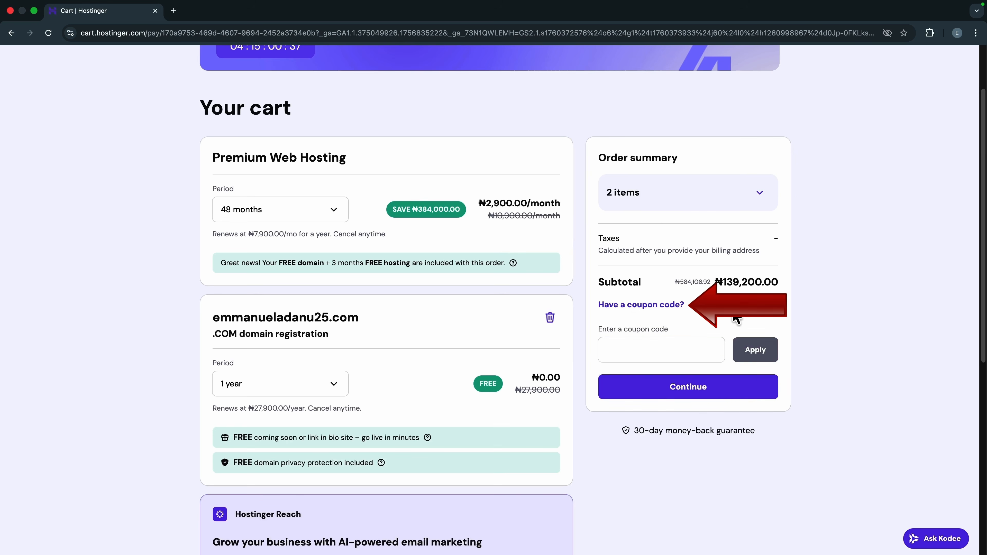
pyautogui.scroll(-1, 707, 326)
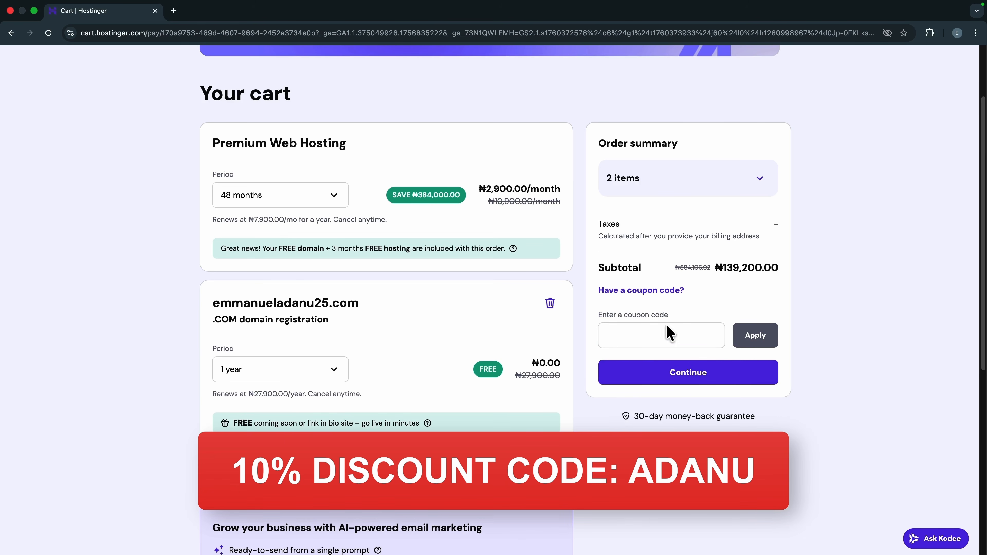
pyautogui.click(654, 336)
pyautogui.write('ADANU')
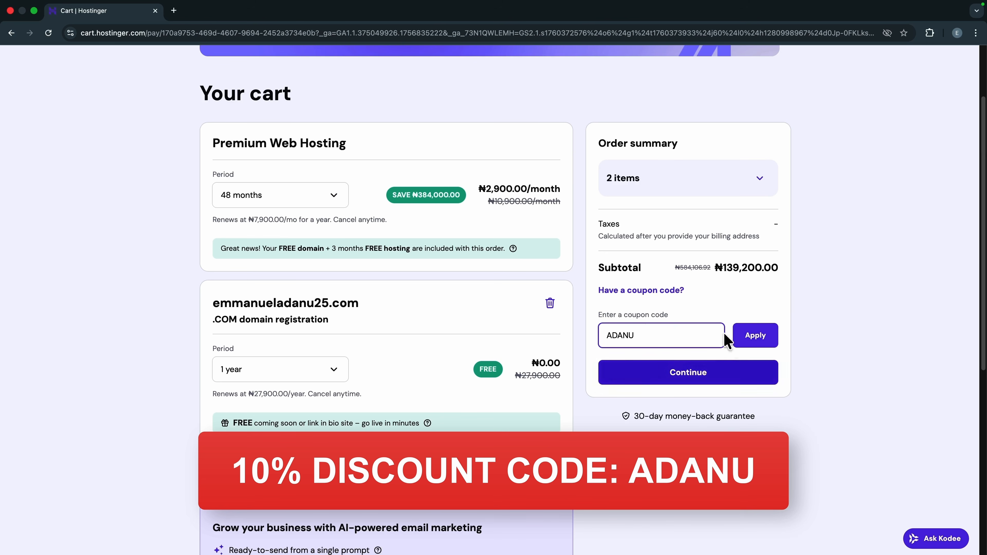
pyautogui.click(740, 341)
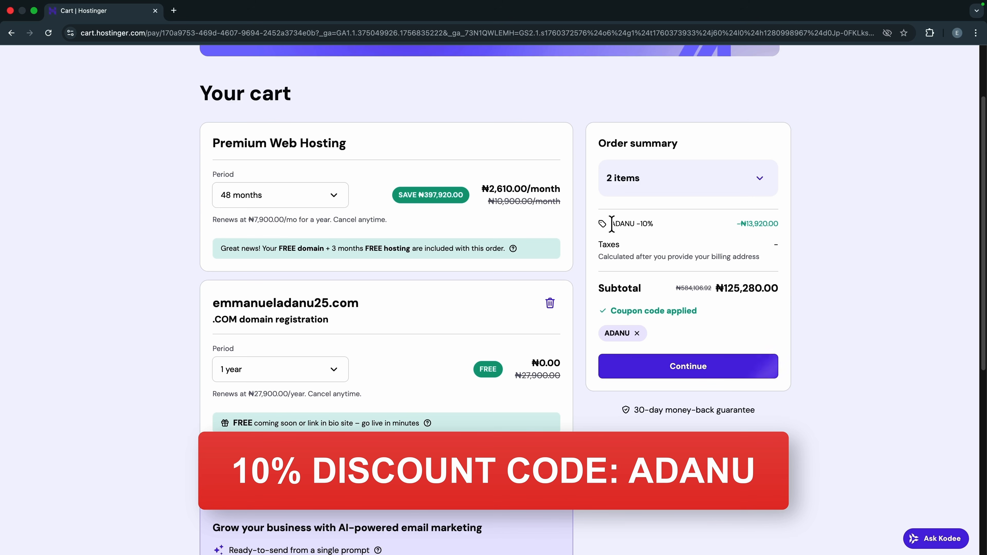
pyautogui.moveTo(600, 225); pyautogui.dragTo(827, 227)
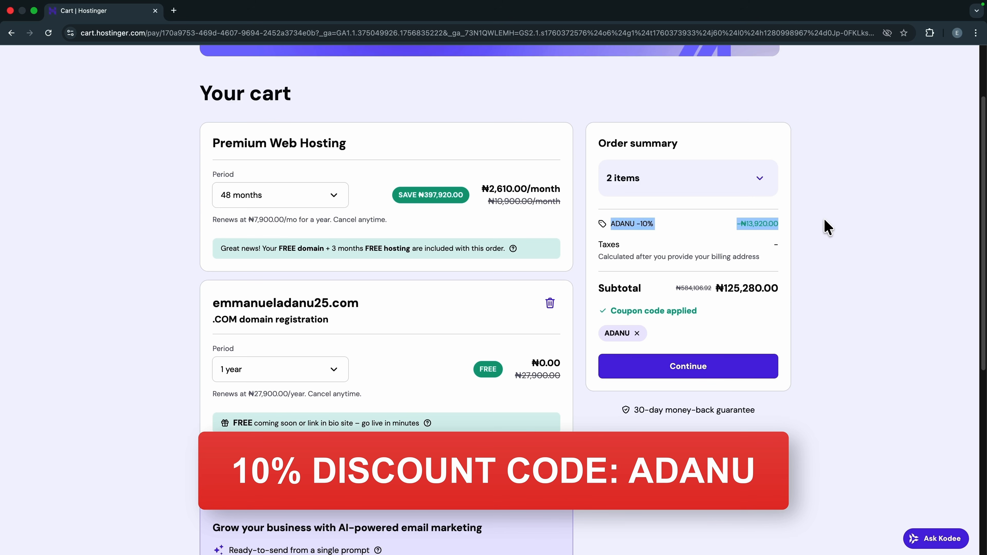
pyautogui.click(815, 239)
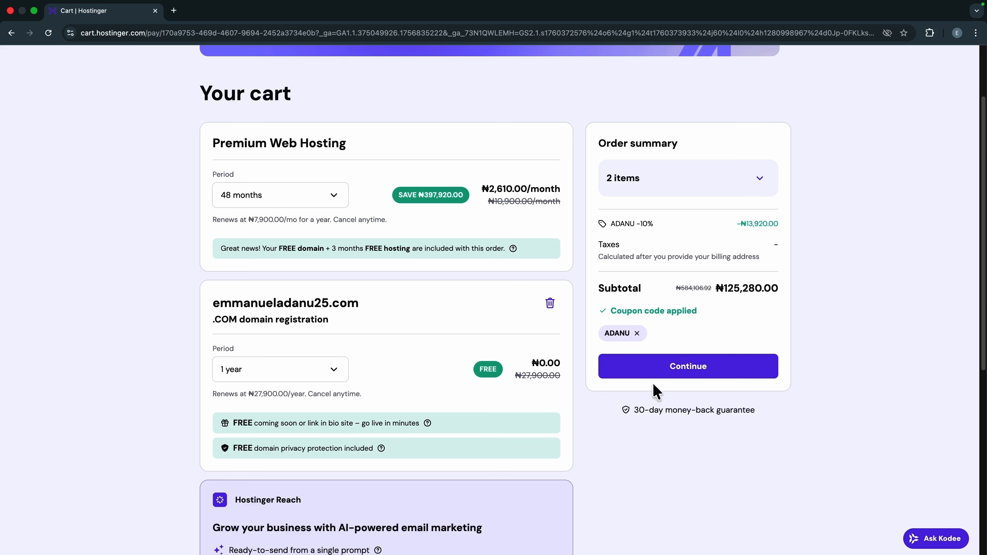
# Step: Proceed to checkout and confirm the billing address with Nigeria as the country of residence
pyautogui.click(682, 378)
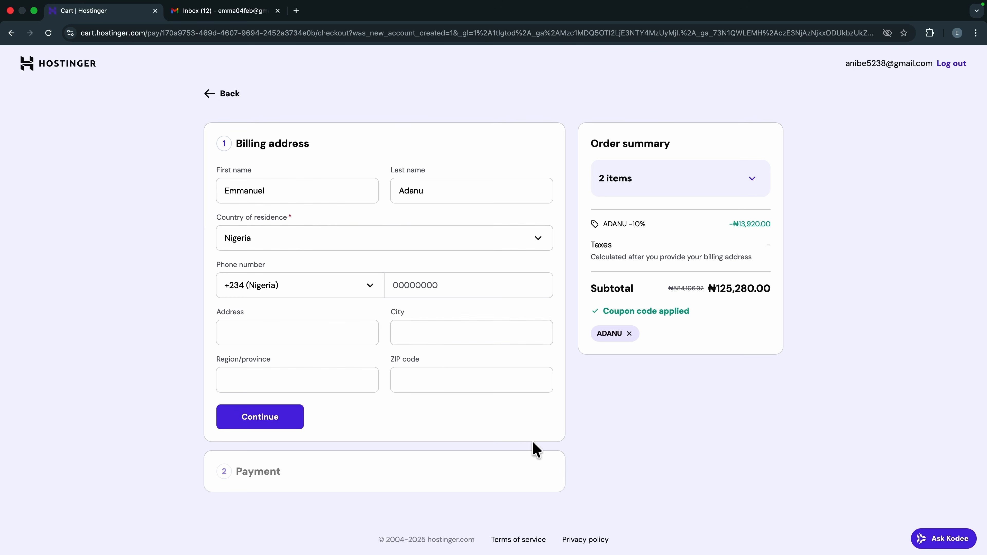
pyautogui.click(262, 413)
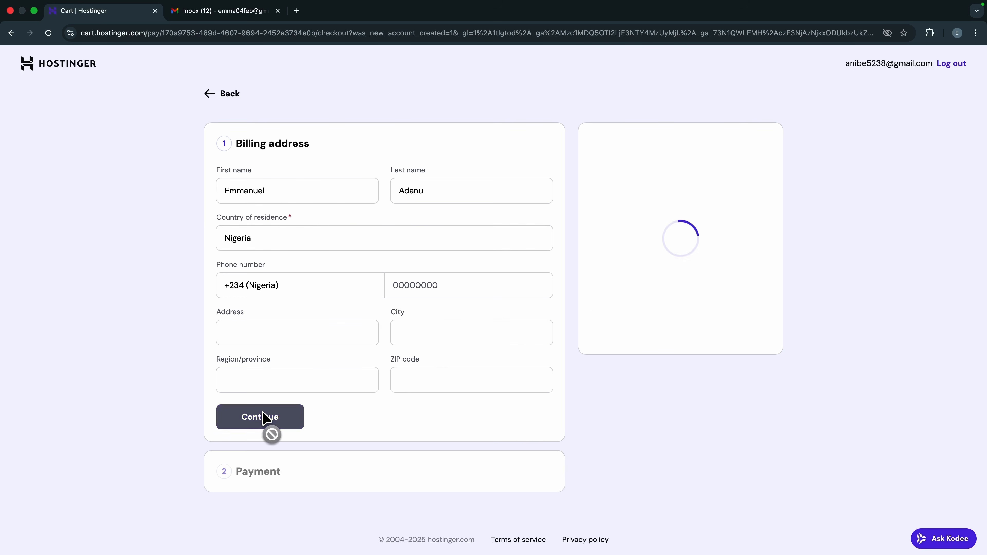
# Step: Choose Opay as the payment method for the order and submit the payment
pyautogui.click(525, 288)
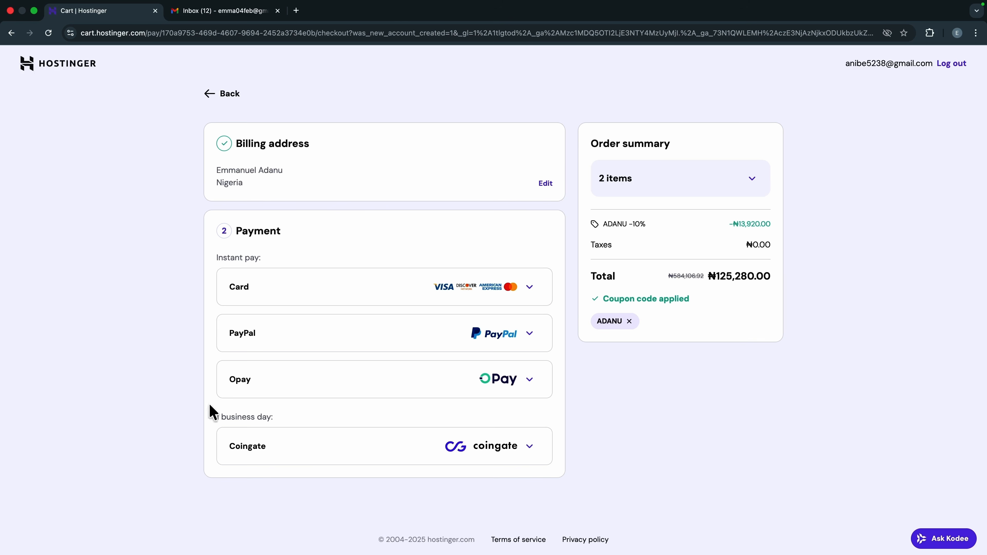
pyautogui.click(521, 381)
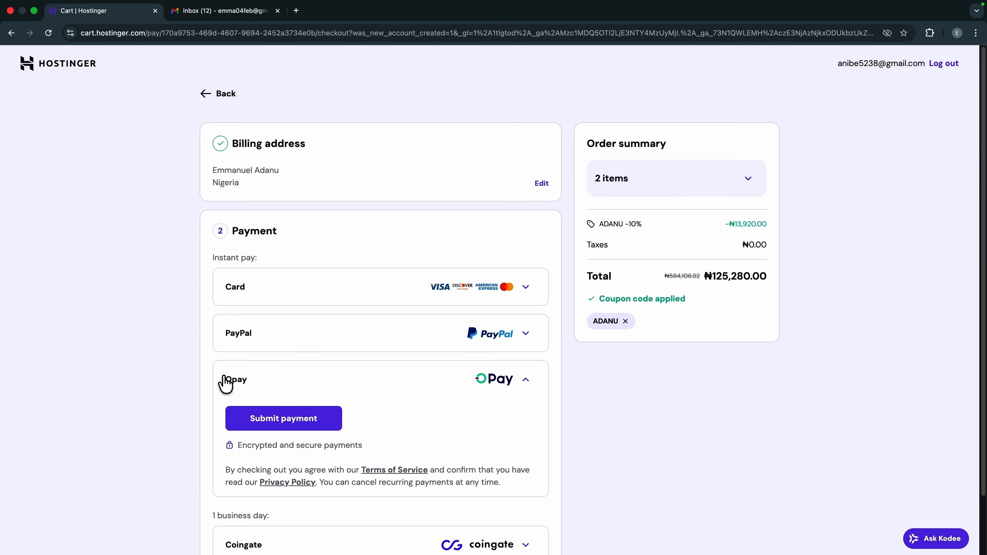
pyautogui.click(508, 380)
pyautogui.click(509, 380)
pyautogui.click(270, 420)
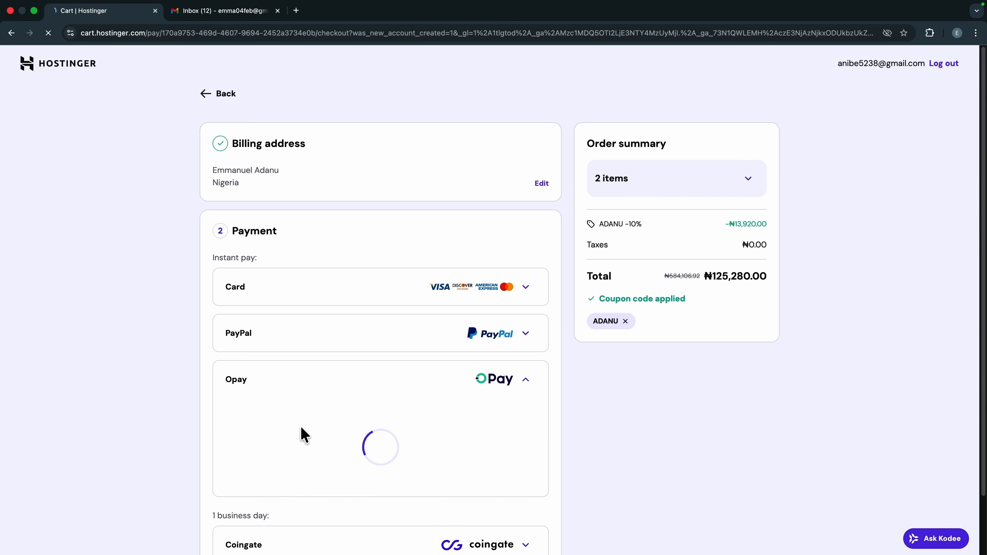
# Step: Enter the payer's document ID number and continue to the Opay payment page
pyautogui.click(245, 199)
pyautogui.write('8')
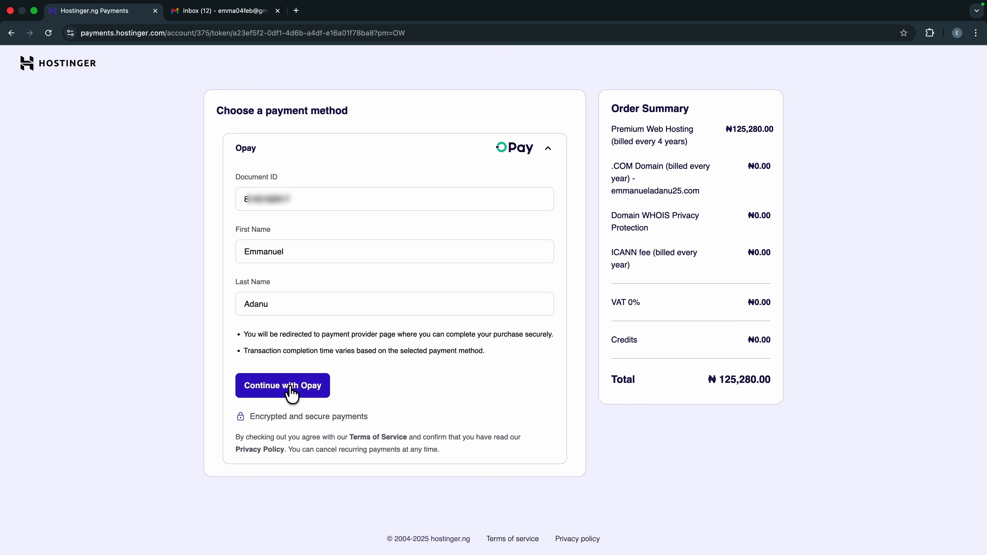
pyautogui.click(290, 387)
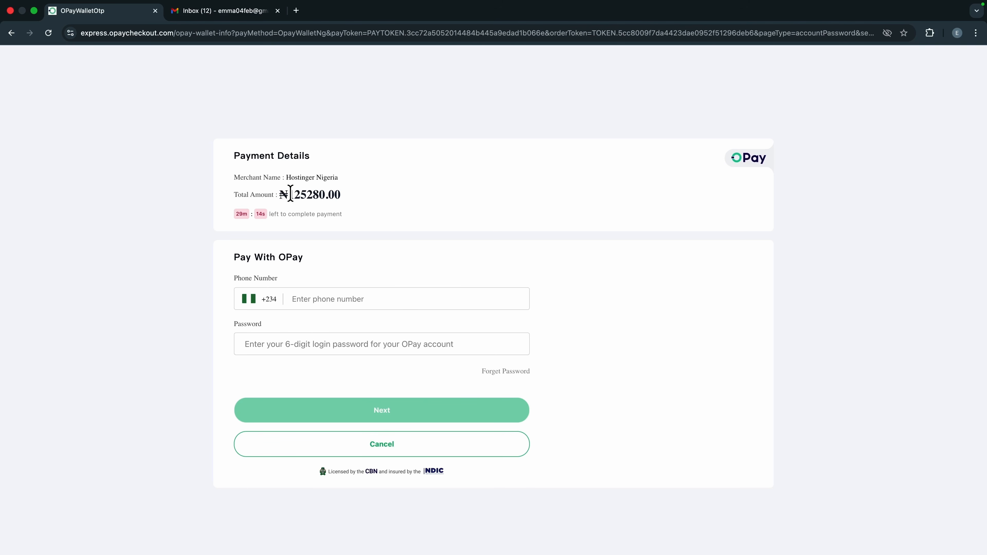
# Step: Check the total amount in the payment details on the OPay page
pyautogui.moveTo(290, 194); pyautogui.dragTo(323, 192)
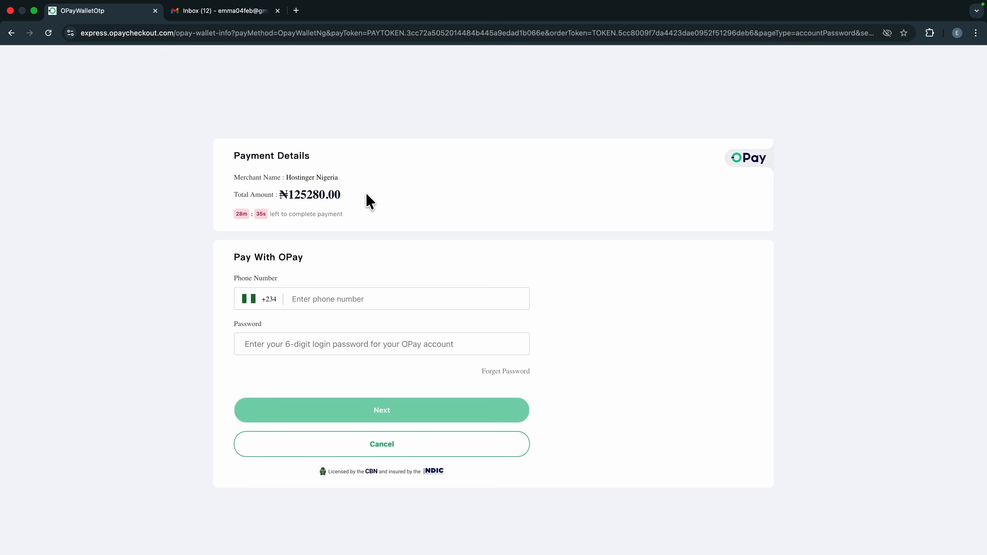
pyautogui.moveTo(342, 195); pyautogui.dragTo(323, 195)
pyautogui.click(420, 191)
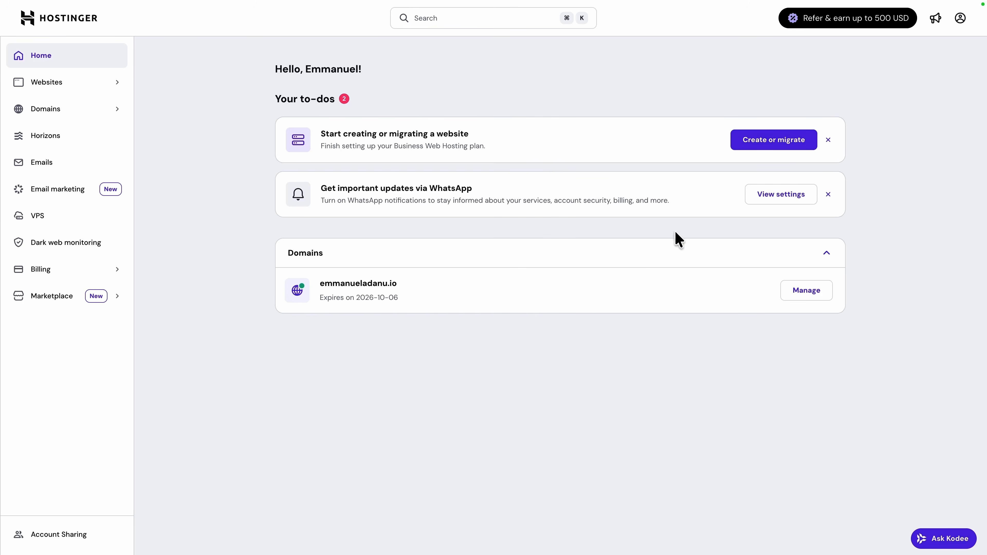
# Step: Start the setup of the Business Web Hosting plan and state that the website is for Myself or my business
pyautogui.click(43, 87)
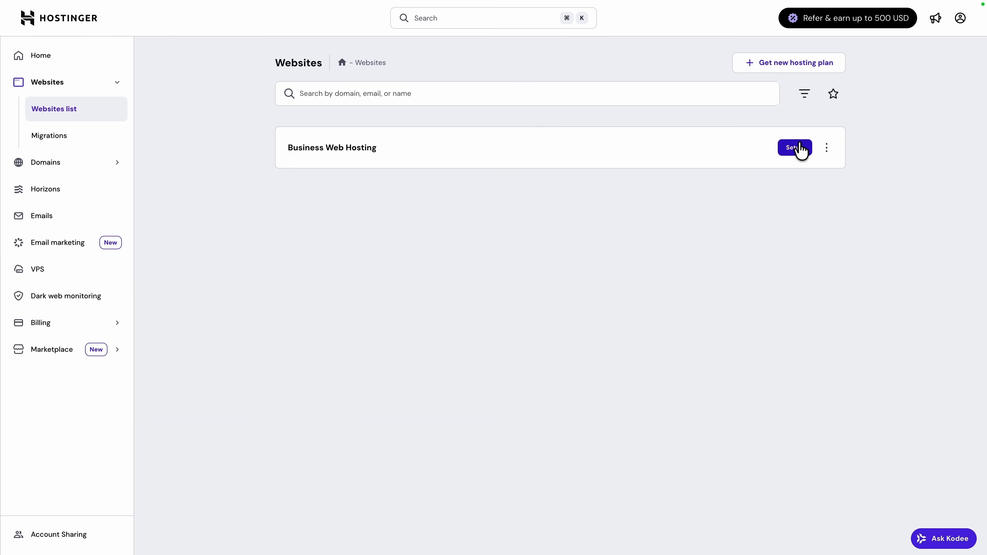
pyautogui.click(798, 149)
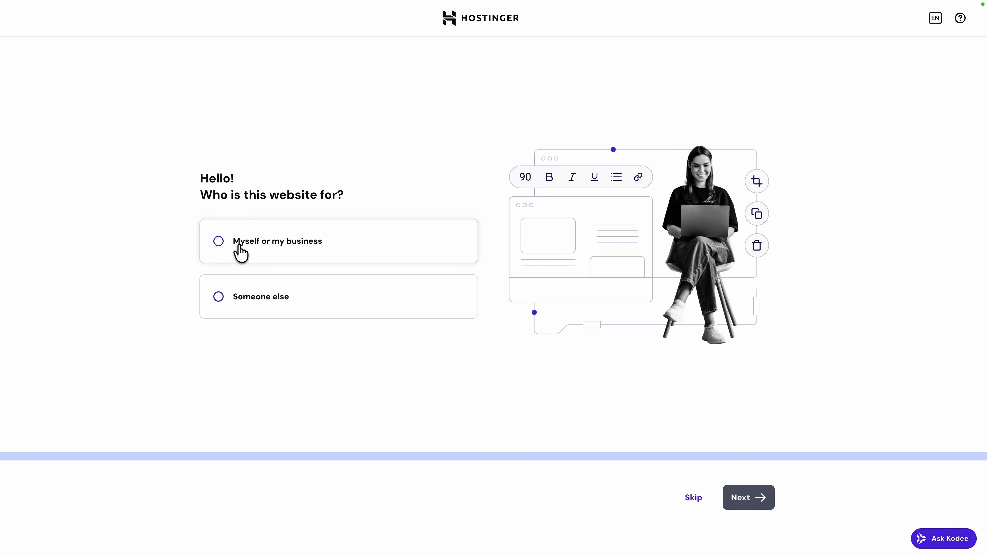
pyautogui.click(298, 253)
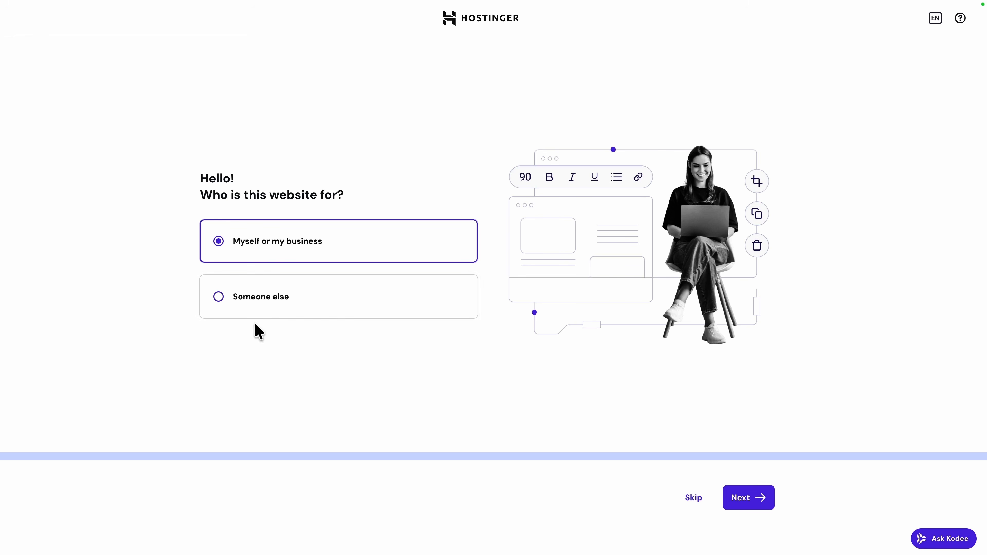
pyautogui.click(245, 301)
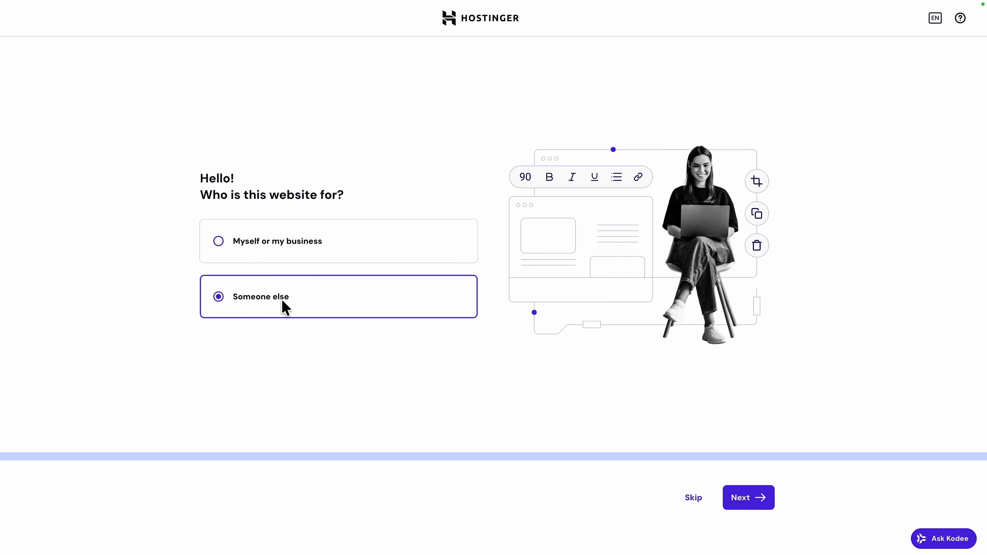
pyautogui.click(241, 248)
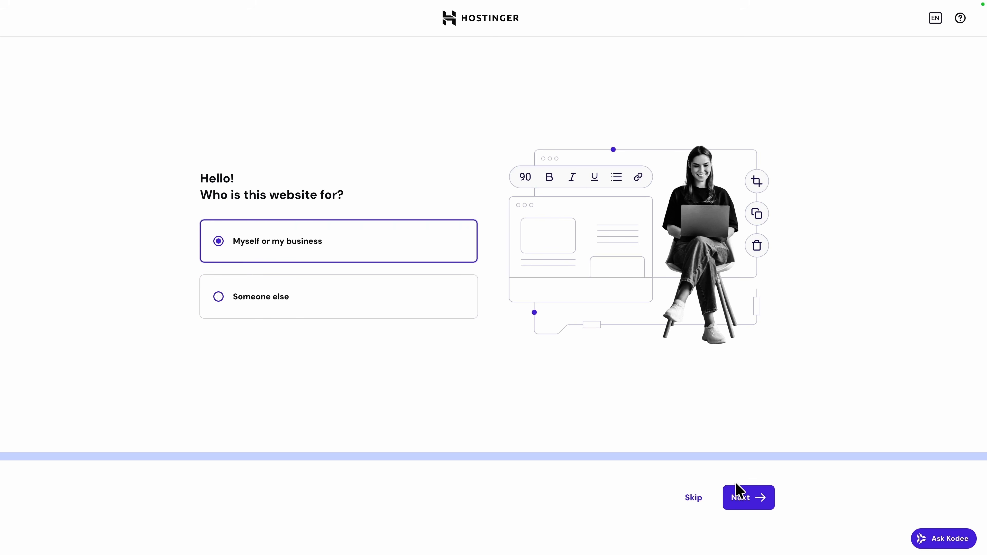
pyautogui.click(740, 495)
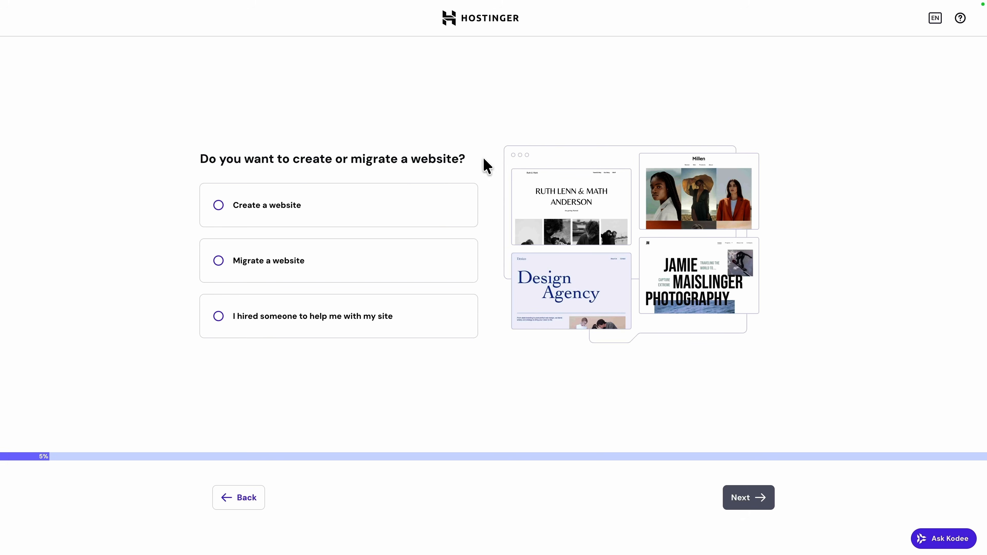
# Step: Choose to create a new website and build it with WordPress
pyautogui.click(313, 207)
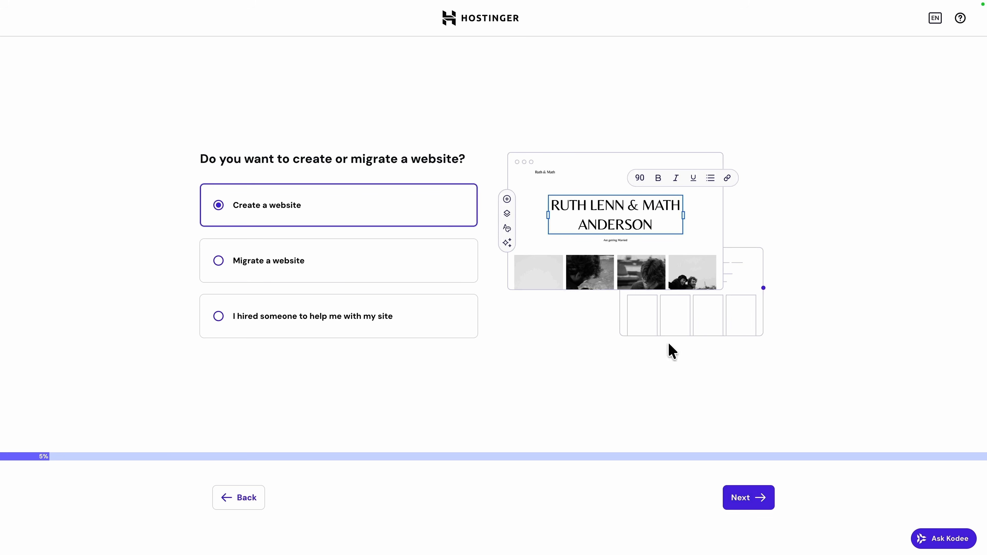
pyautogui.click(767, 500)
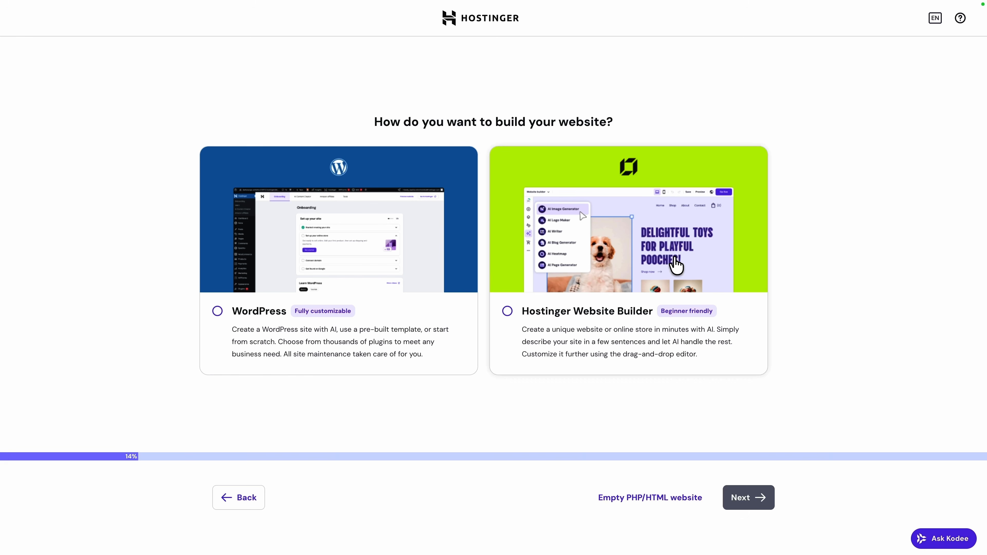
pyautogui.click(217, 312)
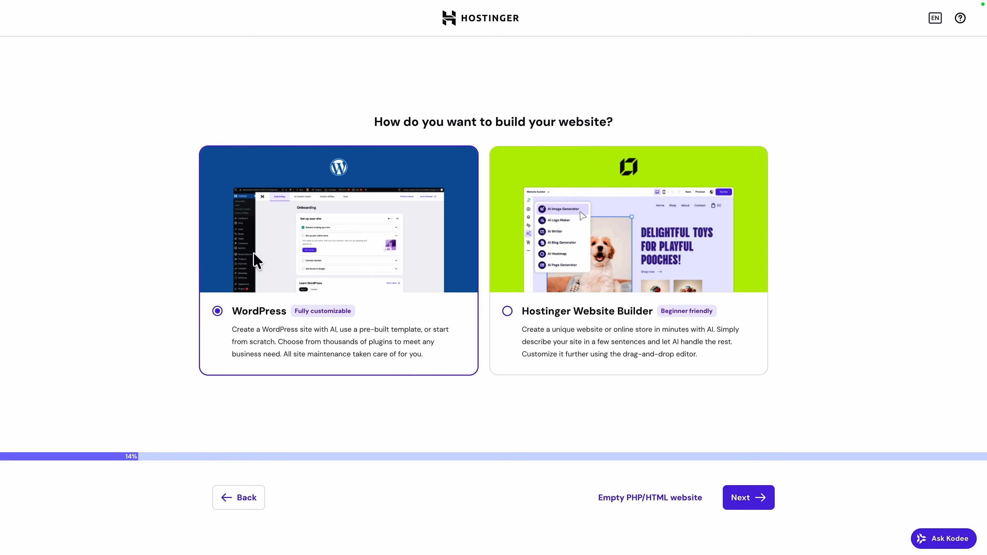
pyautogui.click(758, 505)
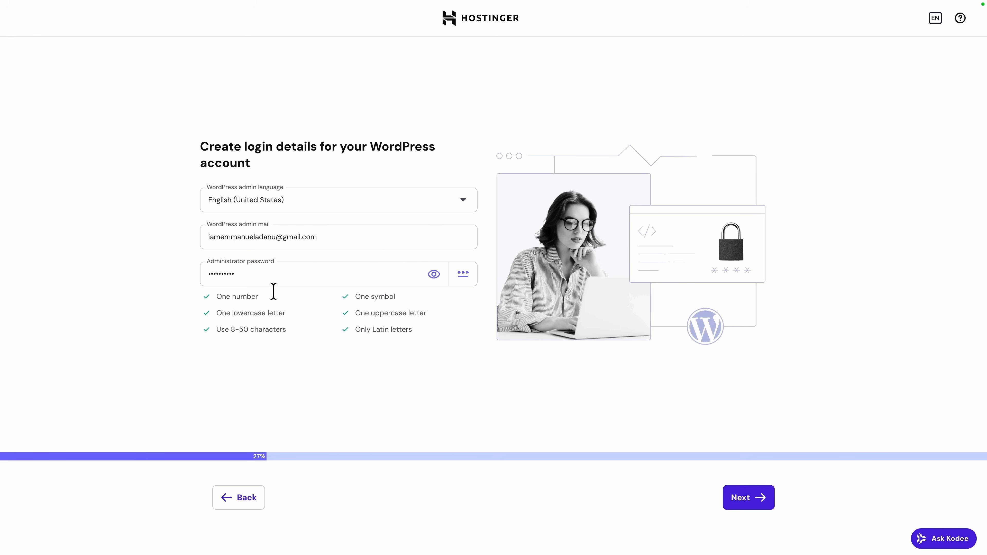
# Step: Confirm the WordPress administrator login details and choose to create a blank site
pyautogui.click(747, 499)
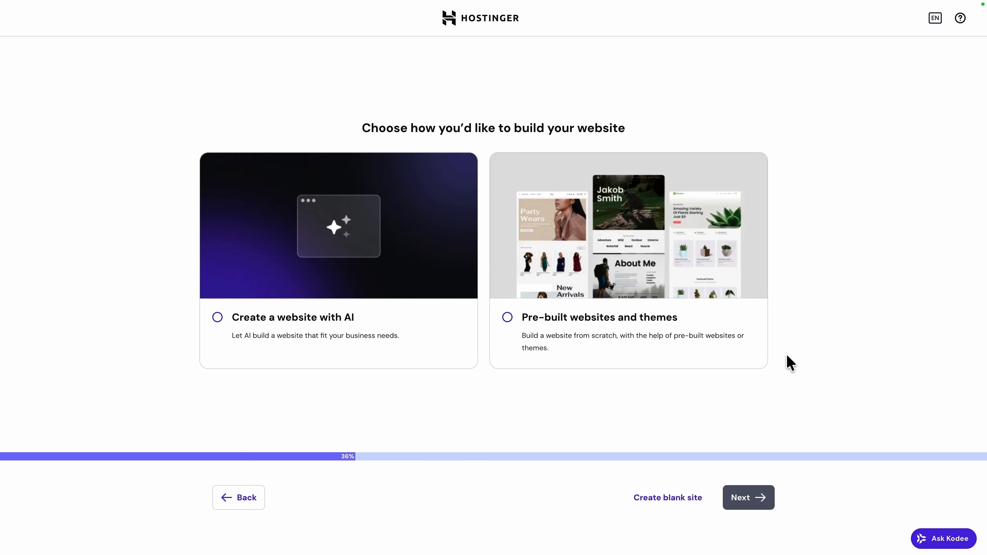
pyautogui.click(674, 500)
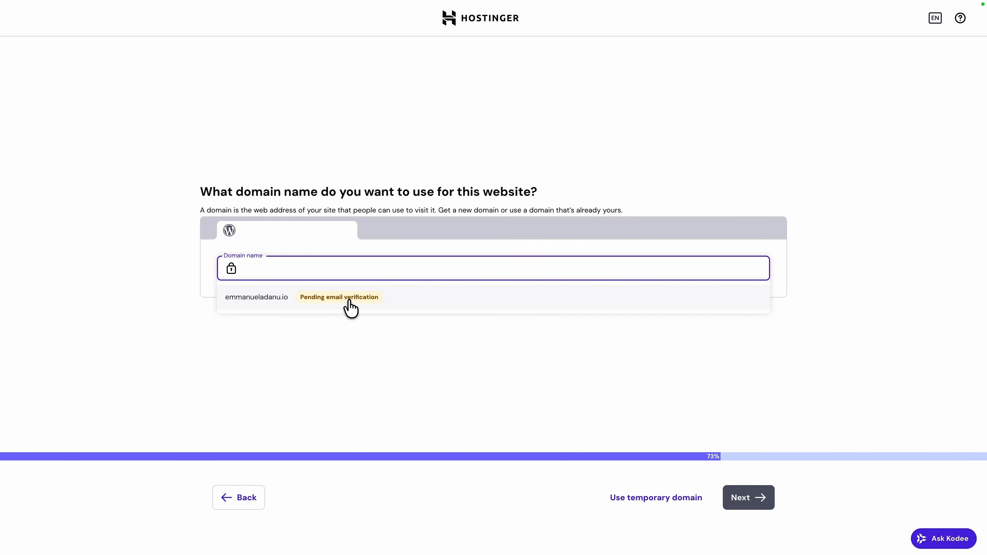
# Step: Try the already owned .io domain as the website's domain name and clear the field again
pyautogui.click(347, 305)
pyautogui.click(329, 269)
pyautogui.press('BackSpace')
pyautogui.press('BackSpace')
pyautogui.press('BackSpace')
pyautogui.press('BackSpace')
pyautogui.press('BackSpace')
pyautogui.press('BackSpace')
pyautogui.press('BackSpace')
pyautogui.press('BackSpace')
pyautogui.press('BackSpace')
pyautogui.press('BackSpace')
pyautogui.click(317, 299)
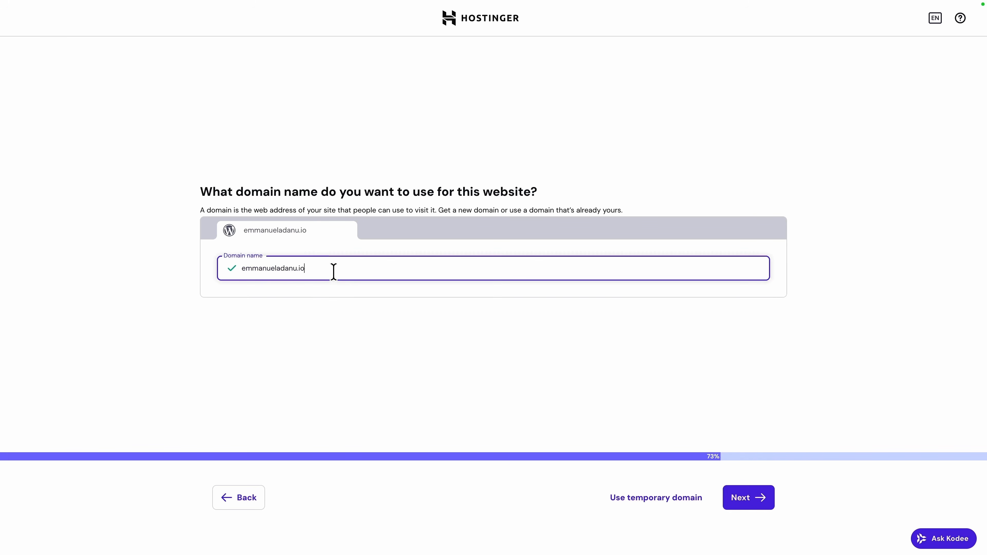
pyautogui.hotkey('ctrl', 'a')
pyautogui.press('BackSpace')
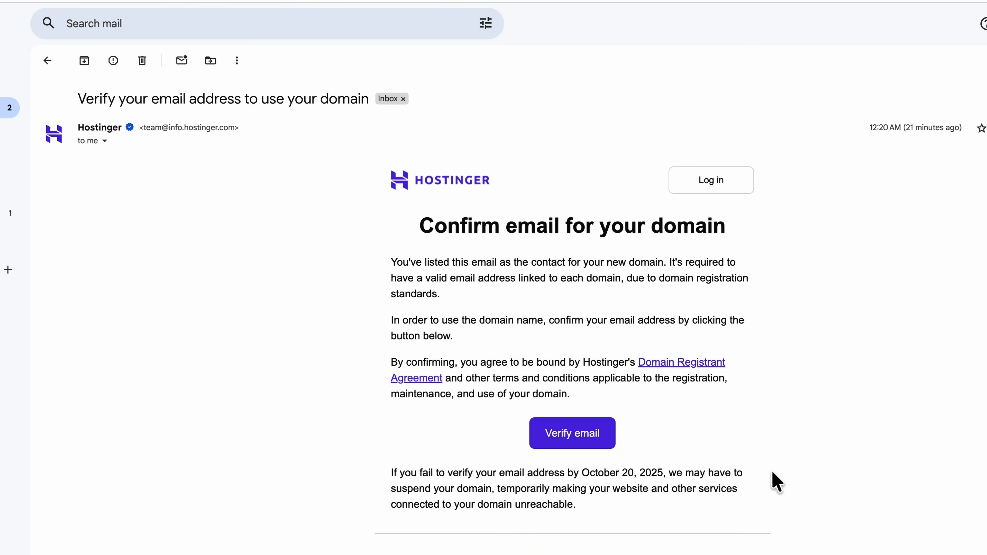
# Step: Verify the domain's contact e-mail from Hostinger's message and continue the website setup with the already owned .io domain
pyautogui.scroll(-1, 773, 480)
pyautogui.scroll(-2, 774, 482)
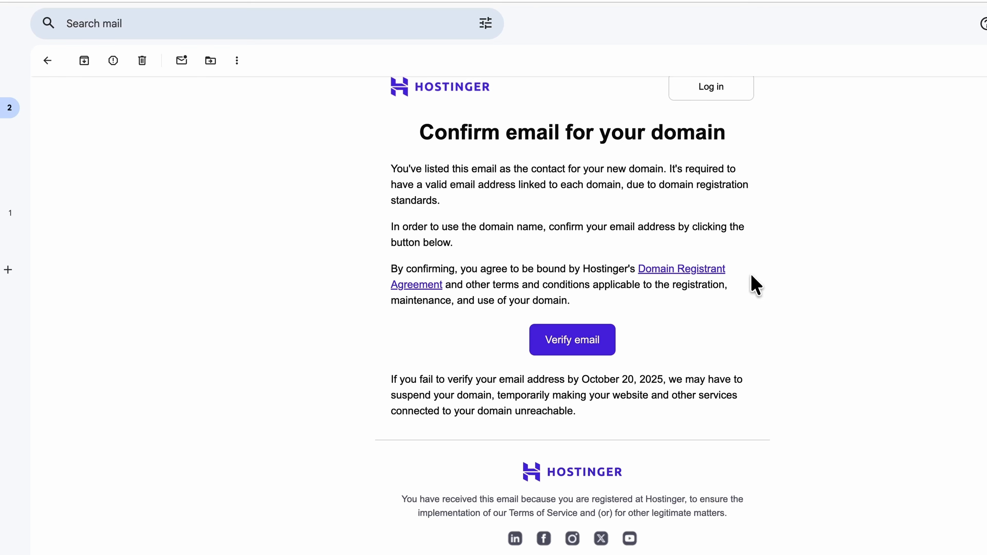
pyautogui.click(564, 341)
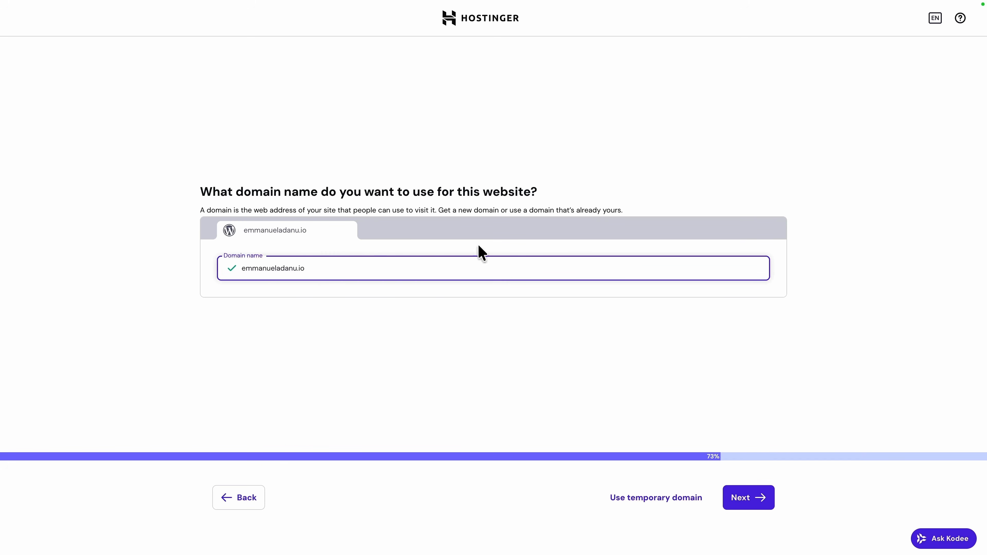
pyautogui.click(743, 495)
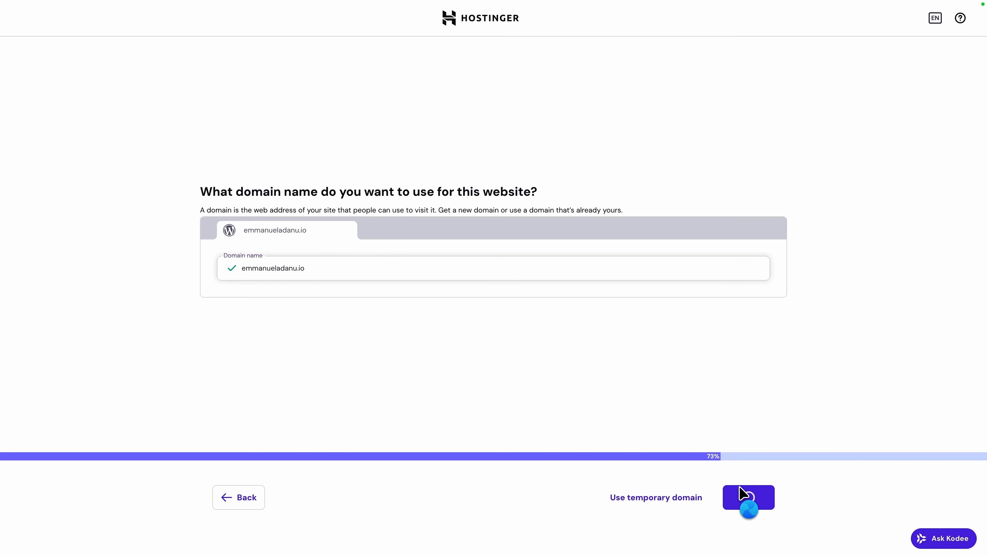
# Step: Review the available data center countries and continue the setup with United Kingdom for the target audience
pyautogui.click(425, 268)
pyautogui.scroll(-5, 351, 348)
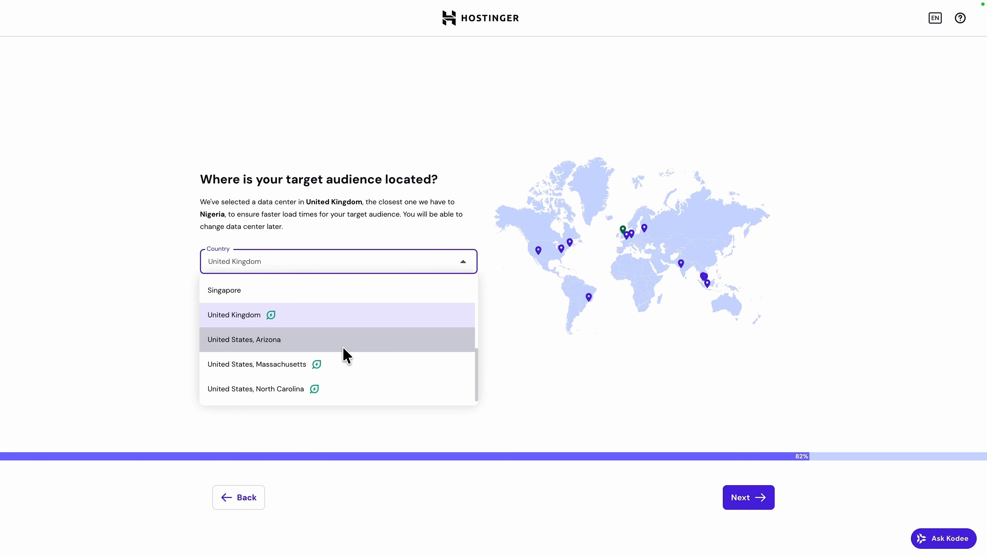
pyautogui.scroll(5, 308, 342)
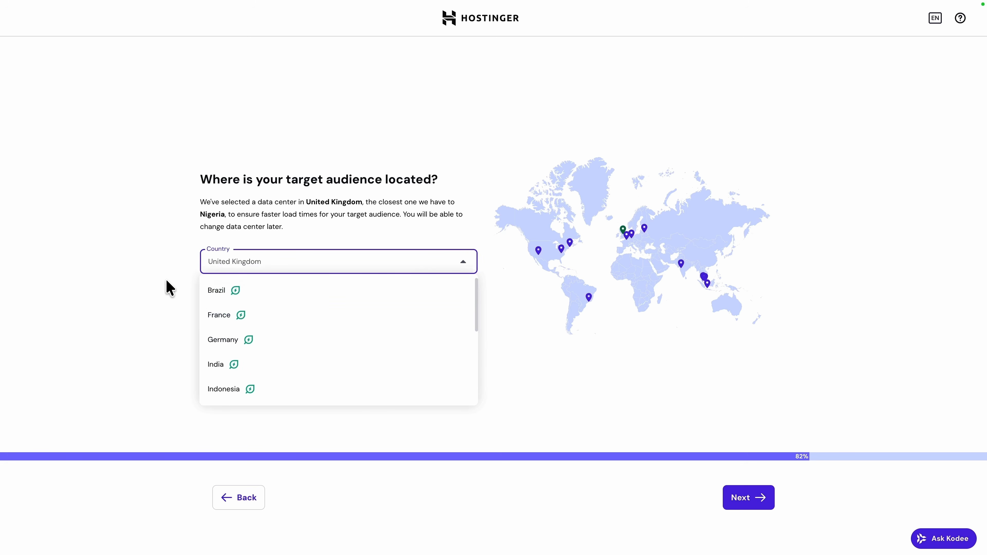
pyautogui.click(504, 352)
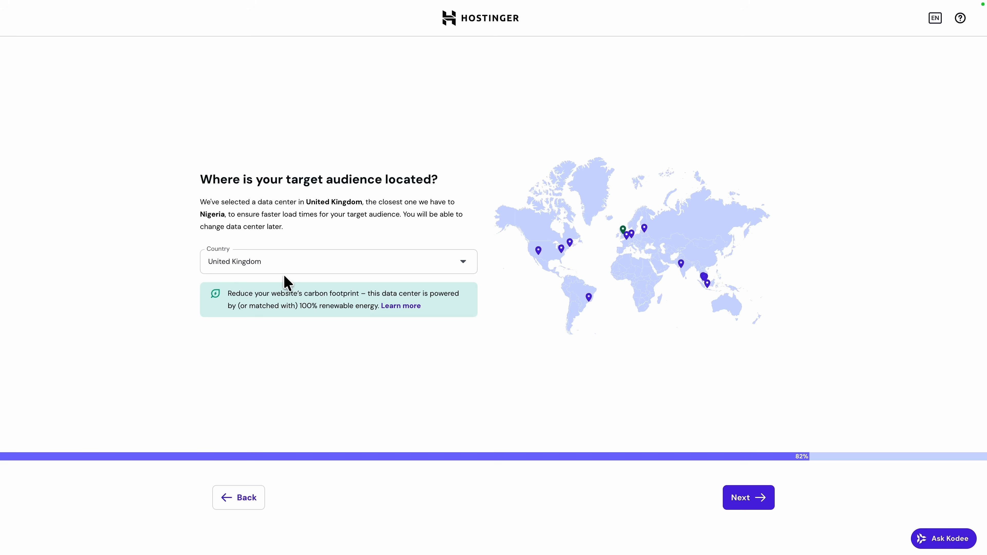
pyautogui.click(425, 266)
pyautogui.scroll(-2, 388, 324)
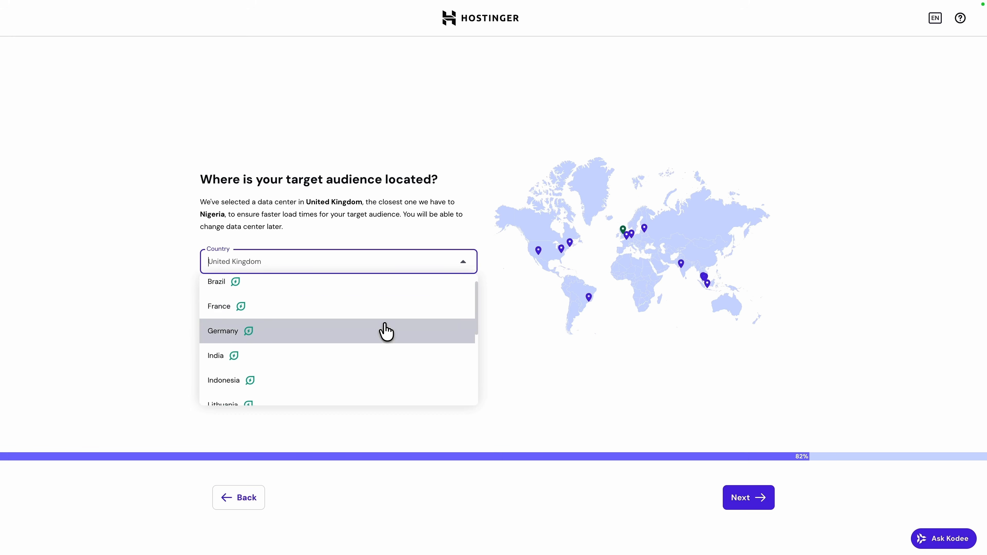
pyautogui.scroll(2, 381, 331)
pyautogui.scroll(-1, 359, 349)
pyautogui.scroll(-5, 360, 348)
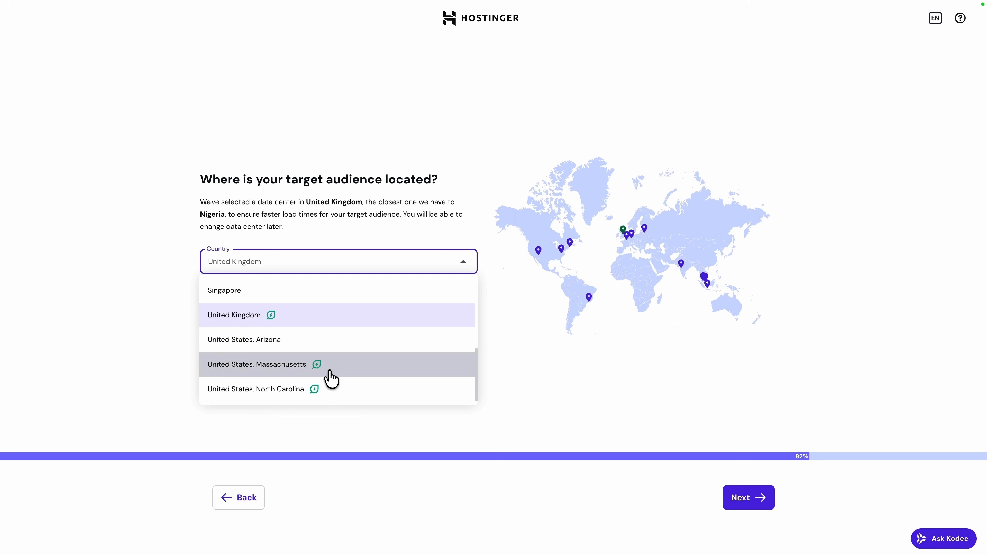
pyautogui.scroll(5, 328, 375)
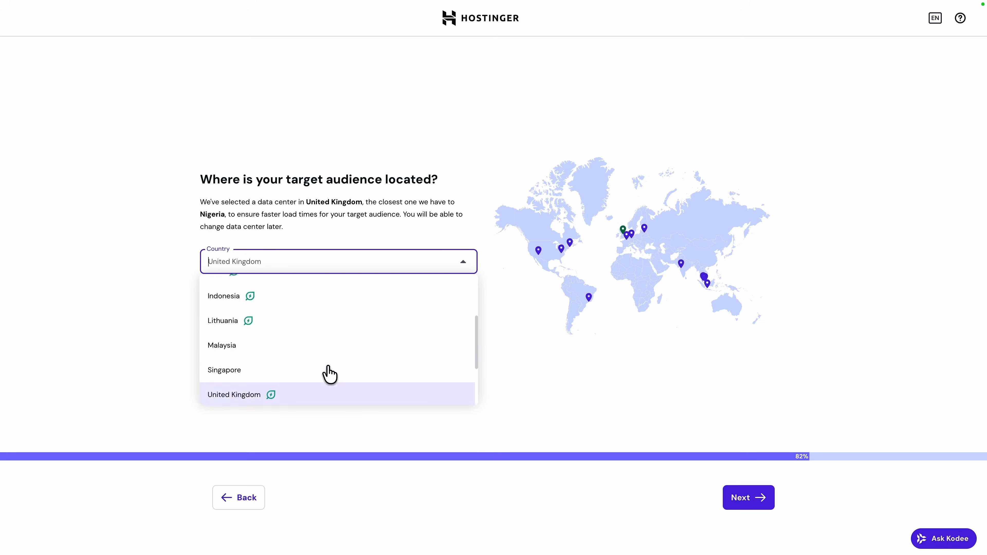
pyautogui.click(551, 379)
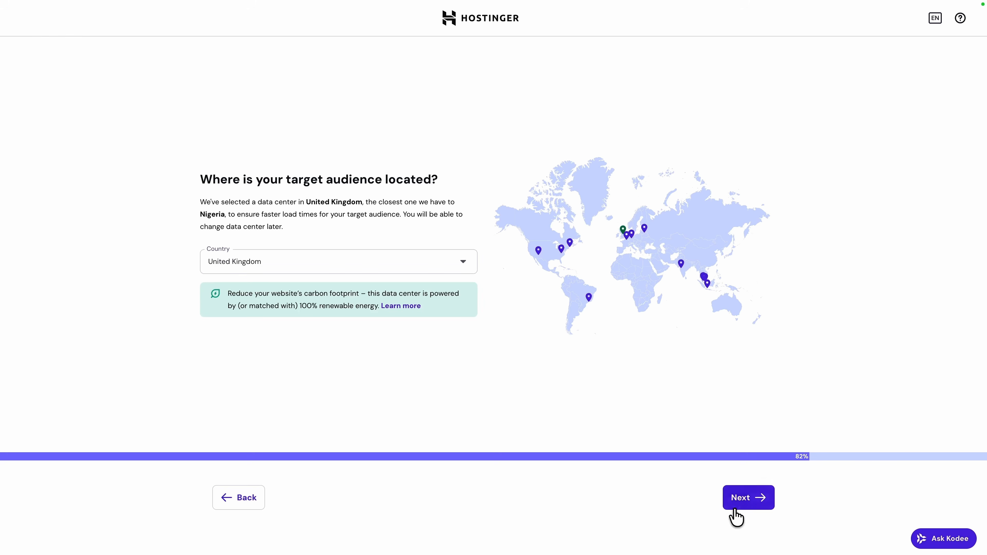
pyautogui.click(739, 496)
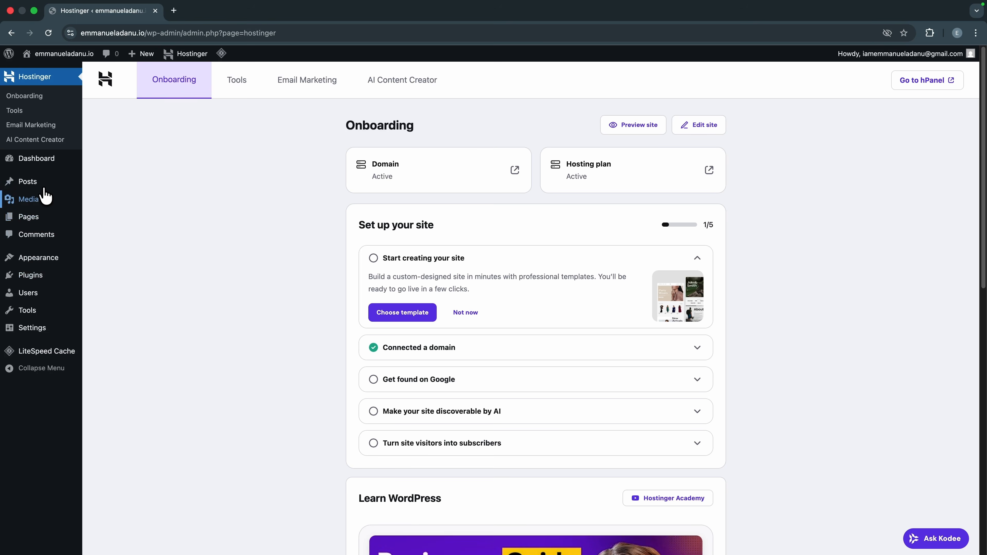
# Step: Move the default "Hello world!" post and the Privacy Policy draft page to the trash
pyautogui.click(35, 185)
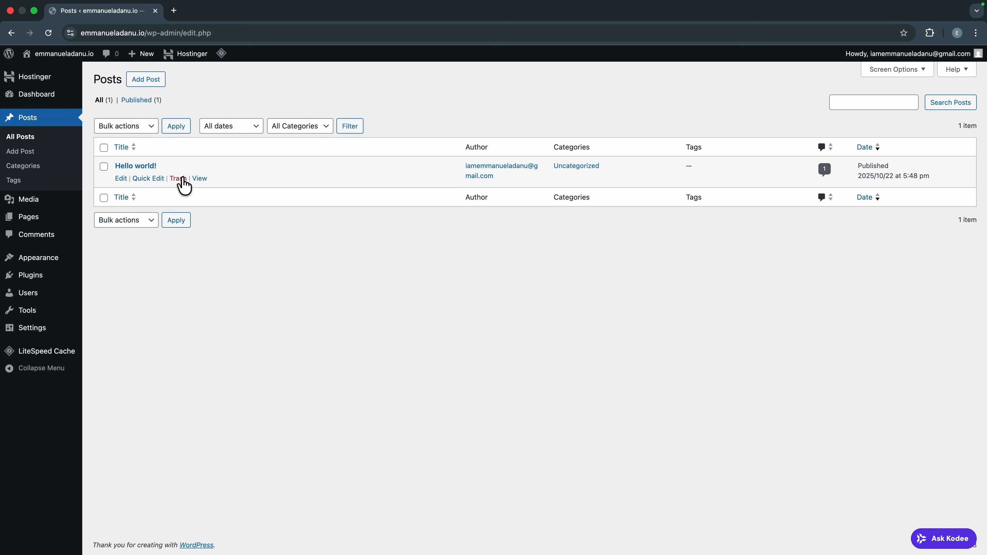
pyautogui.click(180, 179)
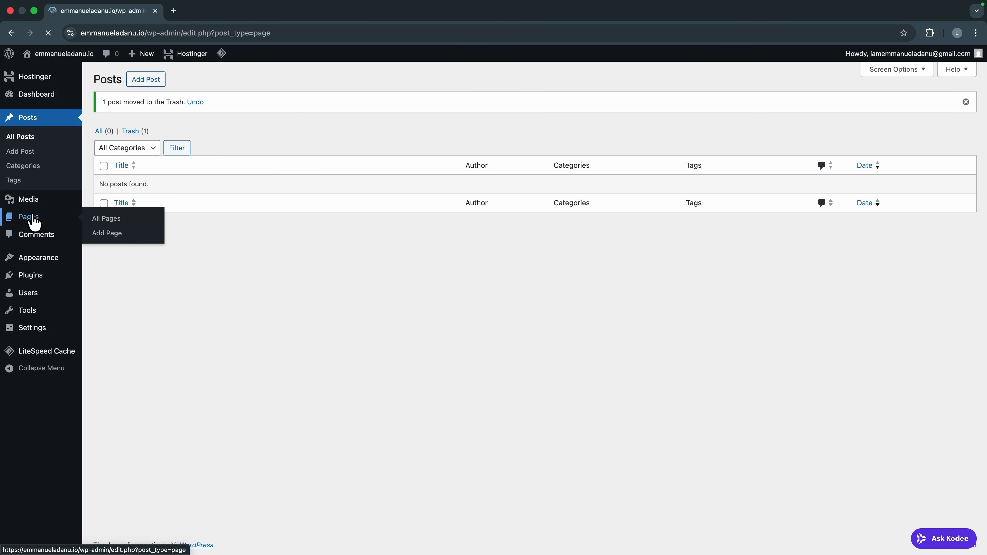
pyautogui.click(34, 222)
pyautogui.moveTo(154, 185)
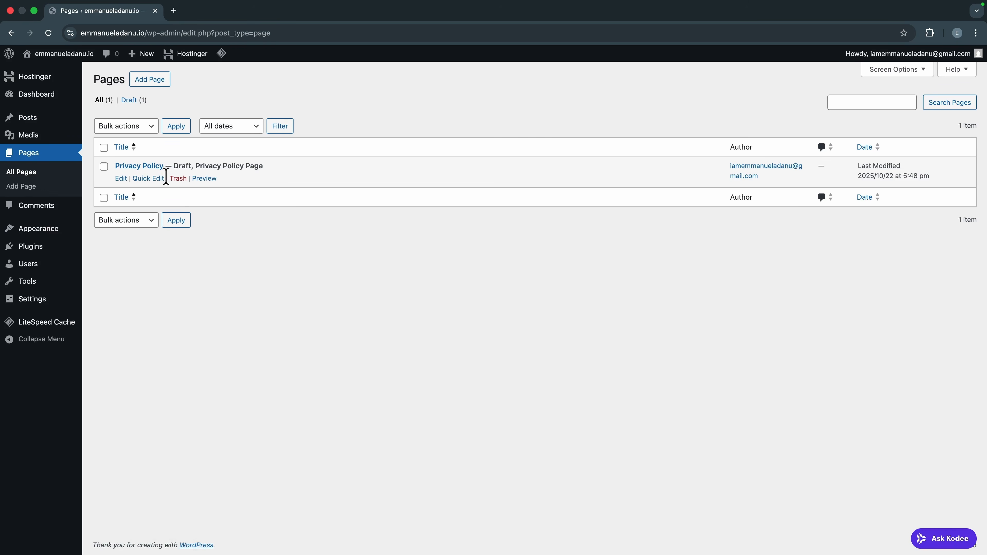
pyautogui.click(177, 180)
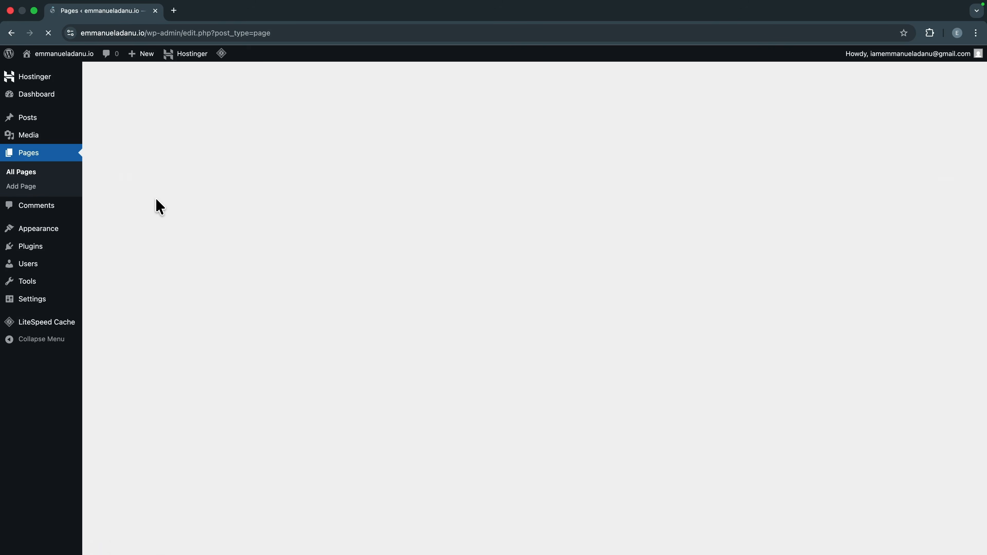
# Step: Deactivate all installed plugins in one bulk action
pyautogui.click(45, 252)
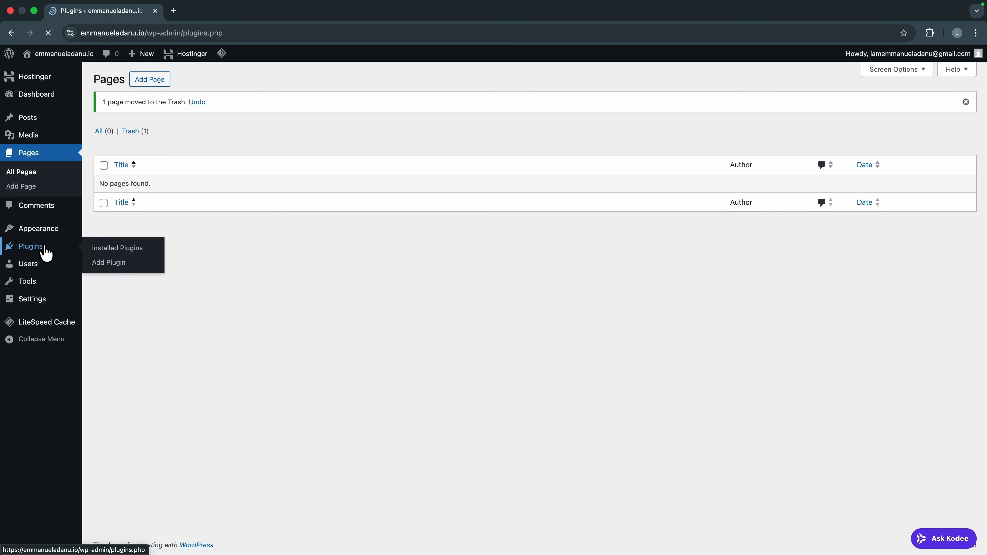
pyautogui.click(104, 148)
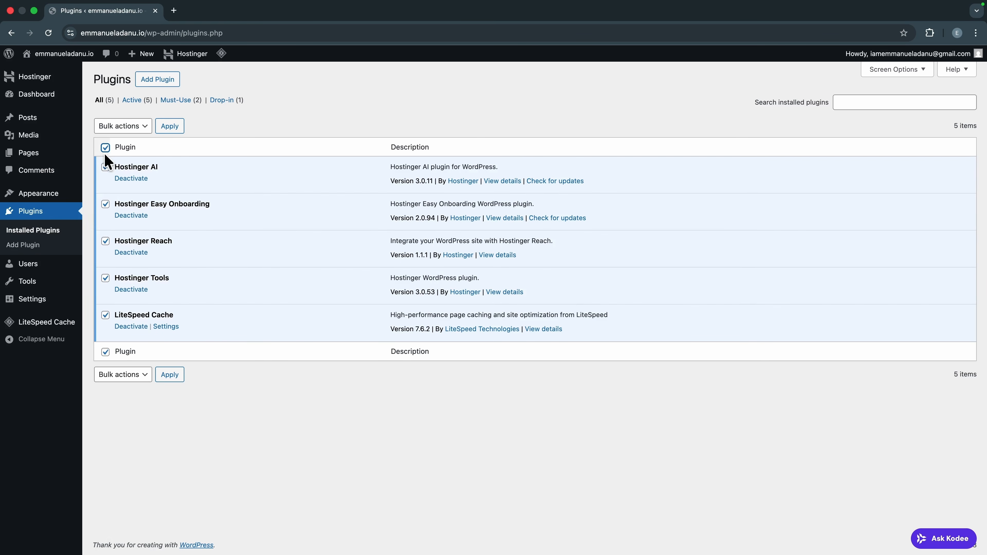
pyautogui.click(123, 127)
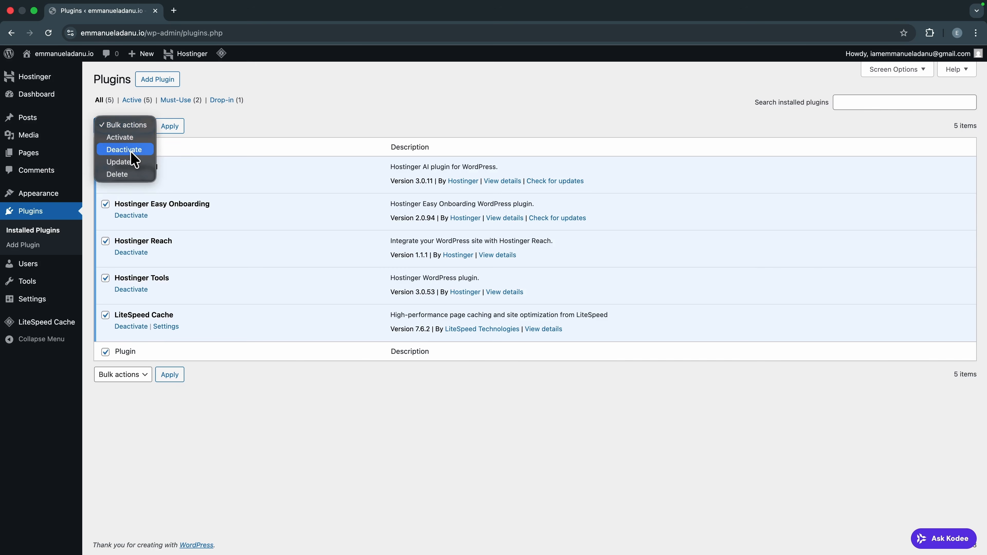
pyautogui.click(129, 150)
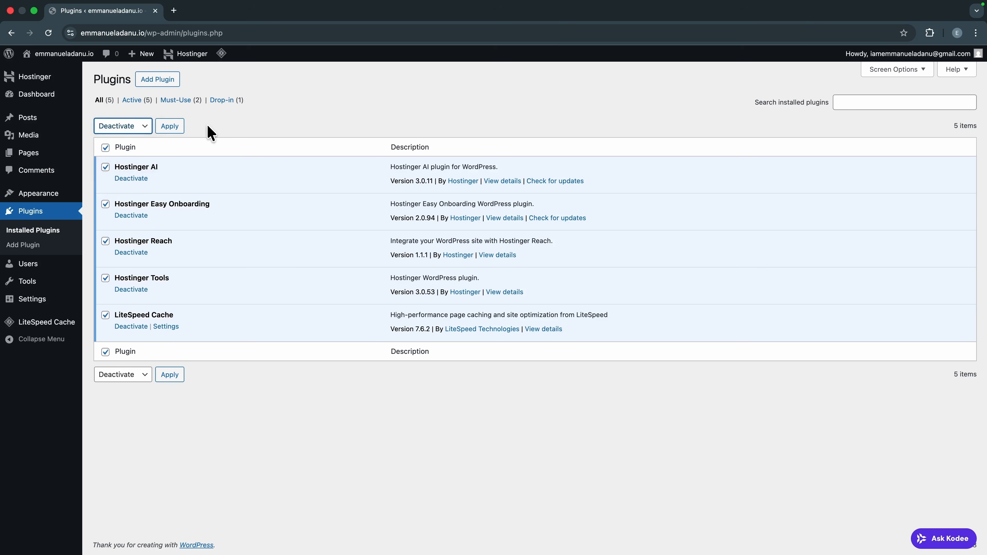
pyautogui.click(177, 128)
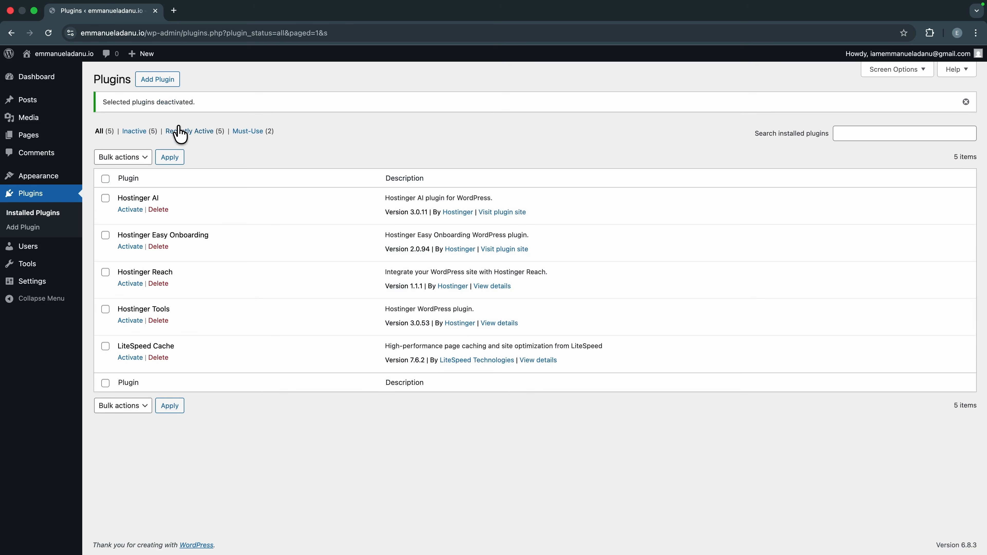
# Step: Delete all the deactivated plugins in bulk and reload the plugin list
pyautogui.click(126, 158)
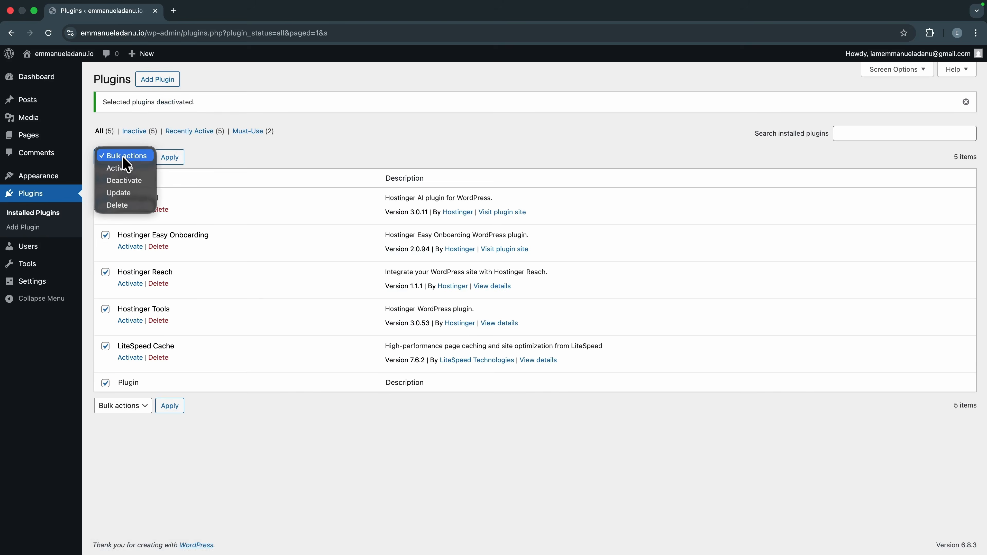
pyautogui.click(128, 205)
pyautogui.click(171, 158)
pyautogui.click(579, 109)
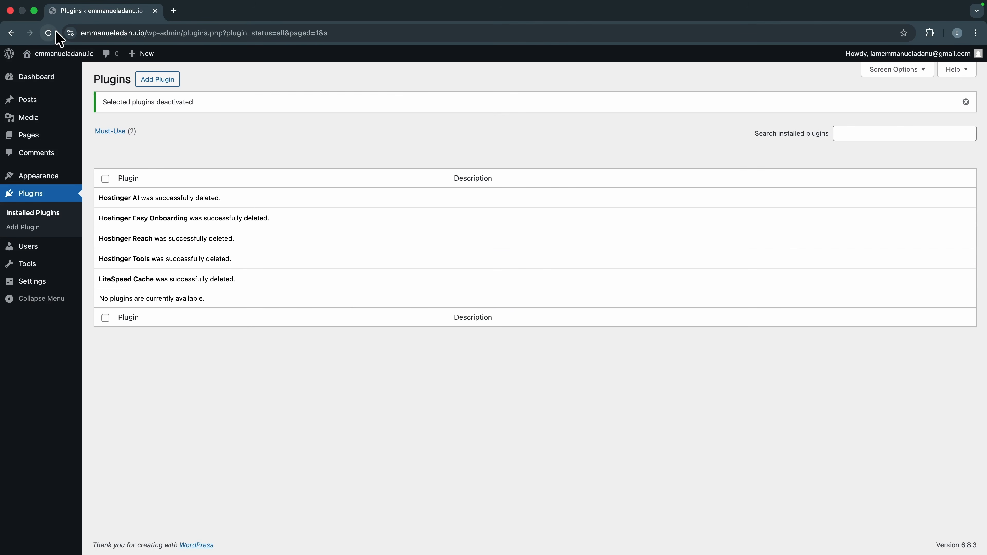
pyautogui.click(49, 33)
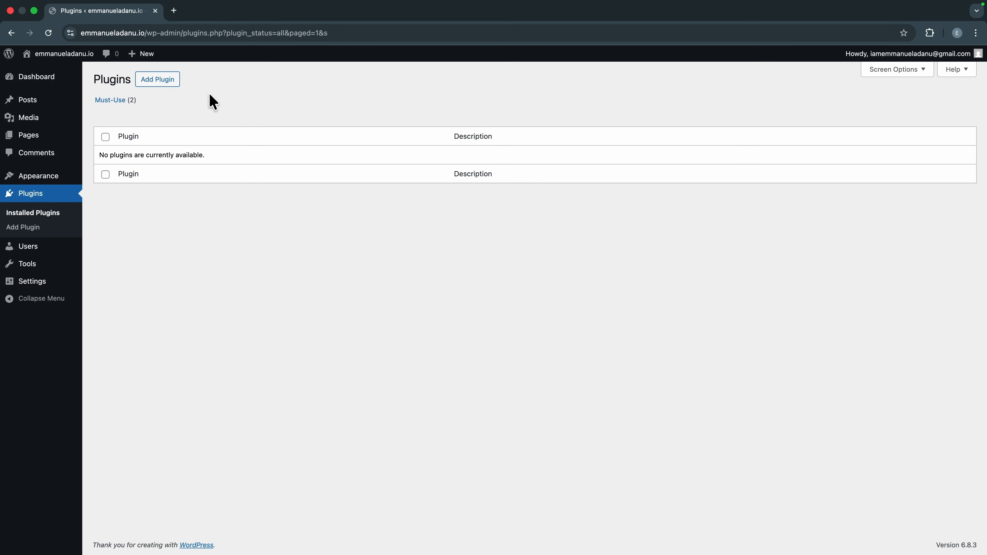
# Step: In the general settings, set the site title to "Tech Gadgets Hub" and the tagline to "Quality Tech Products you can Trust"
pyautogui.moveTo(44, 290)
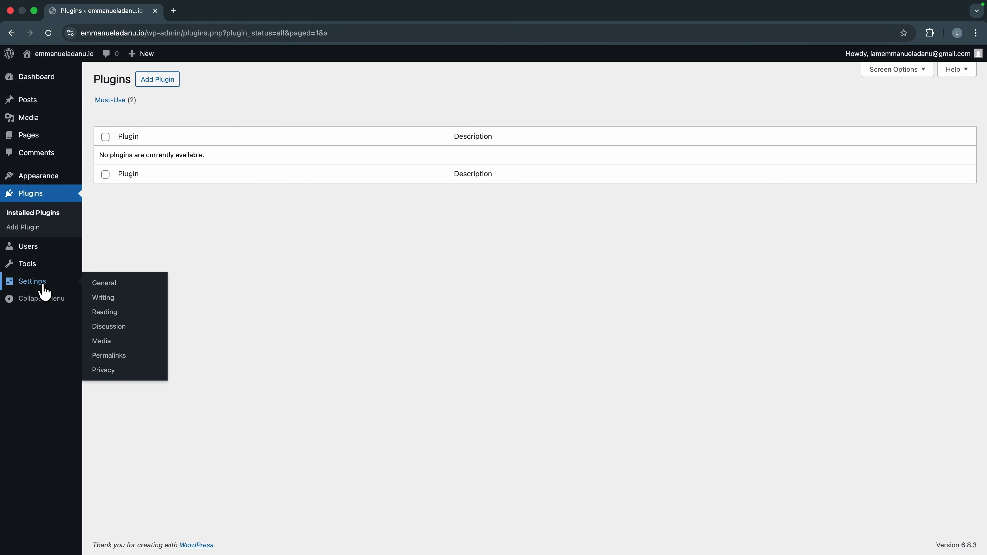
pyautogui.click(121, 109)
pyautogui.tripleClick(250, 110)
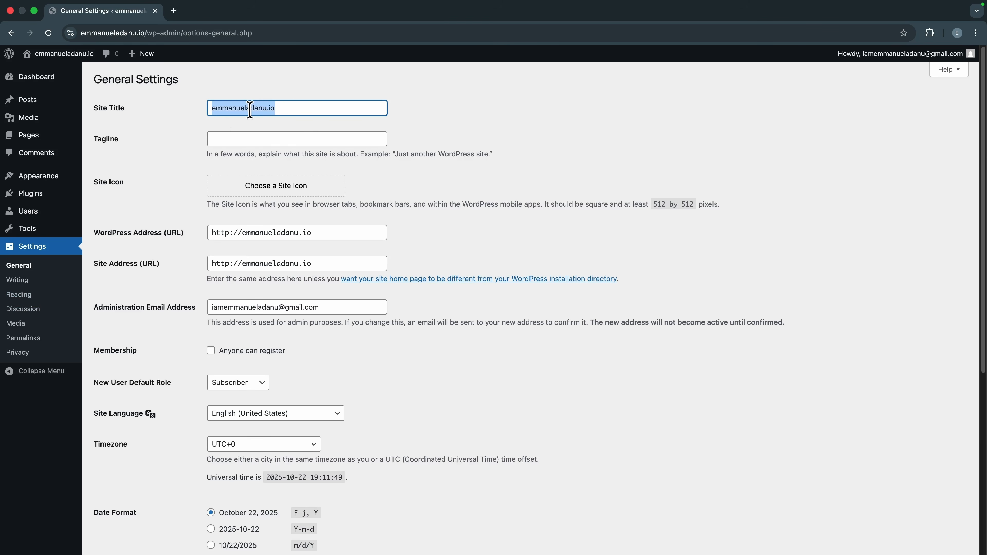
pyautogui.write('TechGadgetsHub')
pyautogui.press('Tab')
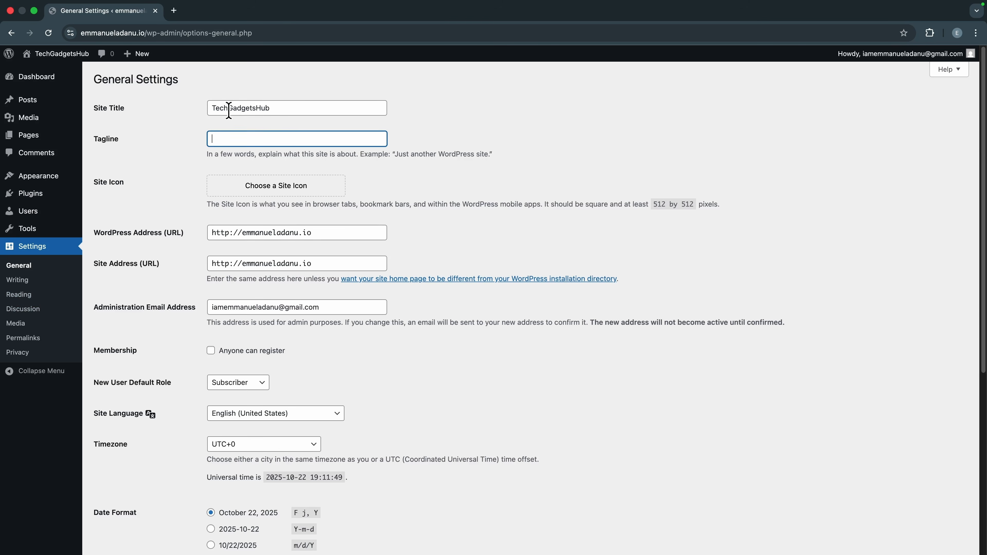
pyautogui.click(229, 110)
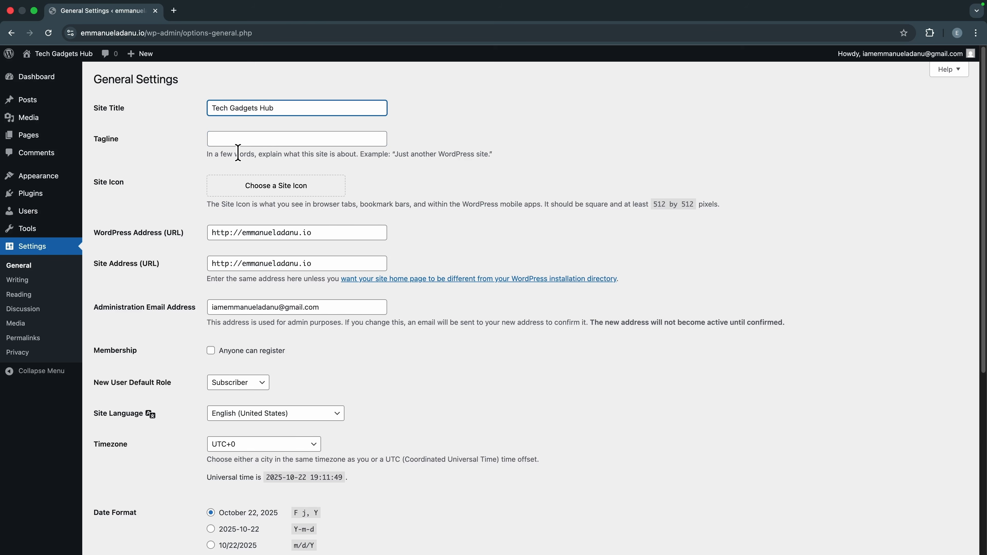
pyautogui.click(234, 143)
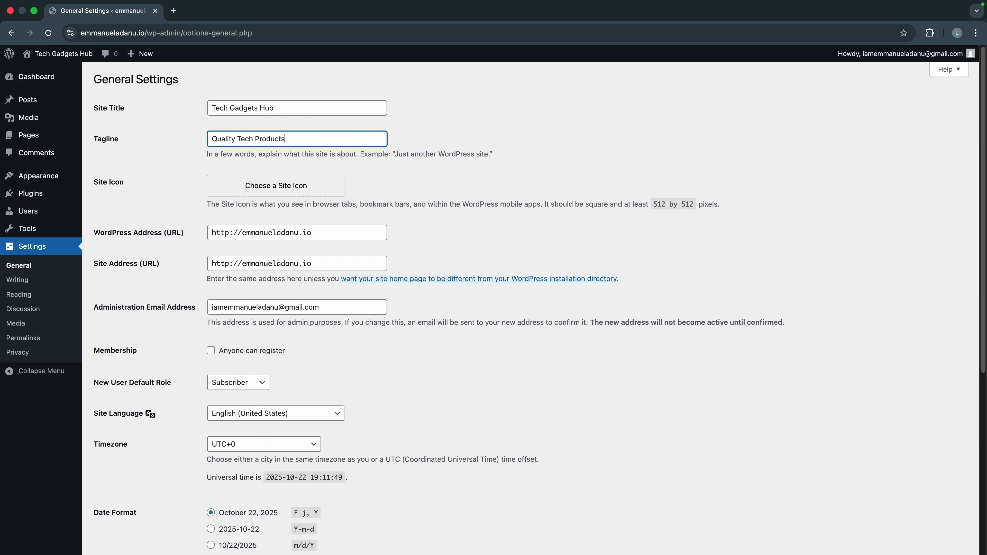
pyautogui.click(498, 162)
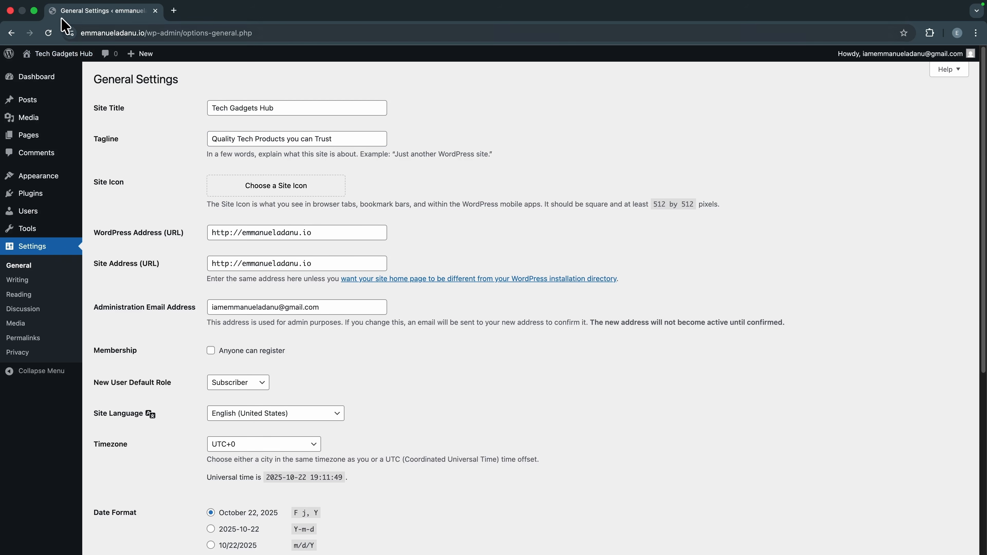
# Step: Upload TechGadgetsHub-Logo.png, crop it to a square as the site icon, and save the general settings
pyautogui.click(250, 189)
pyautogui.moveTo(986, 211); pyautogui.dragTo(326, 246)
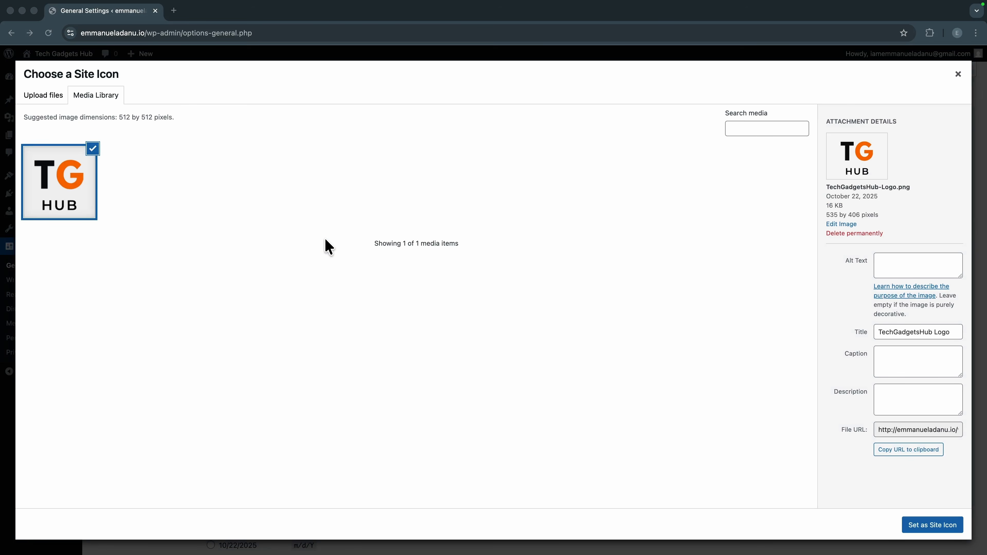
pyautogui.click(325, 239)
pyautogui.click(934, 527)
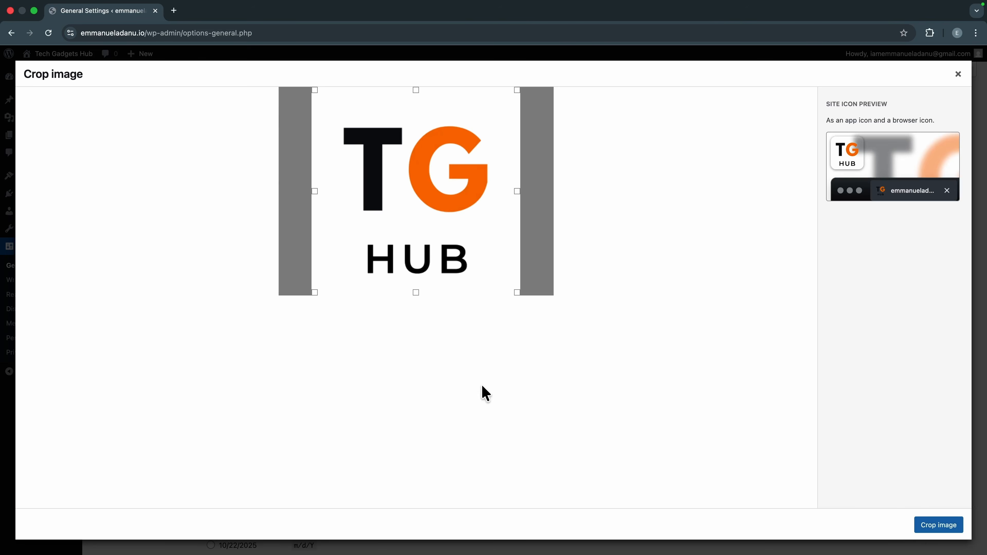
pyautogui.click(945, 530)
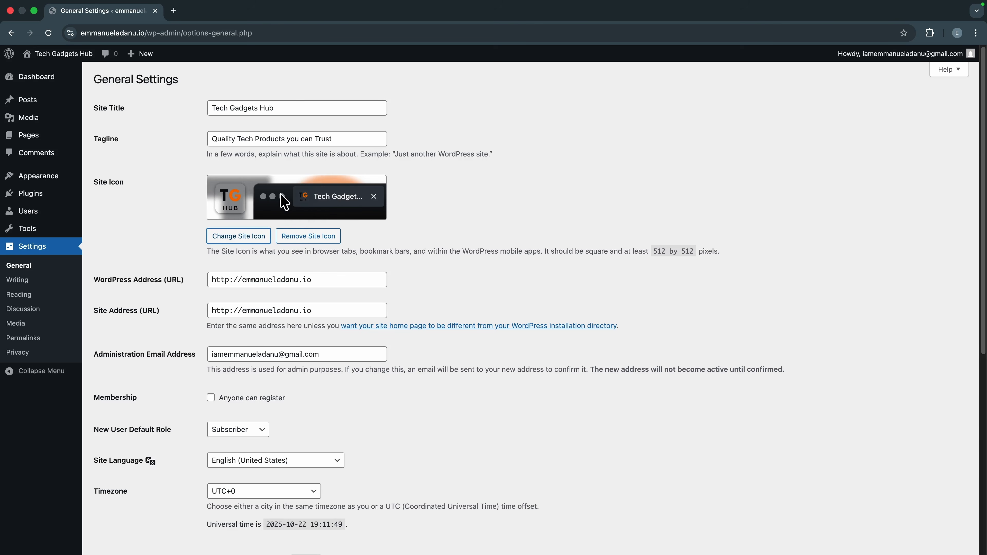
pyautogui.scroll(-10, 427, 384)
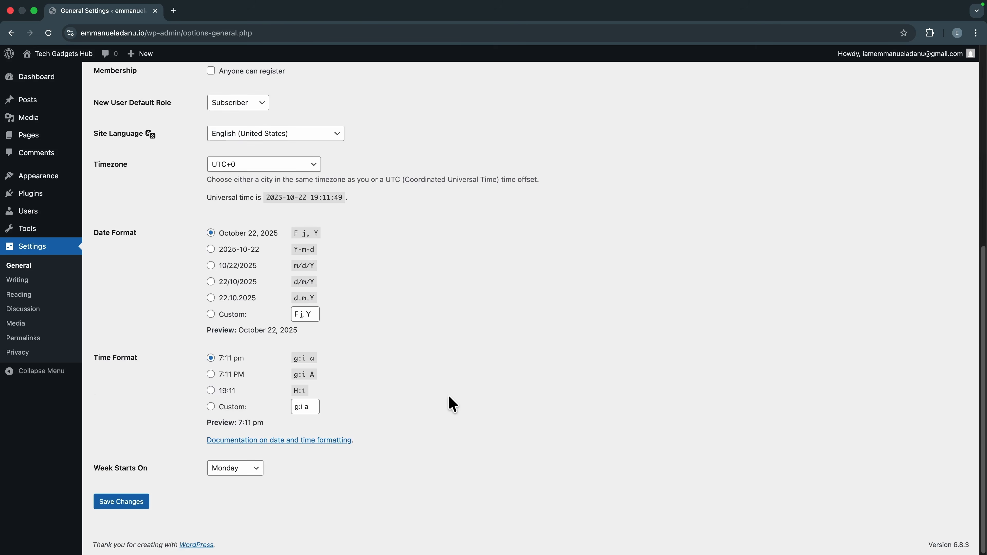
pyautogui.click(136, 506)
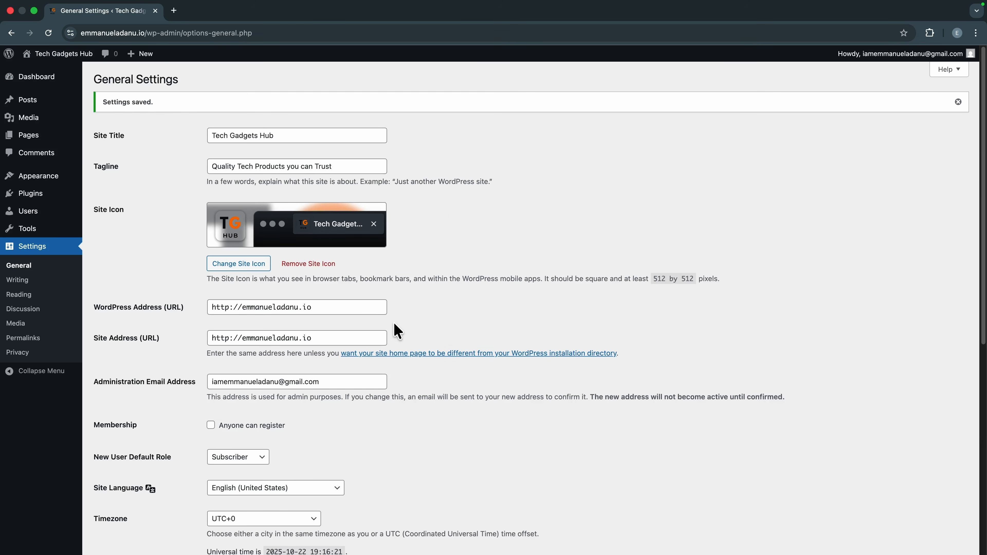
pyautogui.moveTo(55, 57)
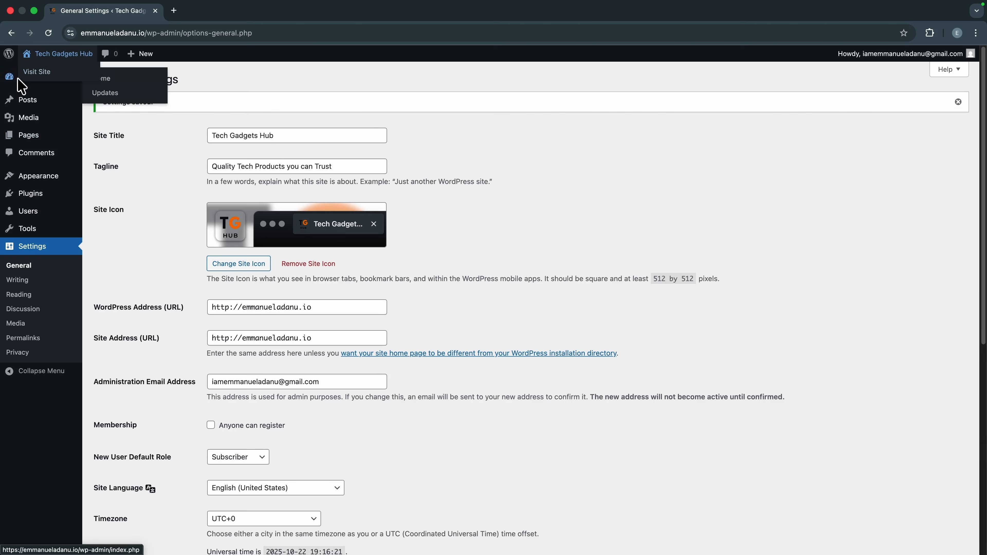
# Step: Open the live site in a separate browser tab and look over its front page
pyautogui.rightClick(33, 73)
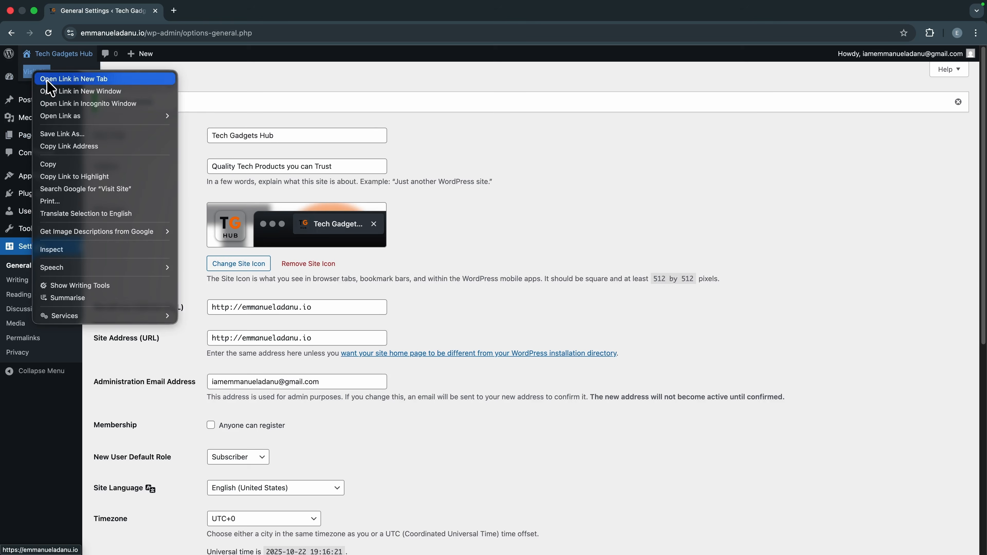
pyautogui.click(47, 81)
pyautogui.click(220, 11)
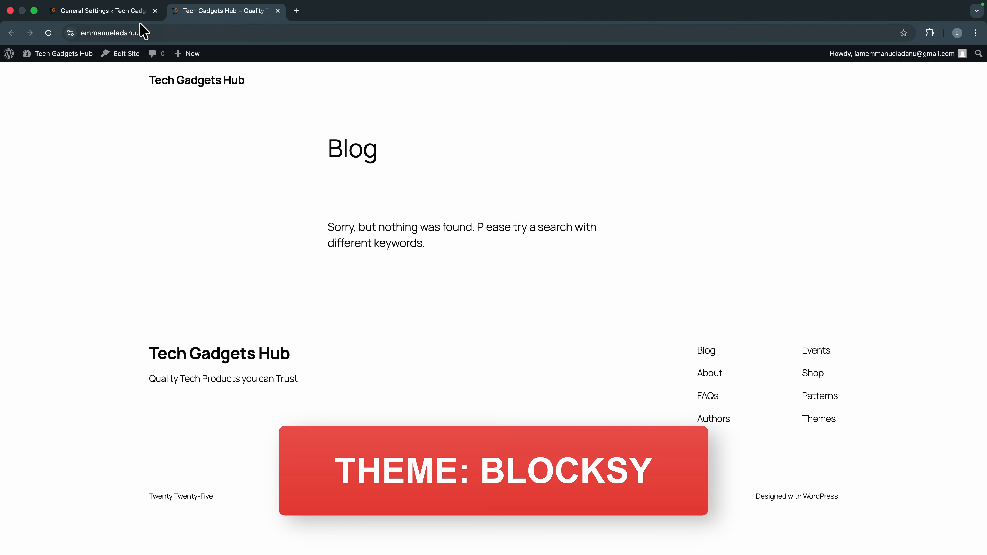
# Step: Return to the WordPress admin, search the theme directory for "Blocksy", then install and activate the Blocksy theme
pyautogui.click(139, 16)
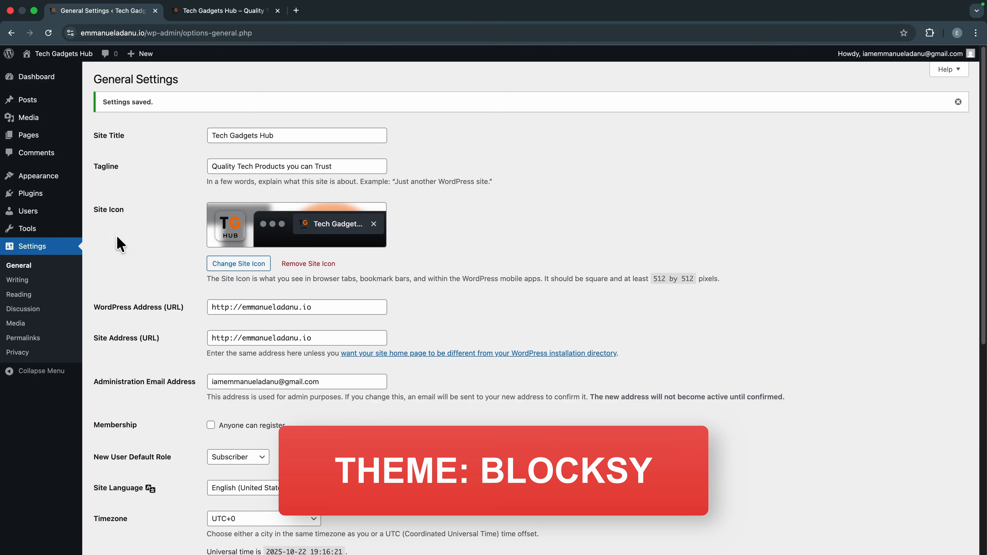
pyautogui.click(42, 176)
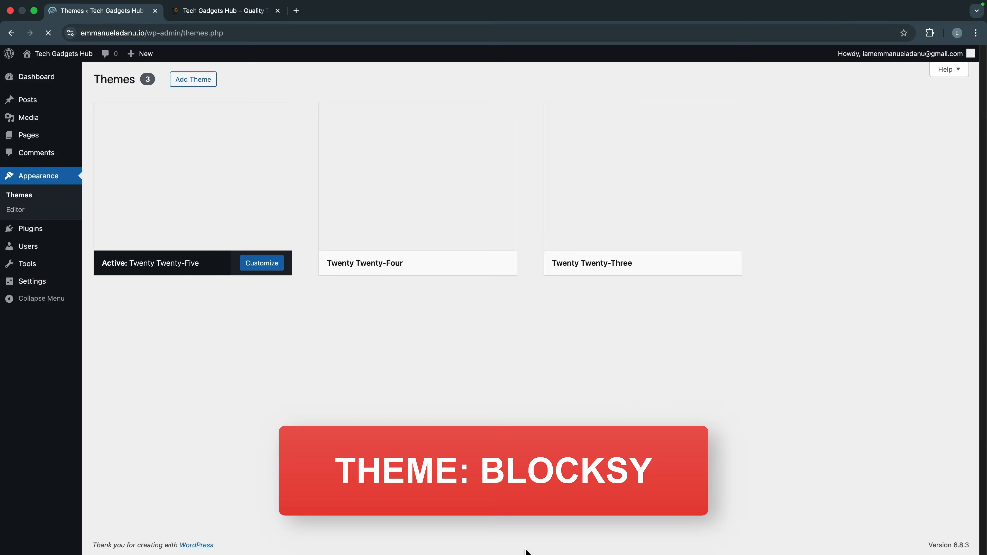
pyautogui.click(196, 82)
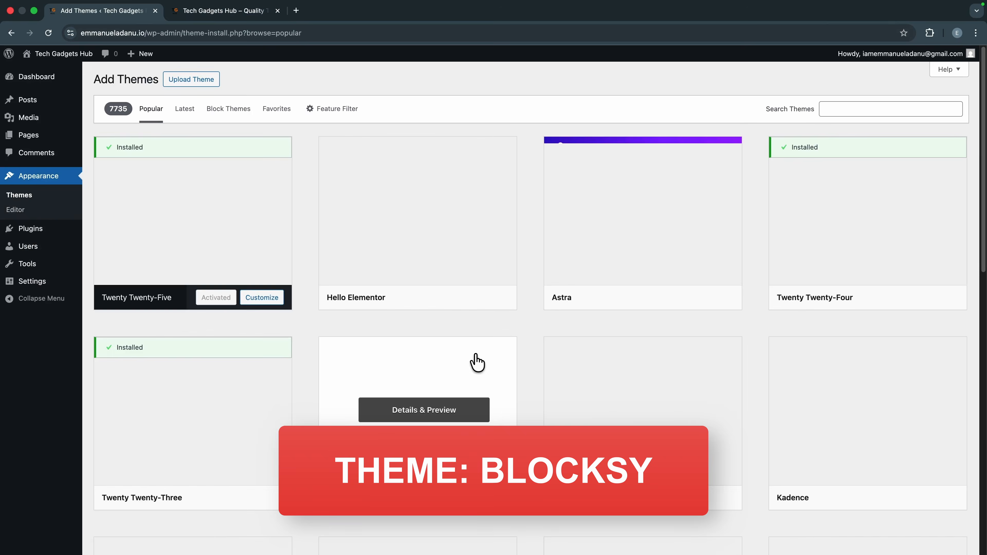
pyautogui.click(891, 109)
pyautogui.write('Blo')
pyautogui.write('cksy')
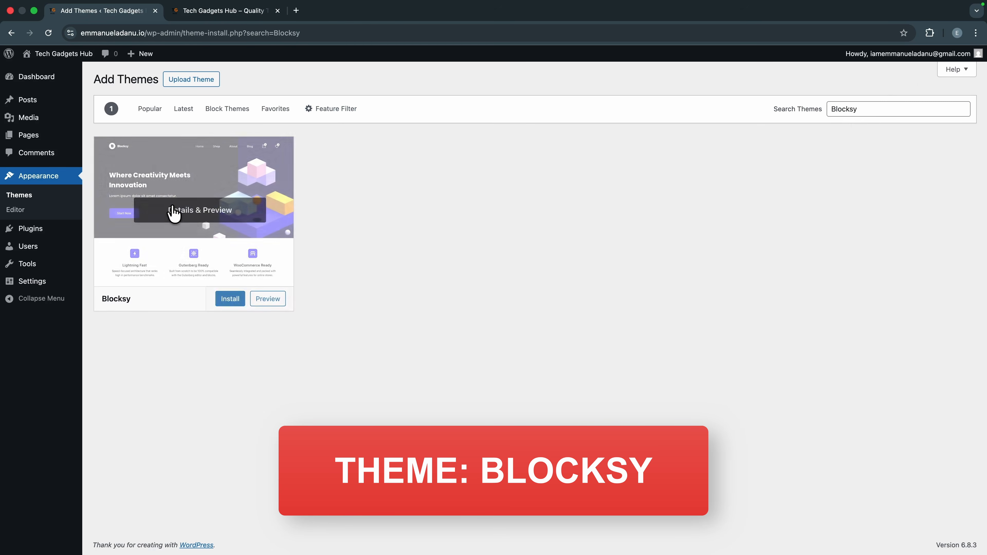
pyautogui.click(232, 300)
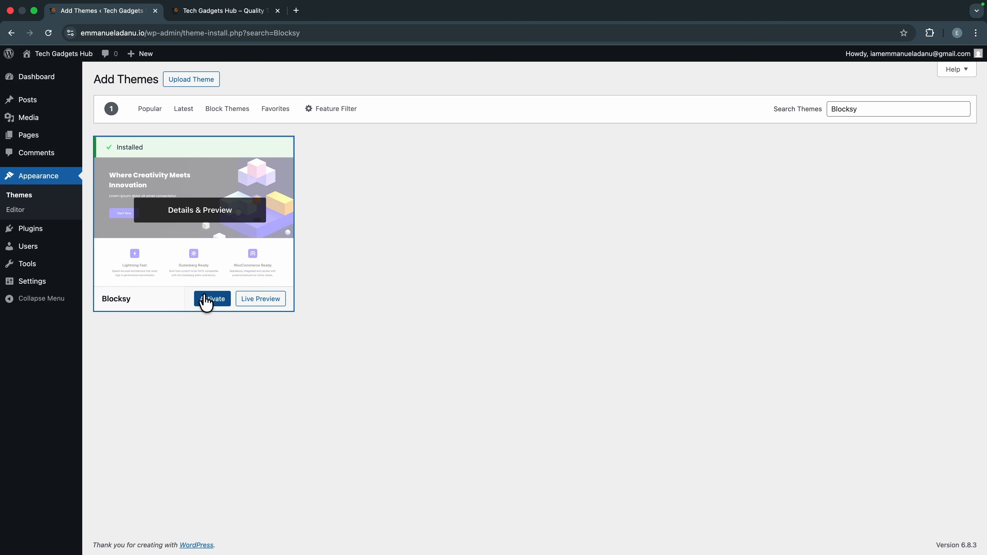
pyautogui.click(206, 299)
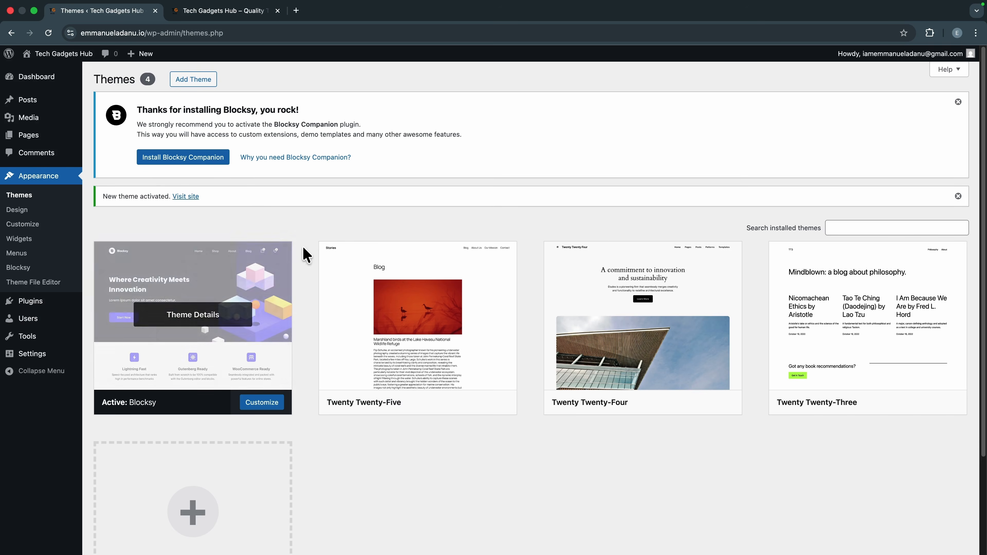
# Step: Search for "Blocksy" among the available plugins, then install and activate the Blocksy Companion plugin
pyautogui.moveTo(276, 258)
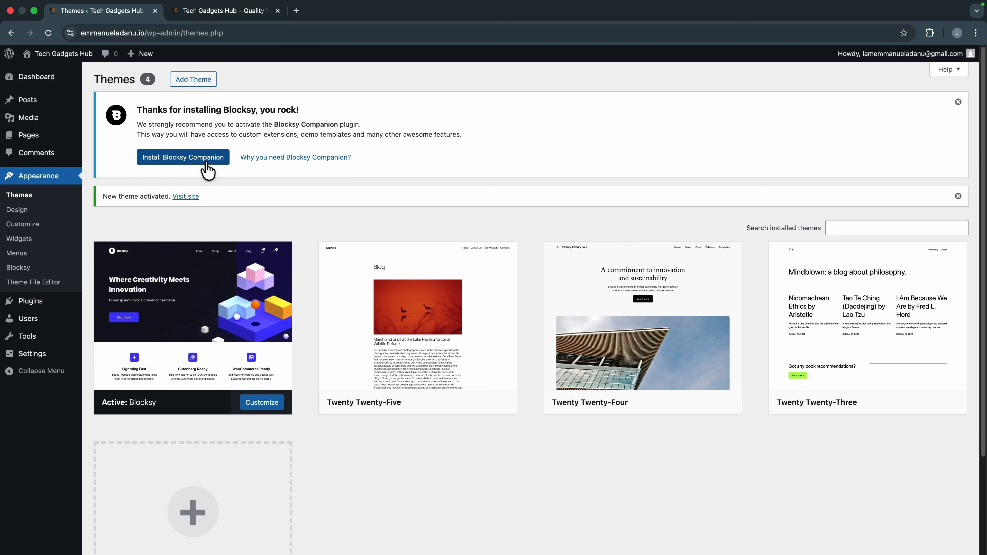
pyautogui.moveTo(28, 310)
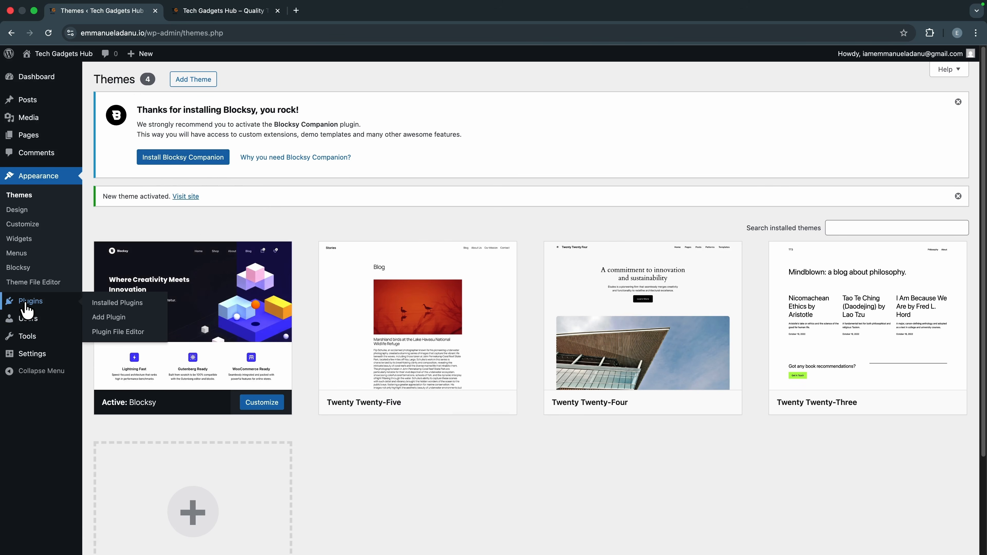
pyautogui.click(28, 310)
pyautogui.click(174, 83)
pyautogui.write('Blocksy')
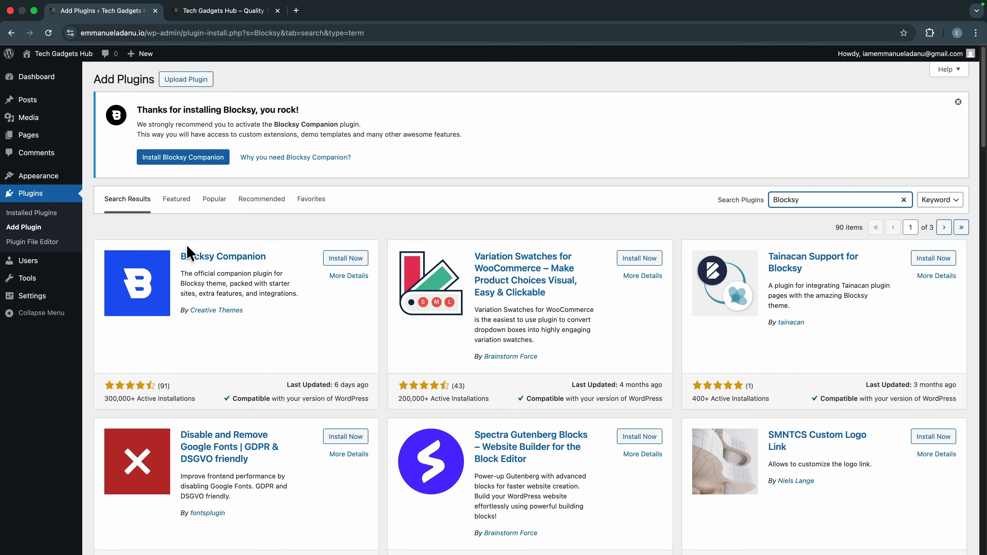
pyautogui.click(346, 259)
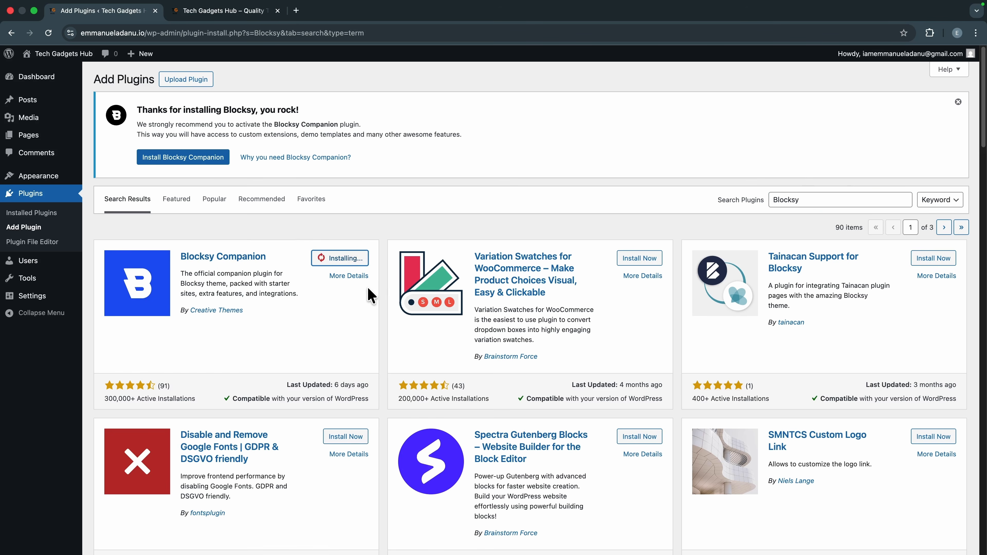
pyautogui.click(350, 258)
# Step: Look through the customizer shortcuts on the Blocksy dashboard and browse its starter site templates
pyautogui.scroll(-6, 429, 248)
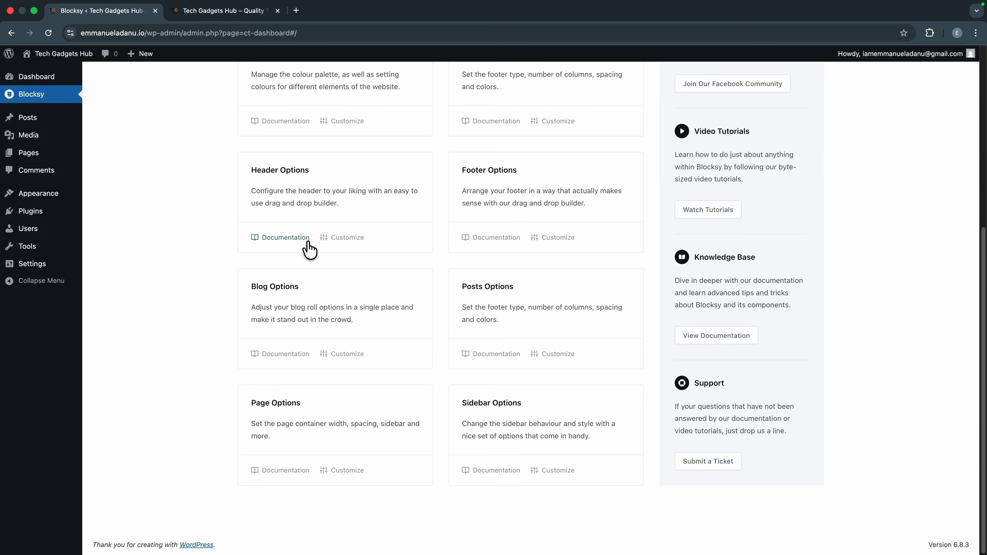
pyautogui.scroll(6, 481, 286)
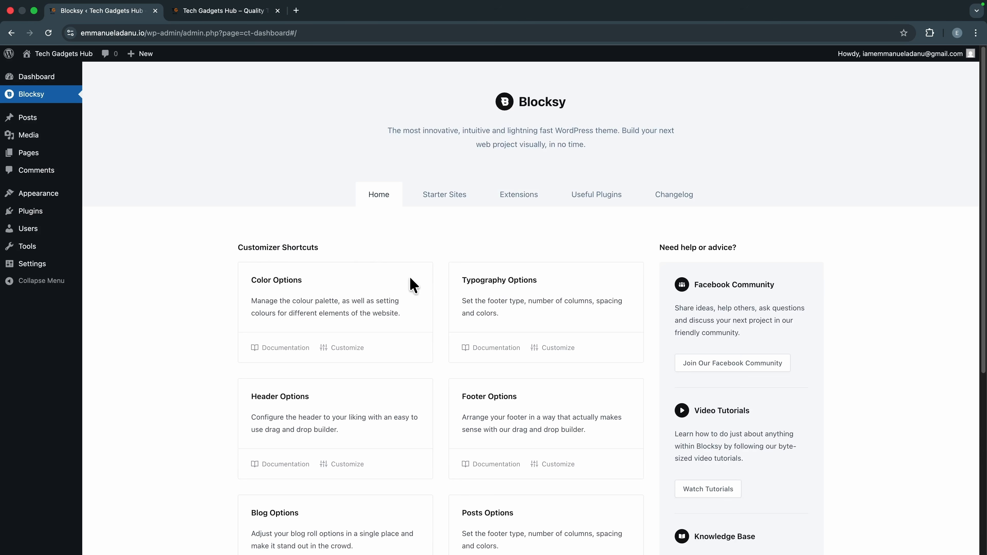
pyautogui.scroll(-3, 455, 287)
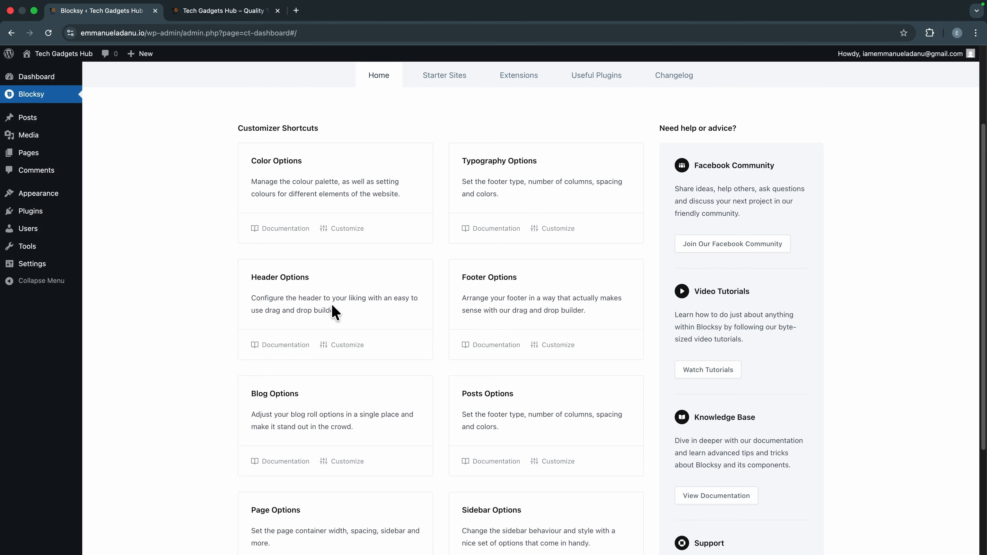
pyautogui.scroll(-2, 335, 311)
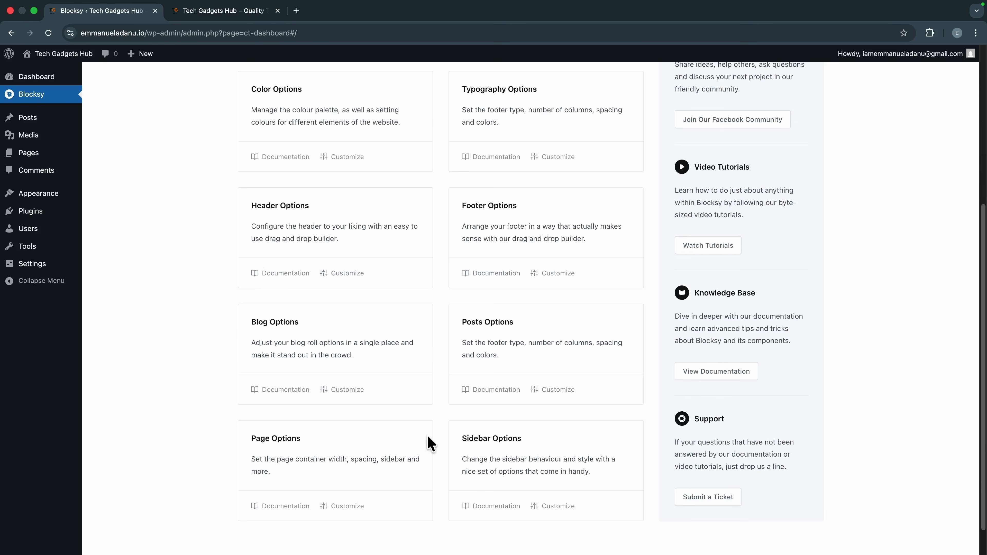
pyautogui.scroll(2, 493, 443)
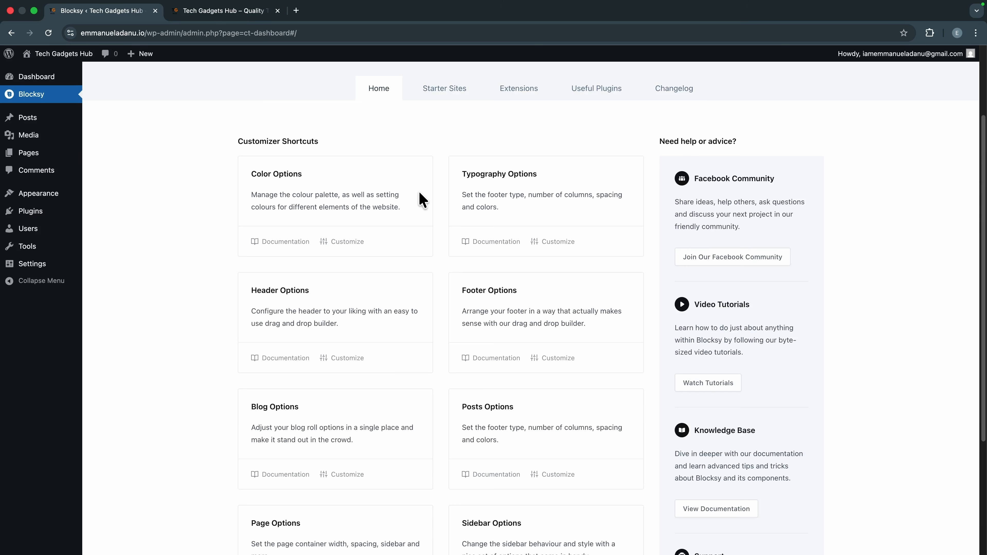
pyautogui.scroll(1, 419, 199)
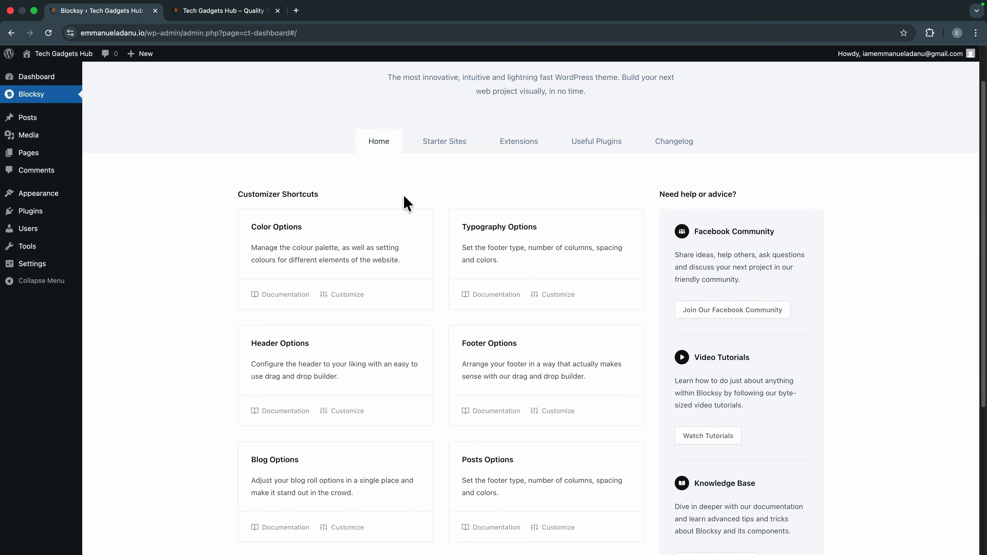
pyautogui.click(440, 147)
pyautogui.scroll(-15, 472, 377)
pyautogui.scroll(-10, 584, 363)
pyautogui.scroll(20, 513, 521)
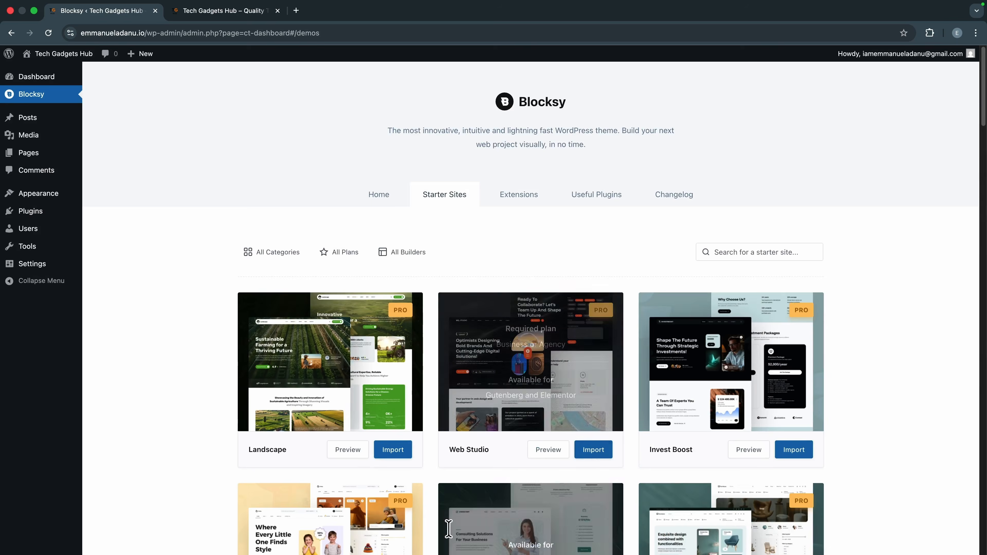
# Step: Open Blocksy's color customizer and review the brand color list in the TechGadgetsHub document in Google Docs
pyautogui.click(387, 197)
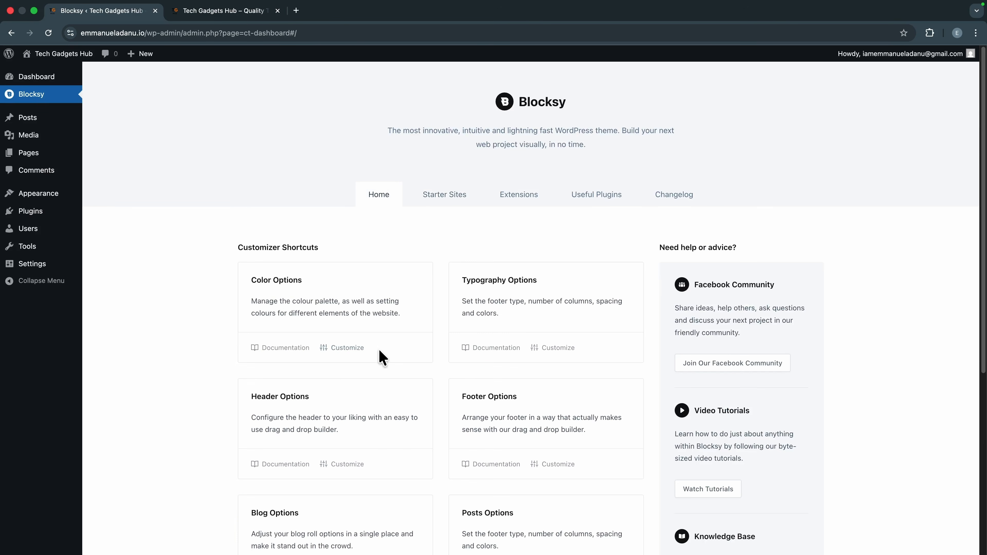
pyautogui.click(346, 347)
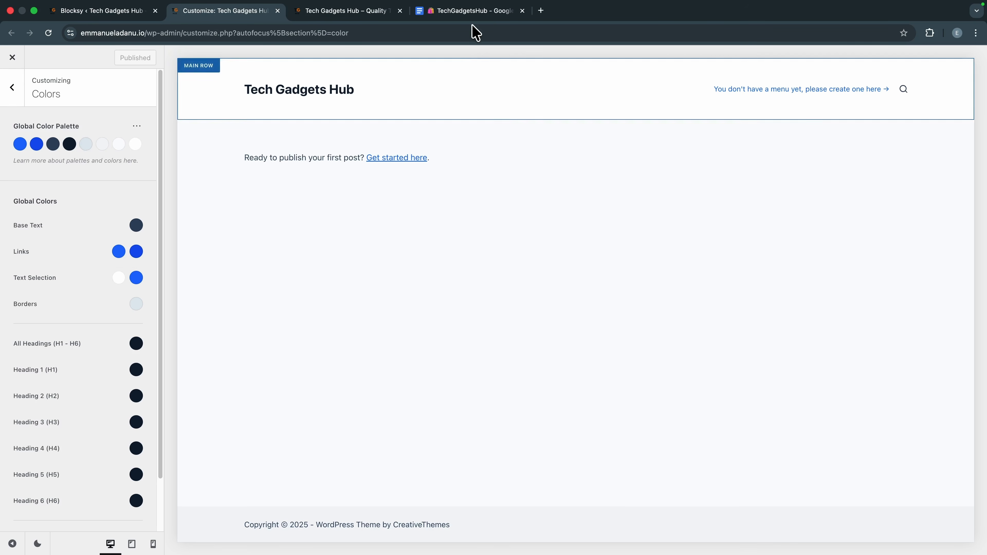
pyautogui.click(475, 16)
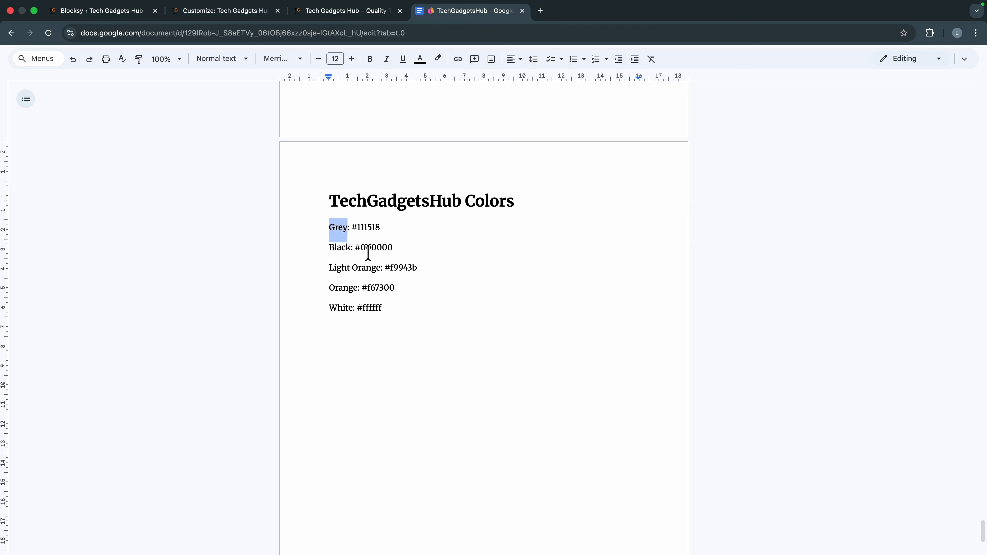
pyautogui.moveTo(329, 227); pyautogui.dragTo(404, 314)
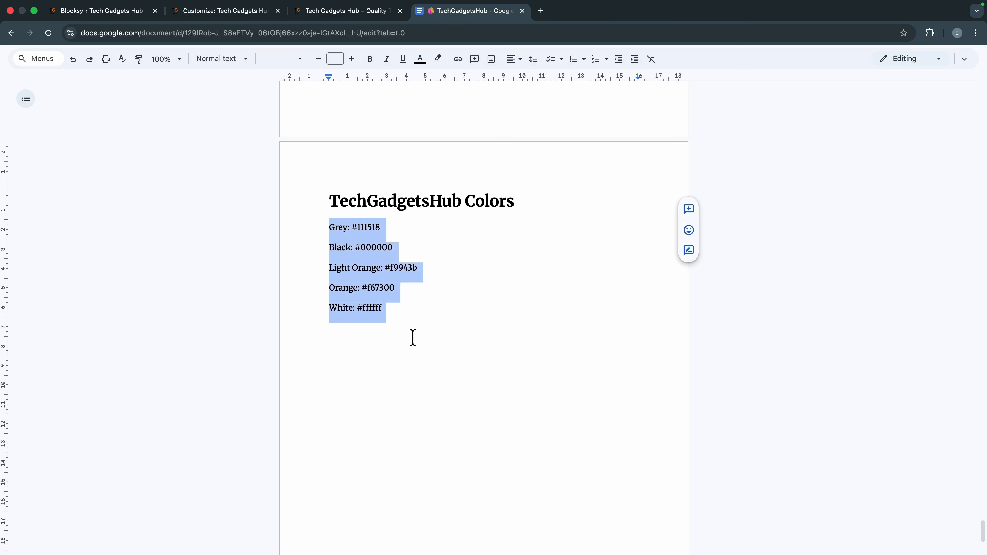
pyautogui.click(400, 323)
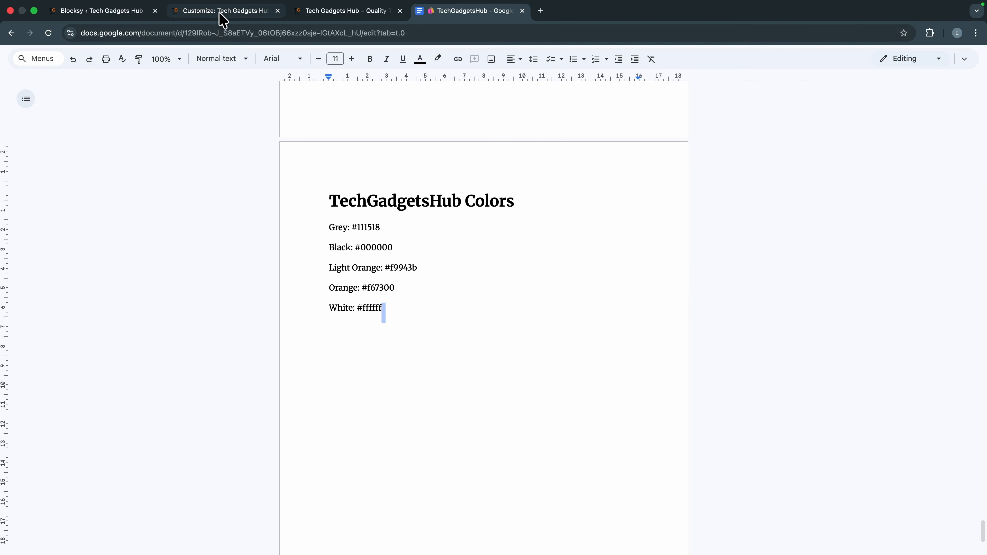
pyautogui.click(220, 15)
pyautogui.click(468, 16)
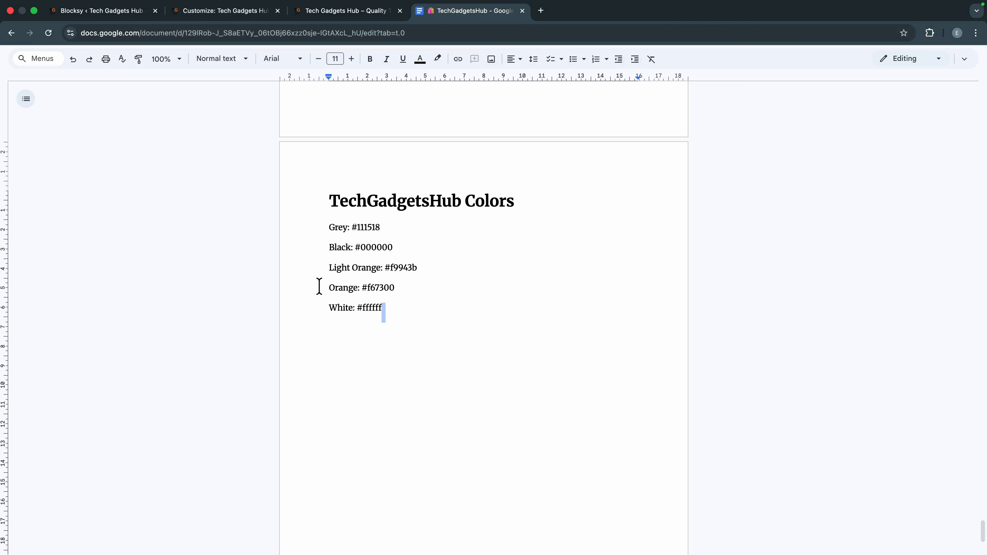
pyautogui.click(404, 318)
pyautogui.click(222, 14)
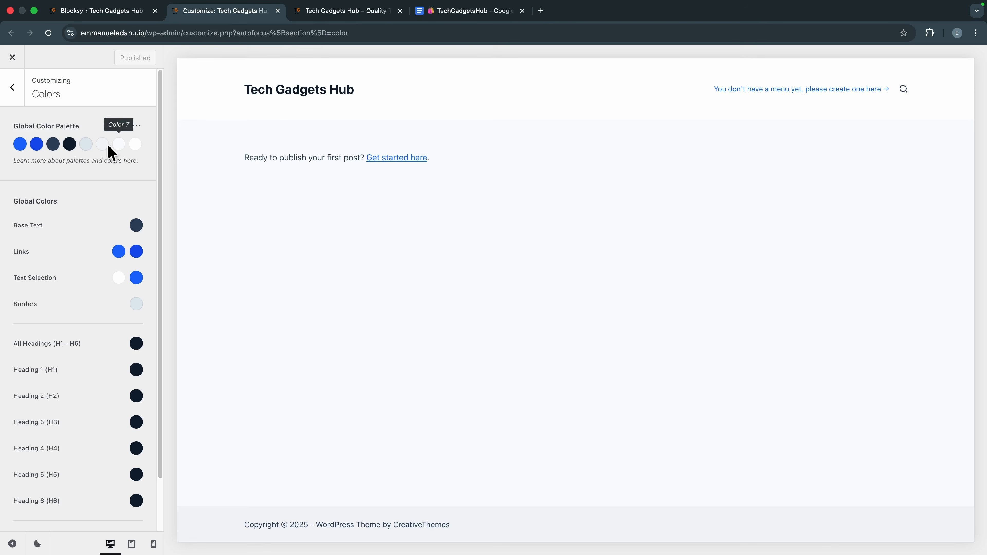
# Step: Copy the grey hex code from the TechGadgetsHub document and set the third global palette color to #111518
pyautogui.click(447, 12)
pyautogui.moveTo(381, 228); pyautogui.dragTo(357, 227)
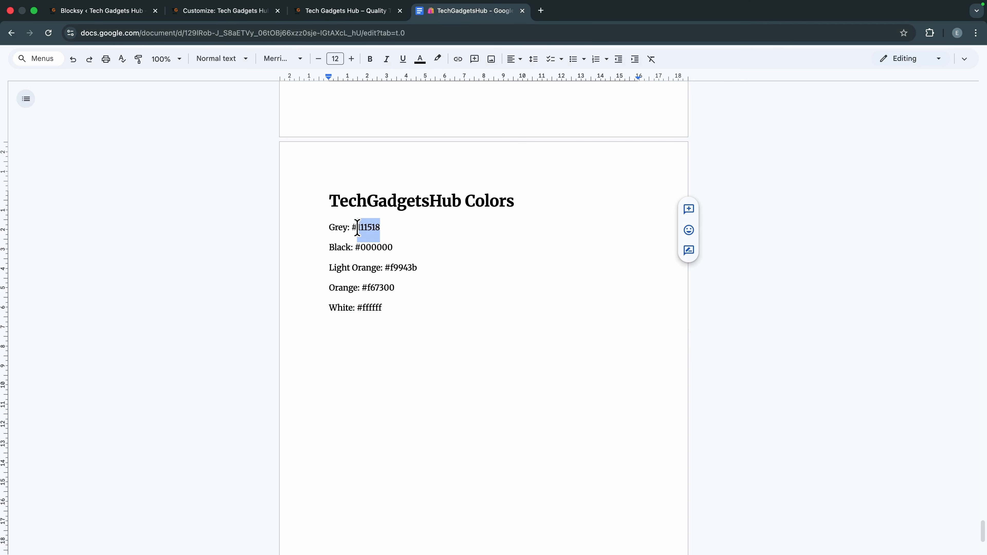
pyautogui.click(228, 12)
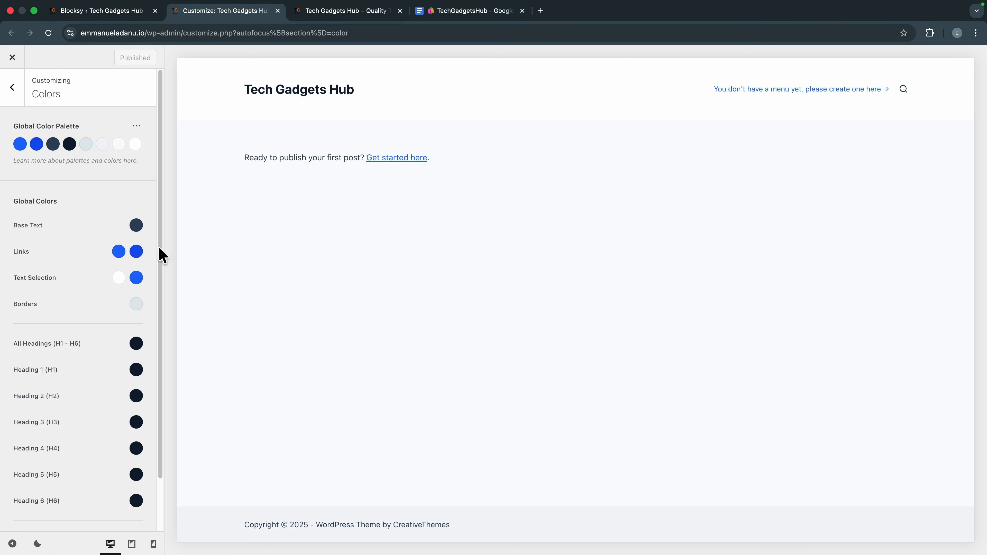
pyautogui.click(53, 144)
pyautogui.tripleClick(61, 341)
pyautogui.press('BackSpace')
pyautogui.press('super+v')
pyautogui.click(259, 181)
# Step: Copy the black hex code from the TechGadgetsHub document and set the palette's Color 4 to #000000
pyautogui.click(475, 13)
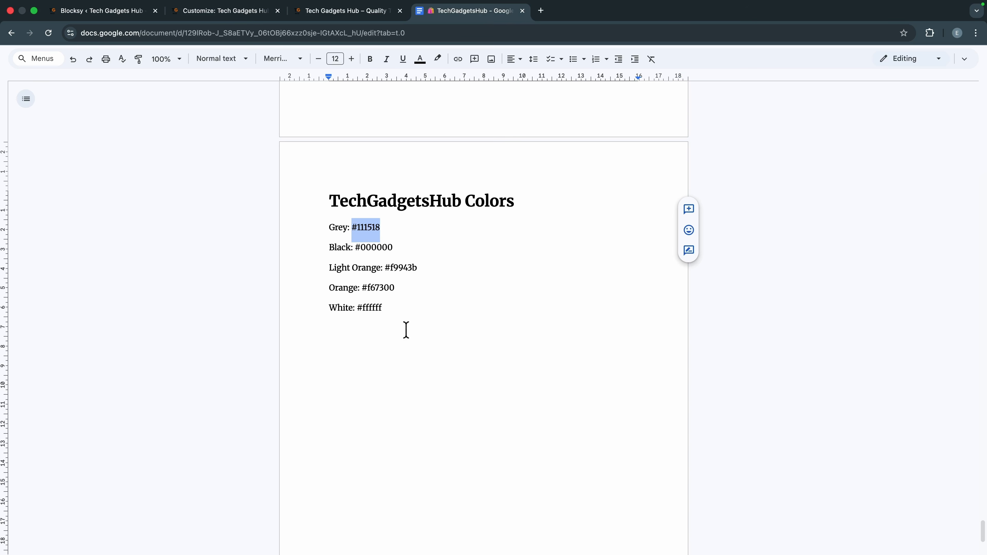
pyautogui.moveTo(355, 247); pyautogui.dragTo(390, 248)
pyautogui.press('super+c')
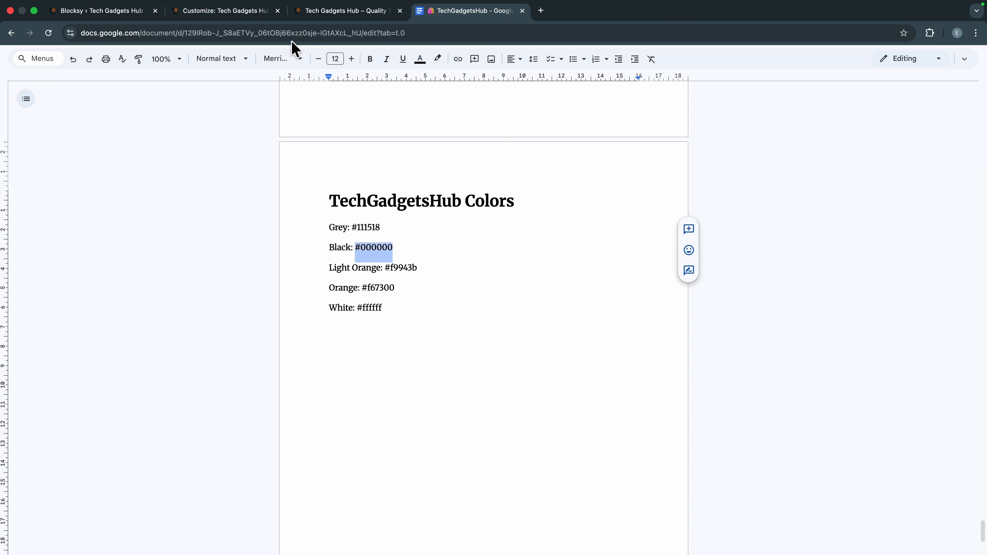
pyautogui.click(238, 15)
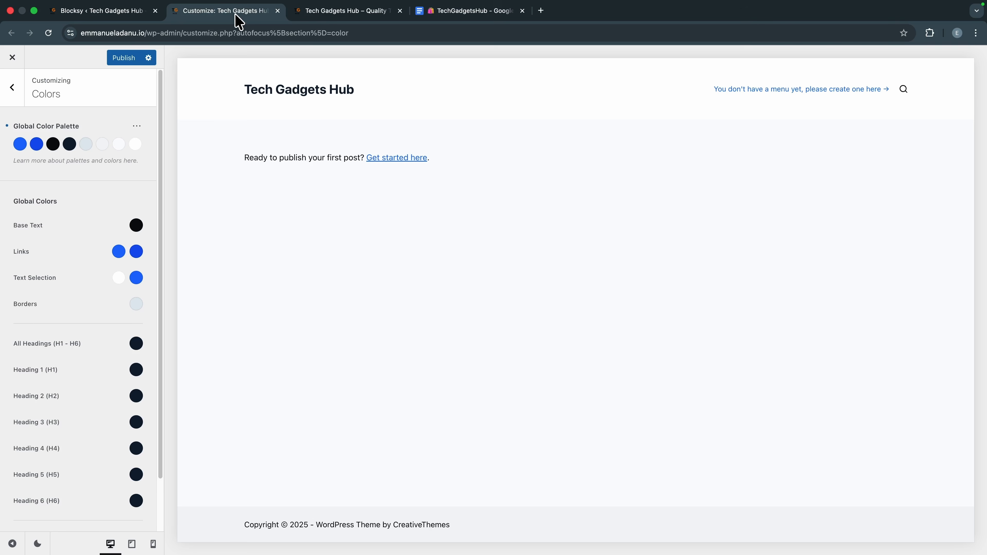
pyautogui.click(71, 147)
pyautogui.doubleClick(60, 343)
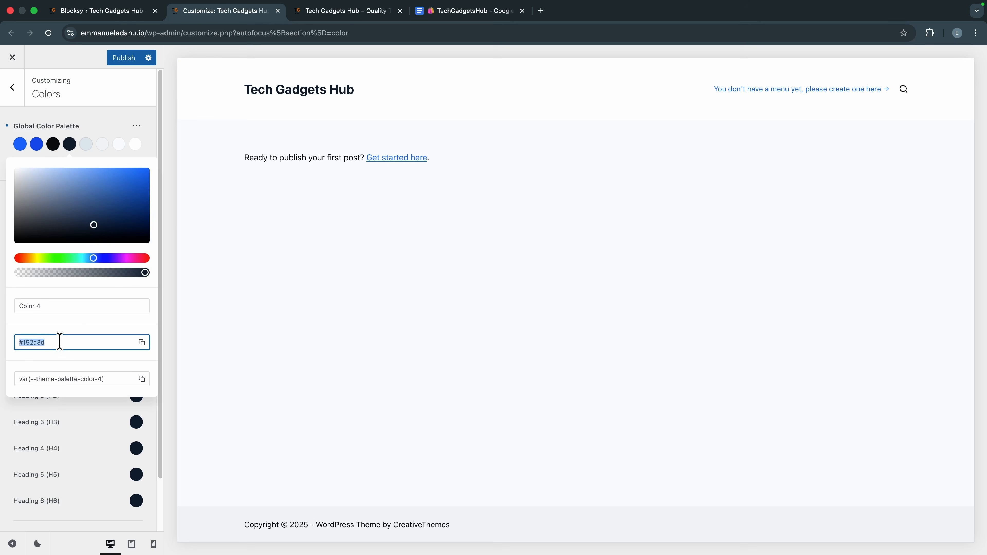
pyautogui.press('super+v')
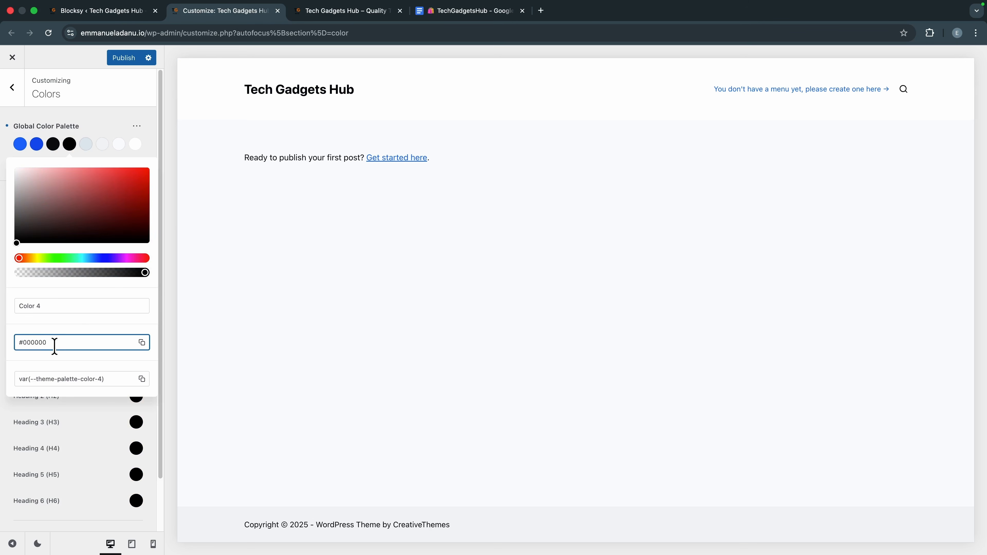
pyautogui.click(147, 136)
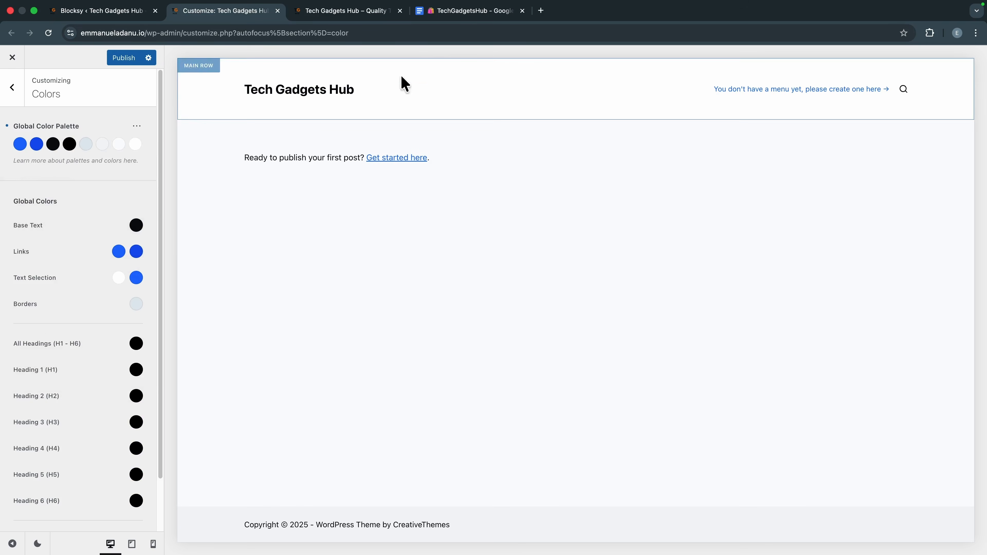
# Step: Copy the light orange hex code from the TechGadgetsHub document and set the first global palette color to #f9943b
pyautogui.click(486, 16)
pyautogui.moveTo(384, 268); pyautogui.dragTo(423, 268)
pyautogui.press('super+c')
pyautogui.click(243, 12)
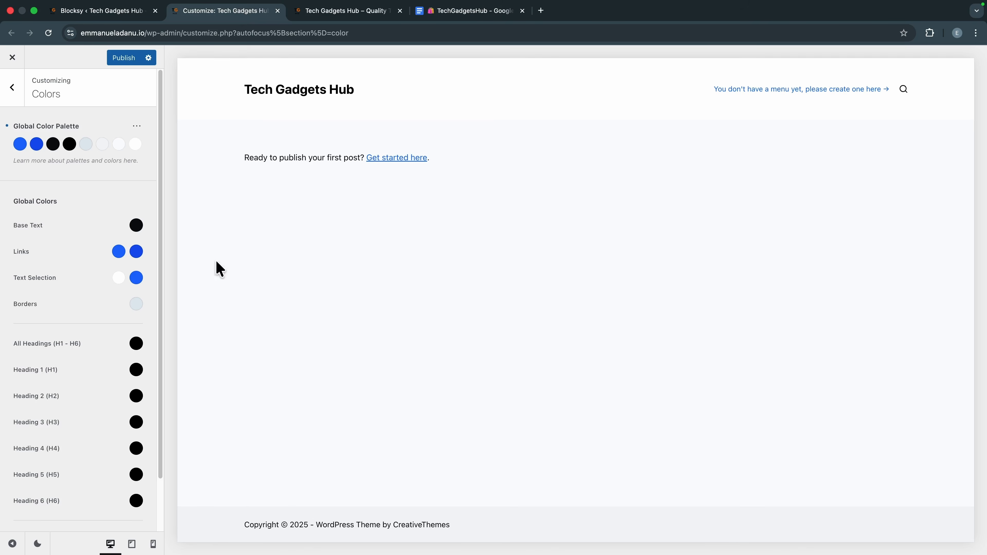
pyautogui.click(21, 144)
pyautogui.tripleClick(46, 344)
pyautogui.press('super+v')
pyautogui.click(147, 143)
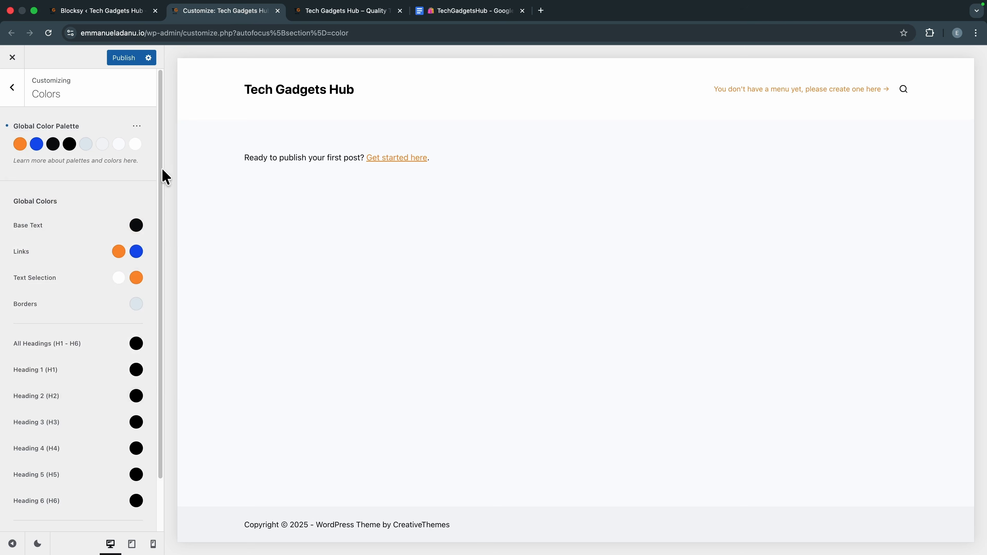
# Step: Copy the orange hex code from the TechGadgetsHub document and apply it to the palette's Color 2
pyautogui.click(438, 13)
pyautogui.moveTo(362, 288); pyautogui.dragTo(395, 288)
pyautogui.press('super+c')
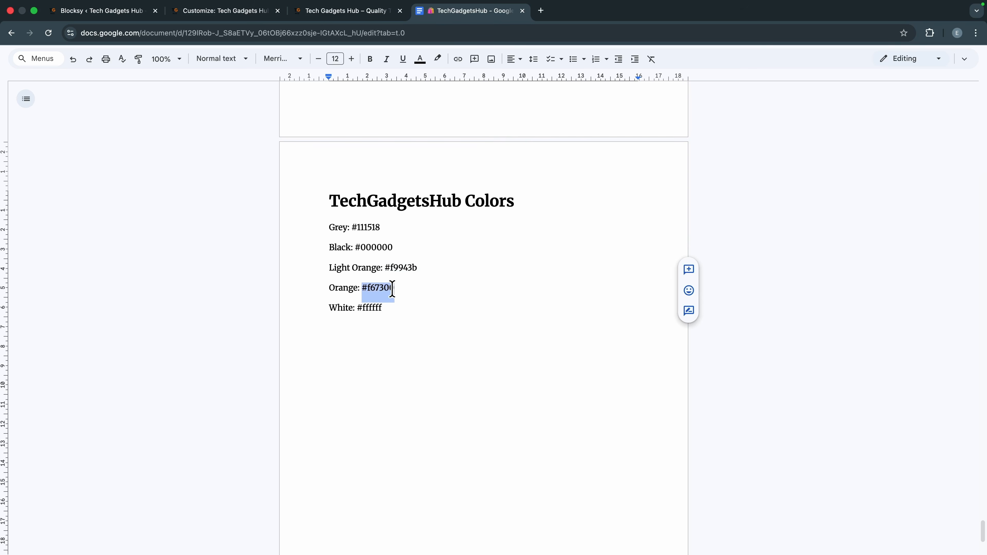
pyautogui.click(204, 10)
pyautogui.click(36, 144)
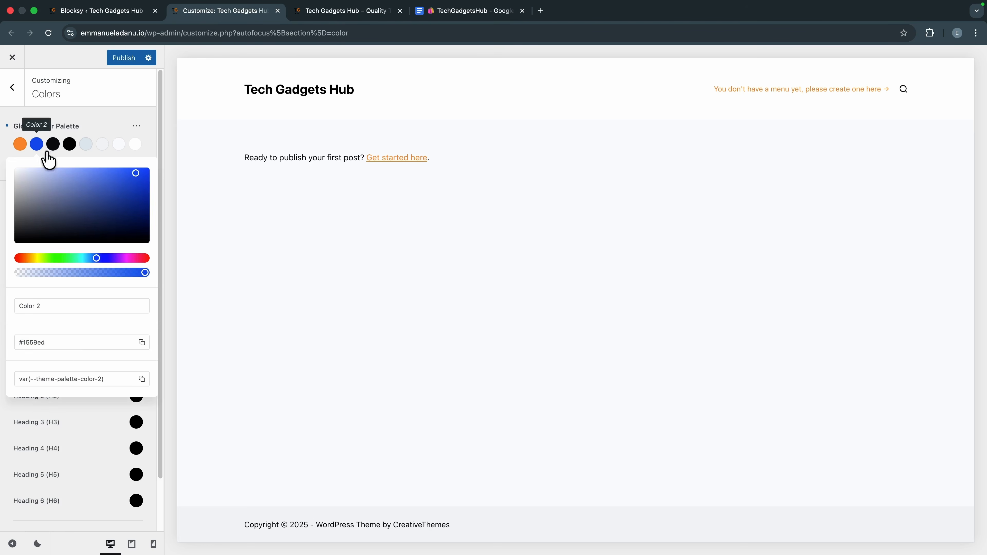
pyautogui.tripleClick(77, 342)
pyautogui.press('super+v')
pyautogui.click(173, 402)
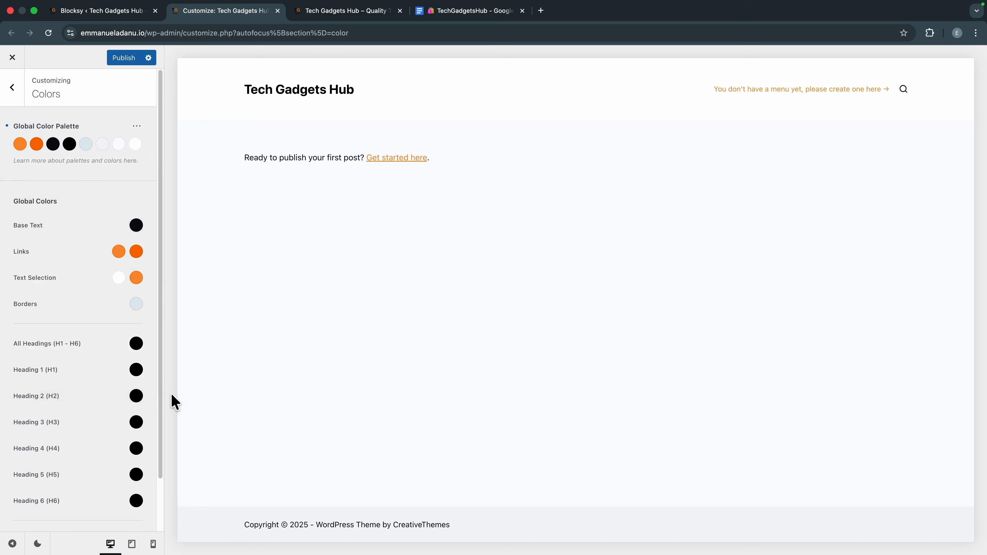
# Step: Publish the new global color palette and close the customizer
pyautogui.click(122, 58)
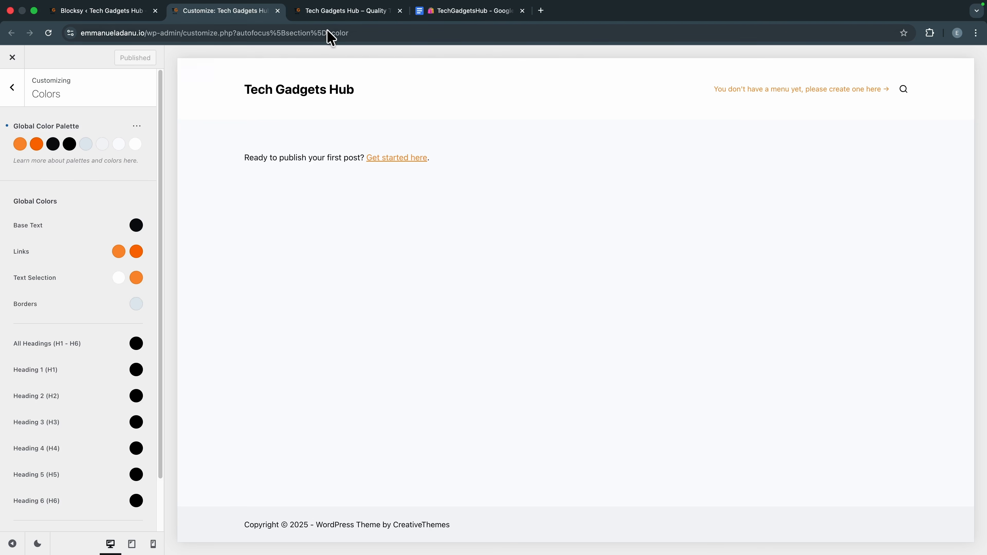
pyautogui.click(333, 11)
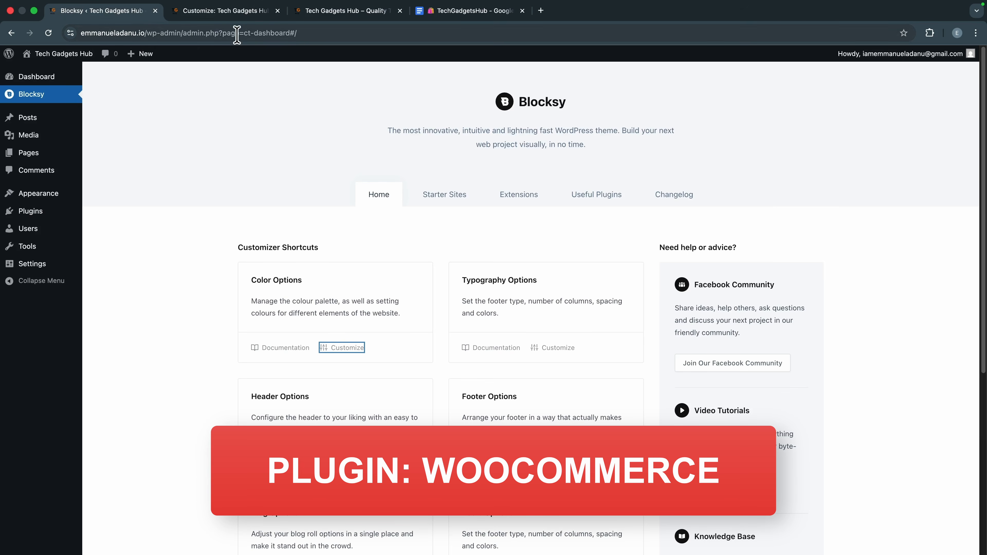
pyautogui.click(277, 10)
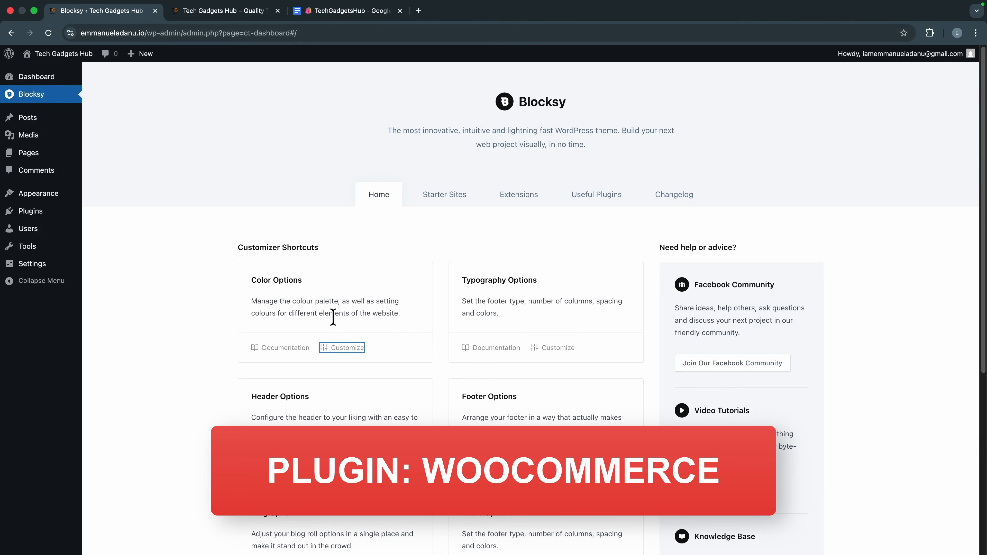
# Step: Search the plugin directory for Woocommerce, then install and activate the WooCommerce plugin by Automattic
pyautogui.moveTo(28, 215)
pyautogui.click(93, 229)
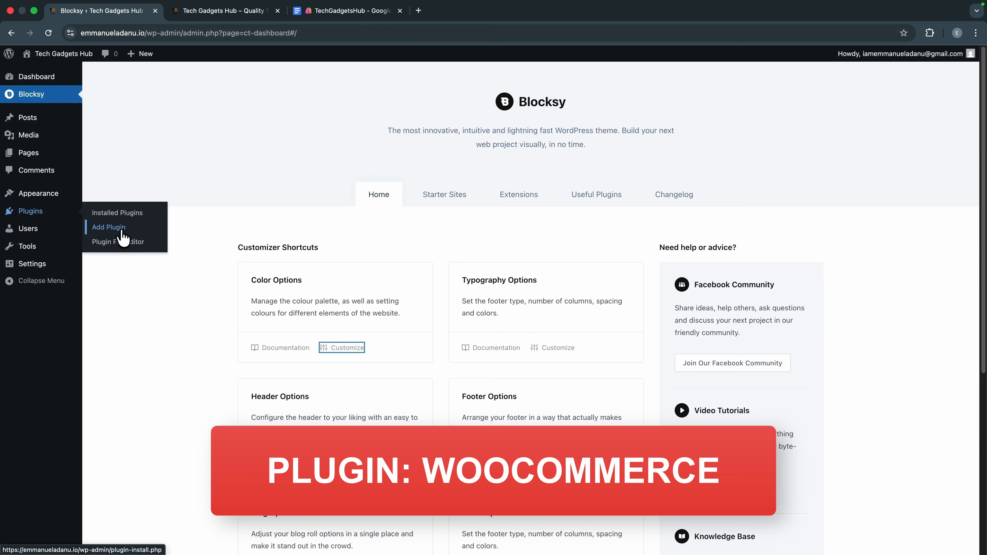
pyautogui.write('Woocommerce')
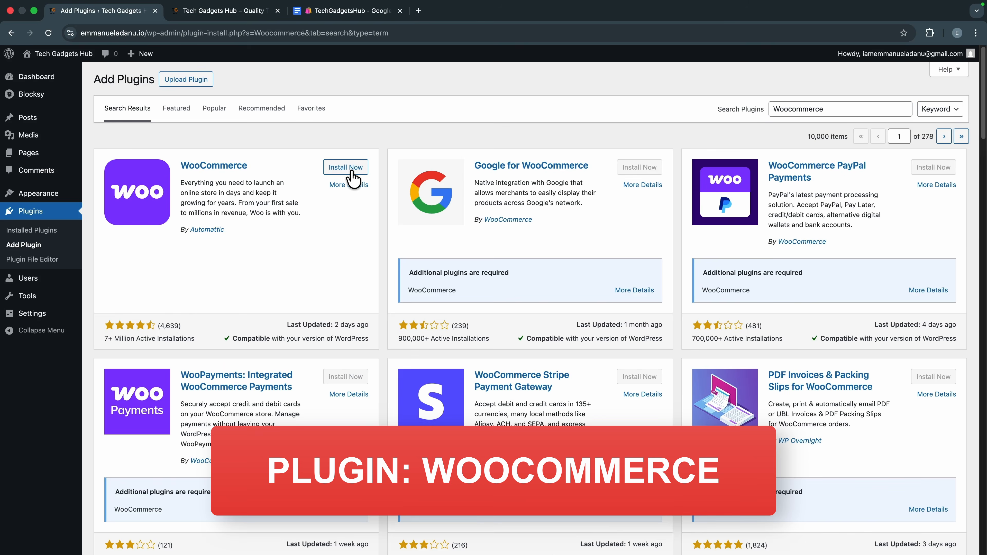
pyautogui.click(347, 167)
pyautogui.click(351, 167)
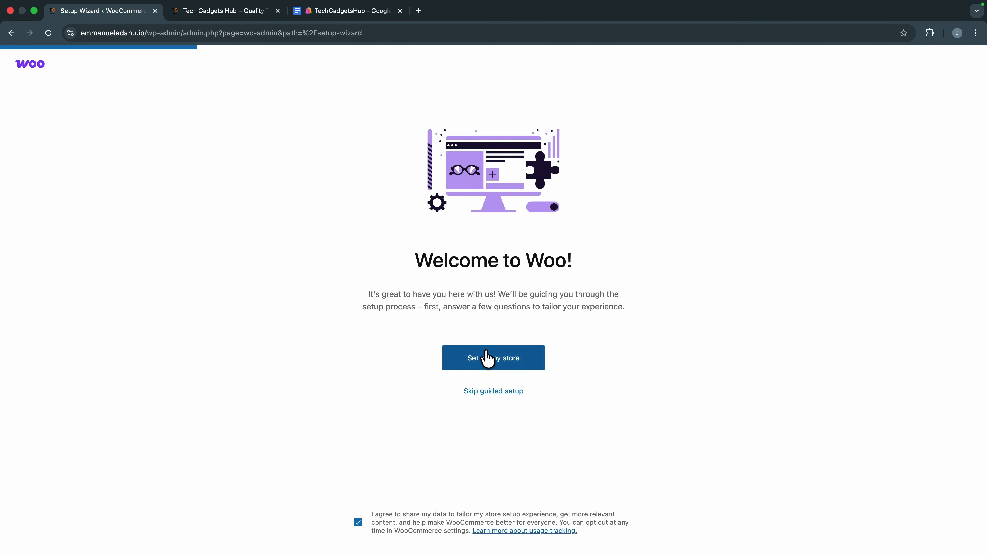
# Step: Start WooCommerce's guided store setup as "I'm just starting my business" and choose Electronics and computers as the industry
pyautogui.click(486, 364)
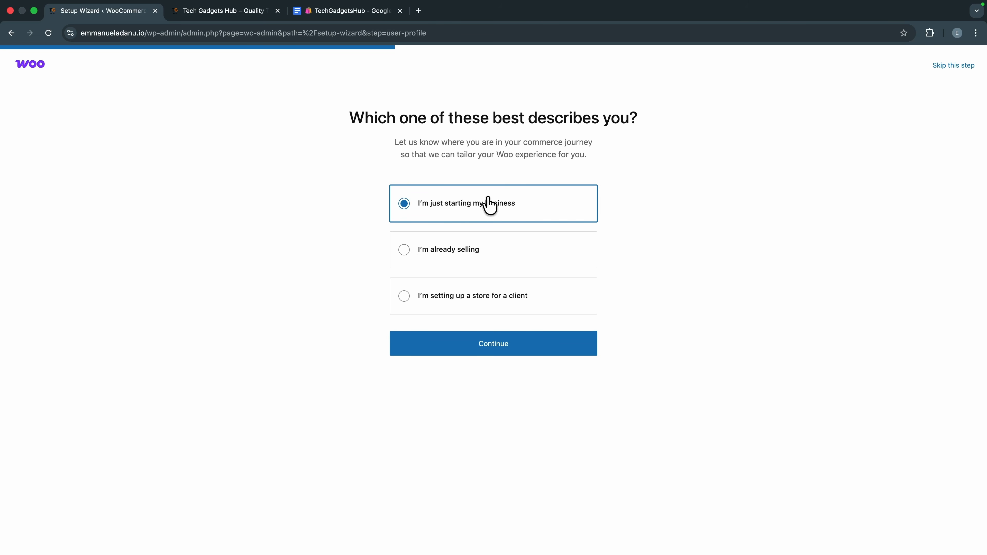
pyautogui.click(499, 355)
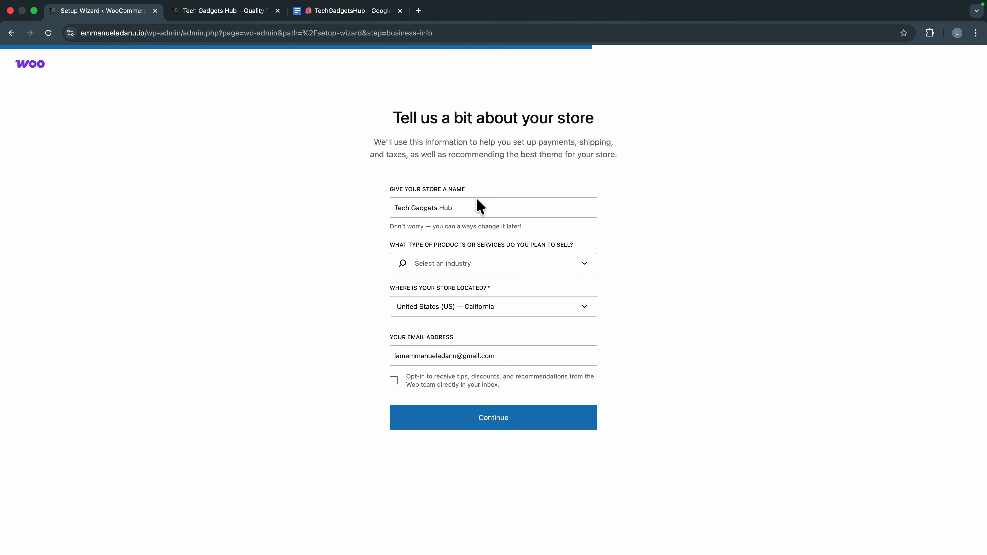
pyautogui.click(520, 263)
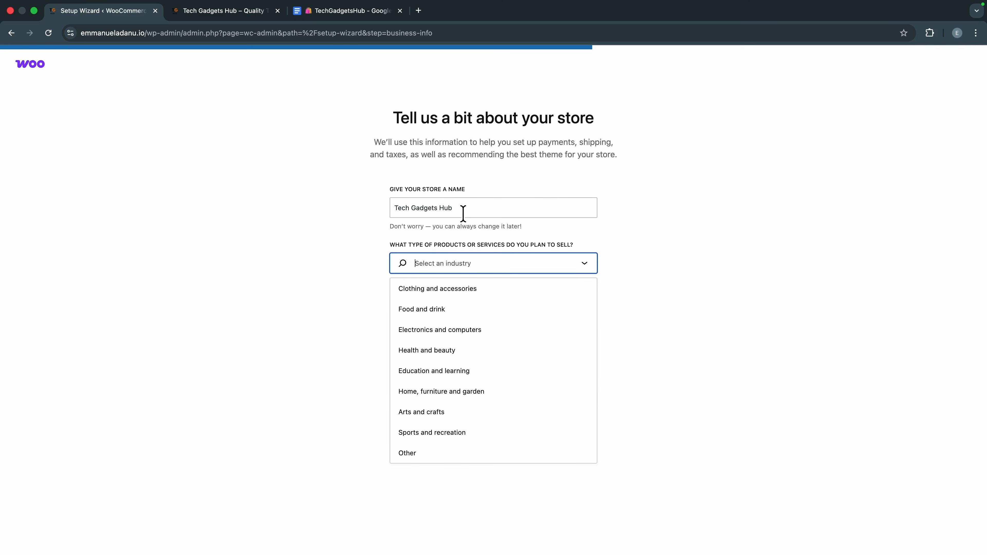
pyautogui.click(467, 330)
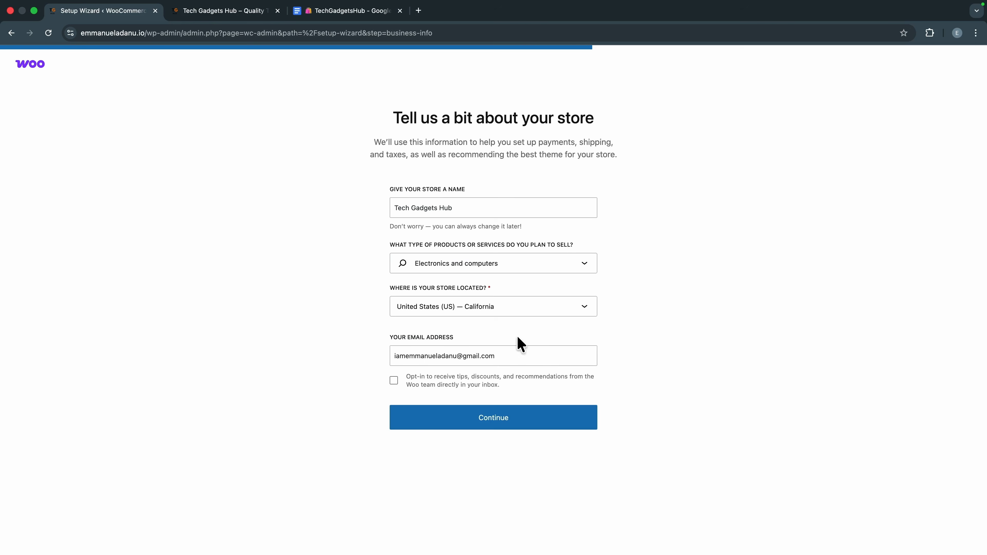
# Step: Set the store location to Nigeria — Lagos and finish the setup wizard, skipping the optional free features
pyautogui.click(514, 315)
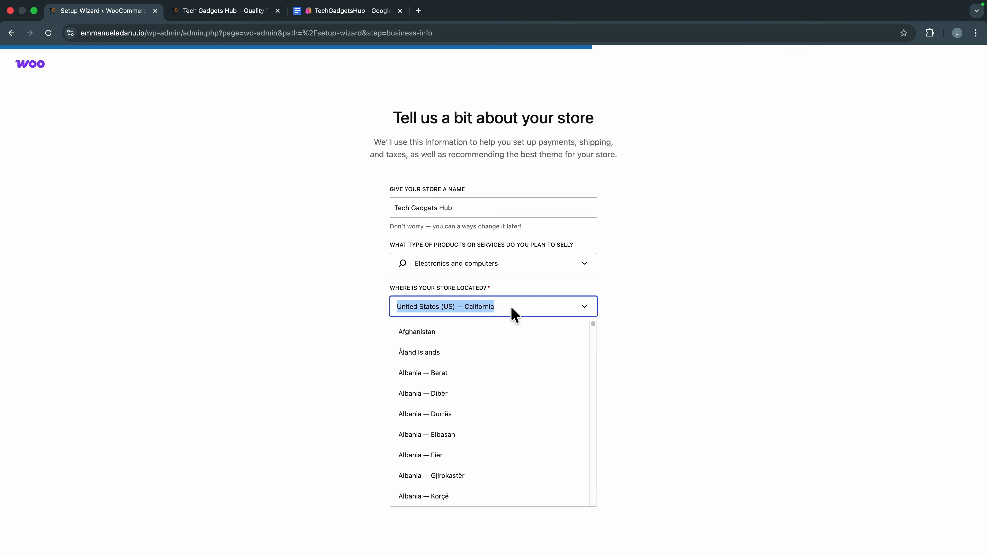
pyautogui.write('lagis')
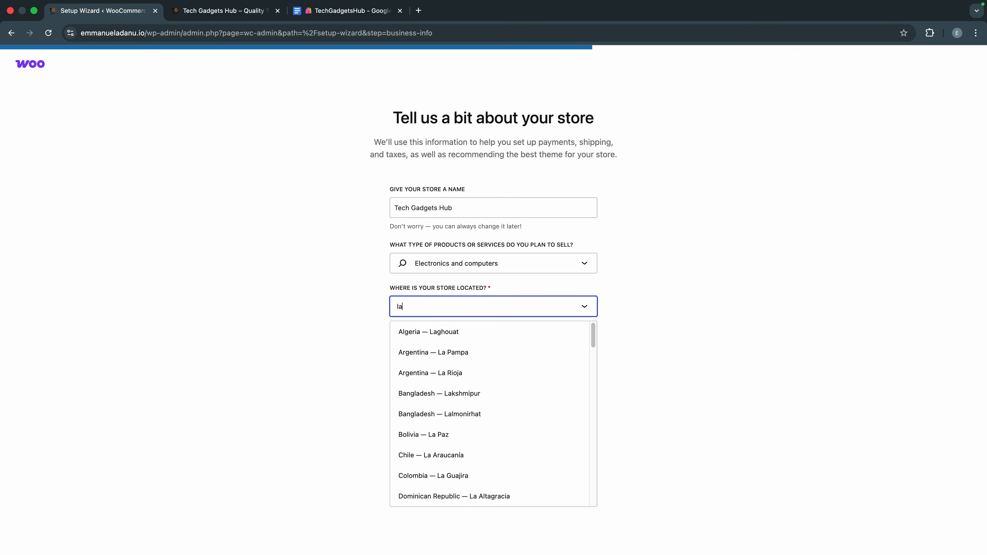
pyautogui.press('BackSpace')
pyautogui.press('BackSpace')
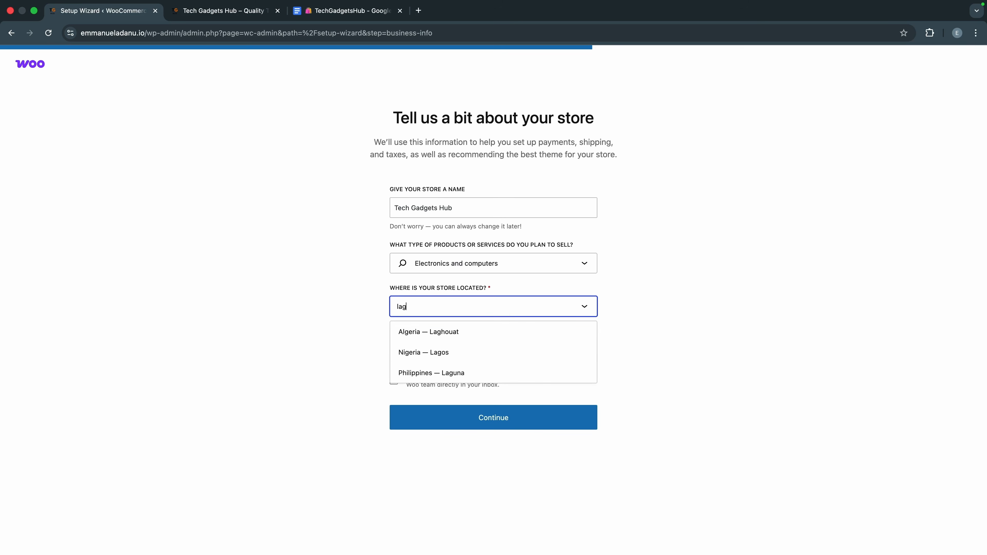
pyautogui.write('os')
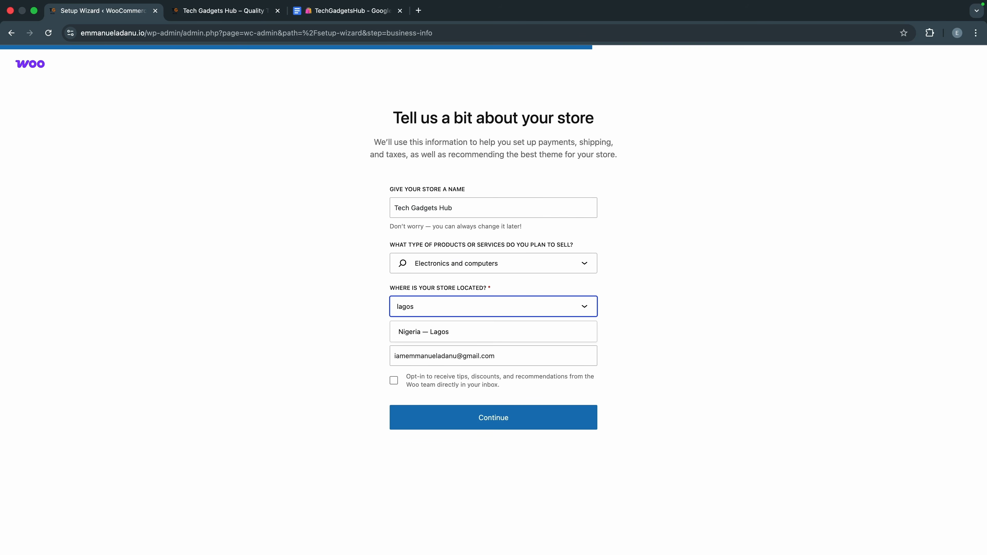
pyautogui.click(526, 336)
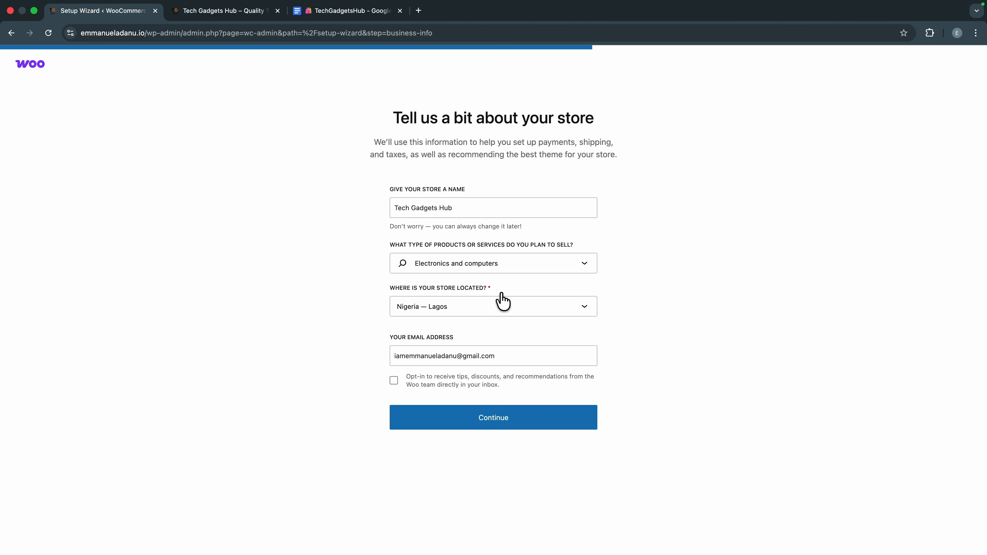
pyautogui.click(458, 426)
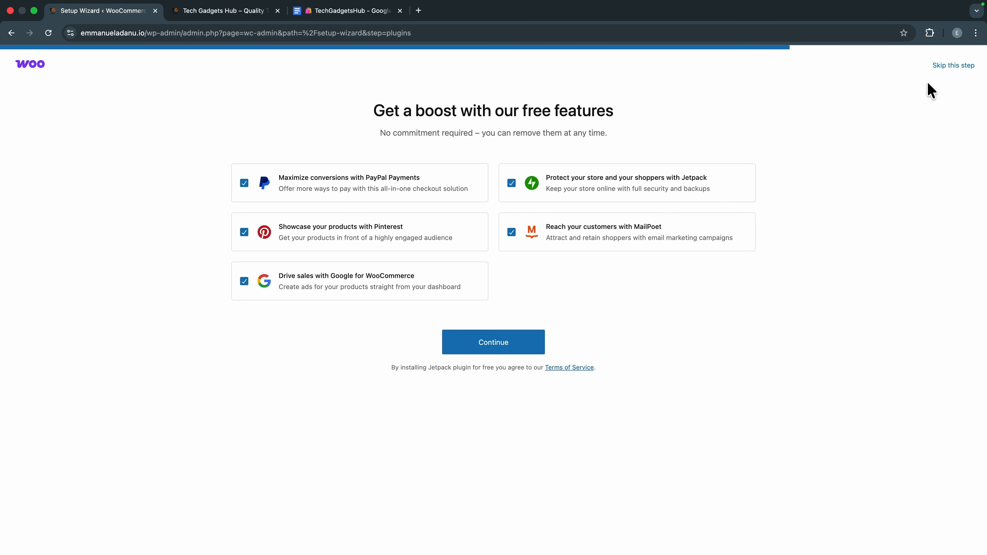
pyautogui.click(941, 66)
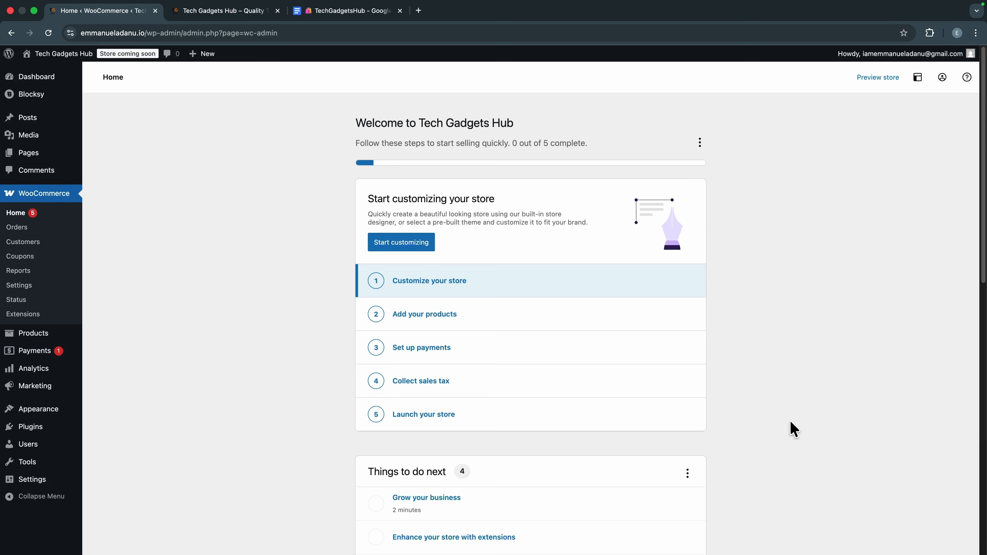
# Step: Open the product categories and fill in a new category named Apple with the slug apple-products
pyautogui.click(35, 338)
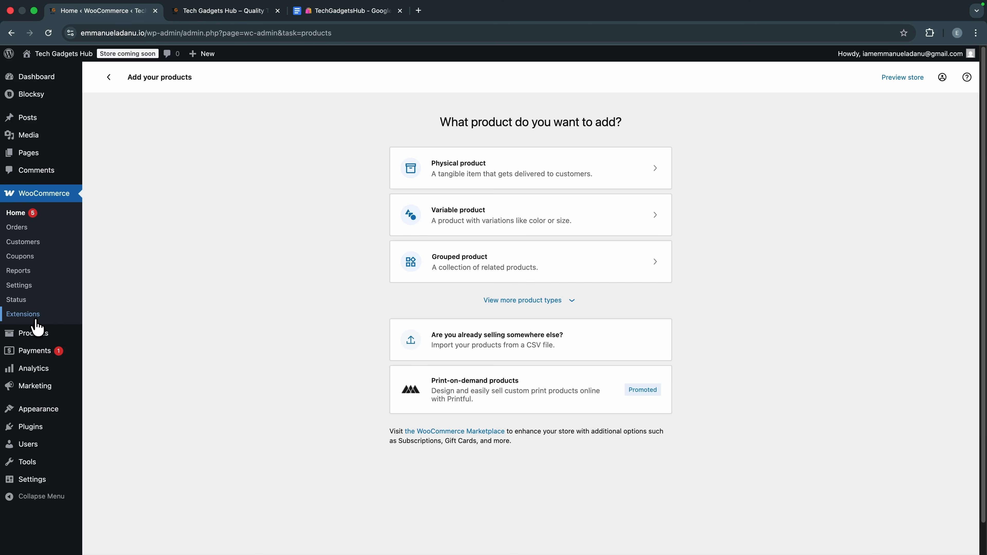
pyautogui.moveTo(37, 340)
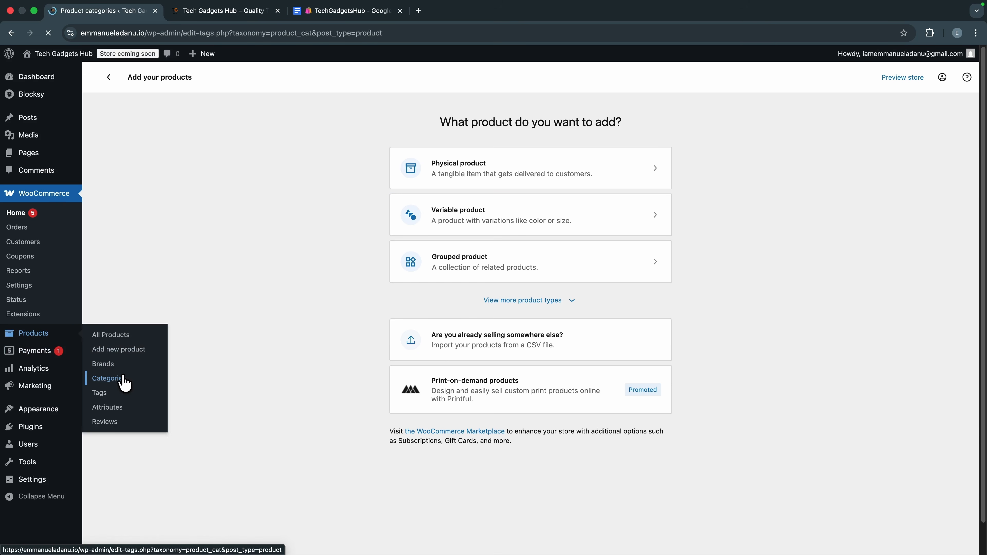
pyautogui.click(145, 226)
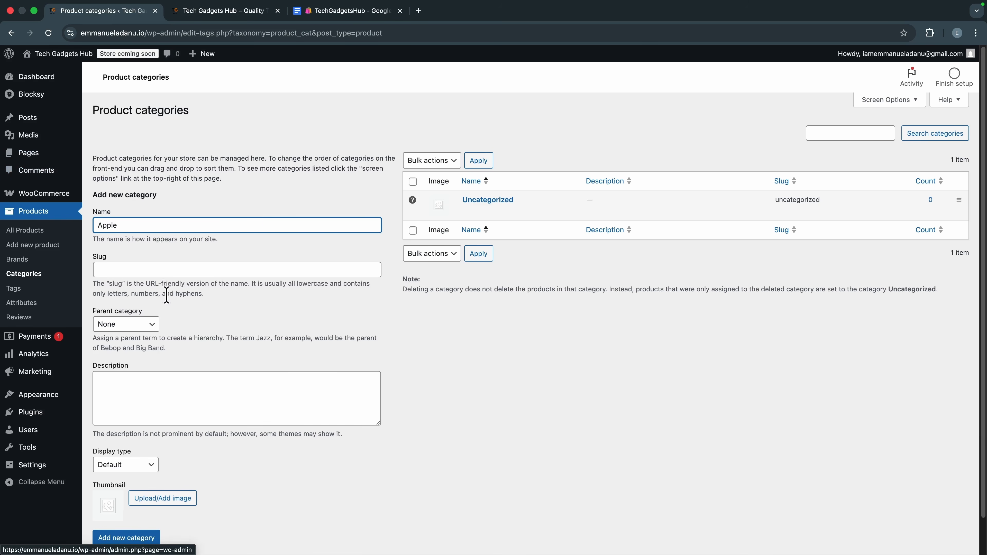
pyautogui.click(143, 271)
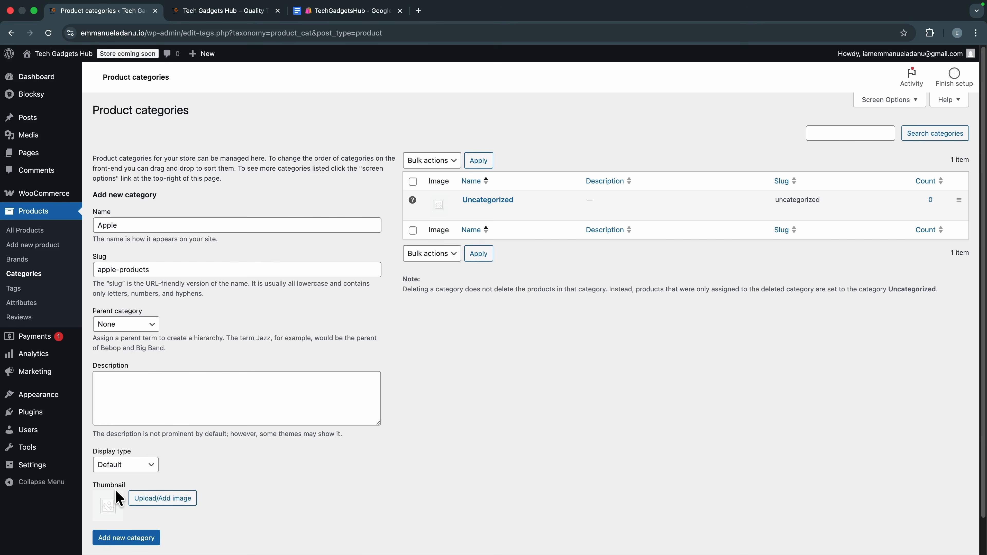
# Step: Upload the iPhone 17 Pro Max lineup image as the Apple category's thumbnail and add the category
pyautogui.click(144, 499)
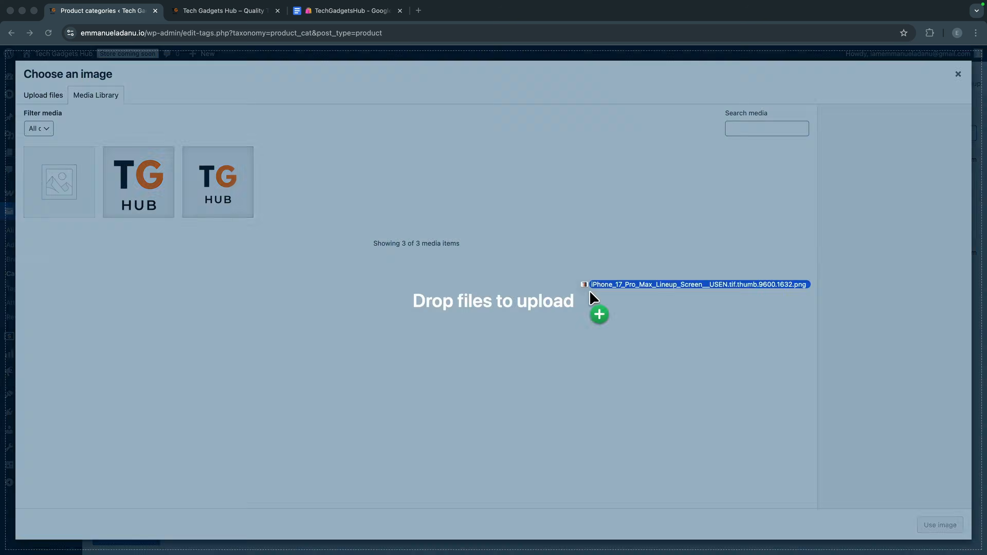
pyautogui.moveTo(589, 291); pyautogui.dragTo(388, 303)
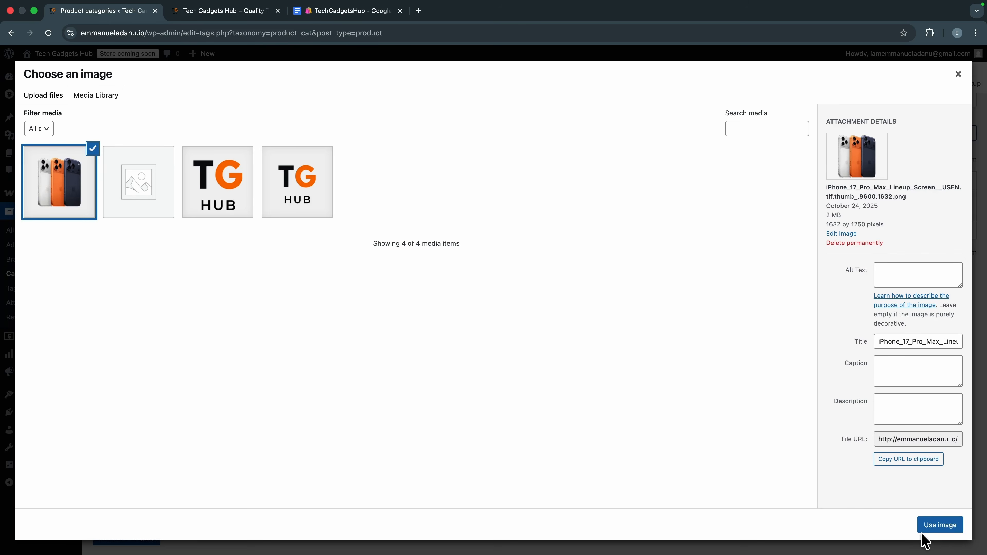
pyautogui.click(932, 527)
pyautogui.scroll(-2, 932, 534)
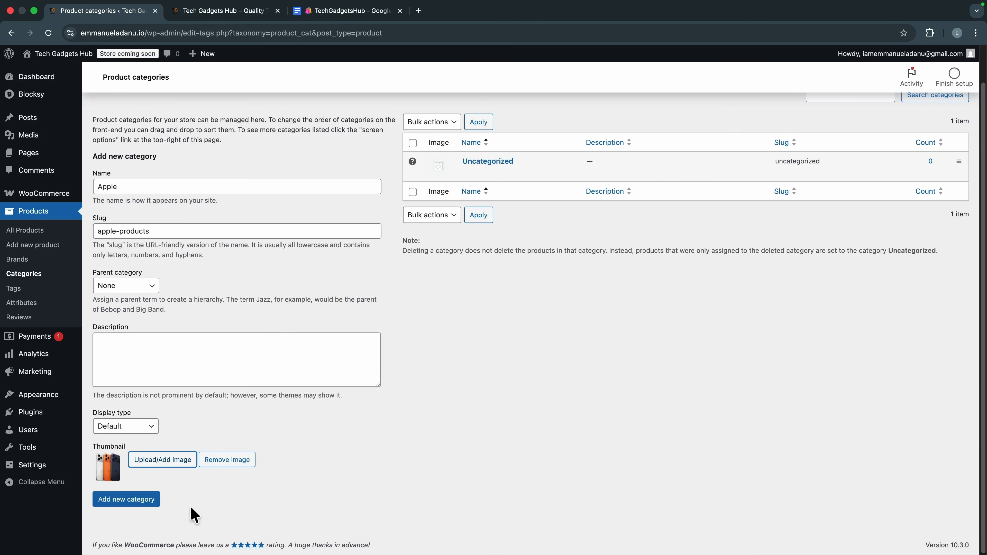
pyautogui.click(129, 502)
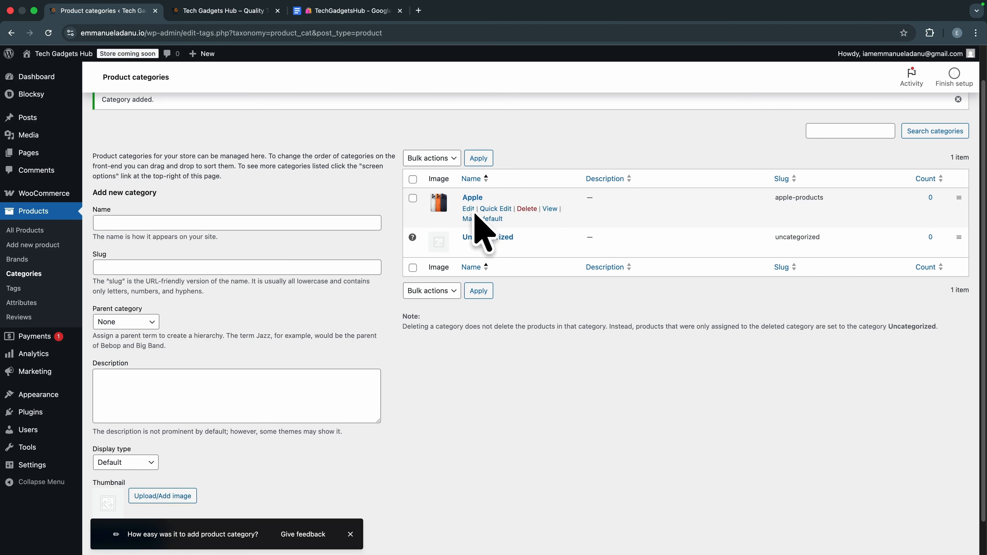
# Step: Add a Samsung product category with the slug samsung-products and a Samsung phone image as its thumbnail
pyautogui.click(233, 223)
pyautogui.write('Sam')
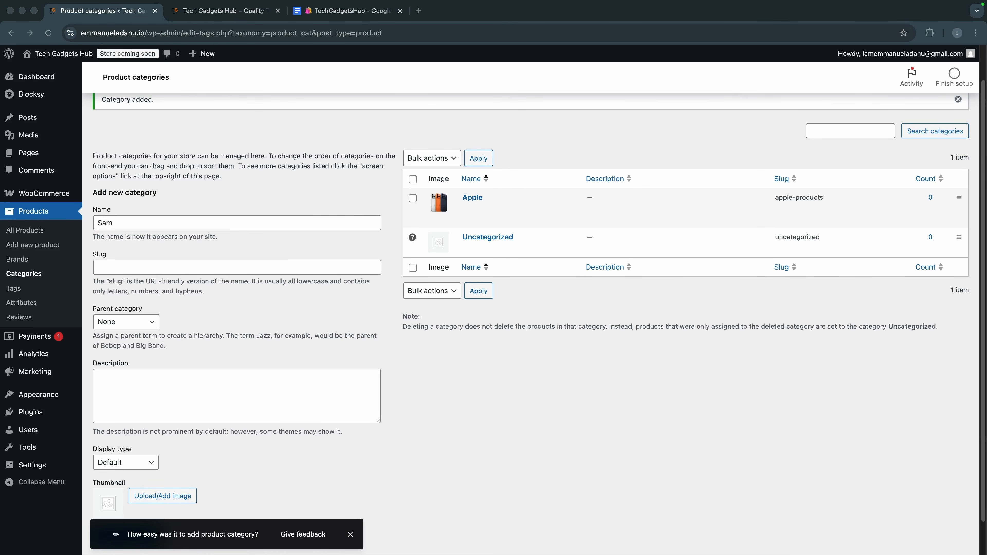
pyautogui.click(180, 223)
pyautogui.write('sung')
pyautogui.press('Tab')
pyautogui.write('samsung-products')
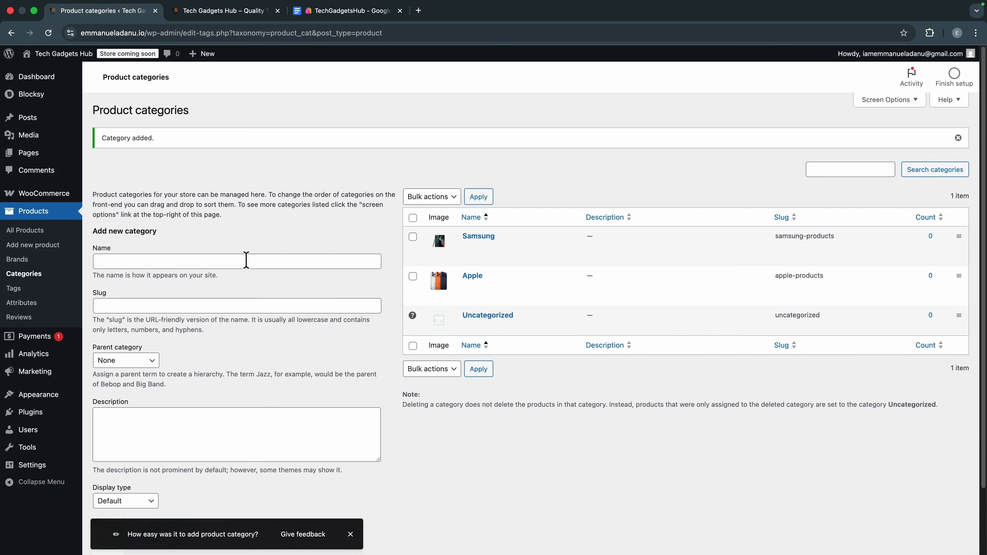
# Step: Add a Google Pixel product category with the slug google-pixel-products and the Google Pixel 7a image as its thumbnail
pyautogui.click(245, 261)
pyautogui.write('Google Pixel')
pyautogui.press('Tab')
pyautogui.write('G')
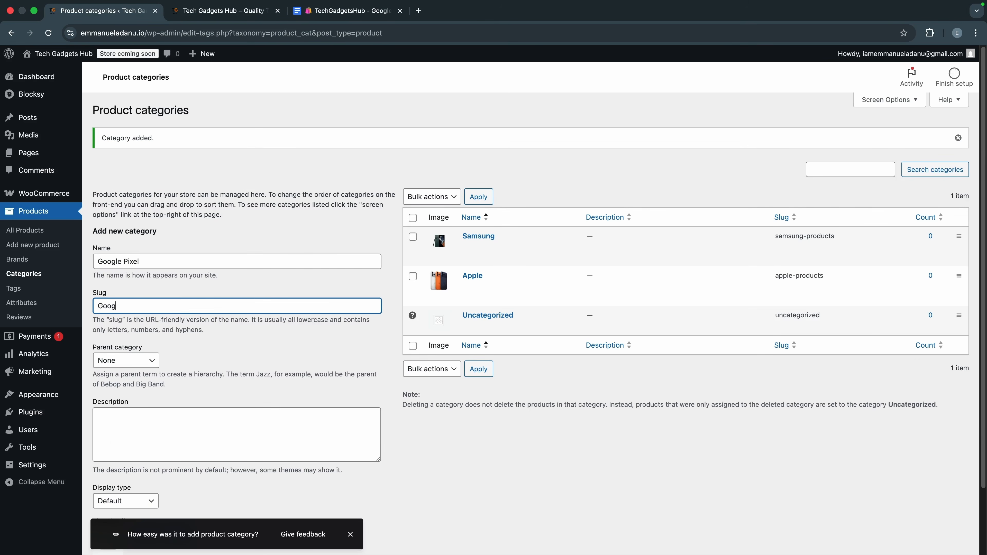
pyautogui.write('oogle-pixel-products')
pyautogui.scroll(-2, 163, 467)
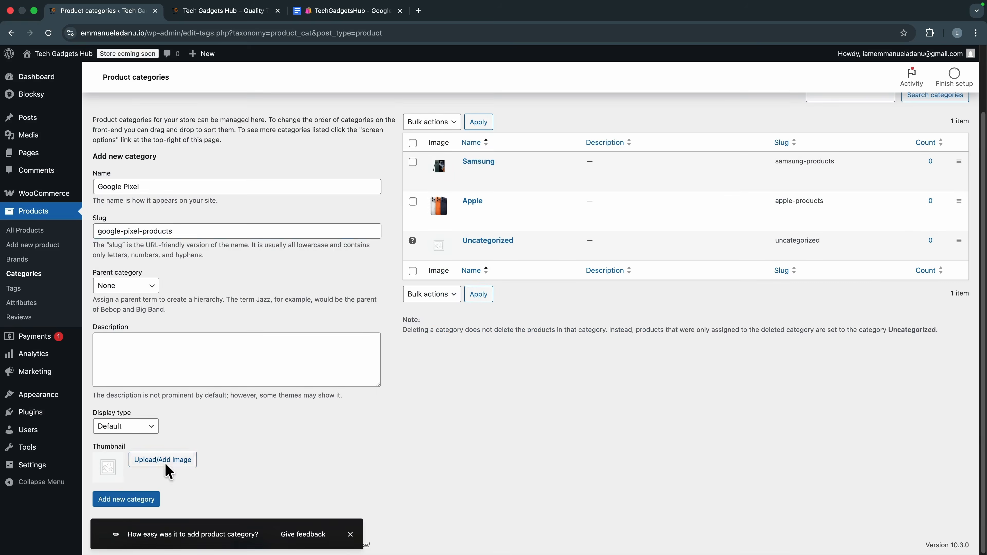
pyautogui.click(163, 461)
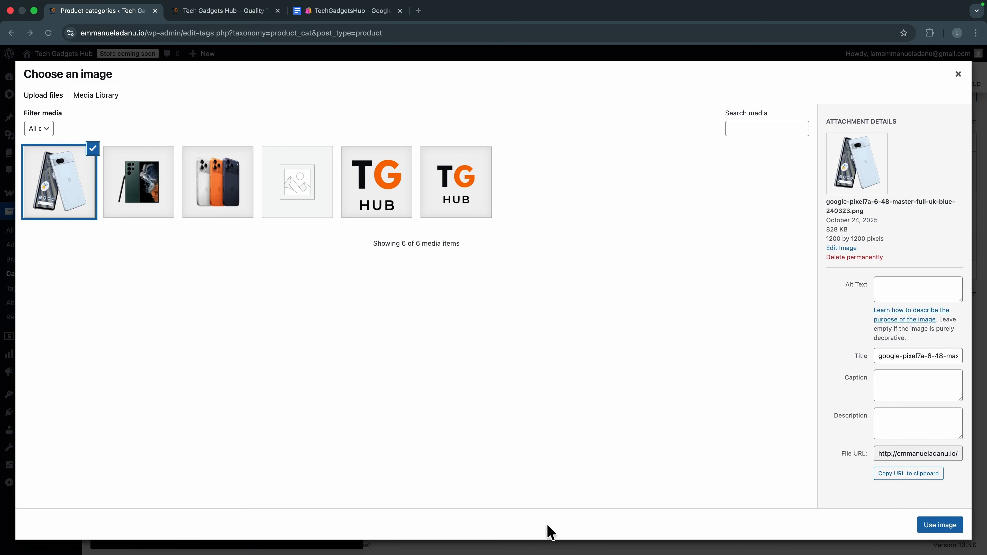
pyautogui.click(940, 525)
pyautogui.click(126, 499)
# Step: Add an Others product category with the slug others and a phone image as its thumbnail
pyautogui.write('Others')
pyautogui.click(141, 231)
pyautogui.click(163, 460)
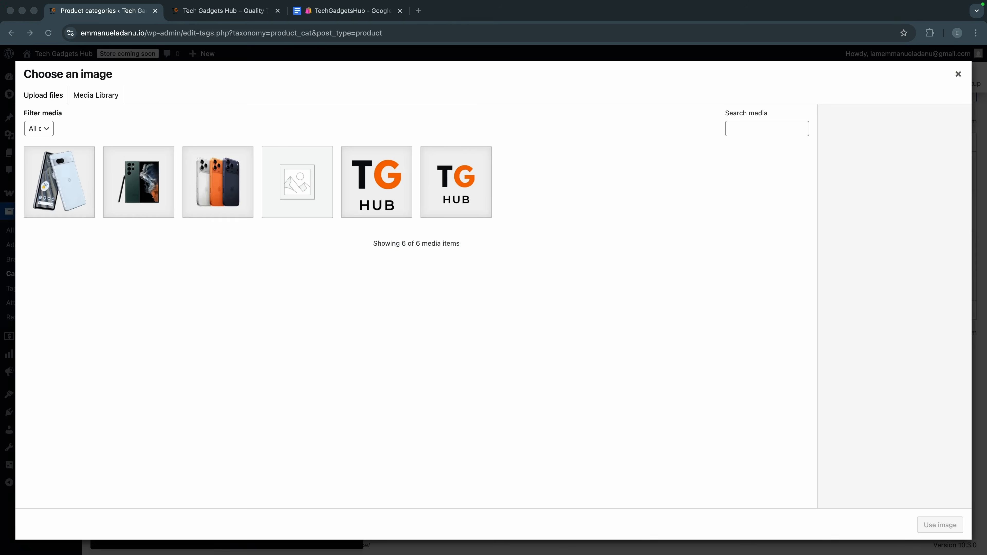
pyautogui.click(939, 525)
pyautogui.click(126, 499)
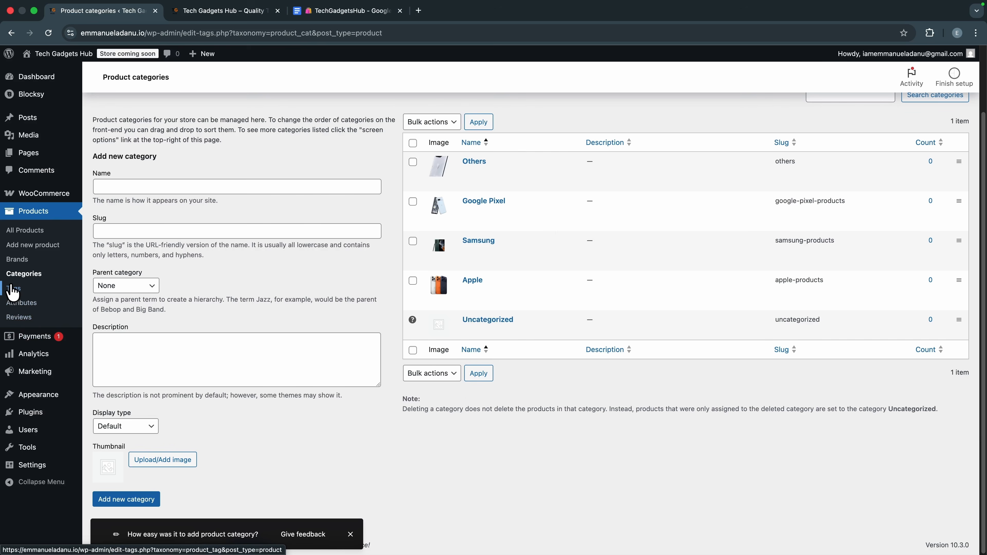
# Step: Open the product tags and add a tag named phone with the slug phone
pyautogui.click(14, 290)
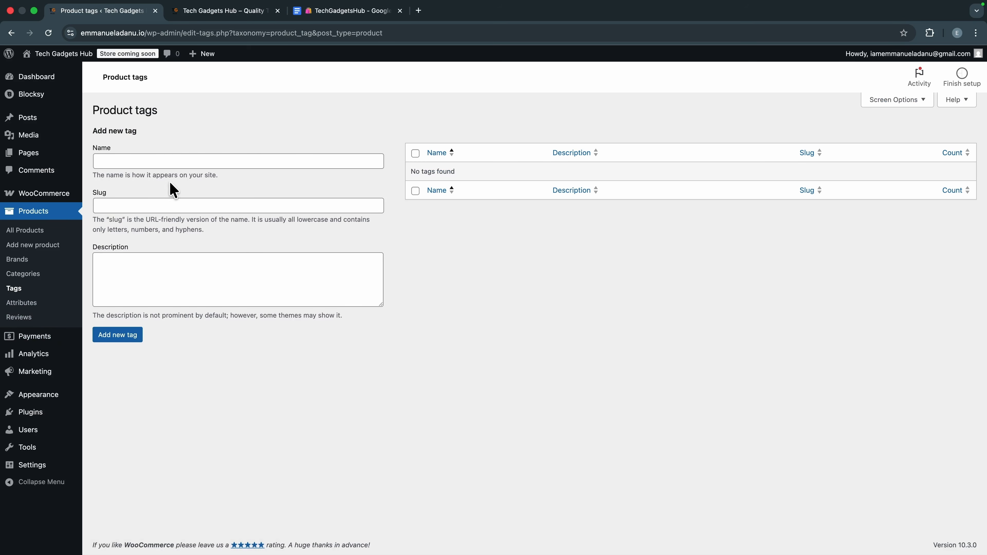
pyautogui.click(156, 159)
pyautogui.write('phone')
pyautogui.click(289, 212)
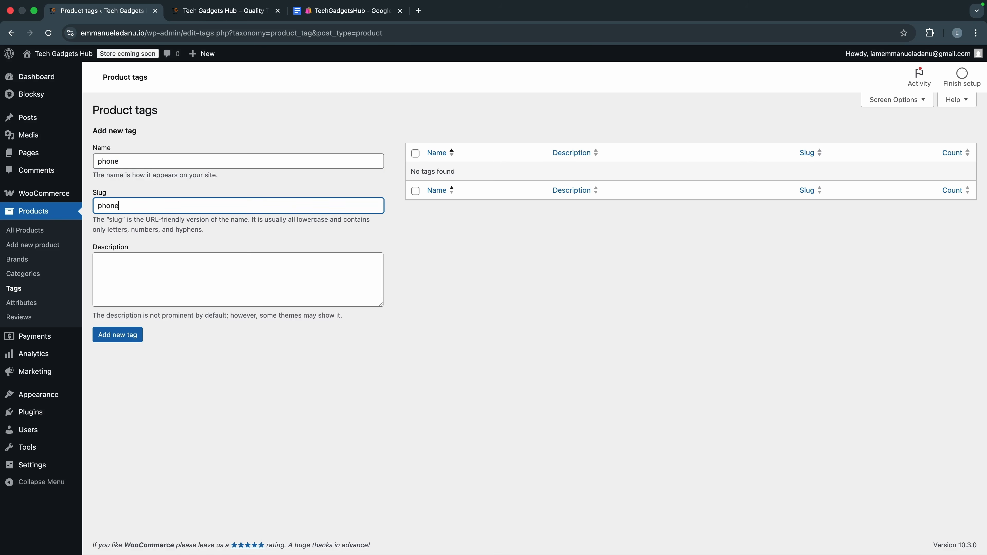
pyautogui.click(507, 322)
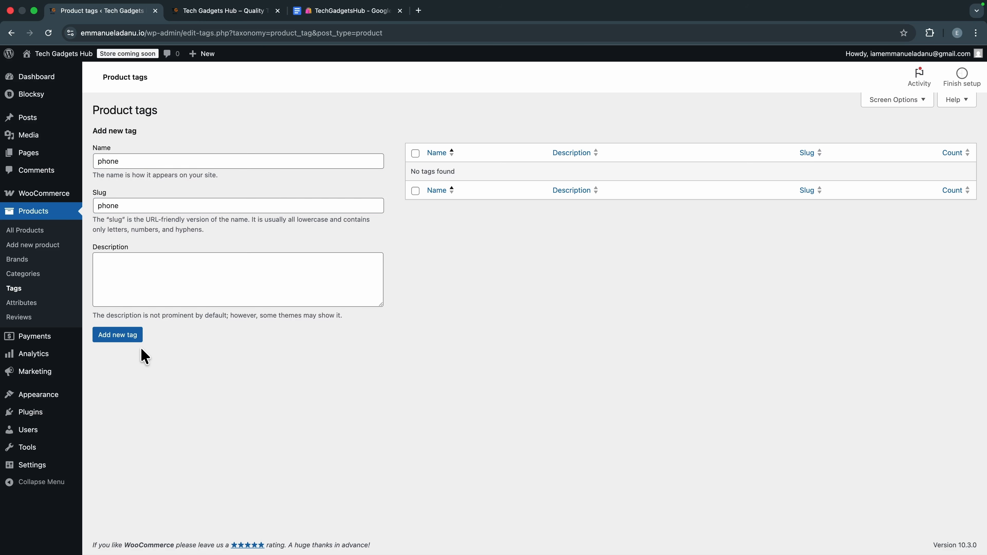
pyautogui.click(132, 335)
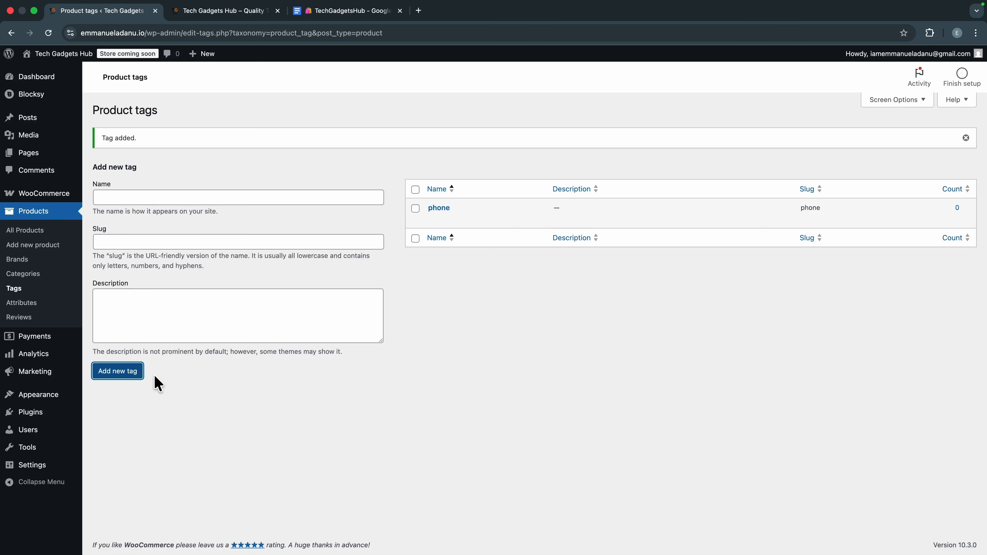
# Step: Add two more product tags: watch with the slug watch, and headphone with the slug headphon
pyautogui.write('watch')
pyautogui.press('Tab')
pyautogui.write('w')
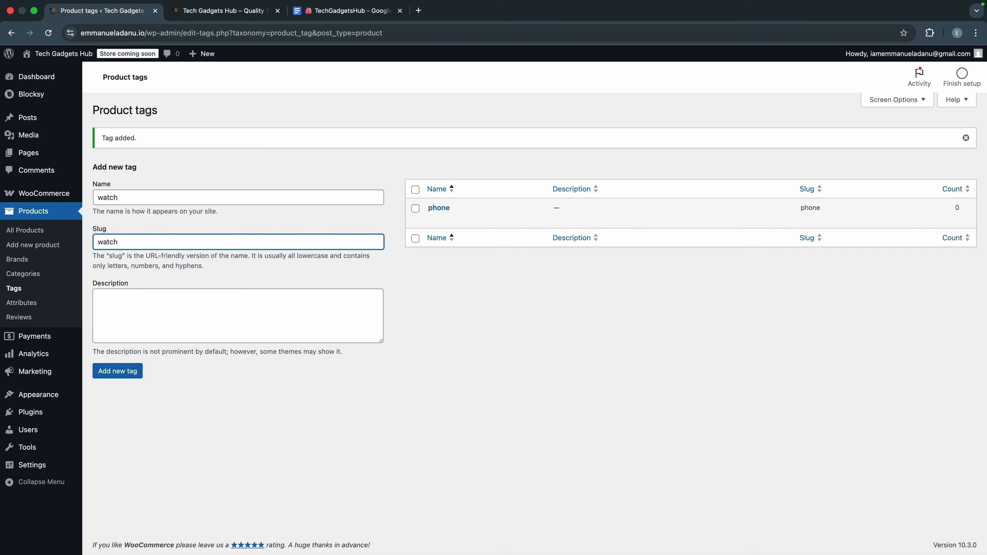
pyautogui.click(141, 373)
pyautogui.click(112, 197)
pyautogui.write('headphone')
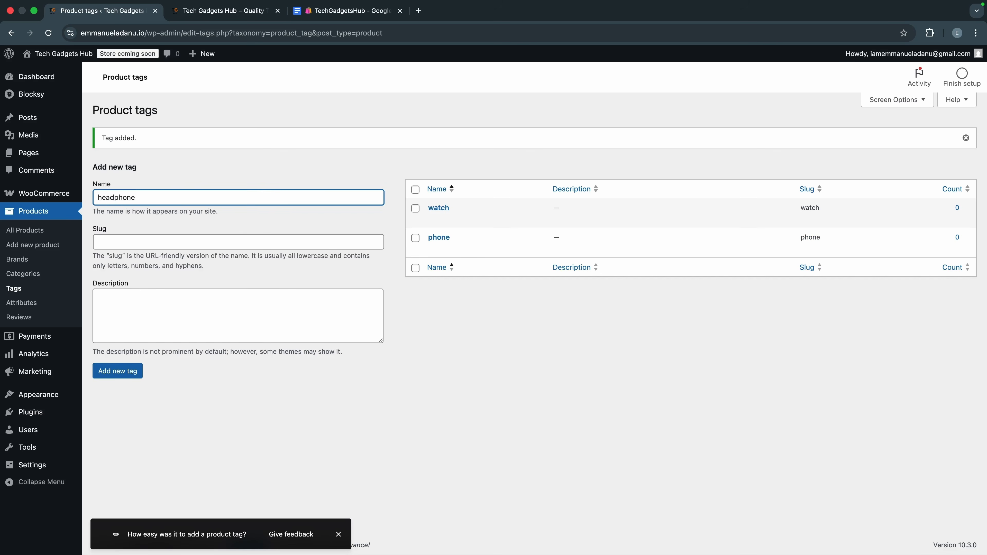
pyautogui.click(113, 237)
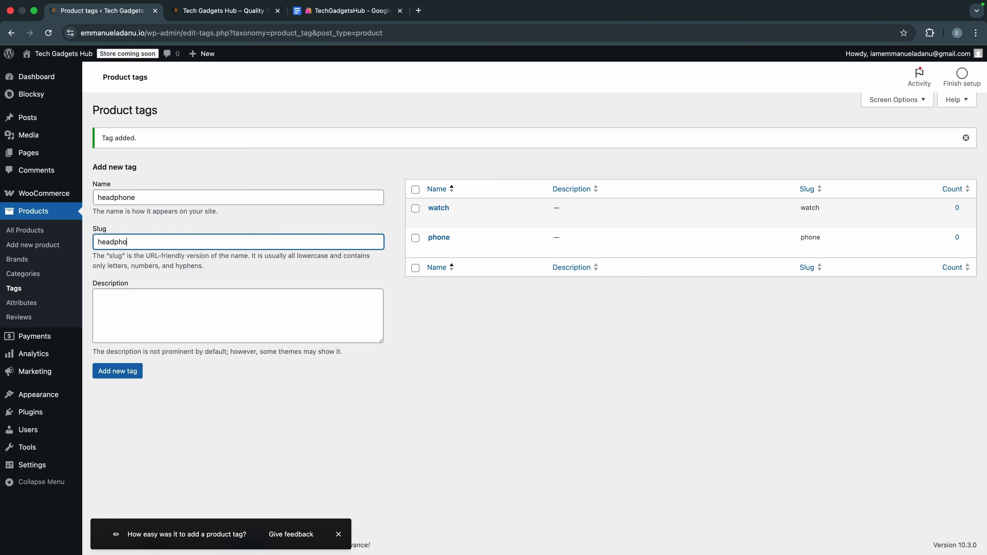
pyautogui.click(122, 374)
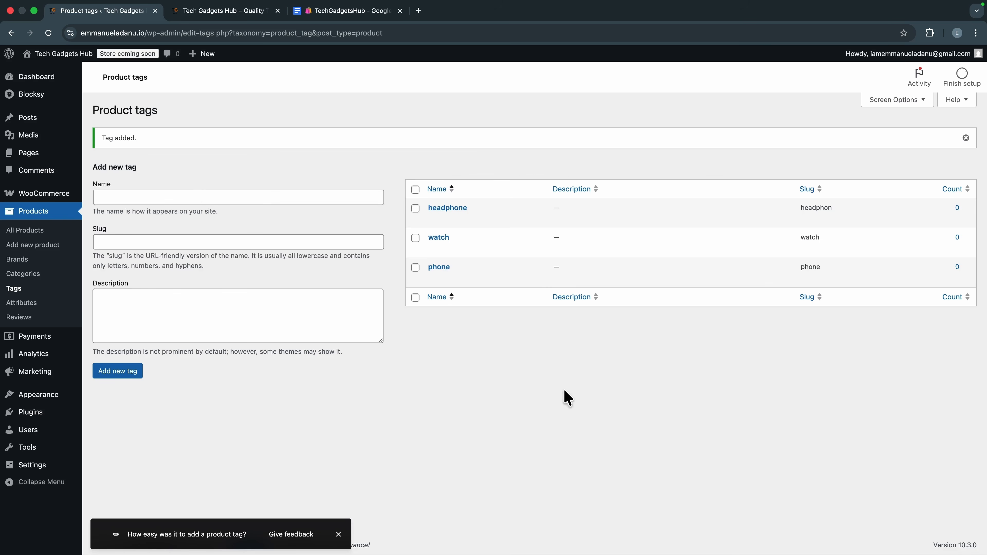
# Step: Start a new product and name it Apple iPhone 17 Pro Max, copying the name from the TechGadgetsHub product catalog document
pyautogui.click(49, 248)
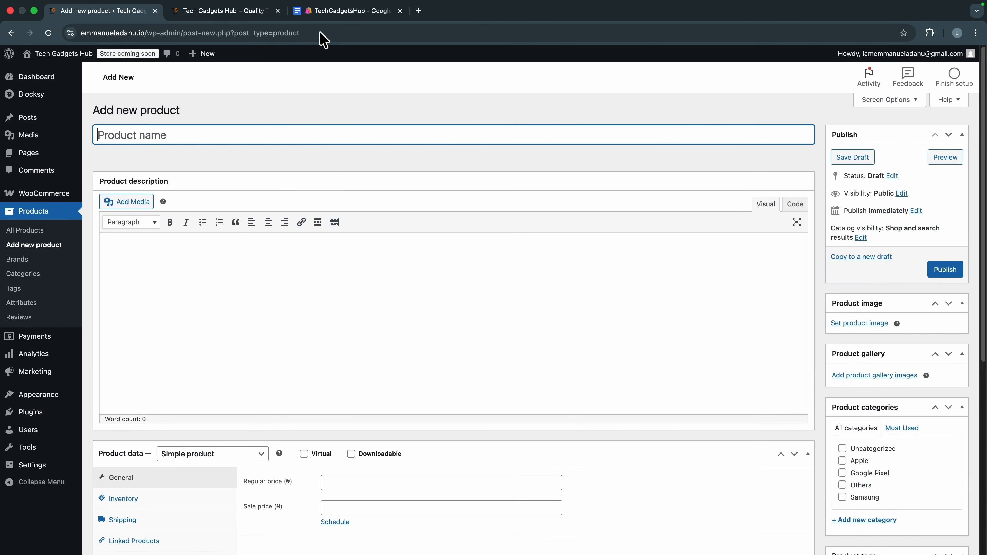
pyautogui.click(341, 11)
pyautogui.scroll(20, 450, 240)
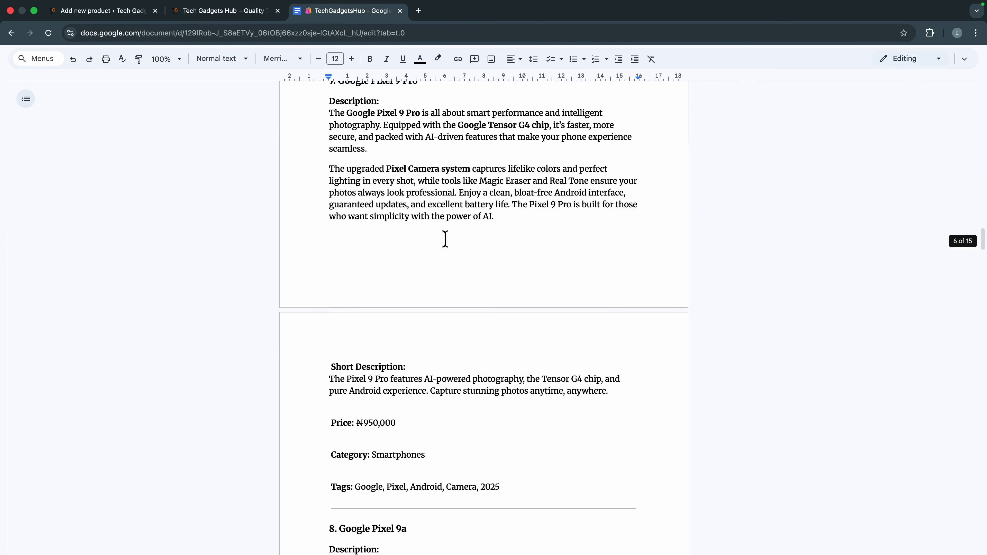
pyautogui.scroll(-10, 333, 273)
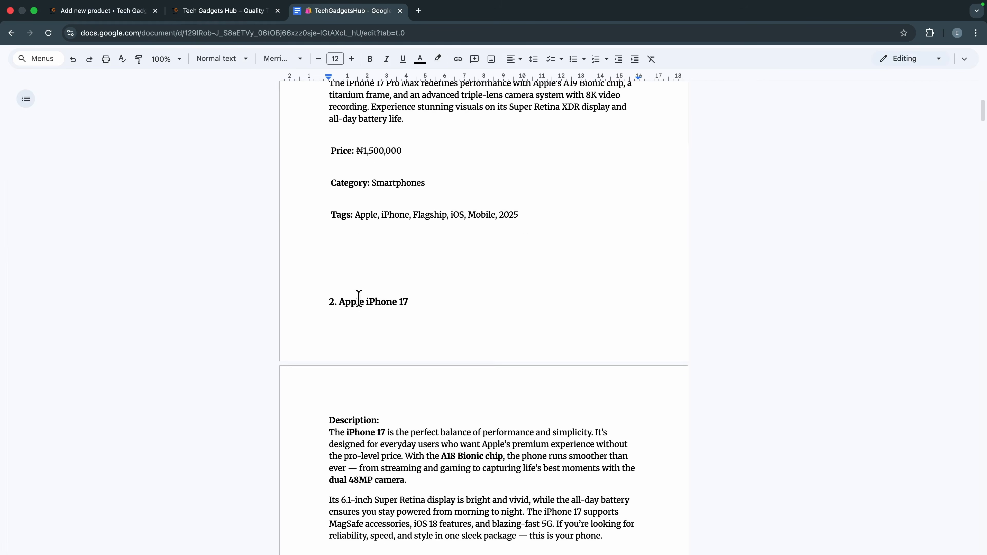
pyautogui.scroll(10, 356, 293)
pyautogui.moveTo(339, 211); pyautogui.dragTo(448, 217)
pyautogui.press('super+c')
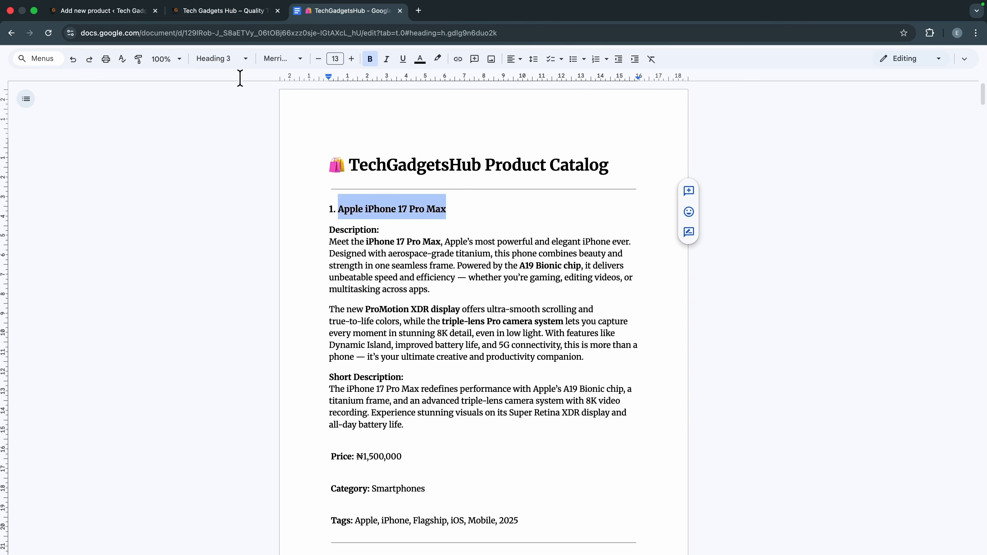
pyautogui.click(99, 10)
pyautogui.press('super+v')
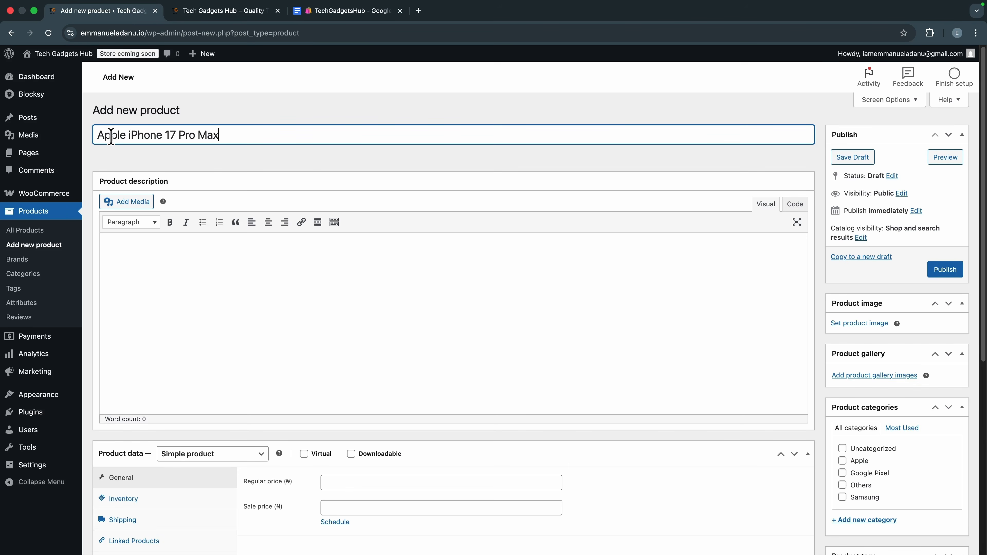
# Step: Copy the two-paragraph iPhone 17 Pro Max description from the catalog document into the product description
pyautogui.click(343, 12)
pyautogui.moveTo(325, 241); pyautogui.dragTo(583, 357)
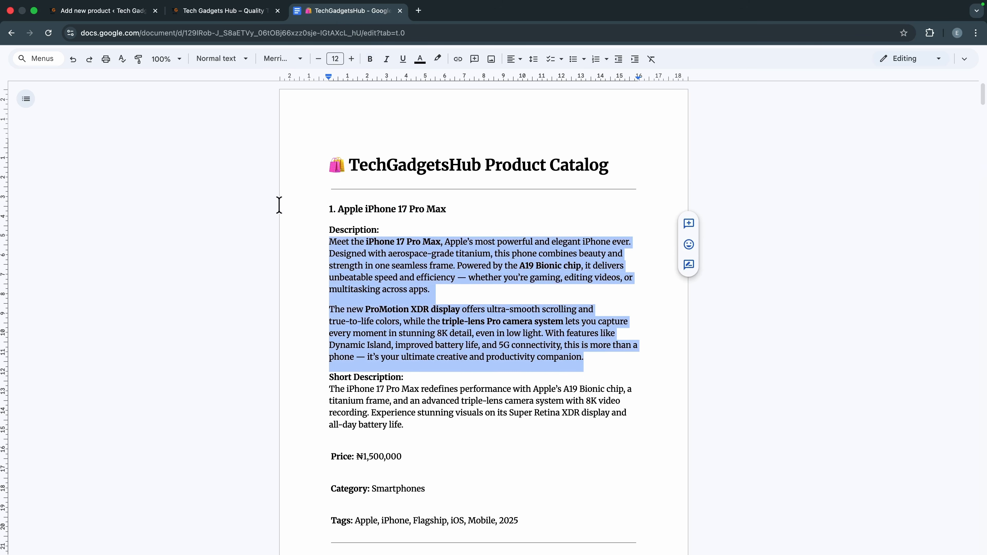
pyautogui.click(87, 11)
pyautogui.click(174, 264)
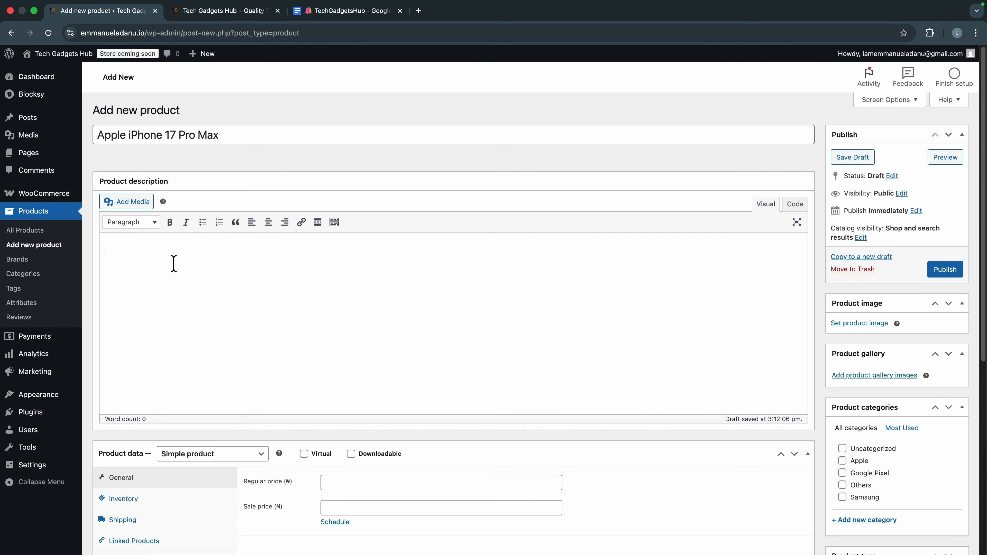
pyautogui.write("Meet the iPhone 17 Pro Max, Apple's most powerful and elegant iPhone ever. Designed with aerospace-grade titanium, this phone combines beauty and strength in one seamless frame. Powered by the A19 Bionic chip, it delivers unbelievable speed and efficiency — whether you're gaming, editing videos, or multitasking across apps. The new ProMotion XDR display offers ultra-smooth scrolling and true-to-life colors, while the triple-lens Pro camera system lets you capture every moment in stunning 8K detail, even in low light. With features like Dynamic Island, improved battery life, and 5G connectivity, this is more than a phone — it's your ultimate creative and productivity companion.")
# Step: Copy the iPhone 17 Pro Max price, without the naira sign, from the catalog document and return to the new product
pyautogui.scroll(-5, 210, 474)
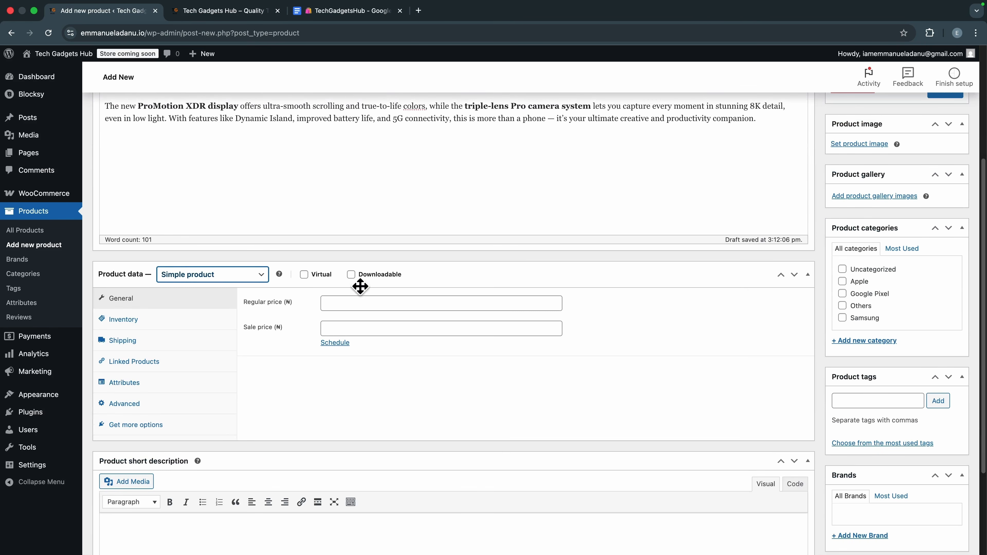
pyautogui.scroll(-1, 283, 311)
pyautogui.scroll(-1, 282, 311)
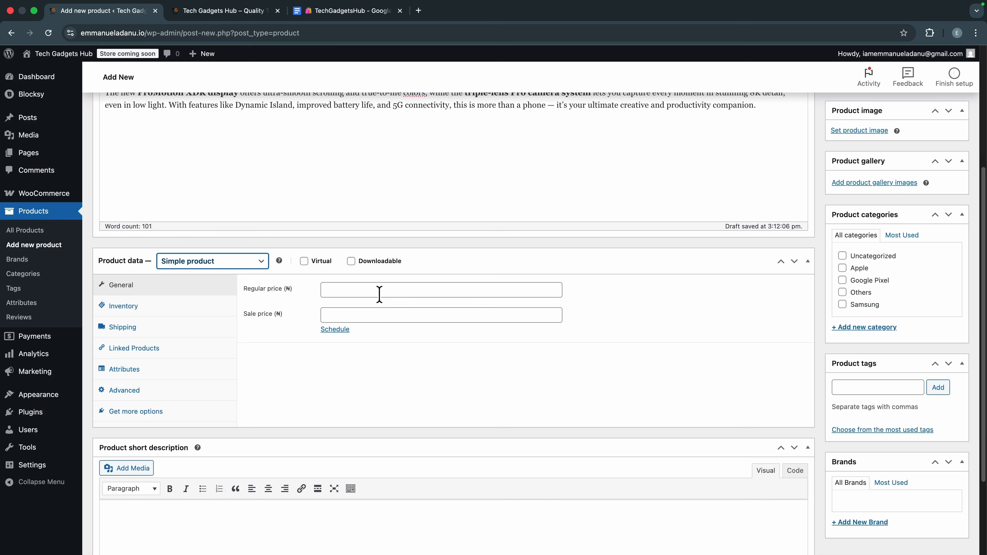
pyautogui.click(331, 12)
pyautogui.scroll(-3, 398, 392)
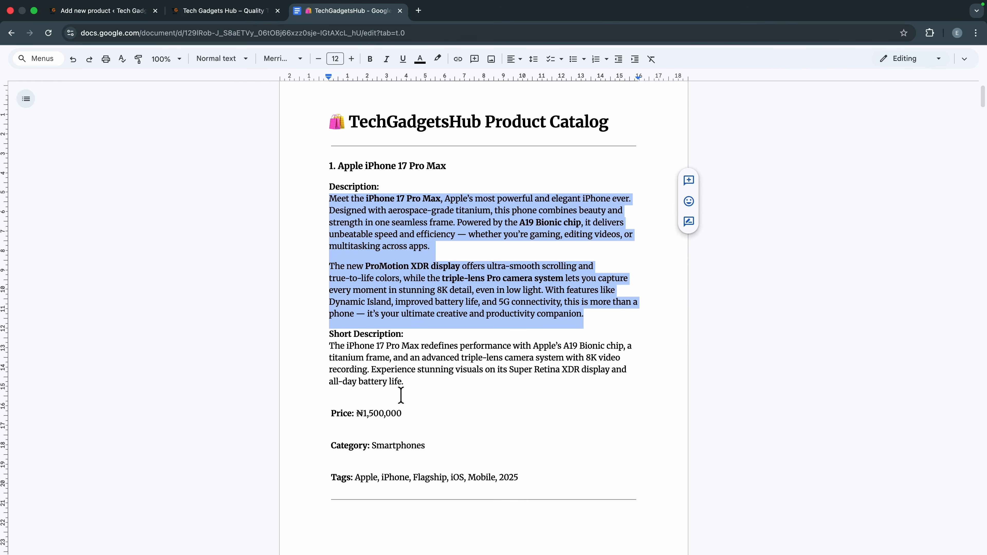
pyautogui.moveTo(359, 392); pyautogui.dragTo(390, 391)
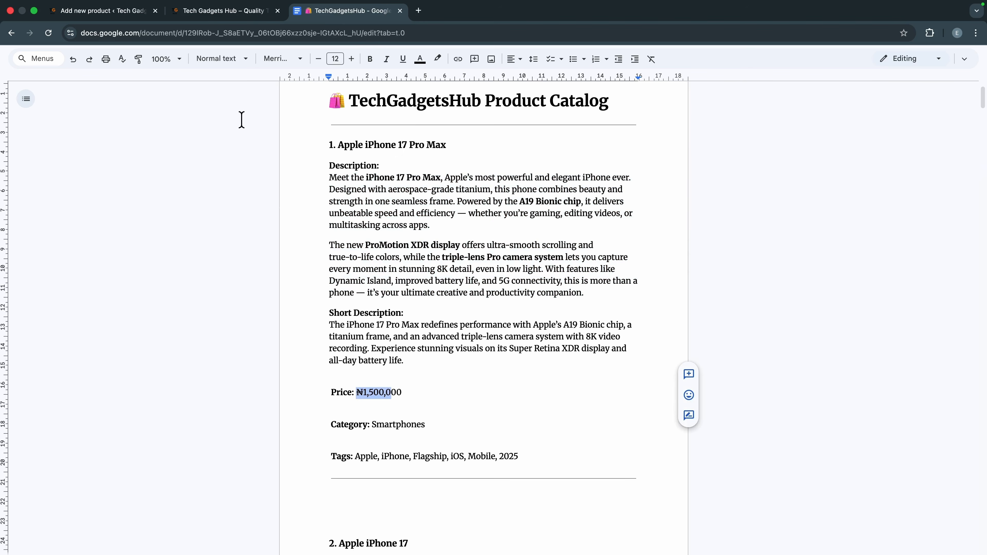
pyautogui.click(116, 11)
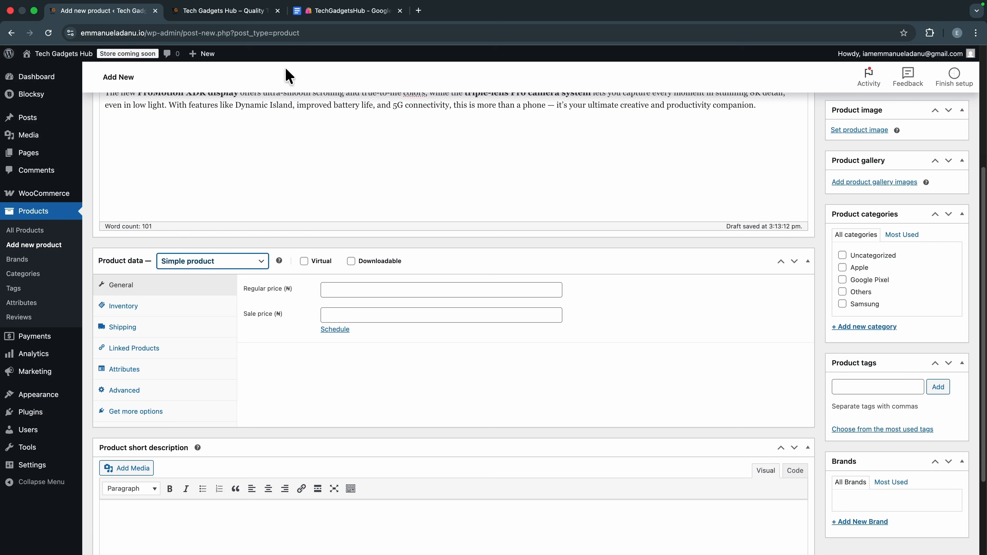
pyautogui.click(328, 11)
pyautogui.doubleClick(383, 392)
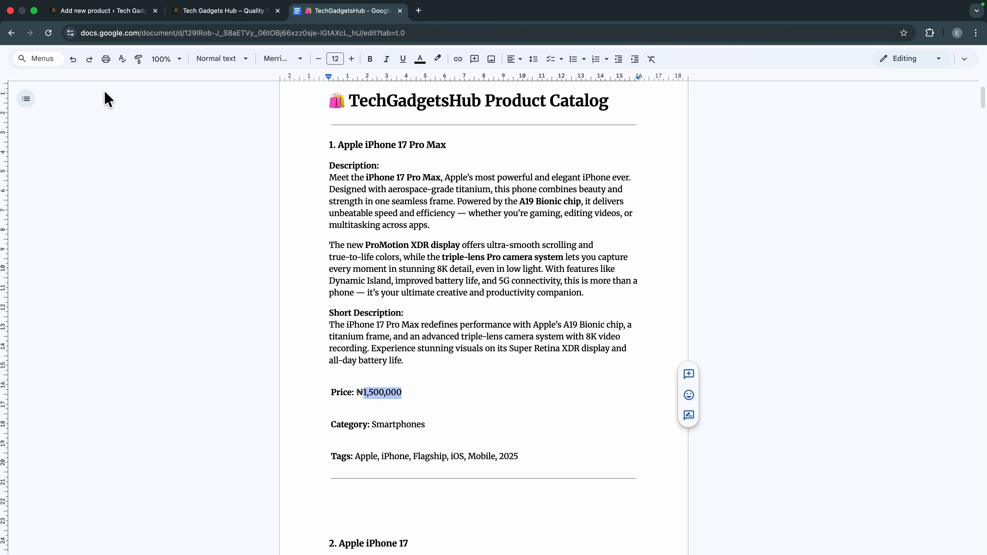
pyautogui.click(100, 19)
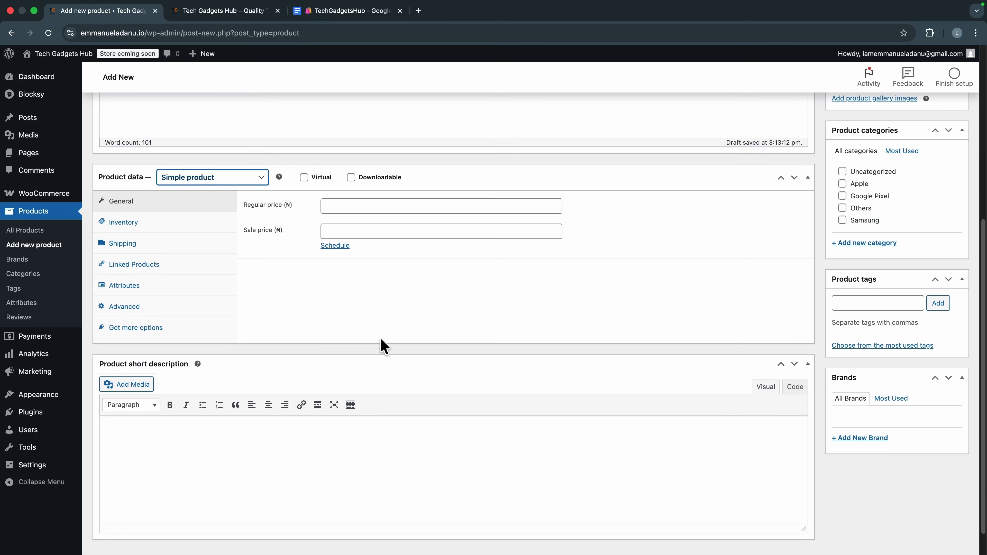
# Step: Set the product's regular price to 1500000 and leave the sale price empty
pyautogui.scroll(5, 382, 346)
pyautogui.scroll(2, 311, 291)
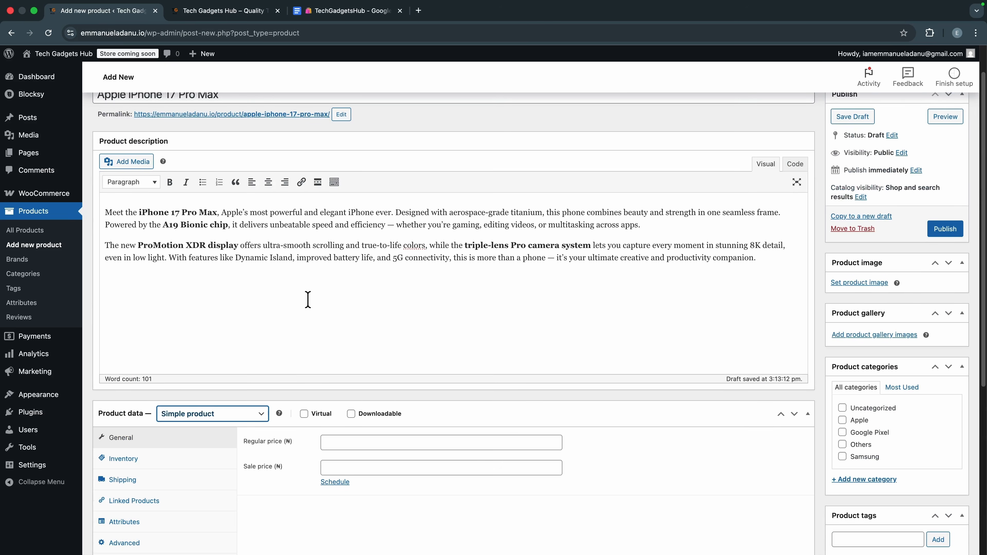
pyautogui.scroll(-2, 334, 428)
pyautogui.click(359, 347)
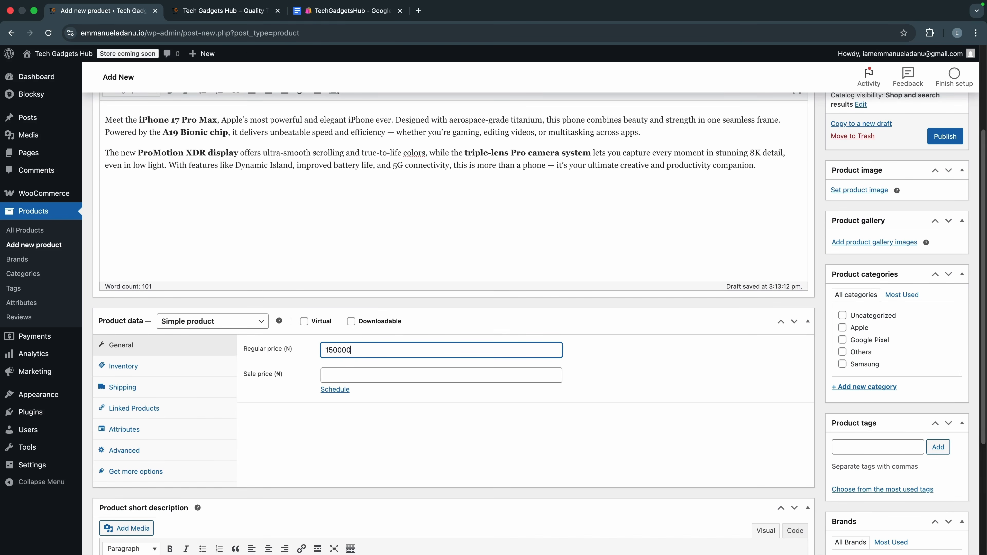
pyautogui.scroll(-2, 396, 385)
pyautogui.click(327, 284)
pyautogui.click(342, 309)
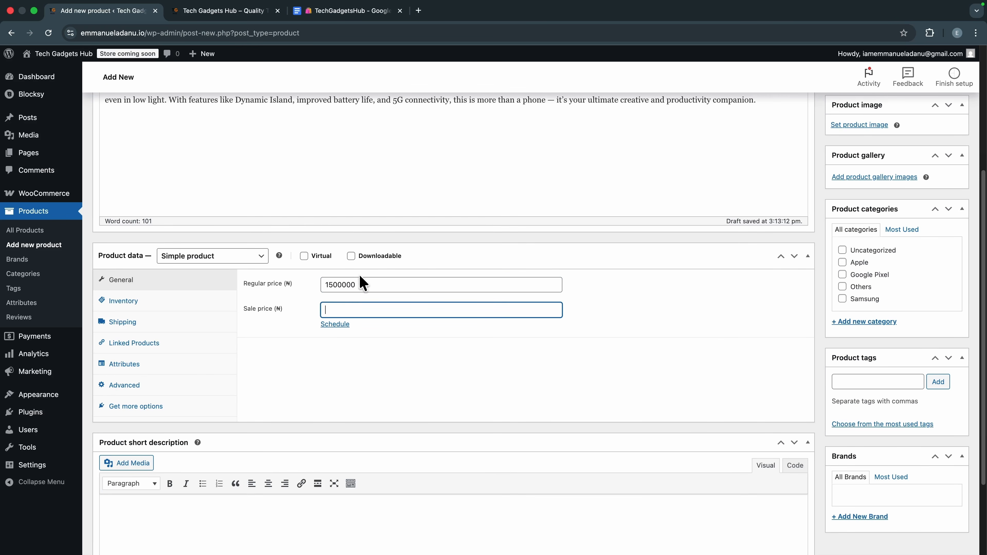
pyautogui.click(361, 284)
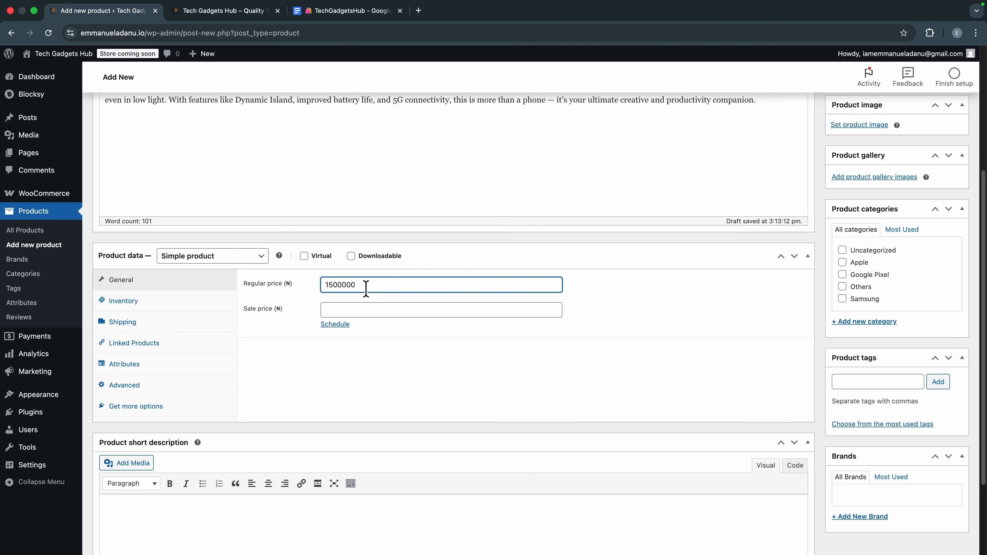
# Step: Review the product's inventory, shipping, linked products, attributes and advanced settings
pyautogui.click(126, 302)
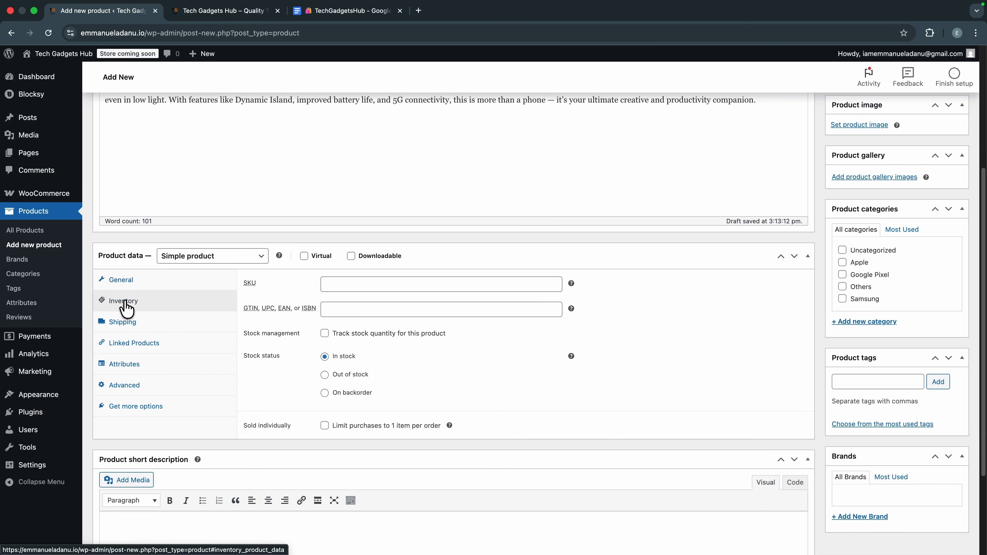
pyautogui.click(151, 325)
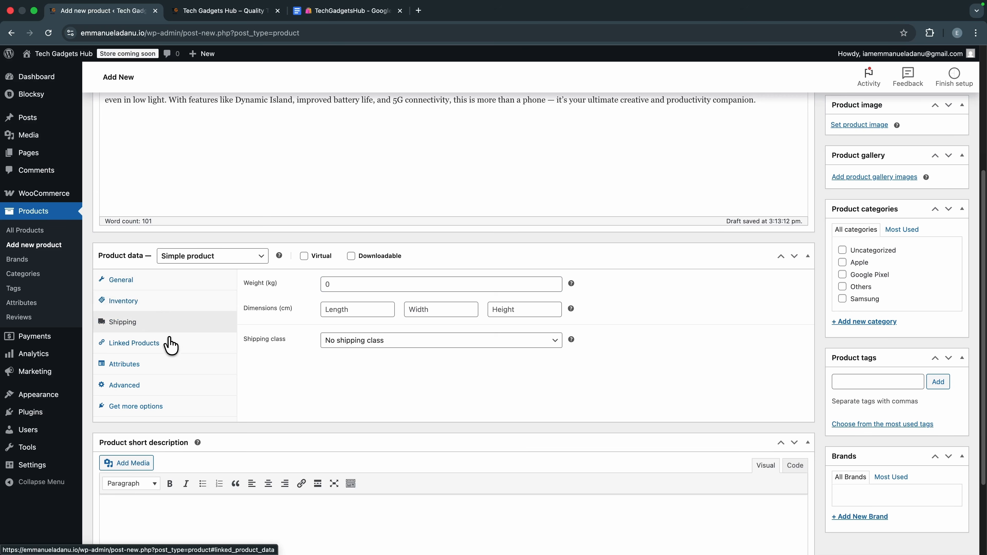
pyautogui.click(162, 345)
pyautogui.click(150, 367)
pyautogui.scroll(-1, 156, 377)
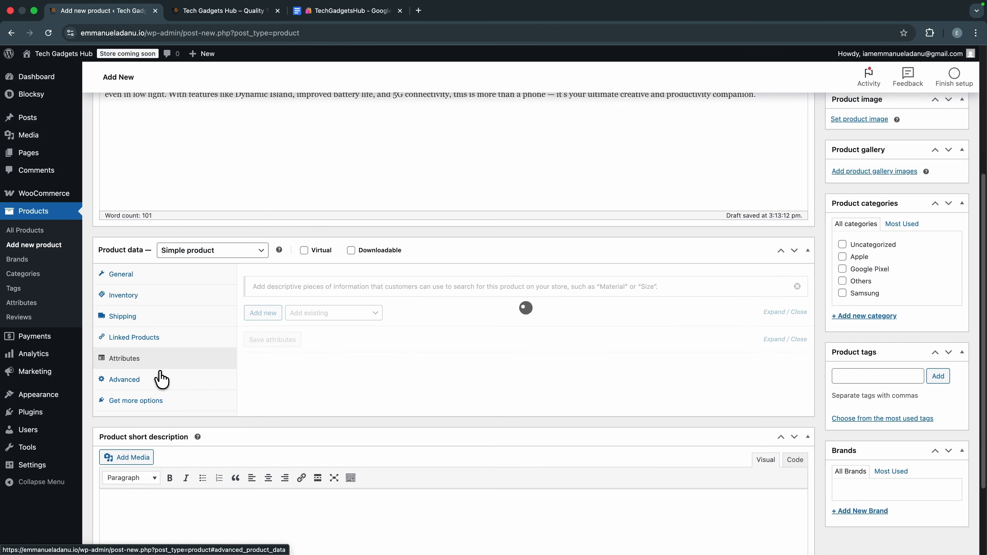
pyautogui.scroll(1, 159, 383)
pyautogui.click(160, 380)
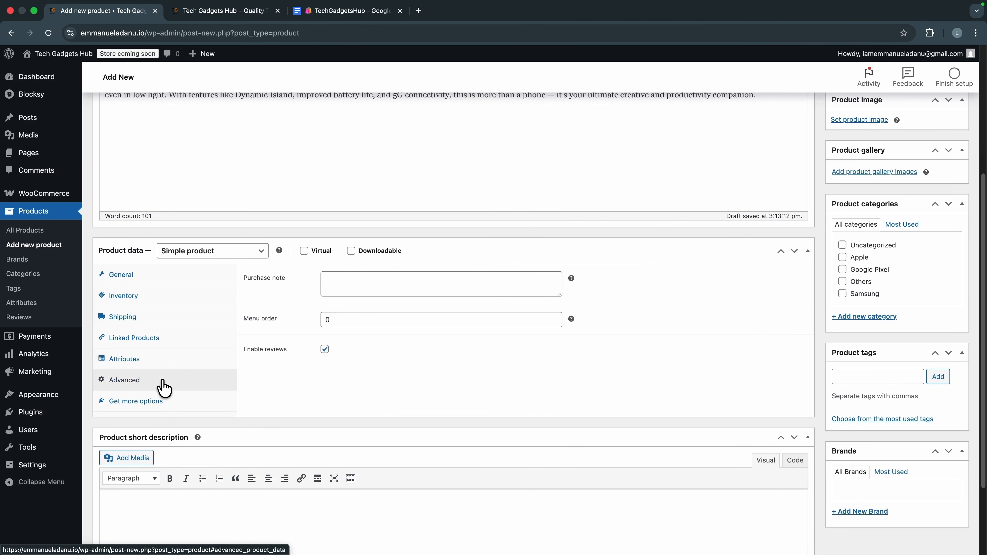
# Step: Copy the iPhone 17 Pro Max short description from the catalog document into the product short description
pyautogui.click(125, 277)
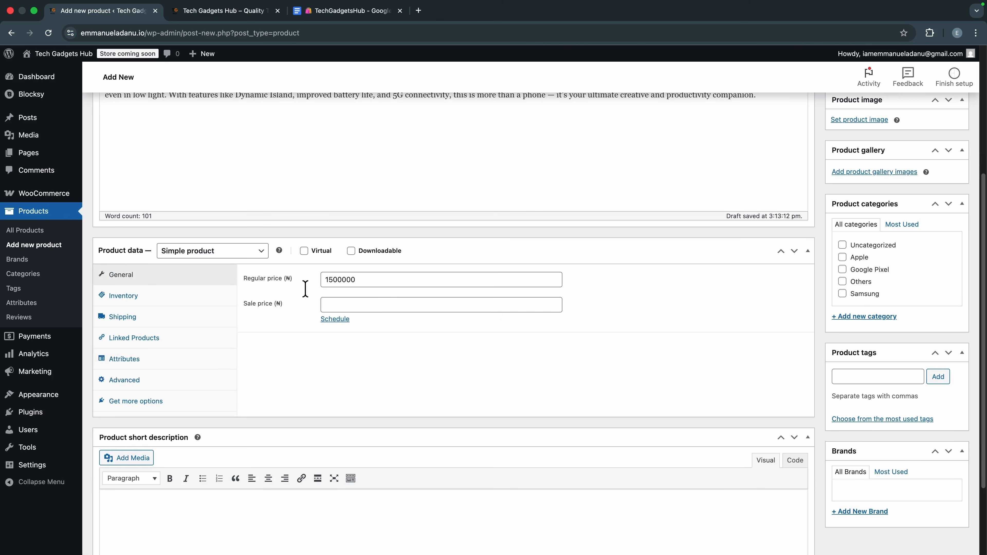
pyautogui.scroll(-3, 327, 338)
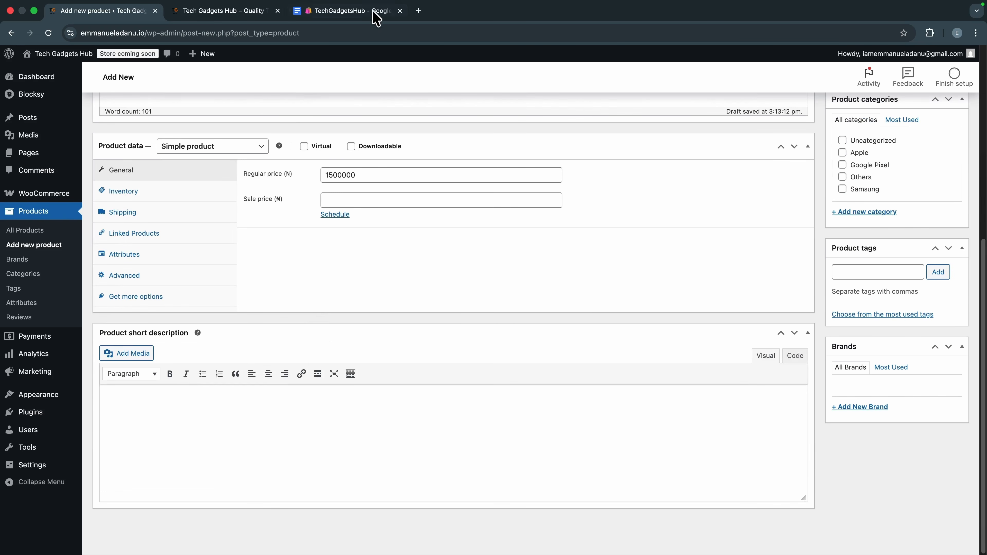
pyautogui.click(350, 11)
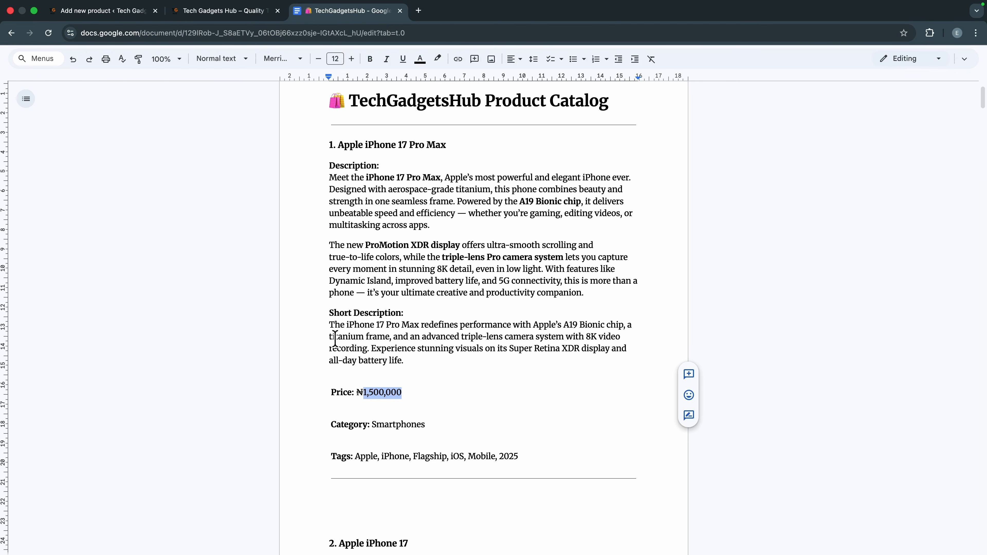
pyautogui.moveTo(328, 325); pyautogui.dragTo(398, 357)
pyautogui.press('super+c')
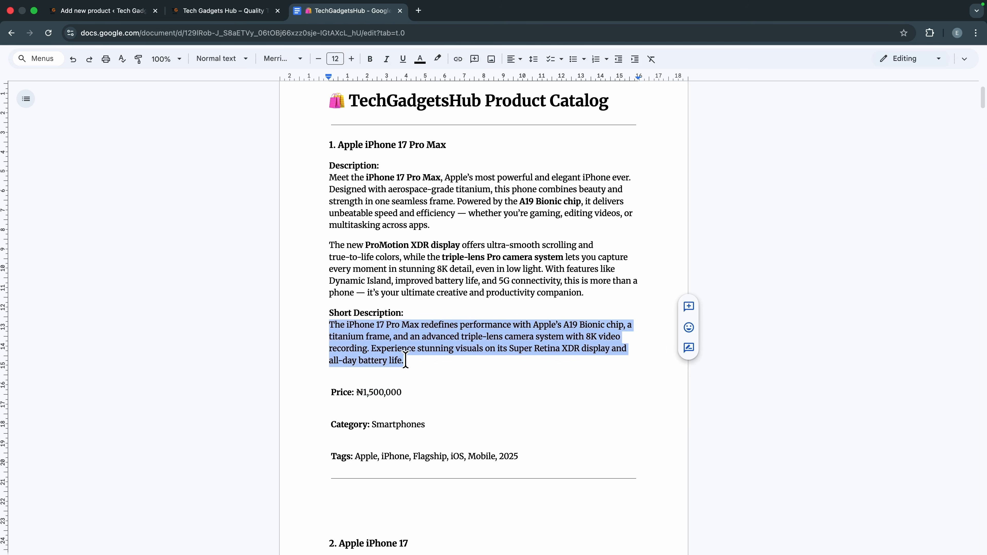
pyautogui.click(114, 11)
pyautogui.press('super+v')
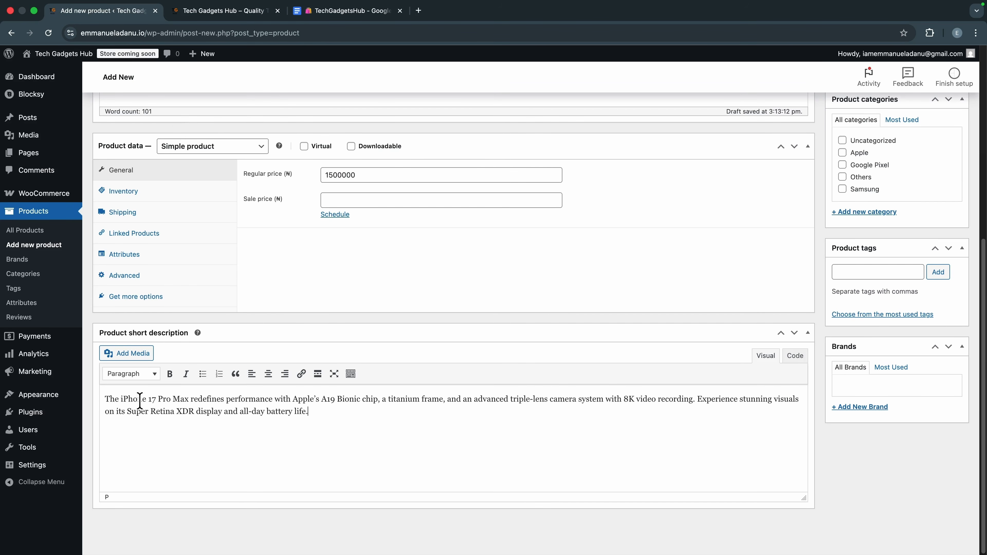
# Step: Upload the Cosmic Orange iPhone 17 Pro Max picture and set it as the product image
pyautogui.scroll(8, 529, 511)
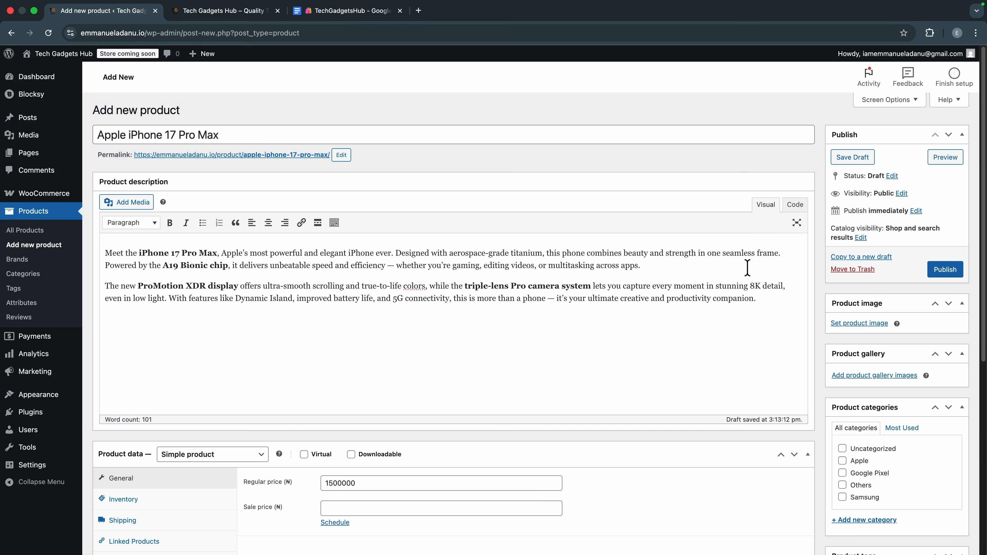
pyautogui.click(846, 324)
pyautogui.moveTo(690, 484); pyautogui.dragTo(249, 377)
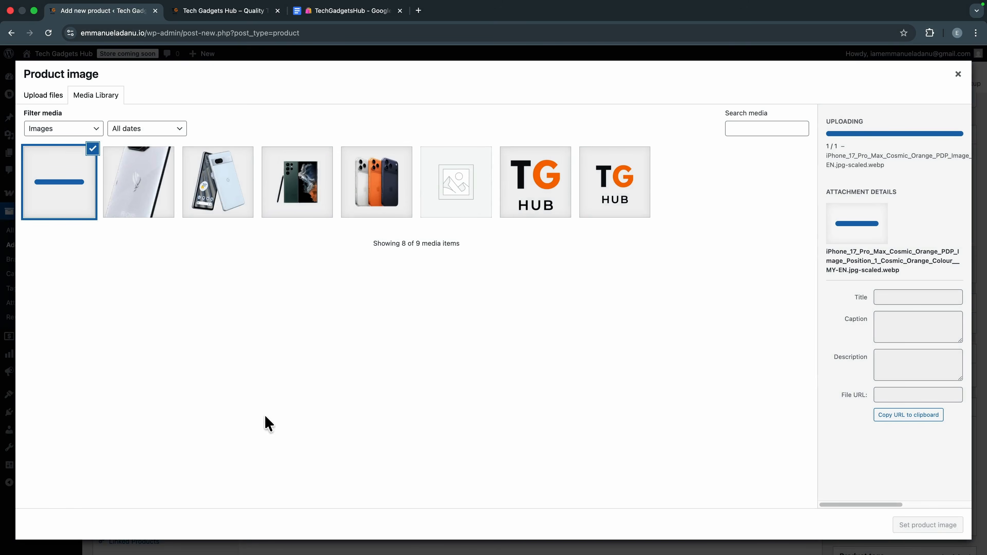
pyautogui.click(938, 534)
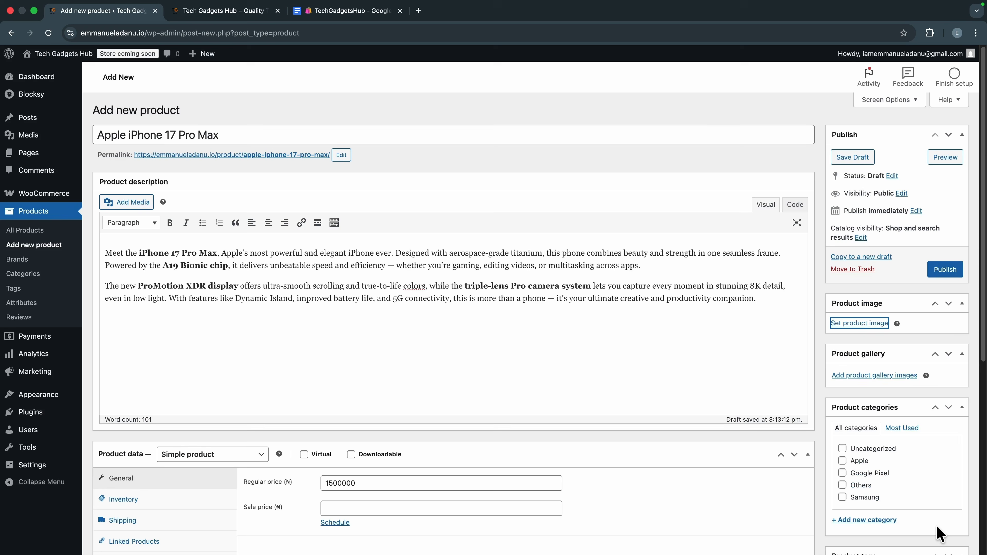
# Step: Upload four more iPhone 17 Pro Max pictures and add them to the product gallery
pyautogui.scroll(-3, 913, 486)
pyautogui.scroll(-10, 889, 445)
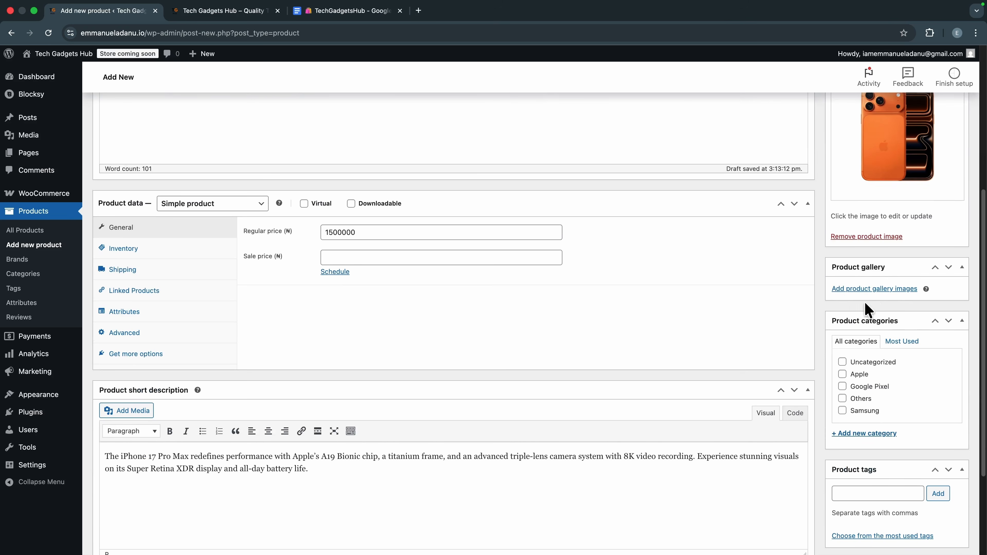
pyautogui.click(877, 288)
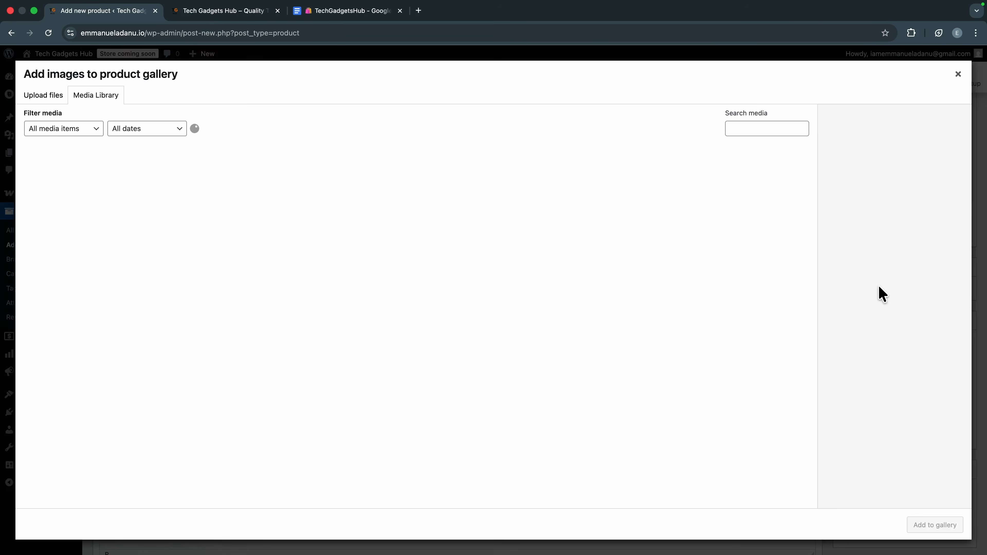
pyautogui.moveTo(958, 501); pyautogui.dragTo(218, 428)
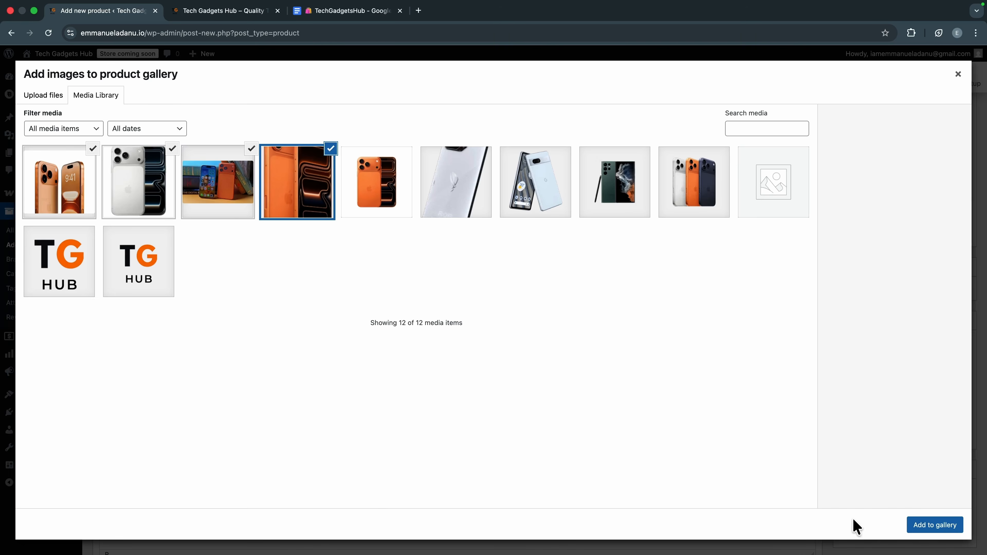
pyautogui.click(917, 525)
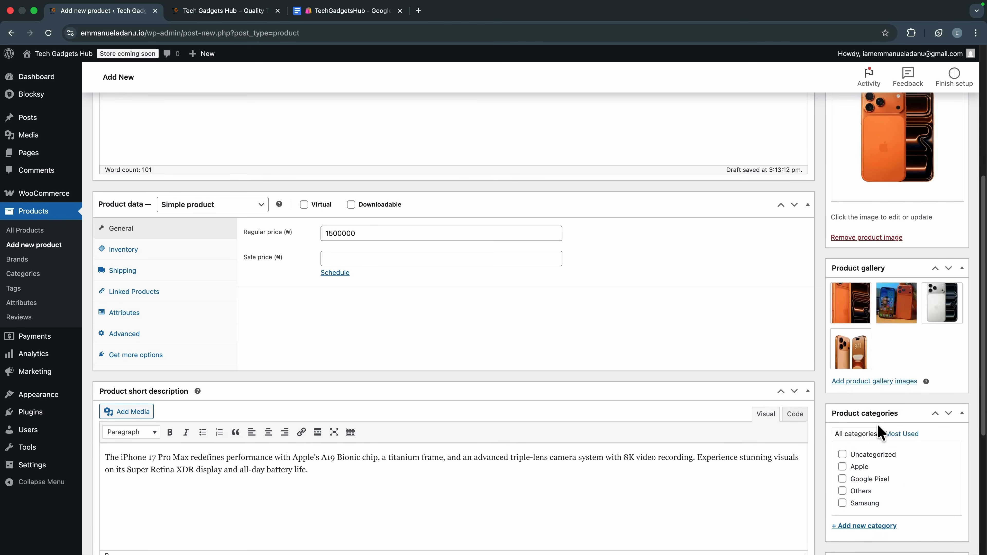
# Step: Assign the product to the Apple category and enter the existing tag phone
pyautogui.scroll(-3, 876, 423)
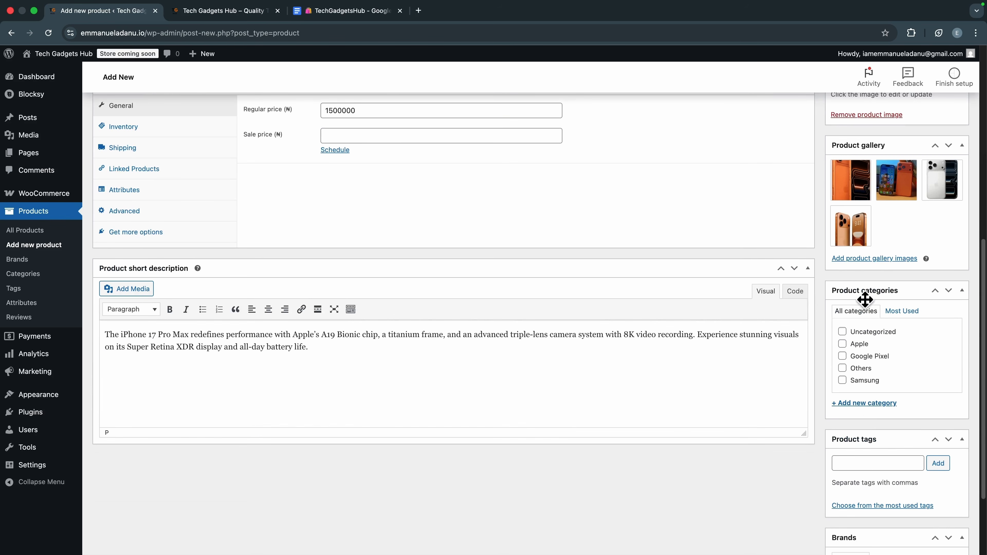
pyautogui.scroll(-1, 832, 461)
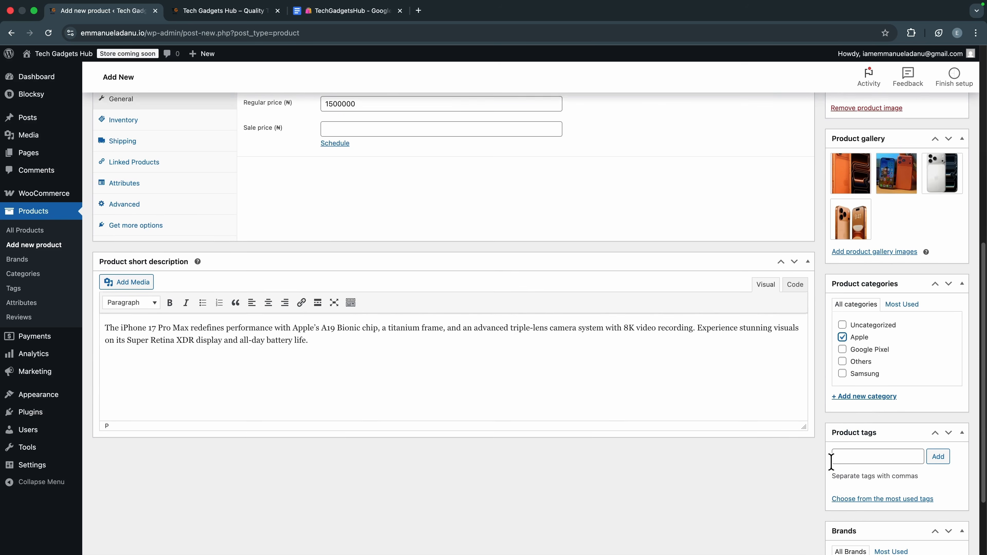
pyautogui.click(848, 436)
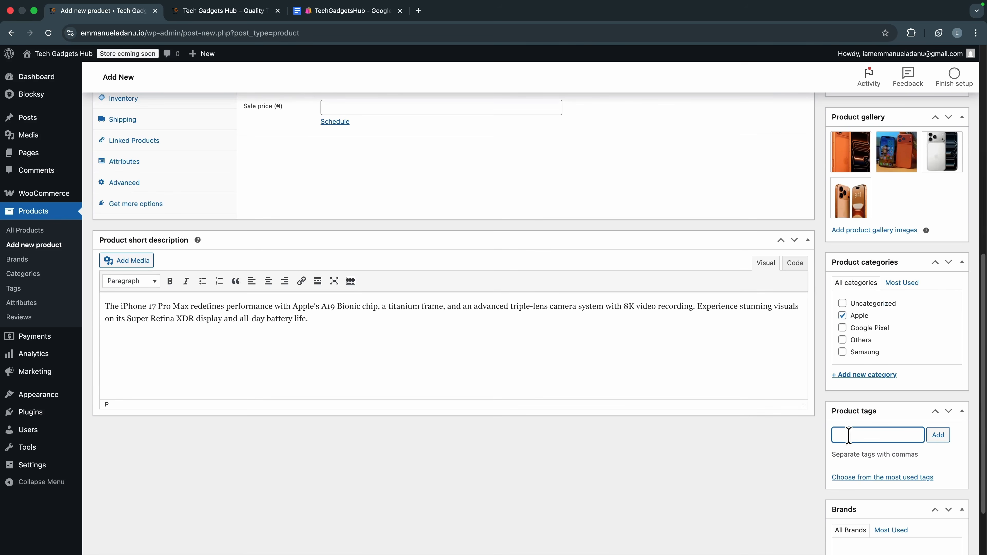
pyautogui.write('phone')
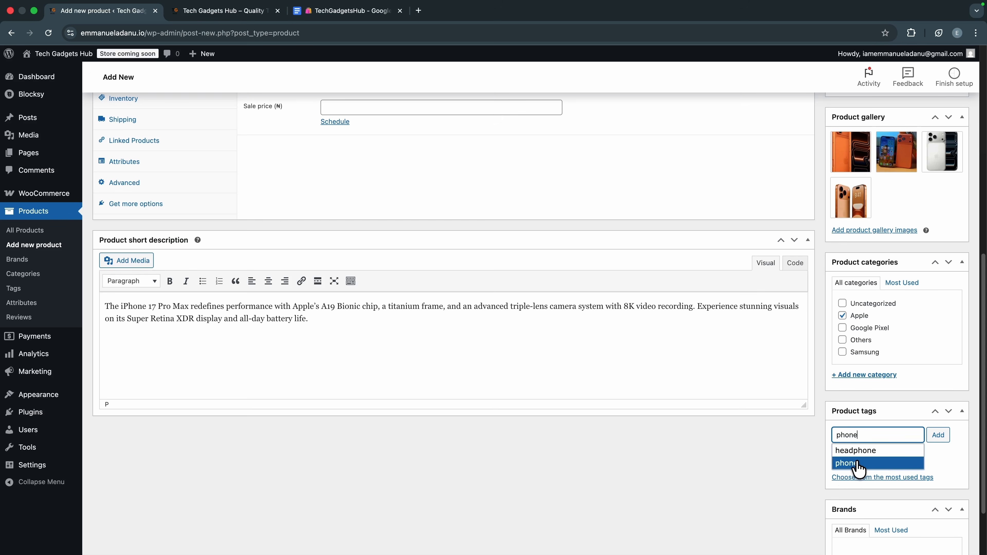
pyautogui.click(842, 462)
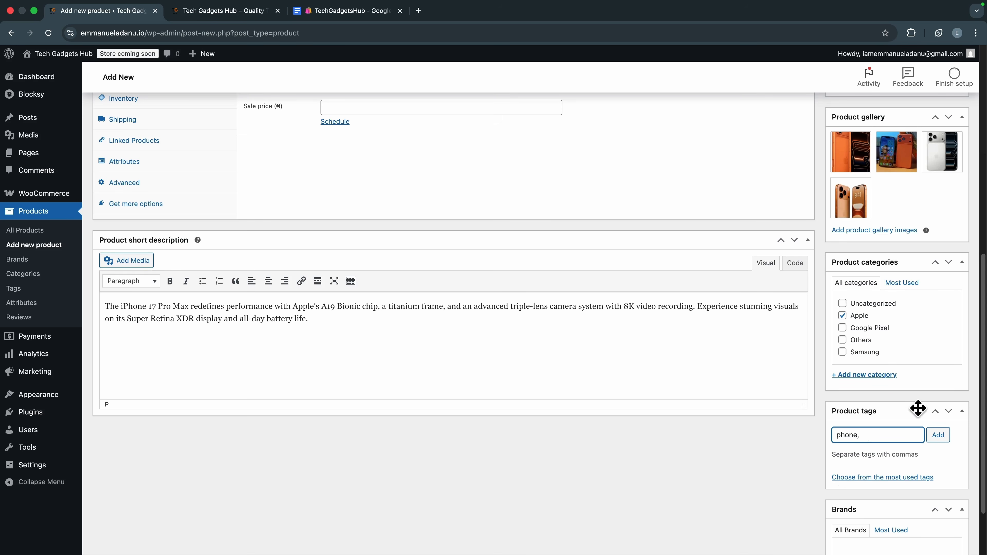
# Step: Publish the Apple iPhone 17 Pro Max product and view it in the All Products list
pyautogui.scroll(-2, 853, 505)
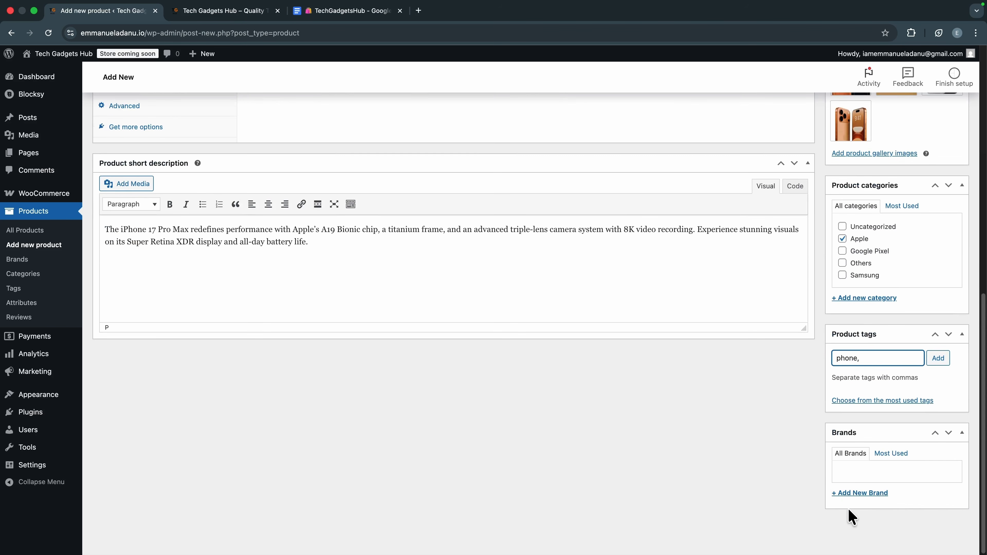
pyautogui.scroll(12, 823, 470)
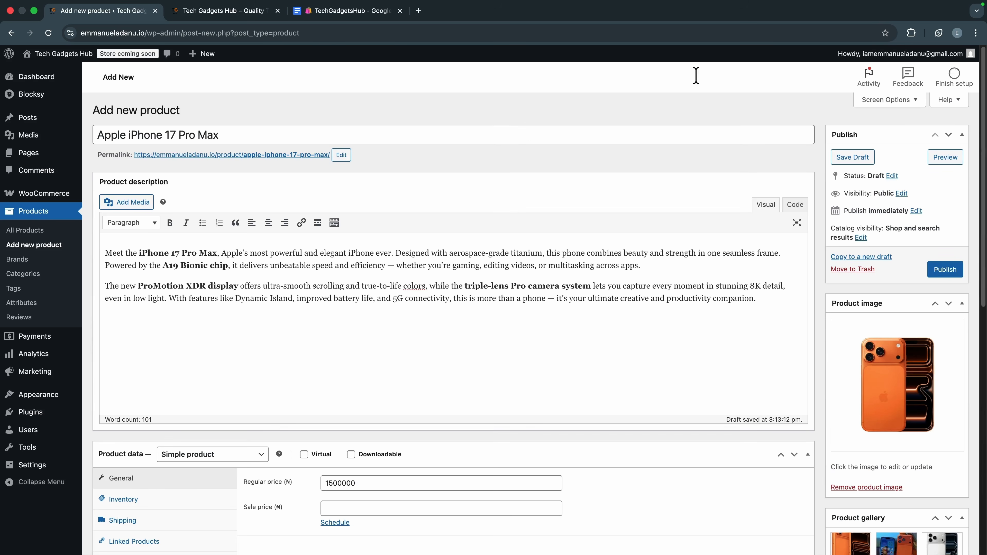
pyautogui.click(945, 277)
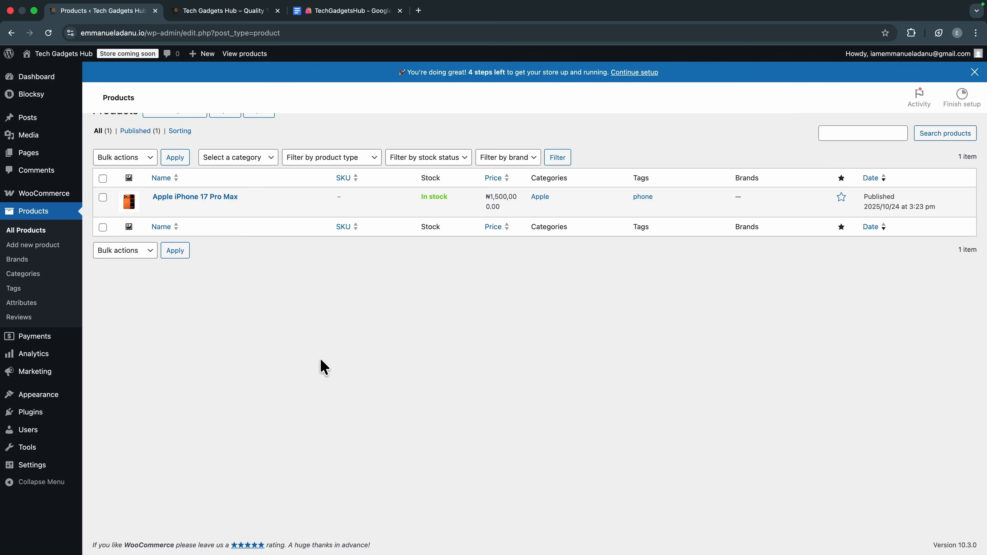
pyautogui.moveTo(234, 236)
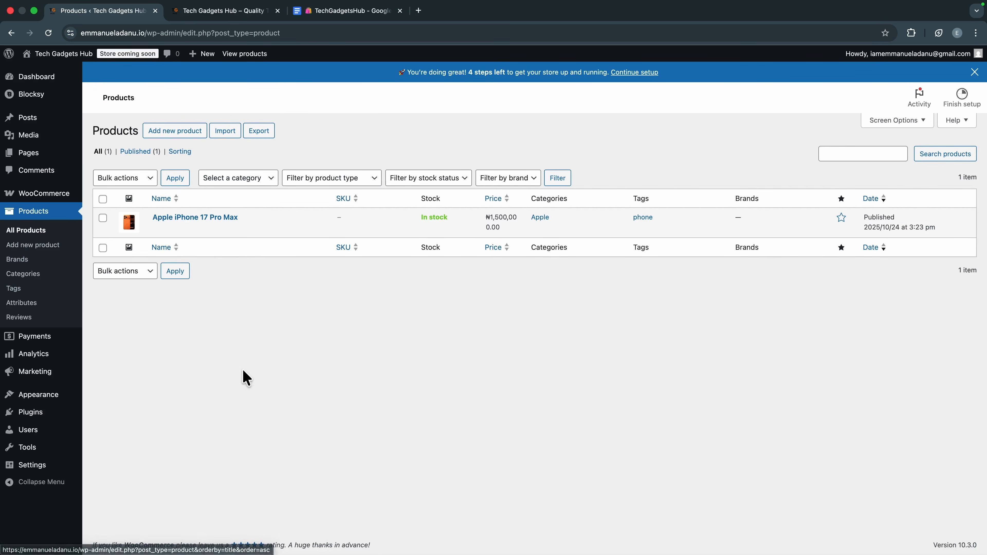
# Step: Open the iPhone 17 Pro Max page from the storefront's shop and examine its gallery images, description and product details
pyautogui.click(227, 12)
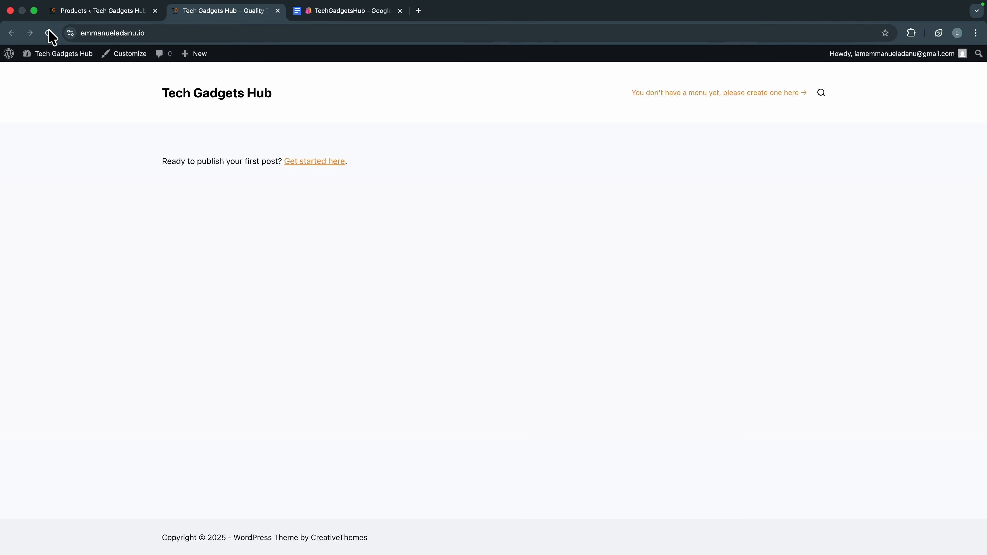
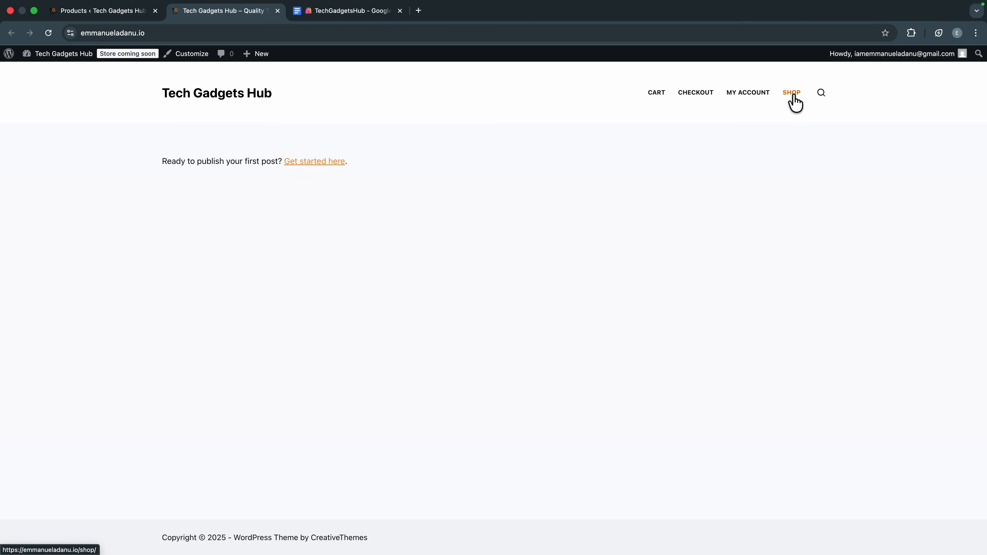
pyautogui.scroll(-2, 322, 394)
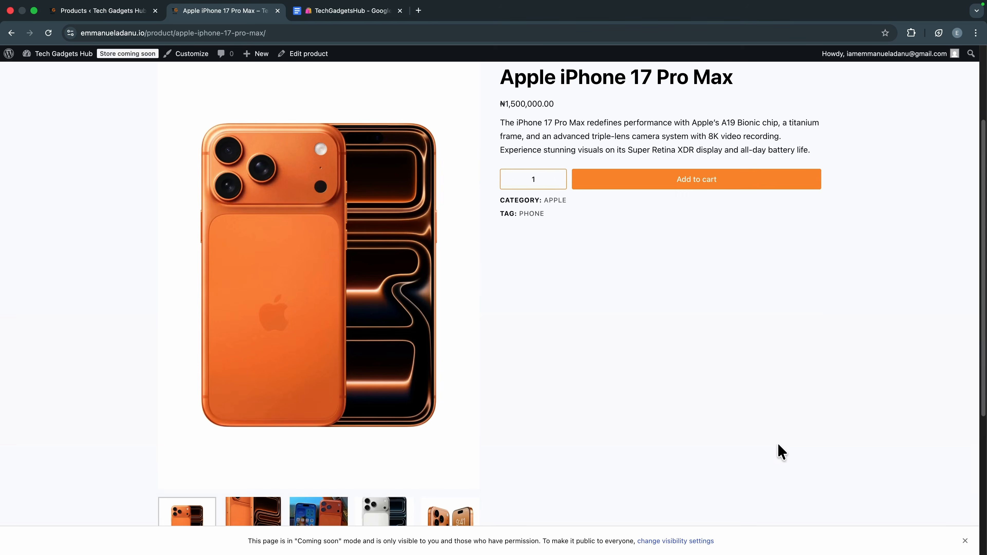
pyautogui.scroll(-5, 559, 404)
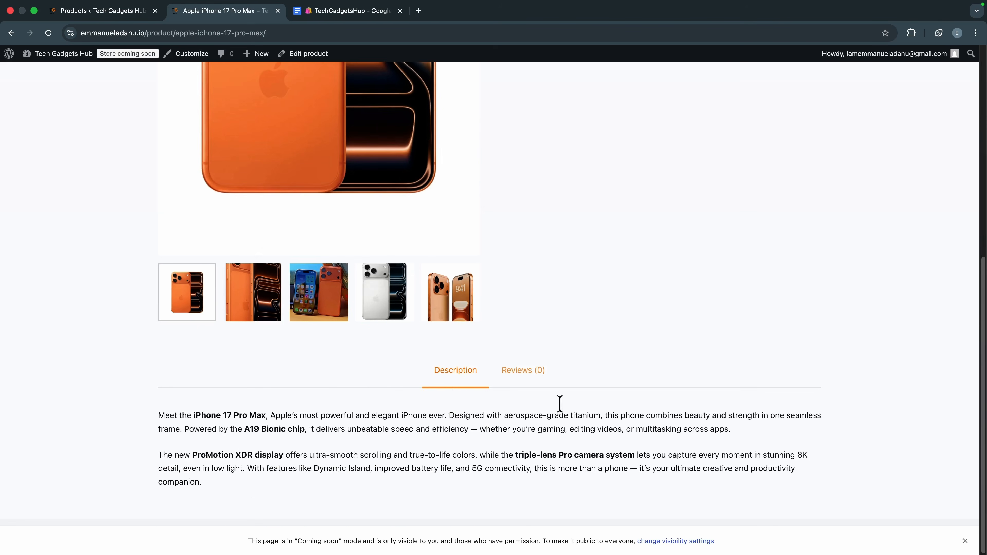
pyautogui.click(259, 318)
pyautogui.scroll(5, 311, 343)
pyautogui.scroll(-2, 439, 459)
pyautogui.scroll(-3, 565, 425)
pyautogui.click(303, 332)
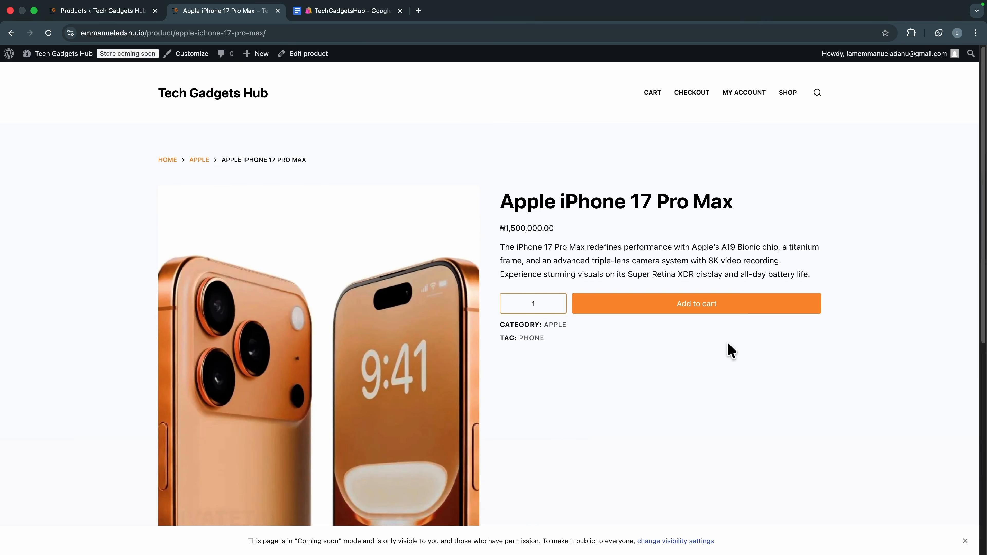
# Step: Add one iPhone 17 Pro Max to the cart and proceed from the cart to checkout
pyautogui.click(713, 311)
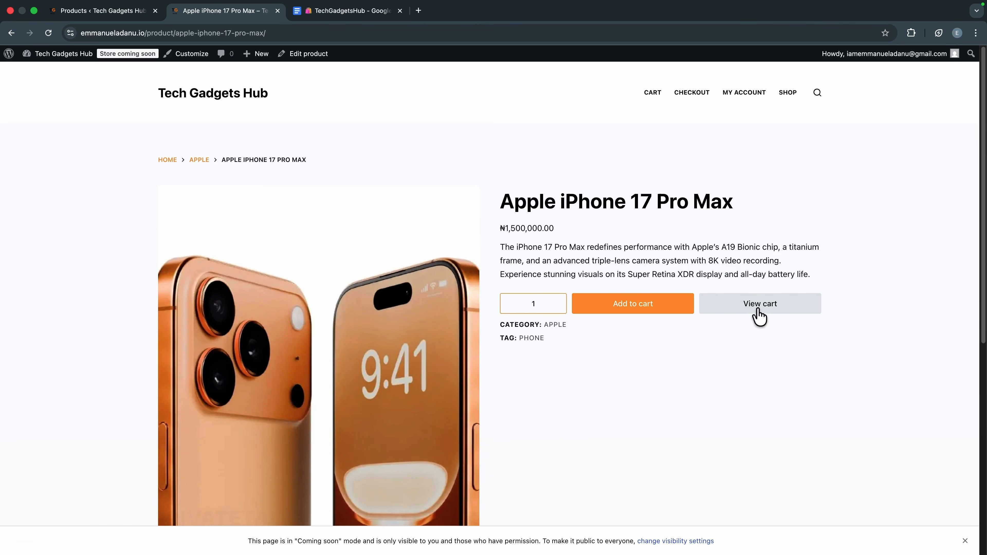
pyautogui.click(759, 316)
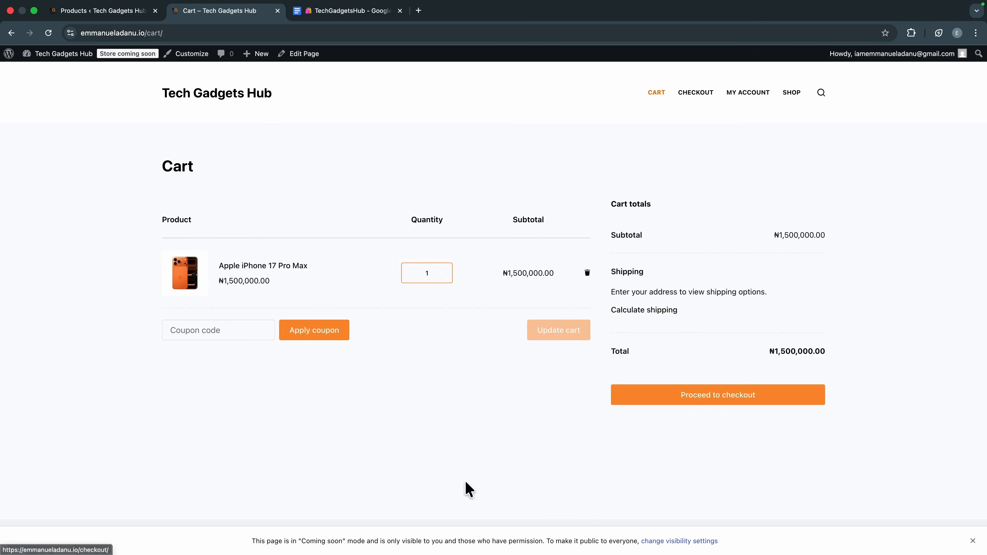
pyautogui.click(790, 401)
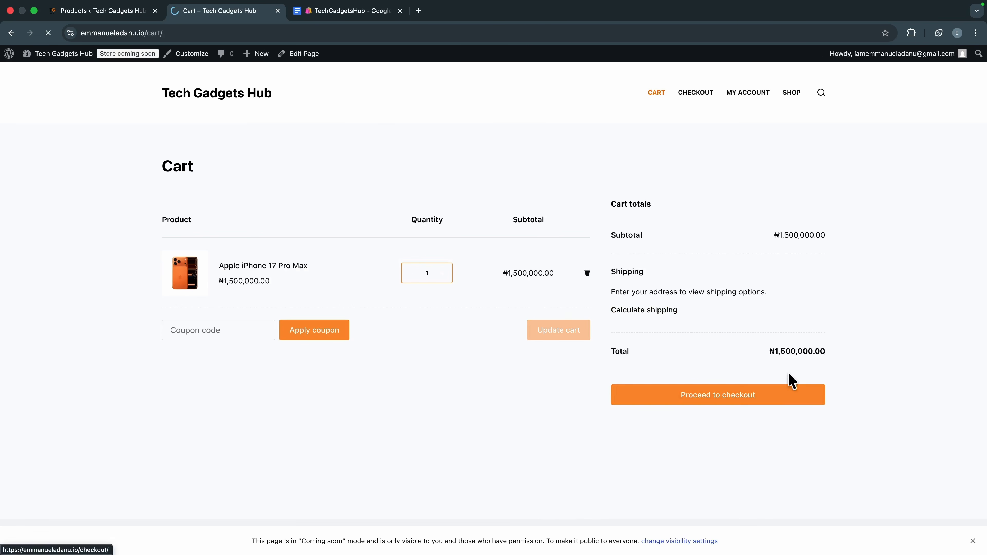
# Step: Examine the checkout page's billing form and order summary, then return through the shop page to the admin product list
pyautogui.scroll(-10, 322, 279)
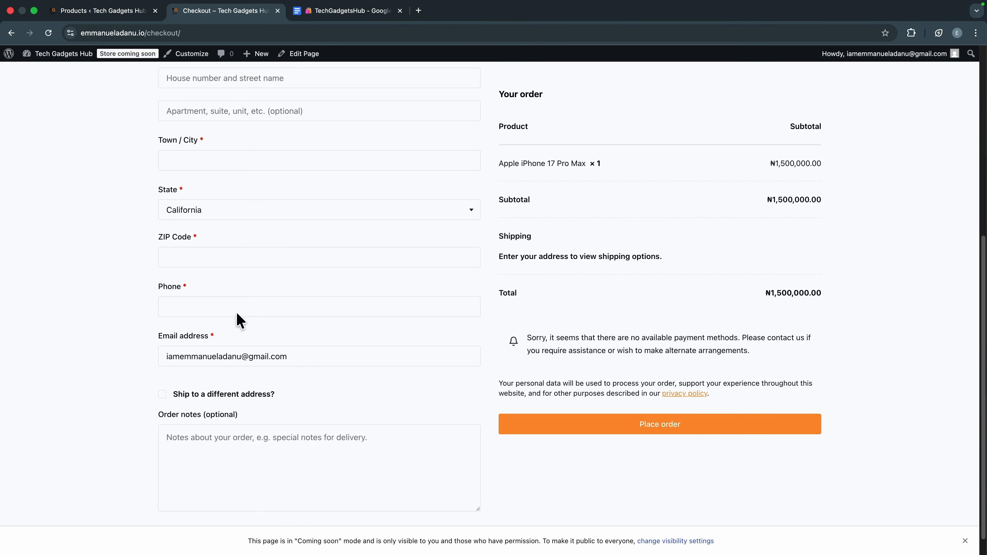
pyautogui.scroll(10, 270, 278)
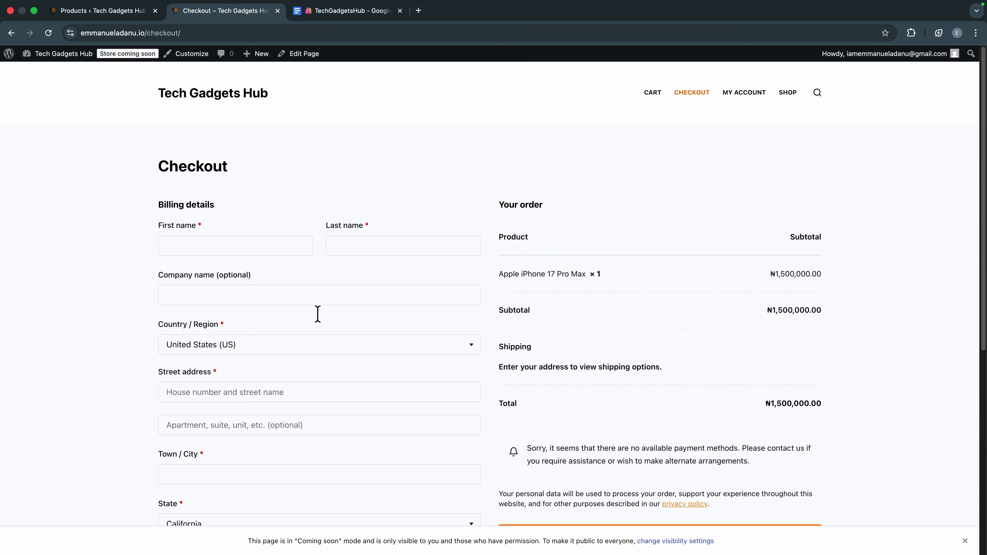
pyautogui.scroll(-2, 435, 374)
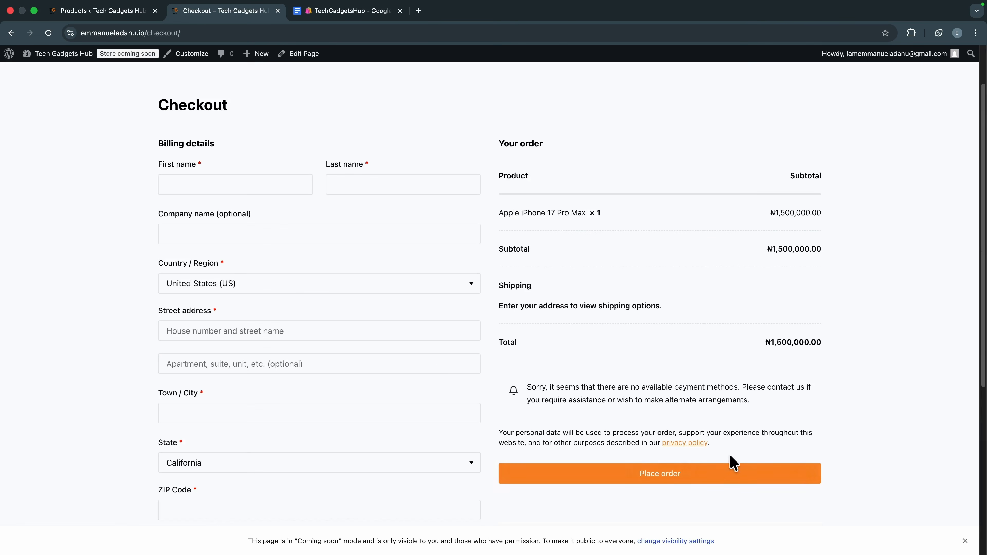
pyautogui.scroll(2, 633, 385)
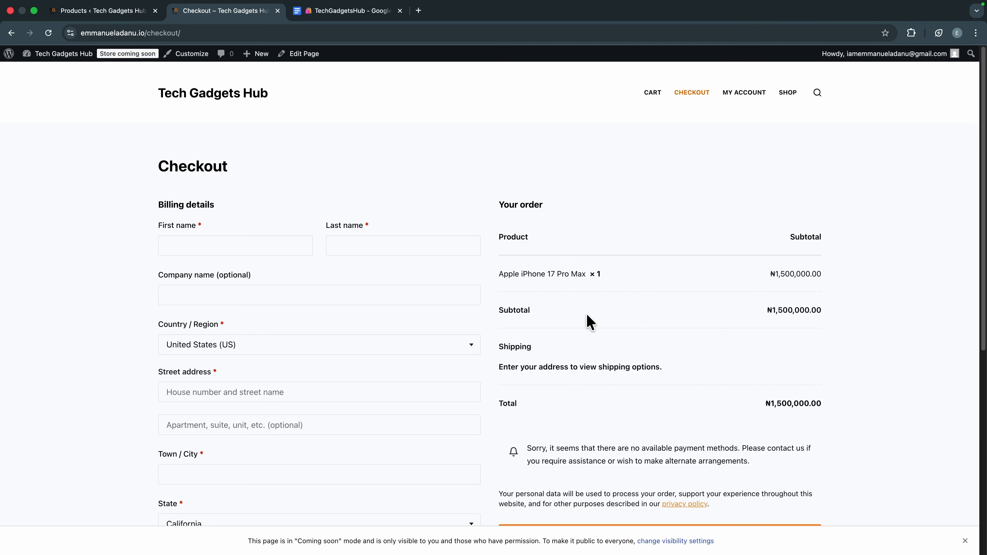
pyautogui.click(783, 99)
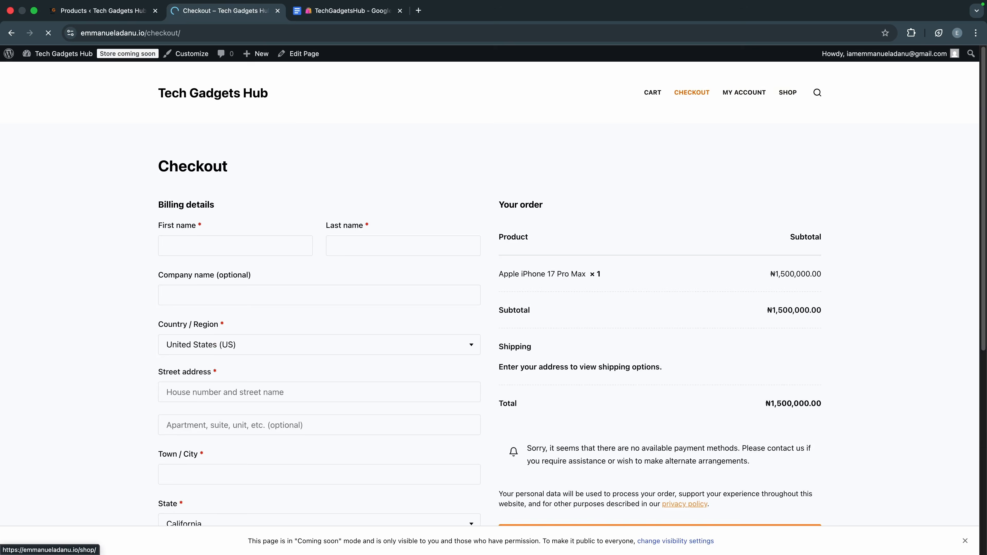
pyautogui.click(117, 11)
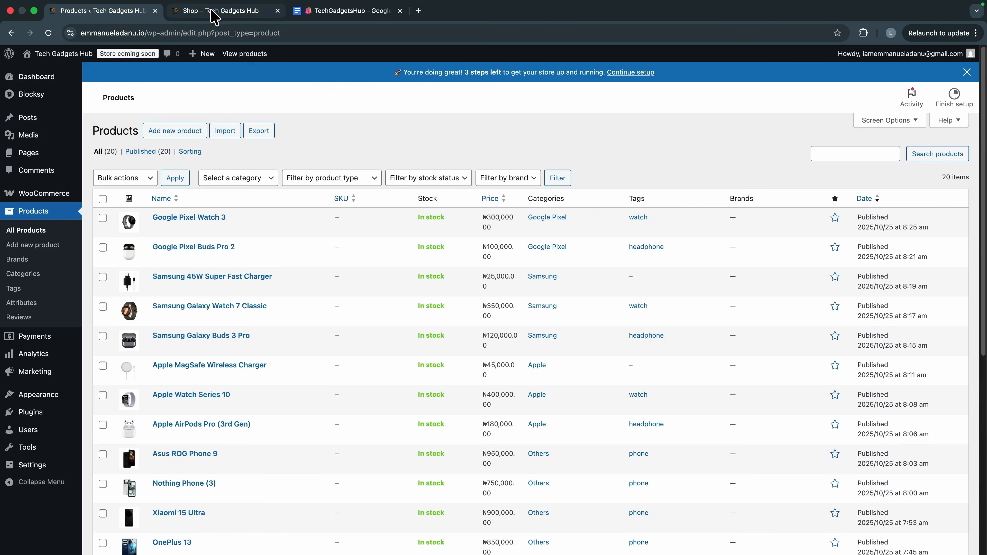
# Step: Reload the storefront's shop and look through both pages of the product grid
pyautogui.click(211, 11)
pyautogui.click(48, 34)
pyautogui.scroll(-15, 474, 294)
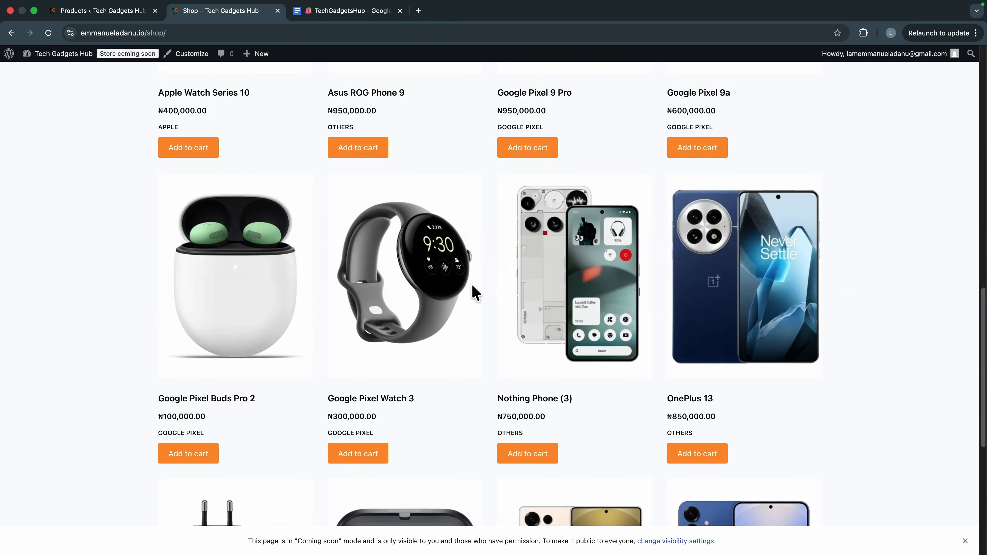
pyautogui.click(504, 489)
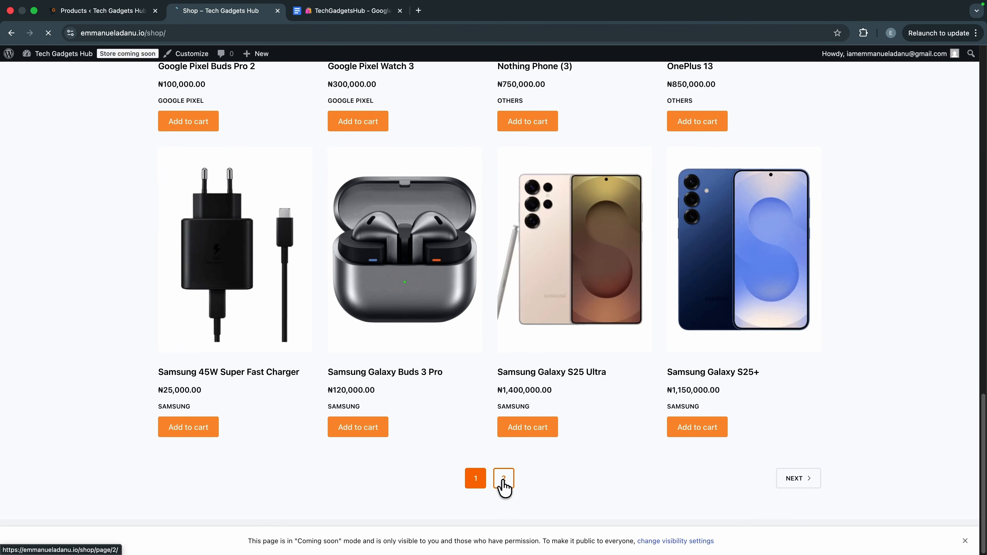
pyautogui.scroll(-5, 502, 487)
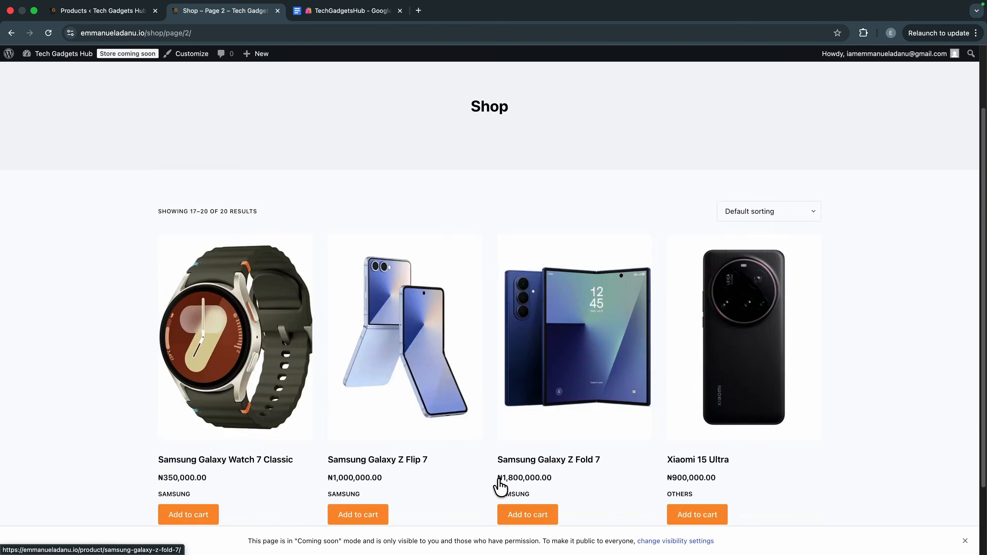
pyautogui.click(466, 480)
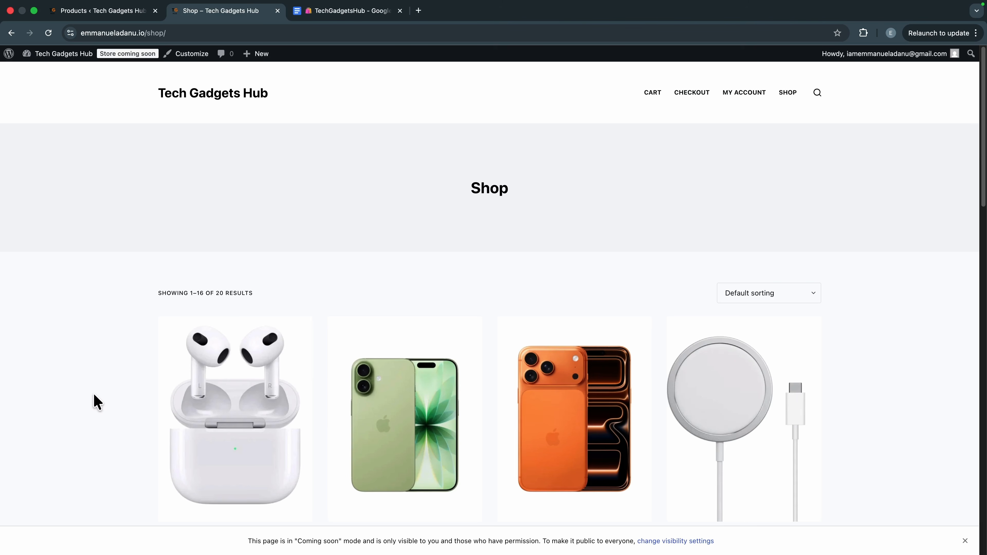
pyautogui.scroll(-10, 108, 404)
pyautogui.scroll(15, 117, 350)
# Step: Open the shop page in the customizer and turn off the page title for product archives
pyautogui.click(186, 55)
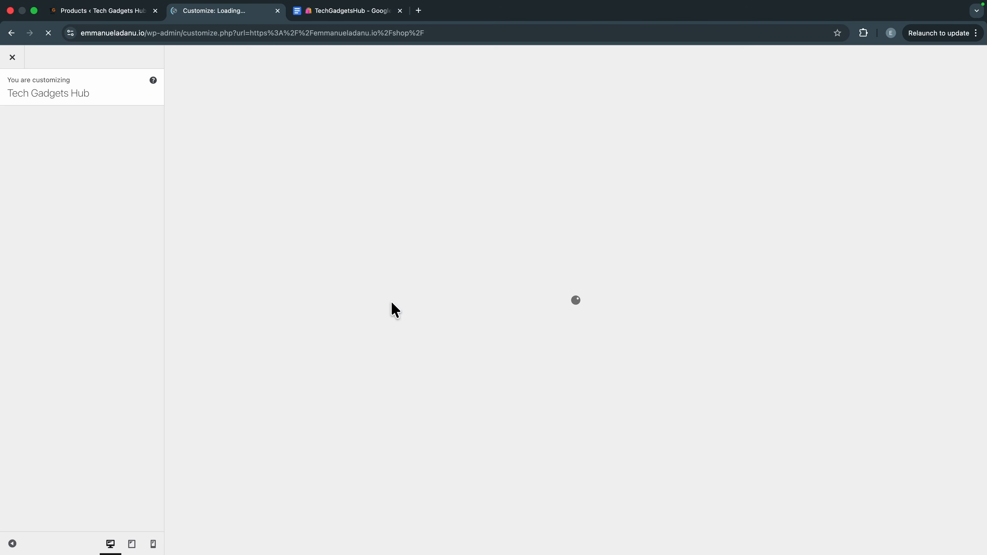
pyautogui.scroll(-4, 112, 220)
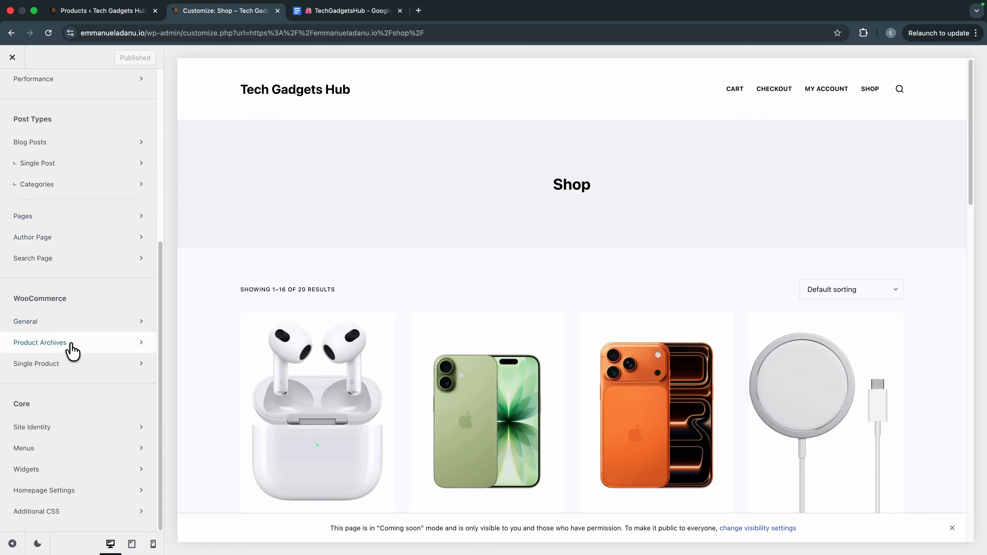
pyautogui.click(57, 353)
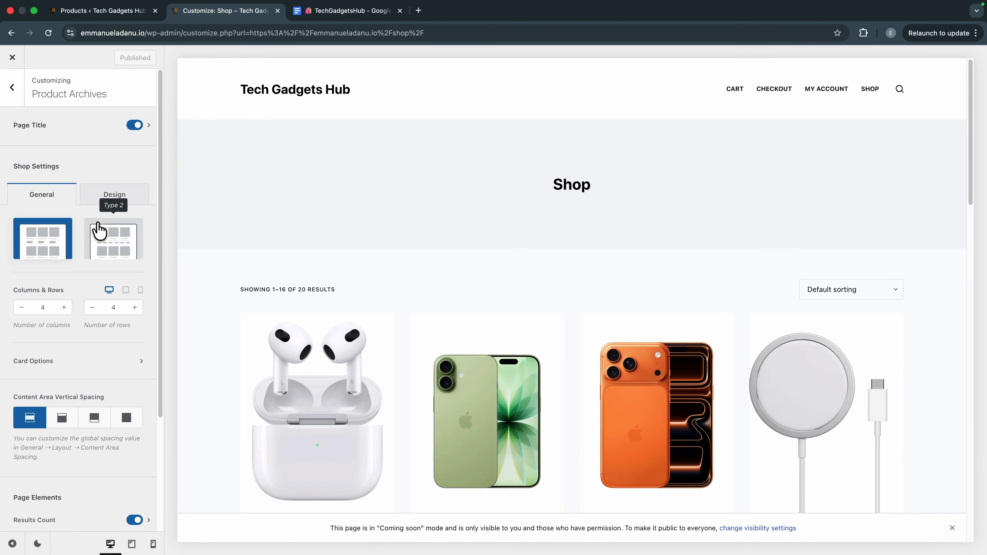
pyautogui.scroll(-3, 96, 228)
pyautogui.scroll(3, 95, 227)
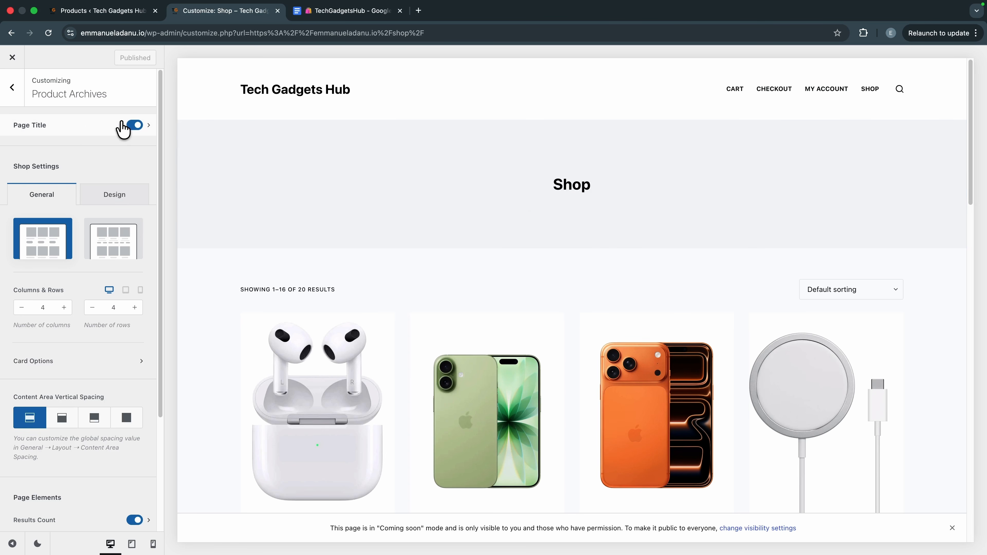
pyautogui.click(132, 125)
# Step: Try five columns for the shop's product grid and set it back to four
pyautogui.scroll(-3, 27, 313)
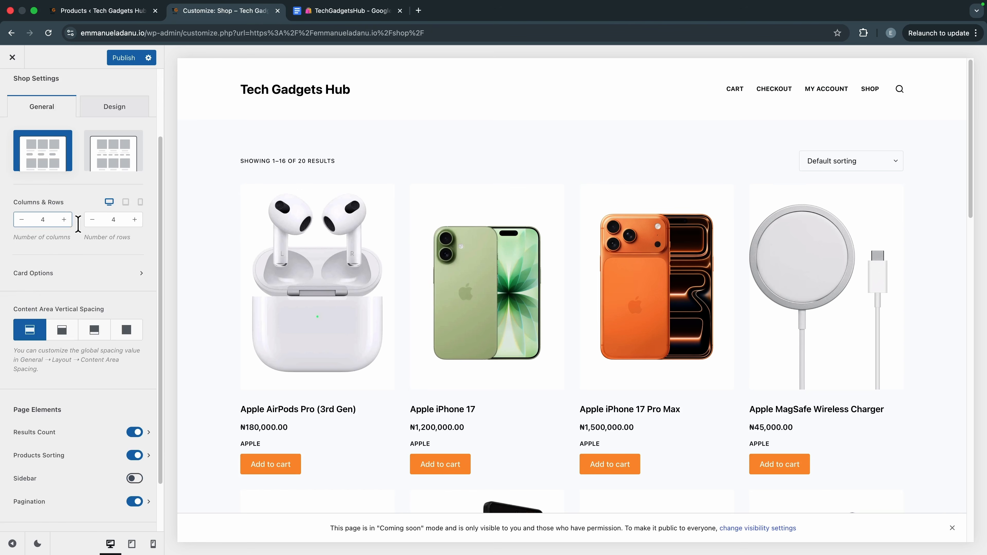
pyautogui.click(65, 220)
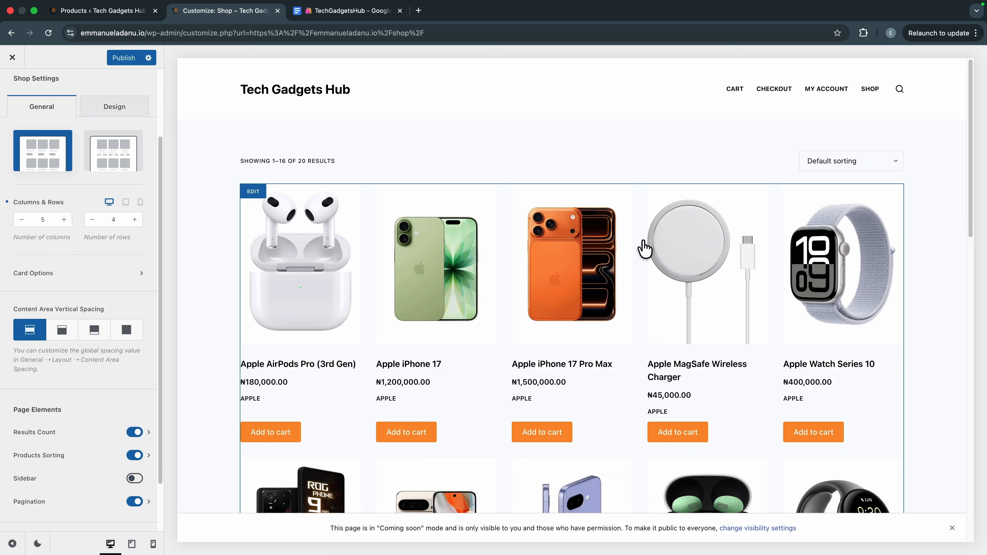
pyautogui.click(22, 220)
# Step: Enable the sidebar for product archives and set its position to Left Sidebar
pyautogui.scroll(-3, 91, 307)
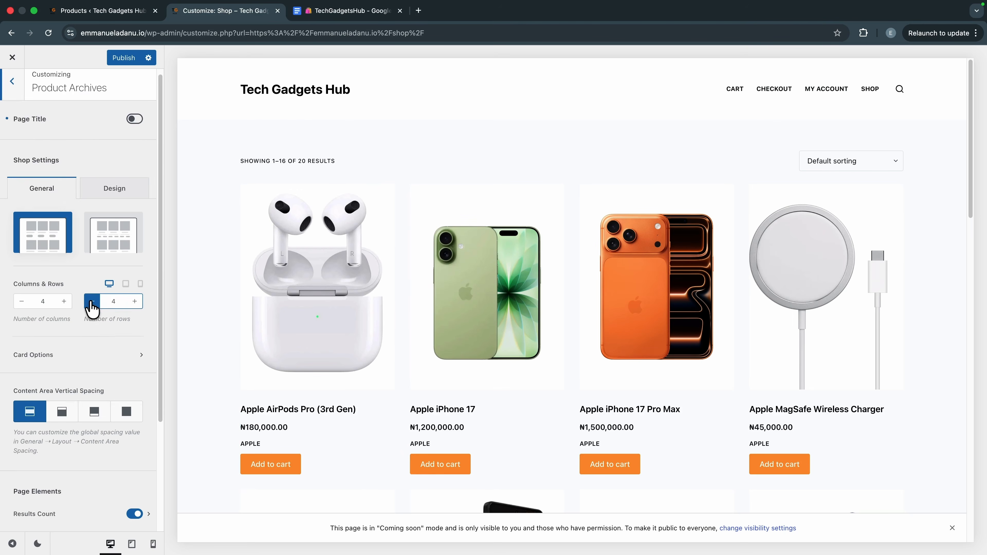
pyautogui.scroll(-1, 89, 303)
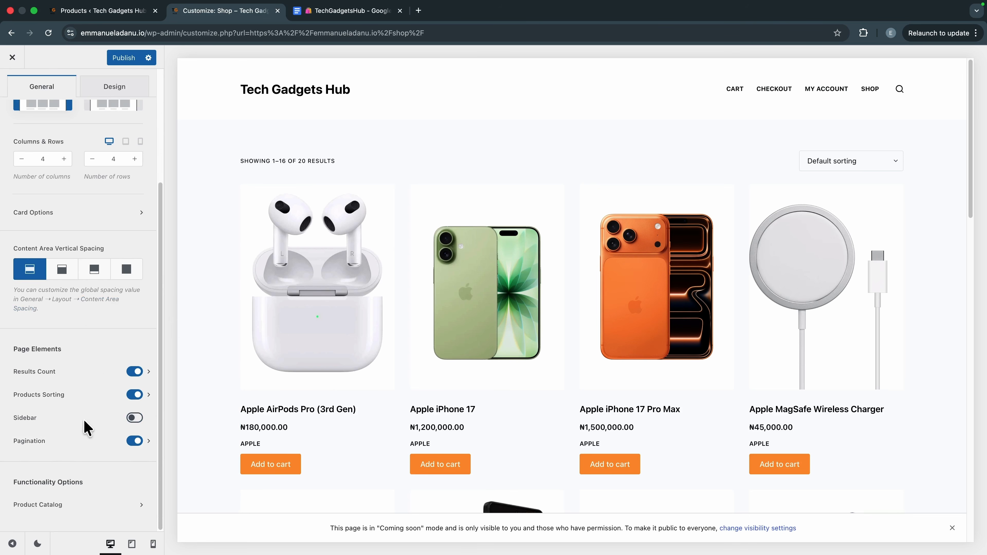
pyautogui.click(128, 419)
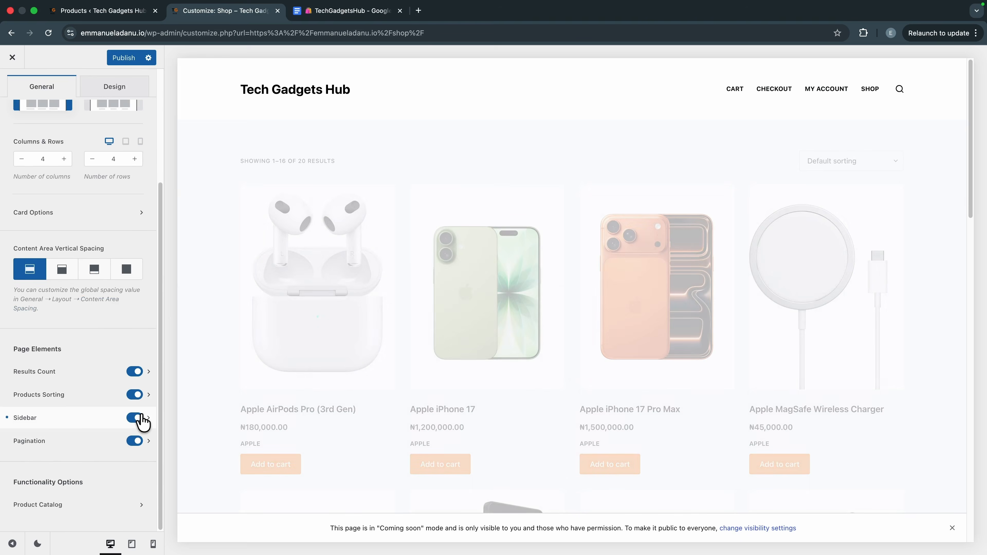
pyautogui.click(73, 435)
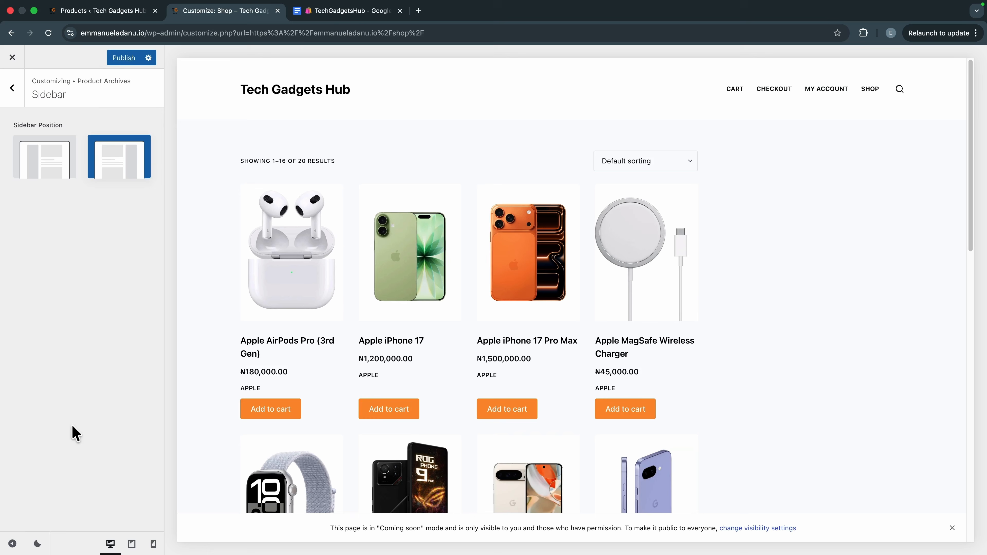
pyautogui.click(58, 157)
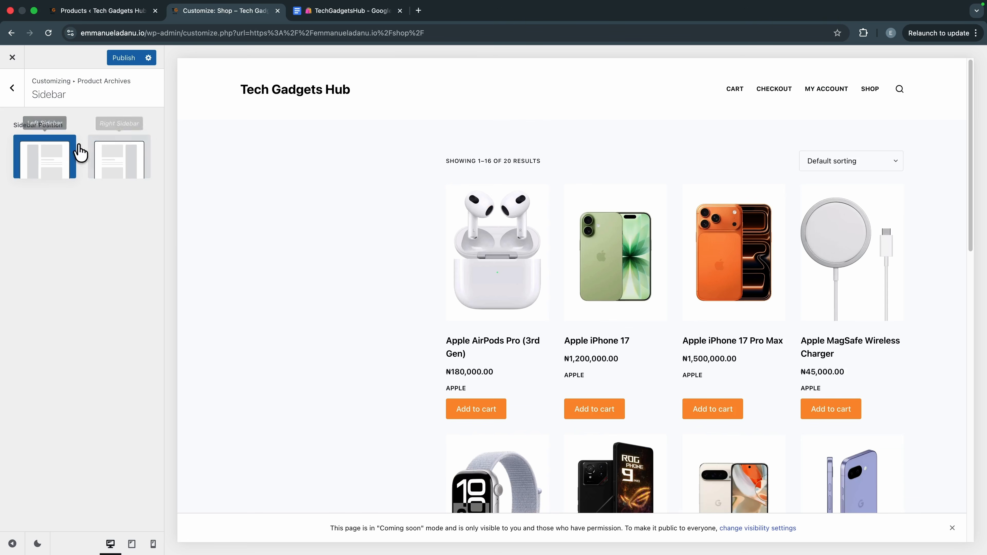
# Step: Publish the product archive changes and examine the product grid beside the sidebar area in the shop preview
pyautogui.scroll(-15, 292, 226)
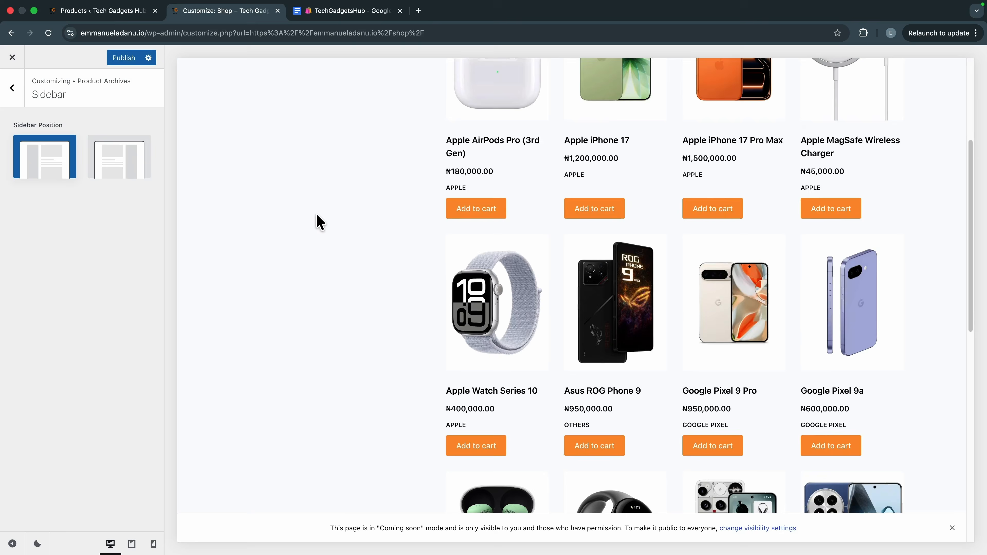
pyautogui.scroll(15, 319, 220)
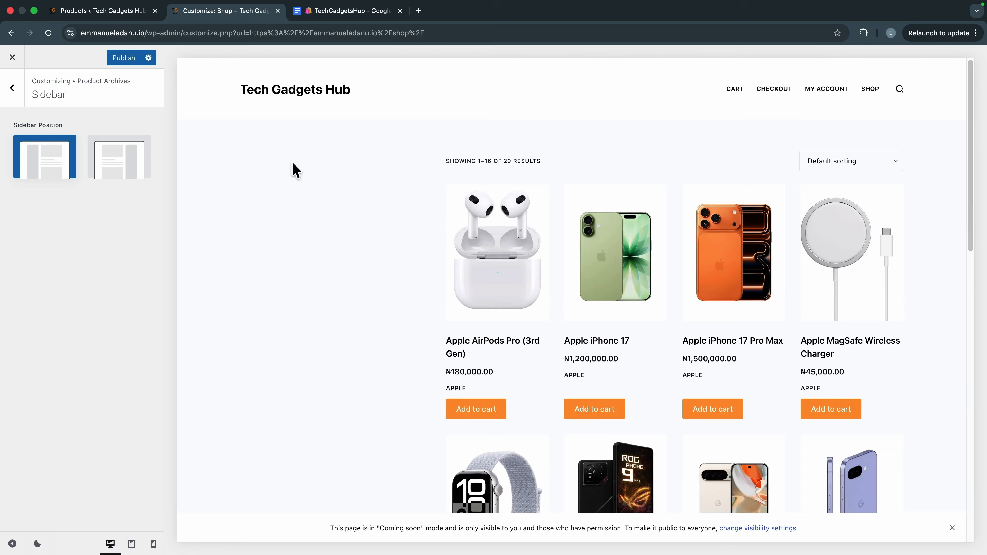
pyautogui.scroll(-15, 329, 413)
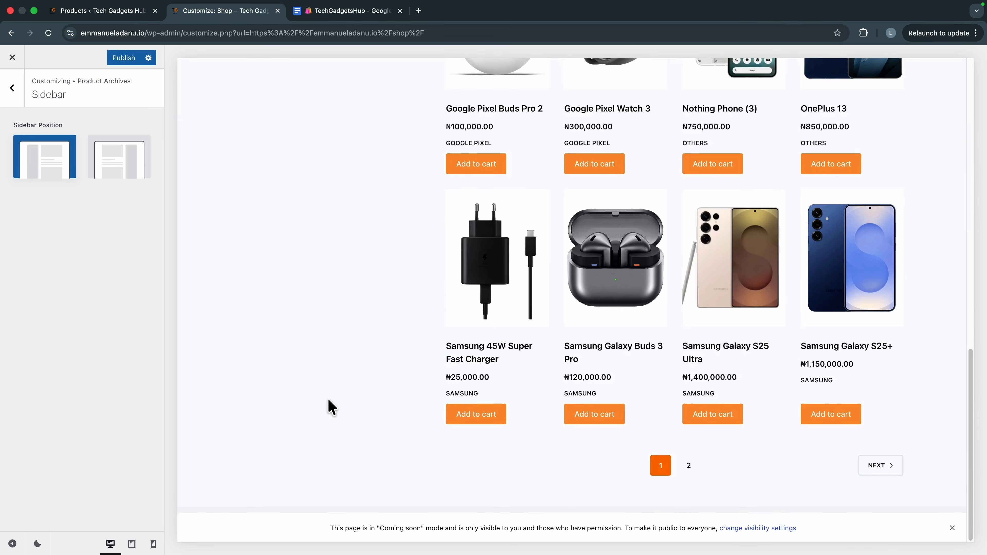
pyautogui.scroll(15, 319, 305)
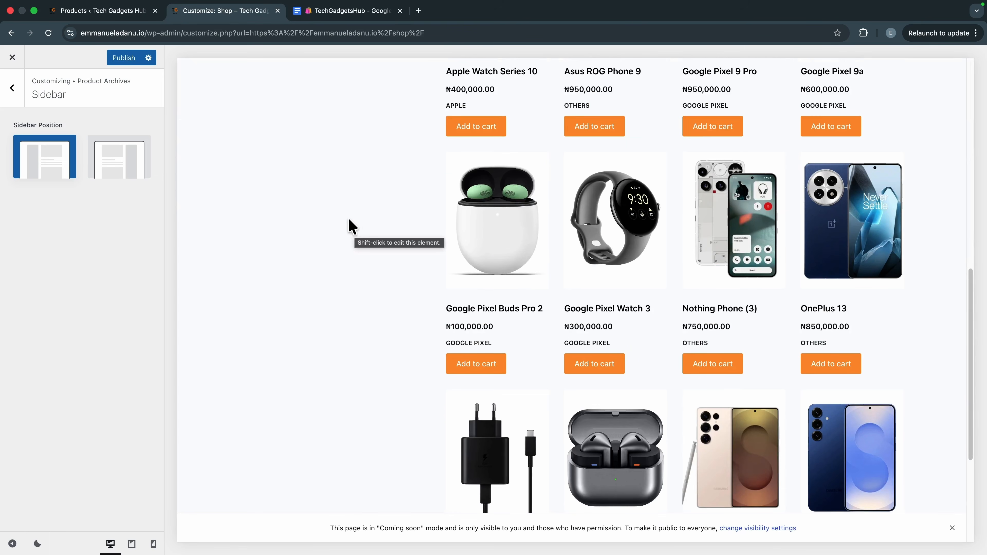
pyautogui.scroll(2, 301, 385)
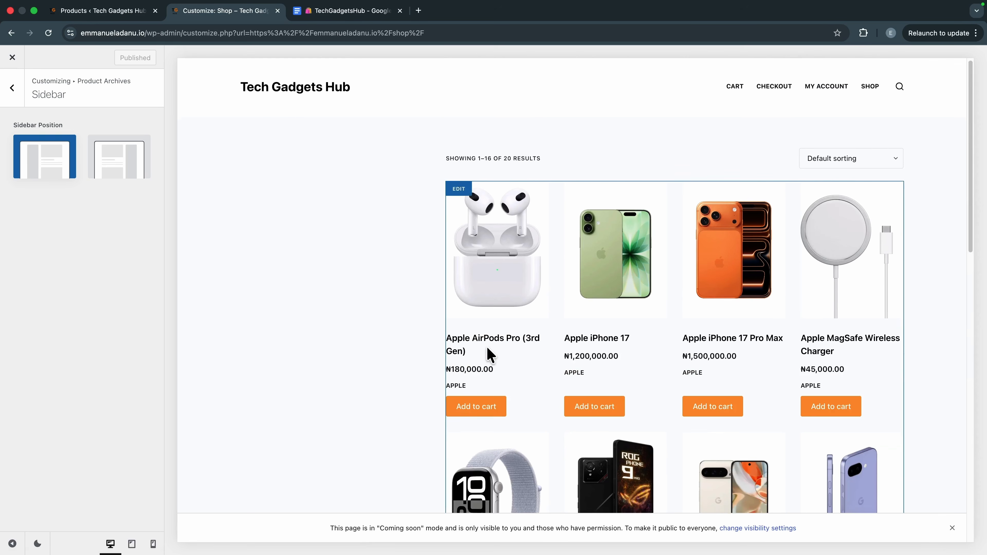
pyautogui.scroll(-3, 489, 353)
pyautogui.scroll(-3, 489, 353)
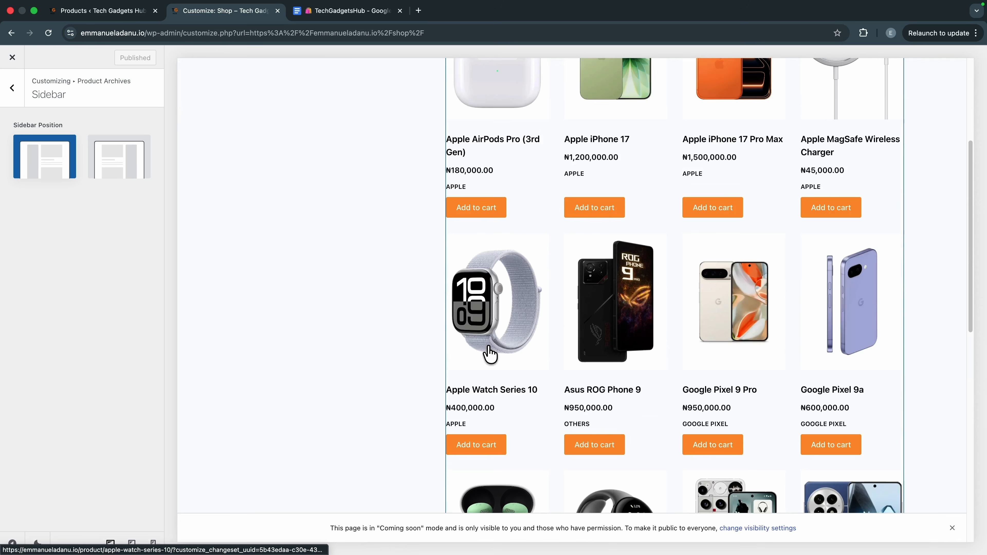
pyautogui.scroll(-1, 470, 408)
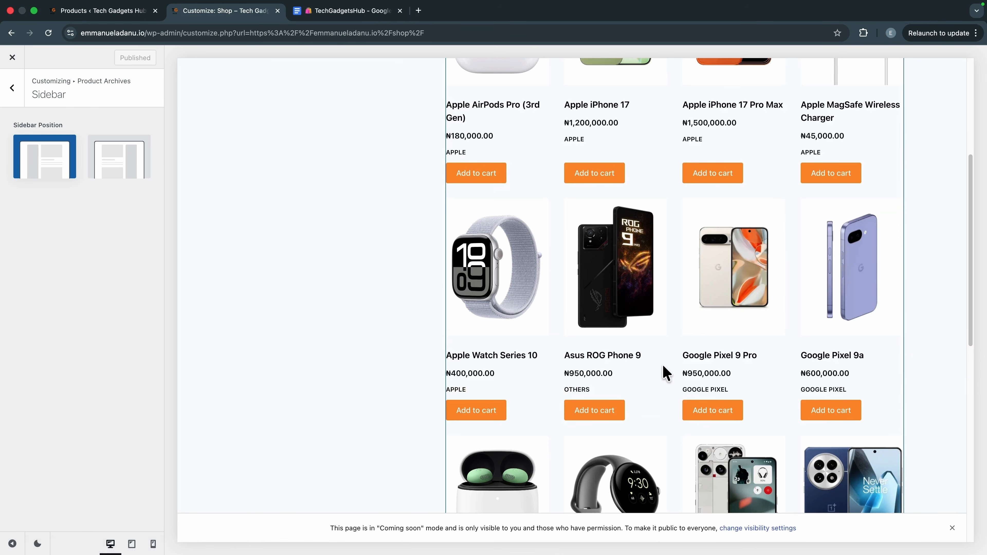
pyautogui.scroll(-4, 621, 375)
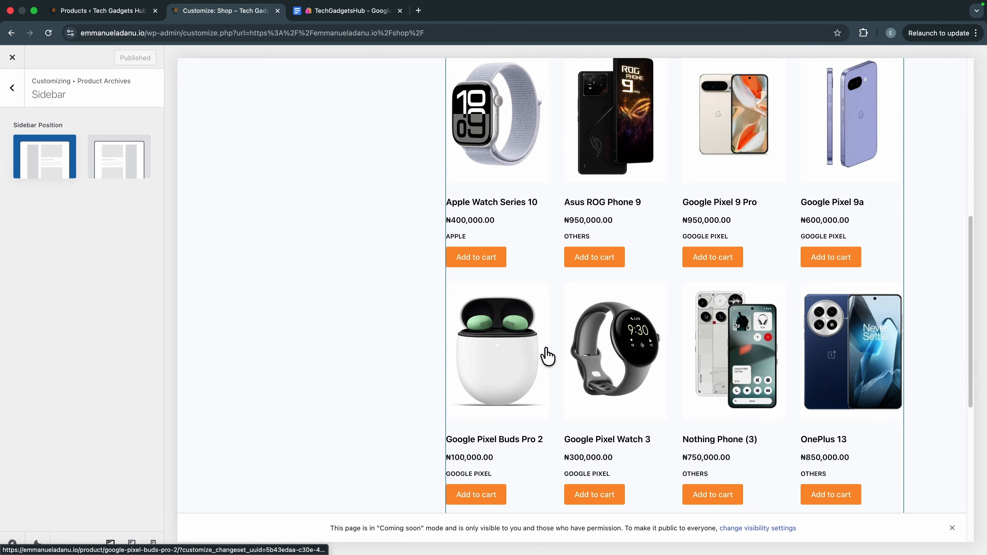
pyautogui.scroll(7, 548, 356)
# Step: Hide the Taxonomies element in the product archive's card options and check the product cards in the preview
pyautogui.click(12, 88)
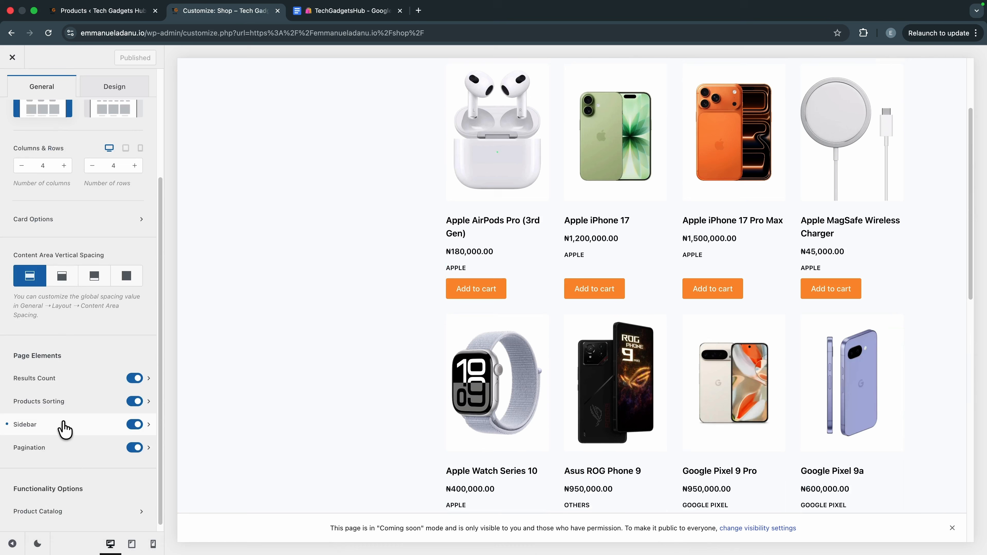
pyautogui.click(62, 220)
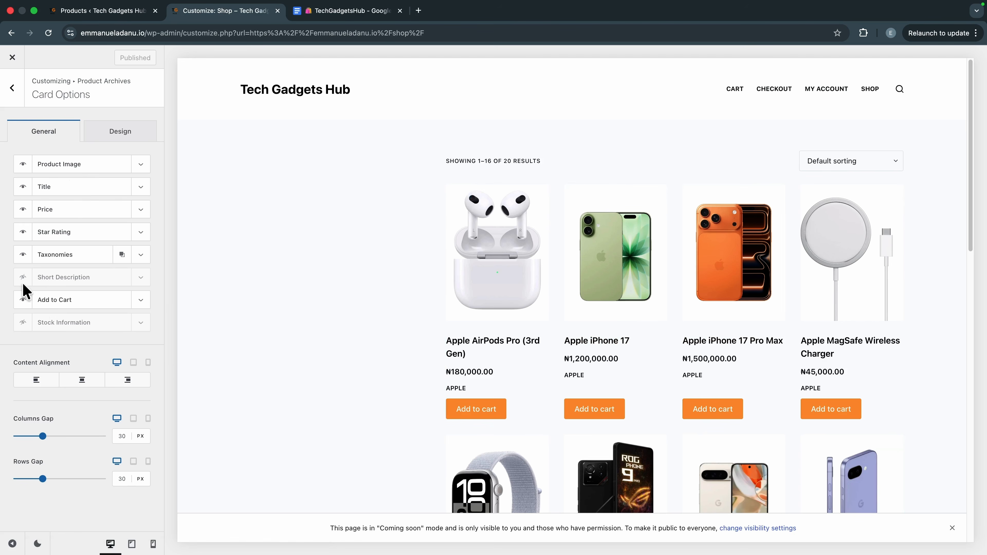
pyautogui.click(22, 255)
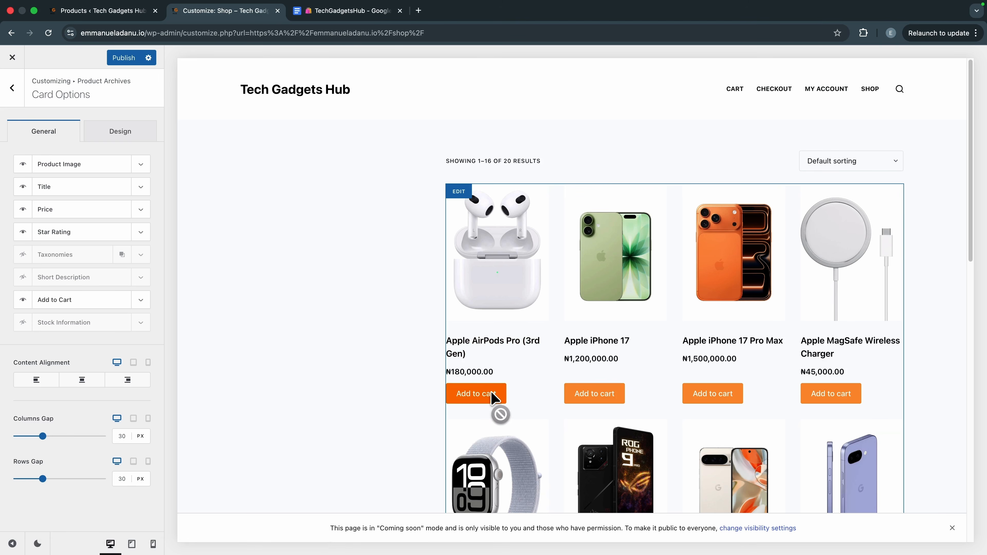
pyautogui.scroll(-3, 522, 401)
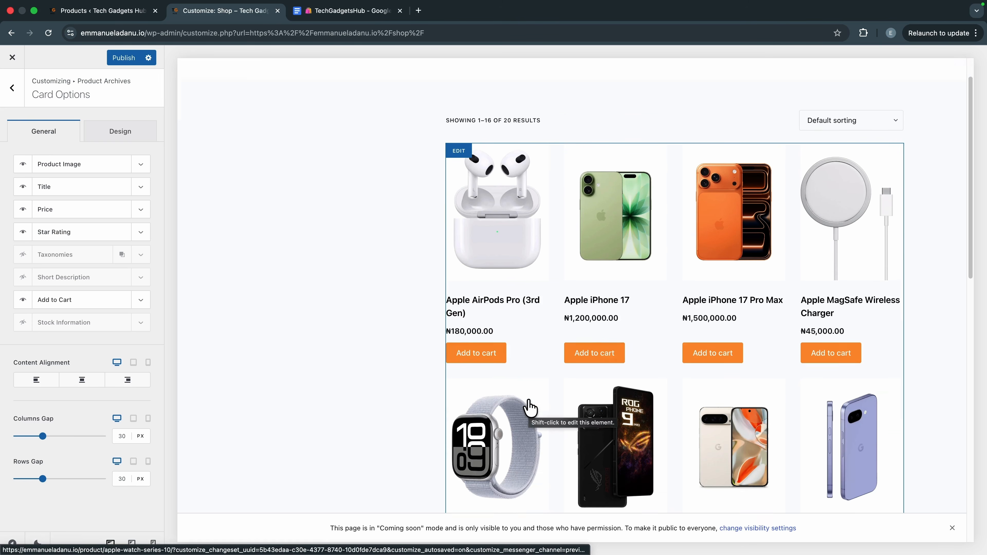
# Step: Set the product cards' Add to Cart button background to palette Color 2, publish the changes and leave the customizer
pyautogui.click(110, 140)
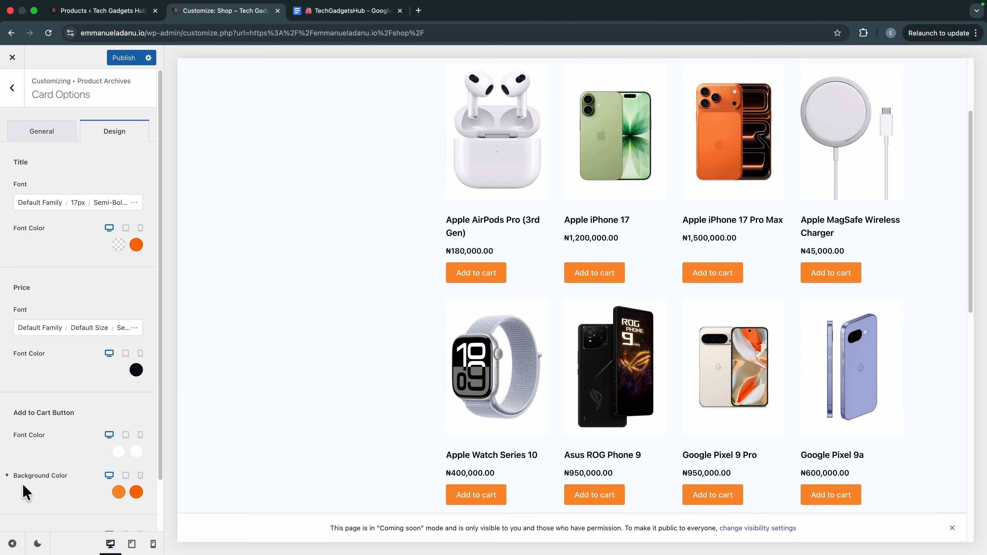
pyautogui.click(118, 493)
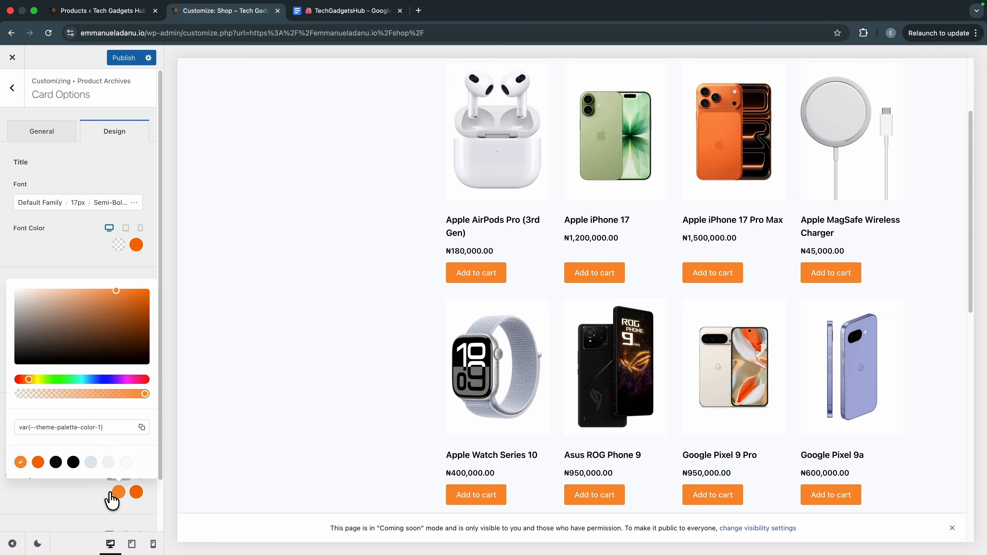
pyautogui.click(38, 462)
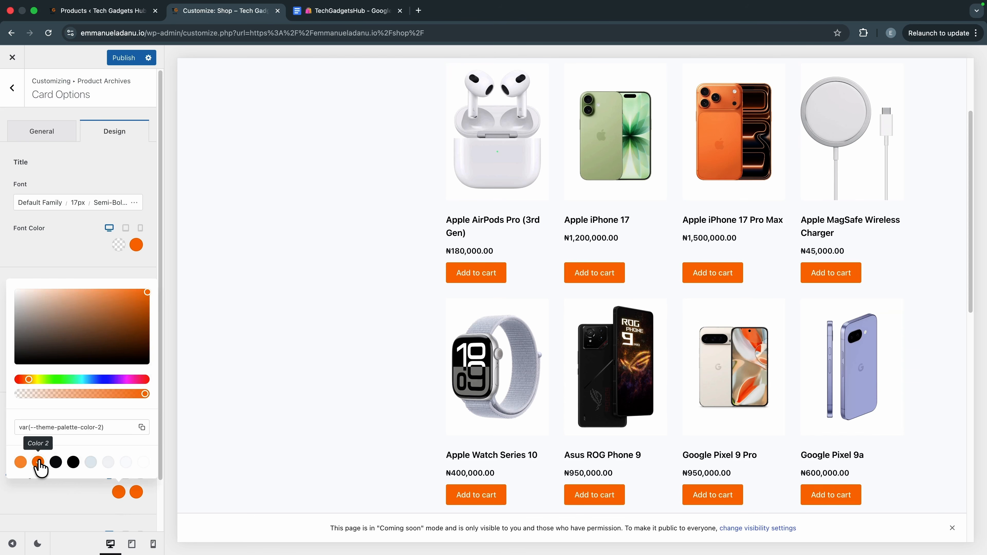
pyautogui.click(54, 504)
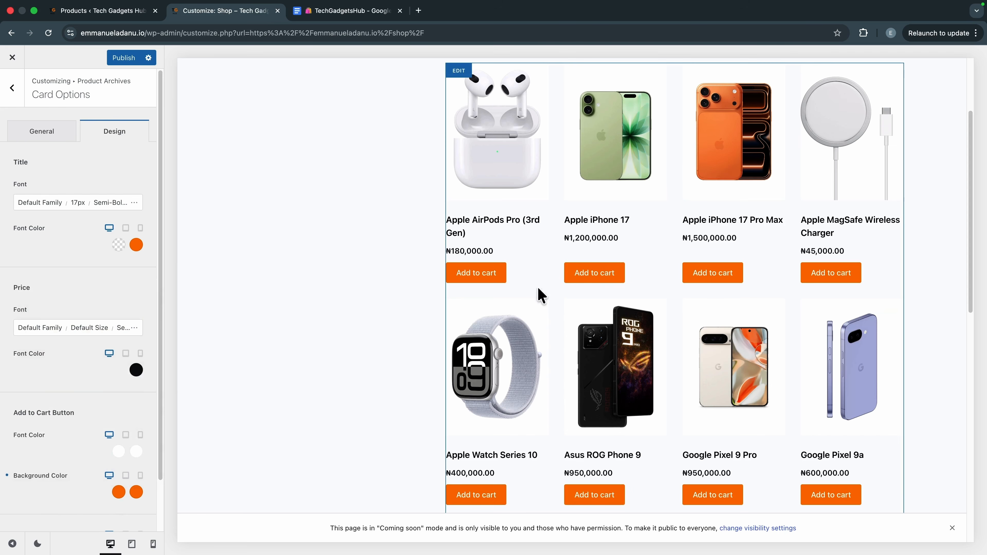
pyautogui.click(123, 60)
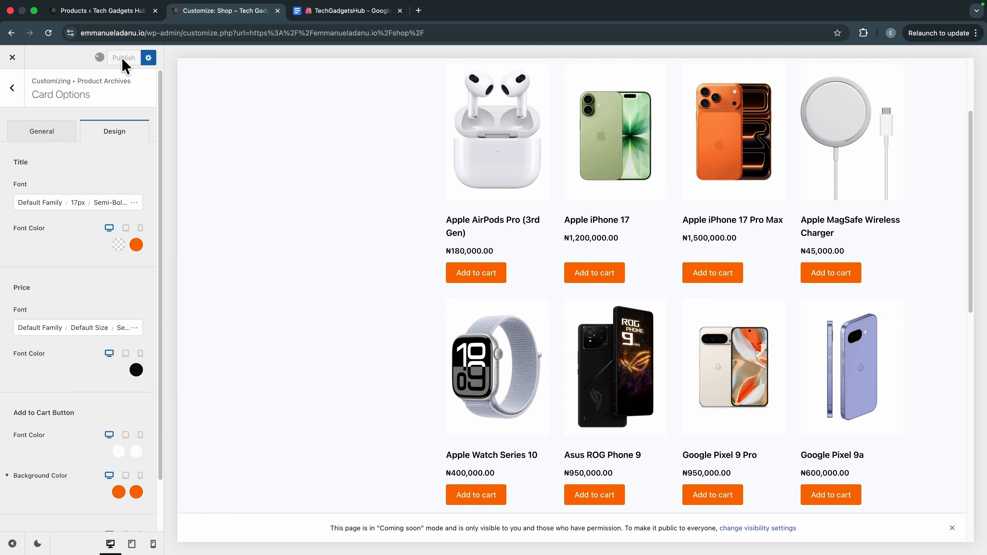
pyautogui.click(12, 62)
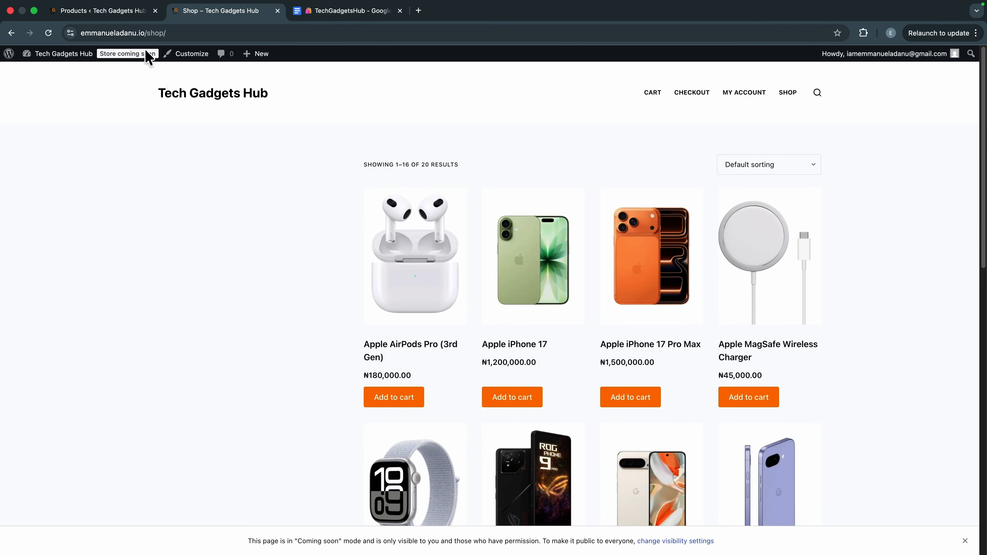
# Step: Open the Widgets editor from the dashboard's Appearance section and add a Product Filters block to the WooCommerce Sidebar
pyautogui.click(109, 12)
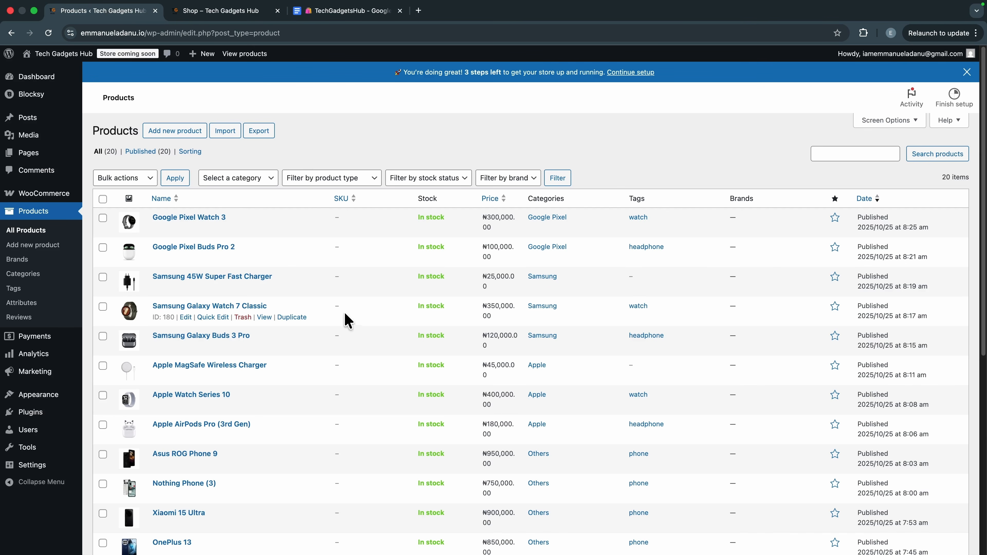
pyautogui.moveTo(38, 402)
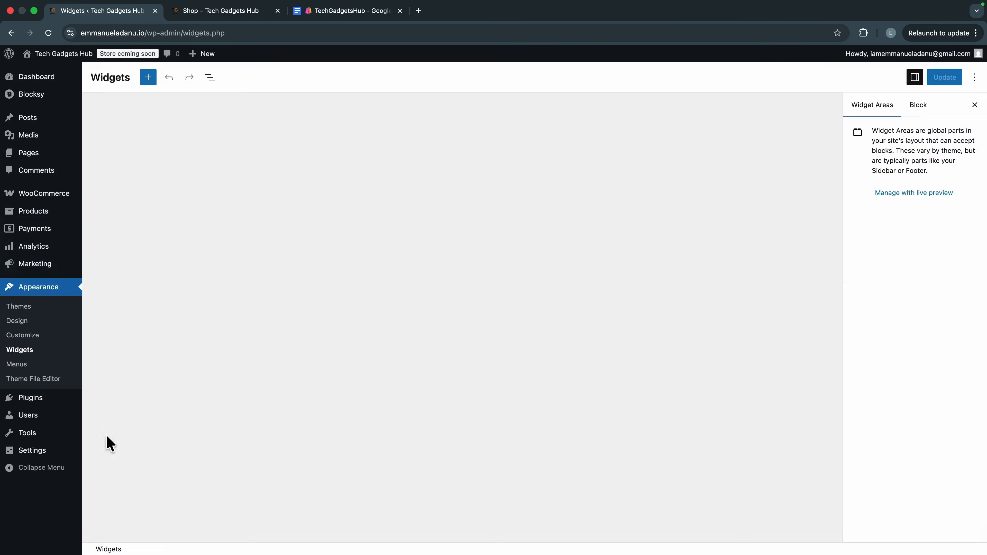
pyautogui.scroll(-5, 372, 399)
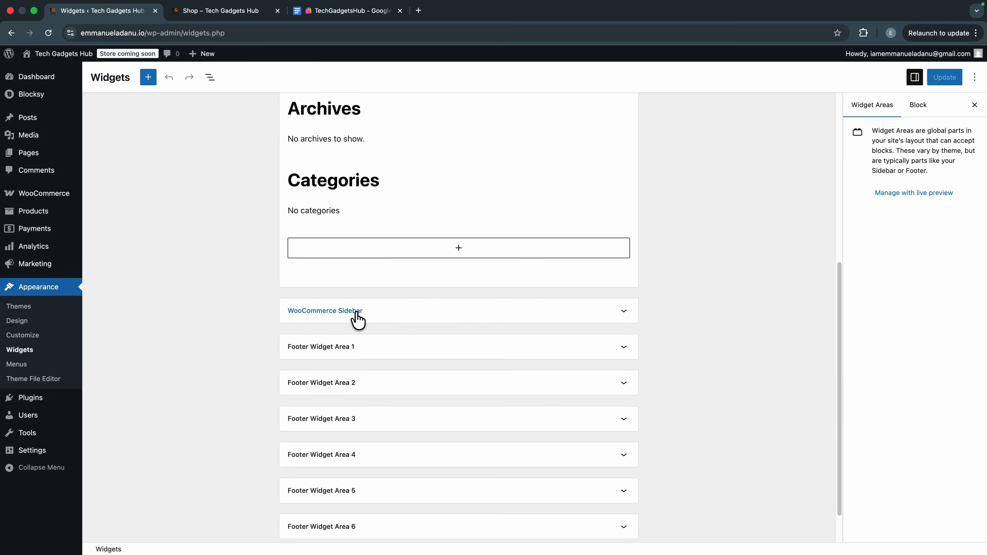
pyautogui.click(369, 311)
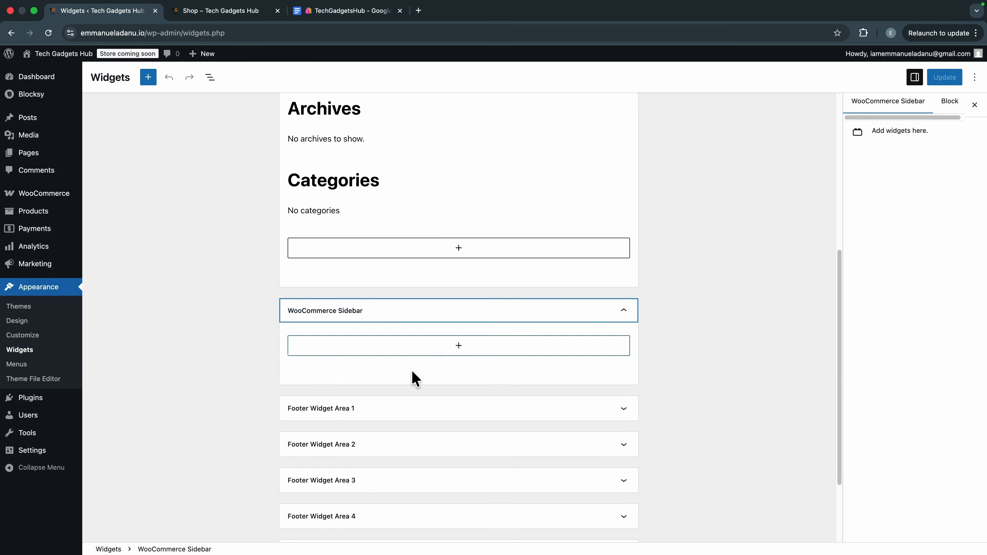
pyautogui.click(444, 352)
pyautogui.write('f')
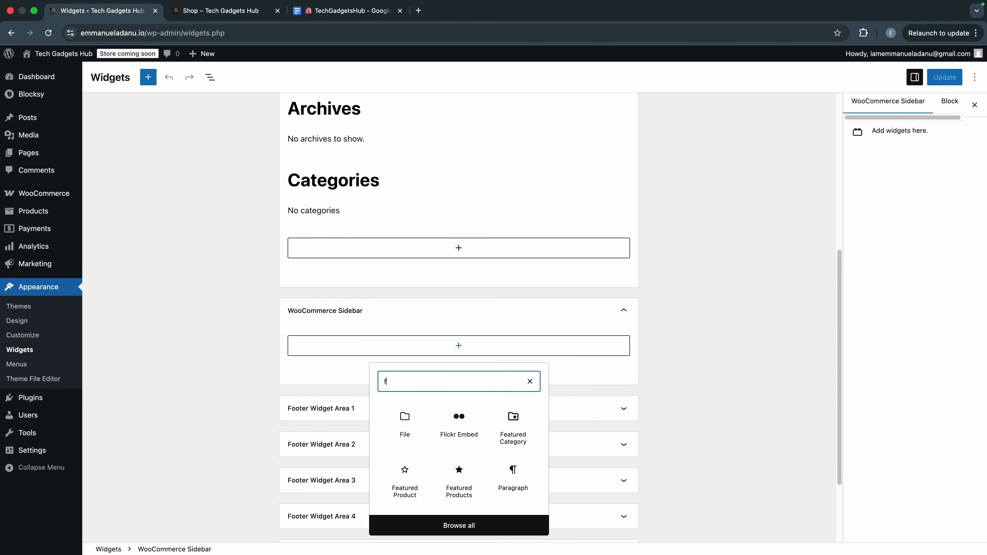
pyautogui.write('ilter')
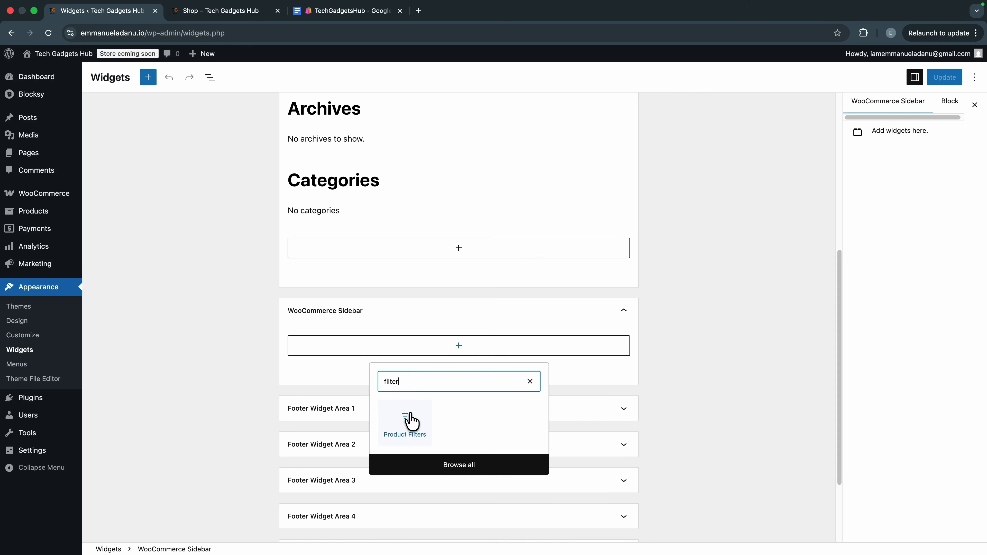
pyautogui.click(407, 424)
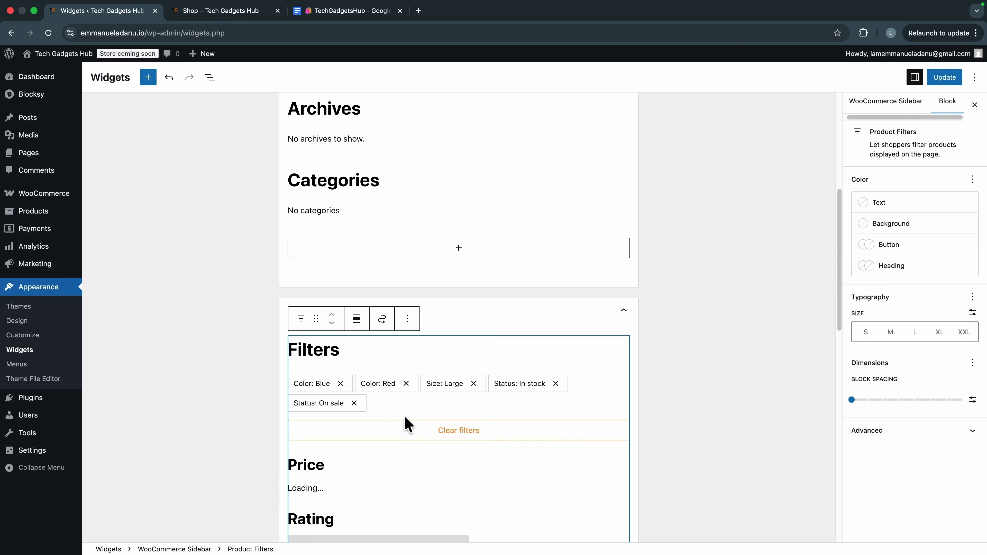
# Step: Examine the Product Filters block's price, rating, category and status sections and its advanced settings
pyautogui.scroll(-5, 375, 346)
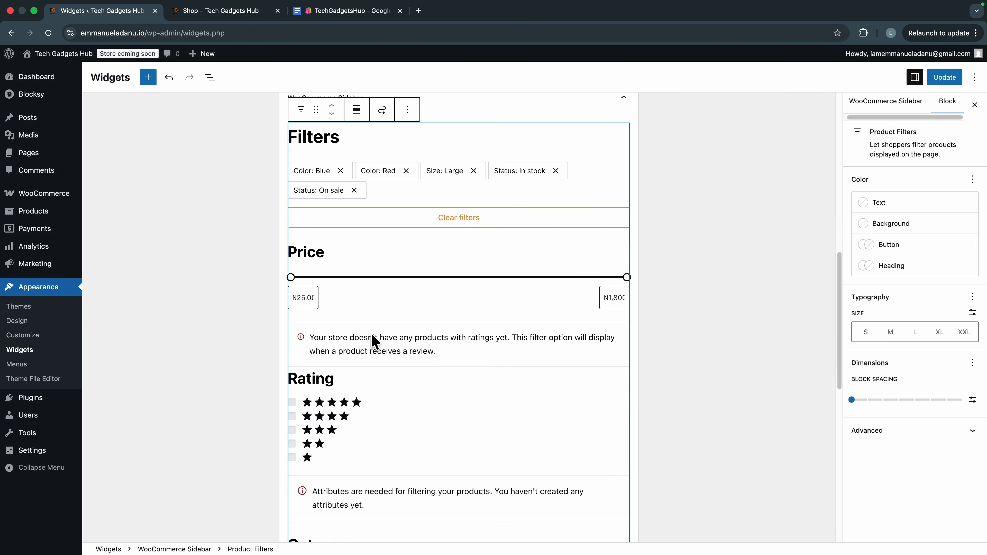
pyautogui.scroll(-5, 337, 278)
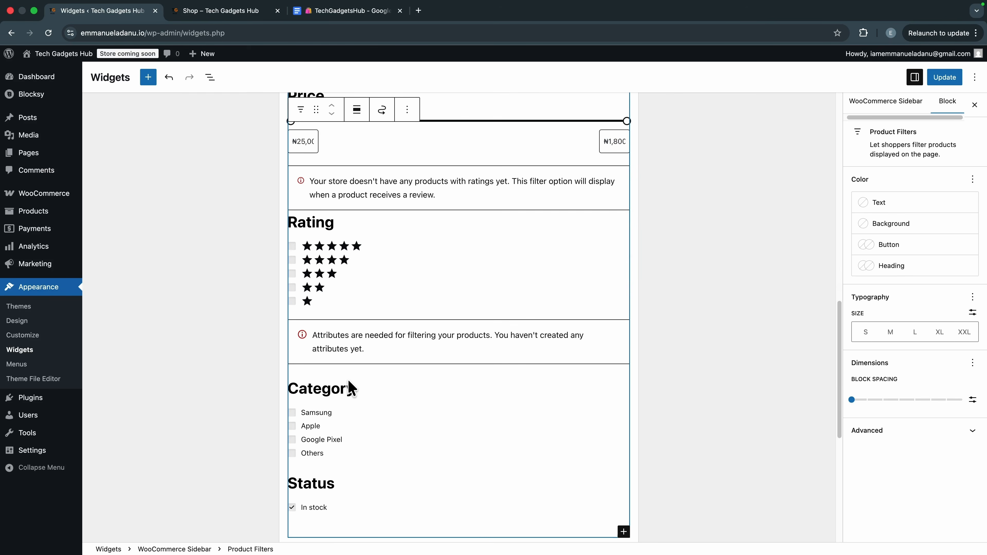
pyautogui.scroll(-2, 351, 391)
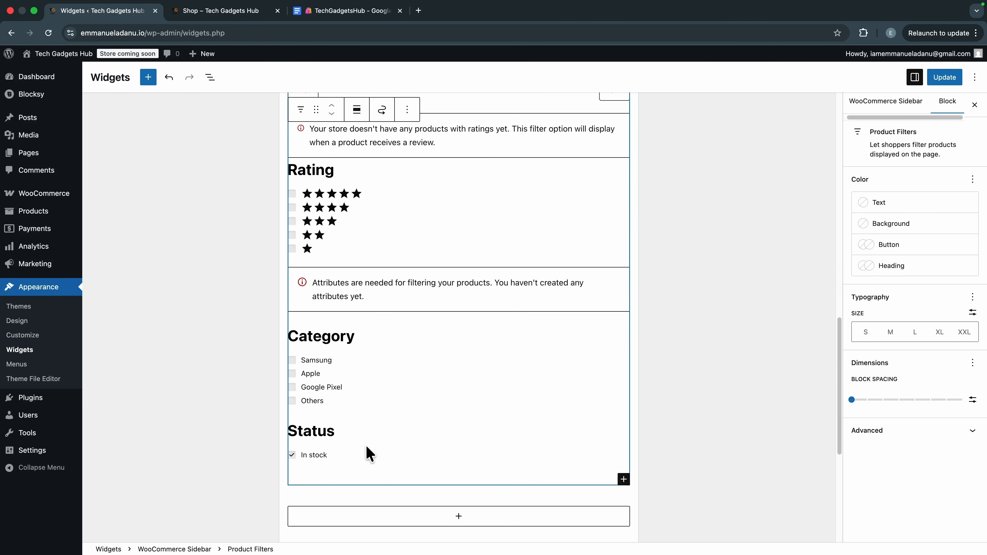
pyautogui.scroll(2, 367, 452)
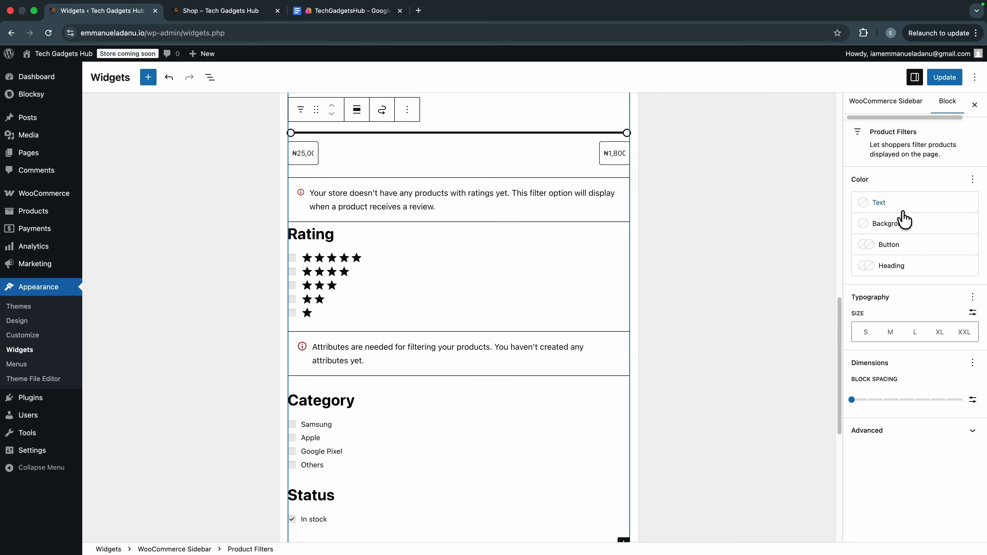
pyautogui.scroll(3, 563, 282)
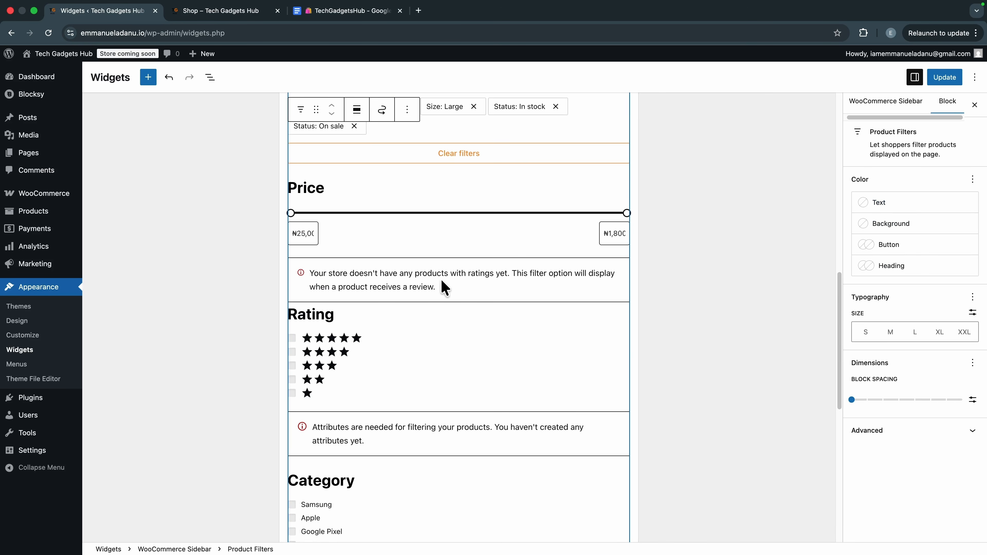
pyautogui.scroll(1, 454, 276)
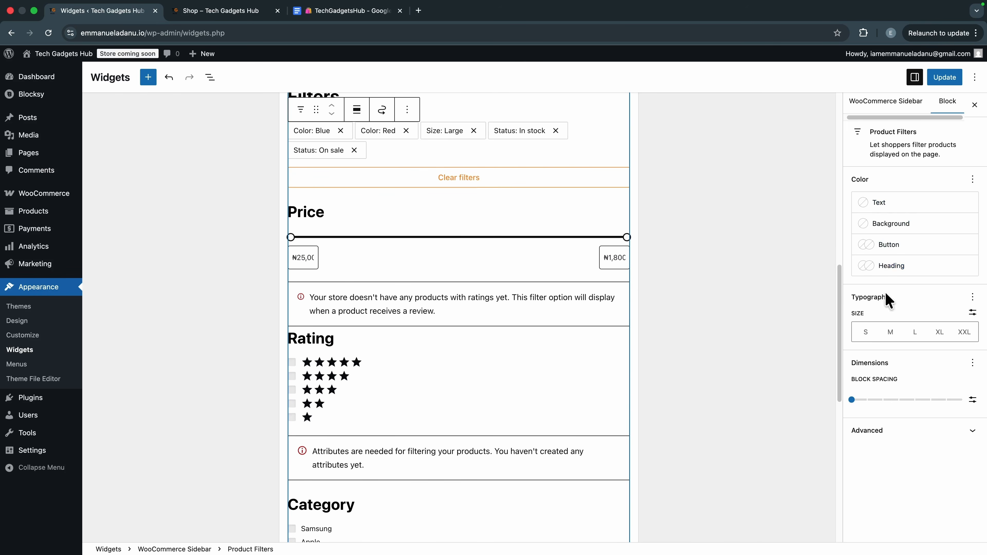
pyautogui.click(894, 432)
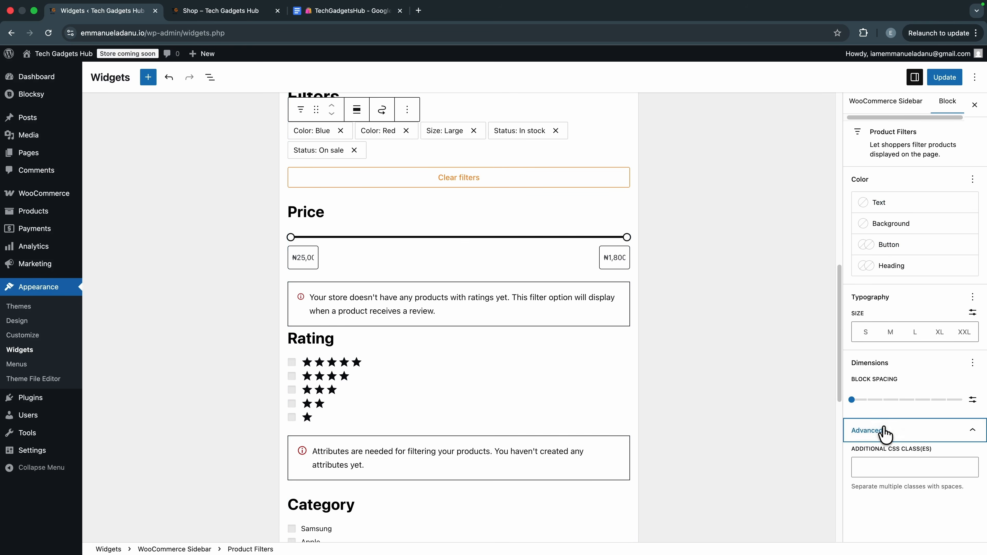
pyautogui.click(874, 430)
# Step: Set the Product Filters block's button background to the second theme color, dark orange, and save the widgets
pyautogui.click(891, 246)
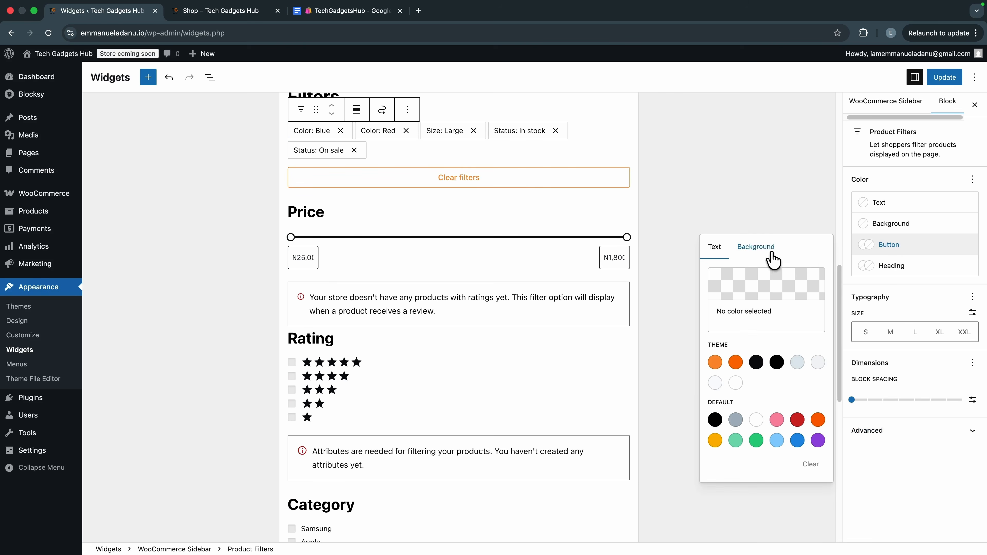
pyautogui.click(758, 249)
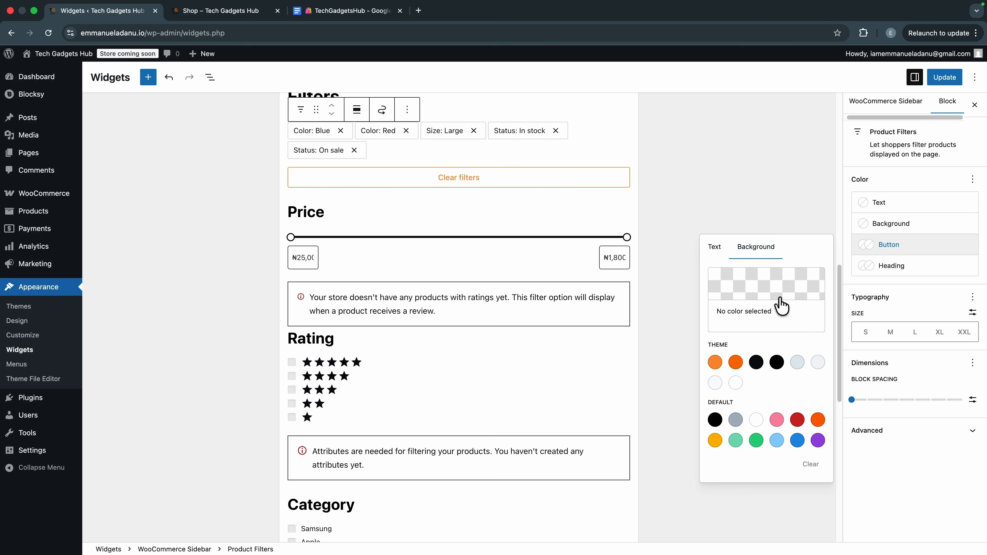
pyautogui.click(735, 363)
pyautogui.click(885, 470)
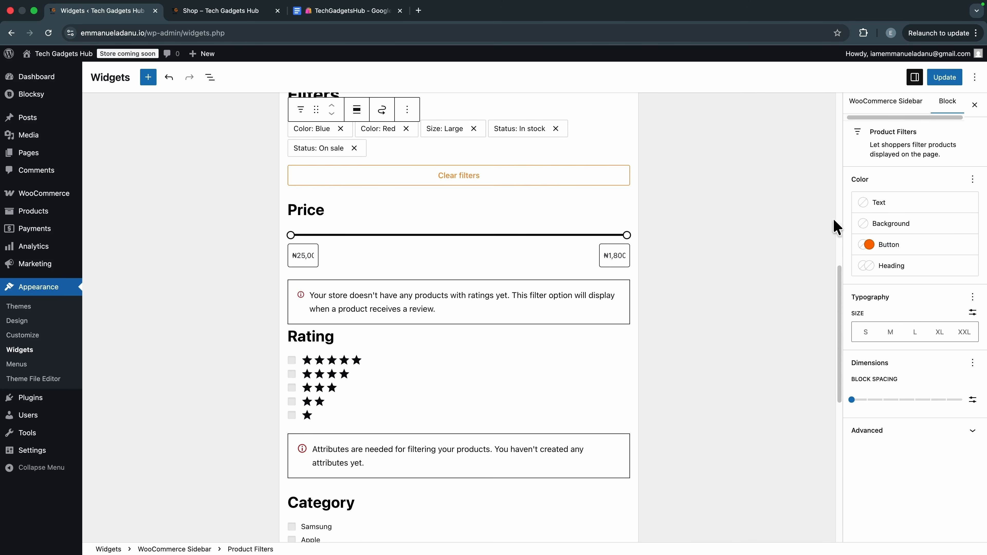
pyautogui.click(943, 80)
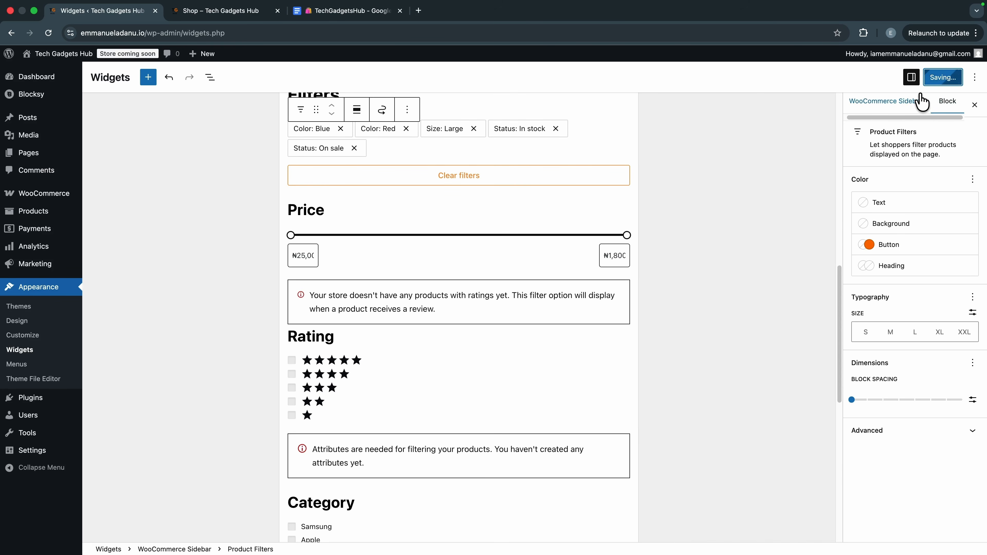
# Step: Reload the shop page and test the sidebar filters with the Samsung category and a maximum price of about ₦994,878
pyautogui.click(242, 12)
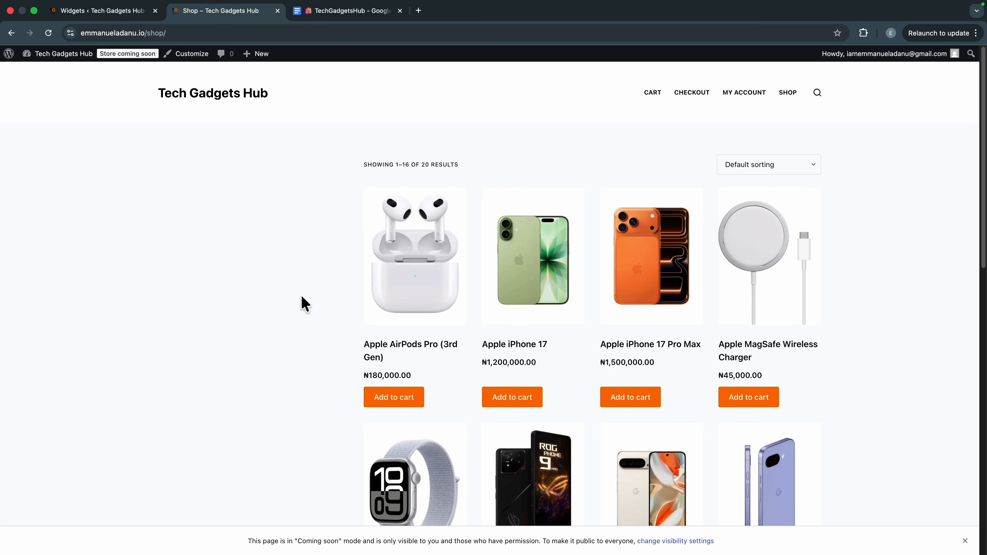
pyautogui.click(49, 33)
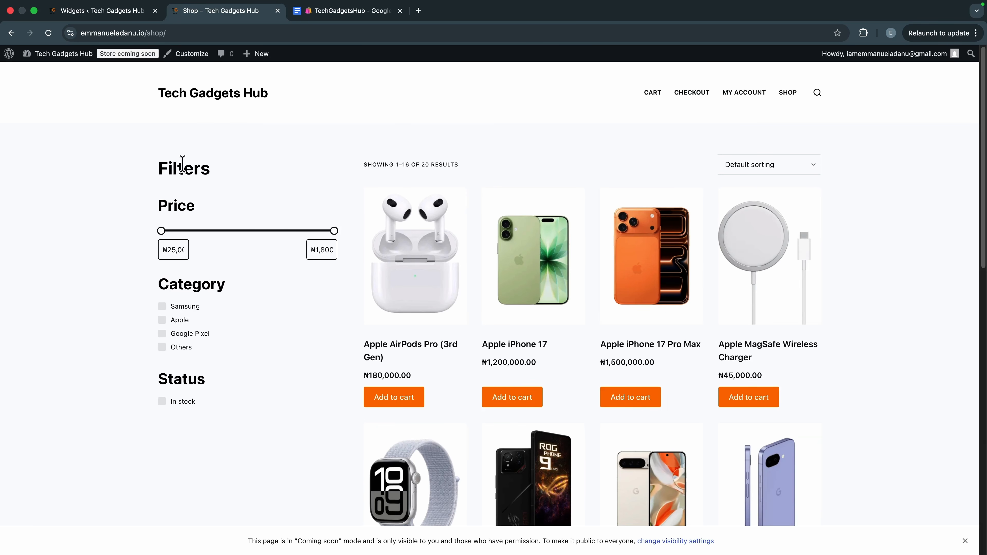
pyautogui.click(165, 307)
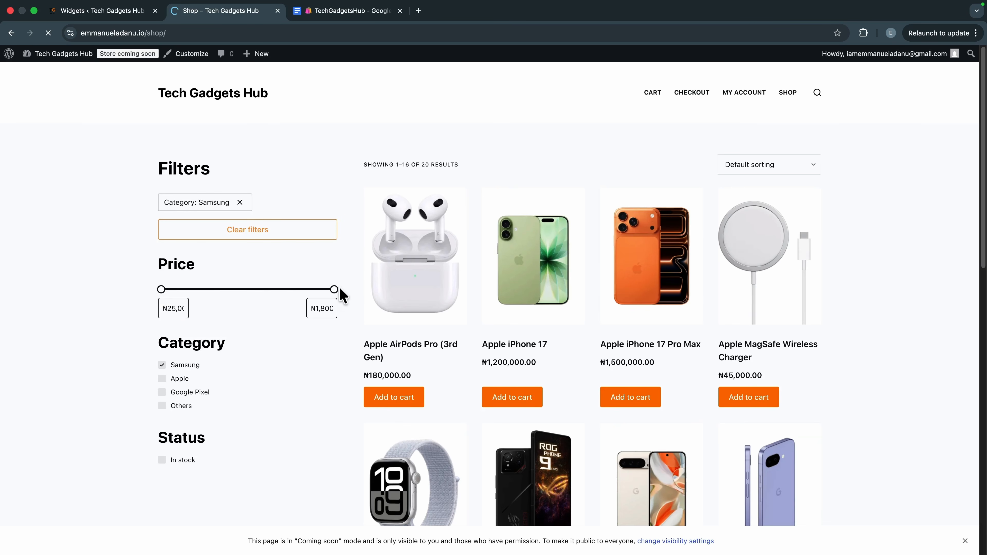
pyautogui.moveTo(335, 295); pyautogui.dragTo(258, 311)
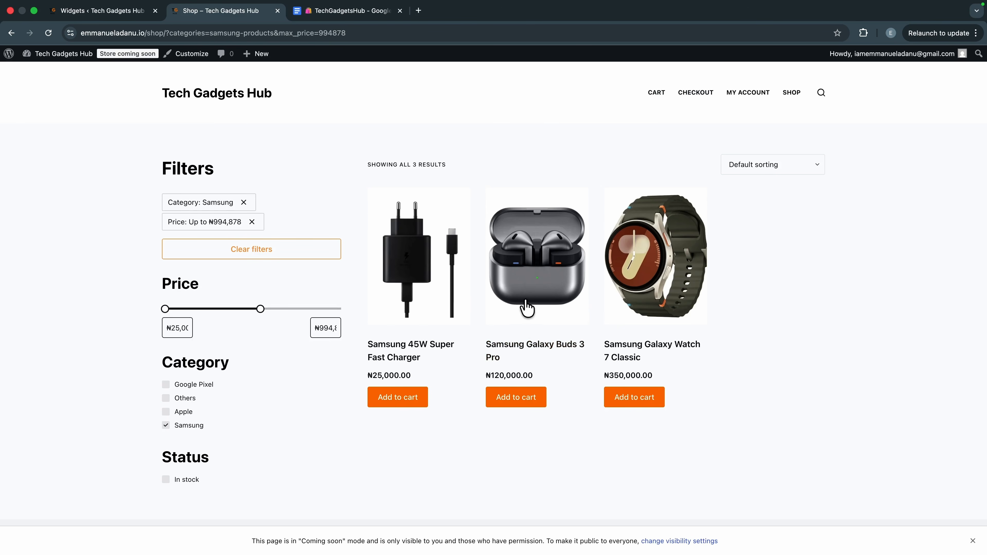
# Step: Remove the category and price filters on the shop page and look over the full product grid beside the filters
pyautogui.click(242, 202)
pyautogui.click(251, 203)
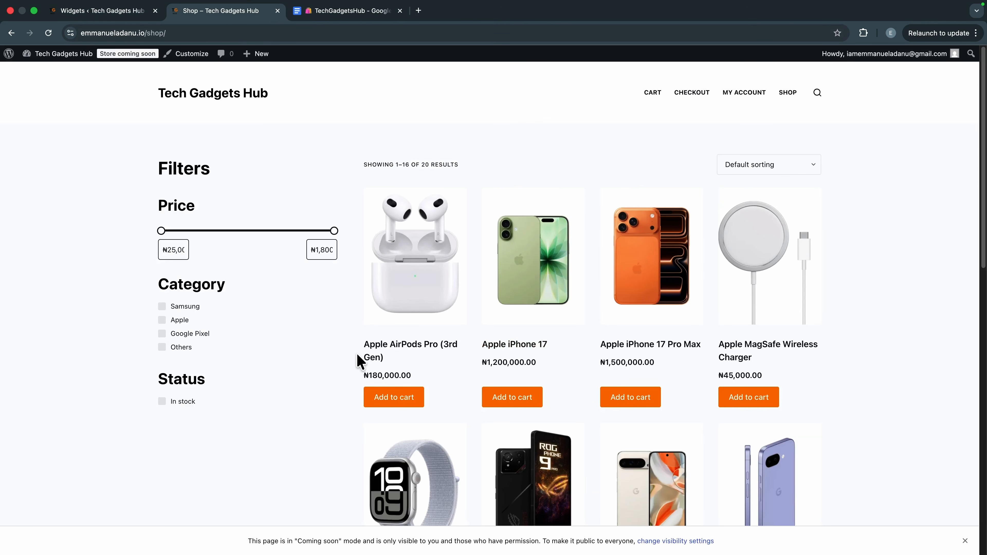
pyautogui.scroll(-3, 353, 354)
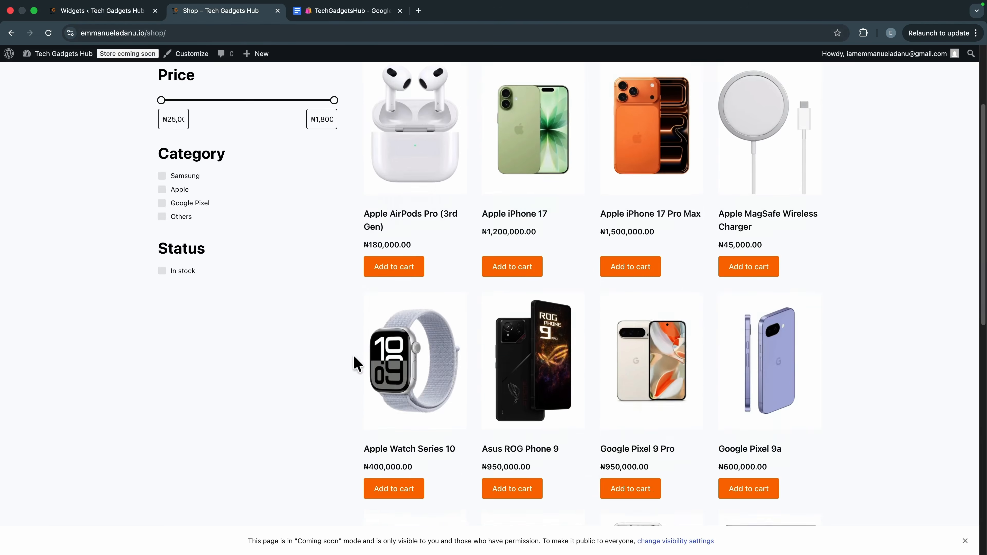
pyautogui.scroll(3, 263, 264)
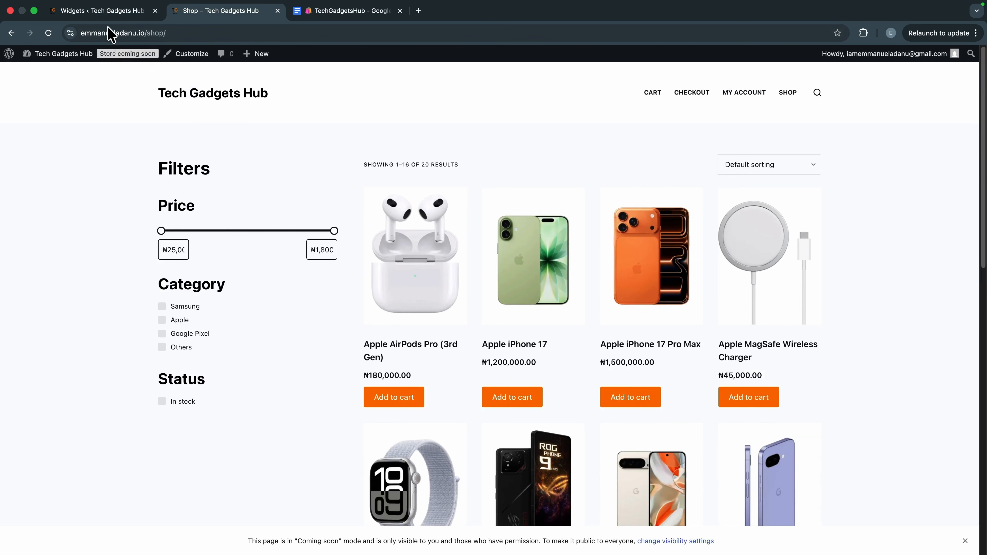
# Step: Return to the Widgets editor and add a Products list widget below the Product Filters block in the WooCommerce Sidebar
pyautogui.click(109, 14)
pyautogui.scroll(-6, 443, 401)
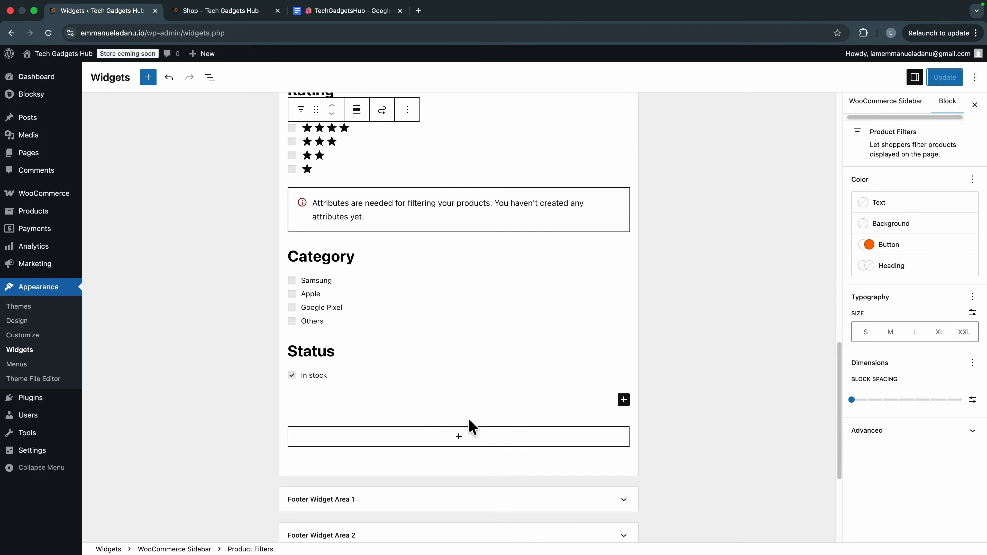
pyautogui.click(466, 438)
pyautogui.write('products')
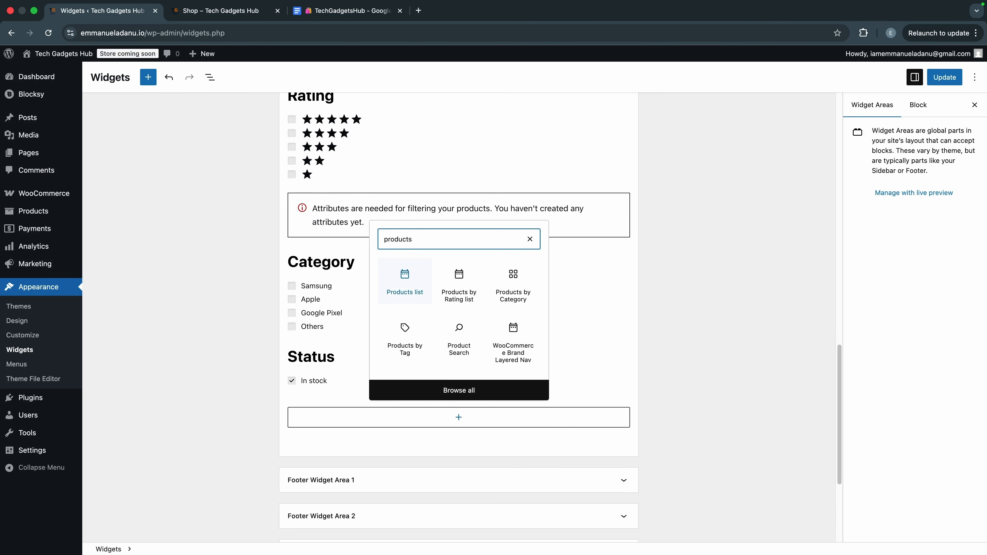
pyautogui.click(406, 280)
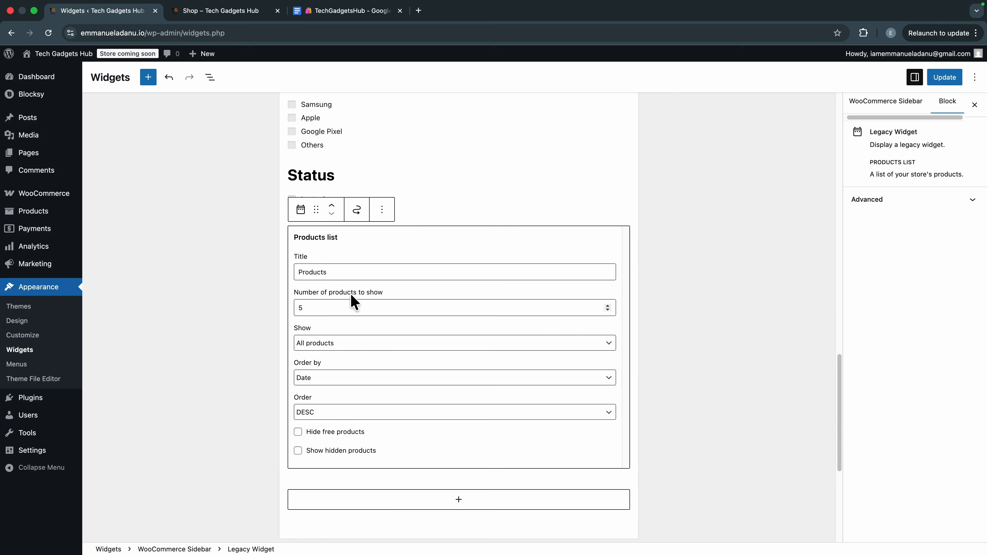
# Step: Title the Products list widget "Featured Products", show only featured products in Random order, and save the widgets
pyautogui.write('Featured')
pyautogui.click(346, 346)
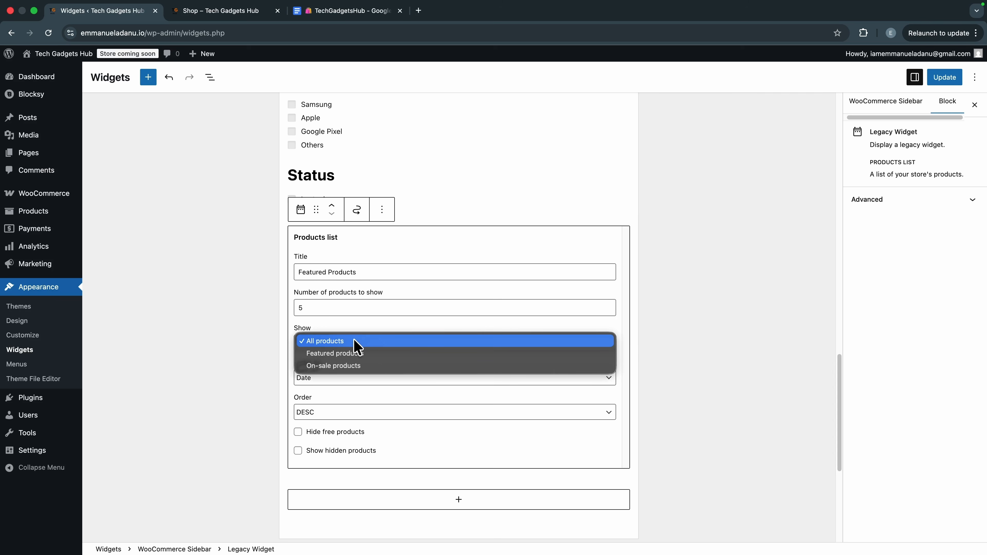
pyautogui.click(326, 354)
pyautogui.click(323, 378)
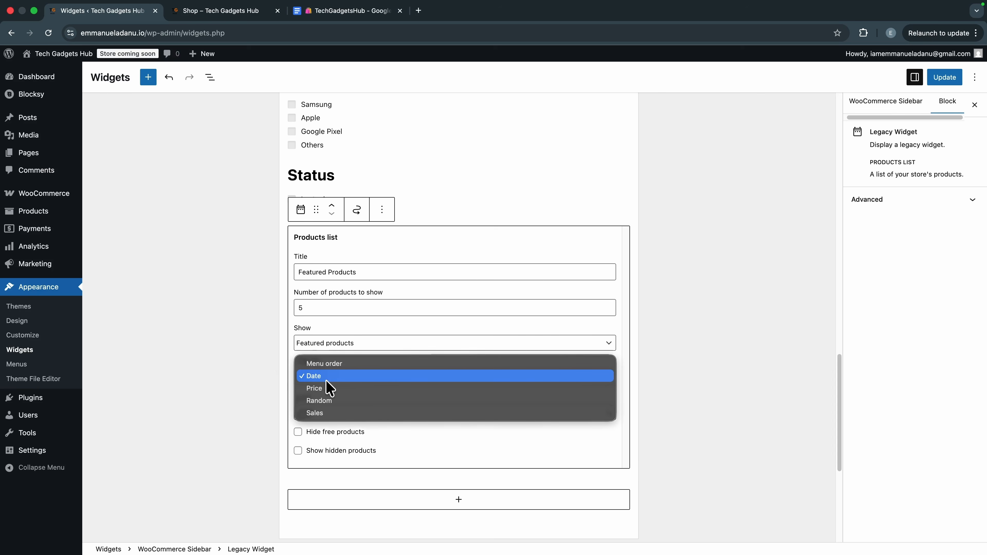
pyautogui.click(326, 401)
pyautogui.scroll(-3, 473, 521)
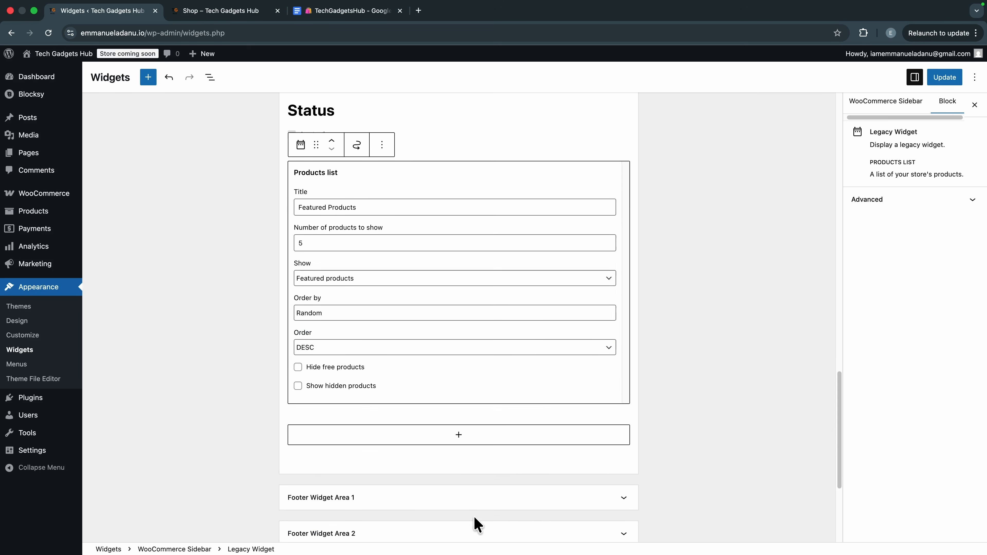
pyautogui.click(934, 80)
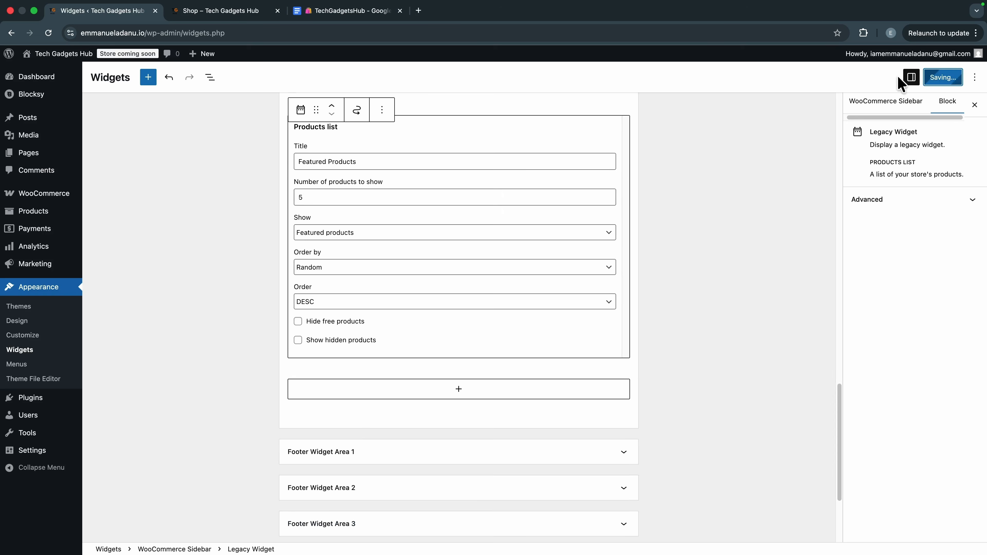
# Step: Reload the shop page to check the sidebar for the Featured Products list, and return to the Widgets editor
pyautogui.click(258, 16)
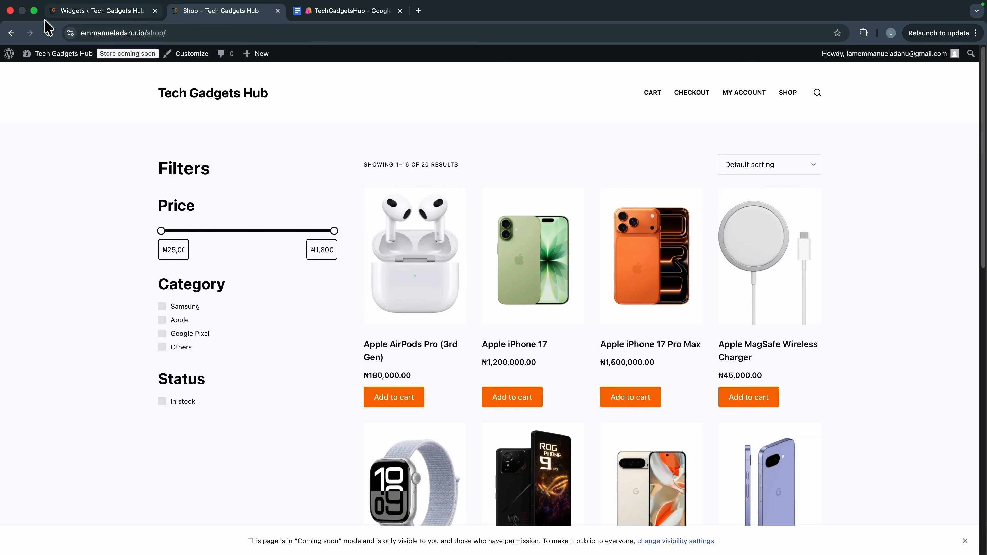
pyautogui.click(48, 33)
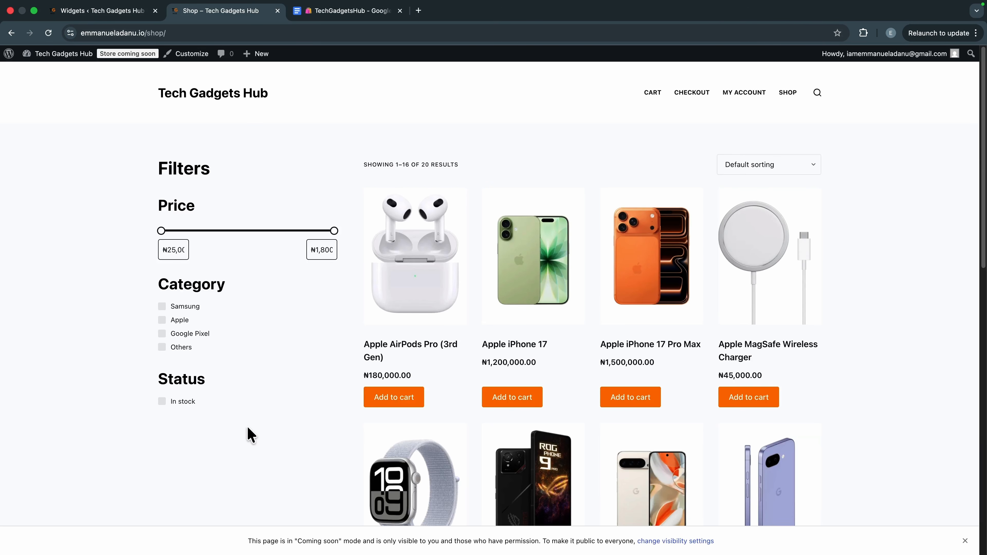
pyautogui.click(113, 11)
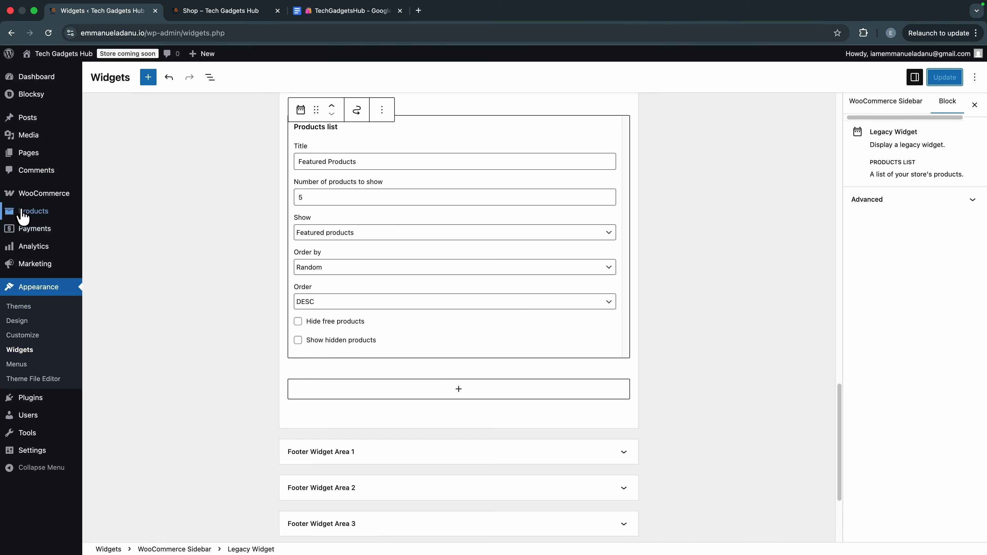
# Step: Mark the products Apple iPhone 17 Pro Max, Samsung Galaxy S25 Ultra, Google Pixel 9a, Galaxy Z Fold 7 and Galaxy Z Flip 7 as featured
pyautogui.moveTo(22, 213)
pyautogui.click(112, 215)
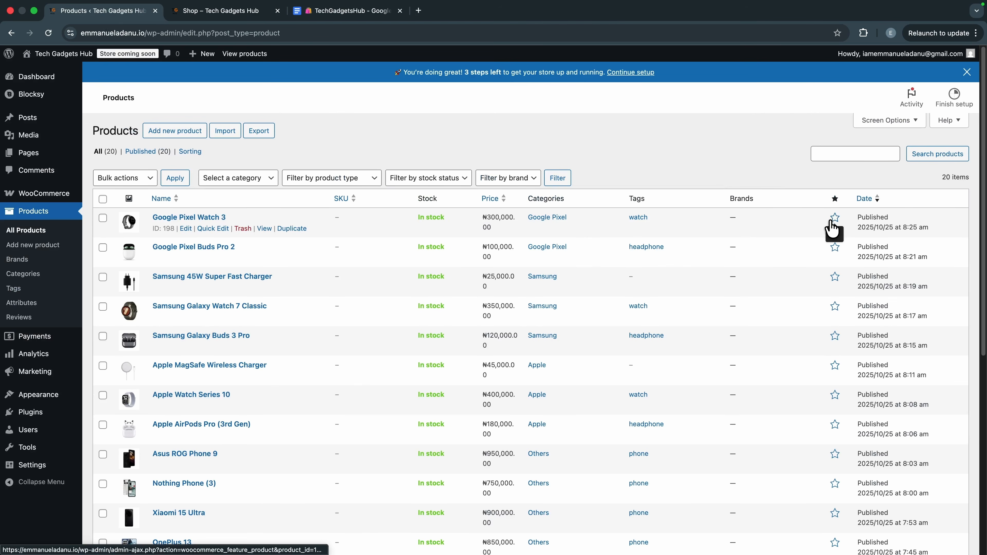
pyautogui.scroll(-8, 776, 273)
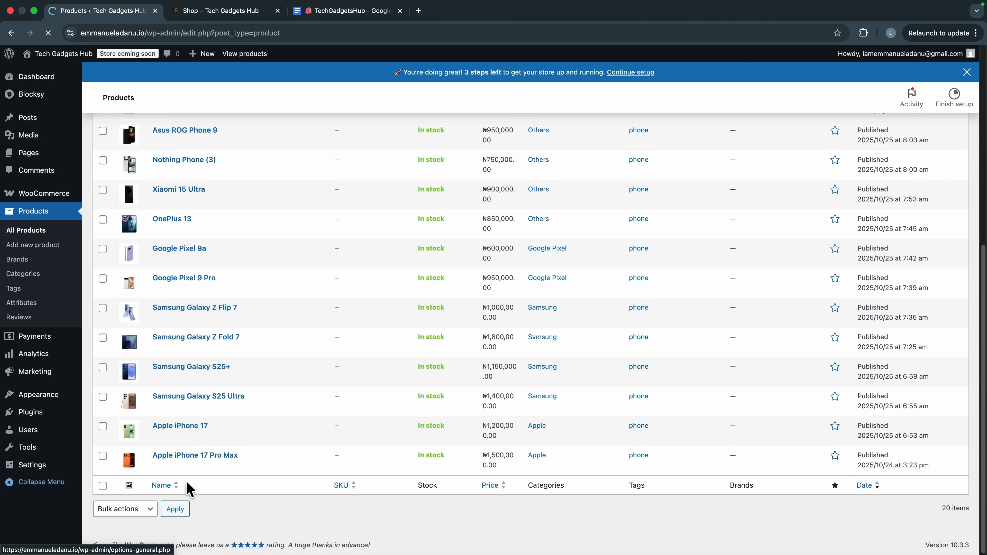
pyautogui.click(262, 438)
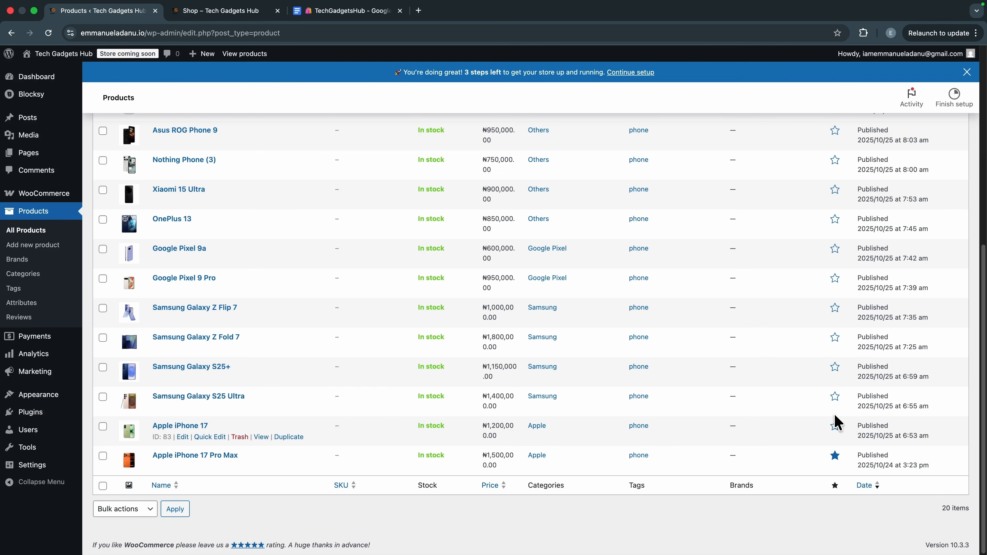
pyautogui.click(835, 400)
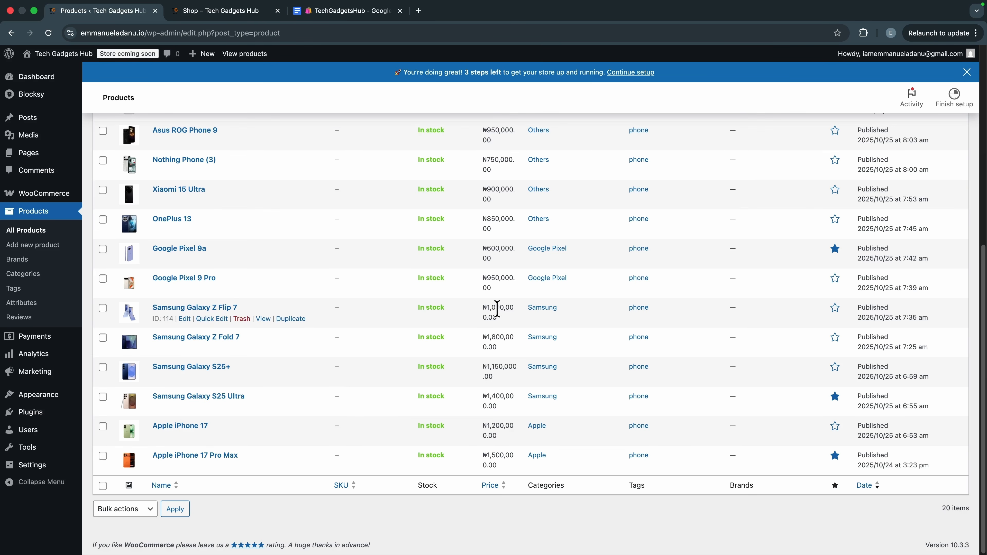
pyautogui.click(835, 337)
pyautogui.click(835, 308)
# Step: Reload the shop page and examine the Featured Products list in the sidebar and its random order beside the product grid
pyautogui.click(220, 12)
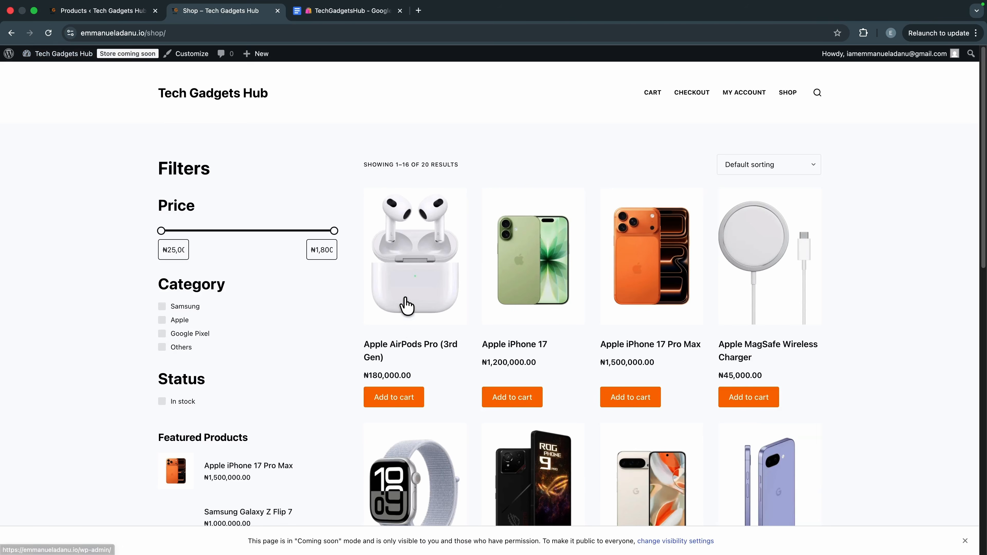
pyautogui.scroll(-4, 227, 398)
pyautogui.scroll(-3, 227, 331)
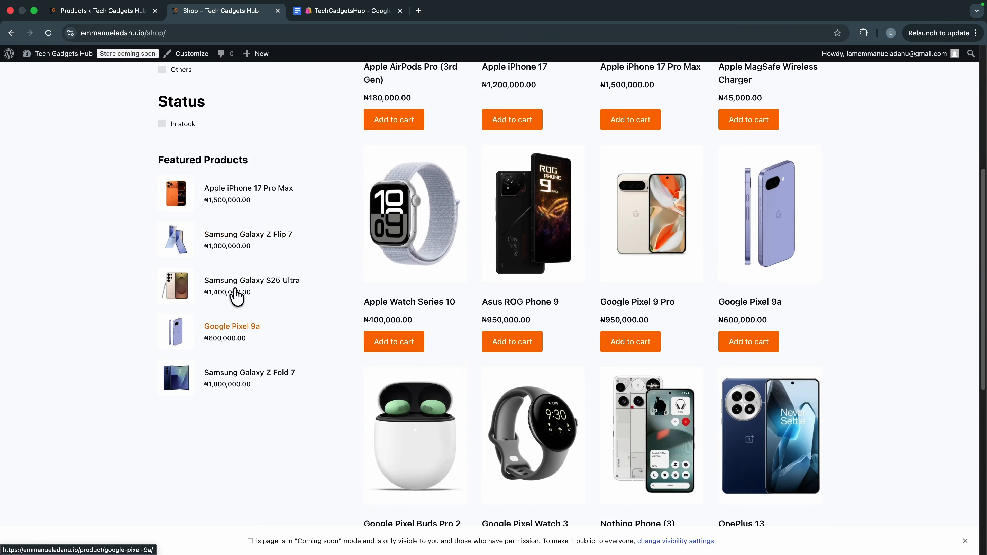
pyautogui.scroll(2, 222, 350)
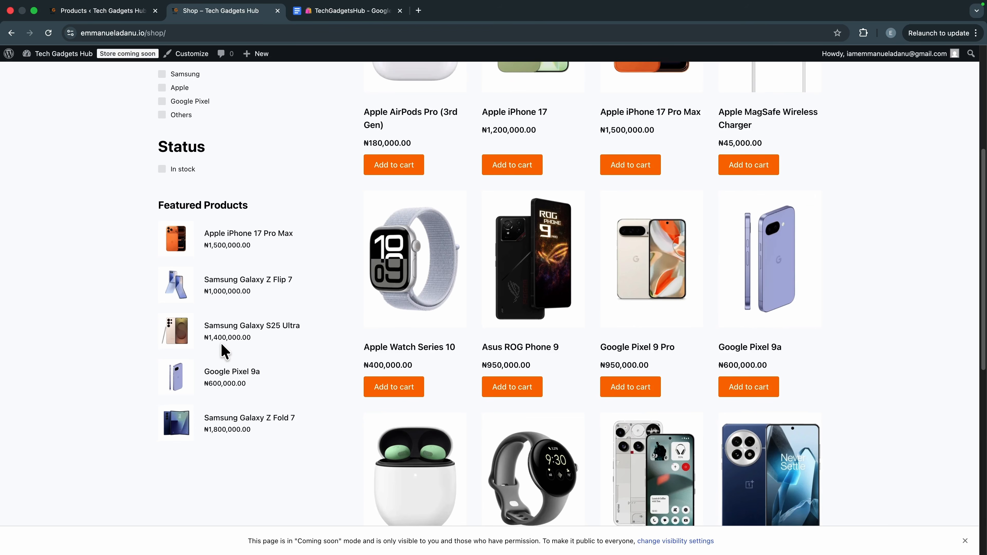
pyautogui.scroll(10, 830, 428)
pyautogui.scroll(-15, 835, 427)
pyautogui.scroll(15, 835, 424)
pyautogui.scroll(2, 836, 421)
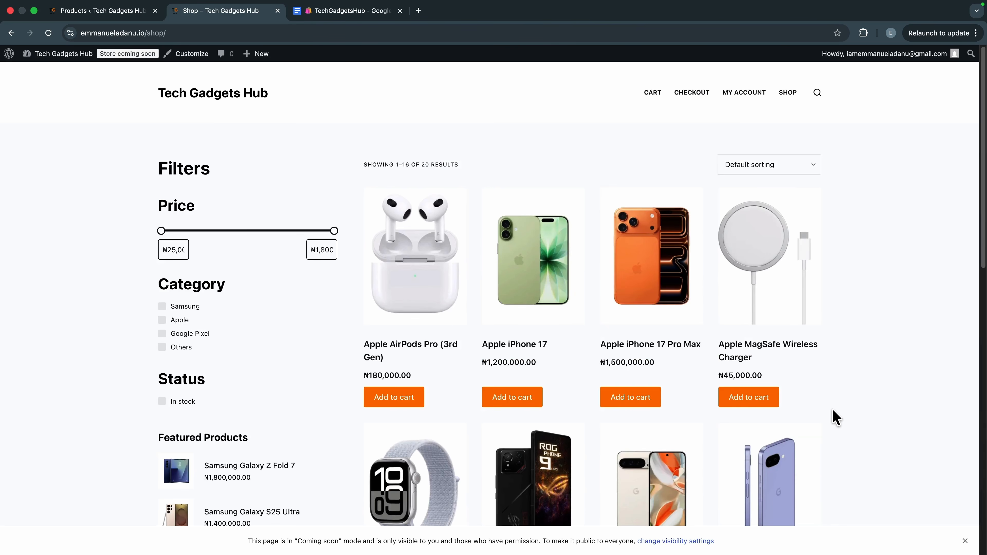
# Step: Open the Apple AirPods Pro (3rd Gen) product page and view its second gallery image
pyautogui.click(397, 276)
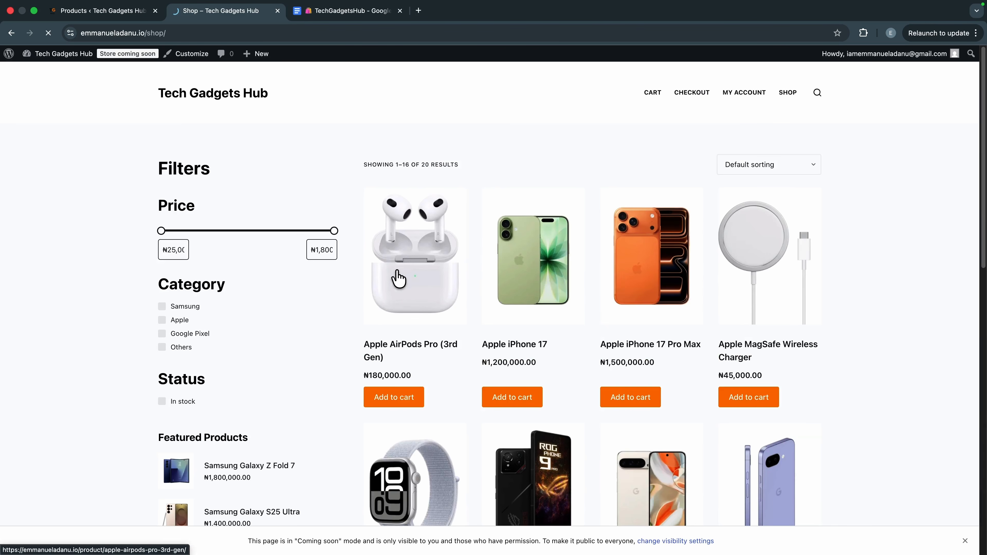
pyautogui.scroll(-5, 645, 290)
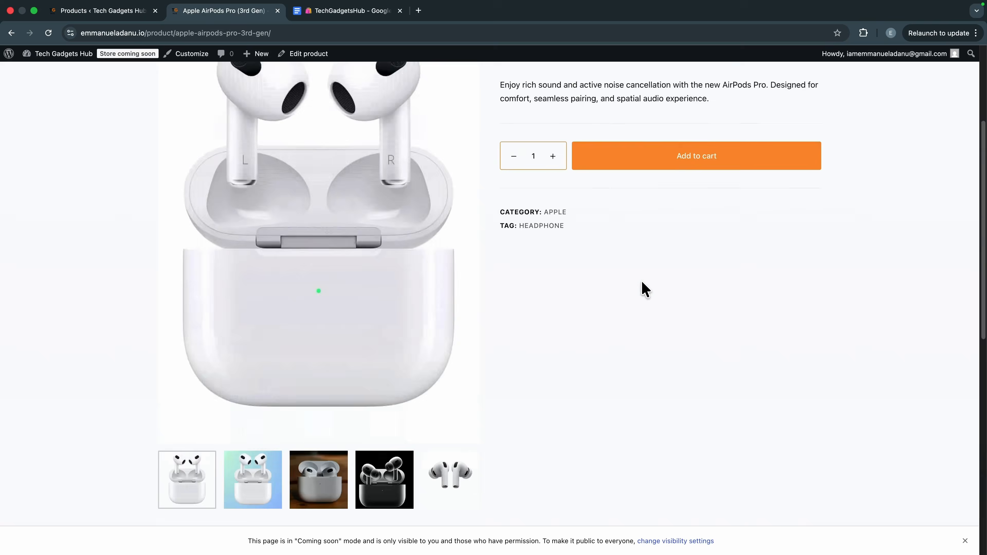
pyautogui.scroll(-9, 608, 297)
pyautogui.click(258, 210)
pyautogui.scroll(9, 542, 296)
pyautogui.scroll(4, 656, 362)
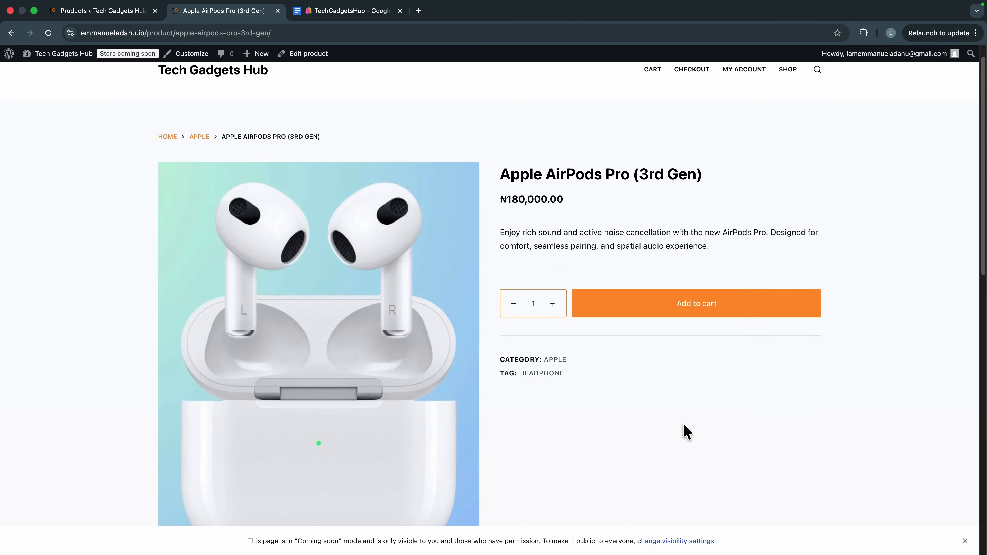
# Step: Add one Apple AirPods Pro (3rd Gen) to the cart and review the order and payment section at checkout
pyautogui.click(692, 313)
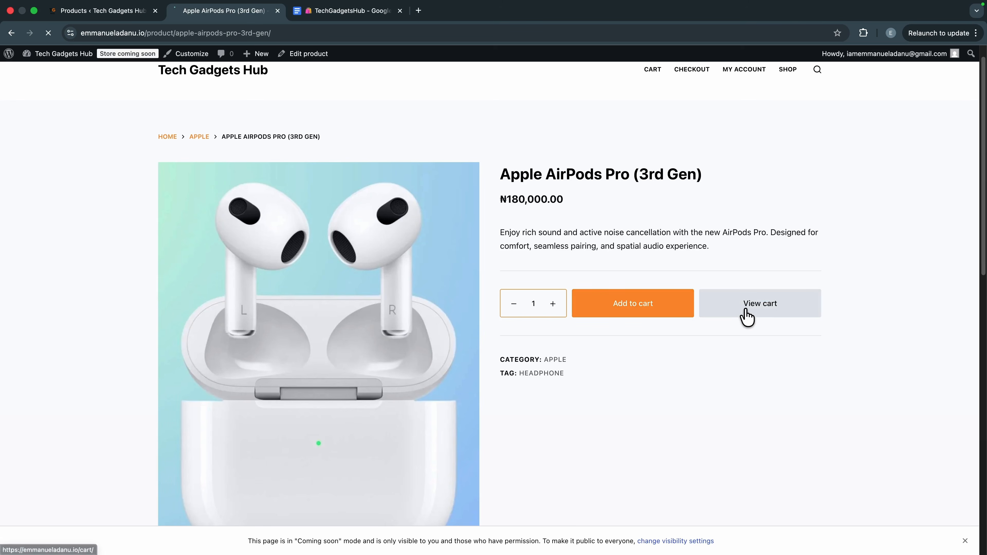
pyautogui.click(743, 312)
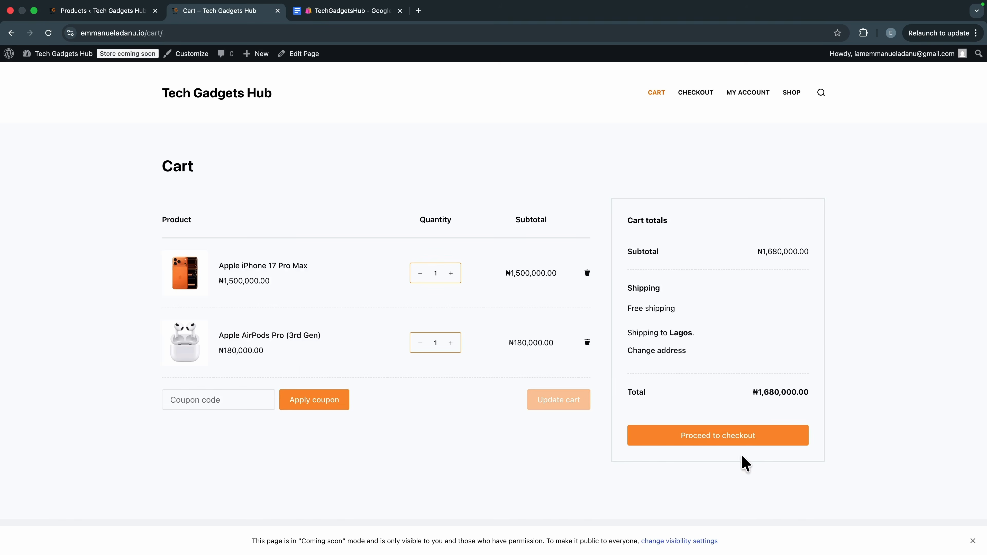
pyautogui.click(740, 443)
pyautogui.scroll(-5, 528, 249)
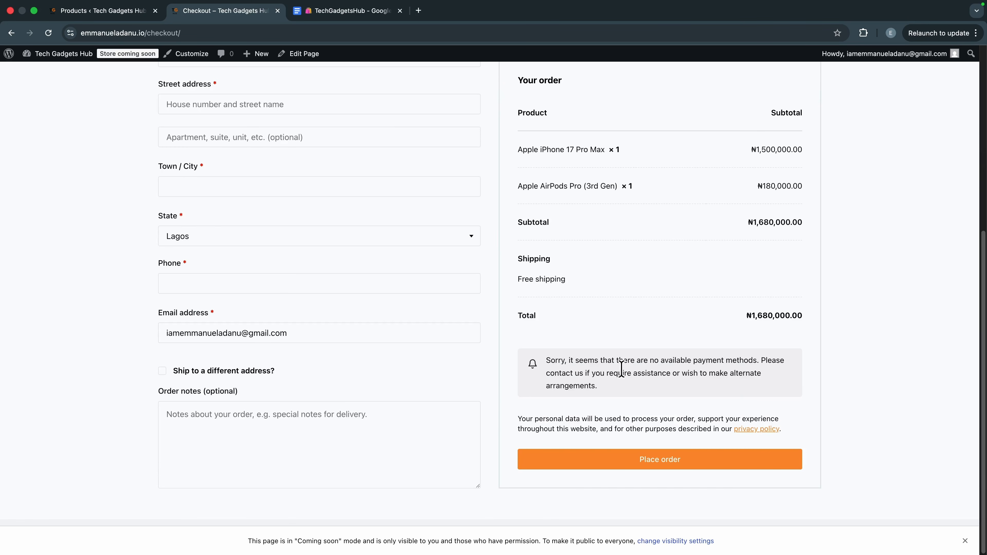
pyautogui.moveTo(568, 360); pyautogui.dragTo(687, 374)
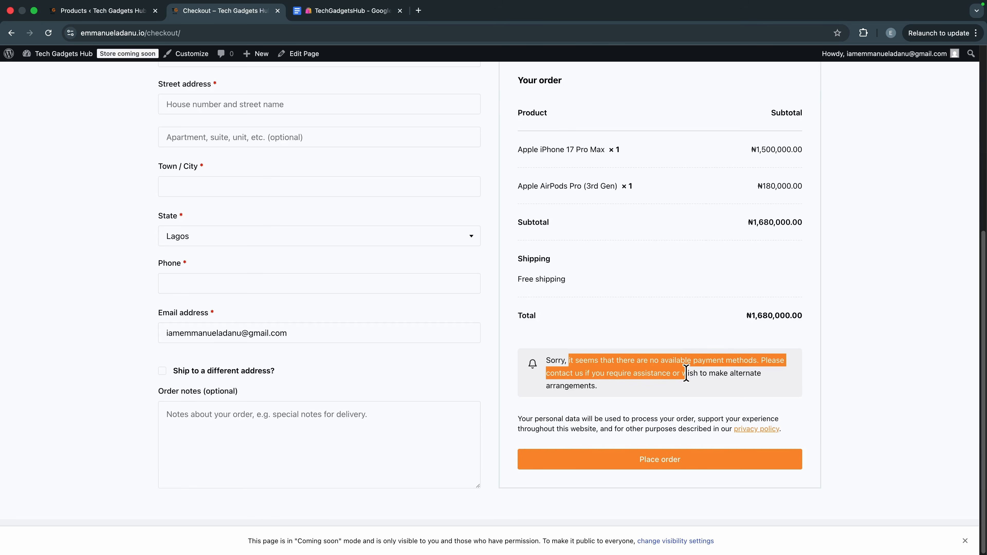
pyautogui.click(695, 384)
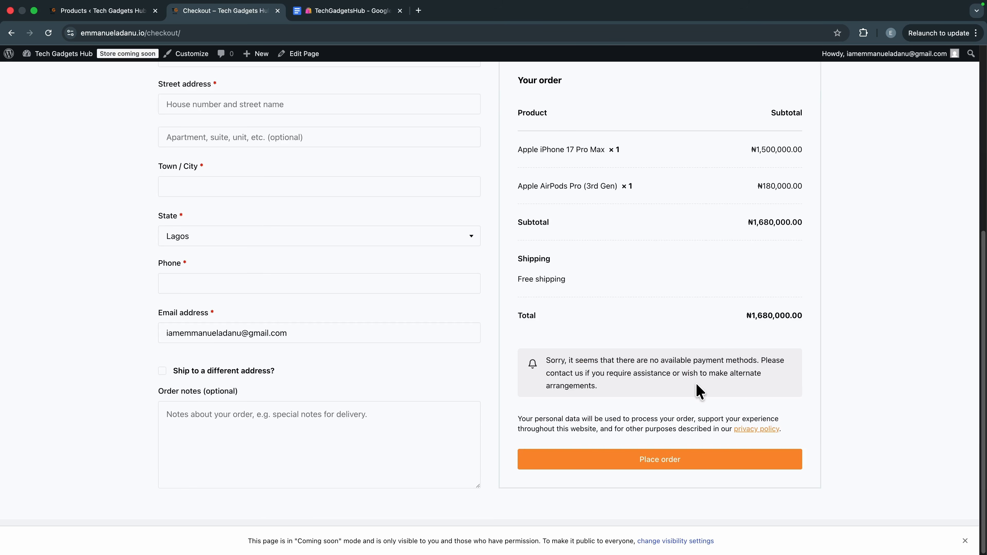
pyautogui.scroll(5, 696, 386)
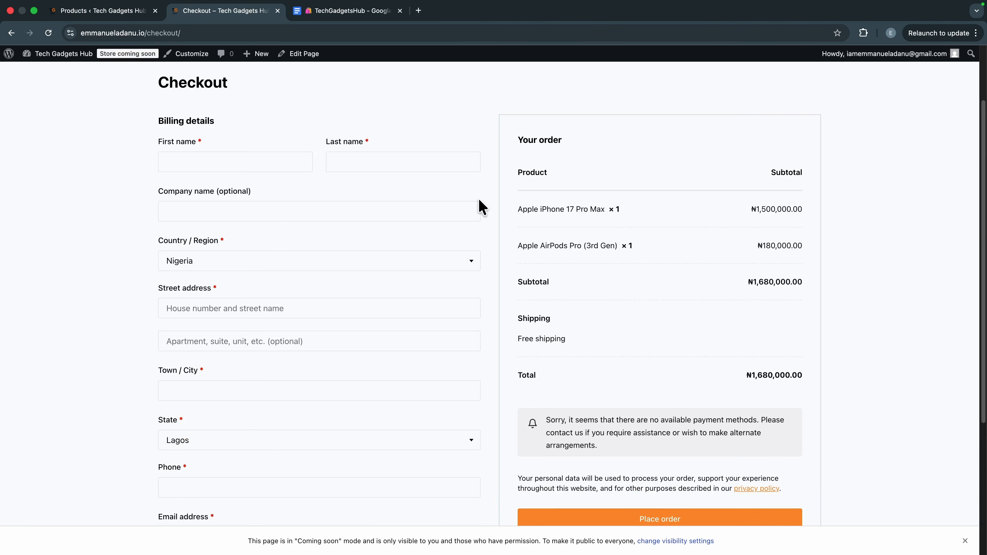
# Step: Disable the Free shipping method in the Nigeria zone of the WooCommerce shipping settings
pyautogui.click(87, 12)
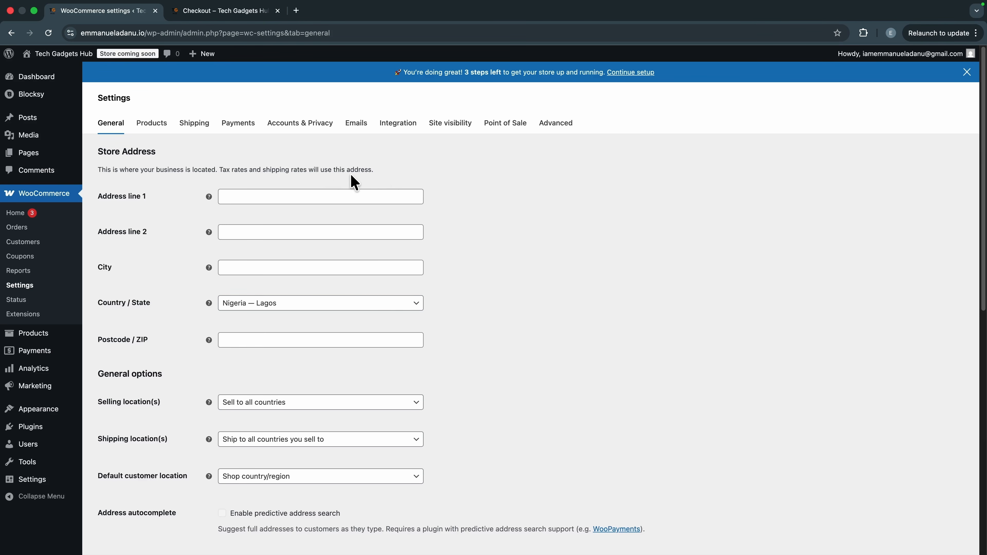
pyautogui.click(191, 127)
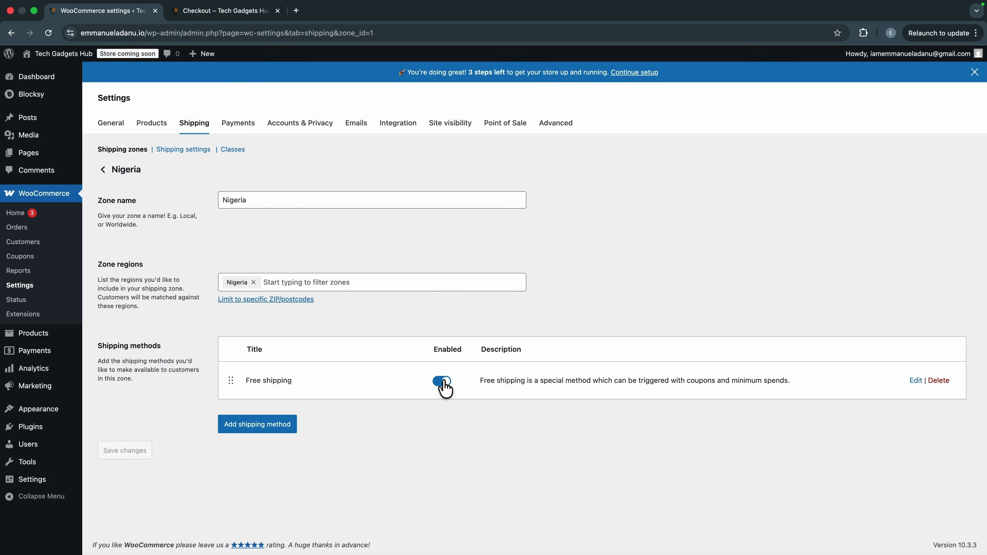
pyautogui.click(442, 381)
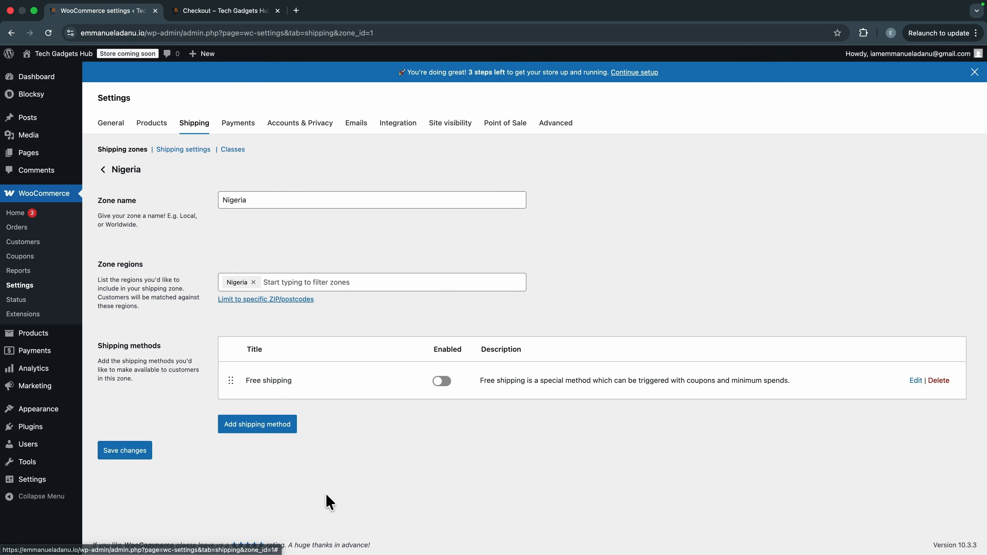
# Step: Add a flat rate shipping method named Delivery Fee with a cost of 10000 to the Nigeria zone
pyautogui.click(268, 428)
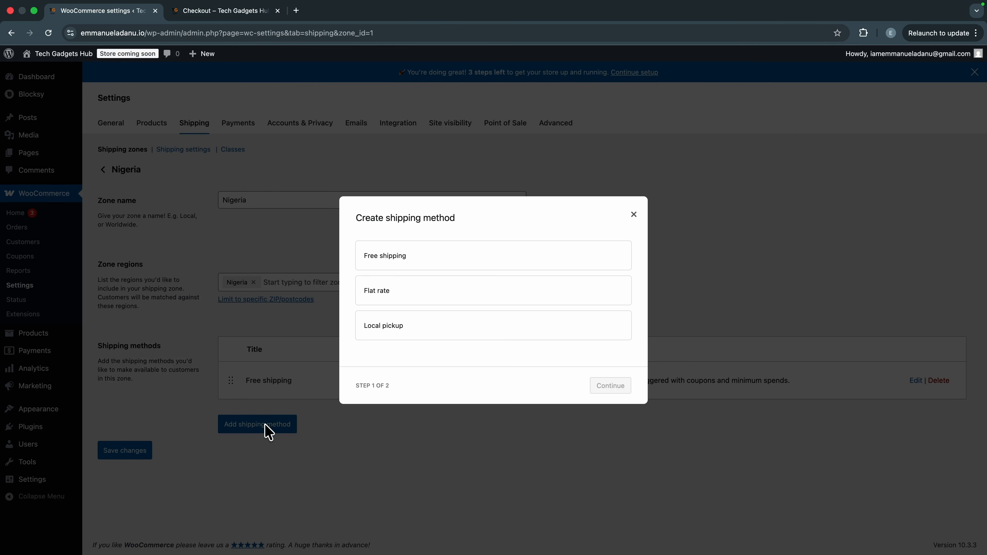
pyautogui.click(390, 294)
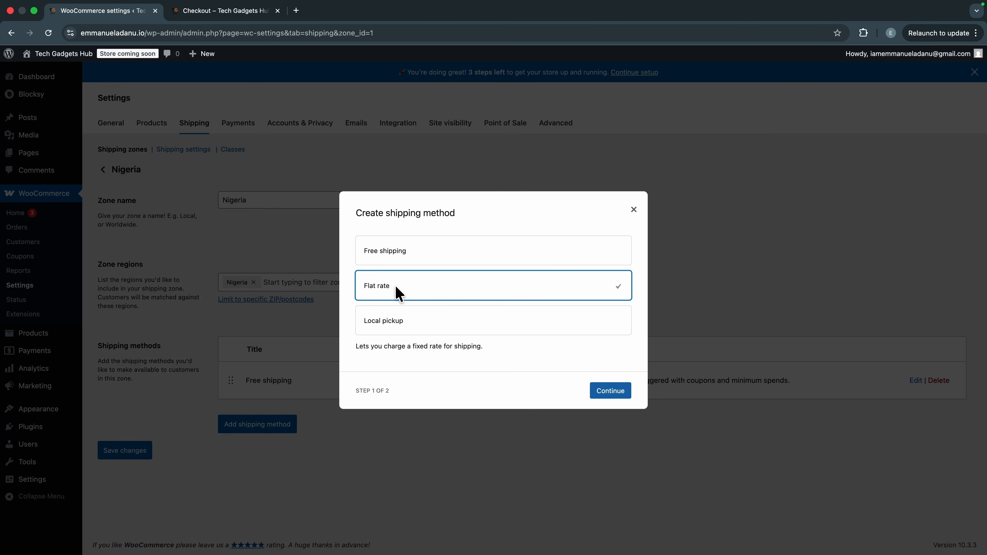
pyautogui.click(405, 320)
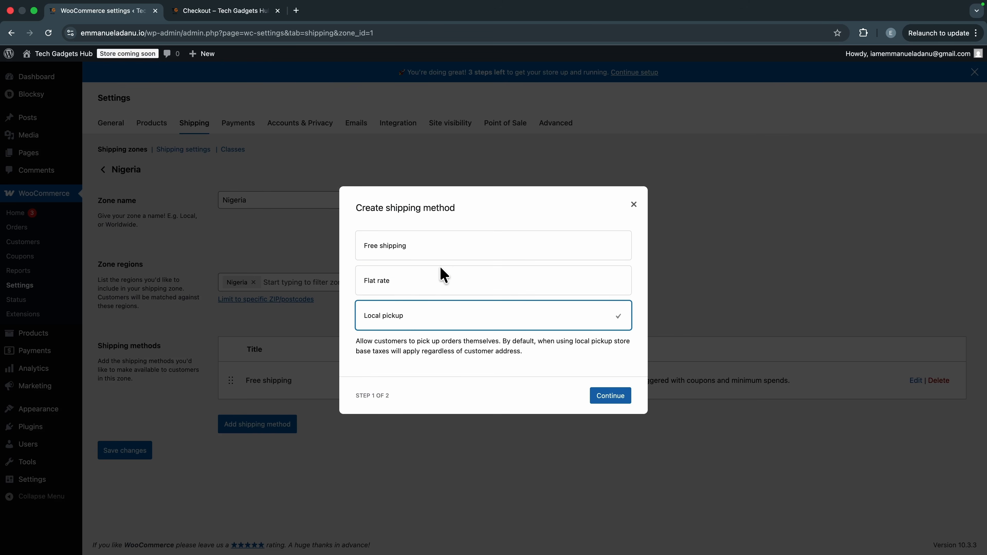
pyautogui.click(416, 284)
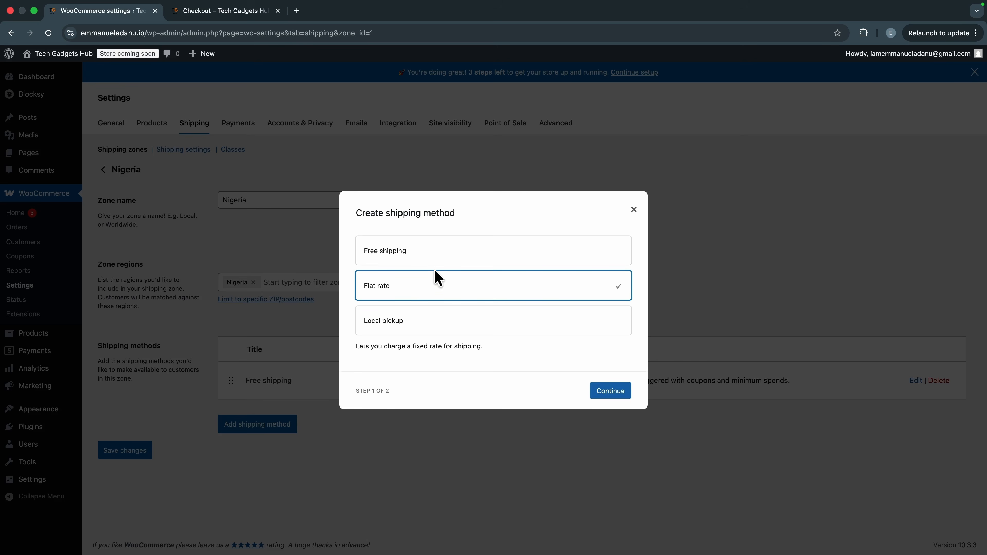
pyautogui.click(607, 396)
pyautogui.tripleClick(376, 240)
pyautogui.write('Delivery Fee')
pyautogui.click(418, 345)
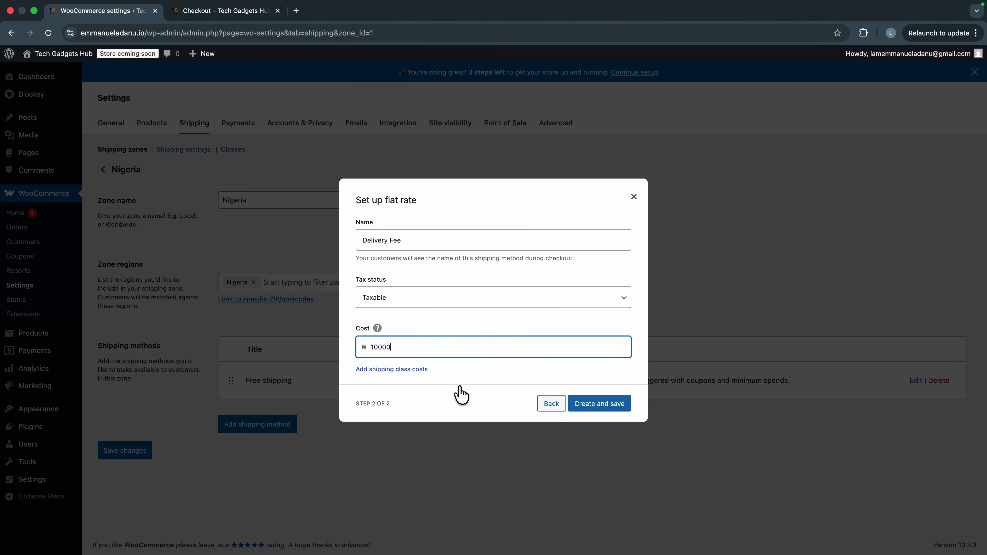
pyautogui.click(624, 411)
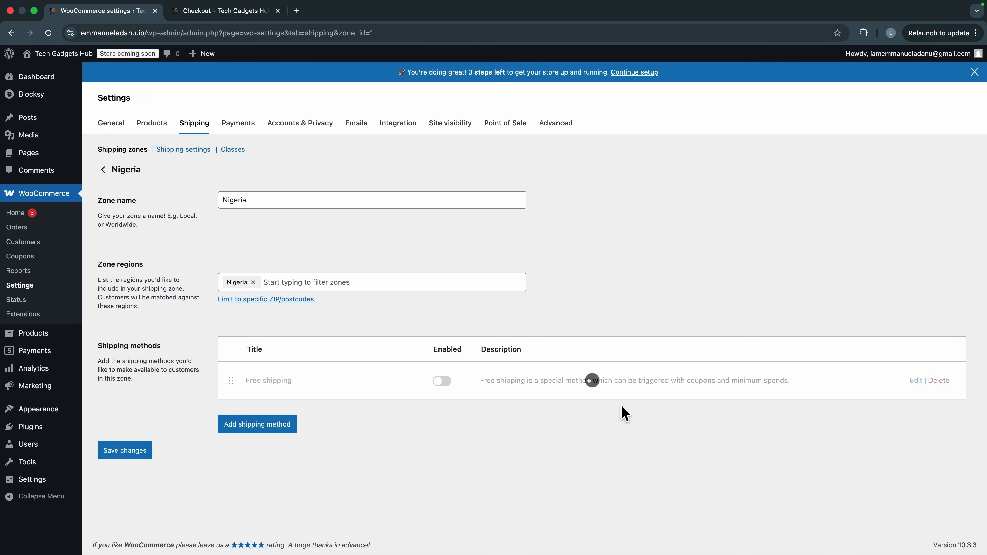
# Step: Add a new shipping zone named Lagos with Lagos, Nigeria as its only region
pyautogui.click(103, 170)
pyautogui.click(188, 180)
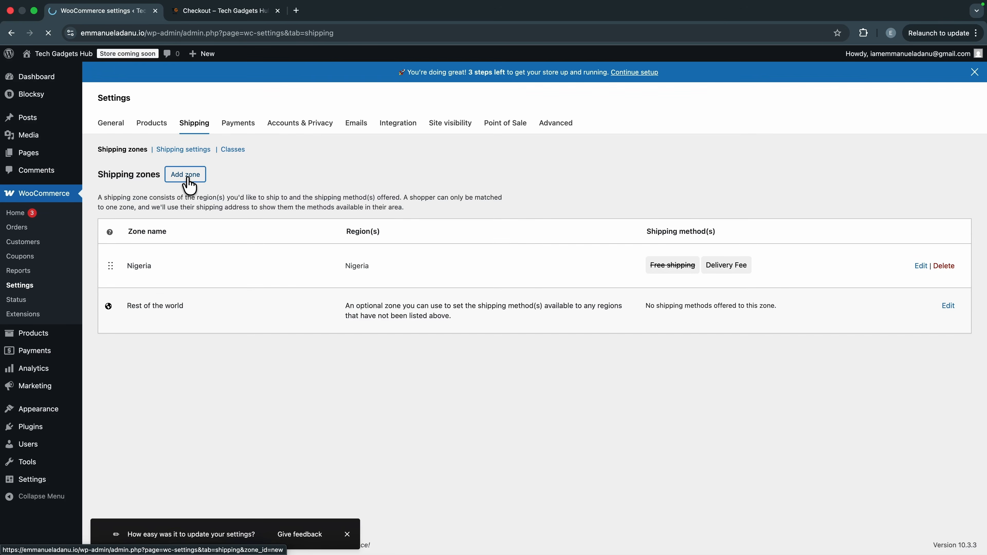
pyautogui.click(244, 201)
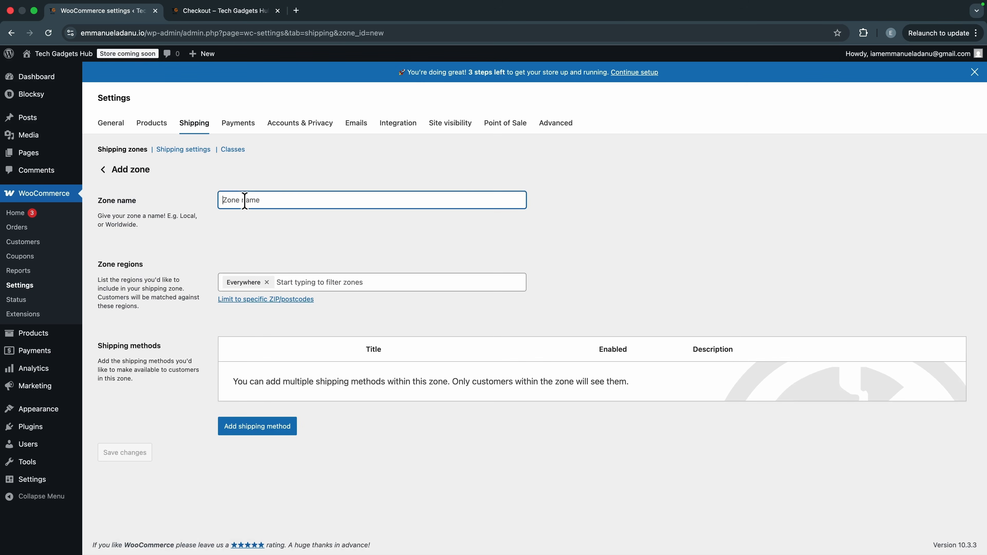
pyautogui.write('Lagos')
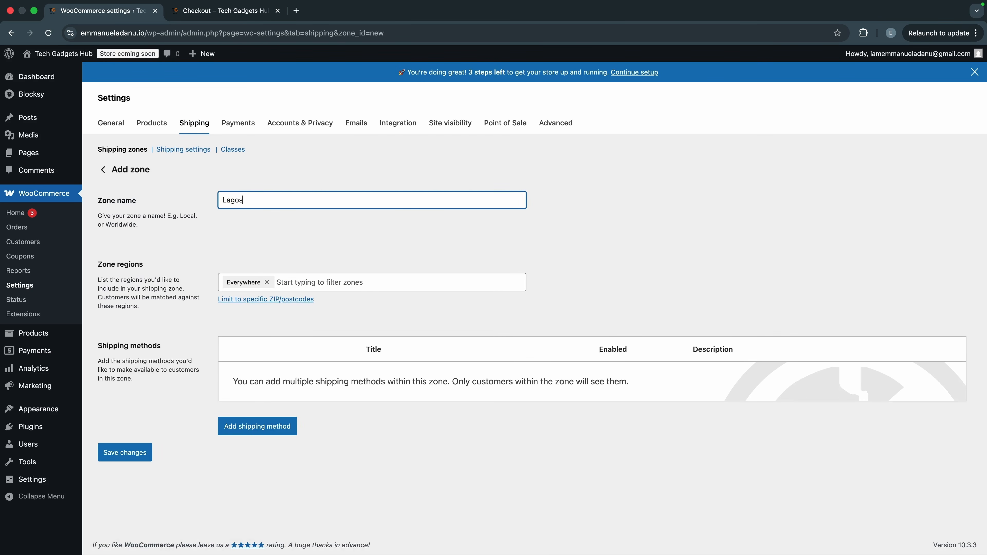
pyautogui.click(297, 282)
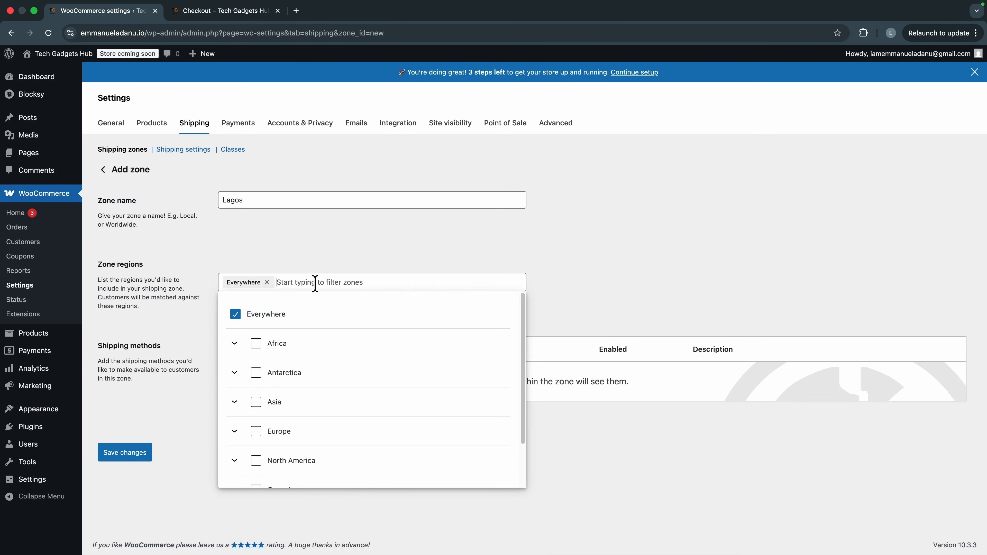
pyautogui.write('Lago')
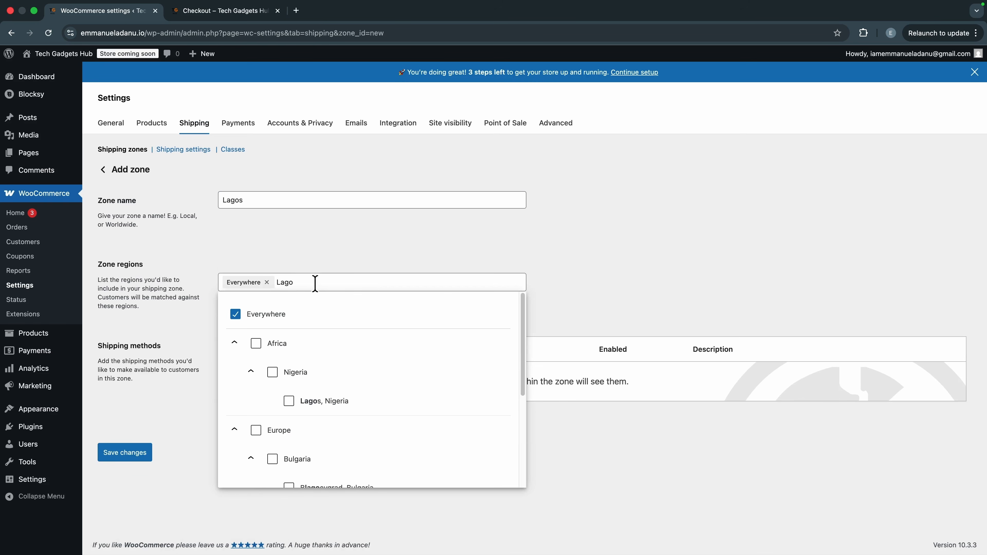
pyautogui.click(288, 402)
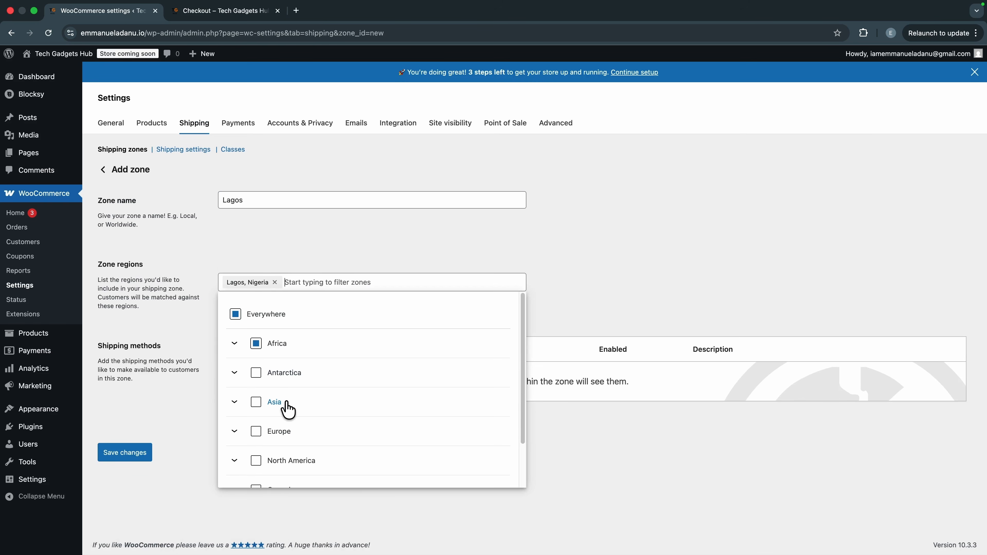
pyautogui.click(654, 488)
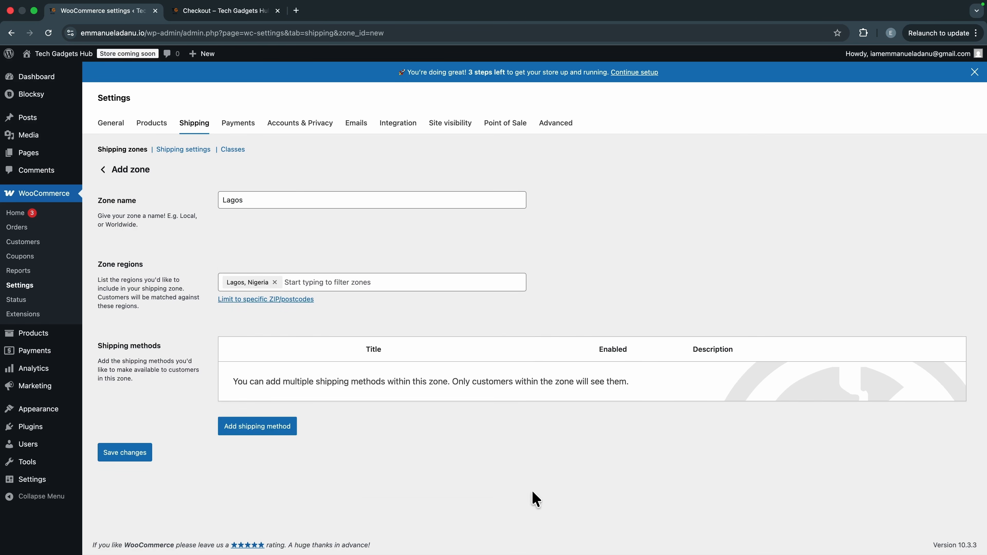
# Step: Create a Free shipping method with no requirement for the Lagos zone and return to the shipping zones overview
pyautogui.click(275, 431)
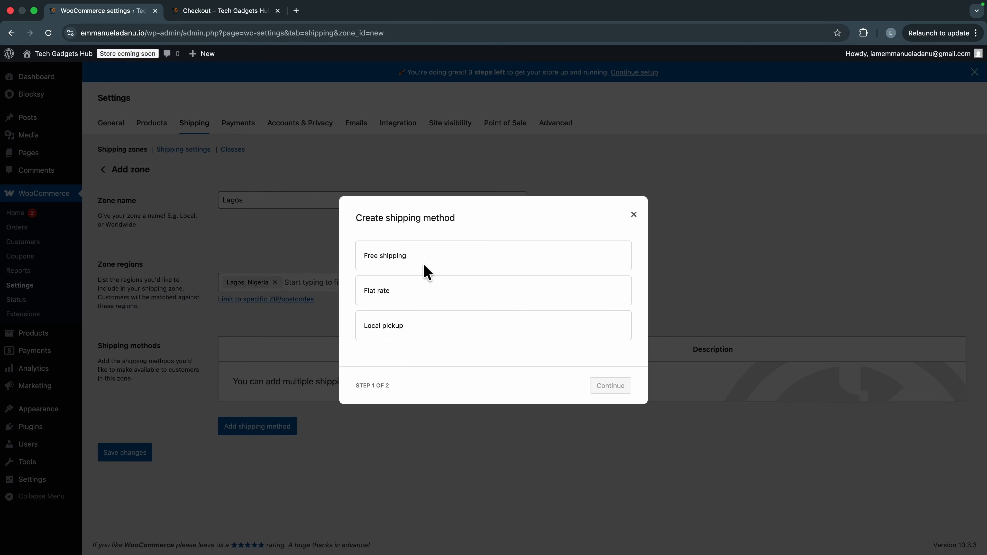
pyautogui.click(418, 256)
pyautogui.click(599, 401)
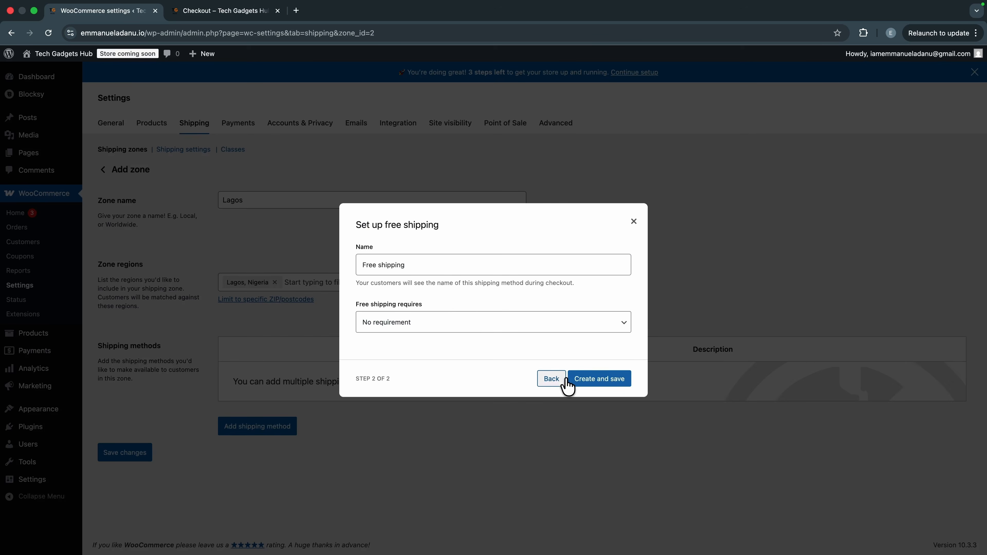
pyautogui.click(585, 380)
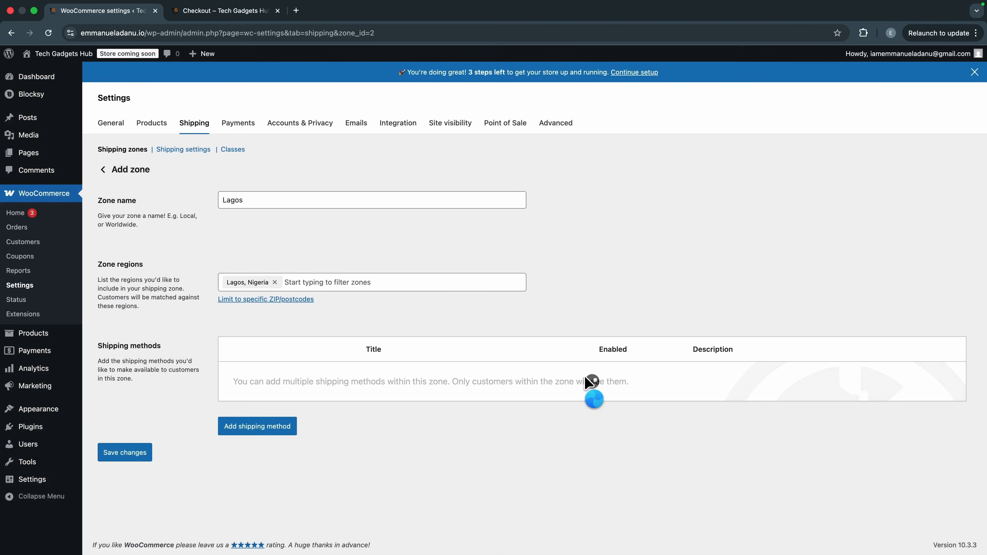
pyautogui.click(102, 170)
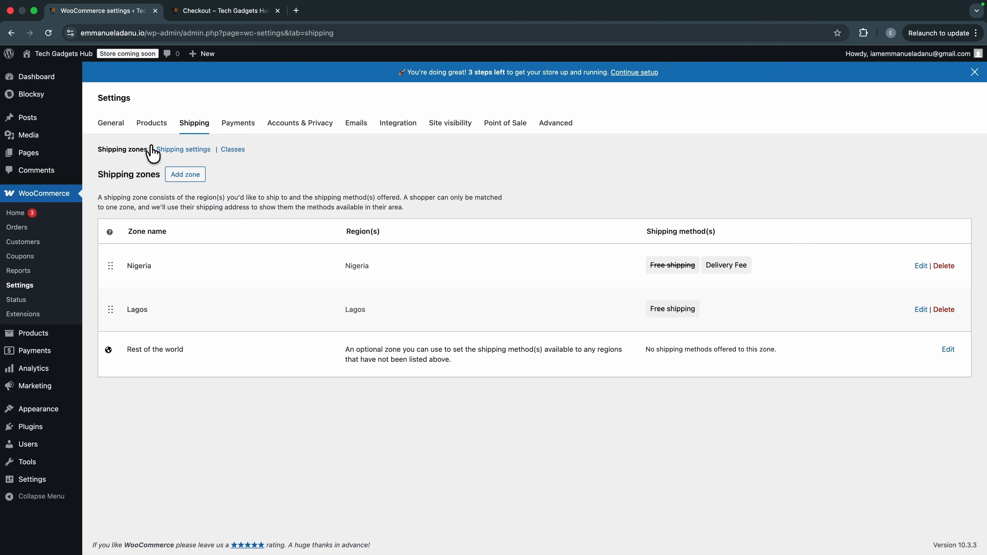
# Step: Turn off the cart shipping calculator, hide costs until an address is entered and rates when free shipping is available, default to customer shipping address, and save
pyautogui.click(169, 154)
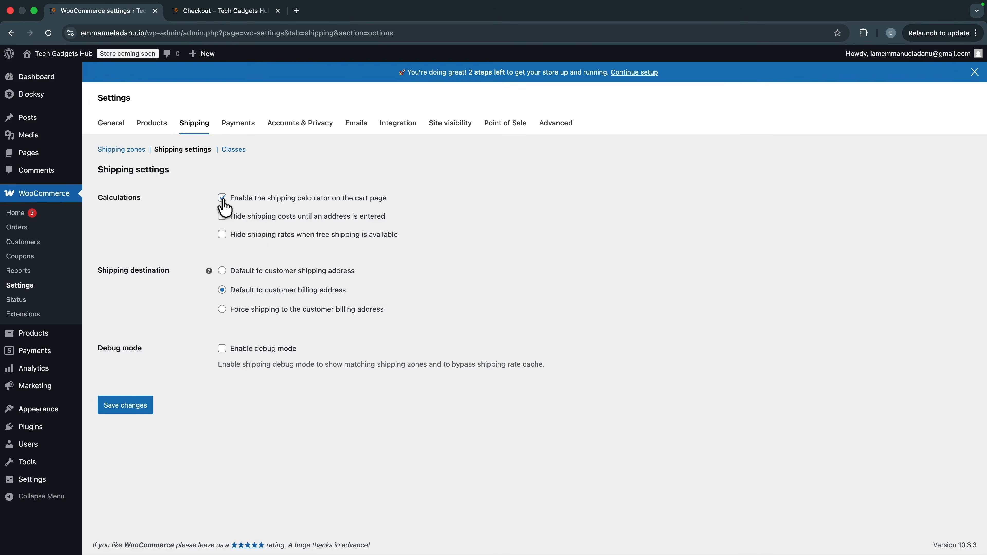
pyautogui.click(222, 200)
pyautogui.click(222, 217)
pyautogui.click(223, 237)
pyautogui.click(123, 408)
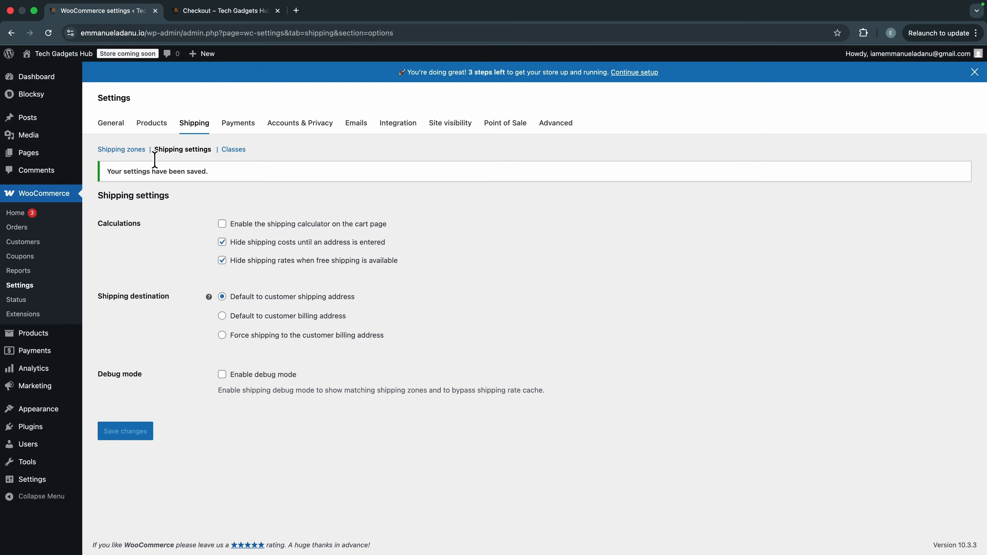
# Step: In the Accounts & Privacy settings, keep guest checkout enabled, allow customers to create an account on the "My account" page, and save the changes
pyautogui.click(288, 124)
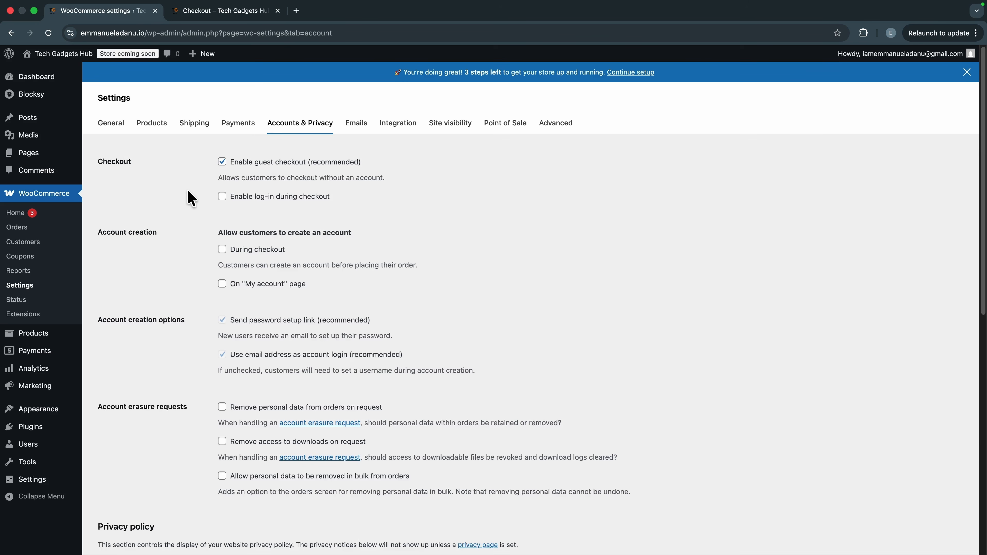
pyautogui.click(436, 221)
pyautogui.click(222, 162)
pyautogui.scroll(-2, 334, 310)
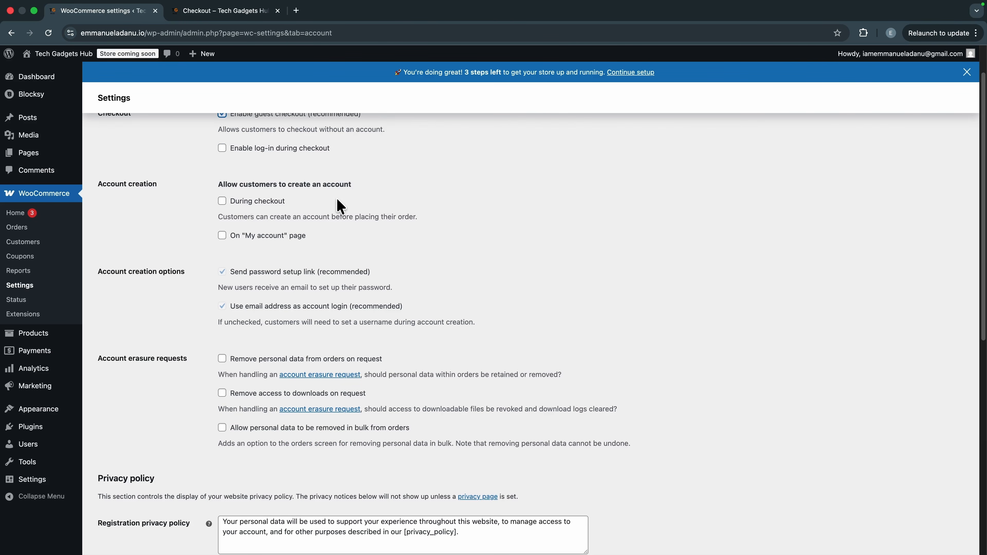
pyautogui.scroll(1, 337, 267)
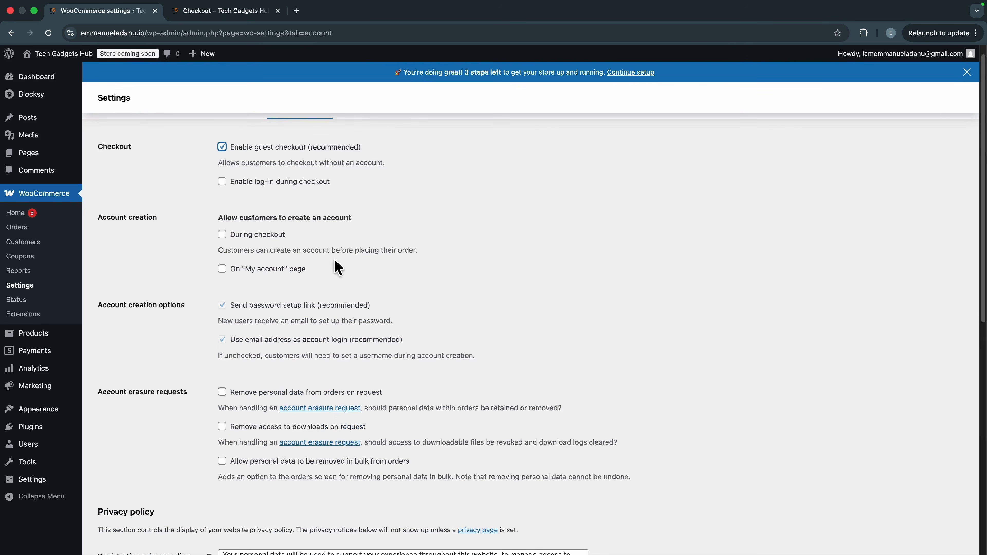
pyautogui.click(222, 269)
pyautogui.scroll(-3, 441, 333)
pyautogui.scroll(-9, 434, 335)
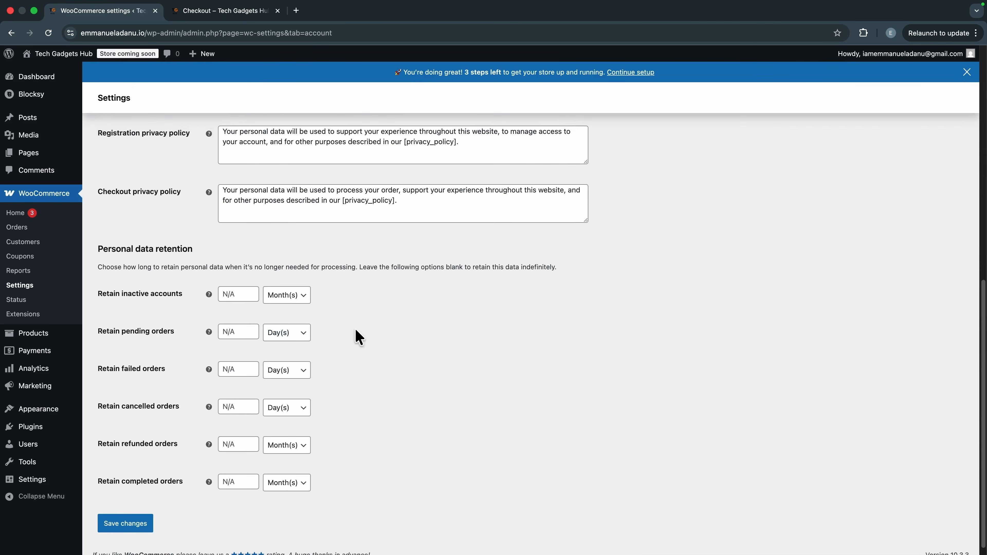
pyautogui.click(130, 523)
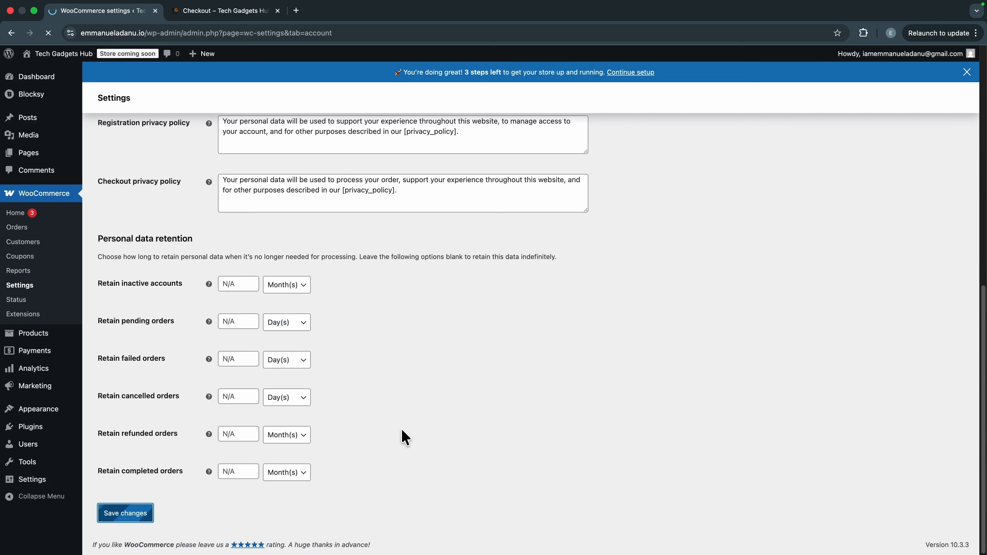
# Step: Examine the store's email settings, including the notification list, sender name and address, email template, order preview and color palette
pyautogui.click(361, 118)
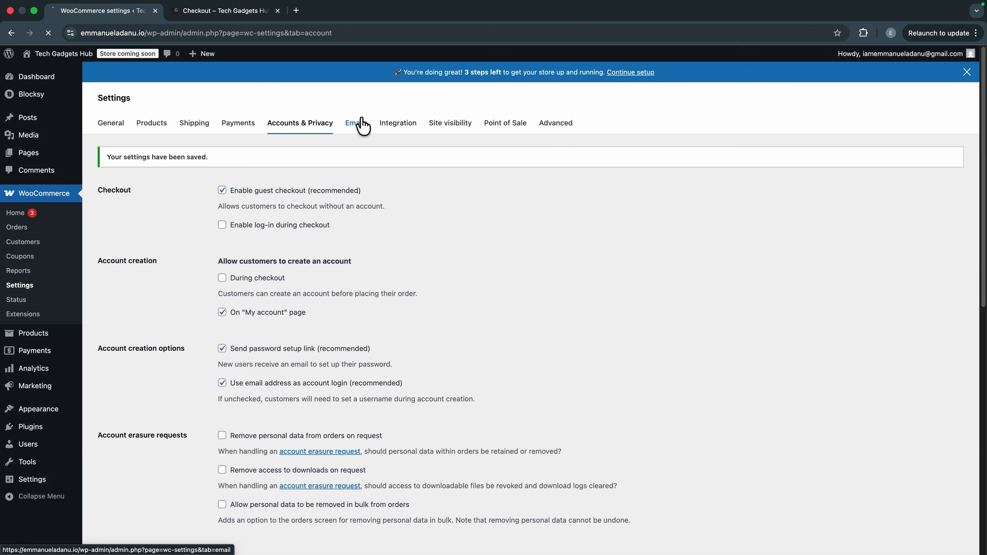
pyautogui.scroll(-3, 389, 260)
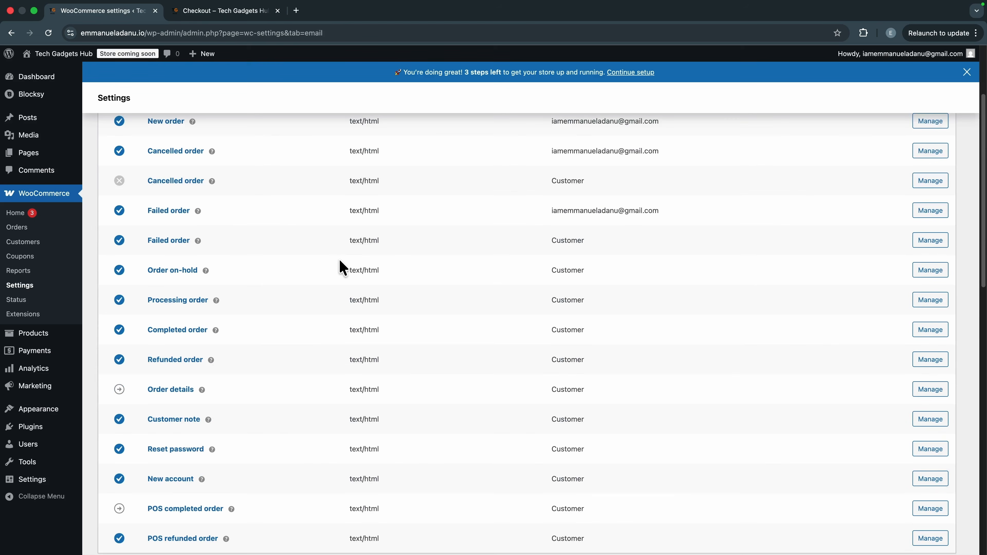
pyautogui.scroll(-10, 343, 269)
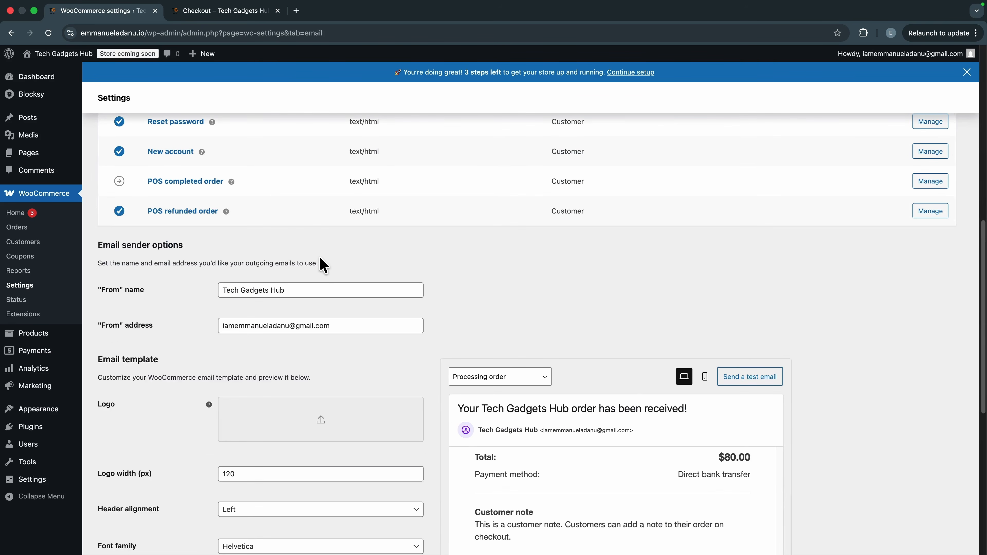
pyautogui.scroll(15, 323, 266)
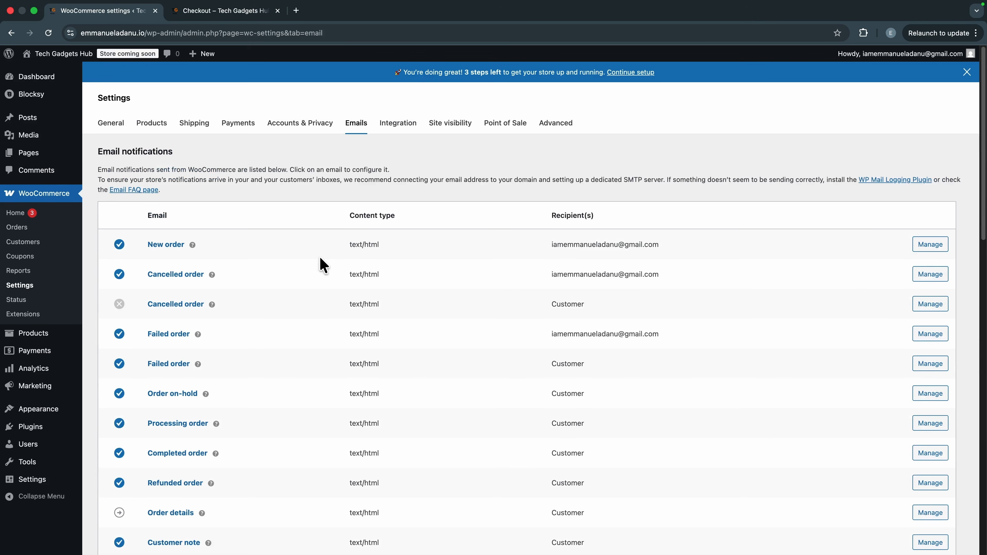
pyautogui.scroll(-2, 323, 266)
pyautogui.scroll(-4, 322, 266)
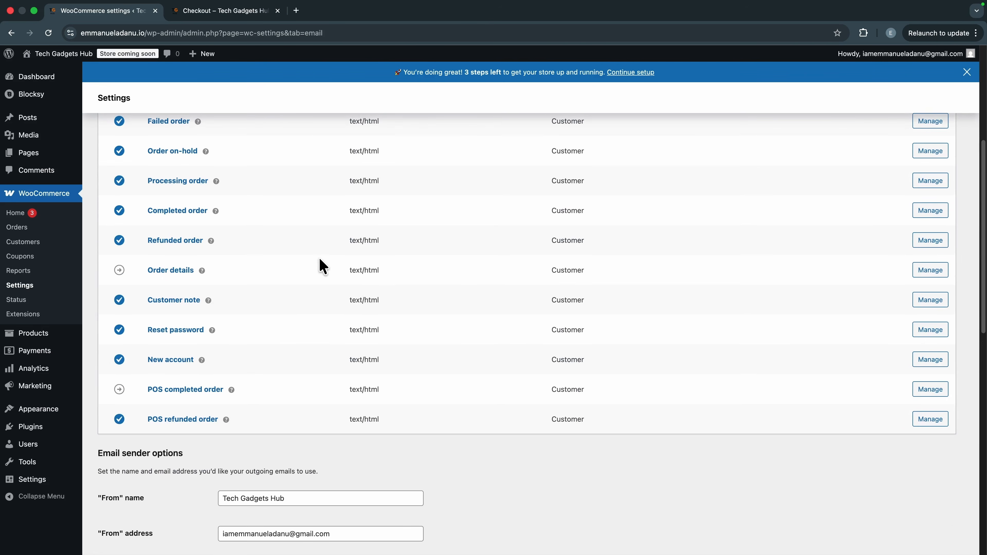
pyautogui.scroll(3, 319, 258)
pyautogui.scroll(3, 323, 266)
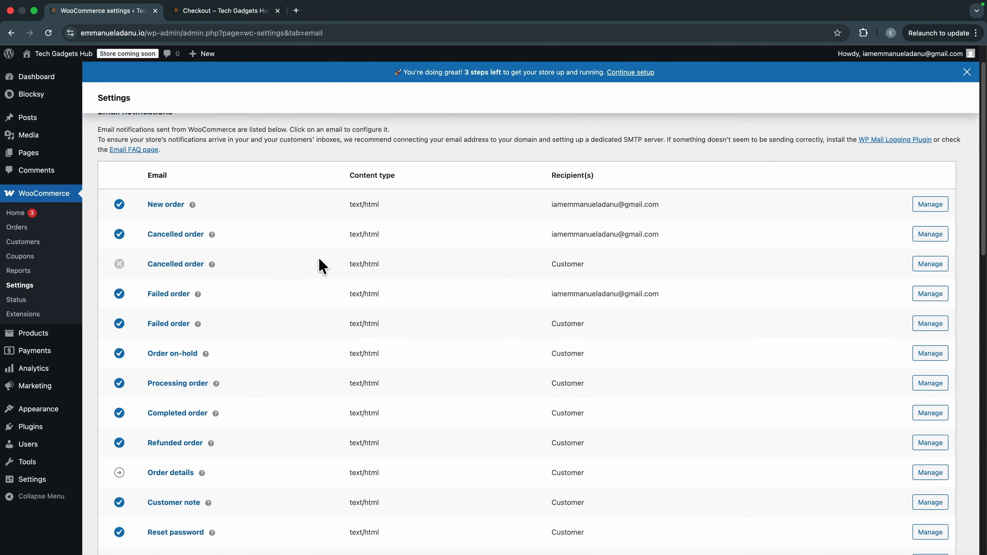
pyautogui.scroll(-3, 323, 266)
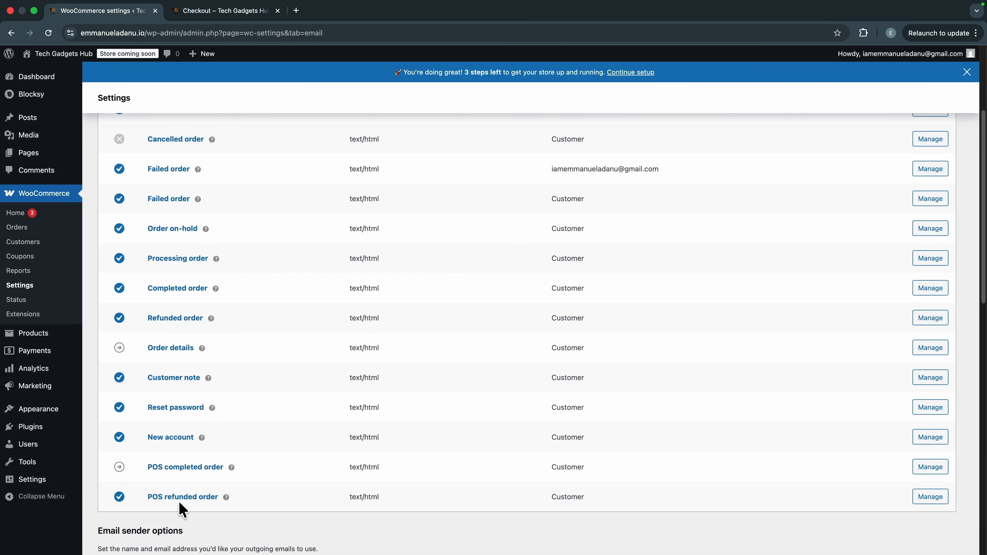
pyautogui.scroll(3, 190, 277)
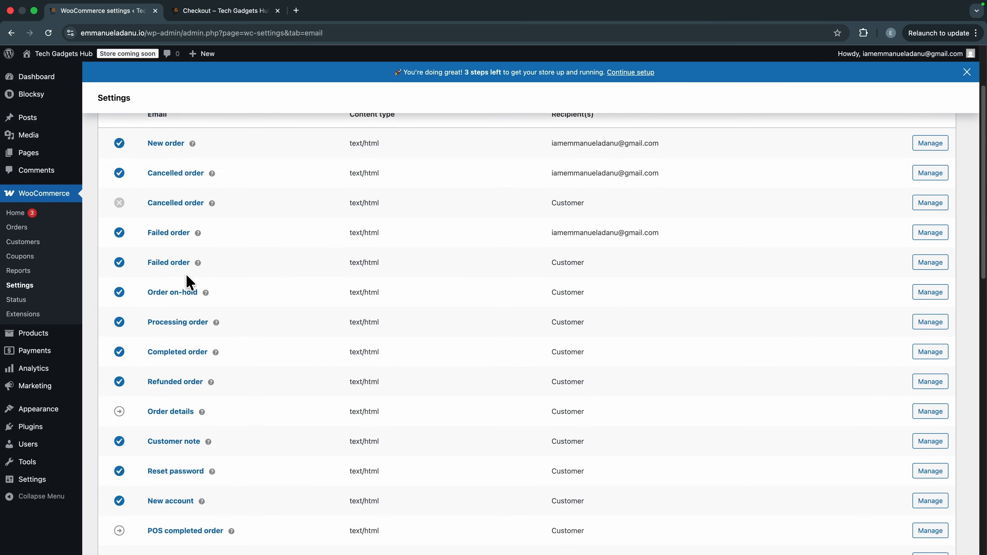
pyautogui.scroll(-15, 223, 321)
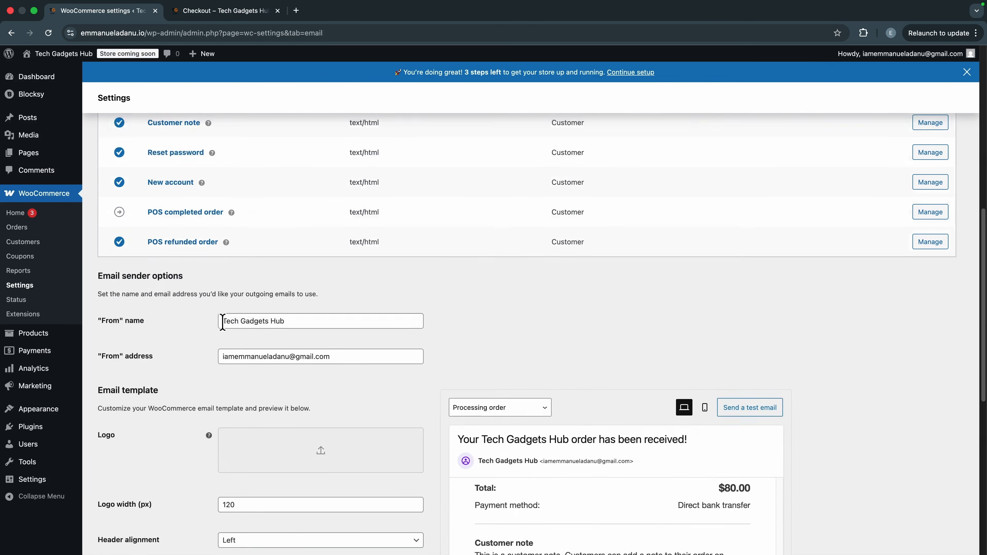
pyautogui.scroll(2, 222, 321)
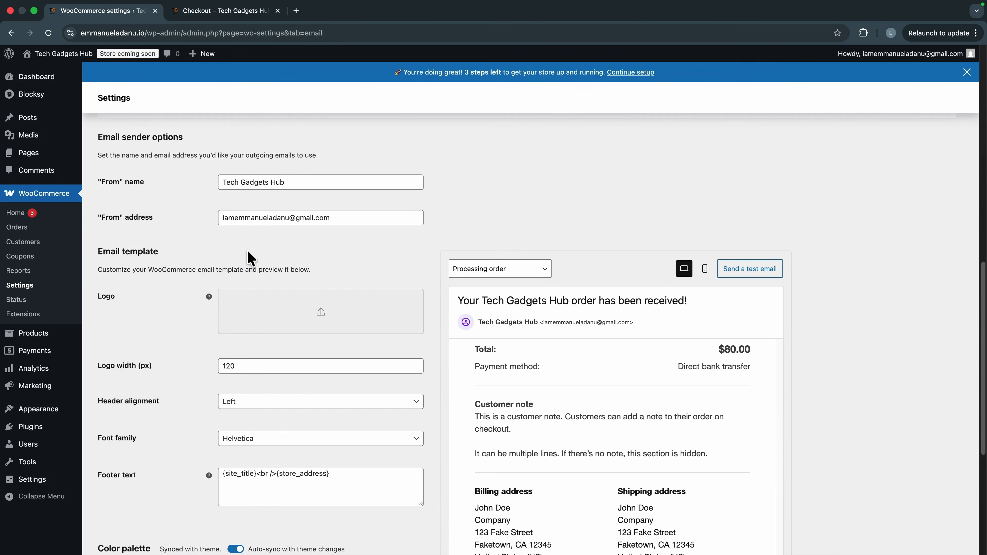
pyautogui.scroll(-4, 253, 260)
pyautogui.scroll(-4, 280, 280)
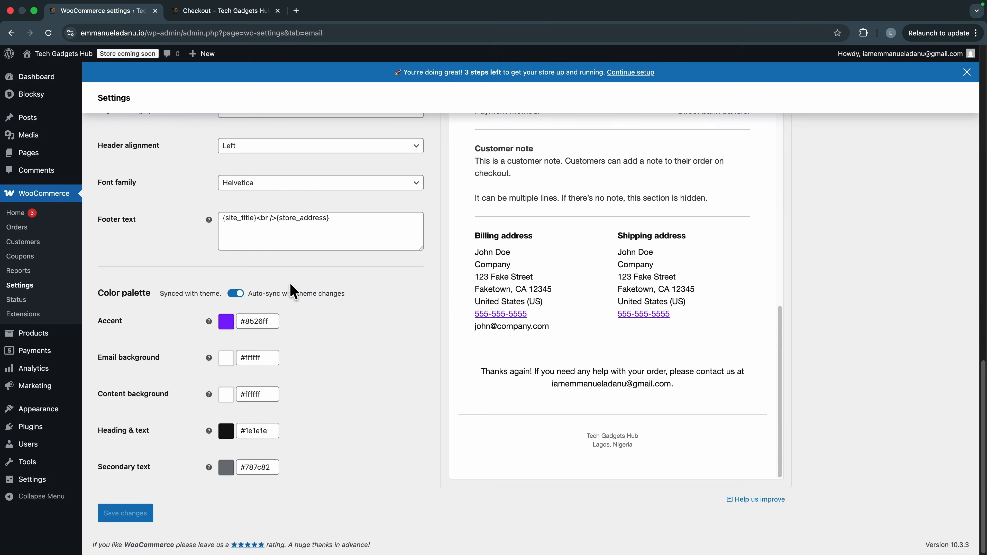
pyautogui.scroll(11, 293, 288)
pyautogui.scroll(10, 293, 284)
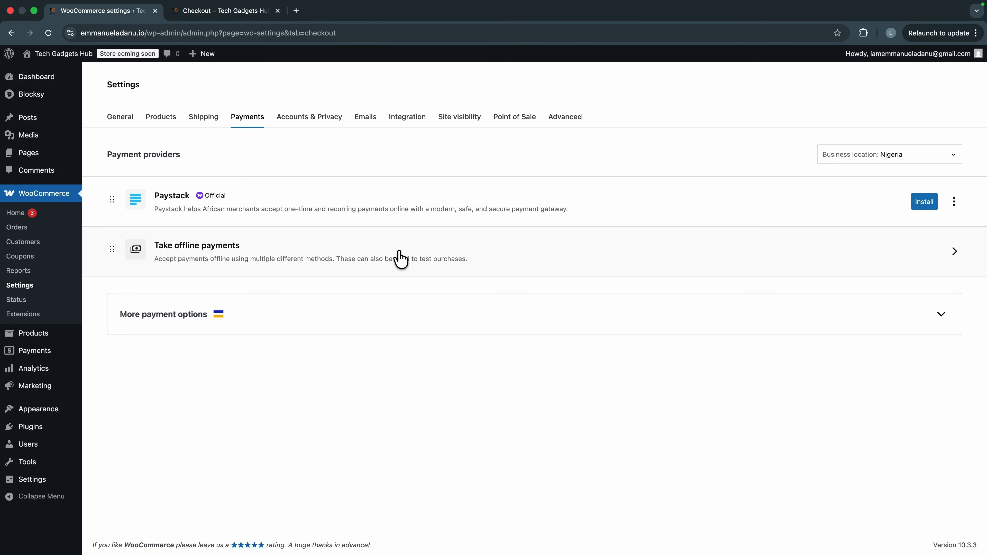
# Step: Check the store's checkout page for available payment methods and return to the payment provider settings
pyautogui.click(227, 16)
pyautogui.scroll(5, 429, 289)
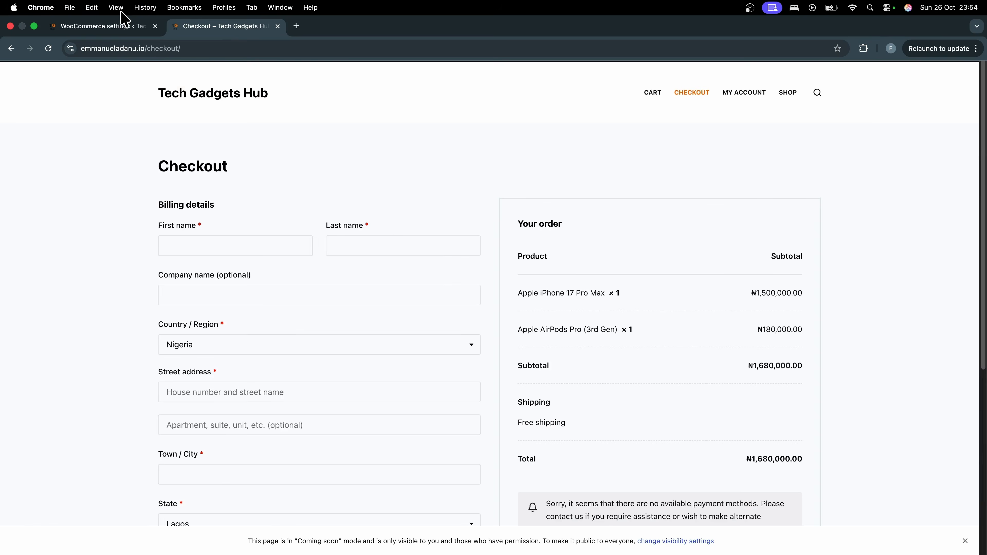
pyautogui.click(121, 27)
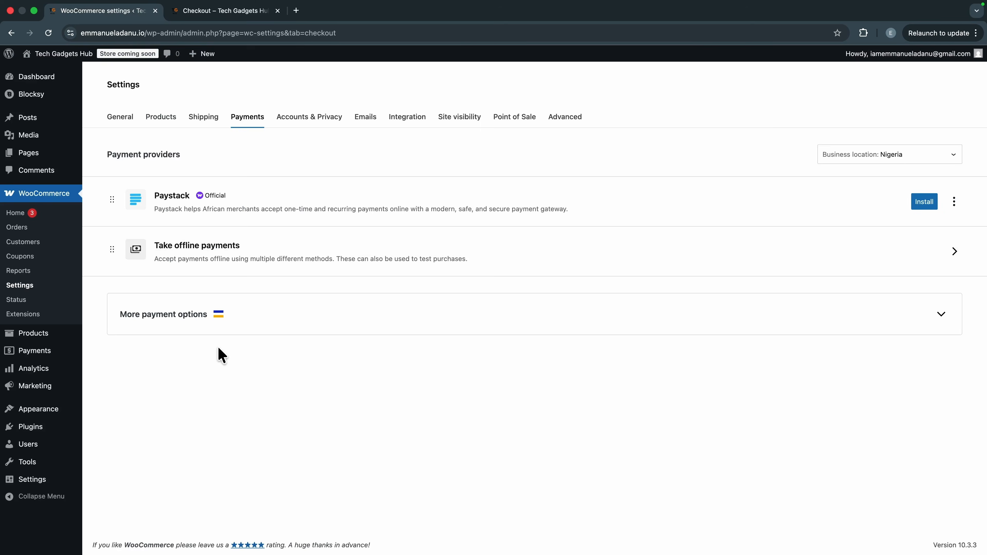
# Step: Enable Cash on delivery among the offline payment methods and open its settings
pyautogui.click(262, 244)
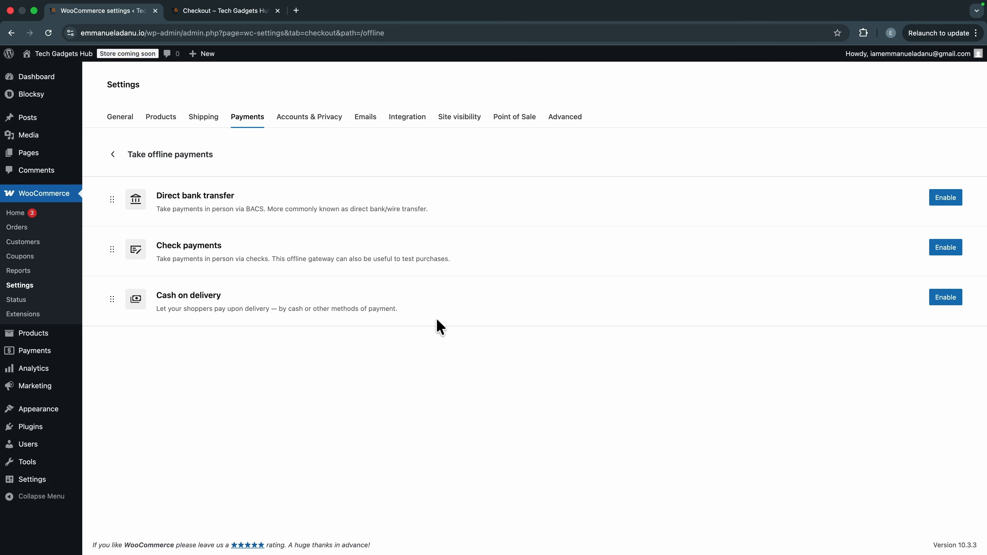
pyautogui.click(949, 301)
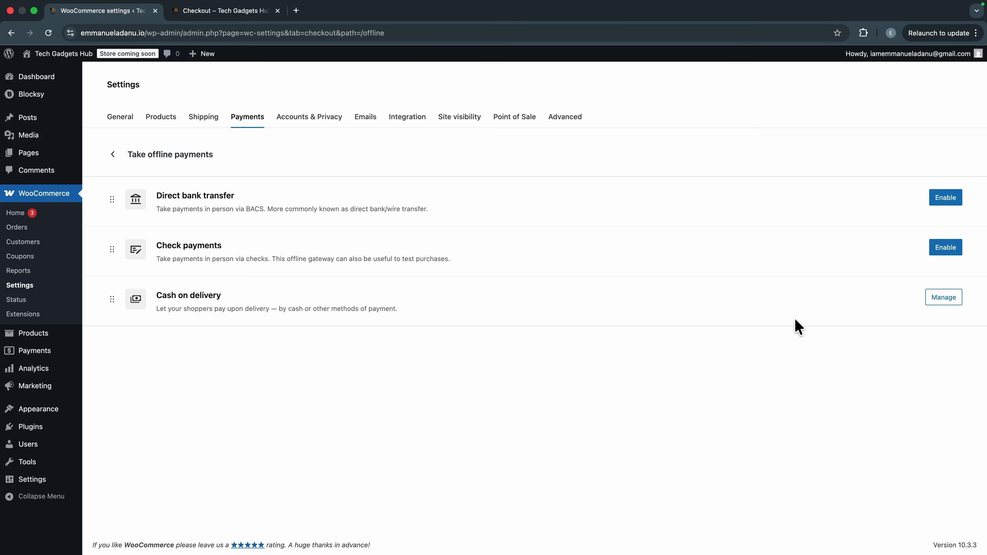
pyautogui.click(942, 300)
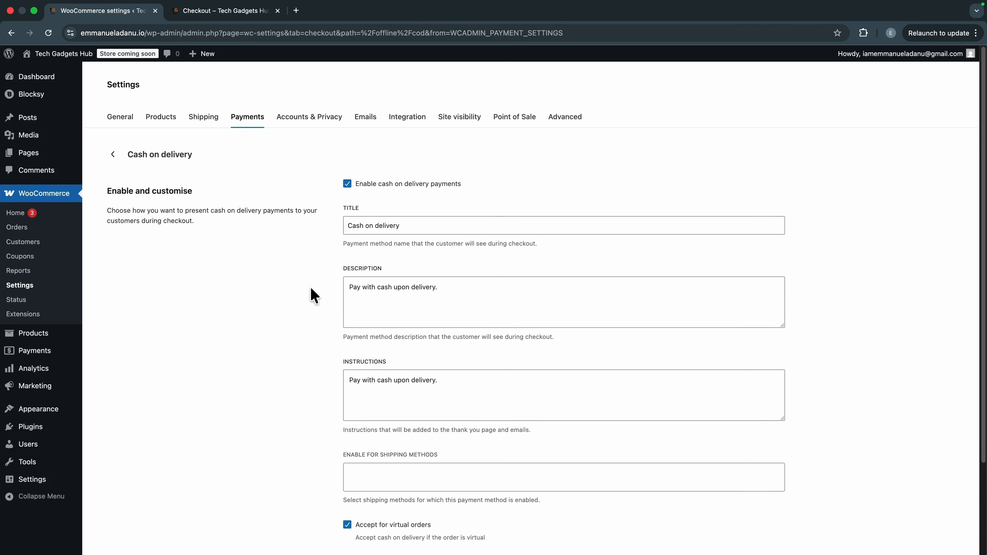
# Step: Title the method Pay on Delivery, describe the pay-before-opening and return terms, set the instructions to "Make Payment only after receiving the product.", and save
pyautogui.scroll(-3, 314, 296)
pyautogui.scroll(3, 368, 180)
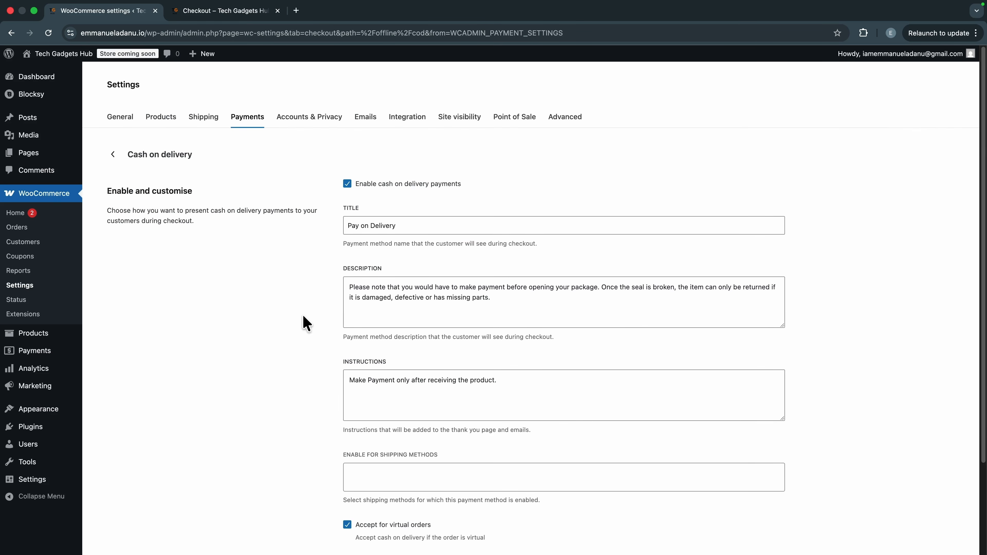
pyautogui.scroll(-3, 304, 319)
pyautogui.scroll(3, 331, 309)
pyautogui.scroll(-3, 250, 294)
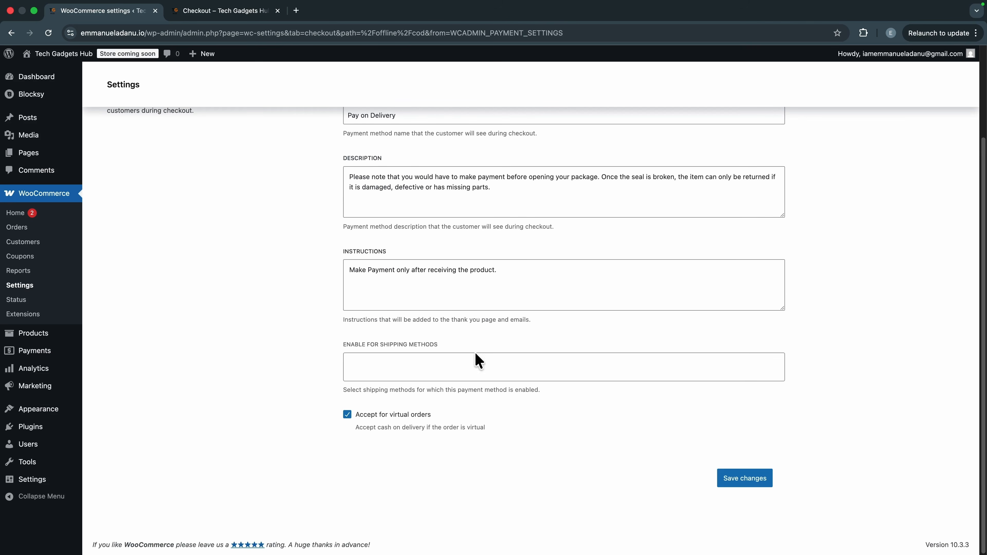
pyautogui.click(744, 480)
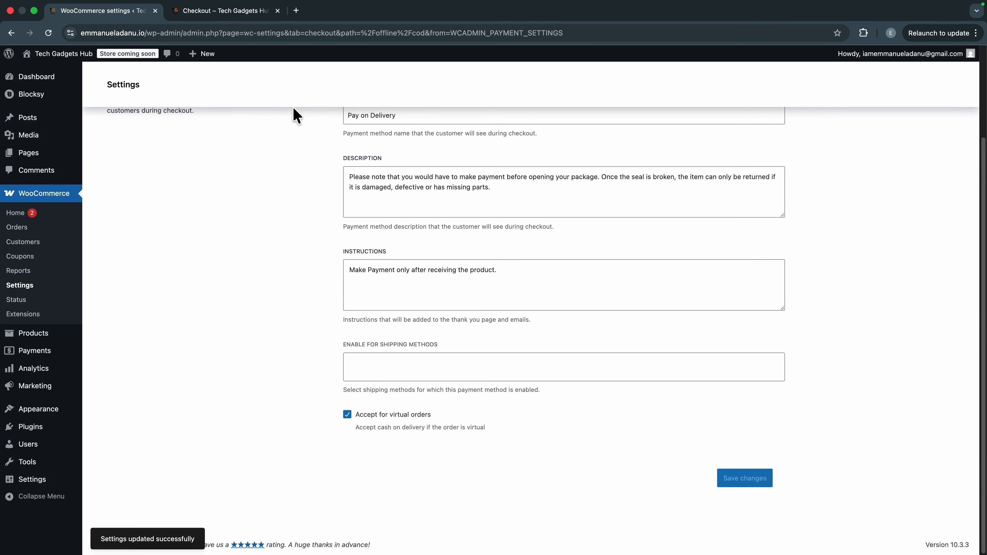
# Step: Reload the store's checkout page and review the order summary, delivery fee and payment method
pyautogui.click(224, 12)
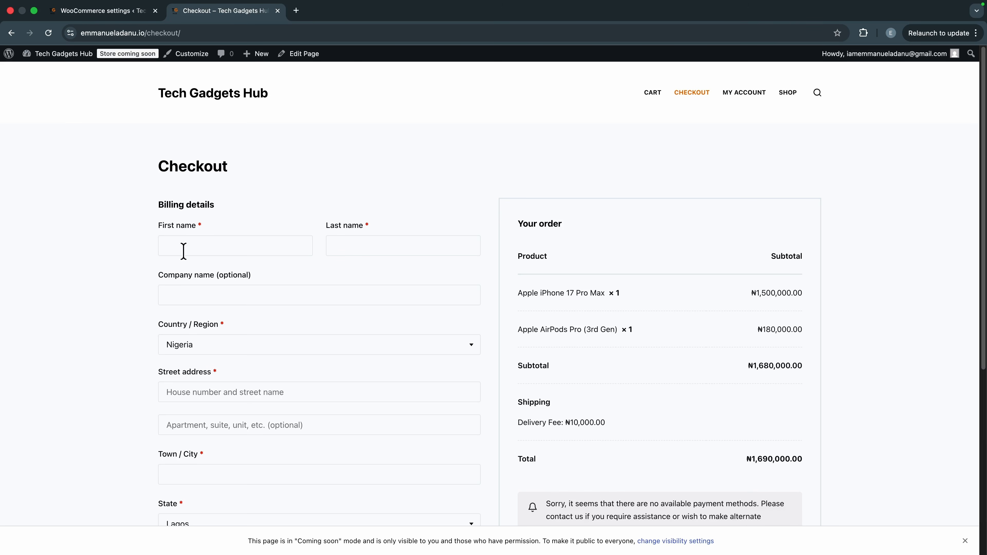
pyautogui.click(49, 33)
pyautogui.scroll(-7, 128, 182)
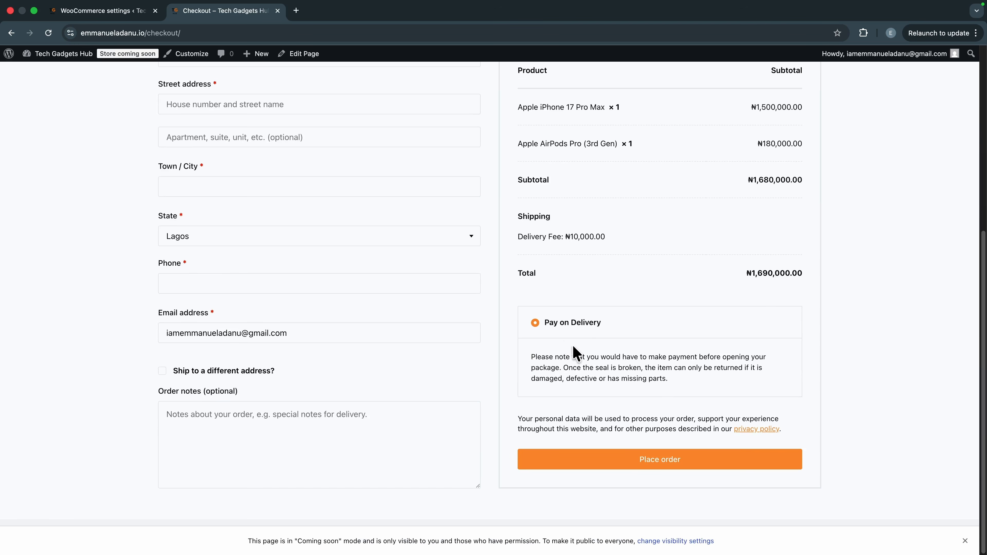
pyautogui.scroll(7, 540, 350)
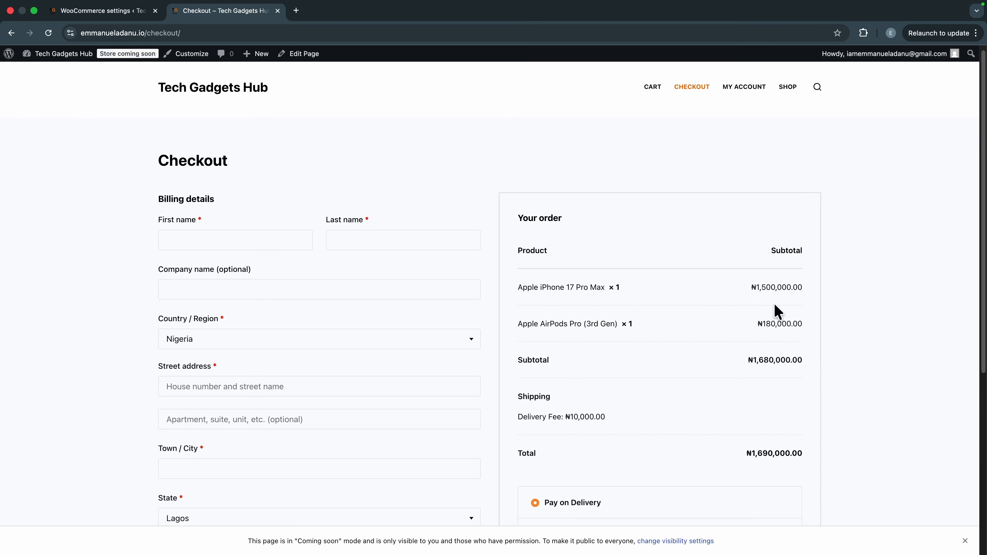
# Step: Fill in the customer's name, street address, town and phone number, place the order with Pay on Delivery, and review the order confirmation
pyautogui.click(201, 244)
pyautogui.click(233, 269)
pyautogui.scroll(-7, 606, 481)
pyautogui.click(629, 469)
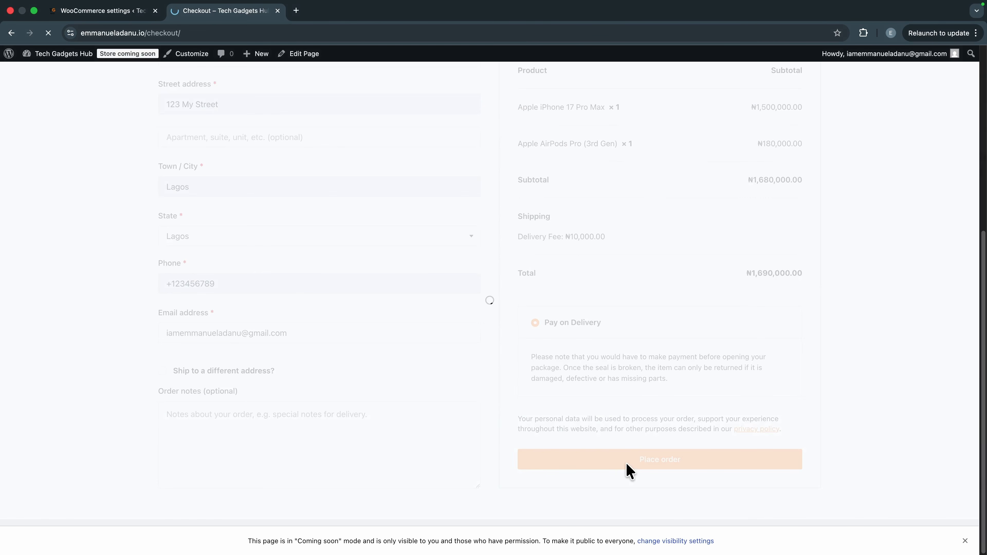
pyautogui.scroll(-3, 216, 326)
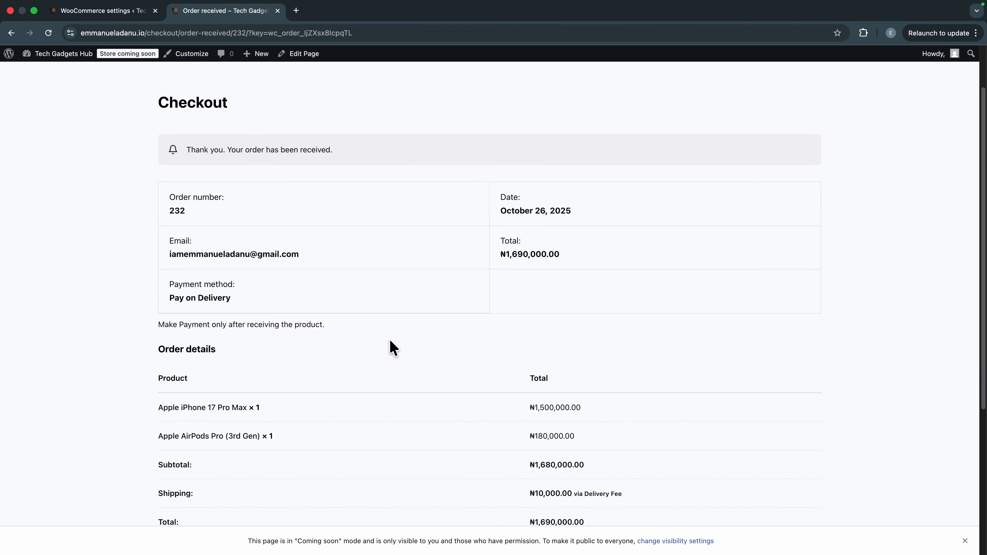
pyautogui.scroll(-10, 395, 348)
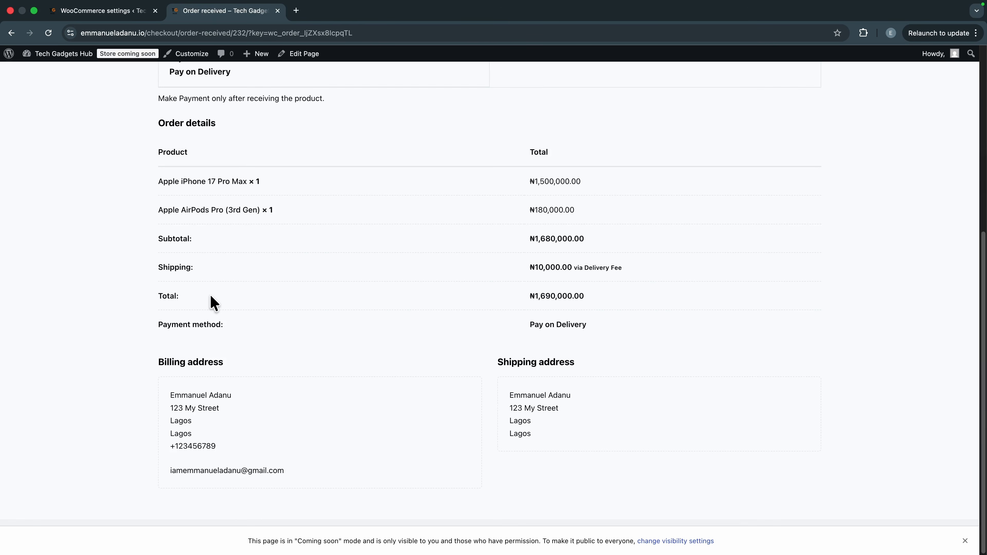
pyautogui.scroll(12, 214, 303)
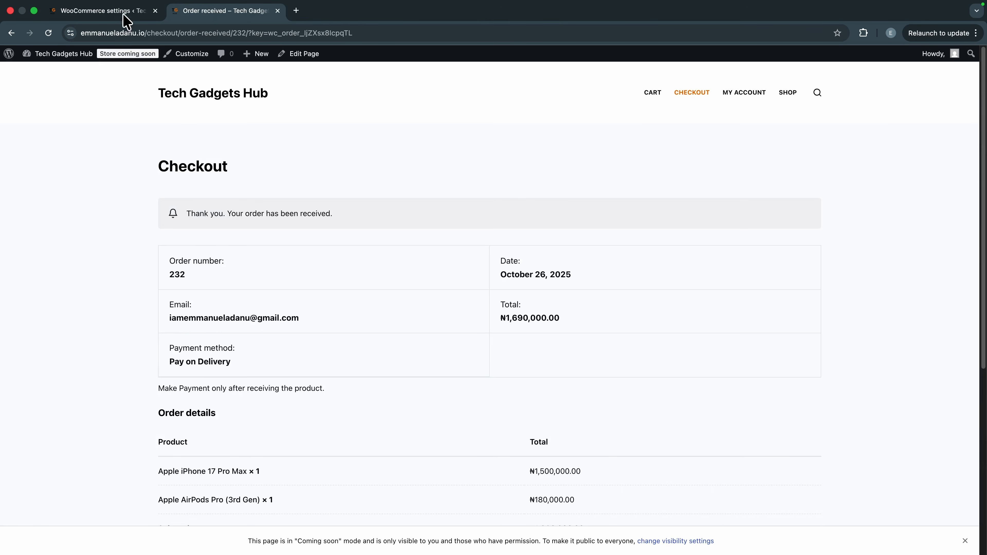
# Step: Open the newly placed order from the WooCommerce orders list and review its customer, item, total and custom field details
pyautogui.click(124, 15)
pyautogui.scroll(3, 583, 268)
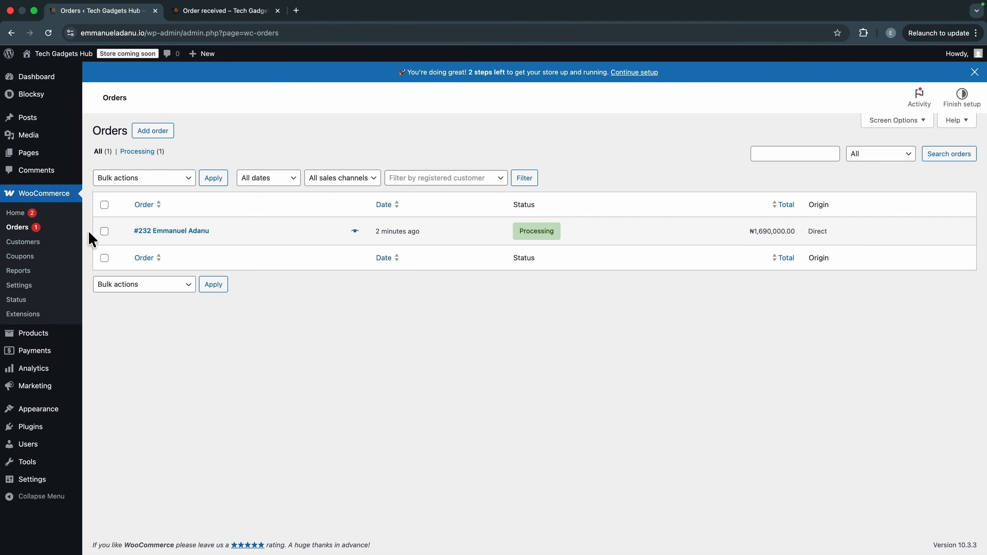
pyautogui.click(174, 232)
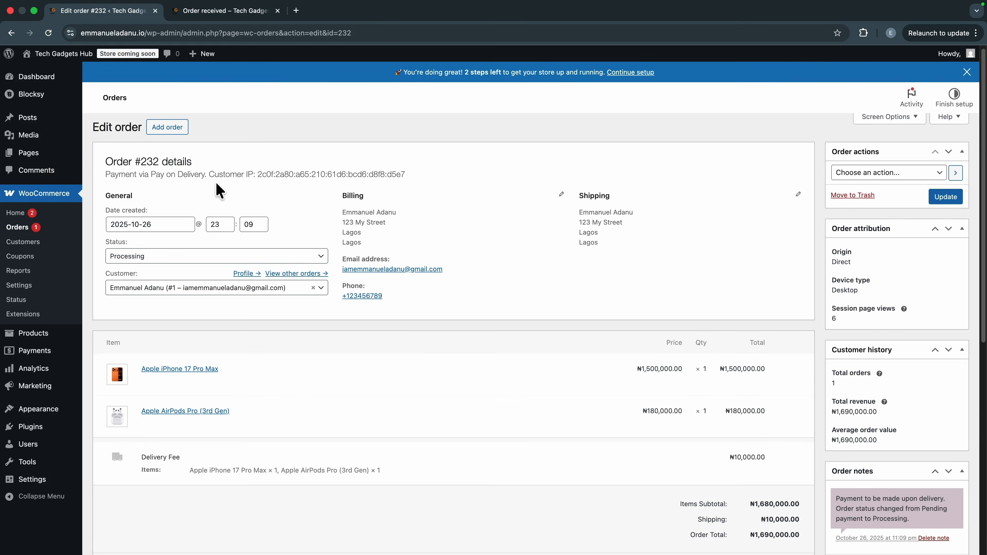
pyautogui.scroll(-10, 219, 191)
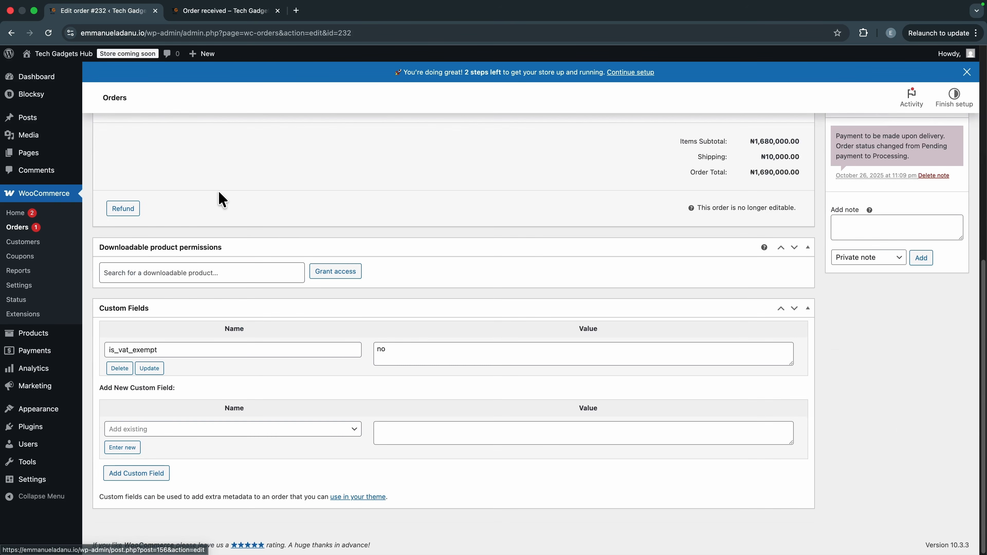
# Step: Review the order's items, totals, and billing and shipping details on the edit order page
pyautogui.scroll(8, 375, 194)
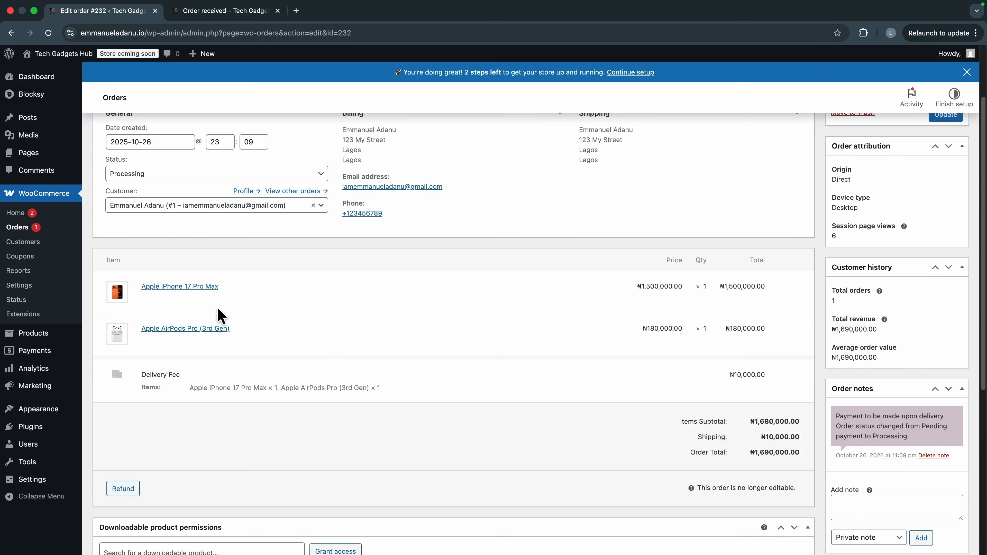
pyautogui.scroll(2, 307, 364)
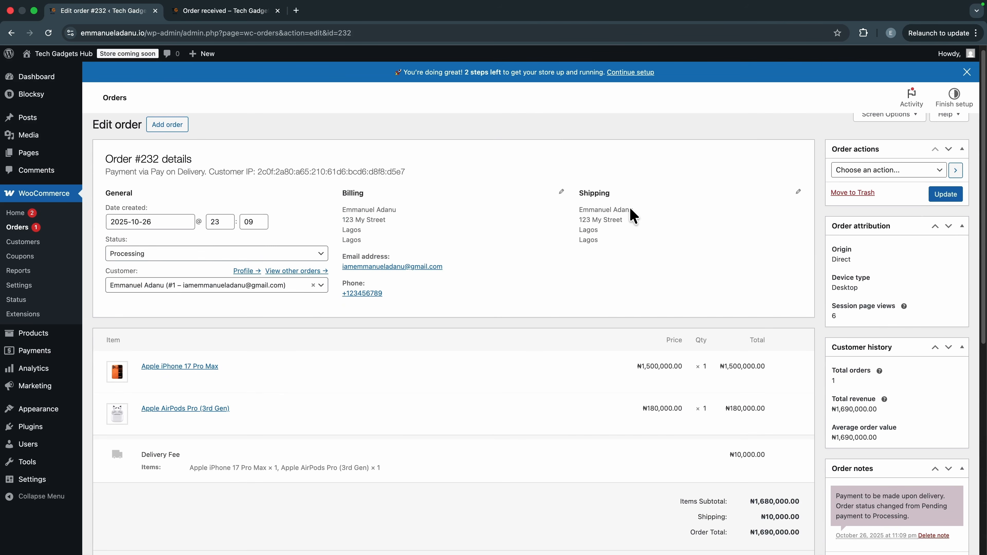
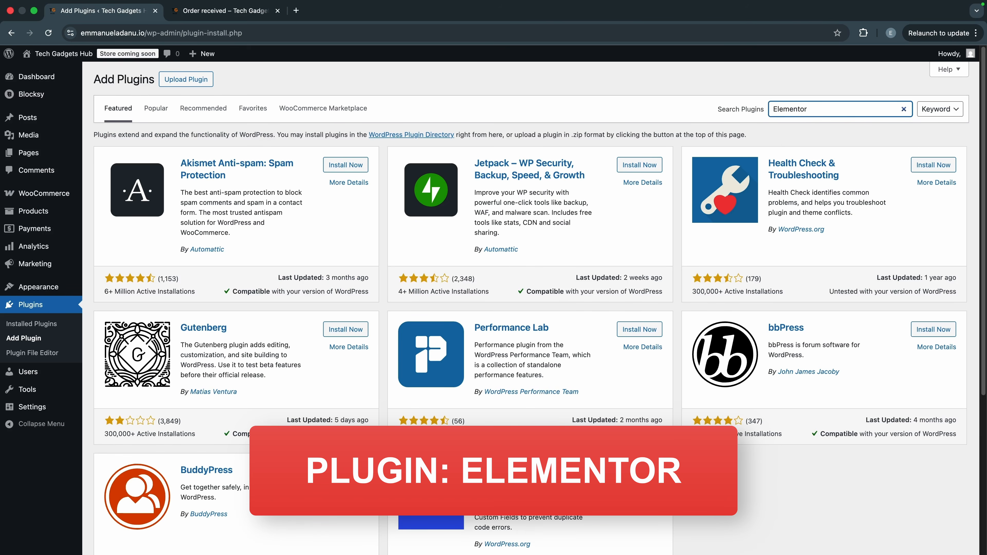
# Step: Find the Elementor Website Builder plugin, install and activate it, and close its onboarding setup
pyautogui.write('lementor')
pyautogui.click(345, 168)
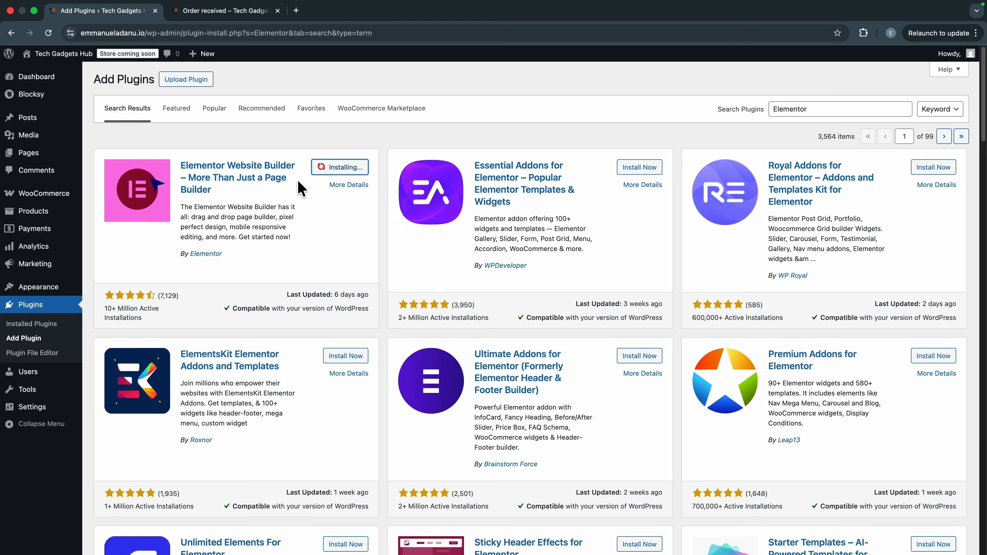
pyautogui.click(350, 167)
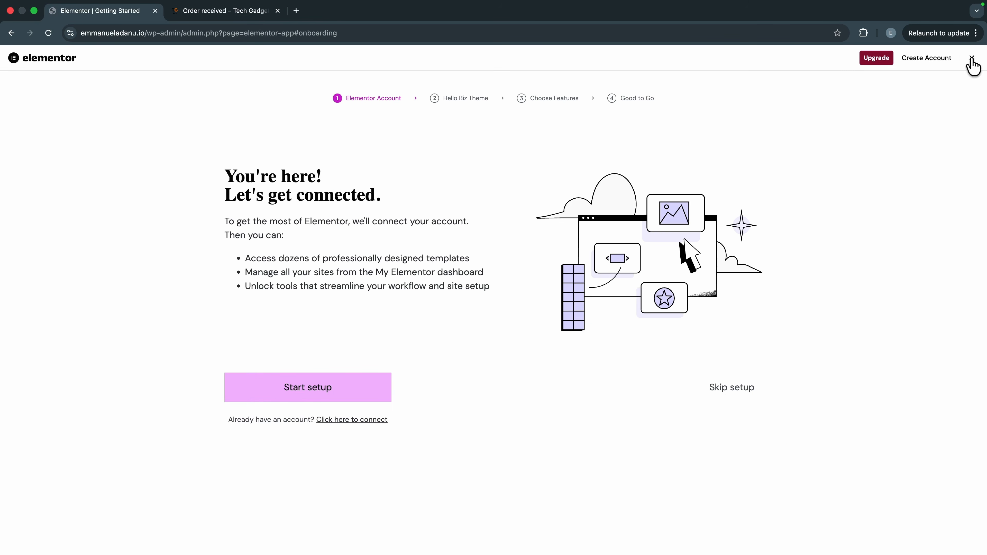
pyautogui.click(972, 58)
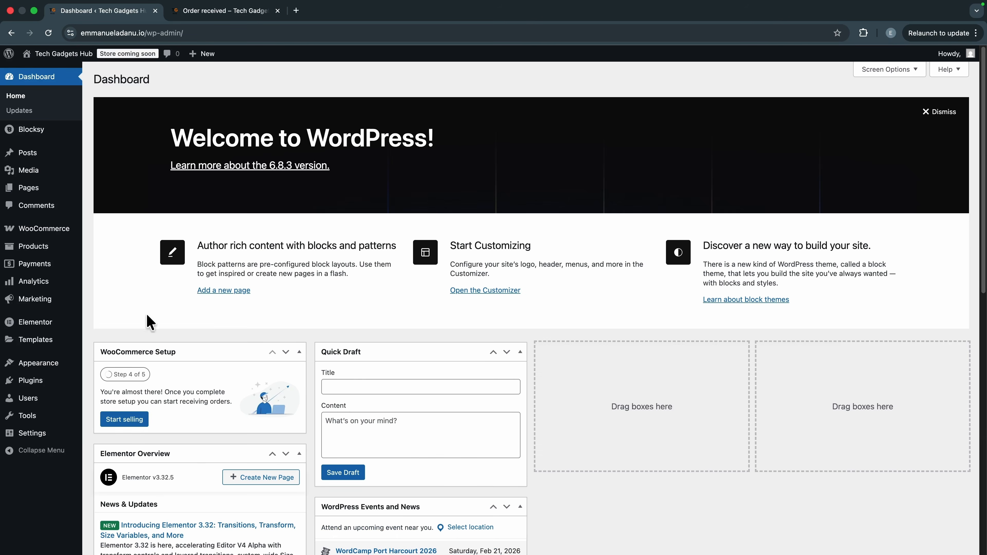
# Step: Search the plugin directory for "elementor", and install and activate Essential Addons for Elementor
pyautogui.moveTo(27, 380)
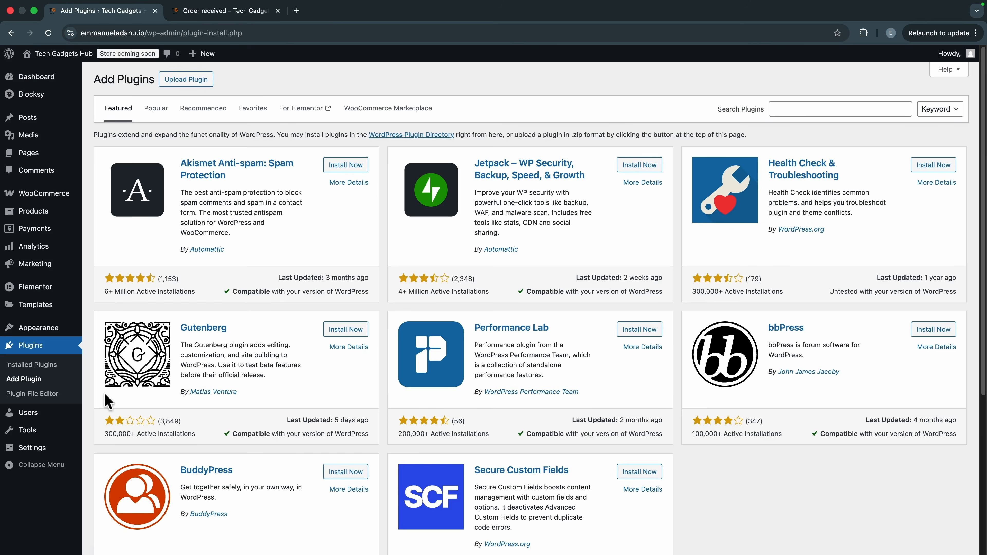
pyautogui.click(799, 108)
pyautogui.write('ele')
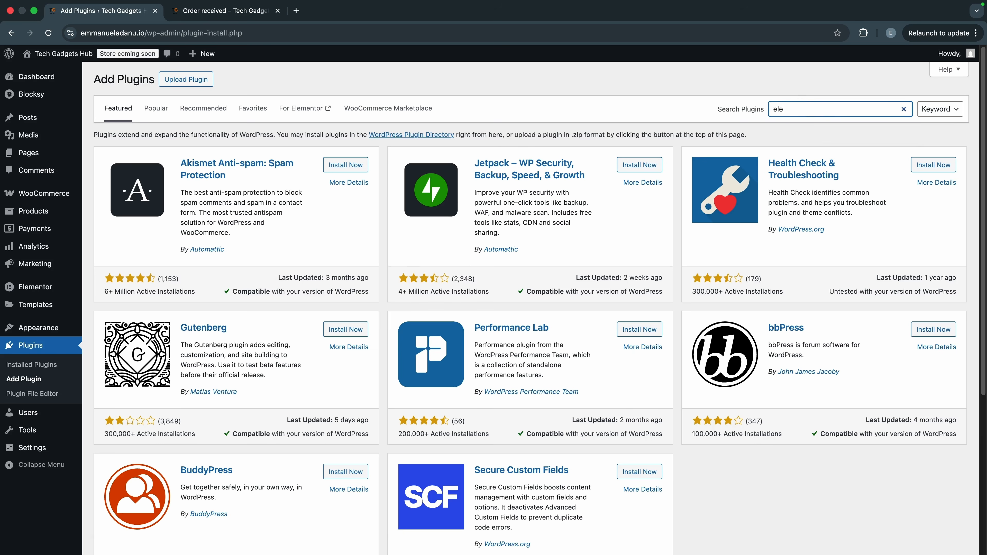
pyautogui.write('mentor')
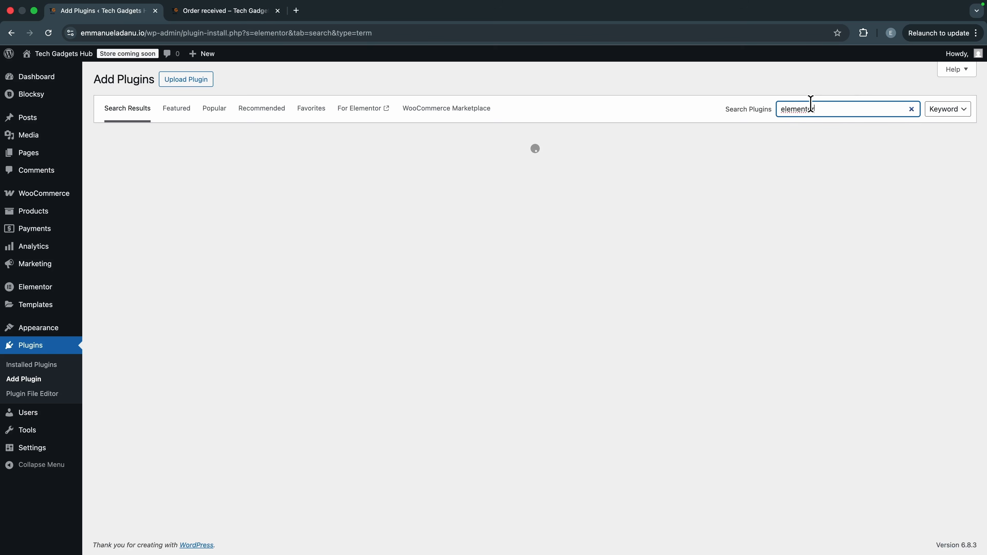
pyautogui.scroll(-1, 575, 217)
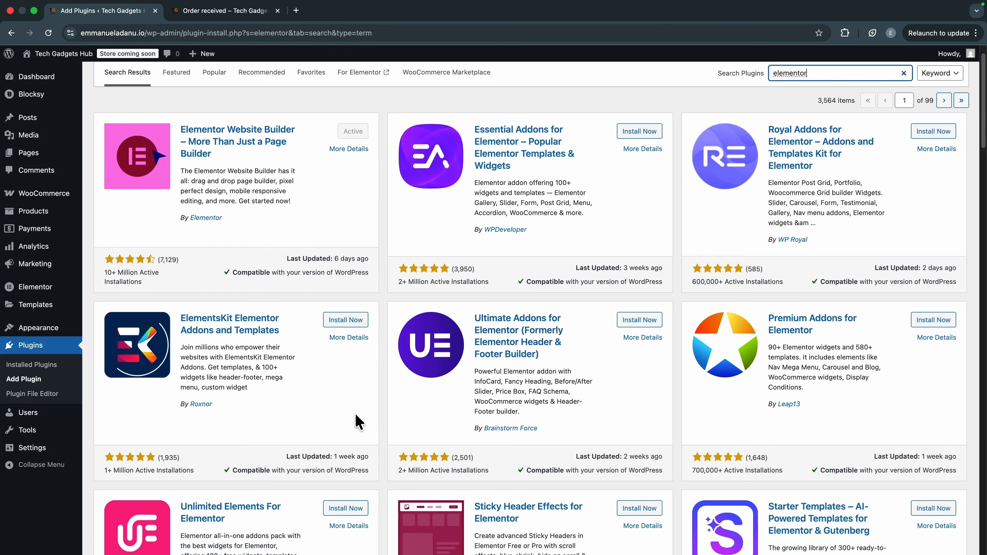
pyautogui.scroll(-2, 358, 420)
pyautogui.scroll(3, 357, 420)
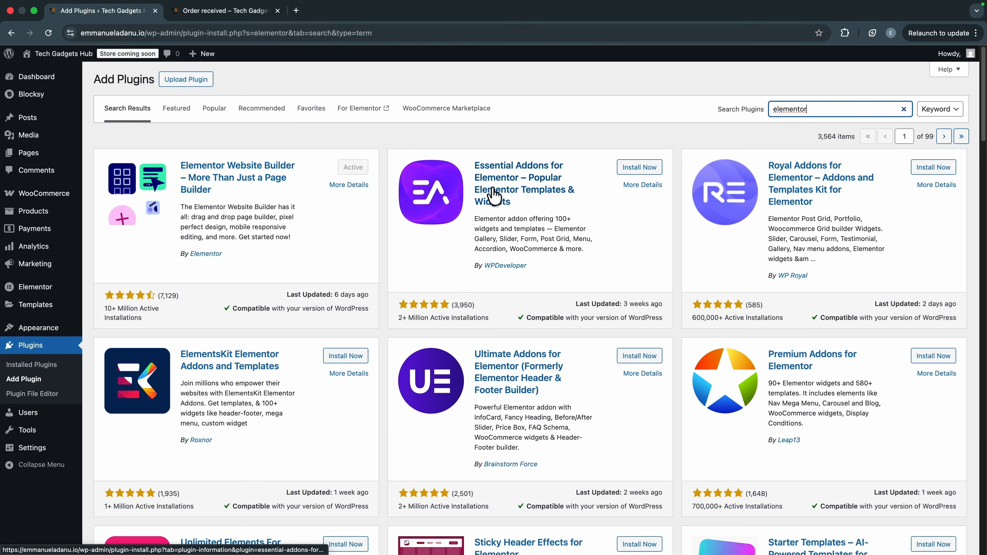
pyautogui.click(638, 168)
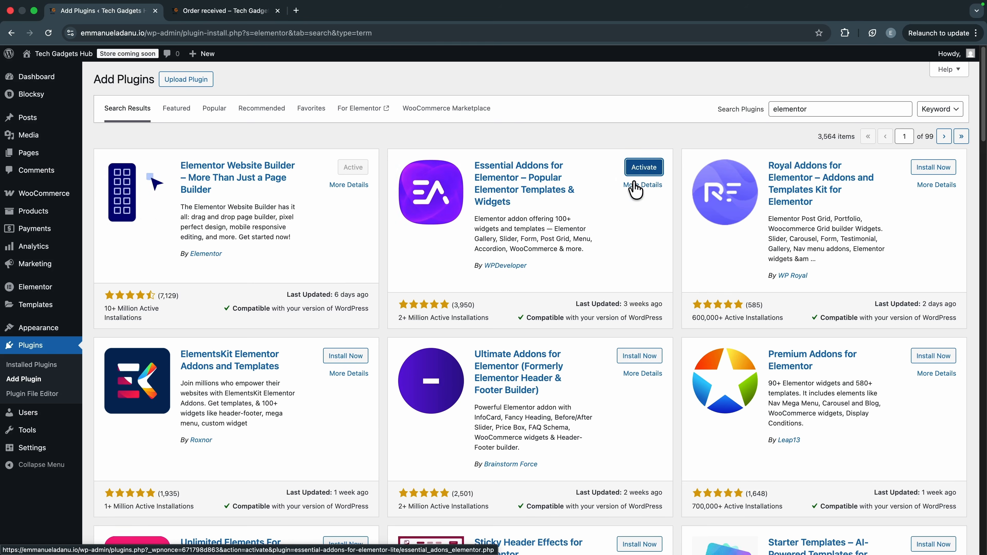
pyautogui.click(647, 173)
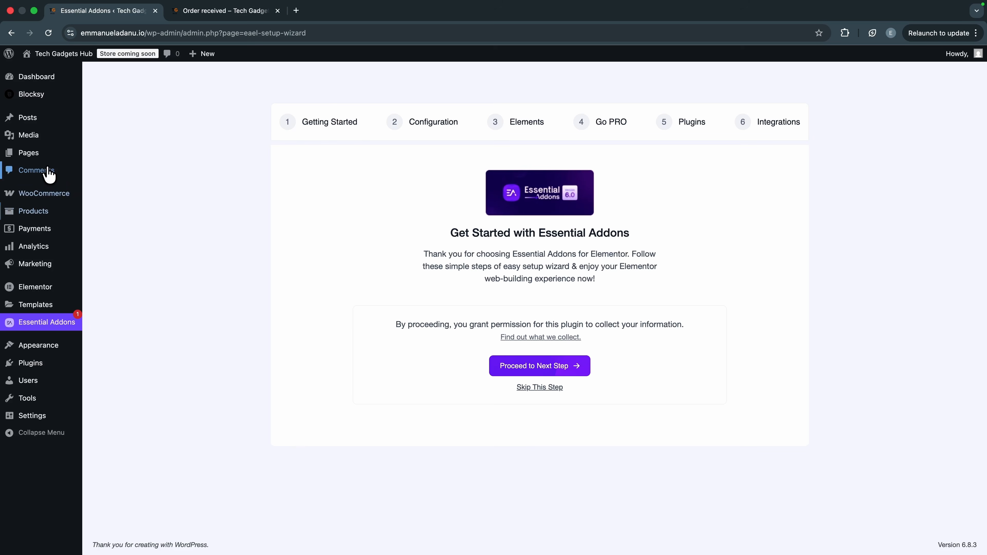
# Step: Add a new page to the site and title it "Homepage"
pyautogui.click(22, 159)
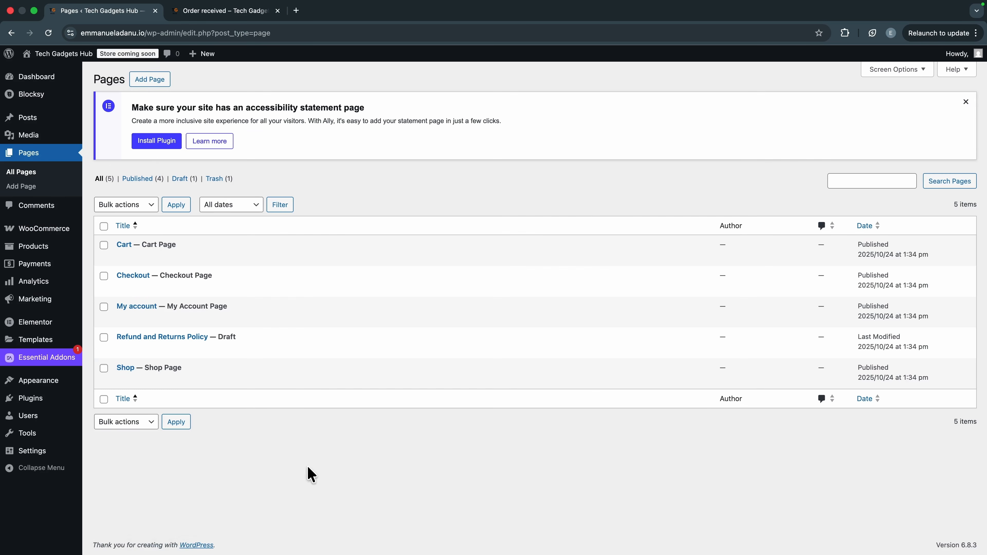
pyautogui.click(144, 79)
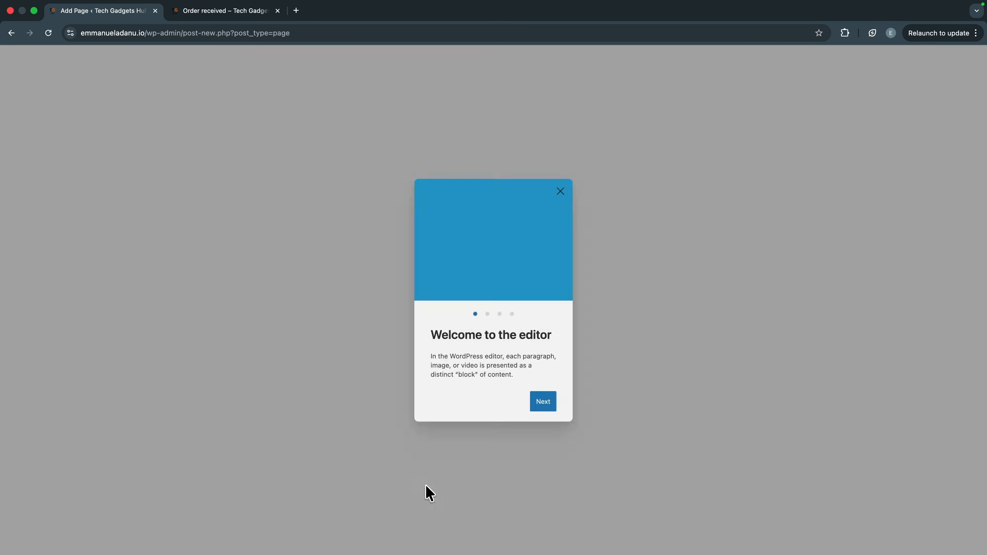
pyautogui.write('Homepage')
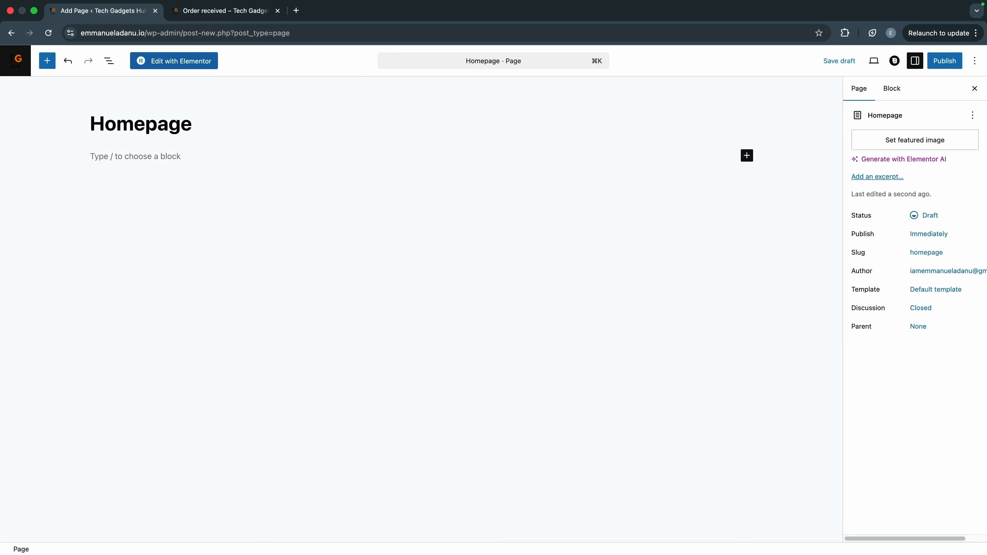
pyautogui.click(207, 307)
pyautogui.click(127, 134)
# Step: Set the Homepage template to Elementor Full Width and publish the page
pyautogui.click(917, 292)
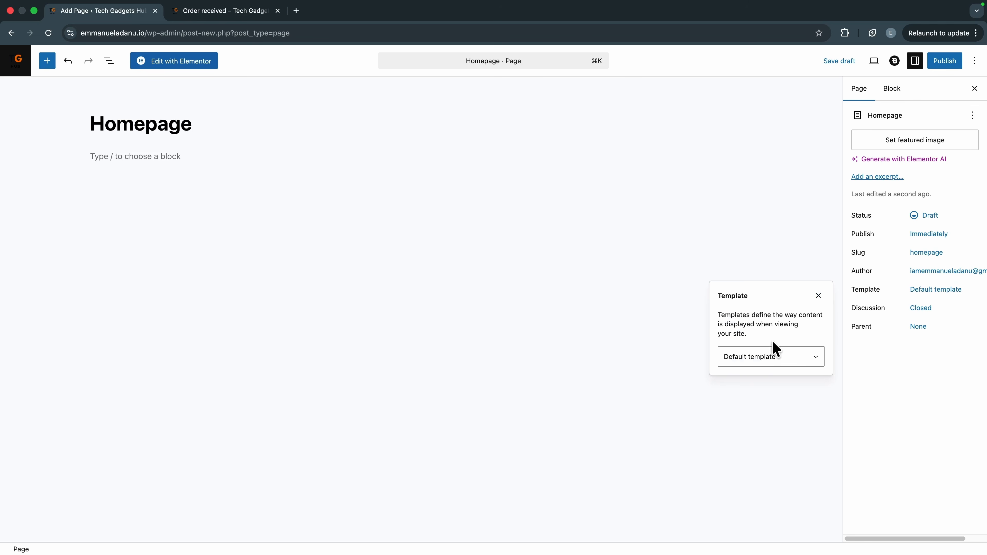
pyautogui.click(769, 357)
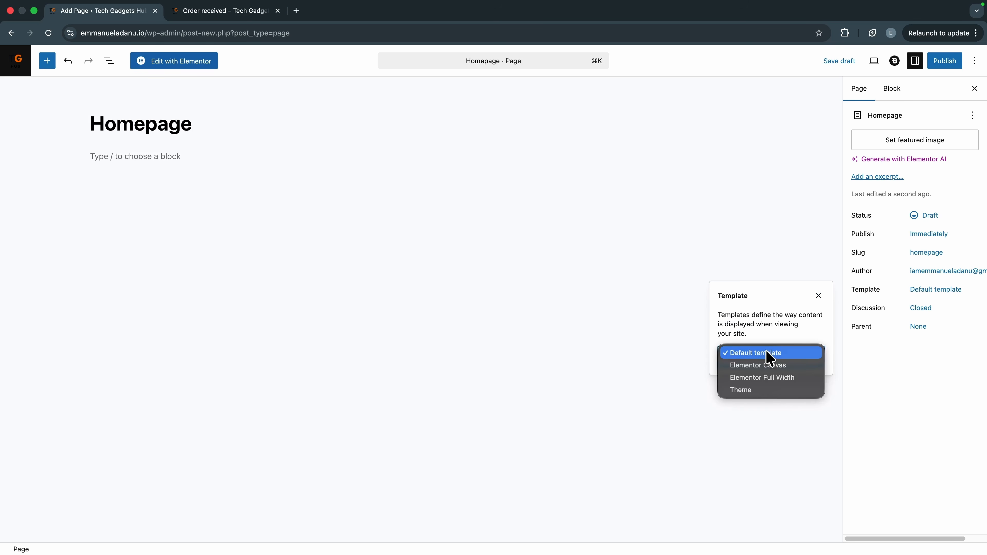
pyautogui.click(784, 376)
pyautogui.click(897, 369)
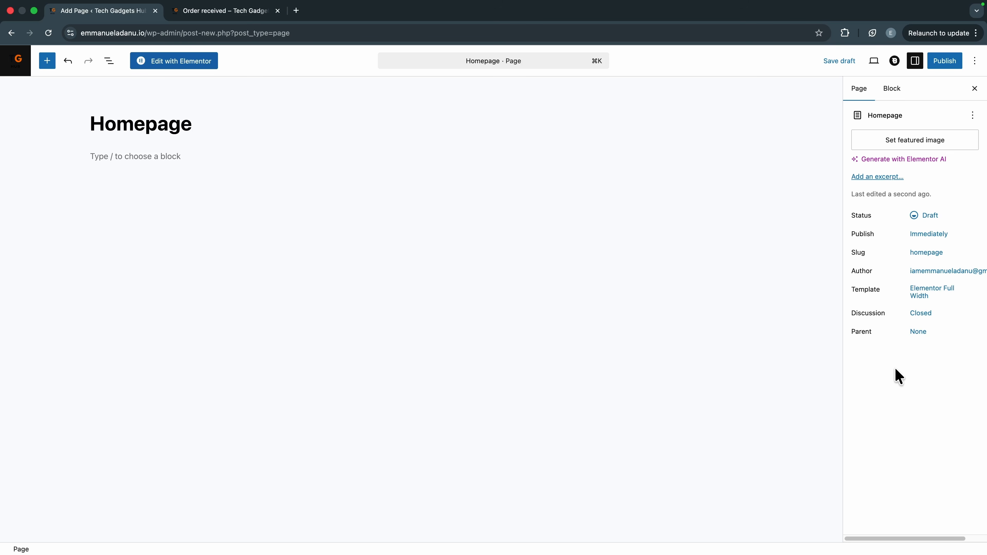
pyautogui.click(939, 66)
pyautogui.click(938, 62)
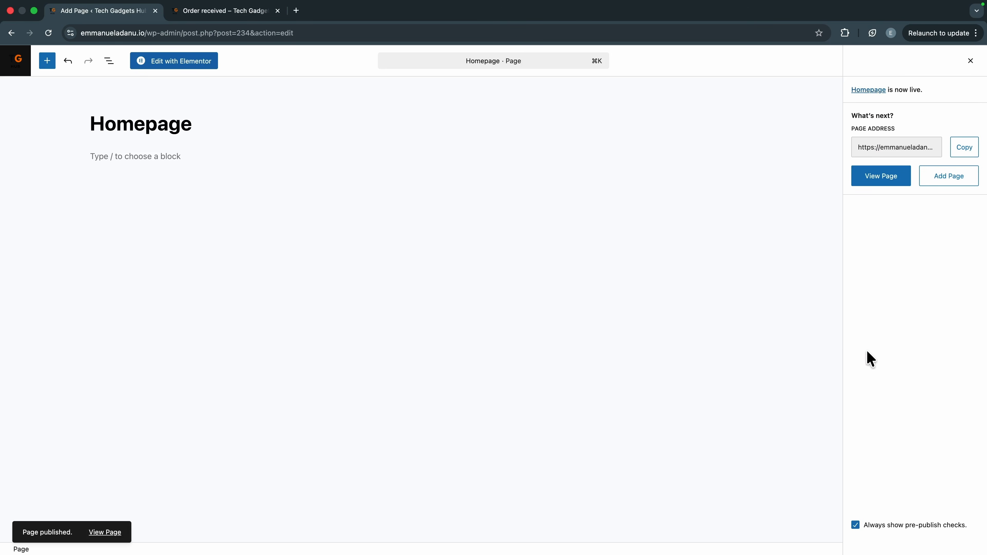
# Step: Open the Homepage in the Elementor editor, dismiss its pop-ups, and add a Flexbox container with two equal columns
pyautogui.click(190, 66)
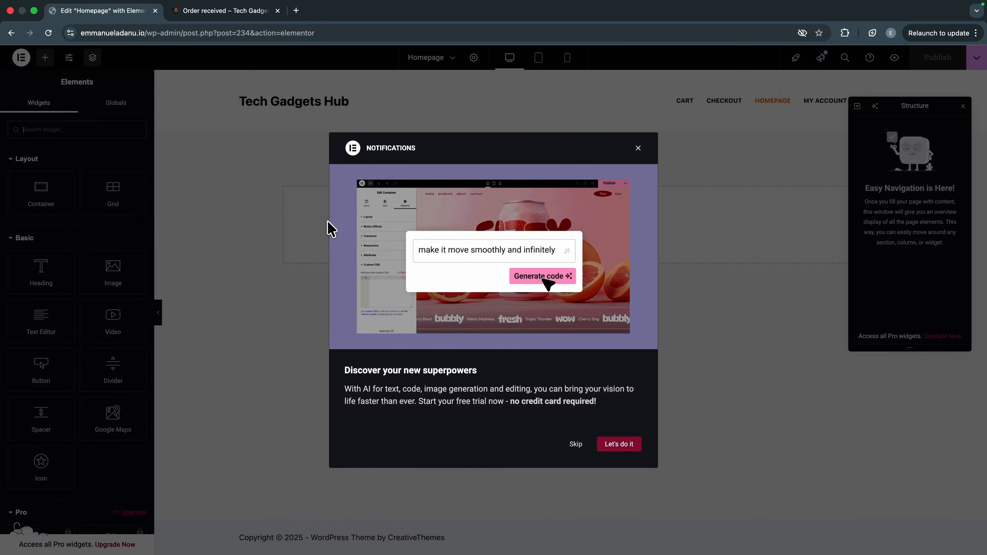
pyautogui.click(639, 148)
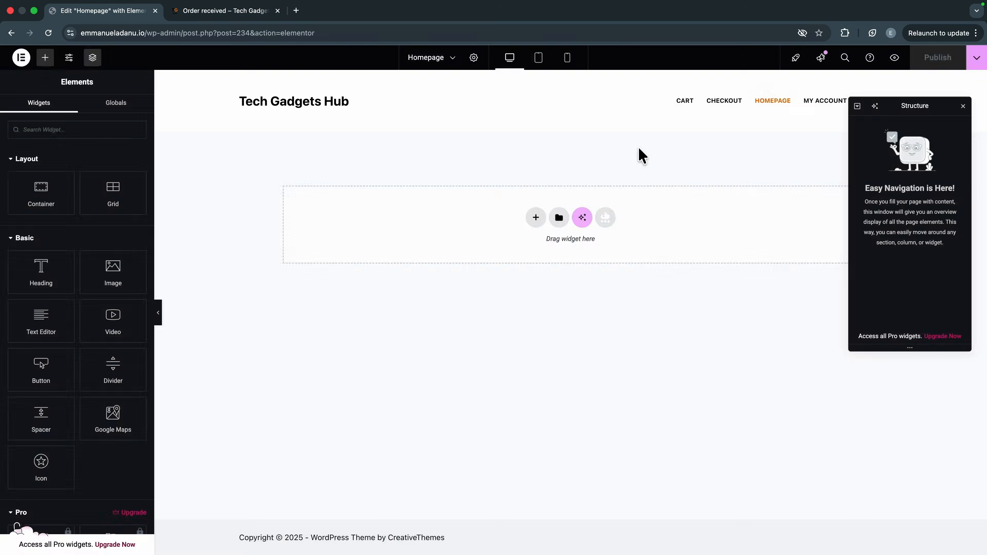
pyautogui.click(963, 107)
pyautogui.click(536, 217)
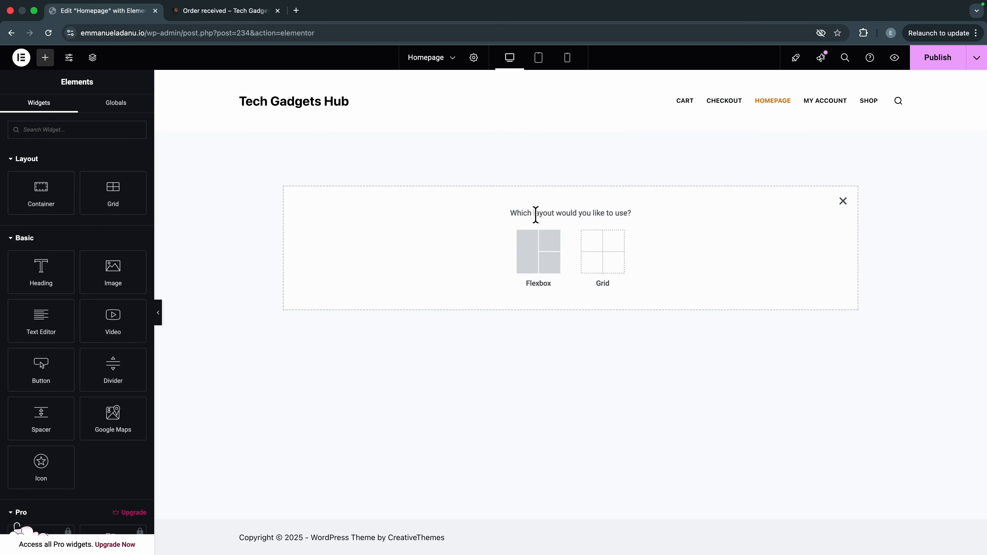
pyautogui.click(536, 273)
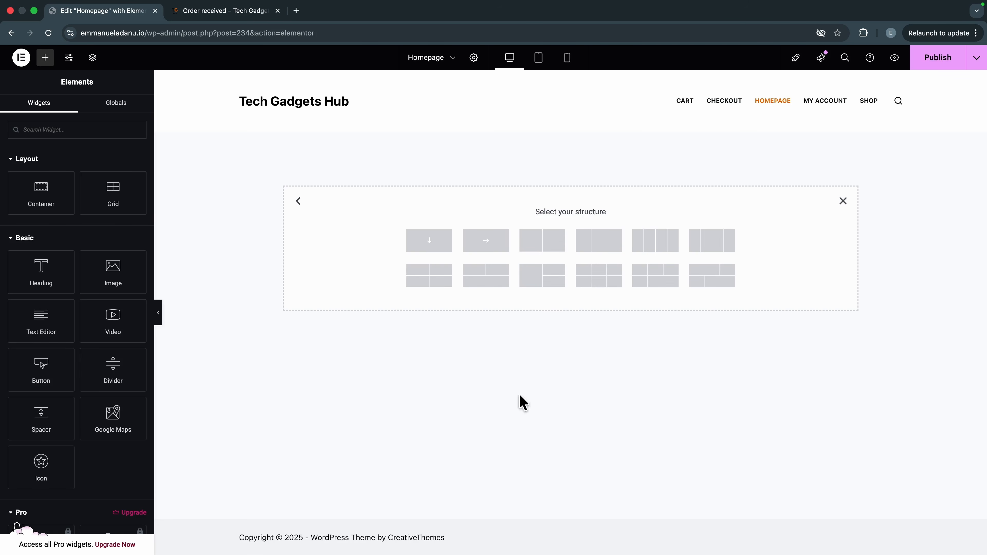
pyautogui.click(536, 247)
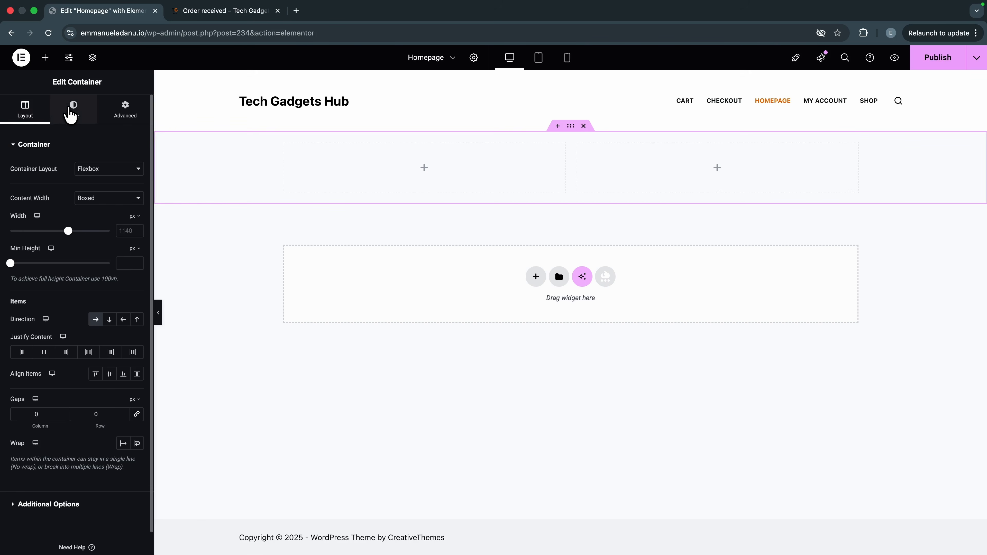
# Step: Examine the layout, style and advanced settings available for the new two-column container
pyautogui.click(73, 111)
pyautogui.click(128, 116)
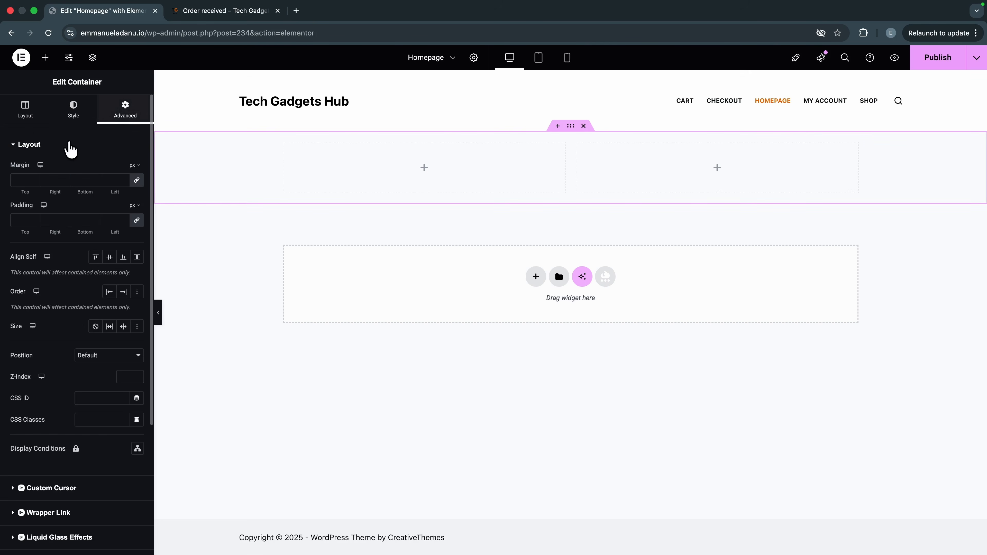
pyautogui.click(26, 118)
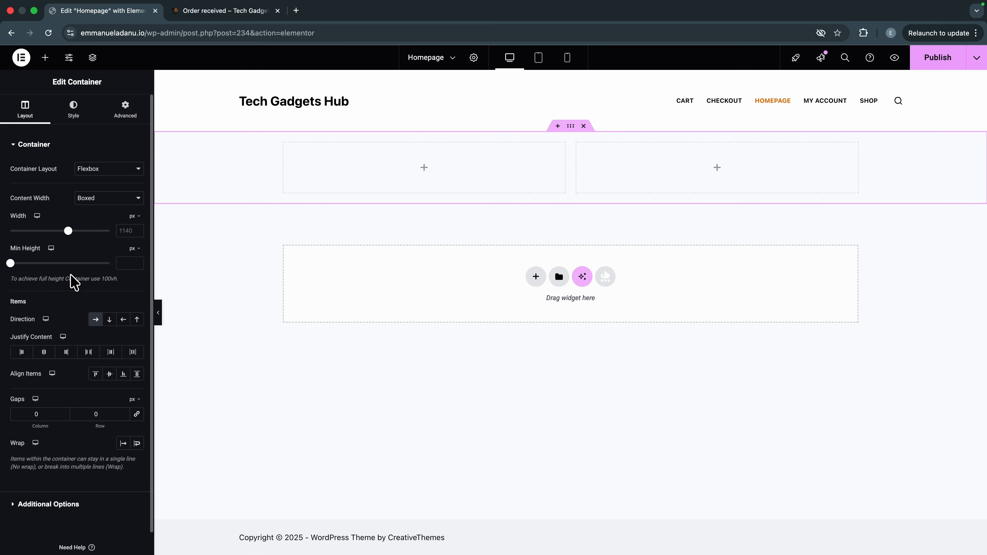
pyautogui.scroll(-1, 72, 311)
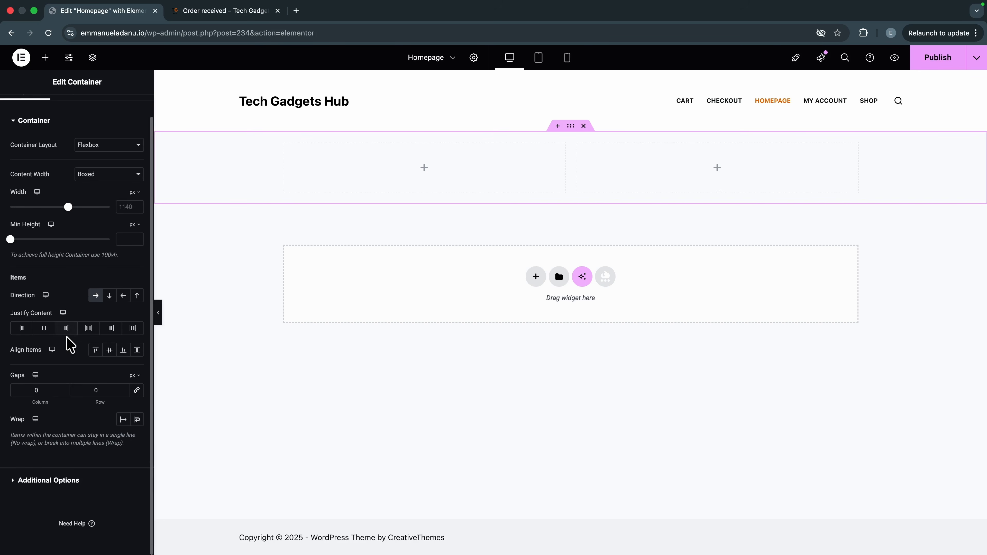
pyautogui.scroll(1, 46, 206)
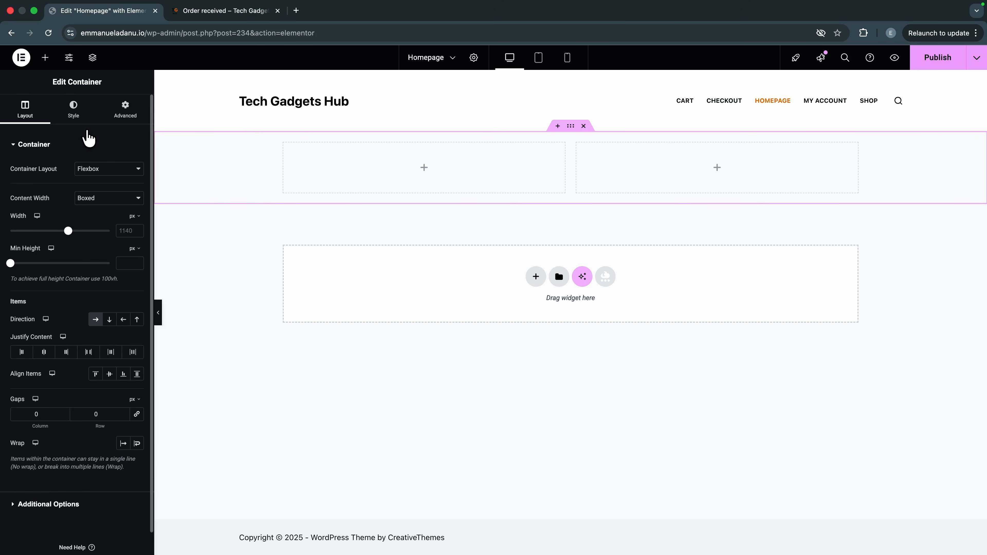
pyautogui.click(79, 116)
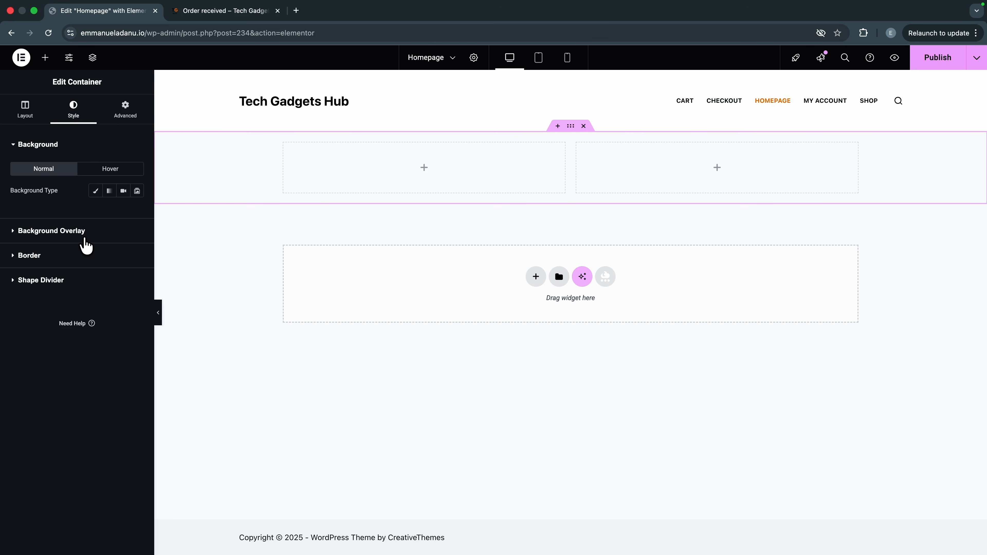
pyautogui.click(125, 117)
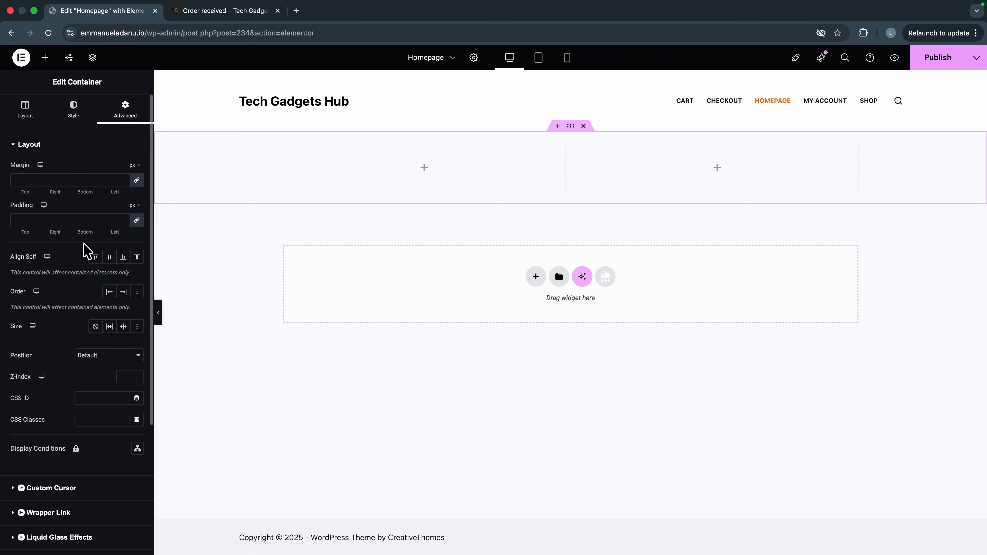
pyautogui.scroll(-5, 83, 258)
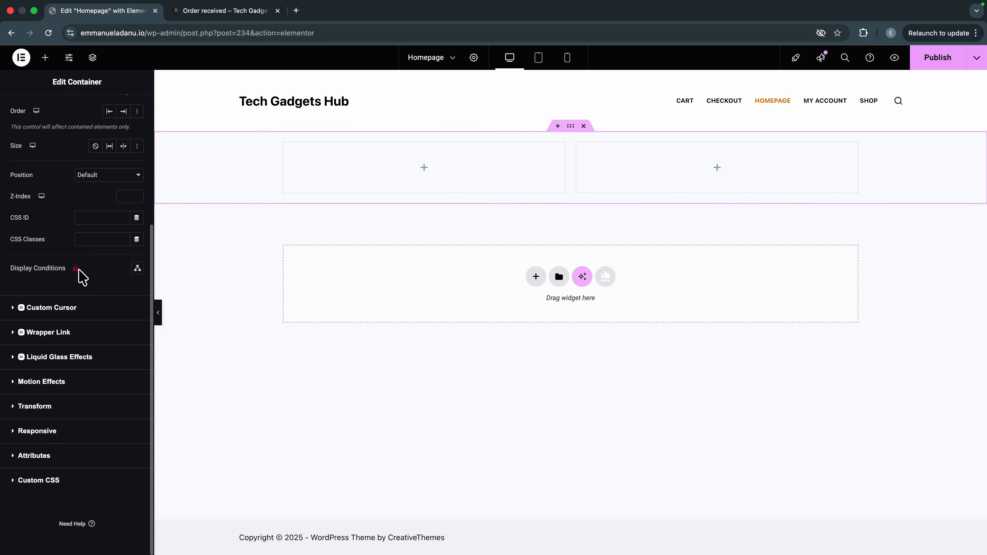
pyautogui.scroll(5, 79, 271)
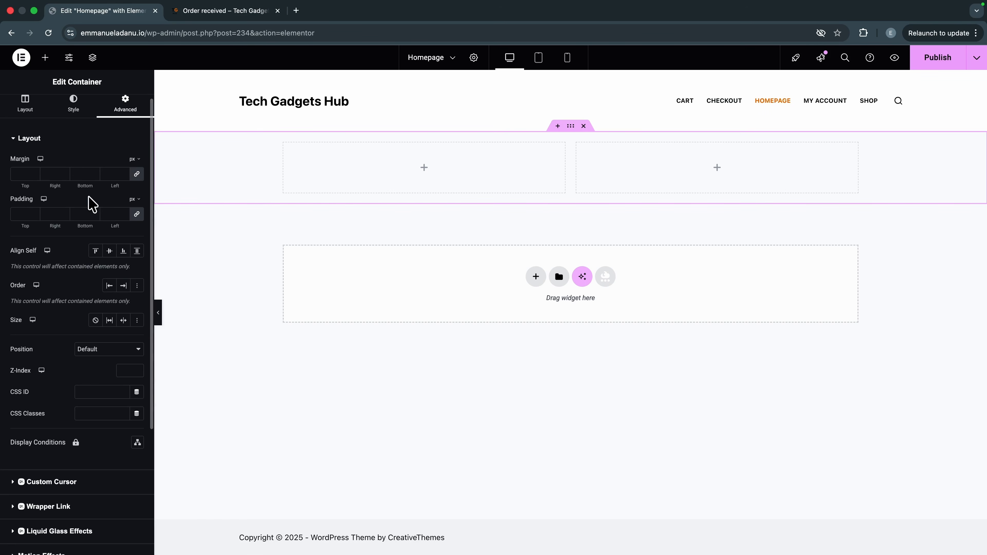
pyautogui.scroll(-5, 92, 199)
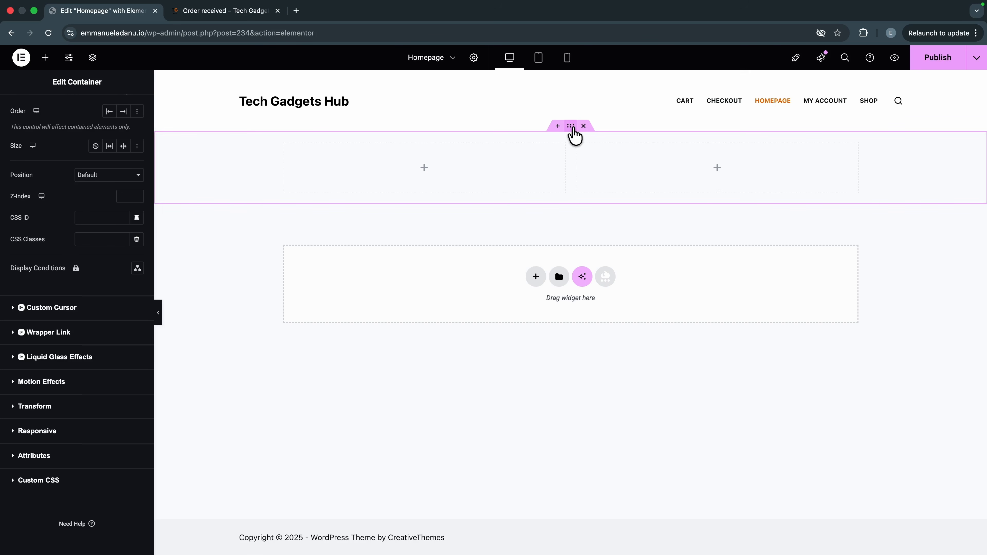
pyautogui.scroll(5, 51, 245)
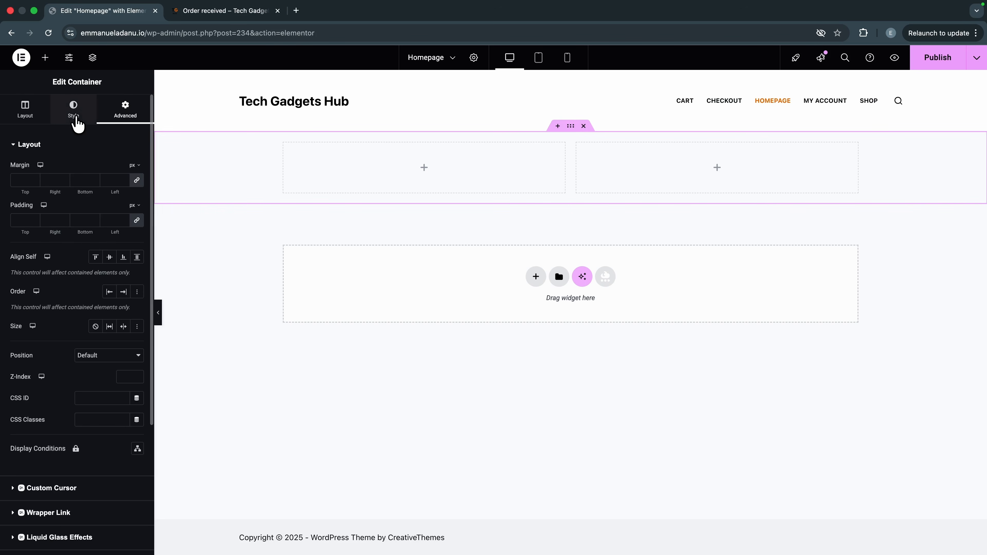
# Step: Give the container a gradient background from global Color 2 (#f67300) to global Color 1 (#f9943b)
pyautogui.click(76, 117)
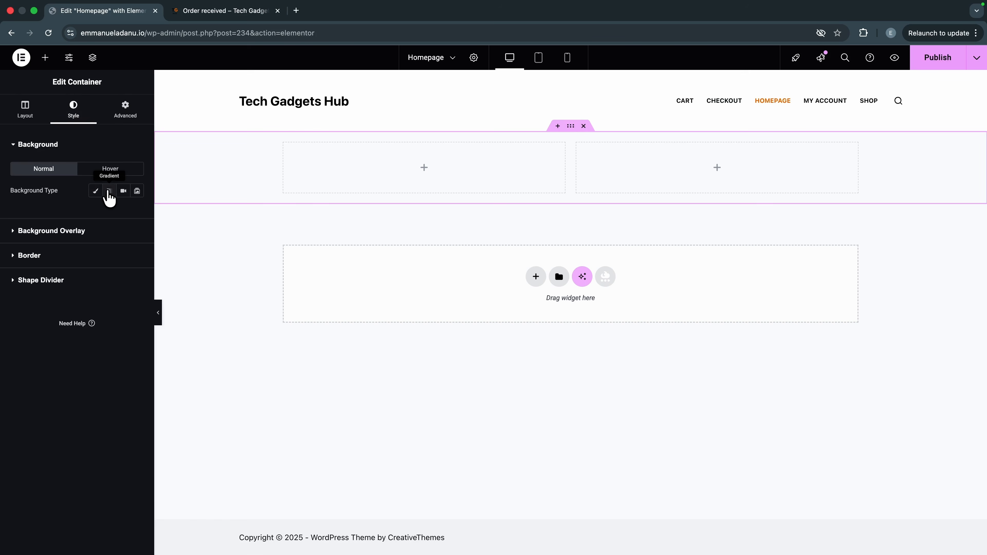
pyautogui.click(109, 191)
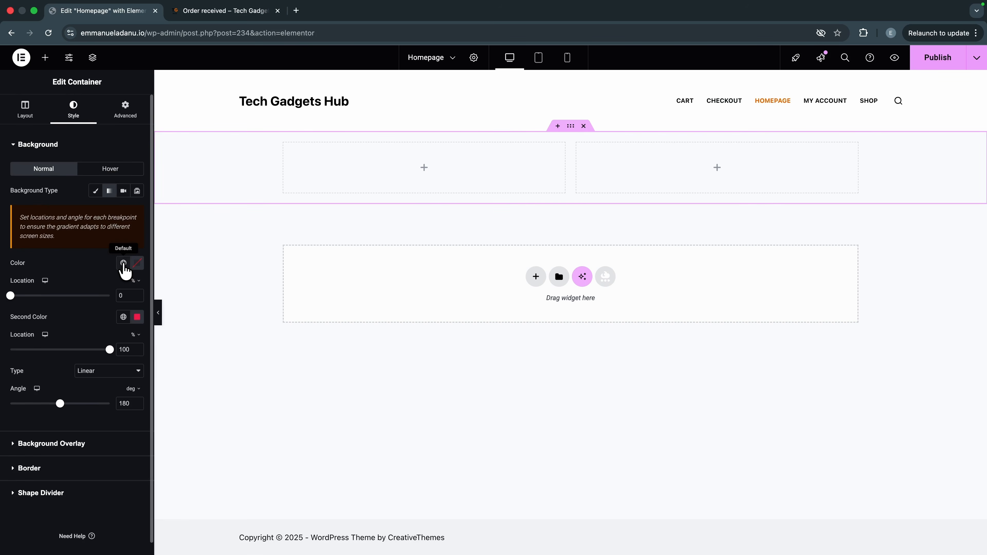
pyautogui.click(123, 263)
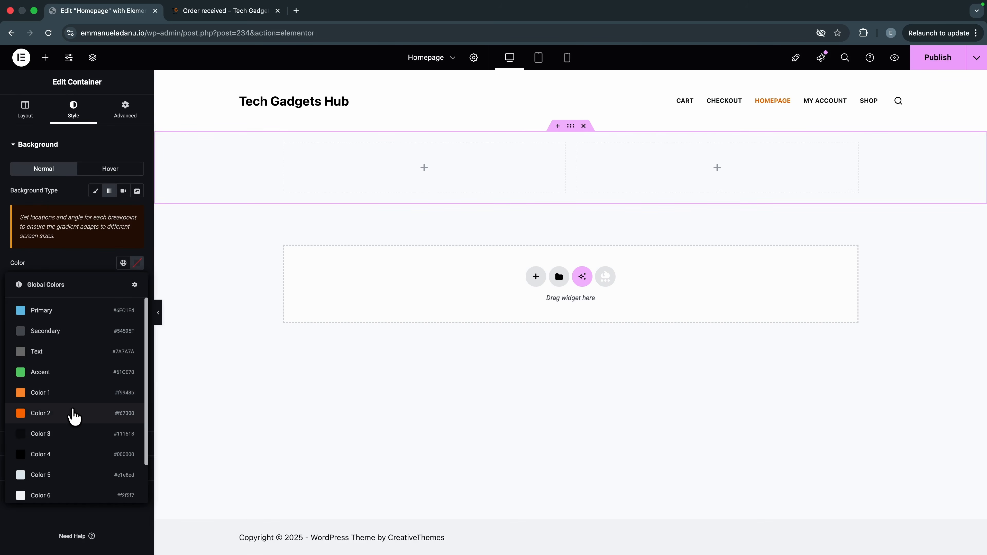
pyautogui.click(53, 416)
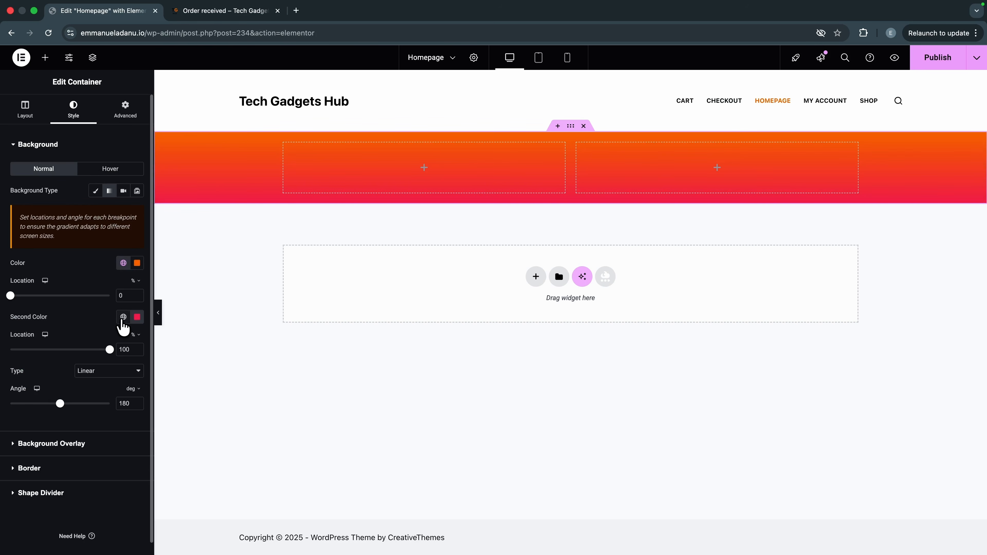
pyautogui.click(123, 318)
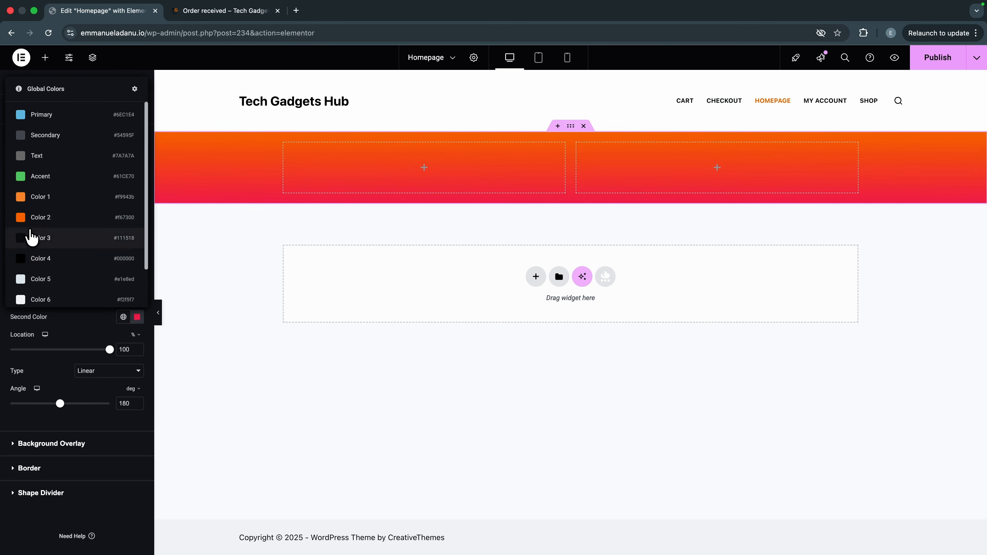
pyautogui.click(41, 199)
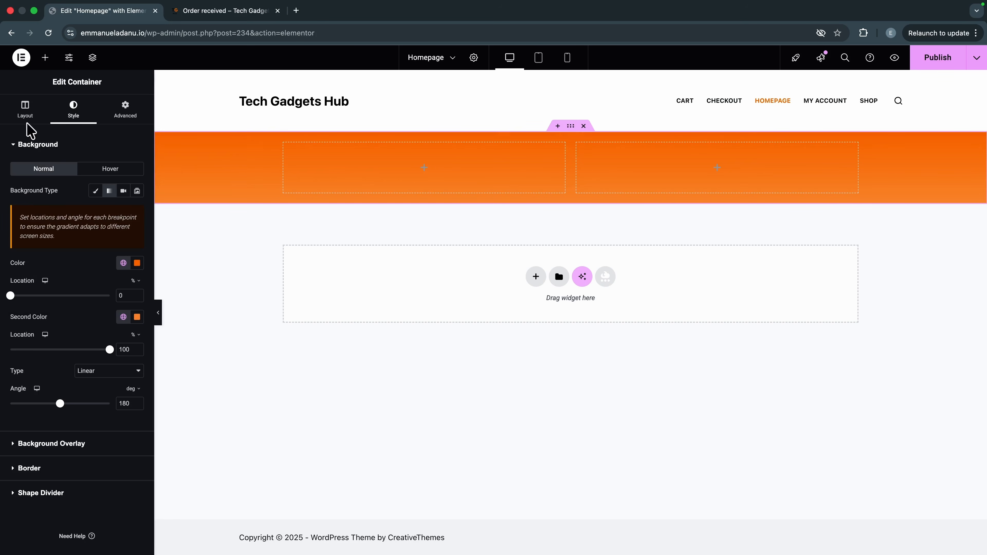
# Step: Set the container's minimum height to 60 vh and centre its items with both Justify Content and Align Items
pyautogui.click(25, 113)
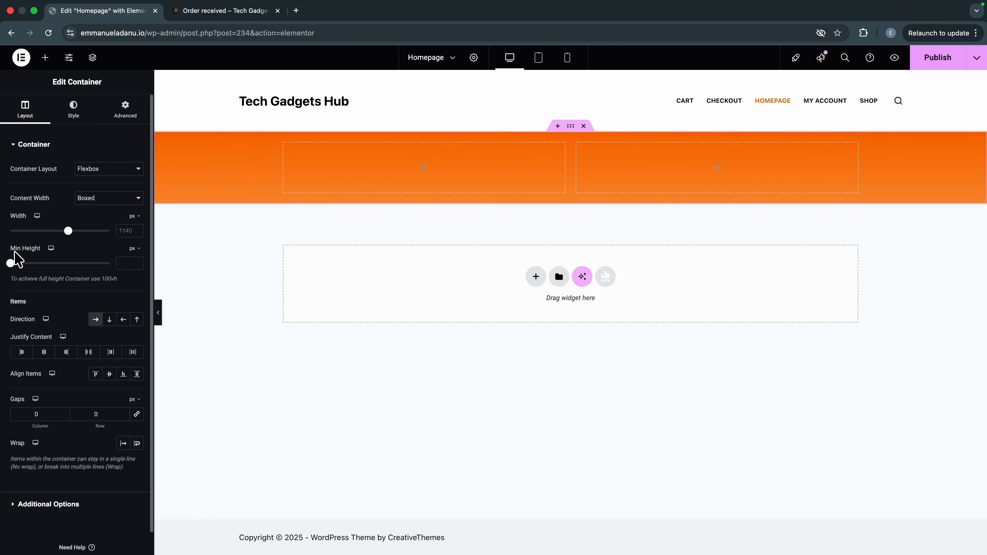
pyautogui.click(139, 254)
pyautogui.click(132, 298)
pyautogui.moveTo(11, 263); pyautogui.dragTo(70, 264)
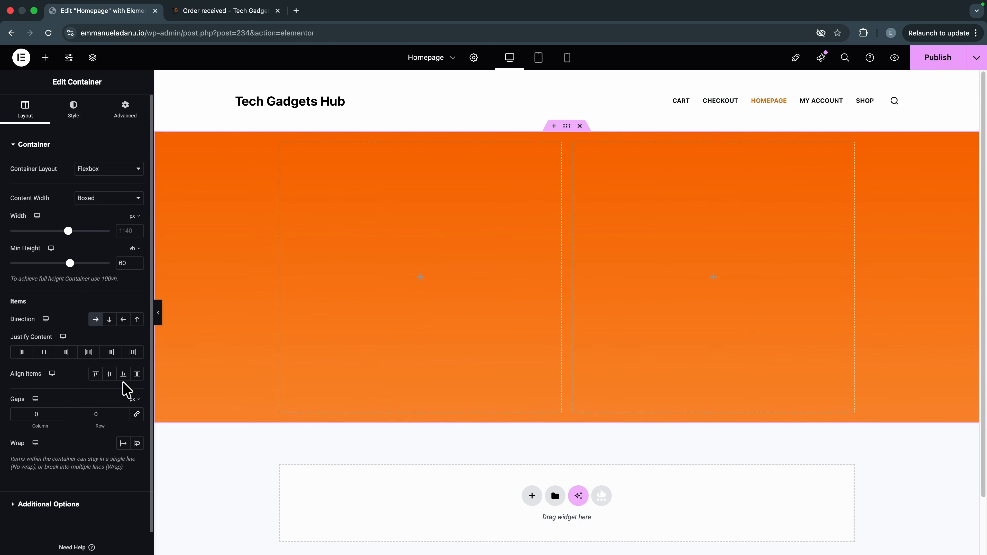
pyautogui.click(43, 352)
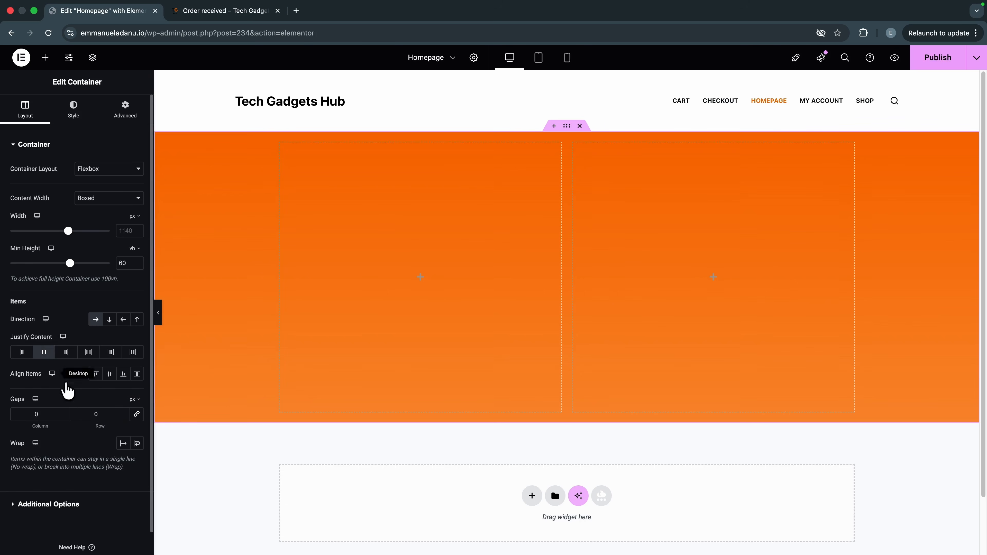
pyautogui.click(108, 376)
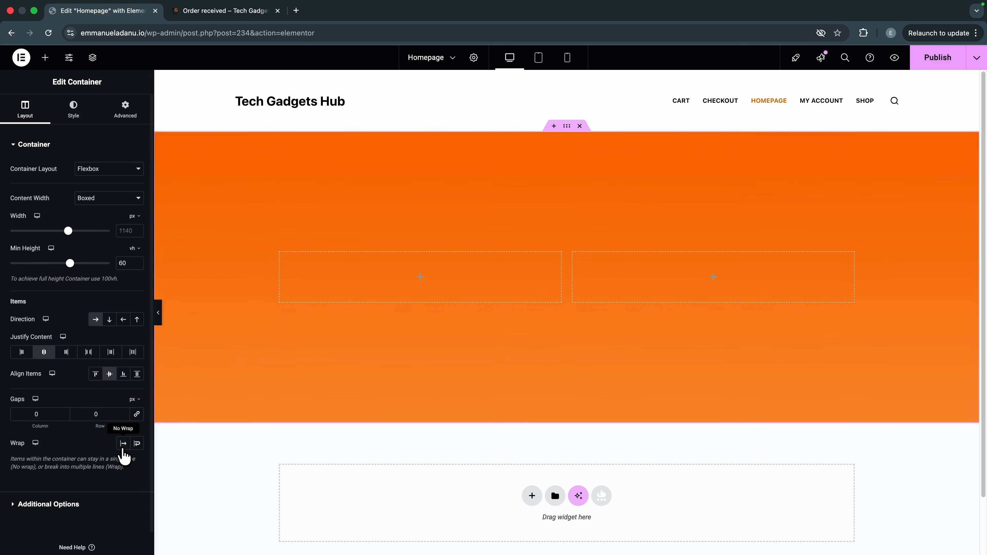
# Step: Add a brushed-wave shape divider to the container's bottom edge, 65 px high, flipped and brought to front
pyautogui.click(85, 122)
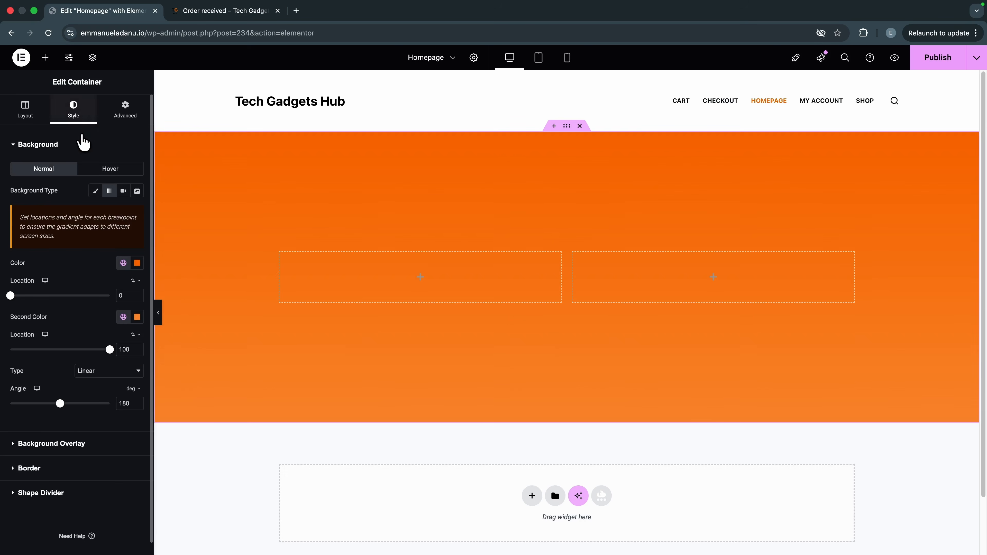
pyautogui.click(49, 501)
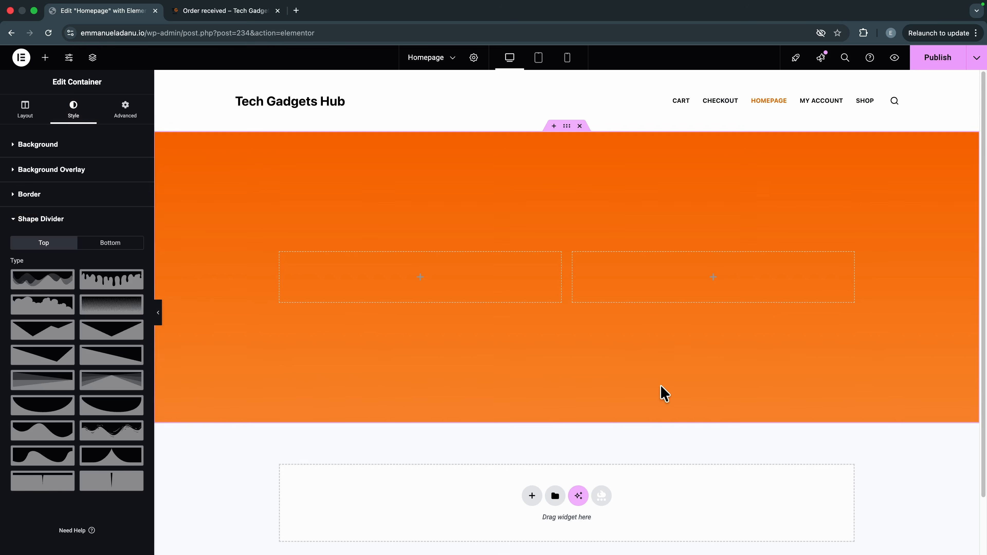
pyautogui.click(104, 249)
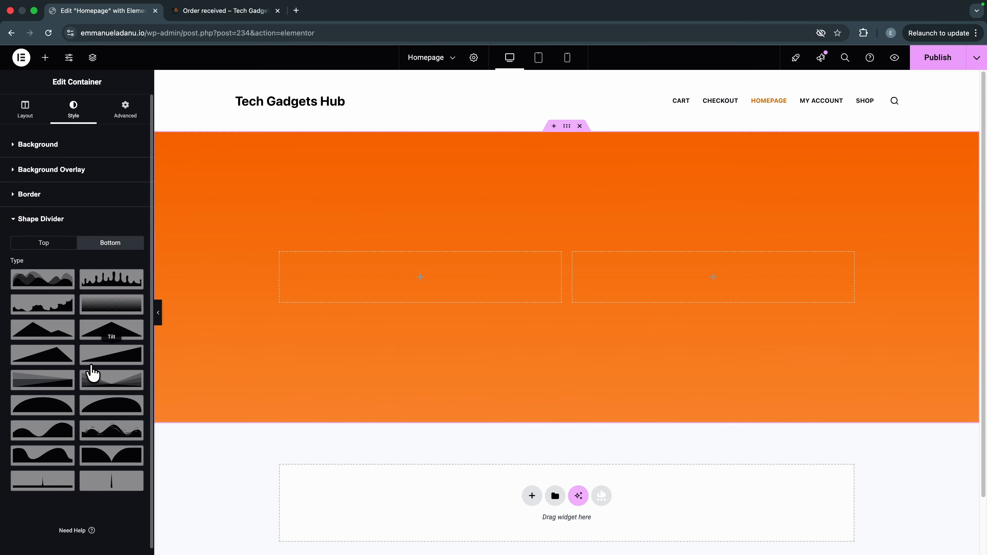
pyautogui.click(125, 438)
pyautogui.scroll(-3, 88, 445)
pyautogui.moveTo(12, 411); pyautogui.dragTo(23, 443)
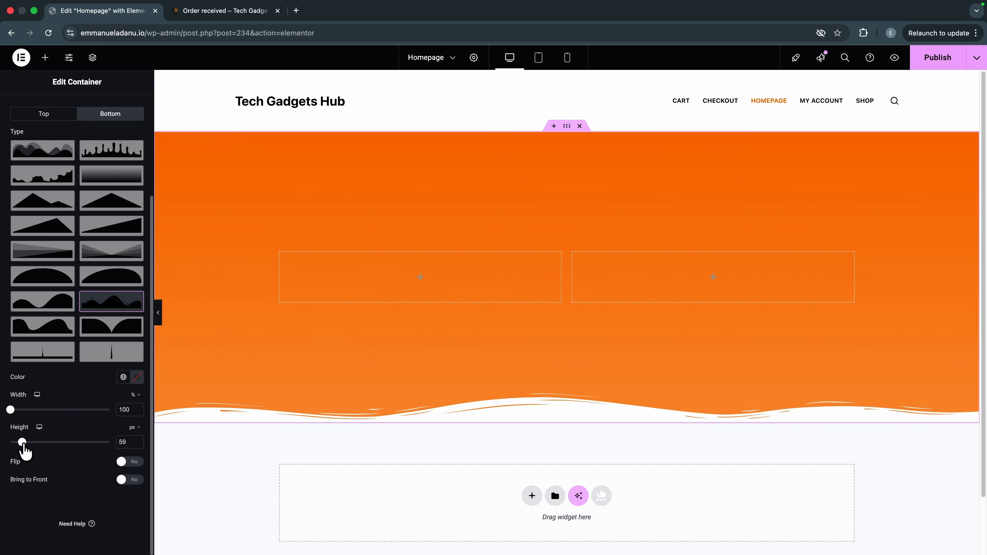
pyautogui.moveTo(23, 443); pyautogui.dragTo(24, 443)
pyautogui.click(126, 463)
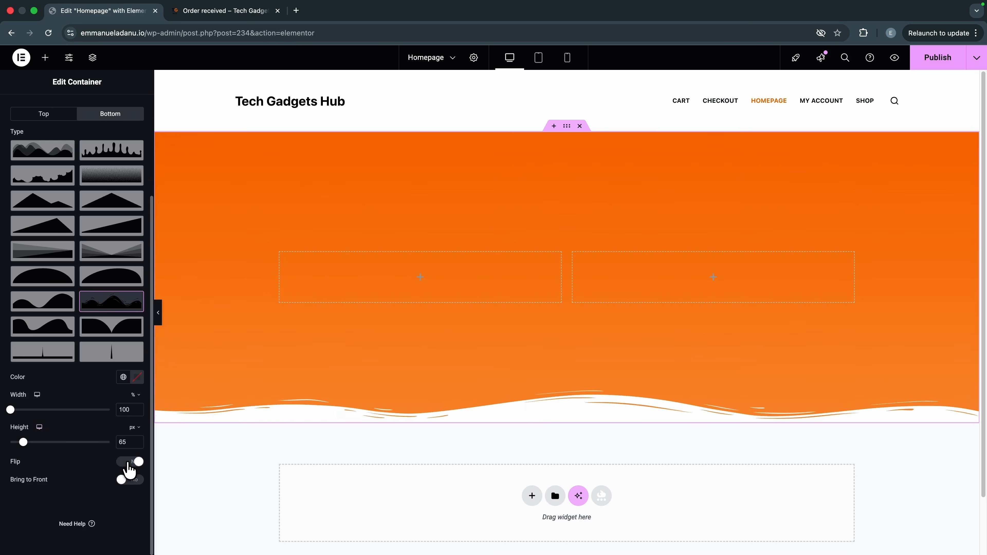
pyautogui.click(133, 482)
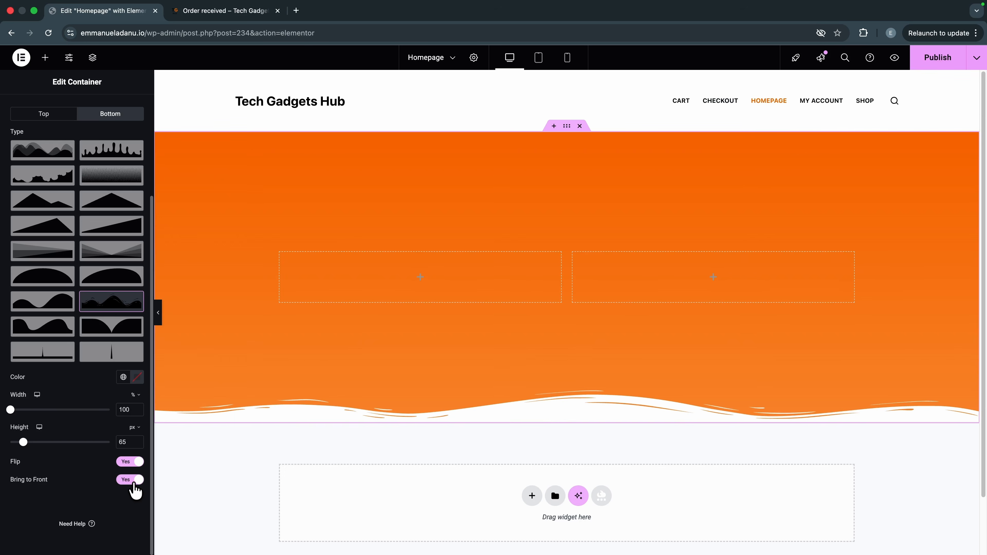
pyautogui.scroll(4, 93, 361)
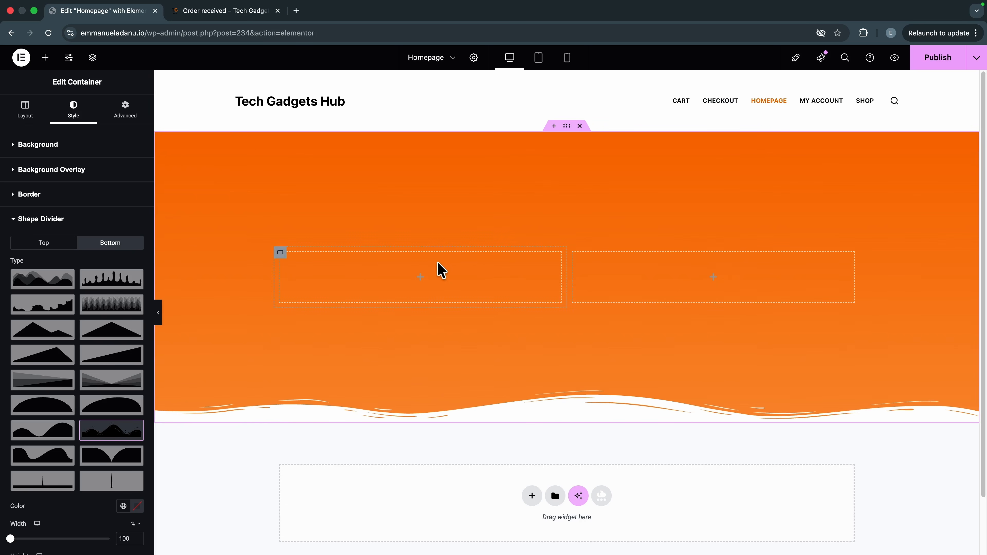
# Step: Add an Image widget to the container's second column
pyautogui.click(45, 58)
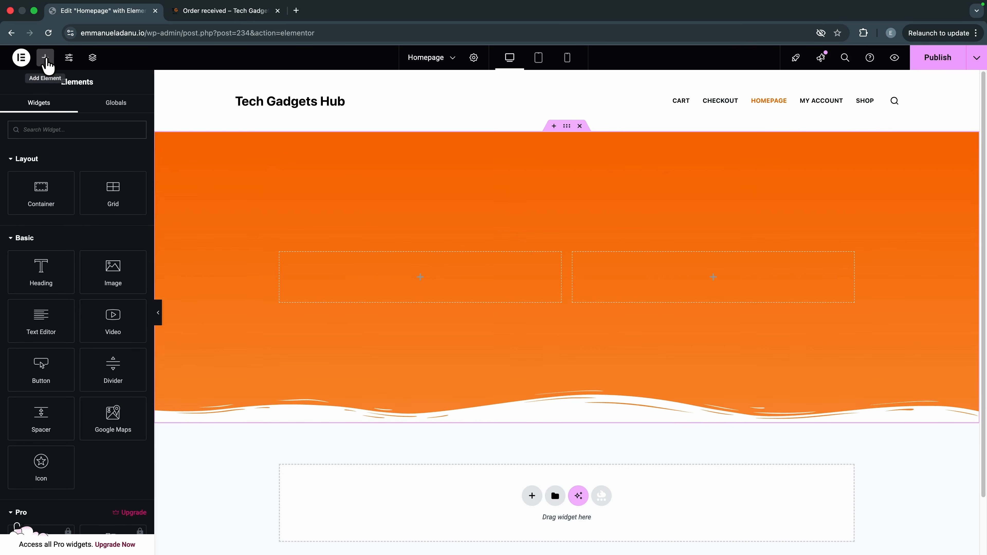
pyautogui.moveTo(110, 274); pyautogui.dragTo(713, 294)
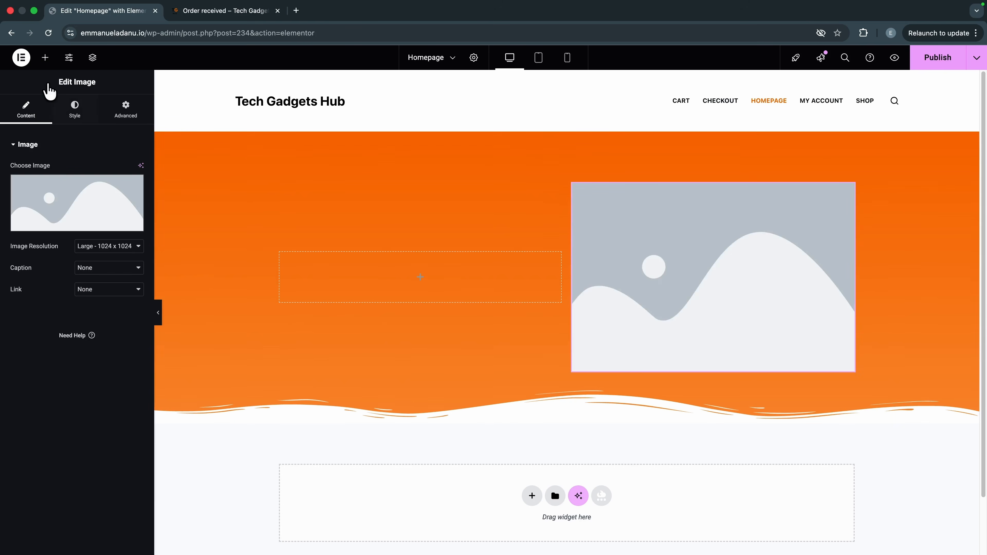
# Step: Add two stacked Heading widgets to the container's first column, with a Button widget below them
pyautogui.click(45, 58)
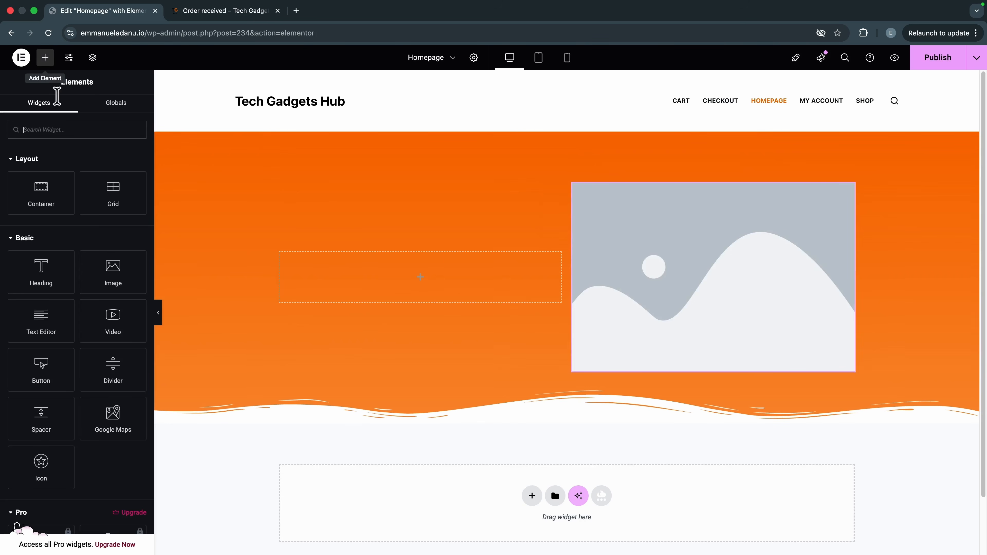
pyautogui.scroll(-4, 77, 328)
pyautogui.moveTo(33, 268); pyautogui.dragTo(30, 321)
pyautogui.scroll(4, 38, 326)
pyautogui.scroll(-3, 43, 338)
pyautogui.scroll(3, 43, 338)
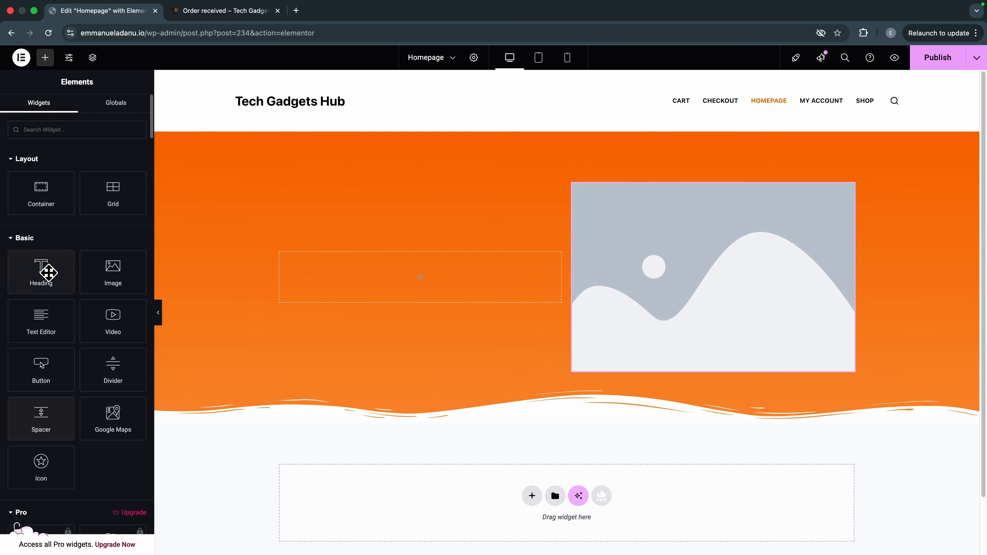
pyautogui.moveTo(44, 268); pyautogui.dragTo(318, 280)
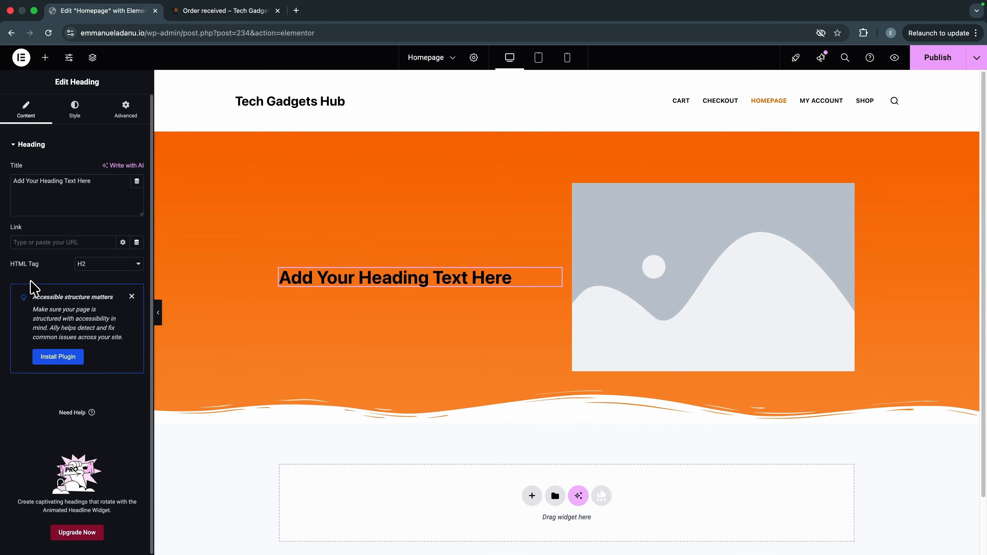
pyautogui.moveTo(400, 296); pyautogui.dragTo(406, 299)
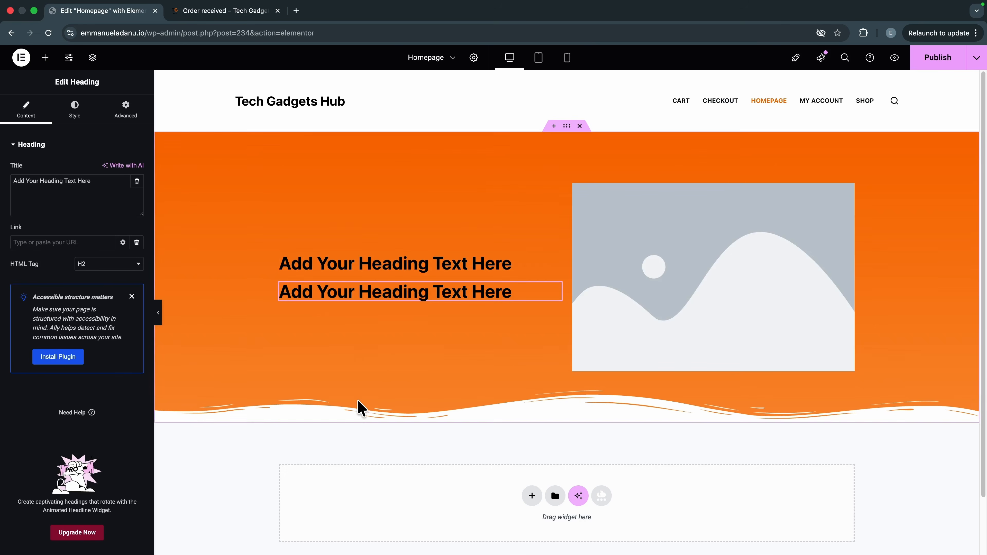
pyautogui.click(45, 58)
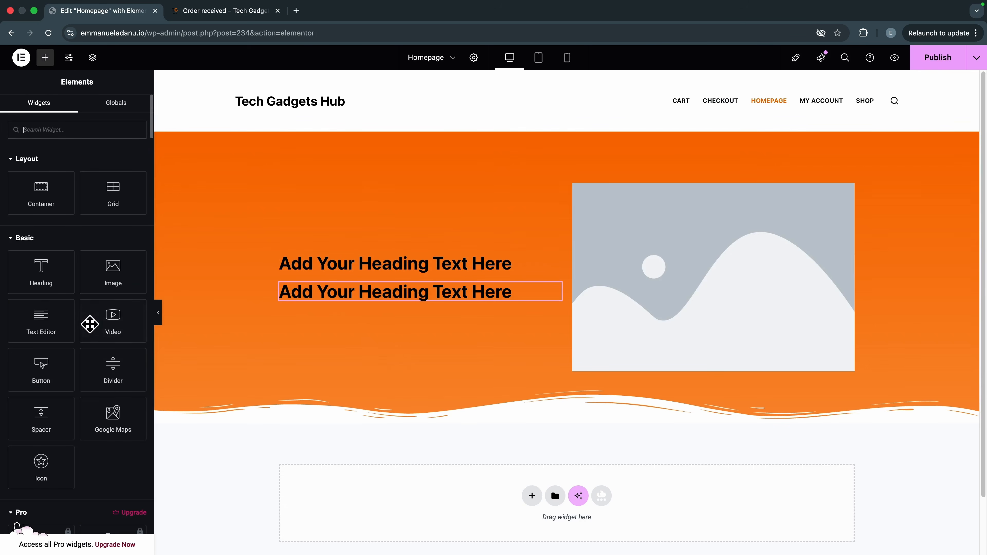
pyautogui.moveTo(27, 367); pyautogui.dragTo(393, 317)
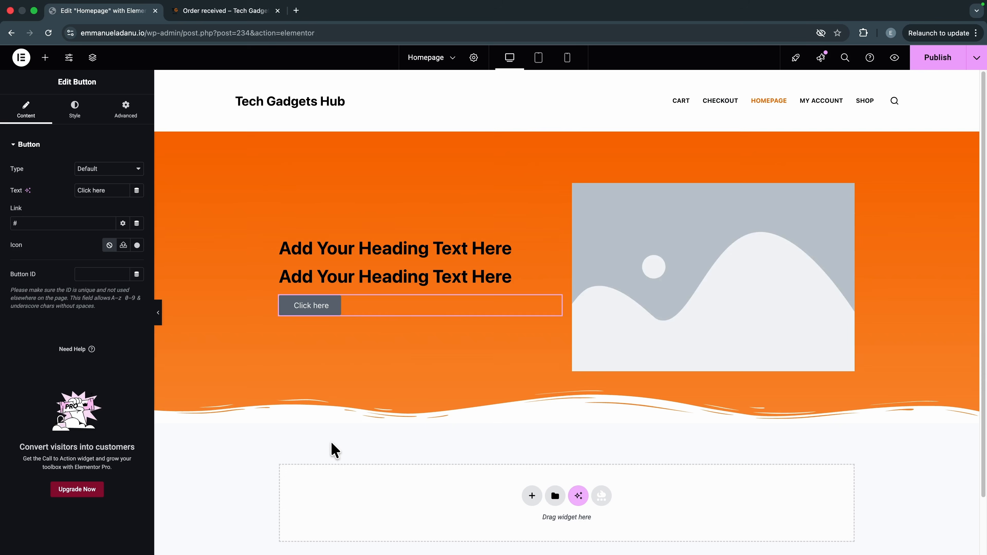
# Step: Set the second column's image to TG-Hub-1.png from the media library
pyautogui.click(674, 282)
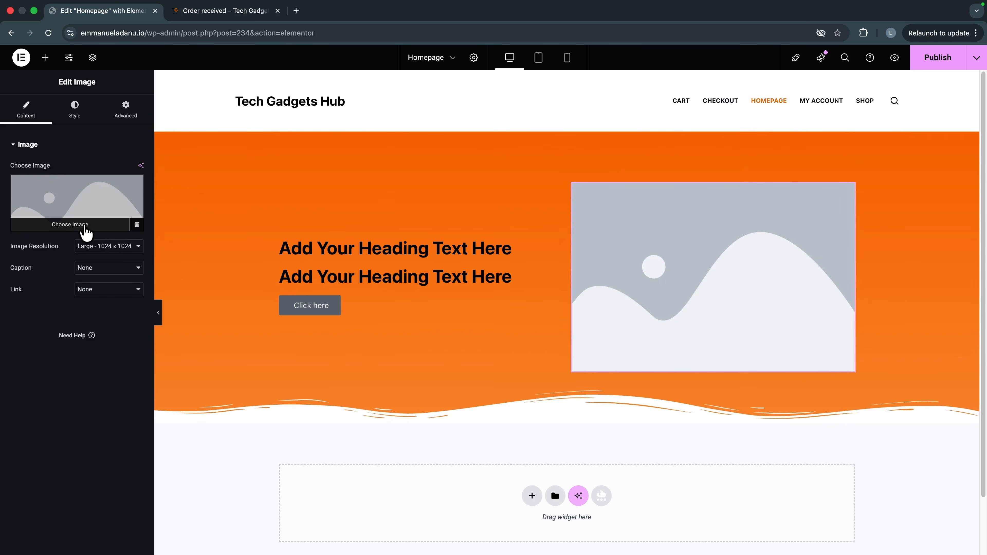
pyautogui.click(86, 231)
pyautogui.moveTo(799, 463); pyautogui.dragTo(448, 374)
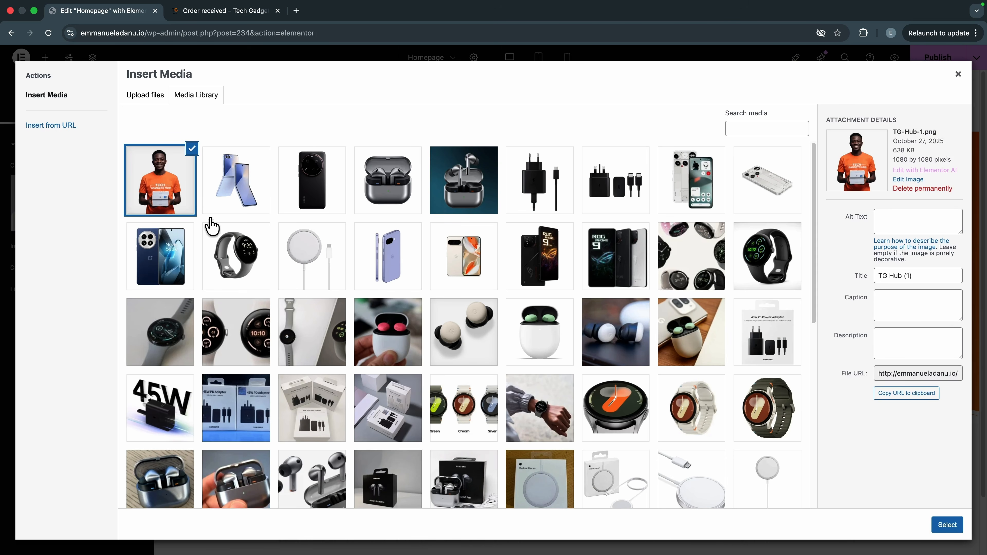
pyautogui.click(947, 525)
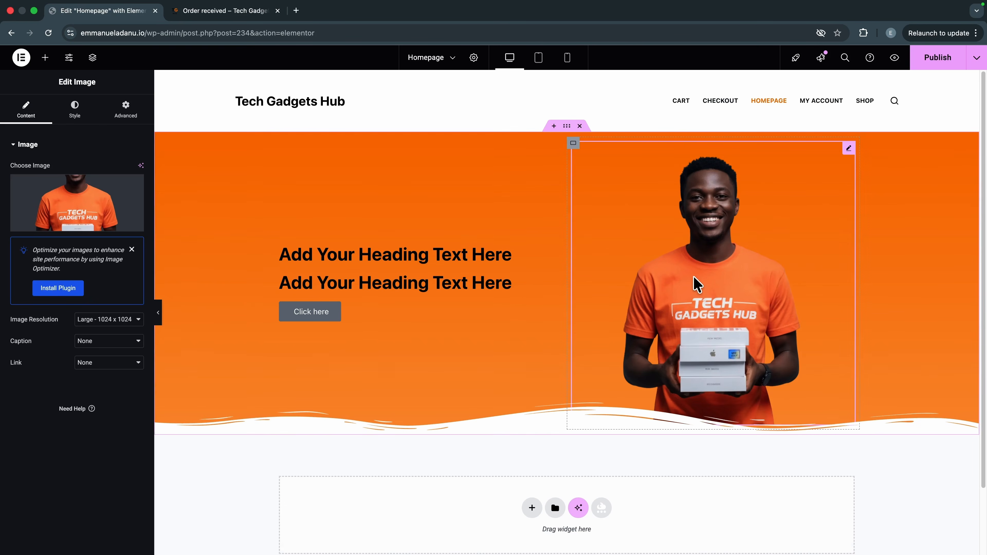
# Step: Change the upper heading's text to "Welcome to" and the lower heading's text to "Tech Gadgets Hub"
pyautogui.click(341, 257)
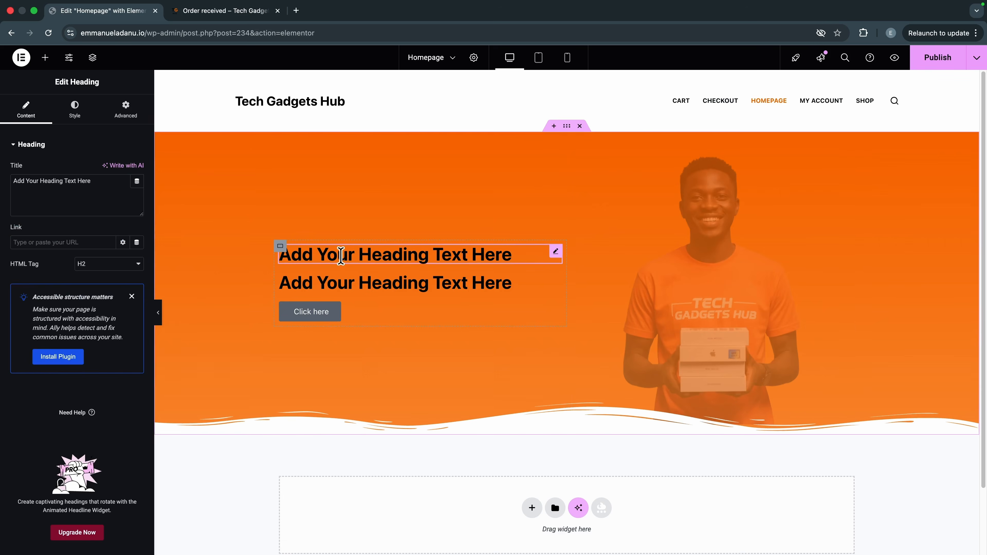
pyautogui.tripleClick(43, 182)
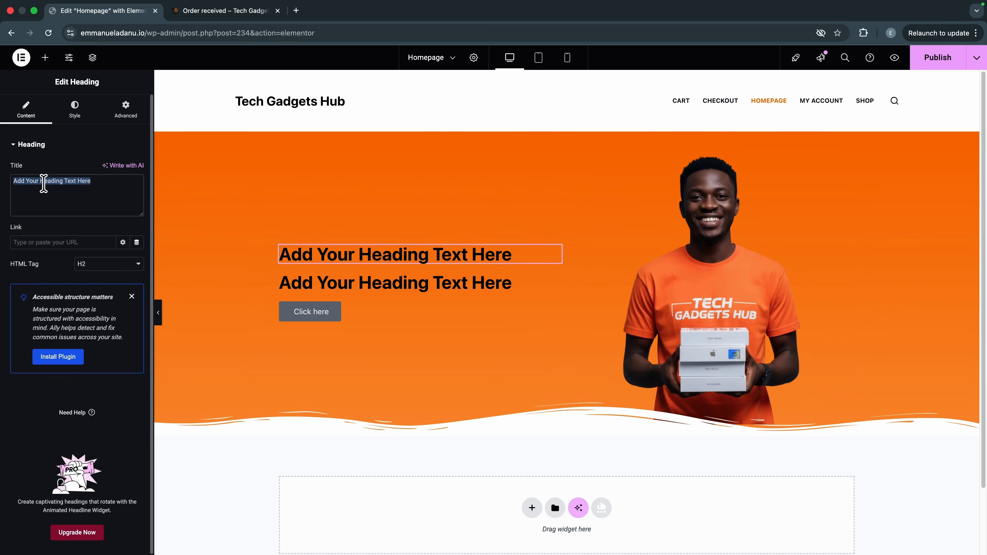
pyautogui.write('Welcome to')
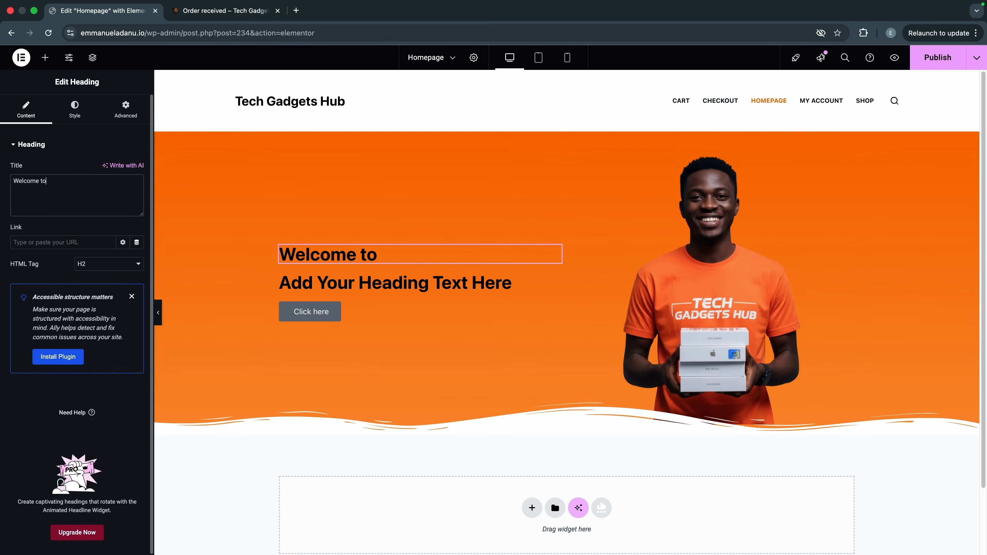
pyautogui.click(332, 284)
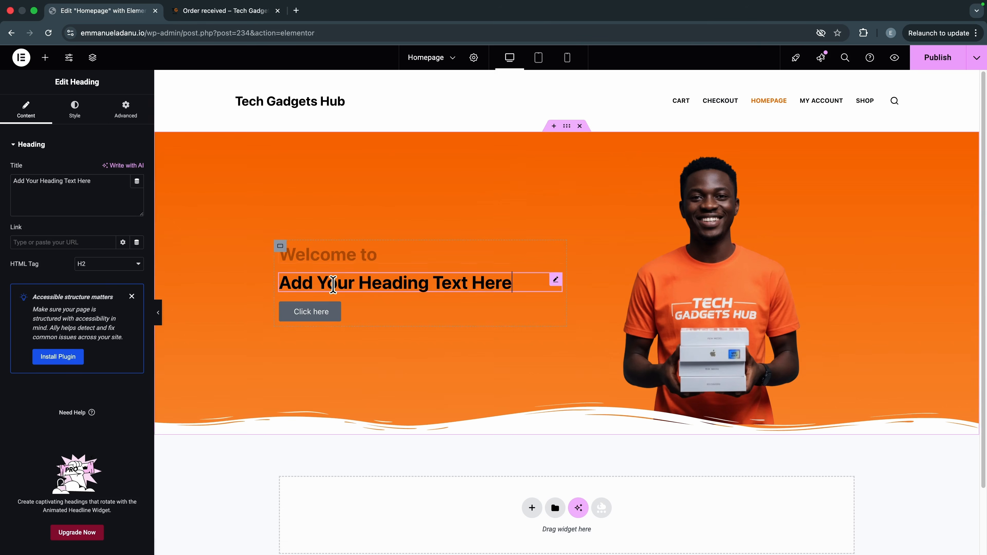
pyautogui.tripleClick(58, 182)
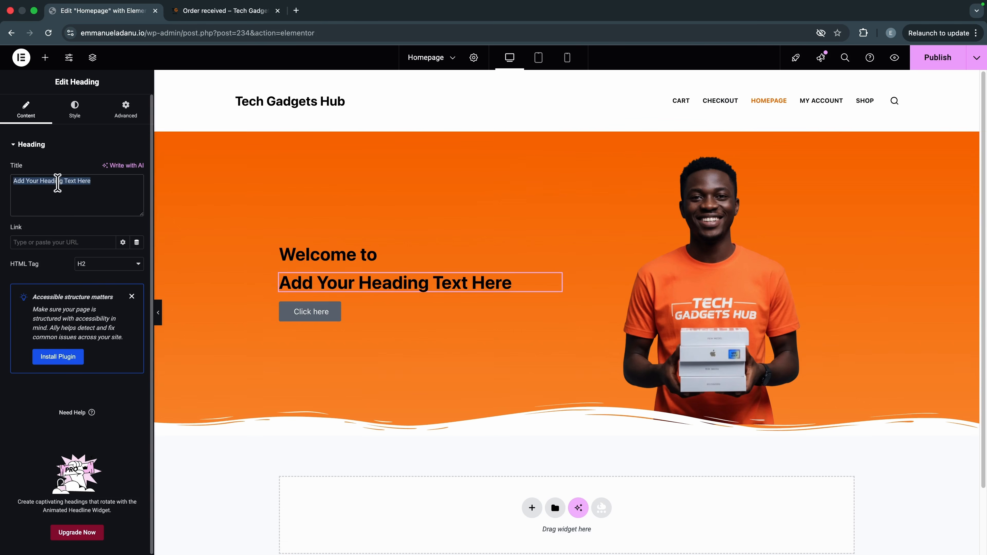
pyautogui.write('tech')
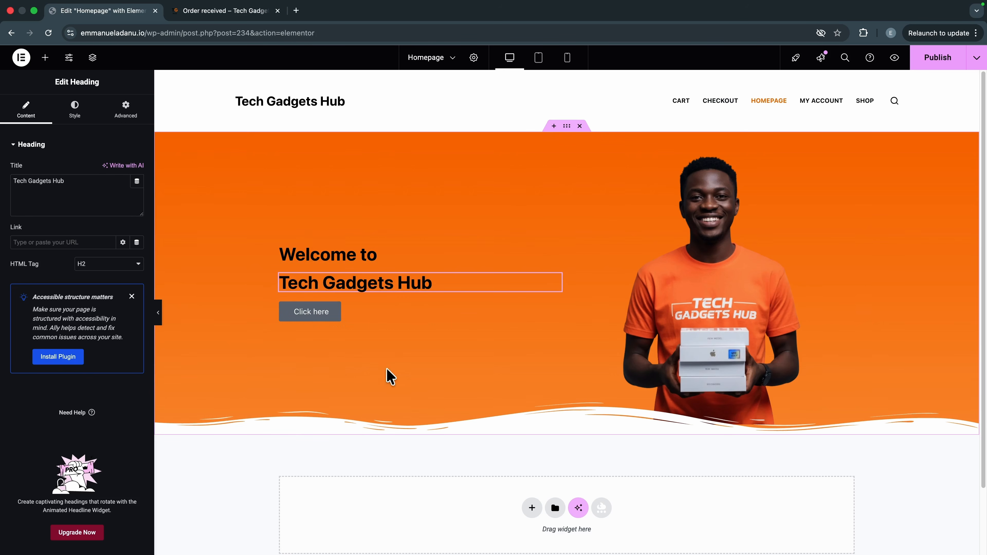
# Step: Set the HTML tag of the "Welcome to" heading to H4 and of the hero's "Tech Gadgets Hub" heading to H1
pyautogui.click(338, 256)
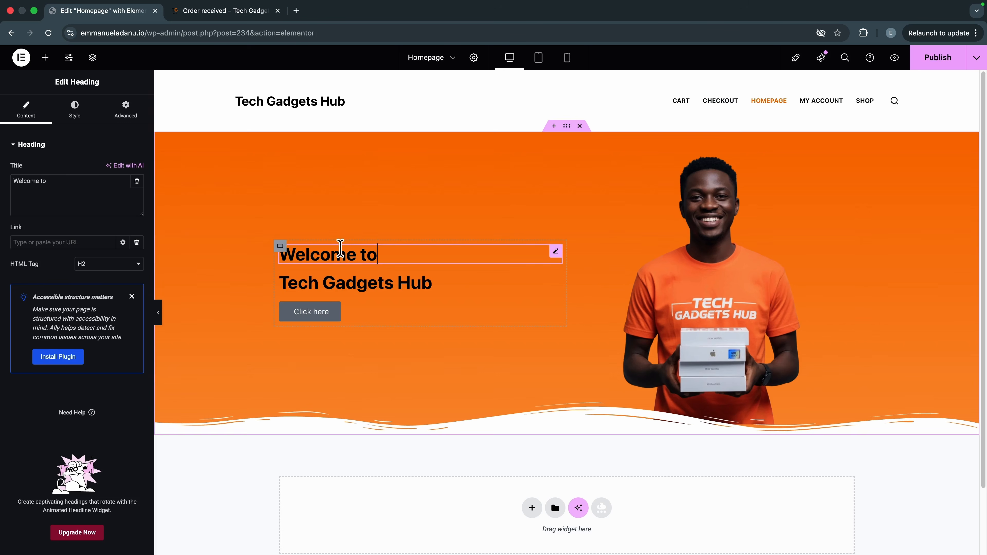
pyautogui.click(106, 264)
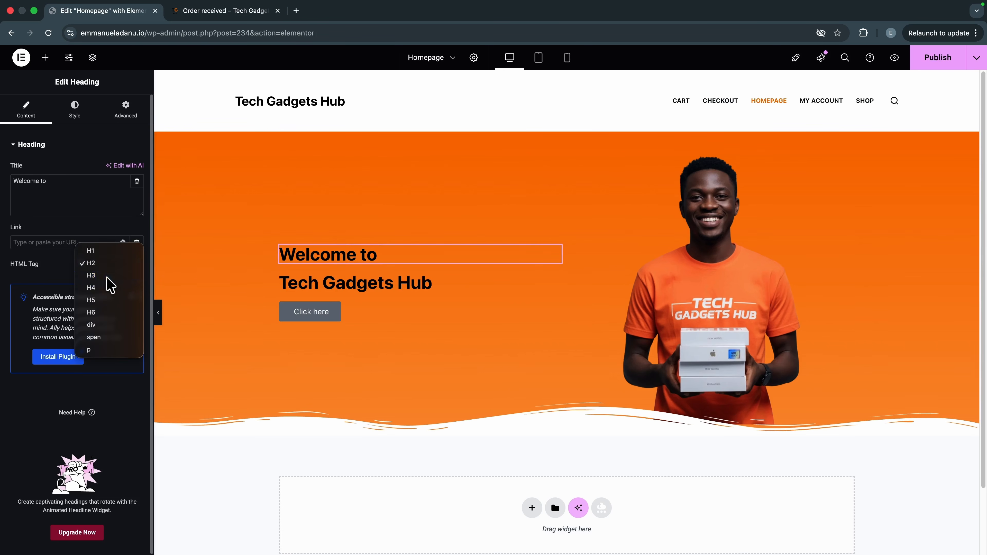
pyautogui.click(109, 277)
pyautogui.click(111, 271)
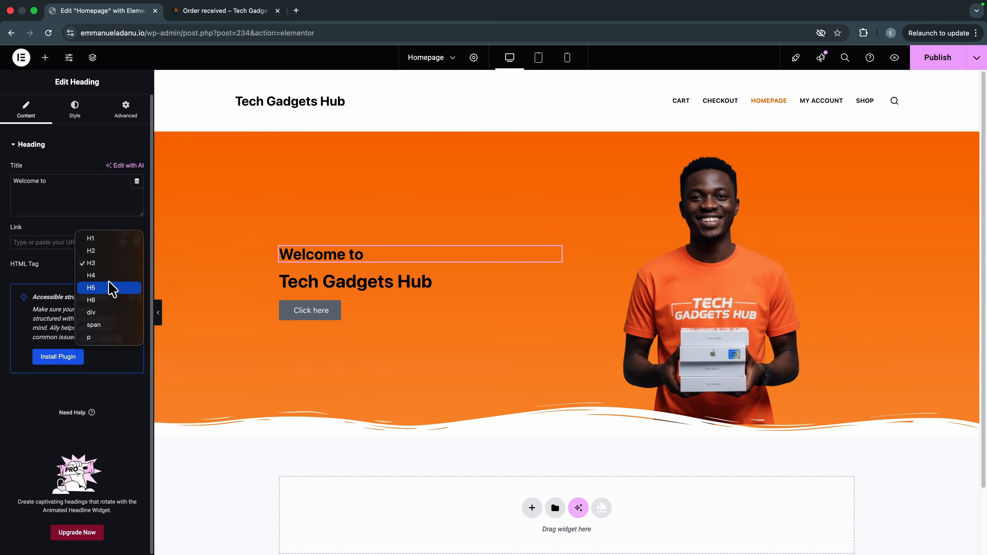
pyautogui.click(109, 279)
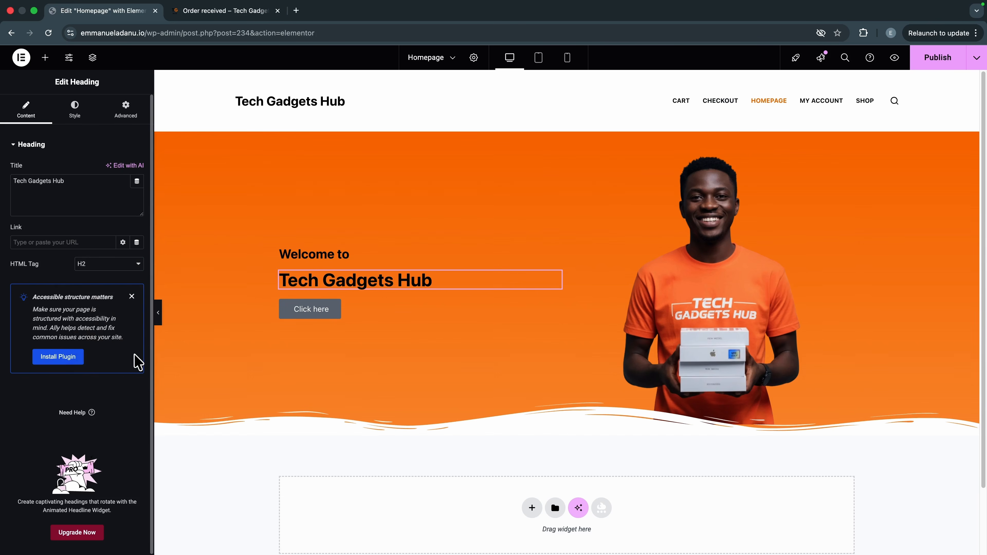
pyautogui.click(105, 274)
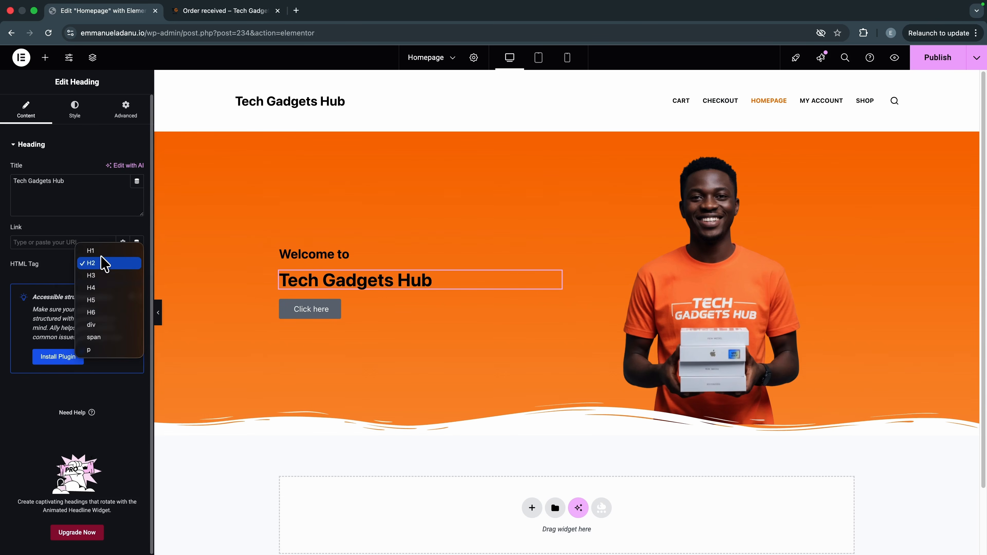
pyautogui.click(93, 251)
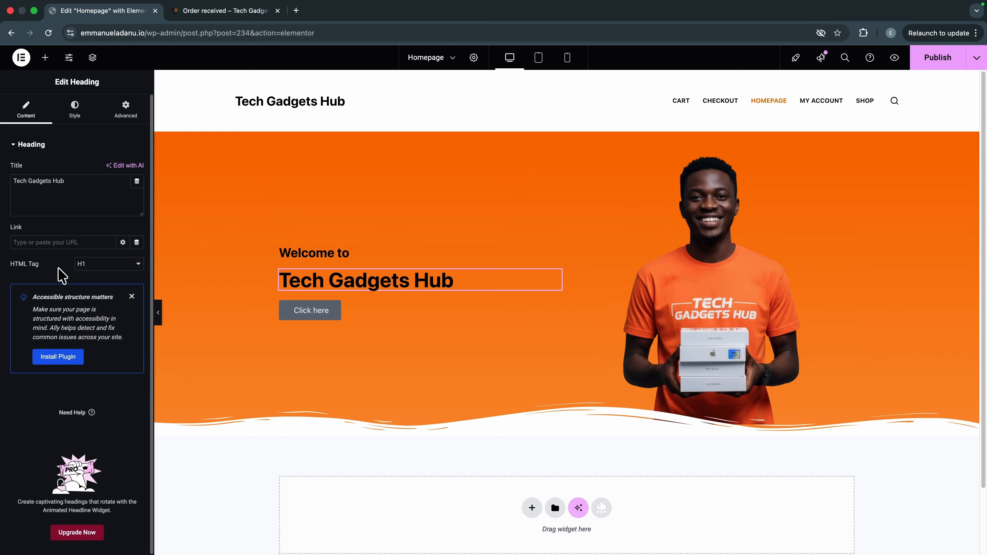
# Step: Style the hero's "Tech Gadgets Hub" heading with a 65 px font size and the white global text color, Color 8 (#ffffff)
pyautogui.click(75, 105)
pyautogui.click(137, 199)
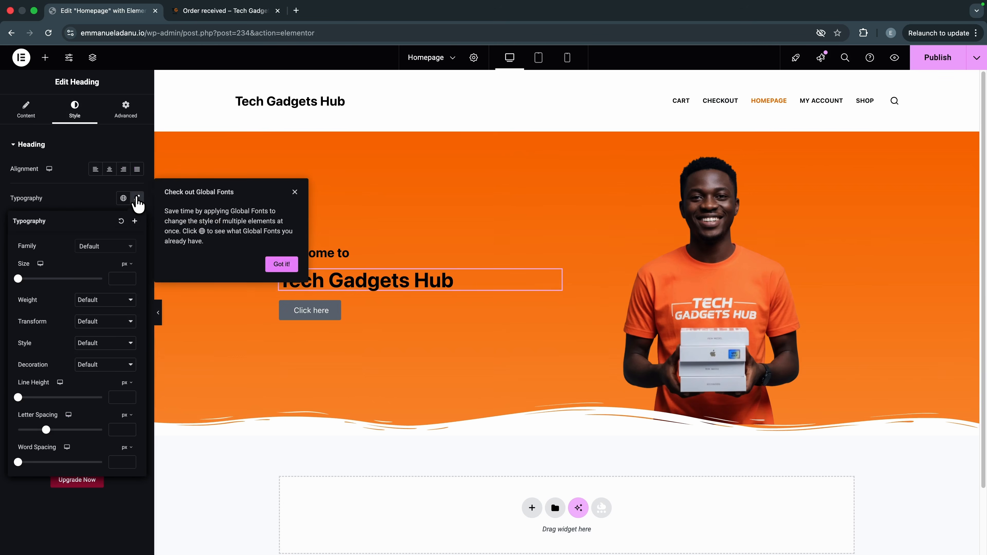
pyautogui.moveTo(18, 278); pyautogui.dragTo(45, 285)
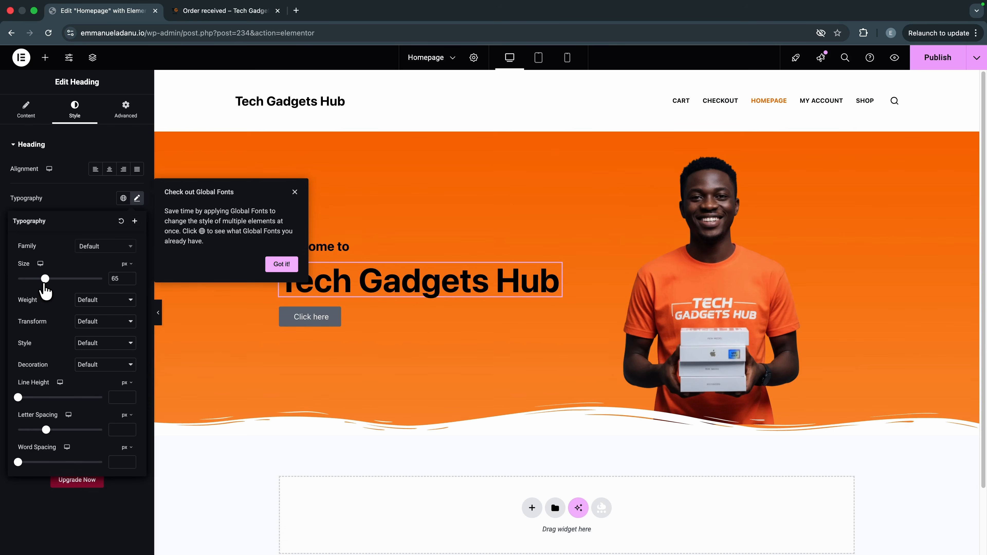
pyautogui.click(294, 192)
pyautogui.click(75, 196)
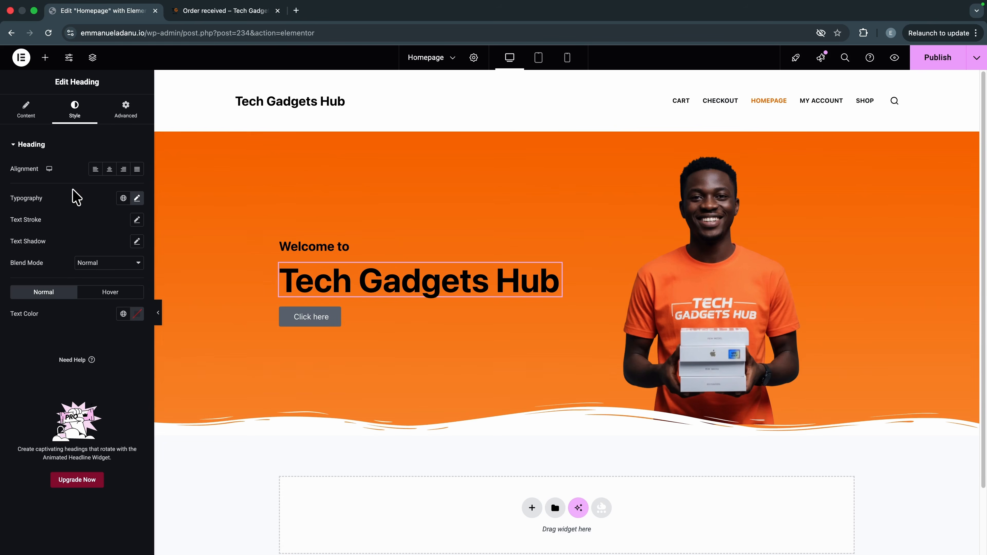
pyautogui.click(123, 314)
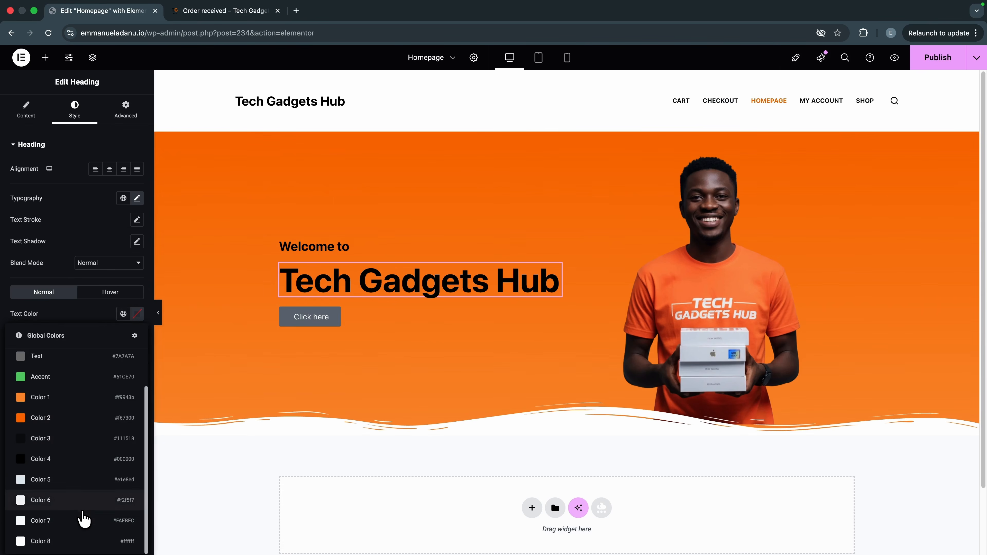
pyautogui.click(60, 539)
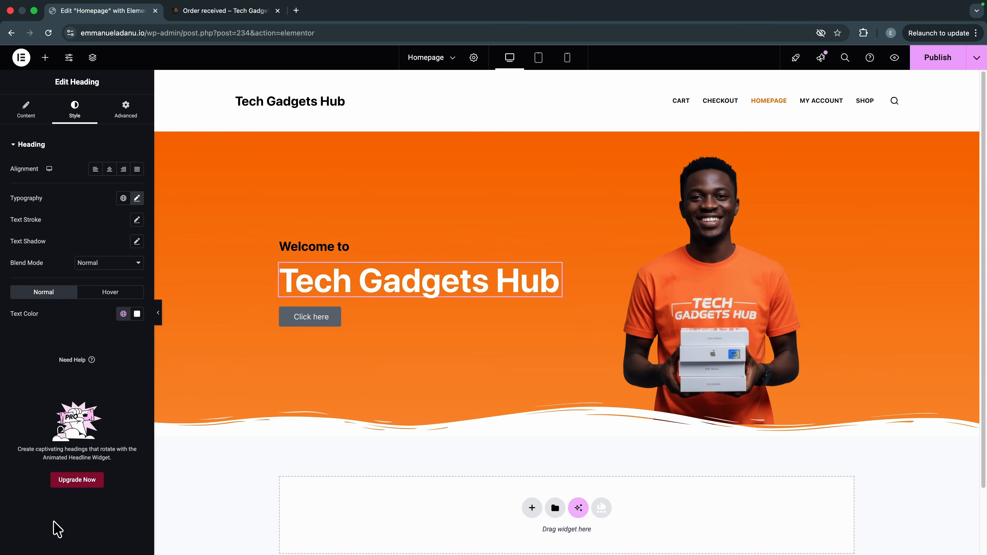
# Step: Add a Text Editor widget between the "Tech Gadgets Hub" heading and the button, reading "We sell high-quality Smartphones and accessories."
pyautogui.click(45, 58)
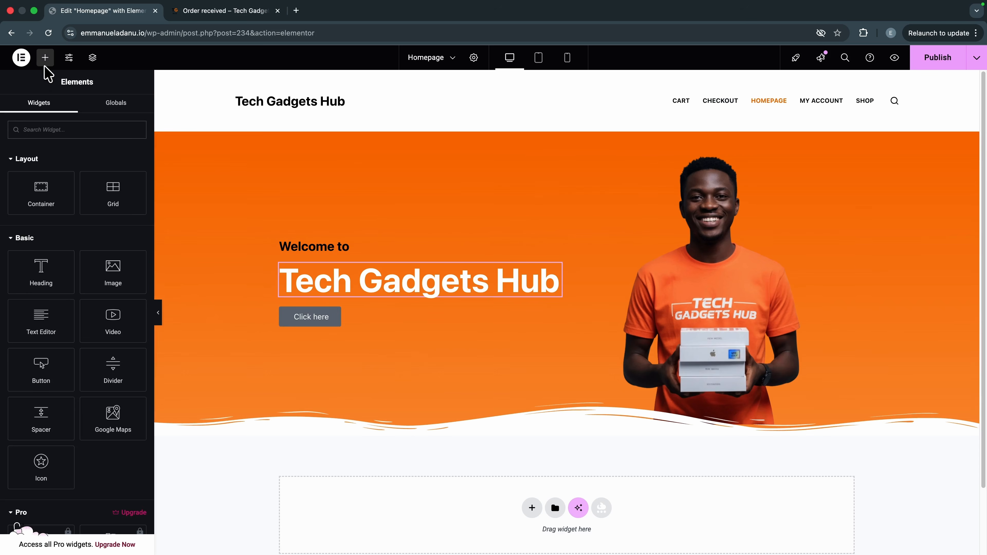
pyautogui.moveTo(31, 328); pyautogui.dragTo(364, 291)
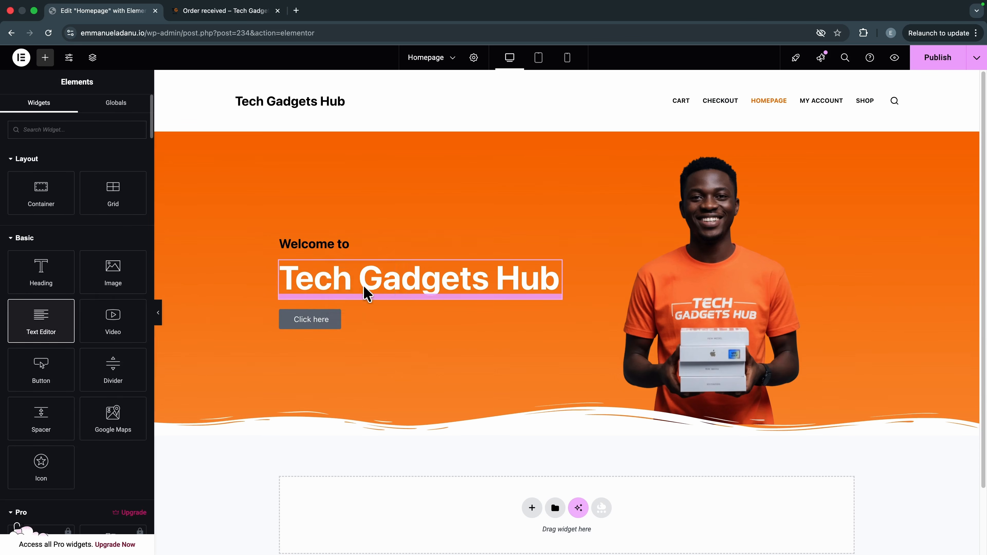
pyautogui.tripleClick(108, 263)
pyautogui.write('We sell high quality Smar')
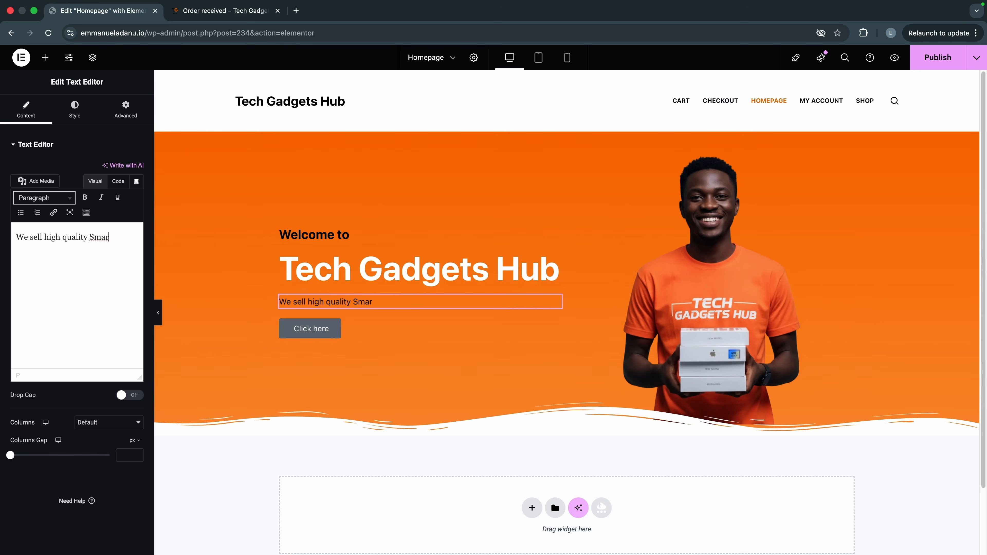
pyautogui.write(' accessories.')
# Step: Set the hero description text's font size to 20 px and its weight to 500 (Medium)
pyautogui.click(73, 108)
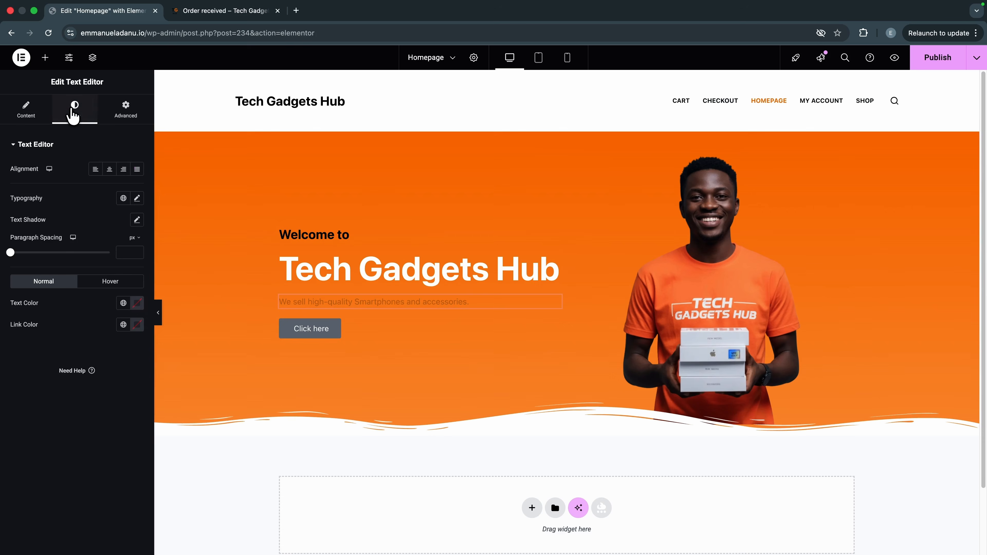
pyautogui.click(136, 199)
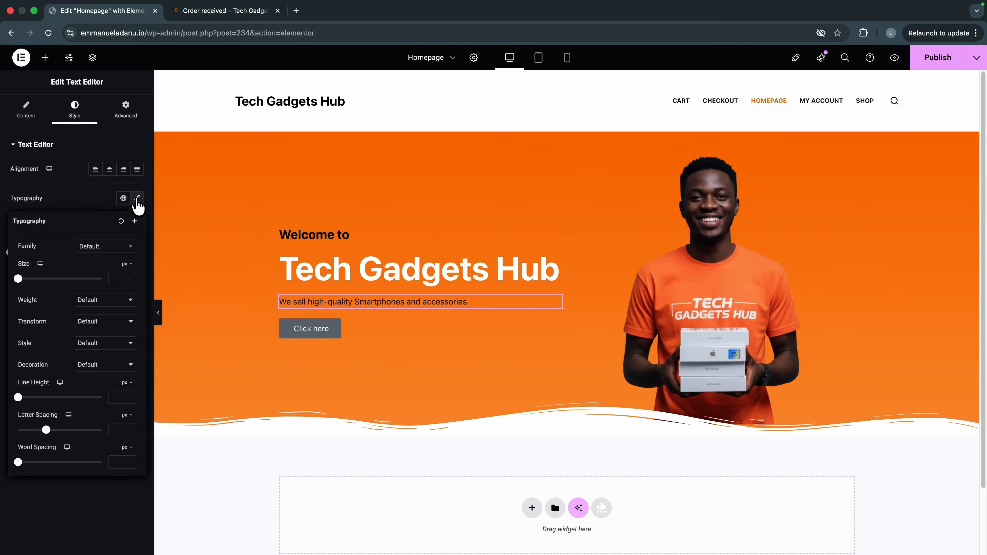
pyautogui.moveTo(23, 281); pyautogui.dragTo(30, 280)
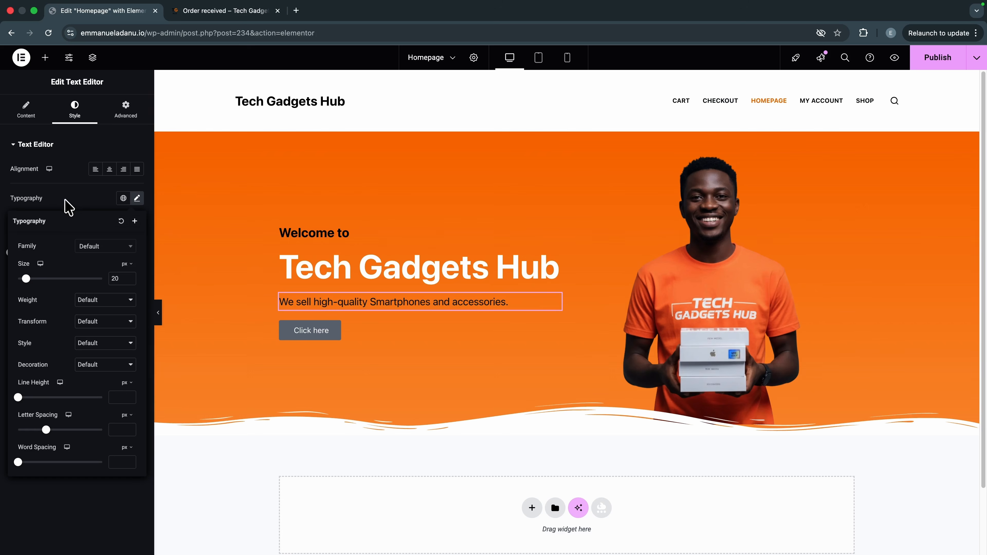
pyautogui.click(97, 299)
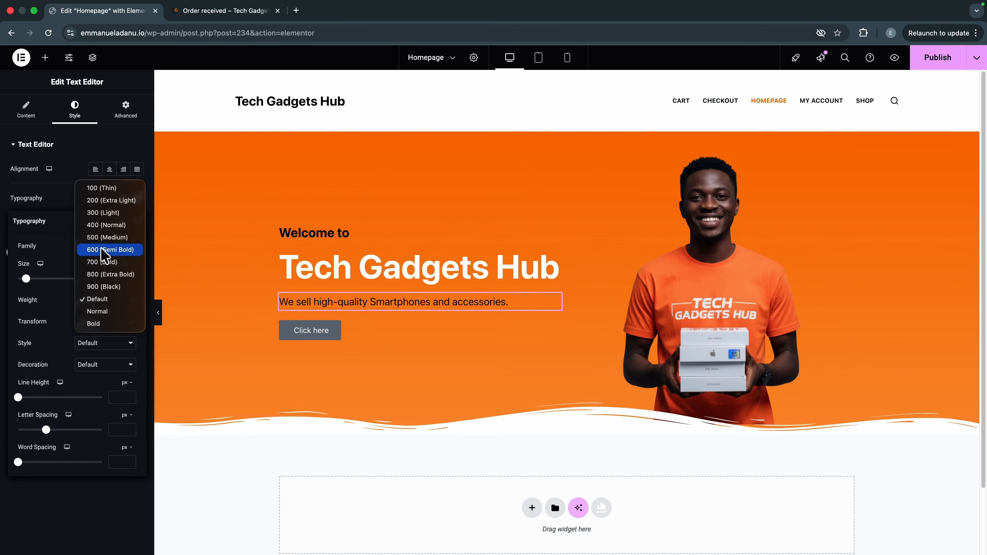
pyautogui.click(107, 238)
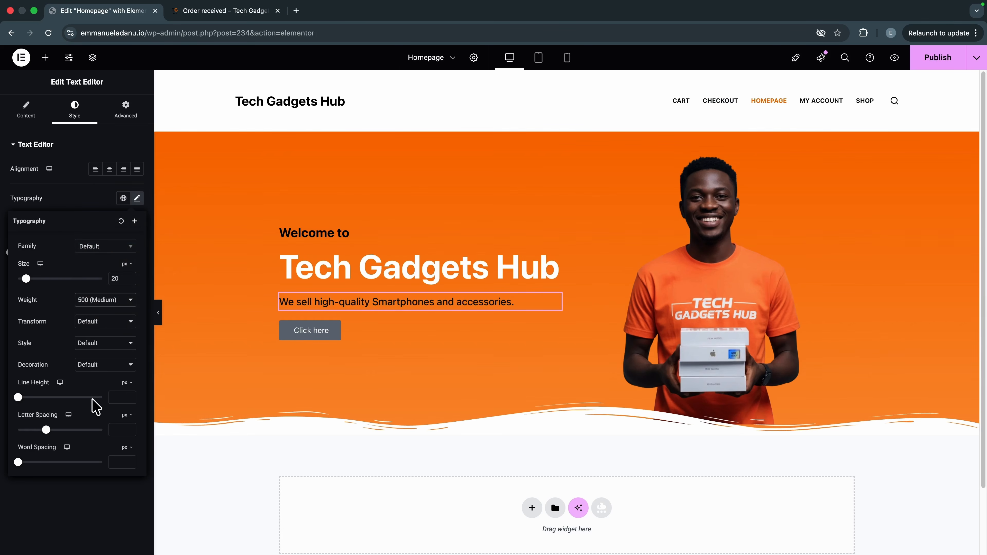
pyautogui.click(77, 203)
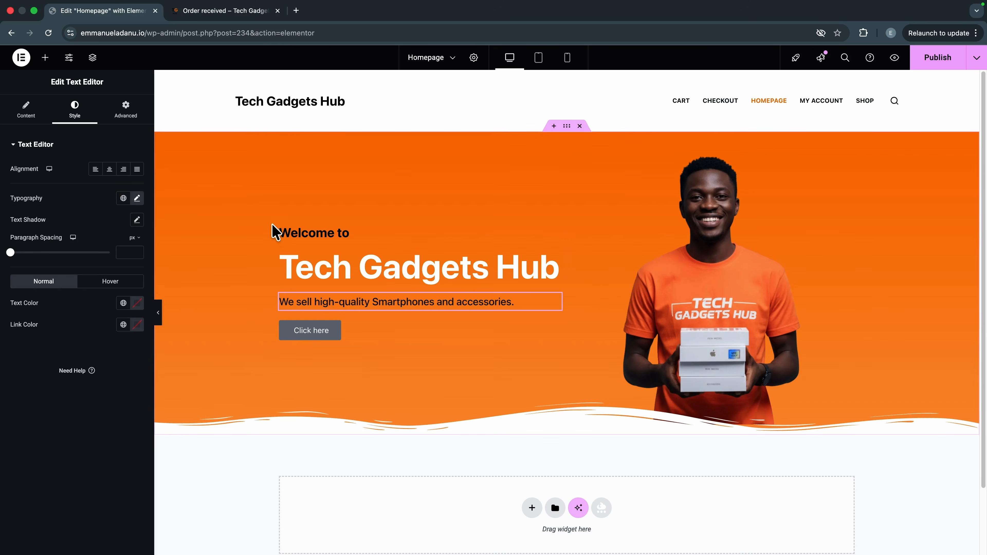
# Step: Reduce the font size of the "Welcome to" heading in its typography settings
pyautogui.click(312, 234)
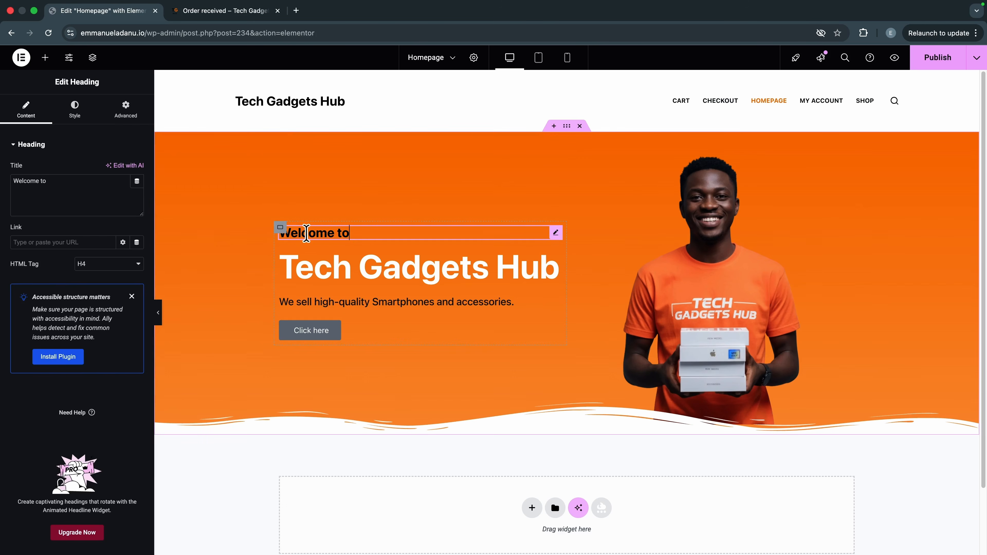
pyautogui.click(75, 108)
pyautogui.click(137, 198)
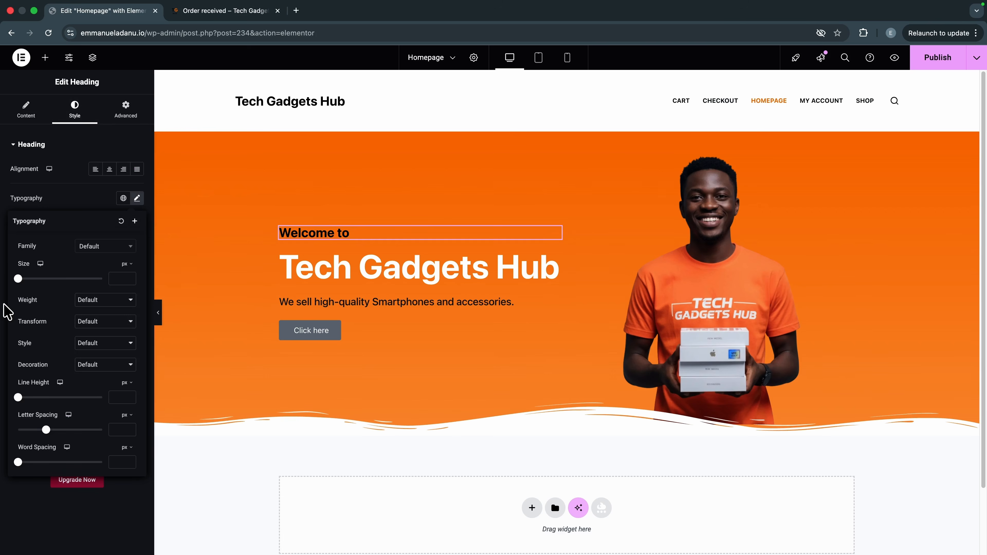
pyautogui.moveTo(18, 280); pyautogui.dragTo(25, 282)
pyautogui.click(326, 195)
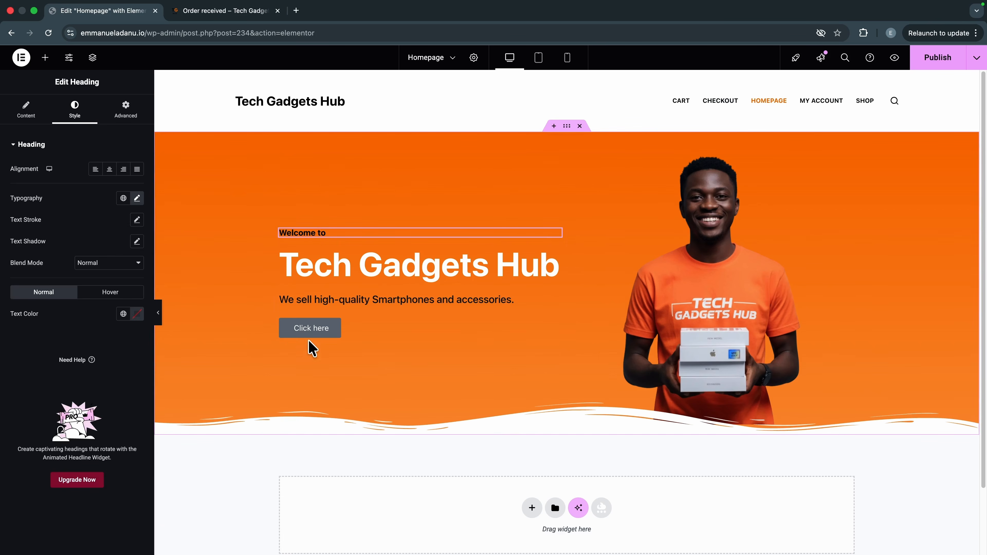
# Step: Change the hero button's text to "Shop Now" and its link to /shop/
pyautogui.click(311, 330)
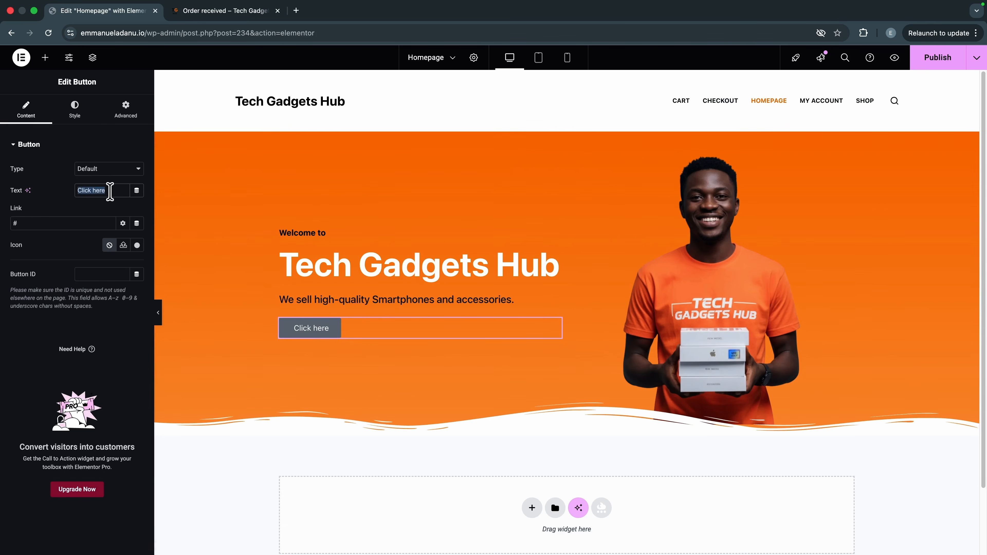
pyautogui.write('Shop Now')
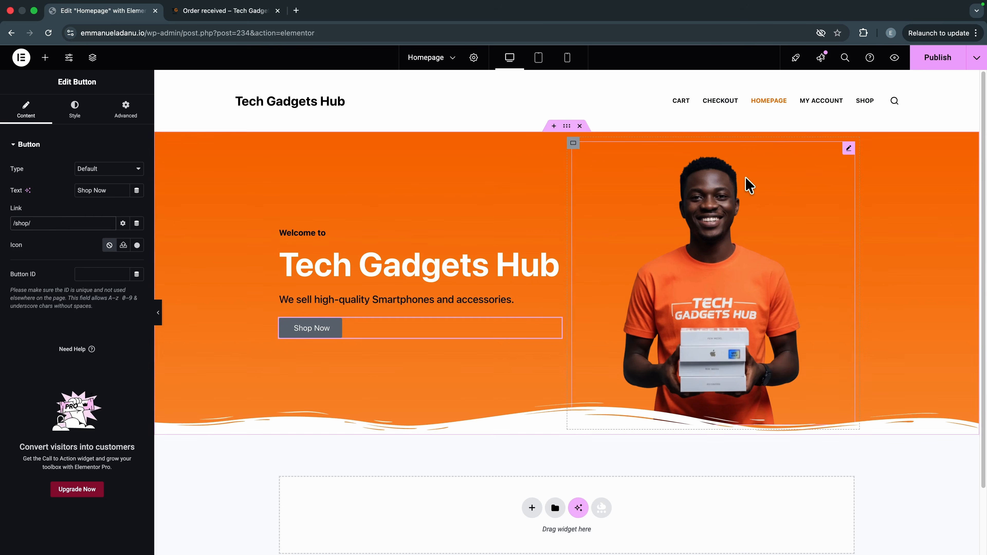
# Step: Set the "Shop Now" button's background to global white and its text color to global Color 2 (#f67300)
pyautogui.click(75, 116)
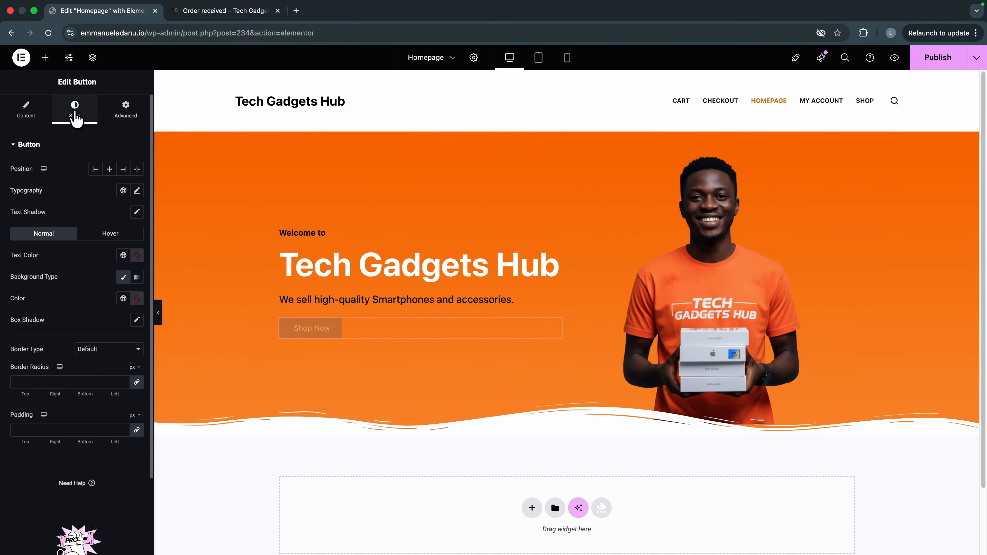
pyautogui.click(123, 298)
pyautogui.click(60, 451)
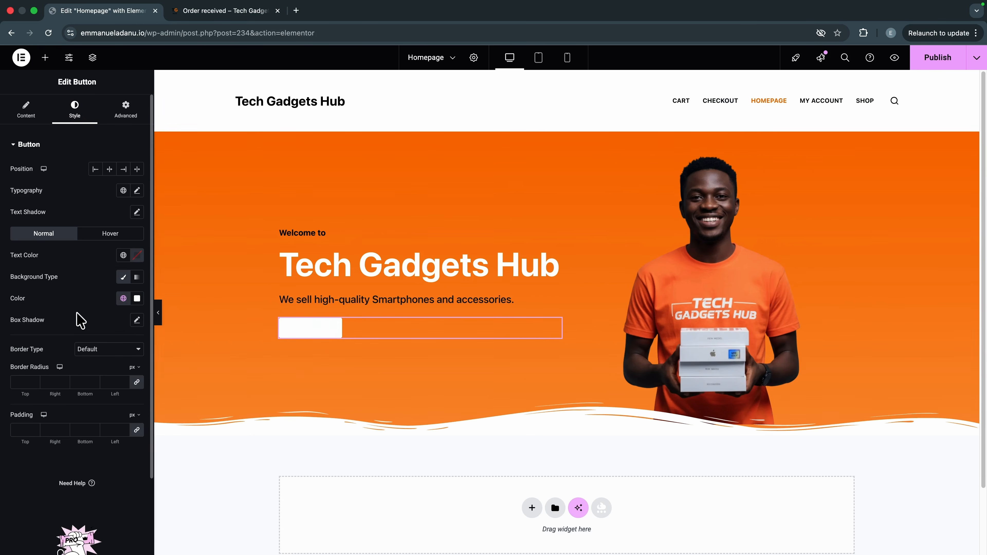
pyautogui.click(123, 255)
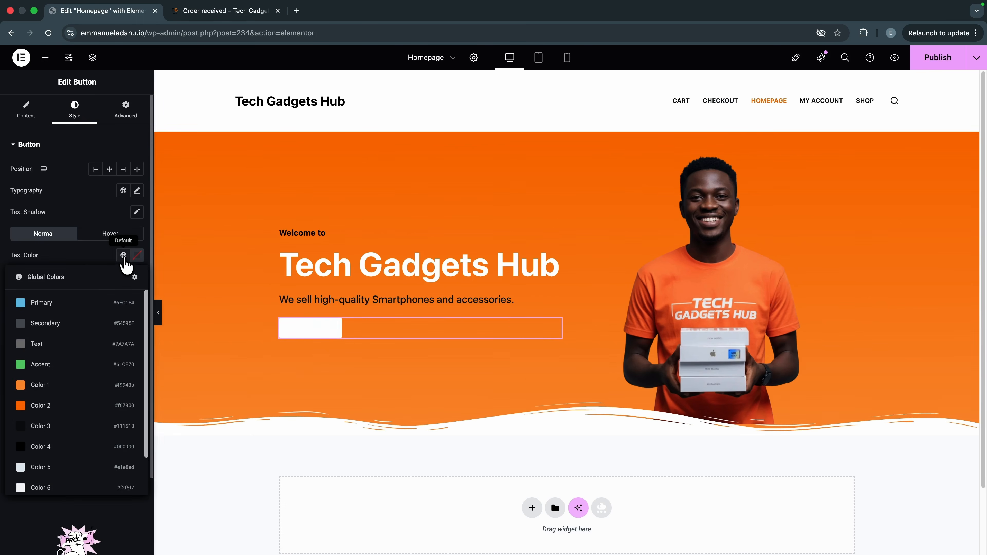
pyautogui.click(59, 407)
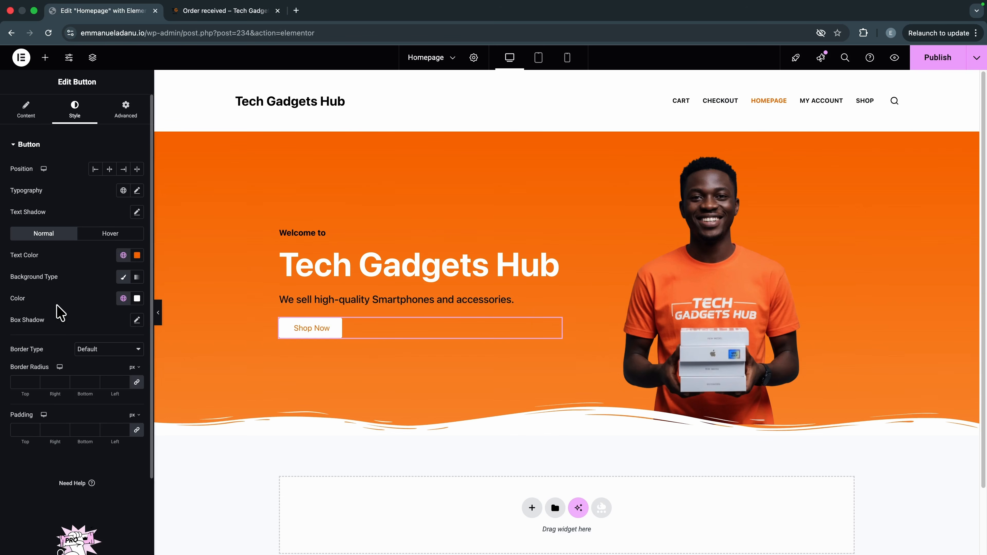
# Step: Set the "Shop Now" button's typography to 25 px, weight 600 (Semi Bold), and its border radius to 5 px on all corners
pyautogui.click(136, 191)
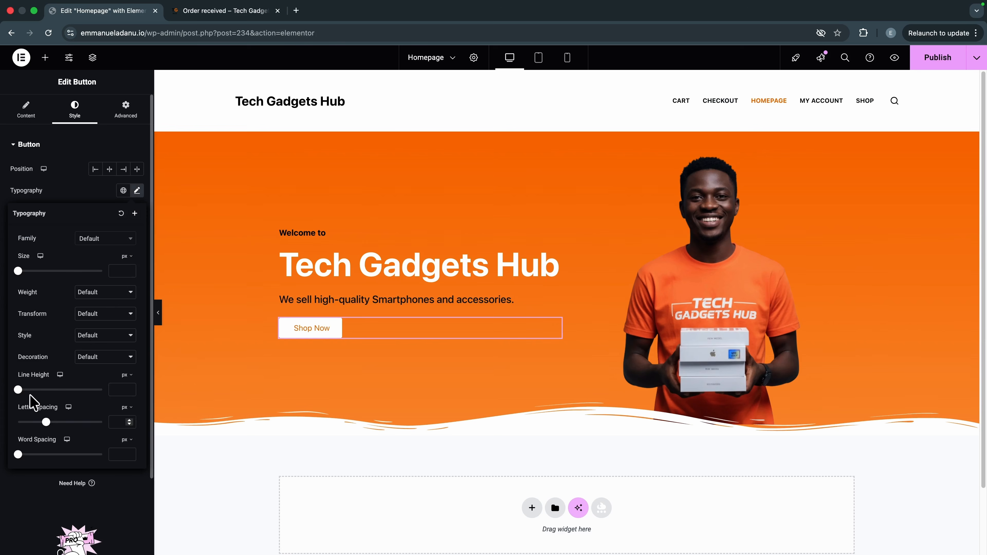
pyautogui.moveTo(18, 271); pyautogui.dragTo(28, 272)
pyautogui.click(95, 298)
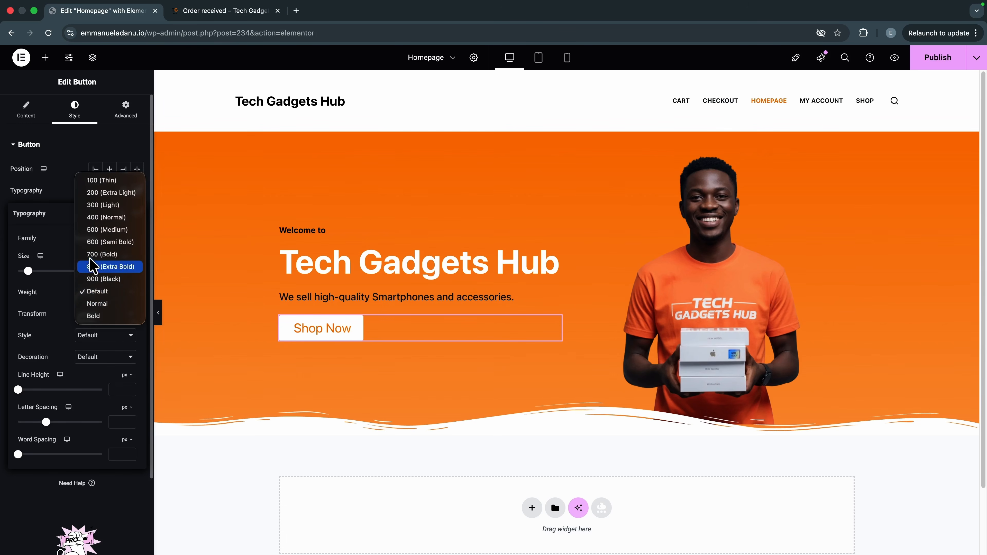
pyautogui.click(95, 242)
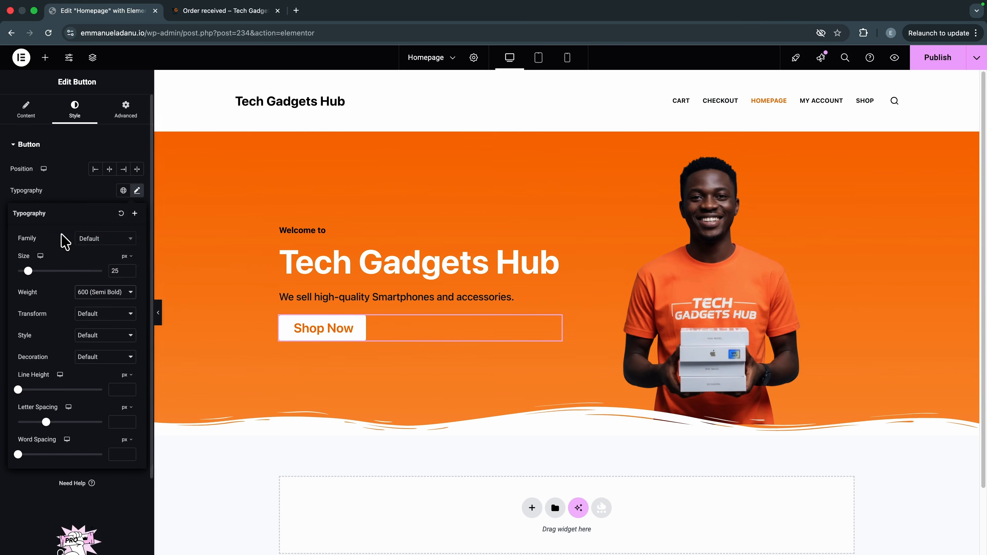
pyautogui.click(97, 178)
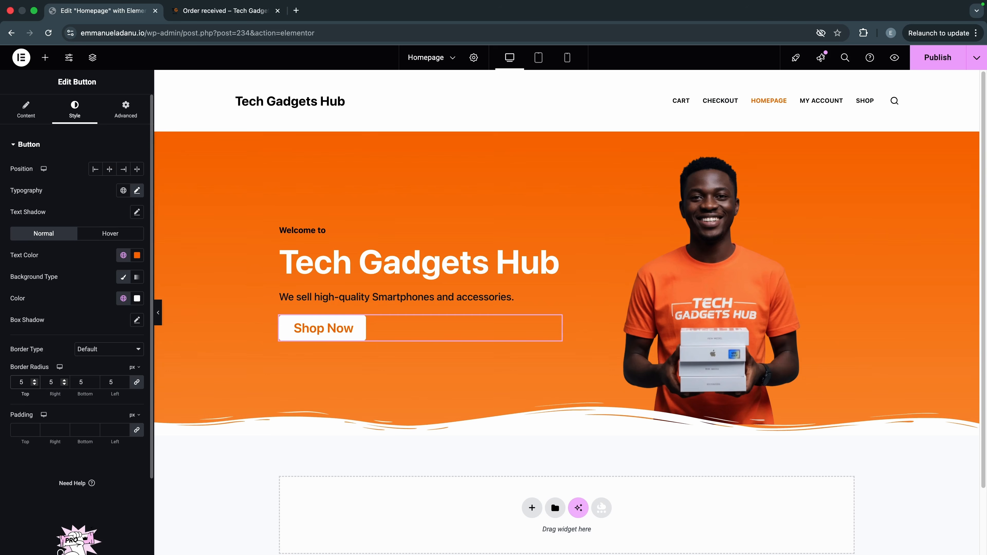
# Step: Give the "Shop Now" button a hover state with white text, global Color 4 (#000000) background and the Pulse Grow animation
pyautogui.click(112, 235)
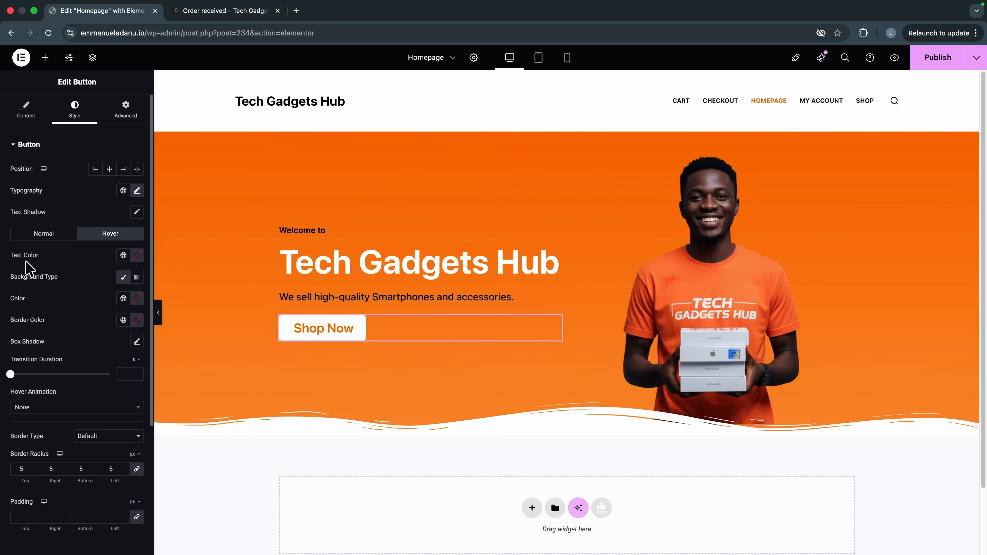
pyautogui.click(122, 254)
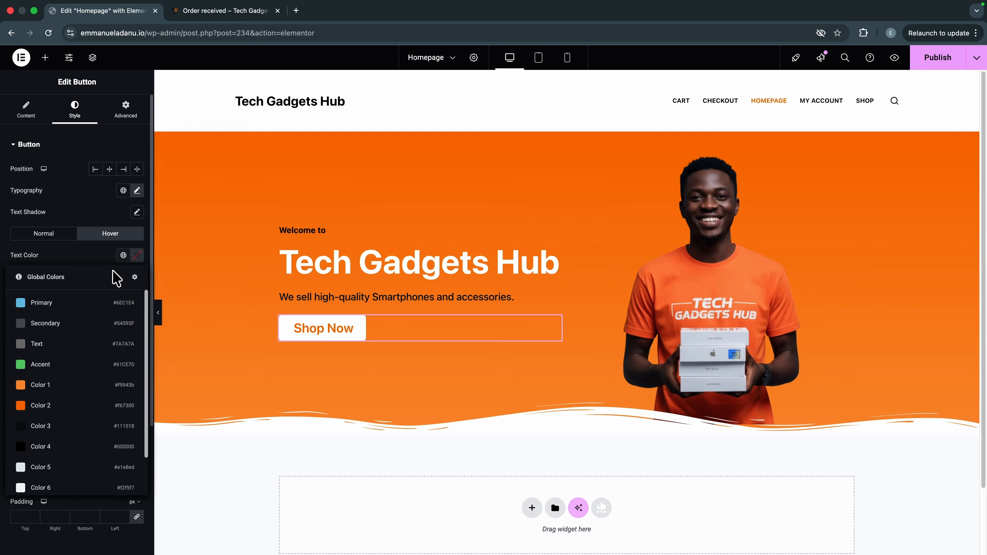
pyautogui.scroll(-2, 74, 447)
pyautogui.click(63, 480)
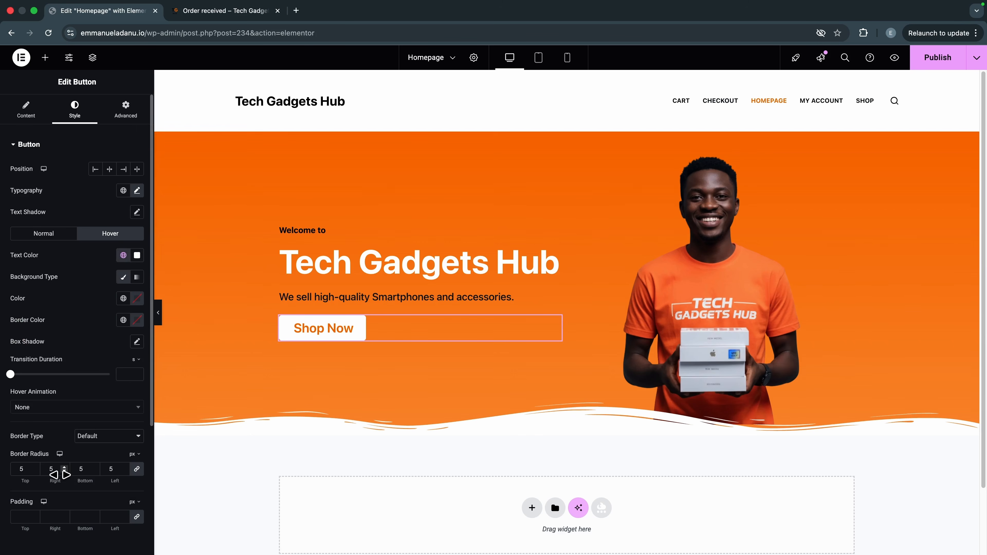
pyautogui.click(123, 299)
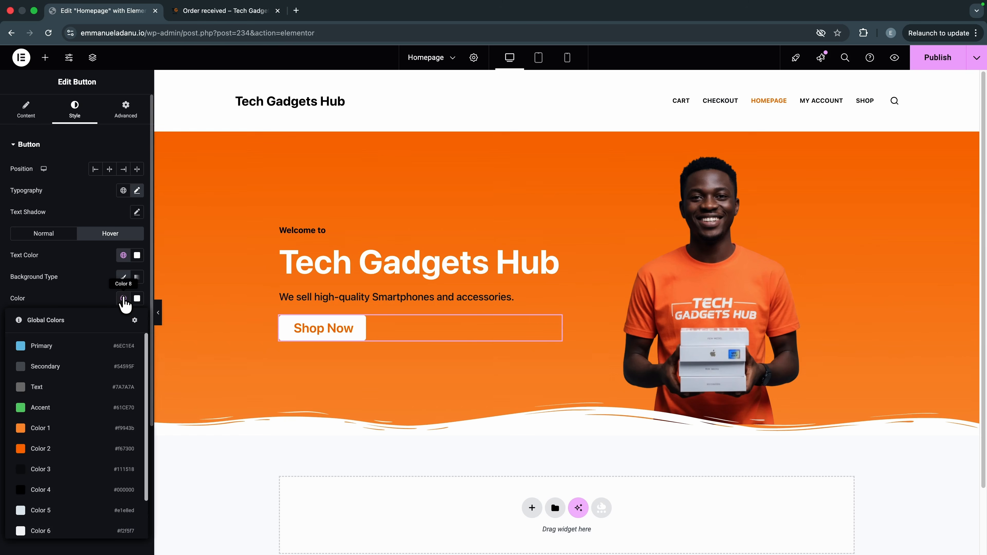
pyautogui.click(61, 490)
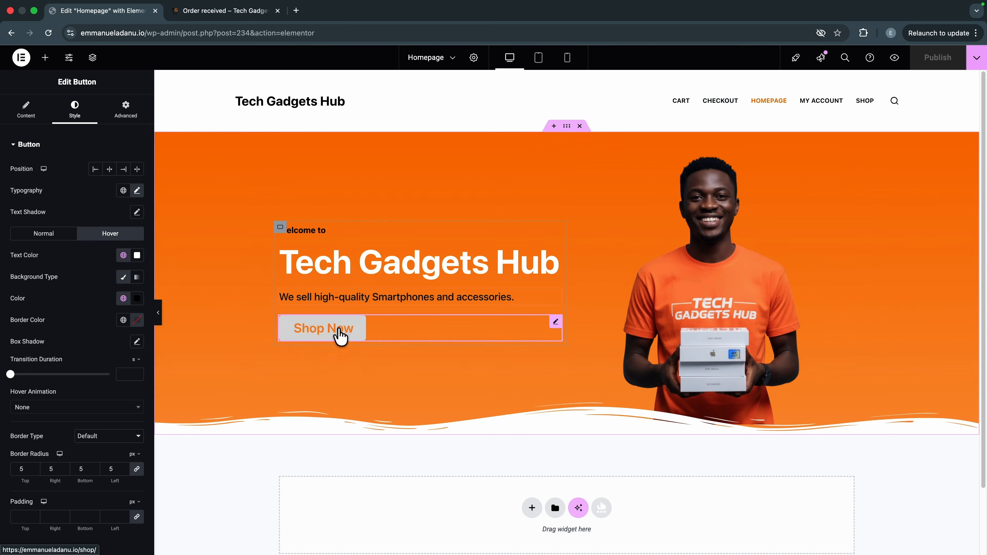
pyautogui.click(69, 408)
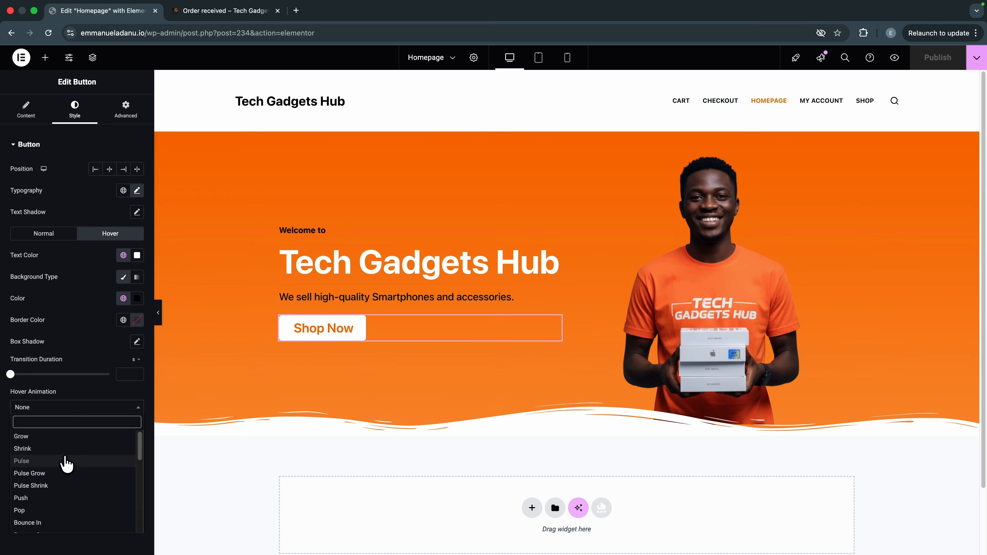
pyautogui.click(61, 473)
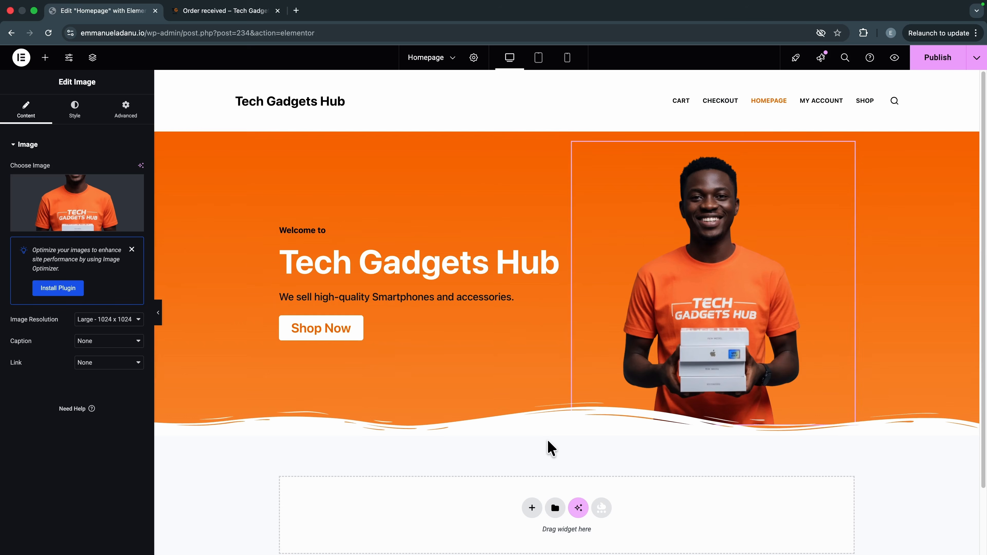
# Step: Set the font style of the hero description "We sell high-quality Smartphones and accessories." to Italic
pyautogui.click(366, 302)
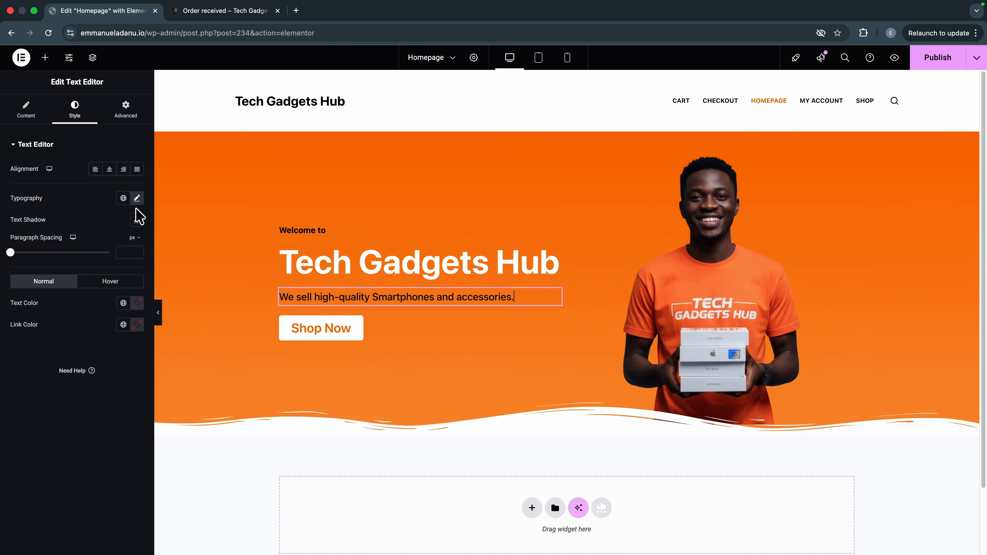
pyautogui.click(137, 199)
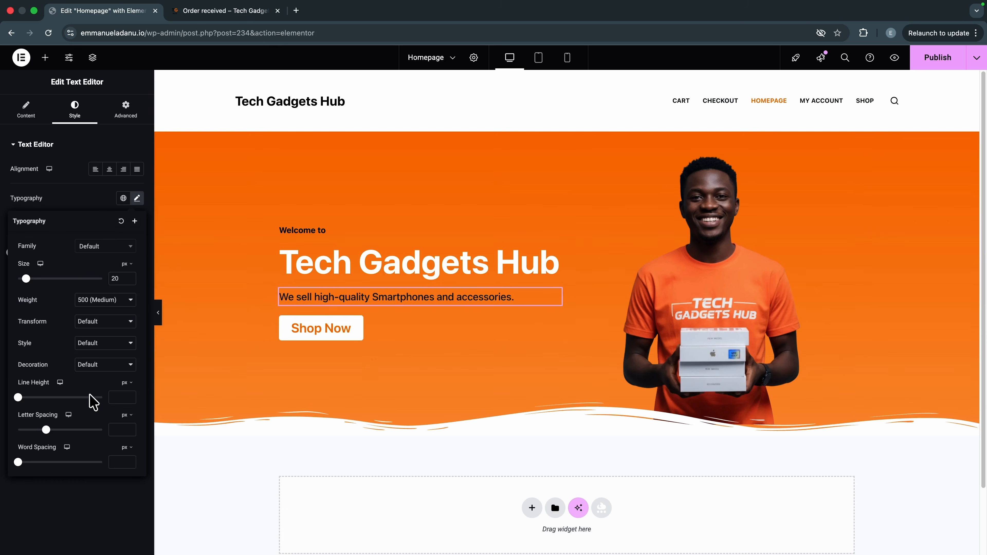
pyautogui.click(97, 344)
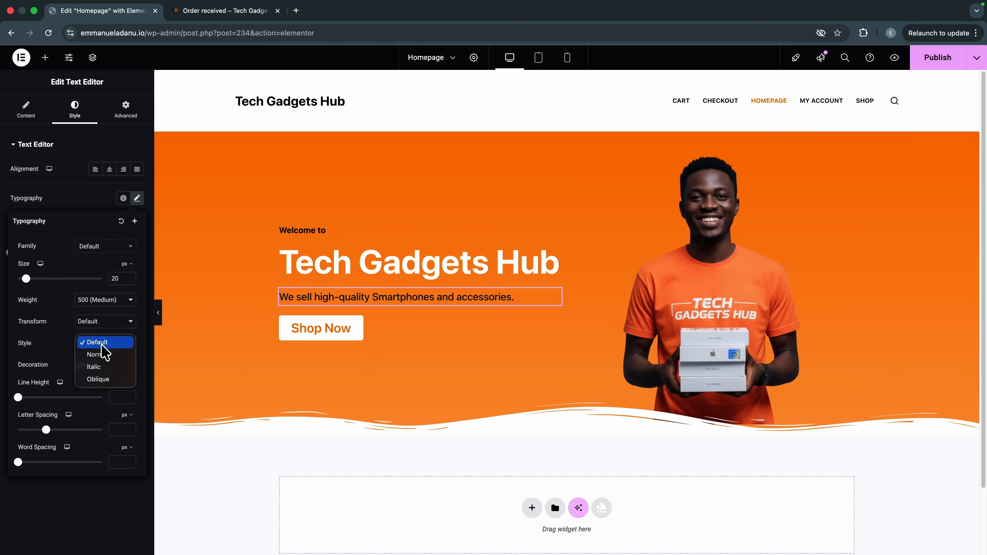
pyautogui.click(95, 366)
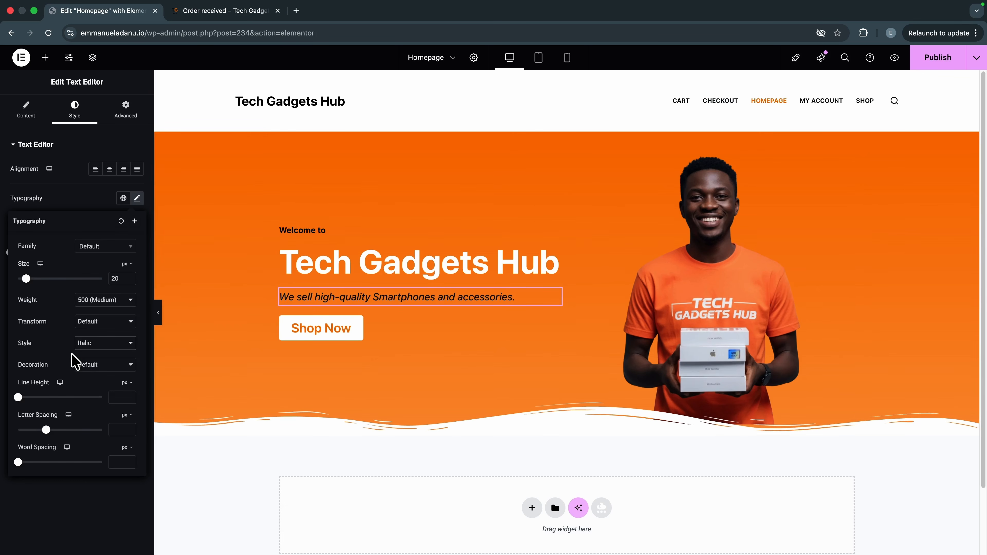
pyautogui.click(456, 384)
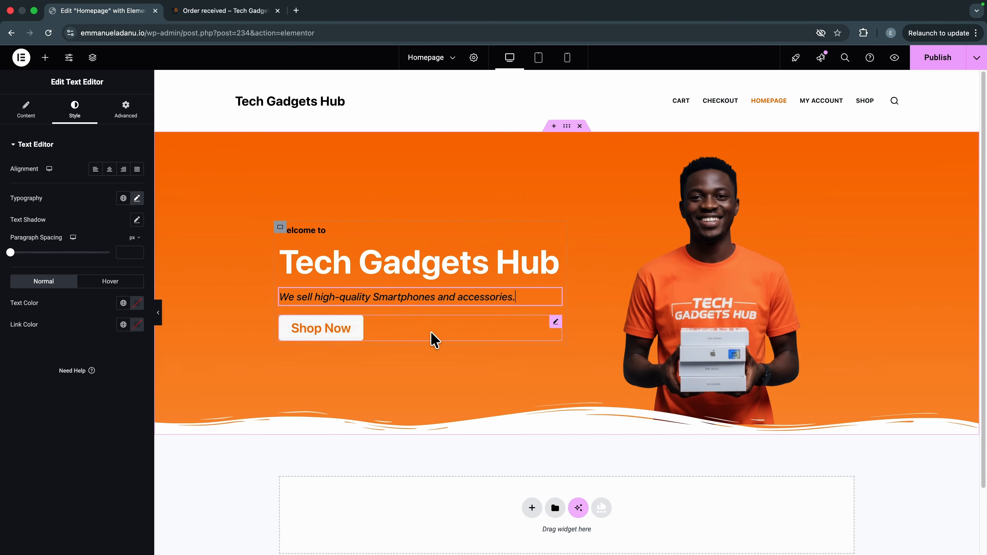
# Step: Insert a three-column Grid between the hero description and the "Shop Now" button, and set it to 1 row
pyautogui.click(45, 57)
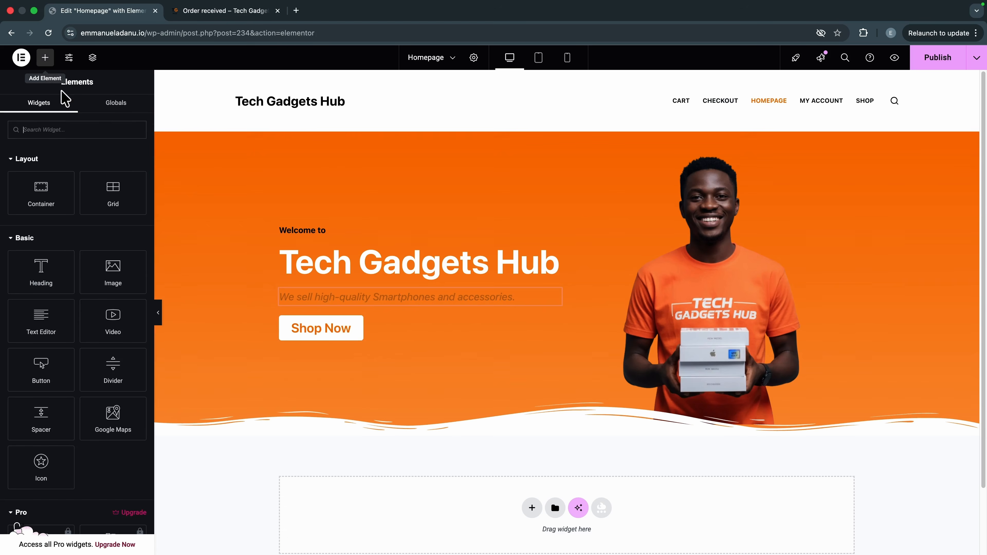
pyautogui.moveTo(112, 189); pyautogui.dragTo(334, 309)
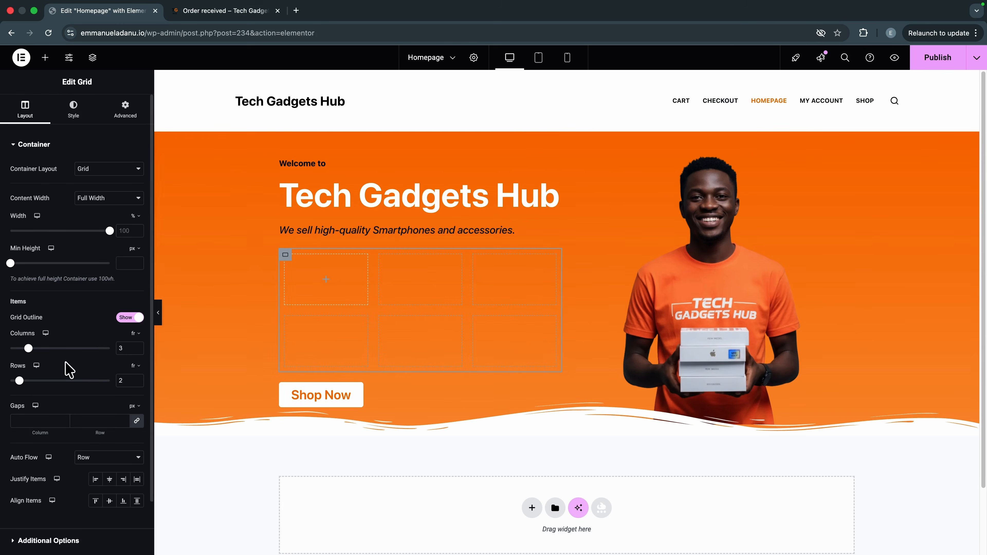
pyautogui.moveTo(19, 381); pyautogui.dragTo(10, 381)
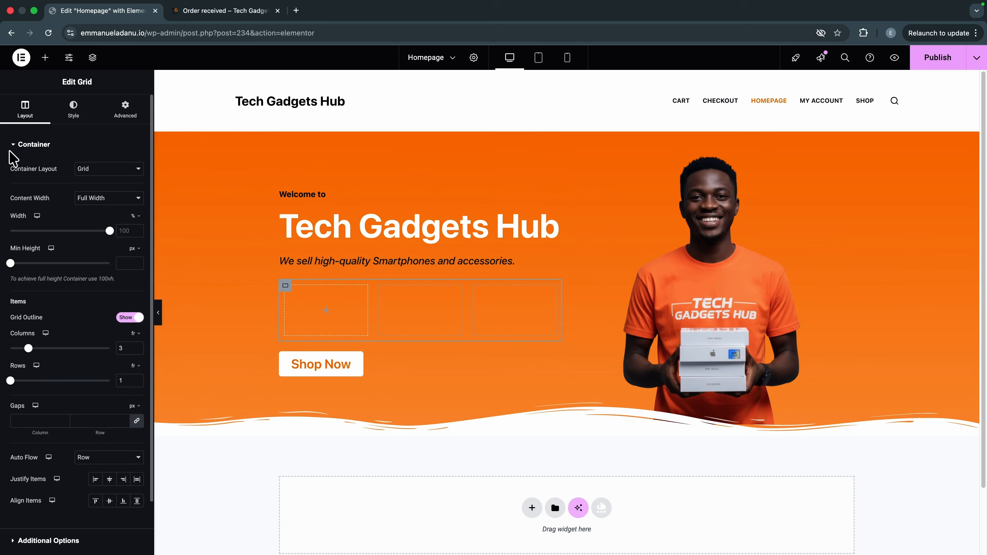
# Step: Place an Icon Box widget in each of the three grid cells above the "Shop Now" button
pyautogui.click(45, 57)
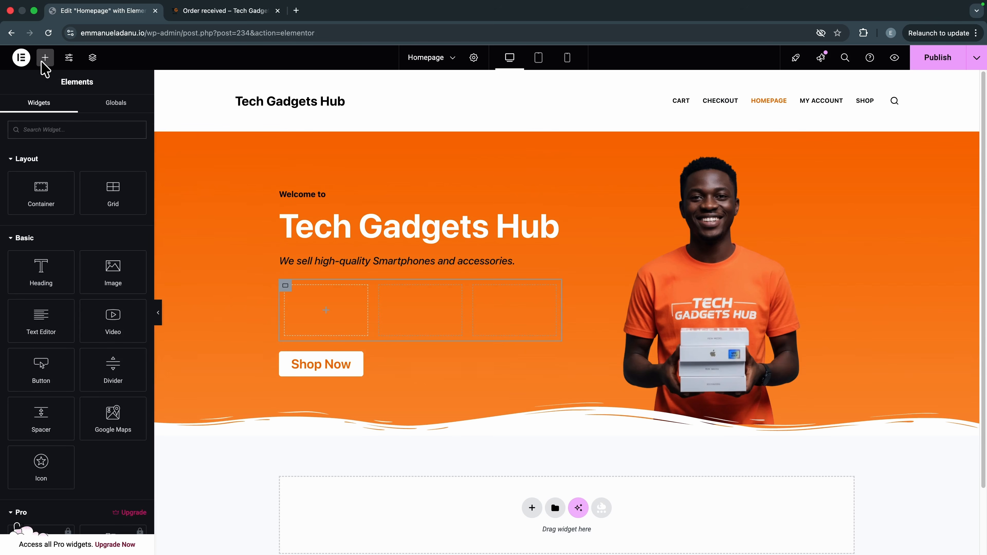
pyautogui.scroll(-15, 93, 303)
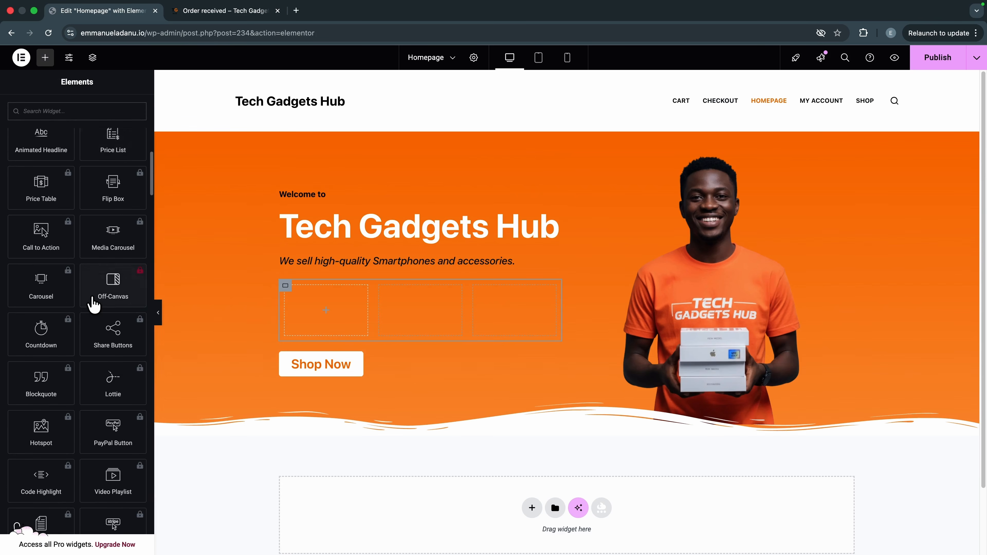
pyautogui.scroll(-10, 94, 307)
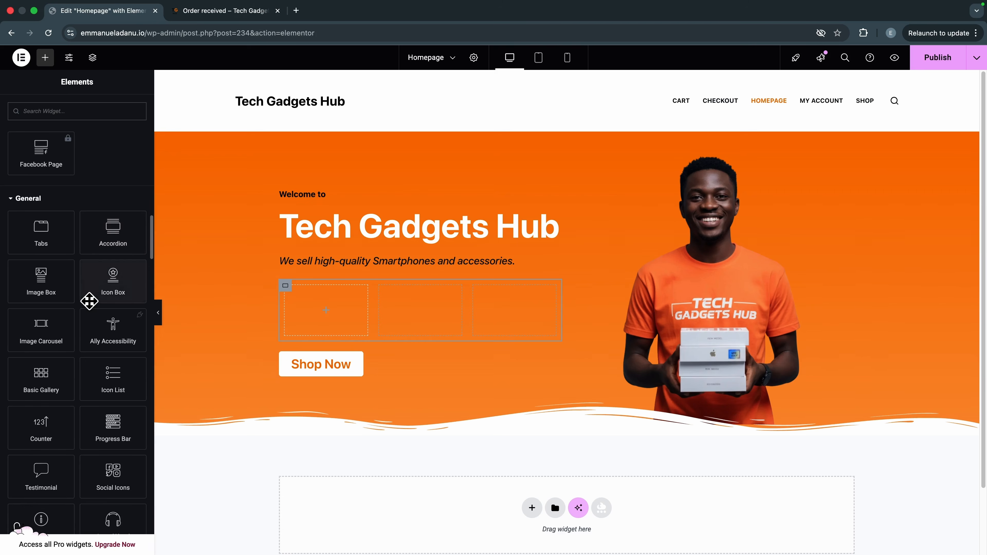
pyautogui.moveTo(115, 285); pyautogui.dragTo(321, 317)
pyautogui.scroll(-15, 116, 311)
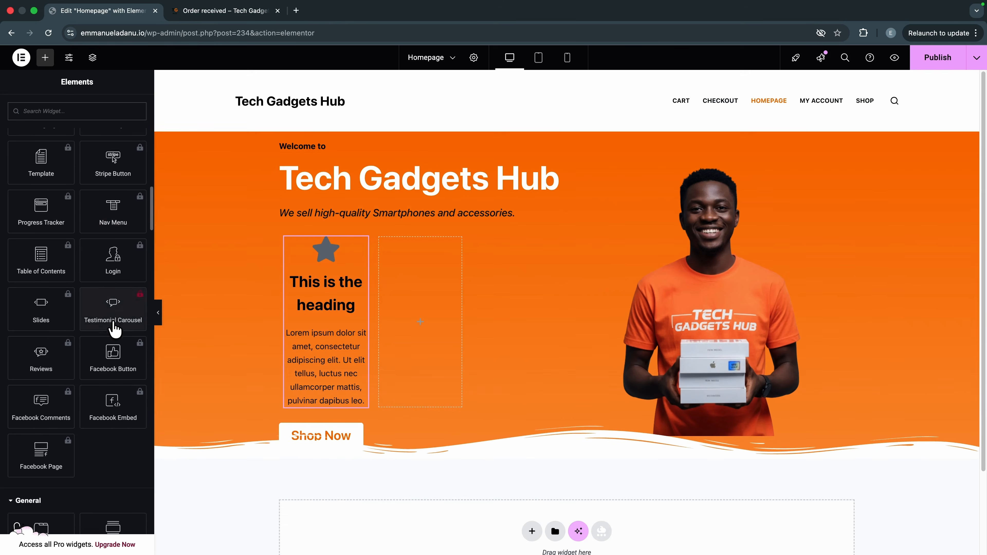
pyautogui.moveTo(105, 194); pyautogui.dragTo(420, 320)
pyautogui.scroll(-15, 103, 296)
pyautogui.moveTo(105, 335); pyautogui.dragTo(462, 365)
# Step: Set the third icon box's icon position to Left and its icon size to 20 px
pyautogui.click(74, 113)
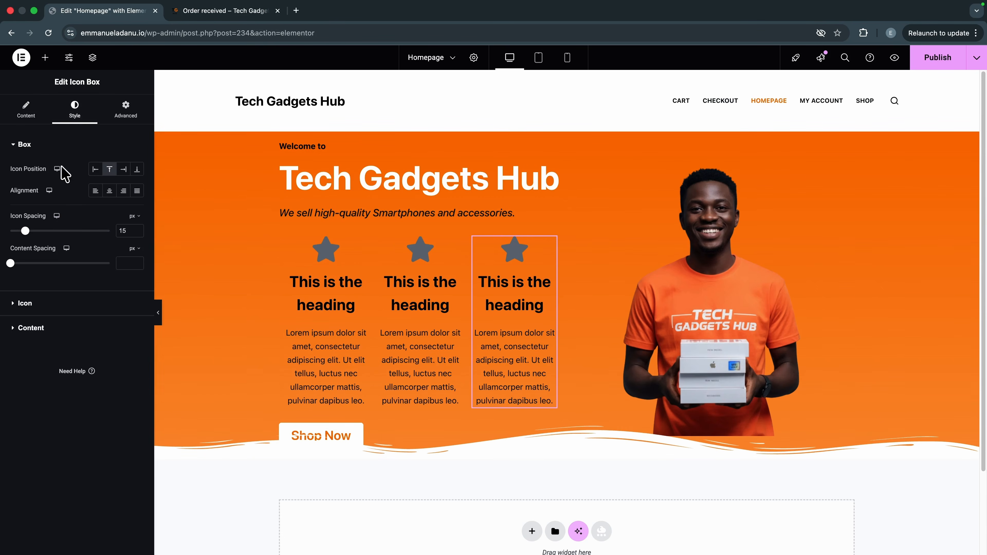
pyautogui.click(95, 170)
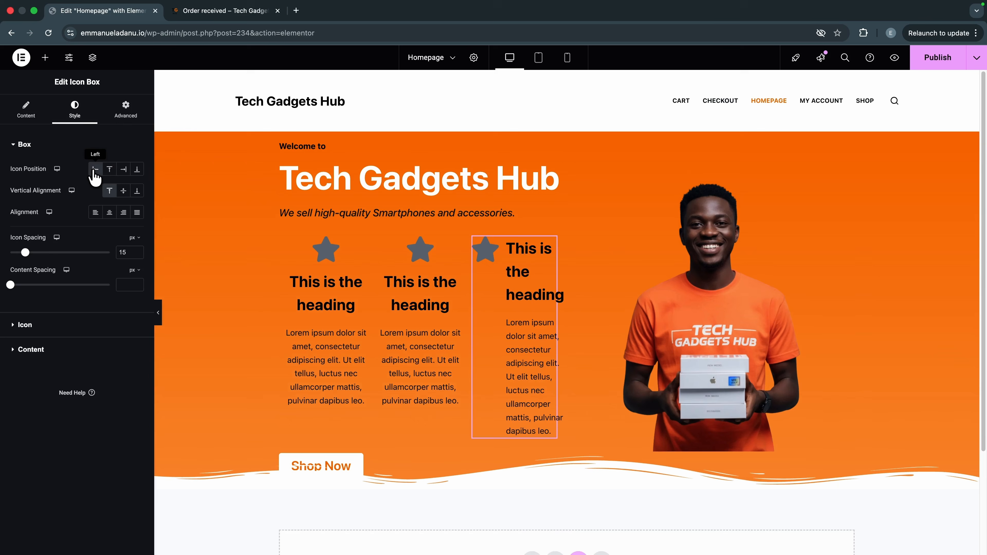
pyautogui.click(28, 327)
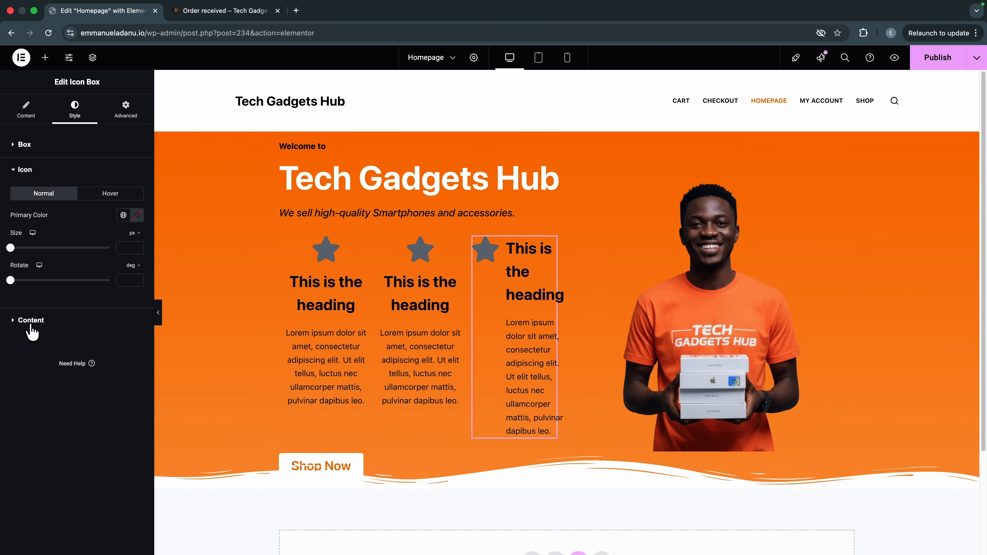
pyautogui.moveTo(11, 251)
pyautogui.mouseDown()
pyautogui.moveTo(24, 249)
pyautogui.moveTo(15, 250)
pyautogui.mouseUp()
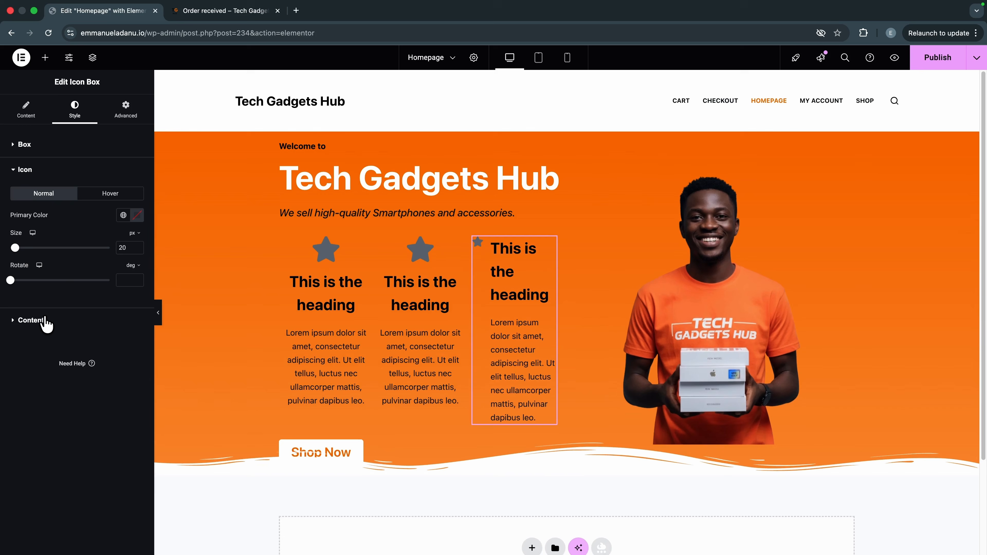
# Step: Reduce the third icon box's title font size and set its weight to 500 (Medium)
pyautogui.click(32, 320)
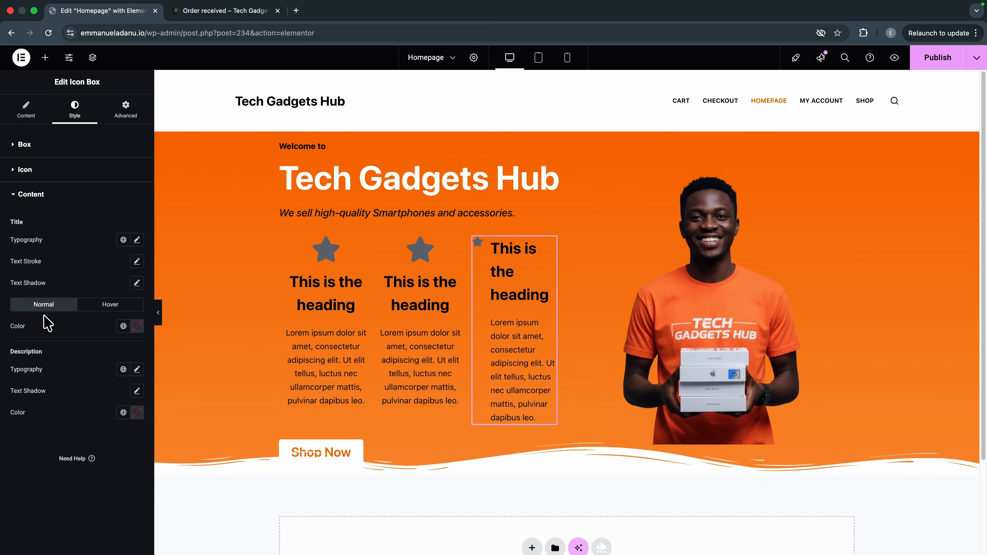
pyautogui.click(137, 240)
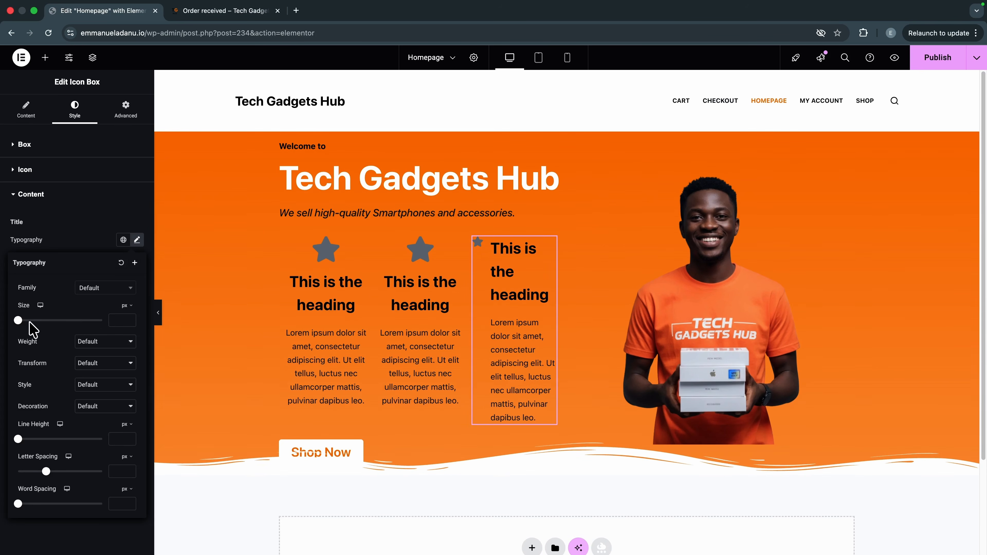
pyautogui.moveTo(18, 320); pyautogui.dragTo(23, 320)
pyautogui.click(91, 342)
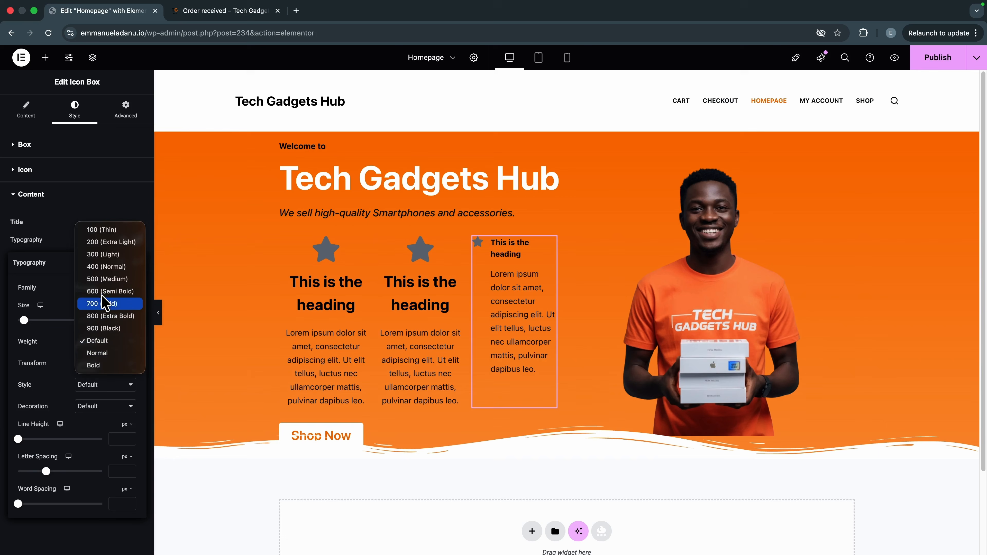
pyautogui.click(107, 279)
pyautogui.click(504, 251)
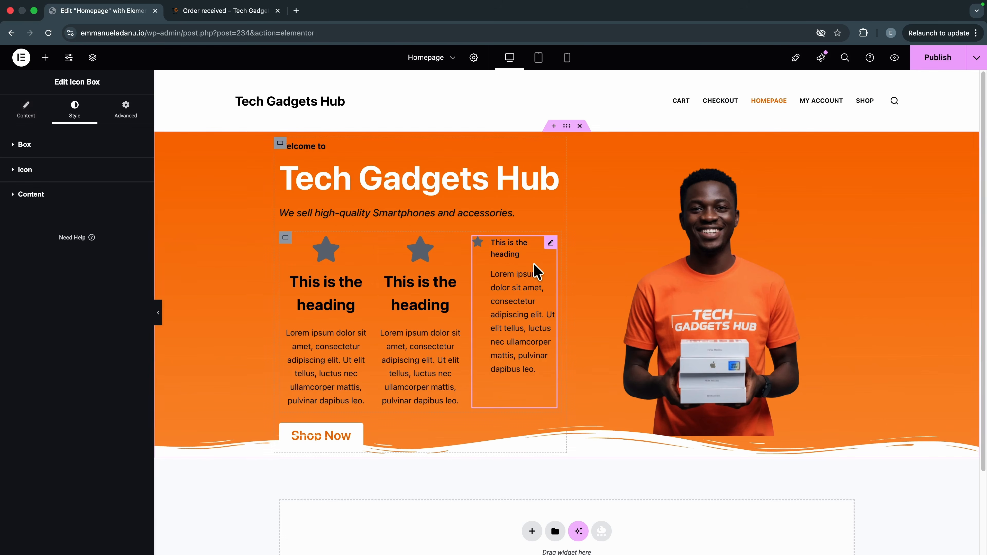
# Step: Copy the third icon box and paste its style onto the second and first icon boxes
pyautogui.rightClick(501, 251)
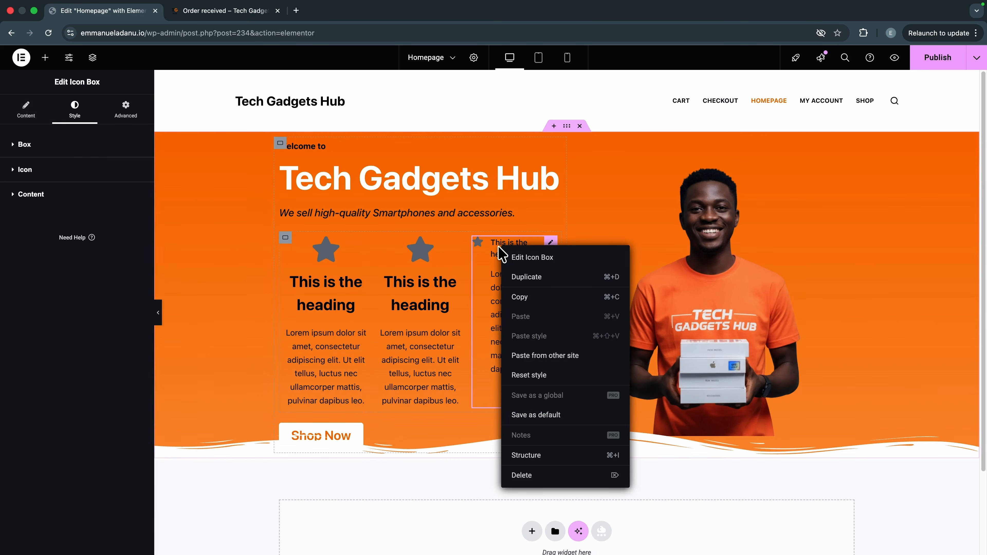
pyautogui.click(563, 303)
pyautogui.click(414, 286)
pyautogui.rightClick(414, 287)
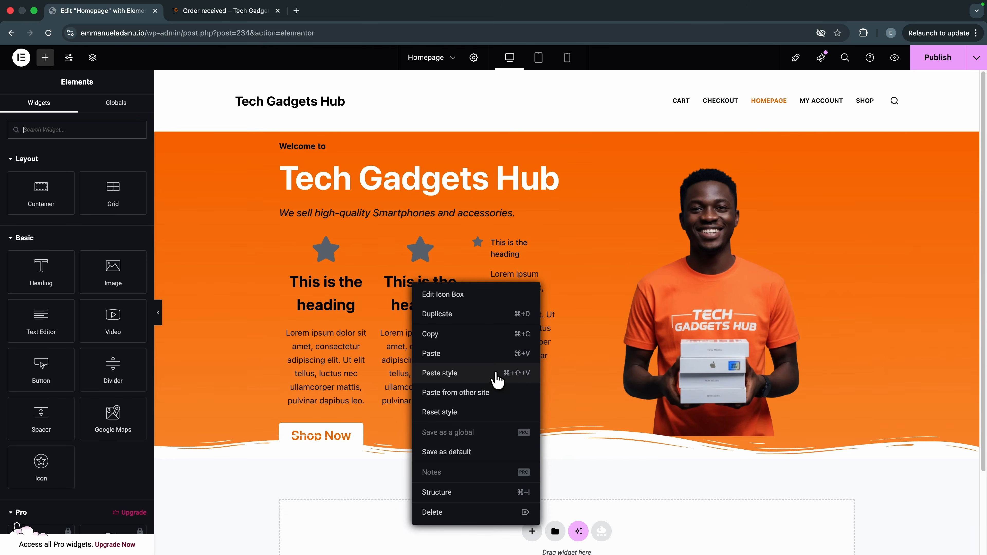
pyautogui.click(496, 376)
pyautogui.rightClick(314, 286)
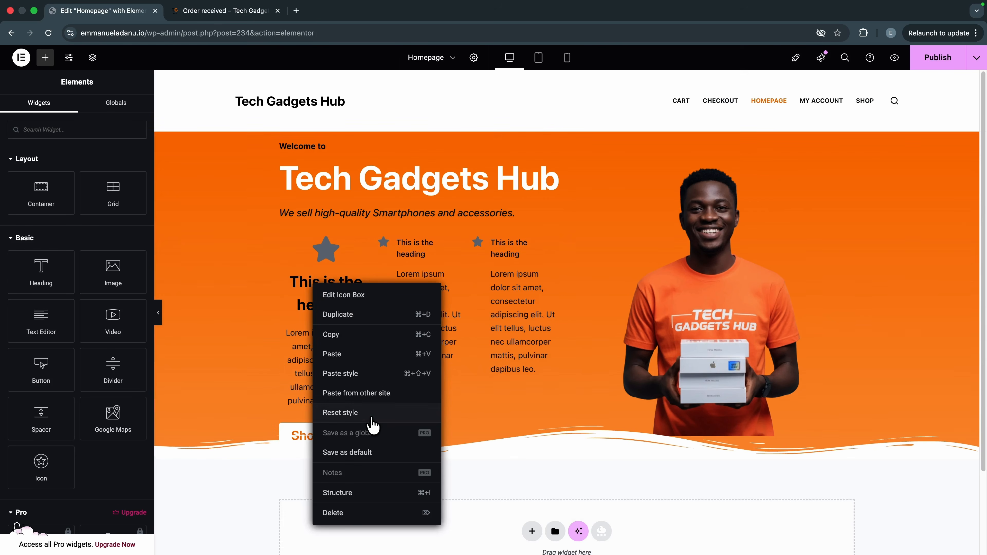
pyautogui.click(368, 373)
# Step: Change the first icon box's title to "Top Brands" and clear its description
pyautogui.click(333, 291)
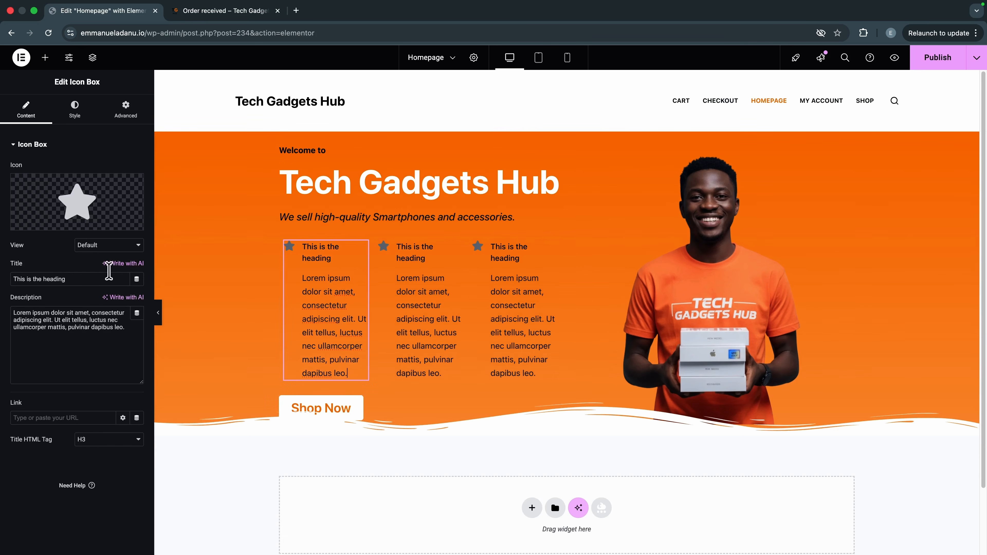
pyautogui.tripleClick(93, 279)
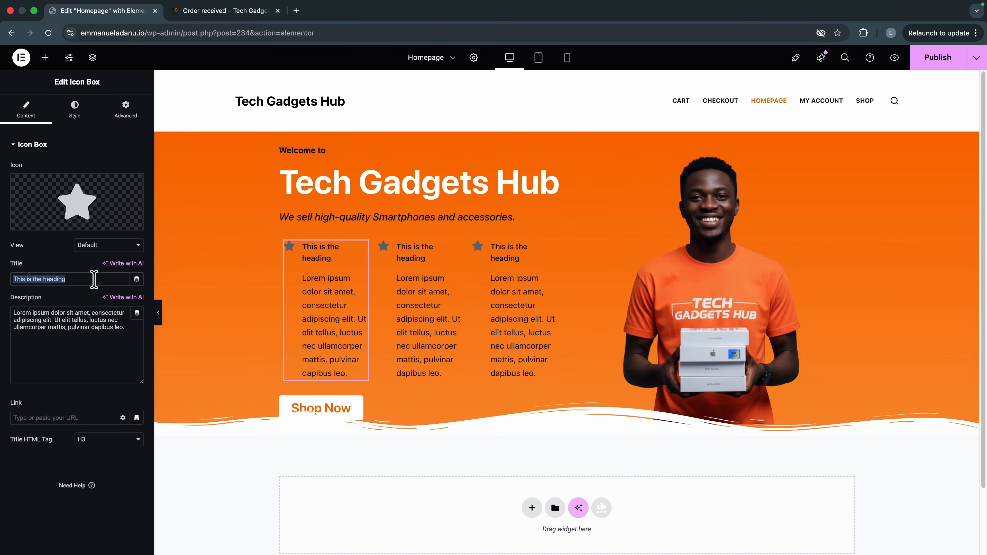
pyautogui.click(64, 279)
pyautogui.write('Top Brands')
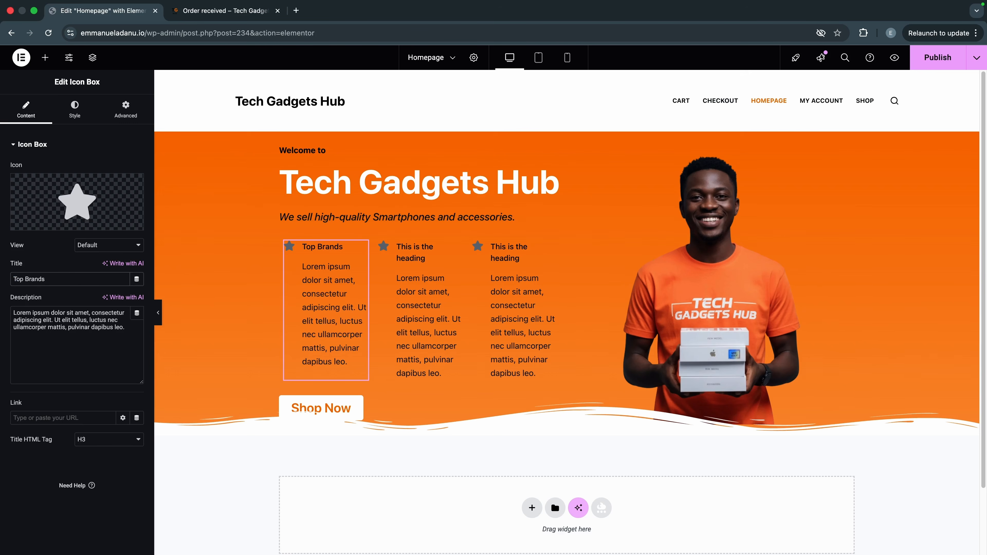
pyautogui.tripleClick(71, 332)
pyautogui.press('BackSpace')
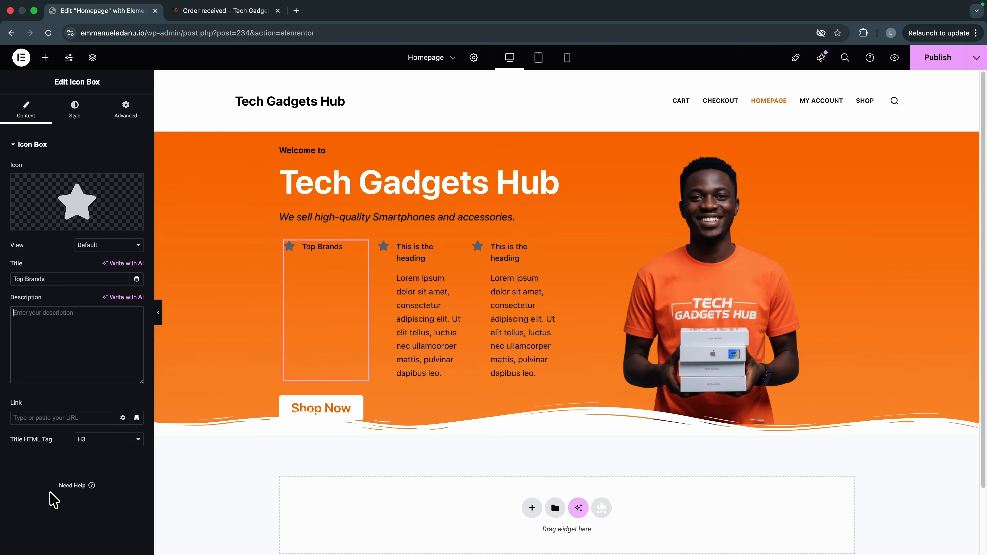
pyautogui.moveTo(79, 225)
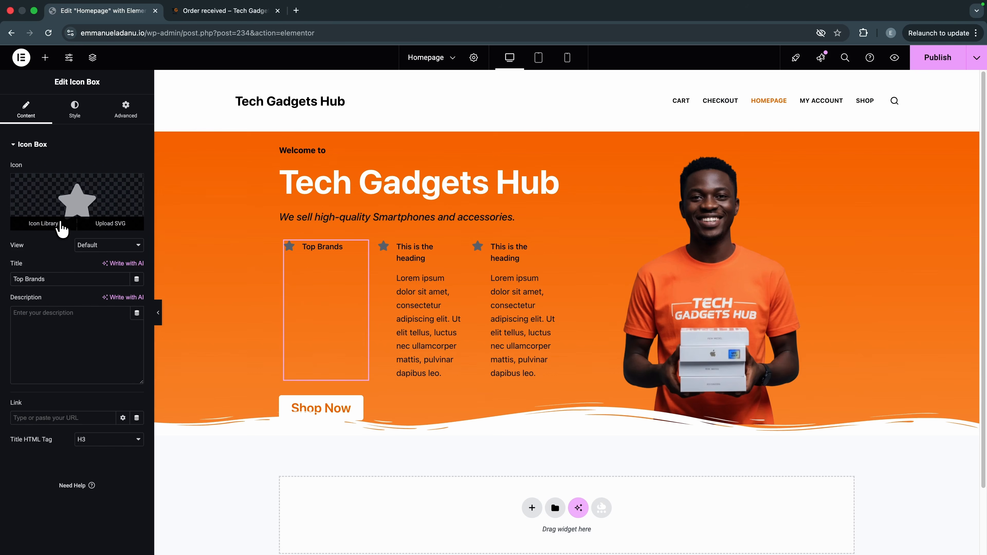
# Step: Replace the "Top Brands" icon box's star with the outlined check circle icon from the icon library, searching for "check"
pyautogui.click(43, 224)
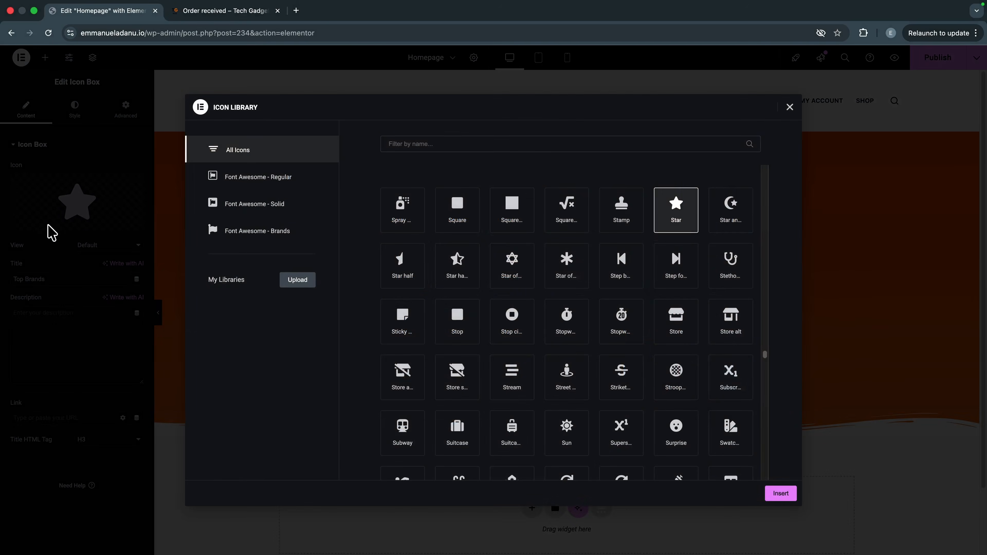
pyautogui.click(436, 142)
pyautogui.write('check')
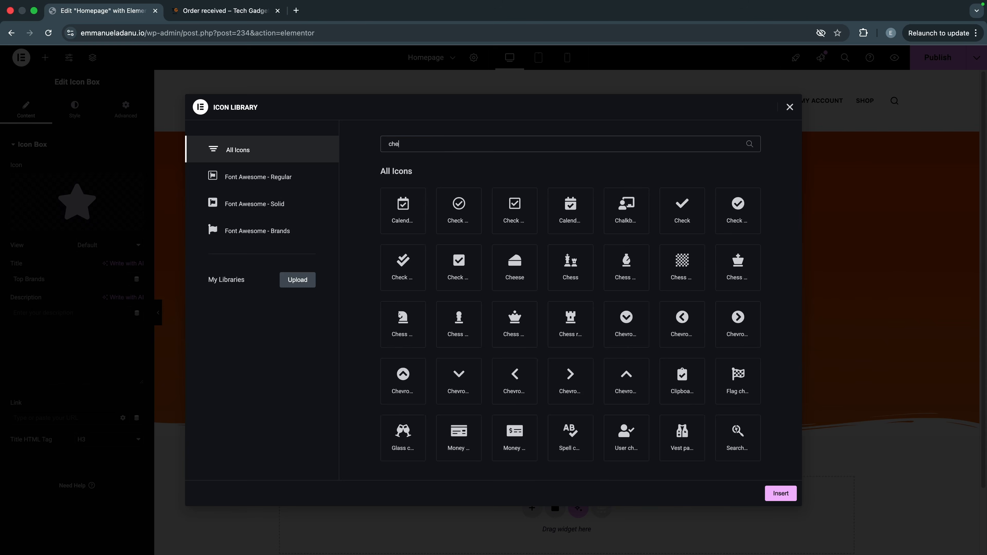
pyautogui.click(451, 220)
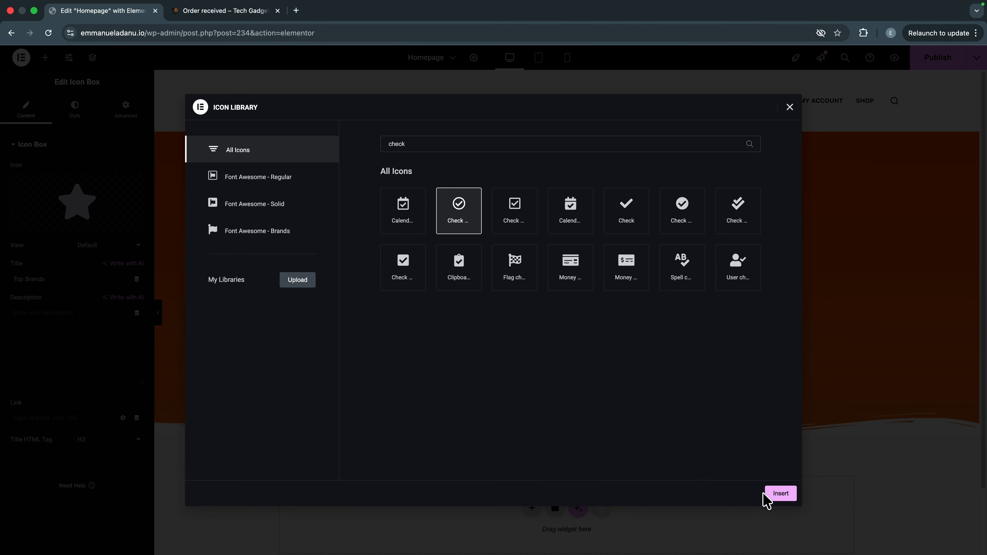
pyautogui.click(775, 496)
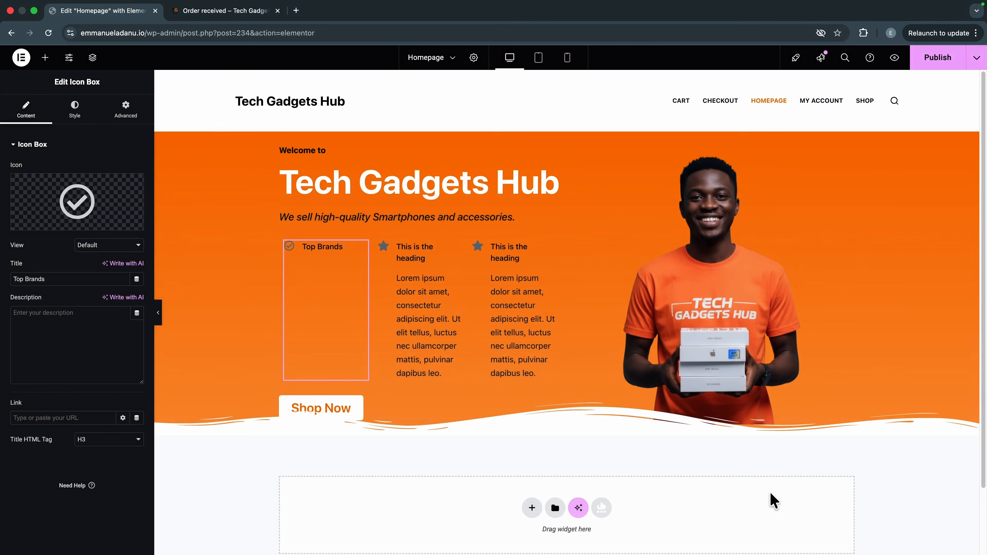
# Step: Clear the second icon box's description and change its title to "Best Deals"
pyautogui.click(408, 259)
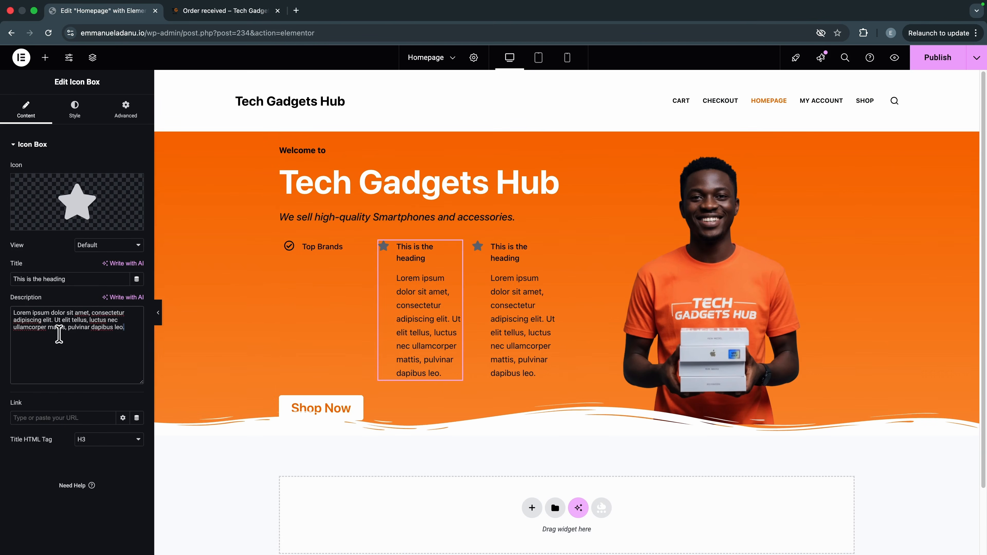
pyautogui.press('super+a')
pyautogui.press('BackSpace')
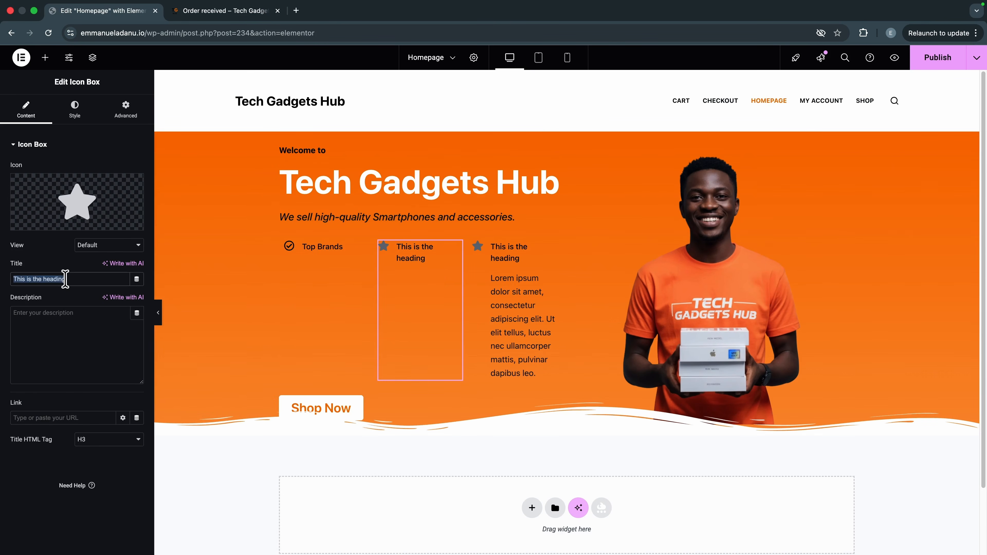
pyautogui.write('Best Deals')
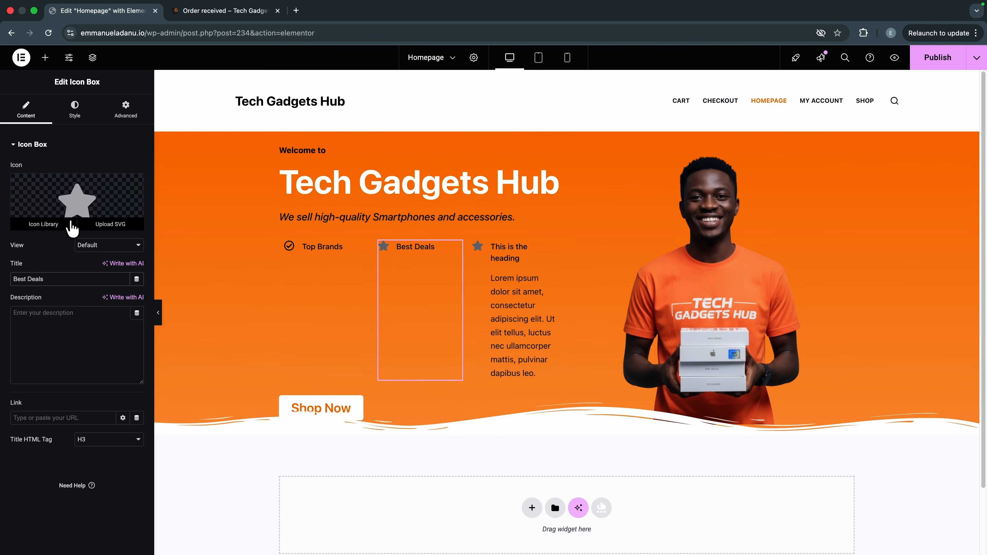
# Step: Replace the "Best Deals" icon box's star with the outlined check circle icon, searching the library for "che"
pyautogui.click(59, 222)
pyautogui.click(450, 144)
pyautogui.write('che')
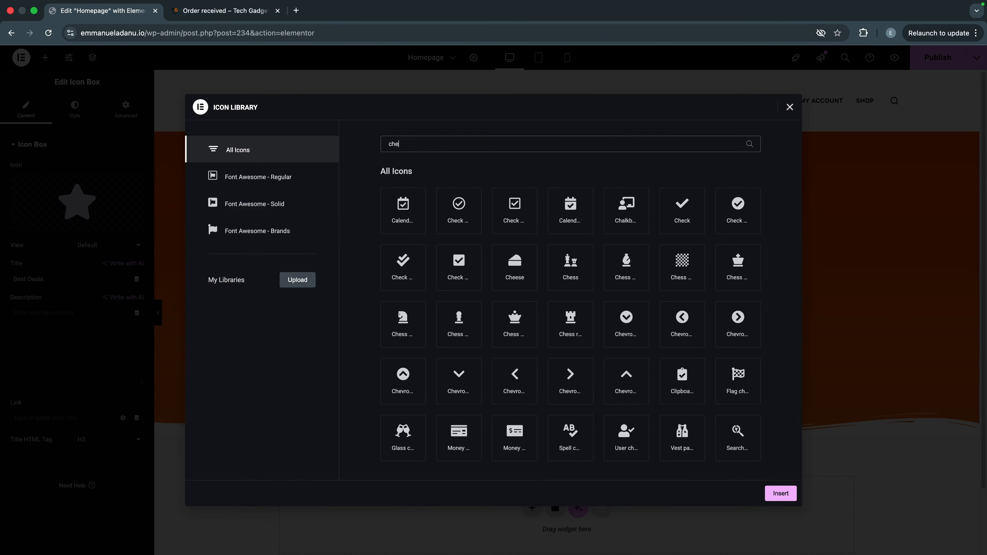
pyautogui.click(456, 206)
pyautogui.click(780, 493)
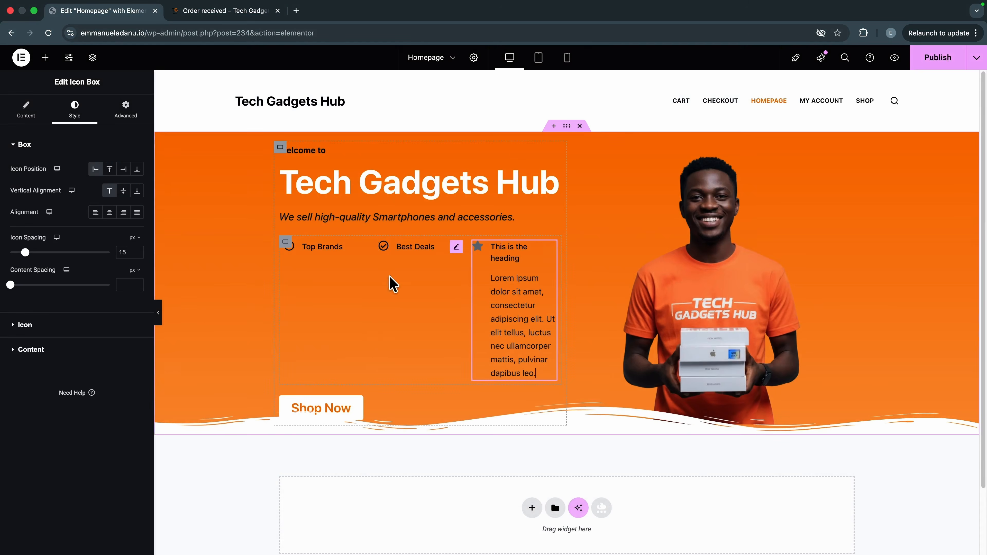
# Step: Change the third icon box's title to "Free Delivery", clear its description and give it the outlined check circle icon
pyautogui.click(26, 112)
pyautogui.tripleClick(56, 279)
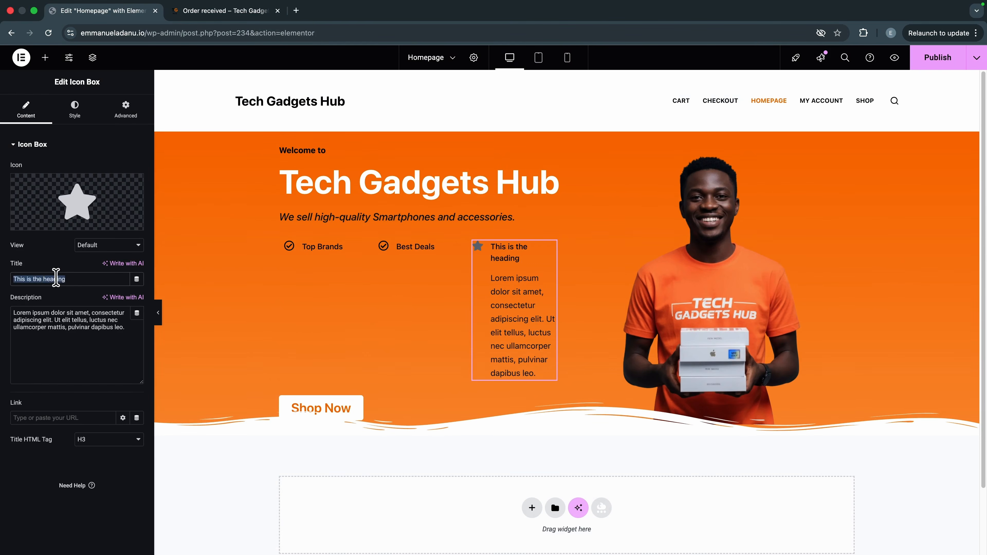
pyautogui.write('Free Delivery')
pyautogui.click(77, 201)
pyautogui.write('check')
pyautogui.click(459, 210)
pyautogui.click(794, 501)
pyautogui.click(311, 342)
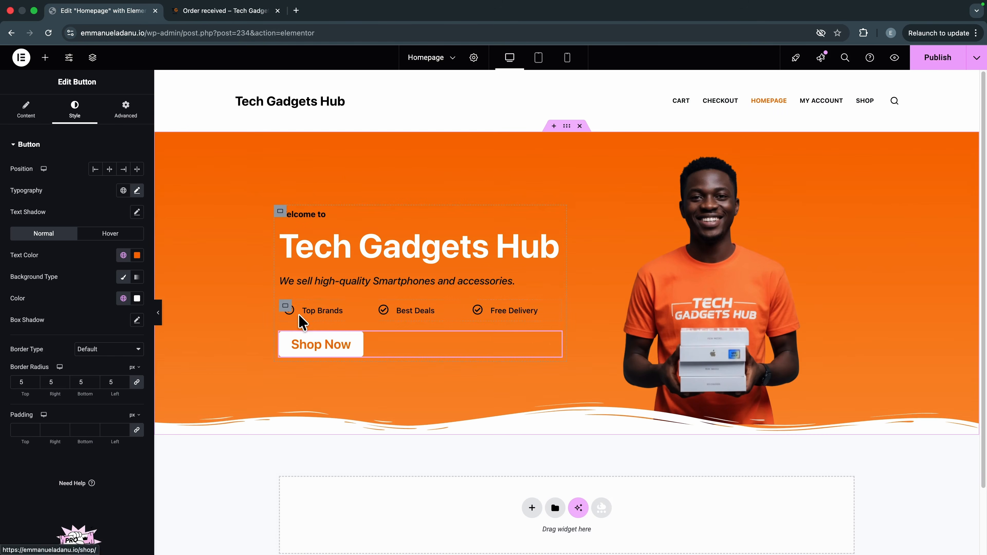
# Step: Set the "Top Brands" icon box's primary icon color and its title color to the global Secondary color
pyautogui.click(303, 312)
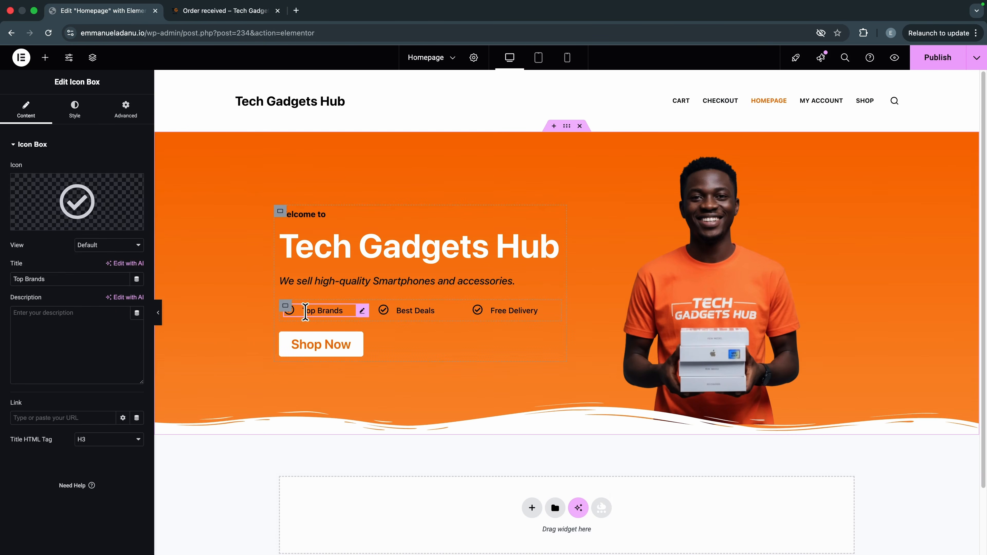
pyautogui.click(73, 115)
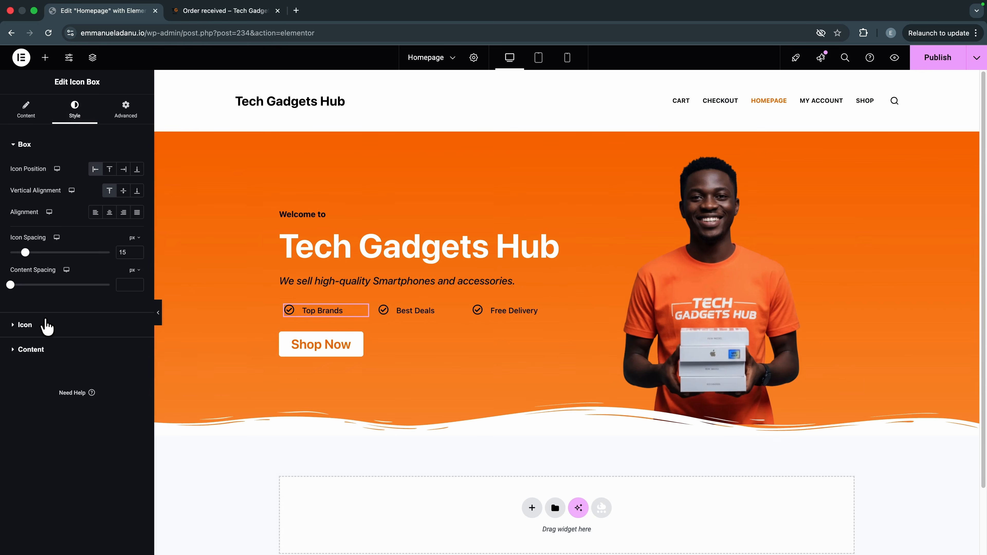
pyautogui.click(25, 324)
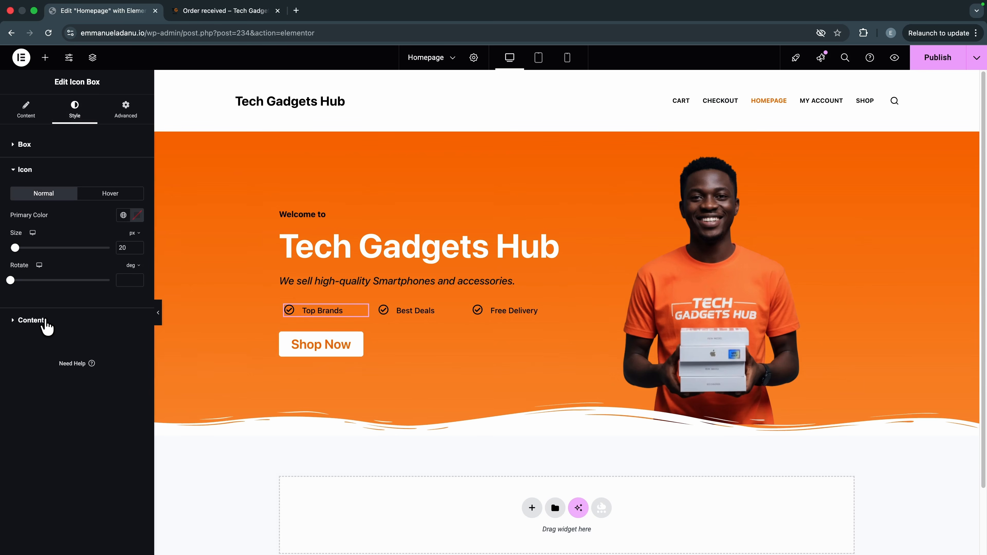
pyautogui.click(124, 215)
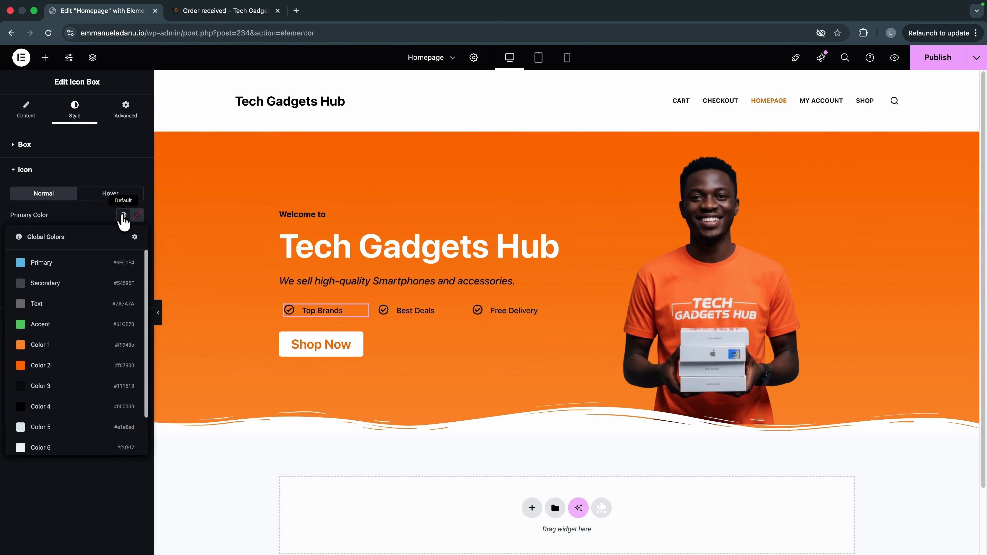
pyautogui.click(49, 283)
pyautogui.click(111, 320)
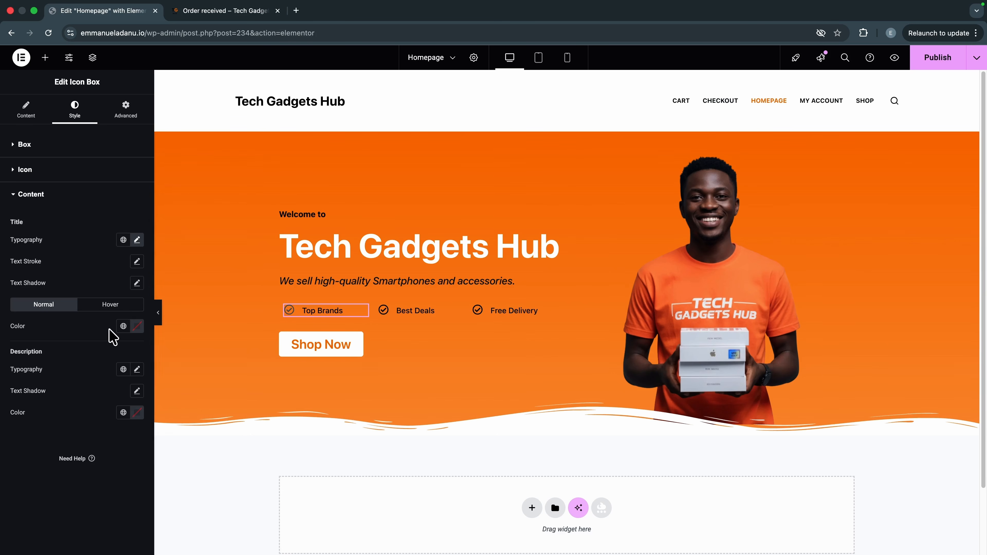
pyautogui.click(122, 327)
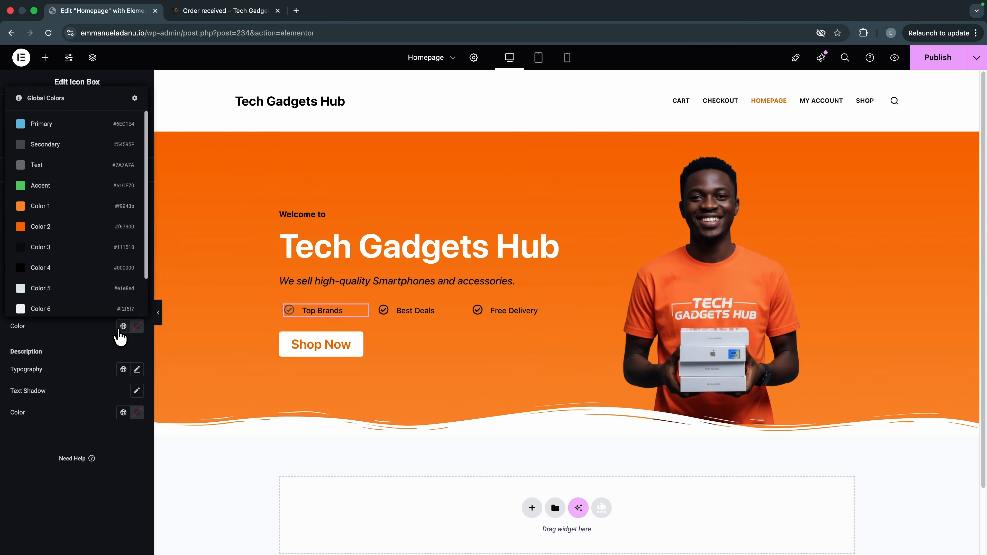
pyautogui.click(34, 156)
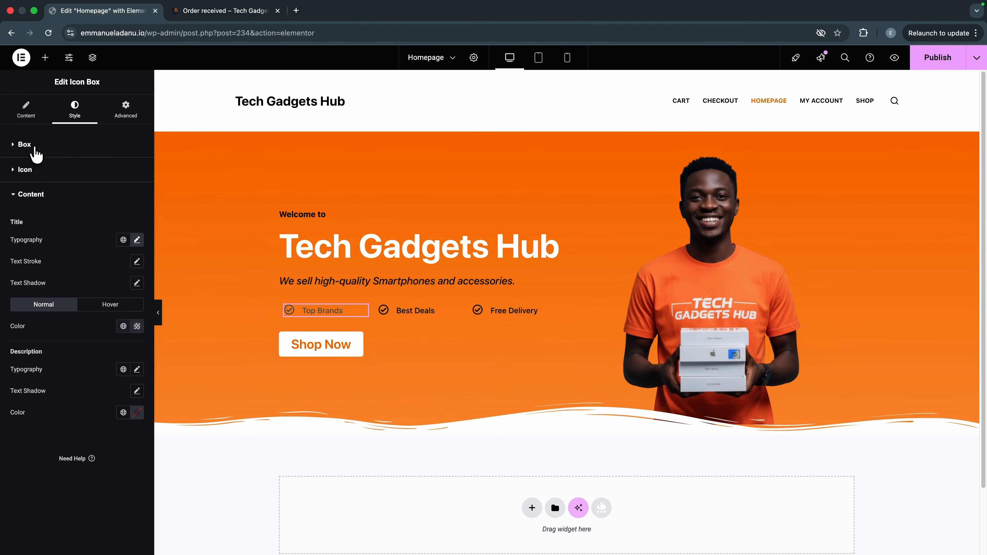
# Step: Copy the "Top Brands" icon box and paste its style onto the "Best Deals" and "Free Delivery" icon boxes
pyautogui.rightClick(329, 317)
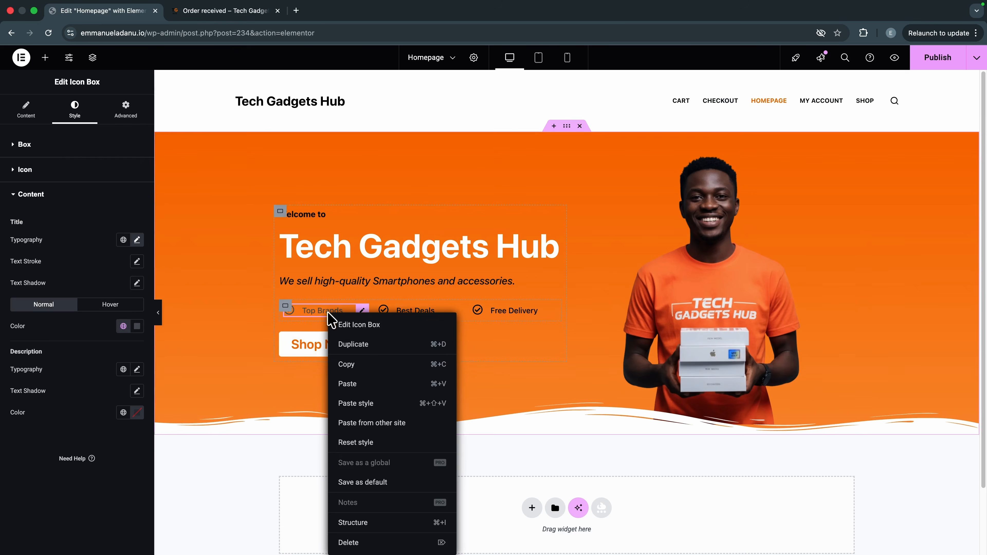
pyautogui.click(377, 404)
pyautogui.click(407, 313)
pyautogui.rightClick(407, 316)
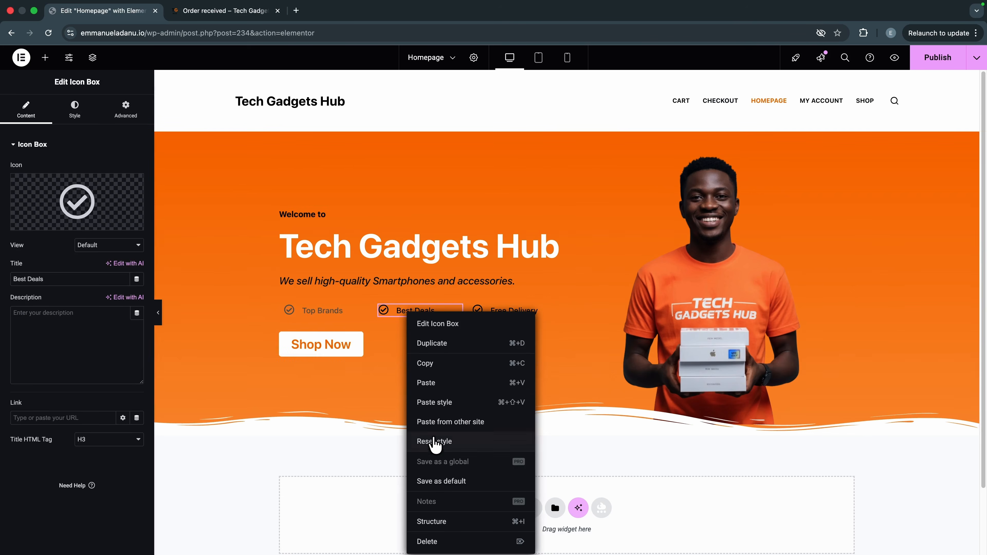
pyautogui.click(437, 404)
pyautogui.rightClick(409, 311)
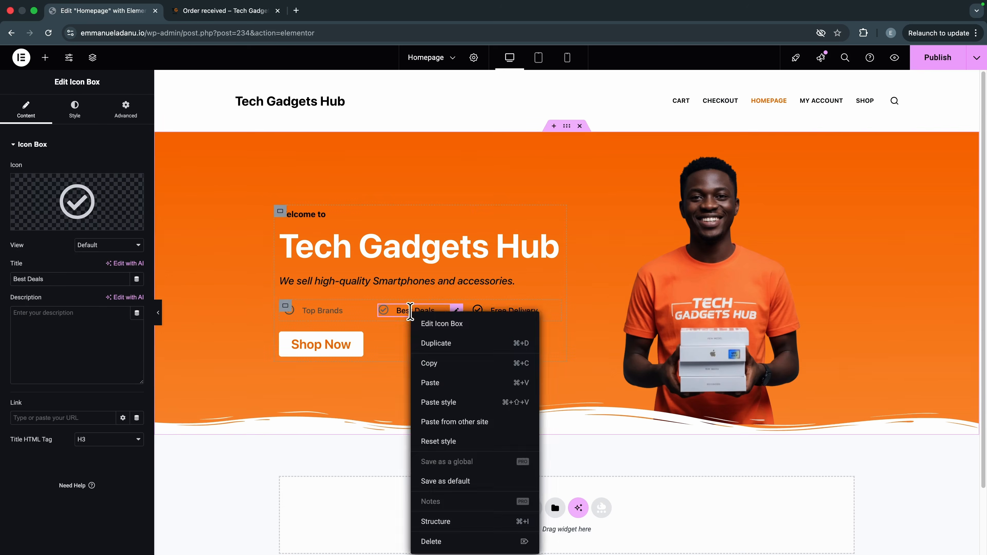
pyautogui.rightClick(473, 307)
pyautogui.click(505, 396)
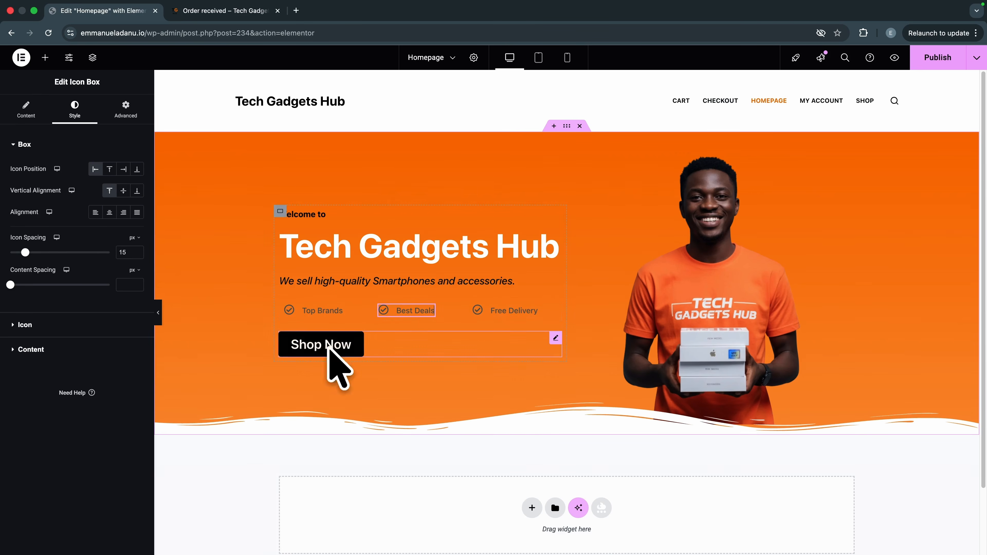
# Step: Open the advanced layout settings of the grid container holding the three icon boxes
pyautogui.click(286, 308)
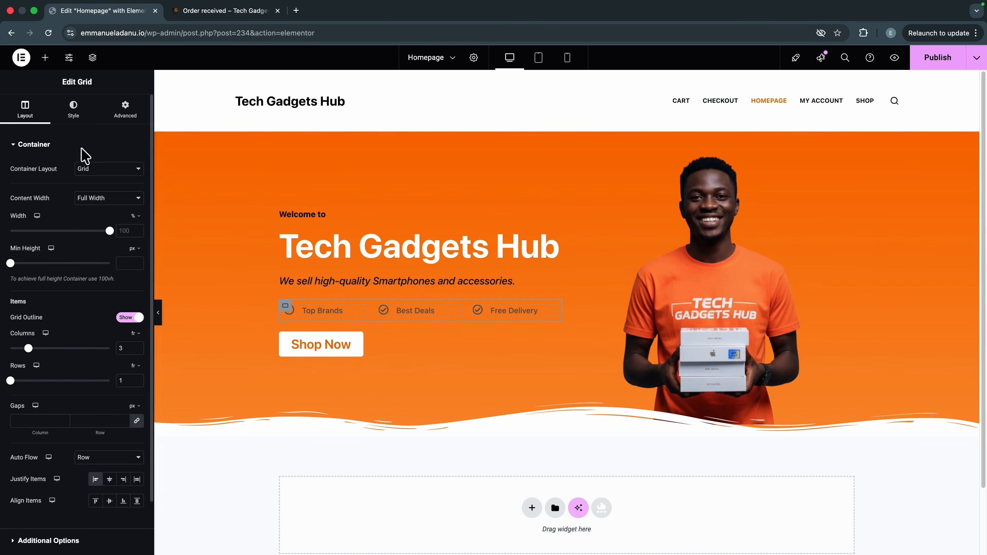
pyautogui.click(126, 117)
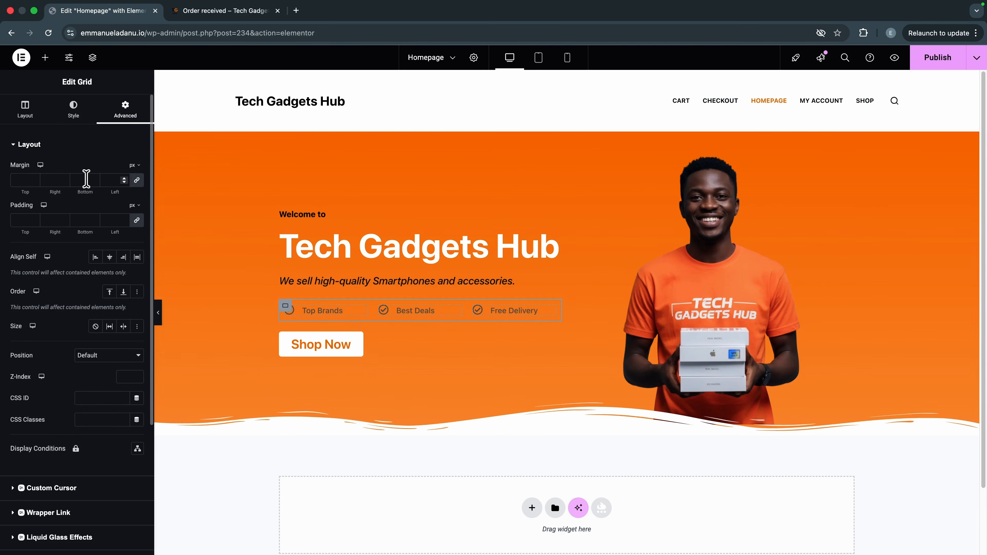
# Step: Try a linked margin of 5 px on all sides of the icon box grid and clear it again
pyautogui.click(34, 178)
pyautogui.click(34, 178)
pyautogui.click(34, 178)
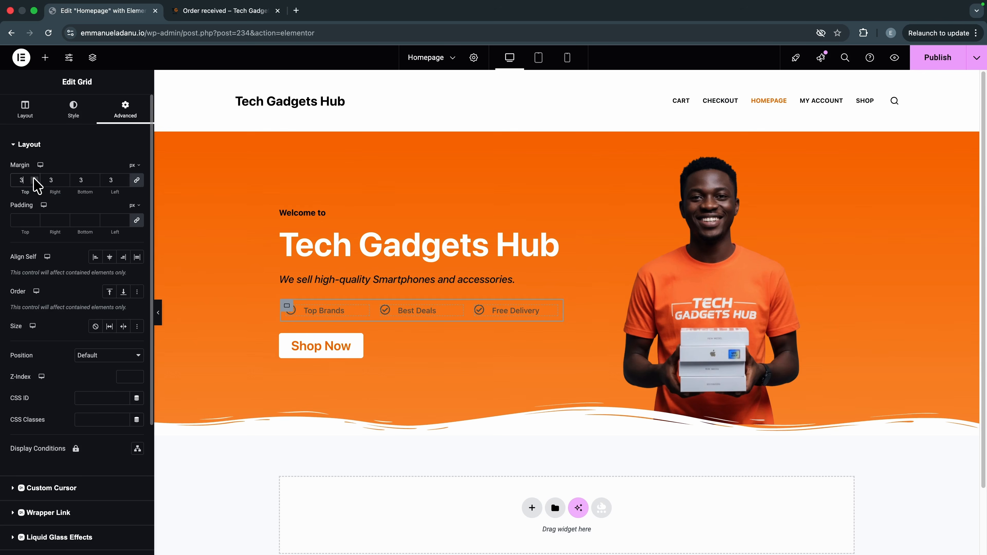
pyautogui.click(34, 179)
pyautogui.click(34, 178)
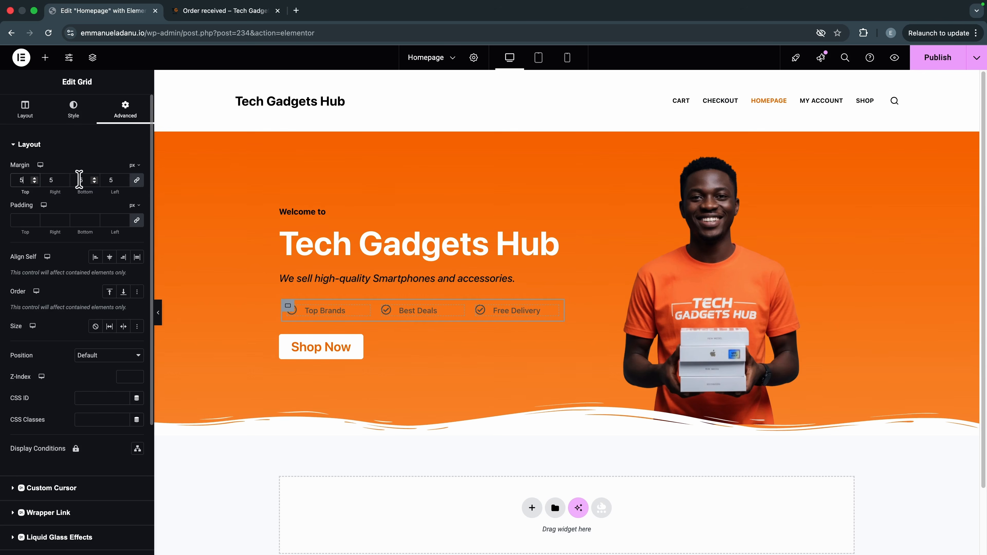
pyautogui.press('BackSpace')
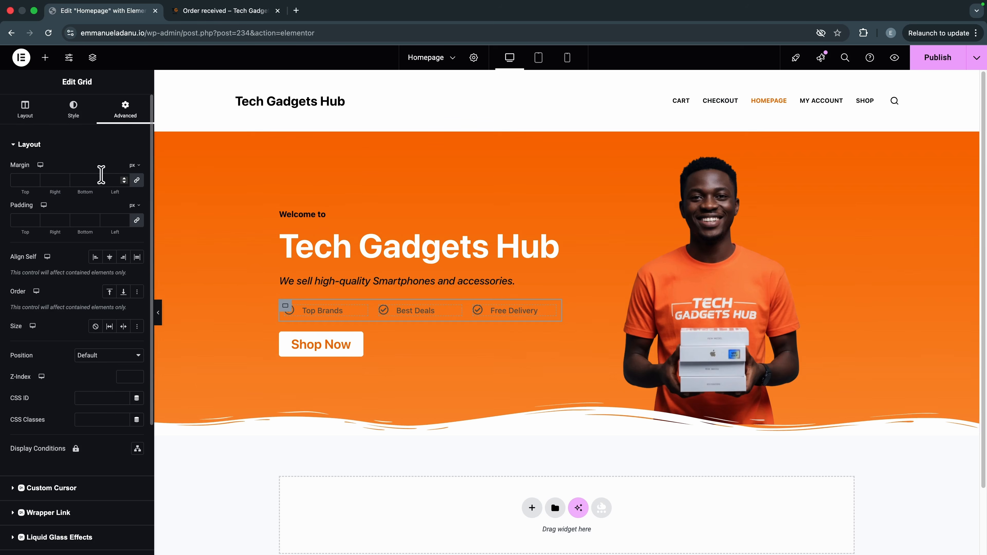
# Step: Unlink the icon box grid's margin values and set the bottom margin to 30 px and the top margin to -10 px
pyautogui.click(137, 181)
pyautogui.click(138, 182)
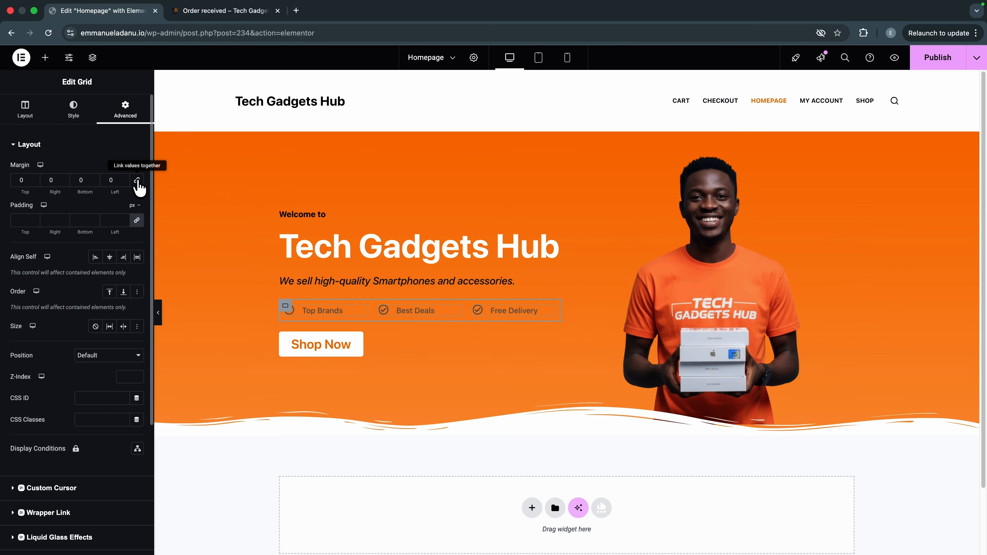
pyautogui.click(80, 180)
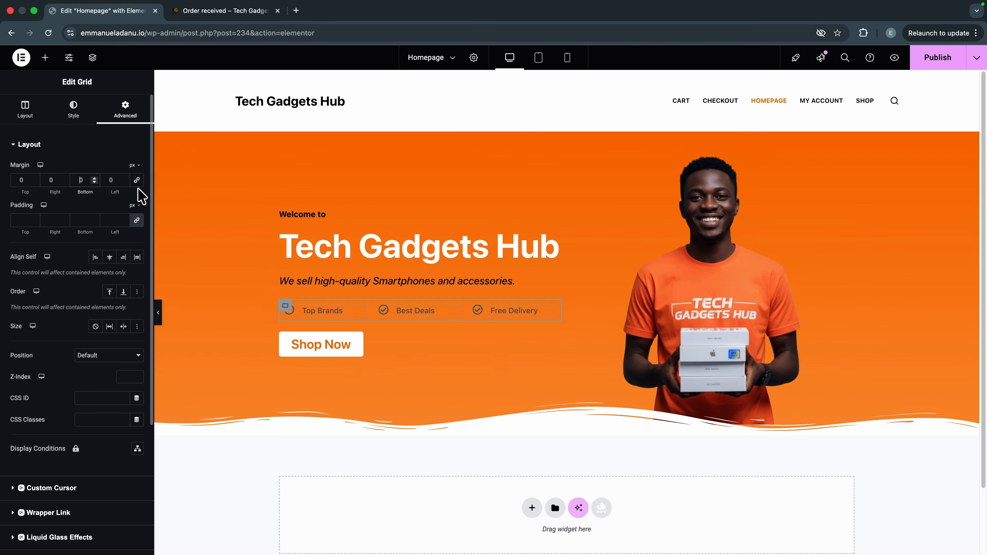
pyautogui.write('200')
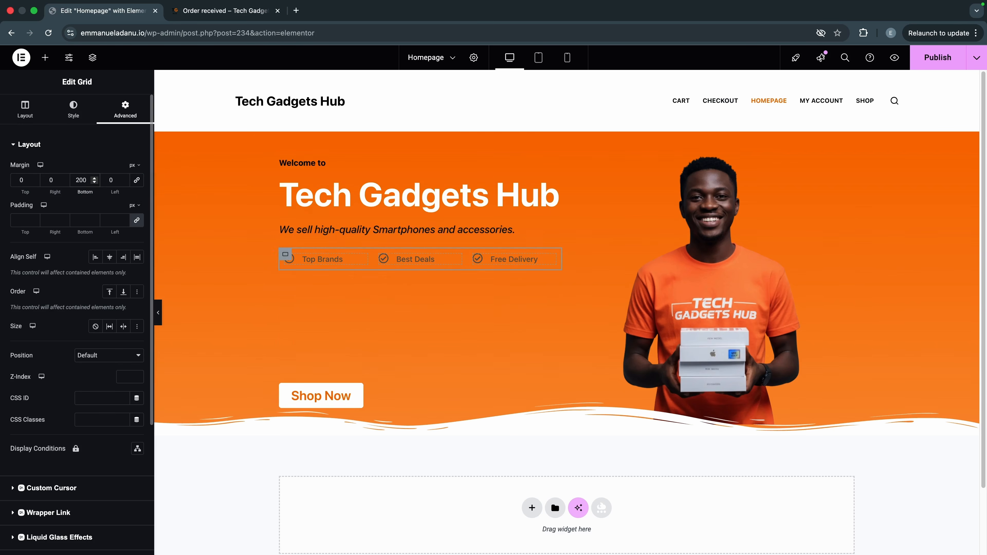
pyautogui.press('Delete')
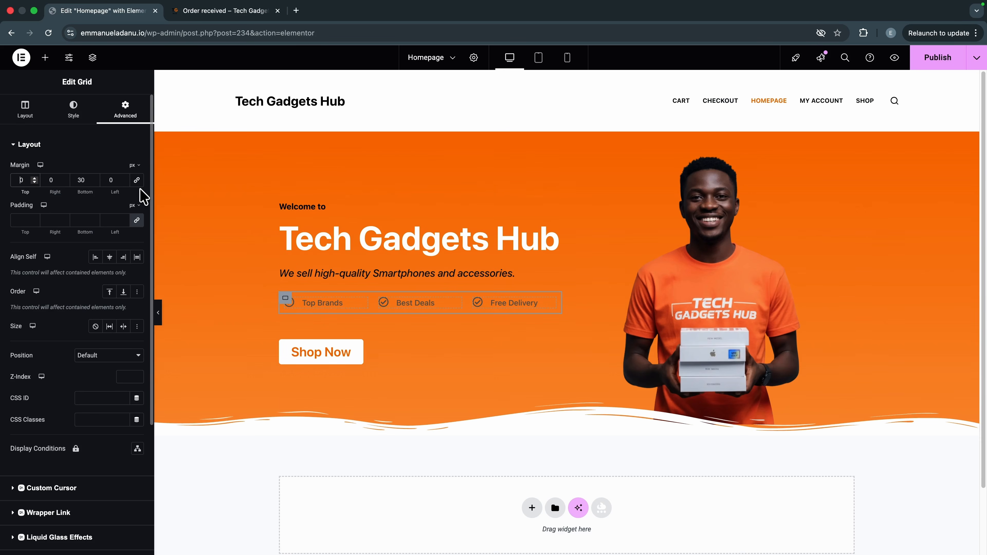
pyautogui.write('1')
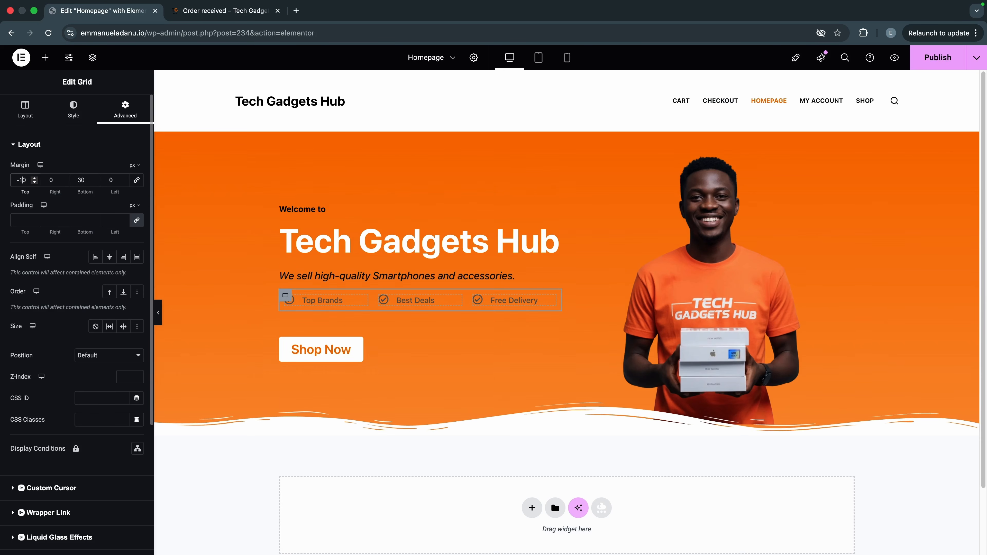
pyautogui.click(70, 151)
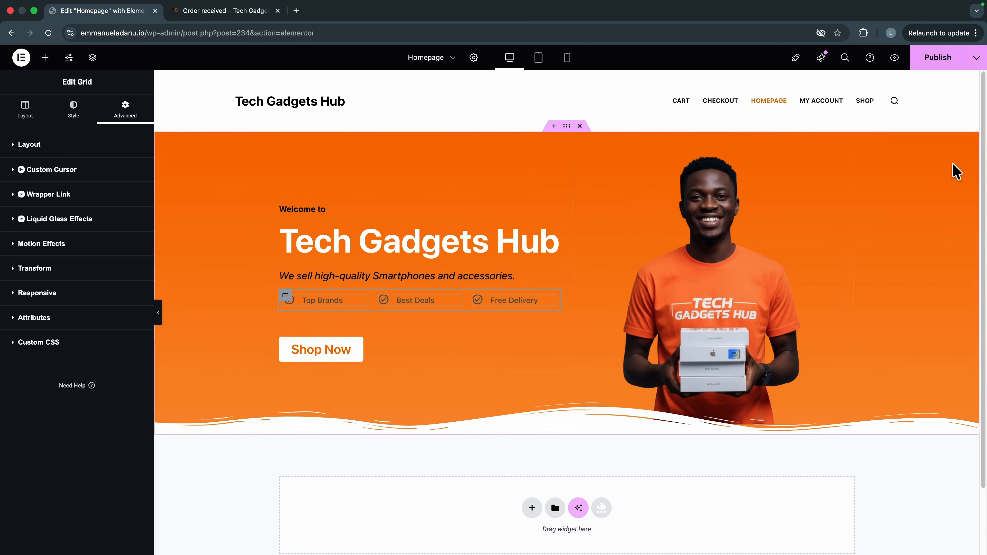
# Step: Publish the Homepage changes and open the page's preview
pyautogui.click(930, 59)
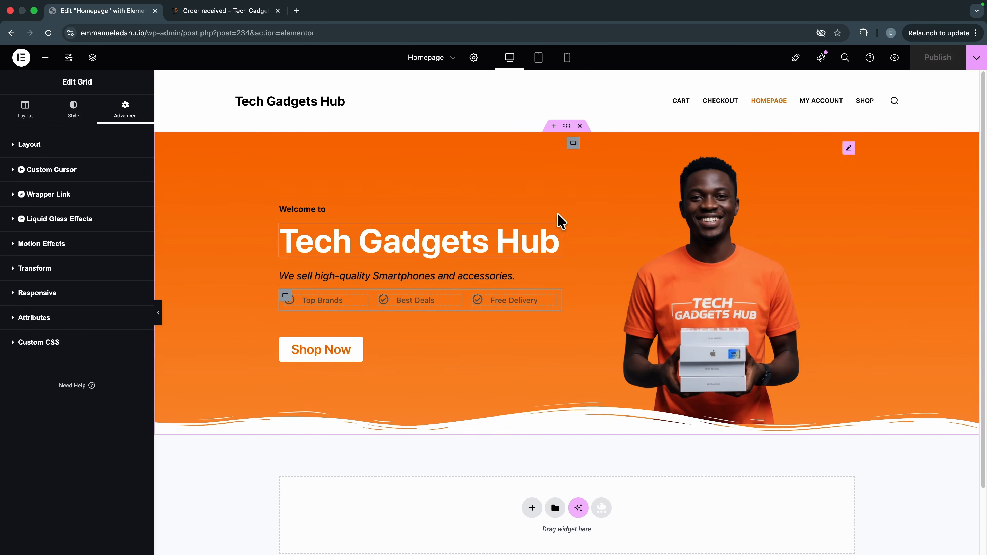
pyautogui.click(894, 58)
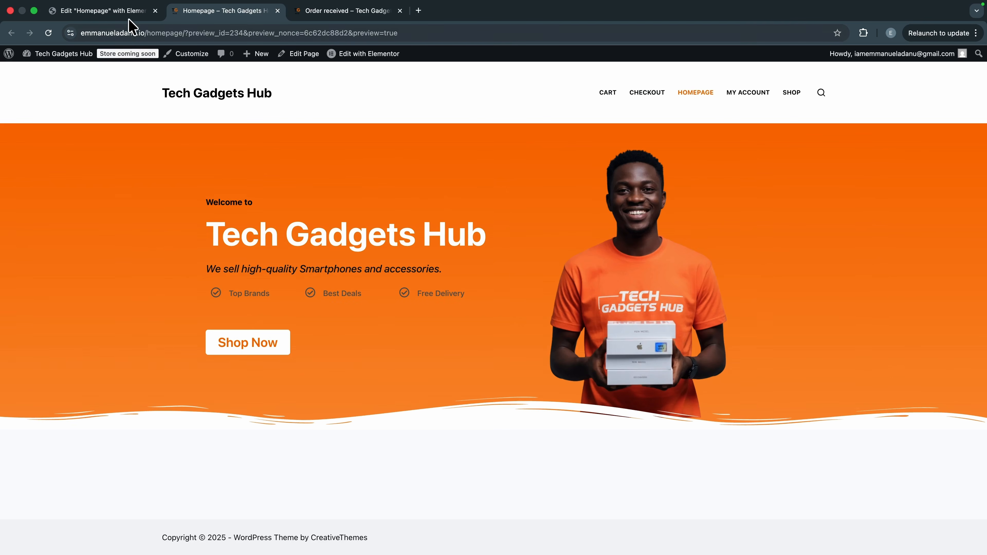
# Step: Return to the Homepage editor and open the motion effects settings of the hero section's image
pyautogui.click(134, 11)
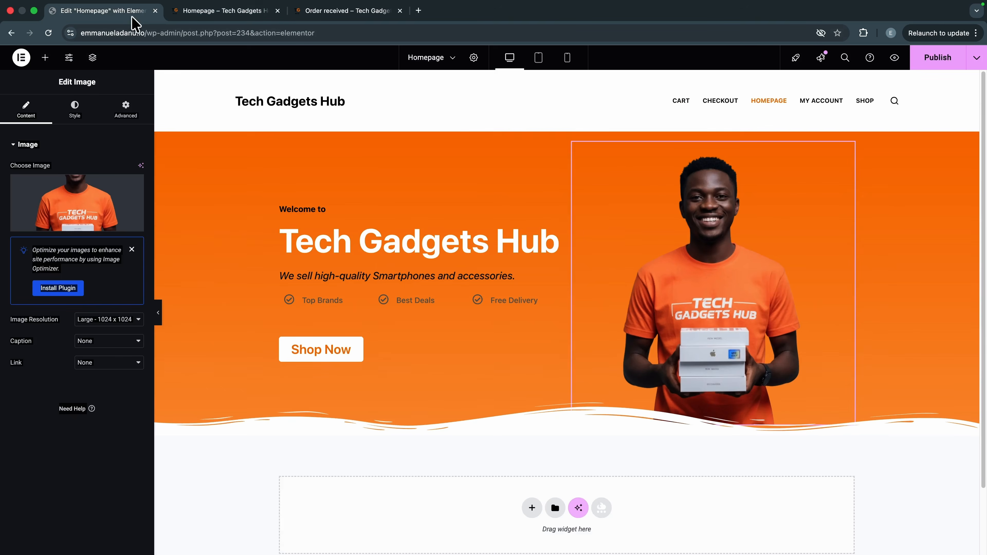
pyautogui.click(412, 277)
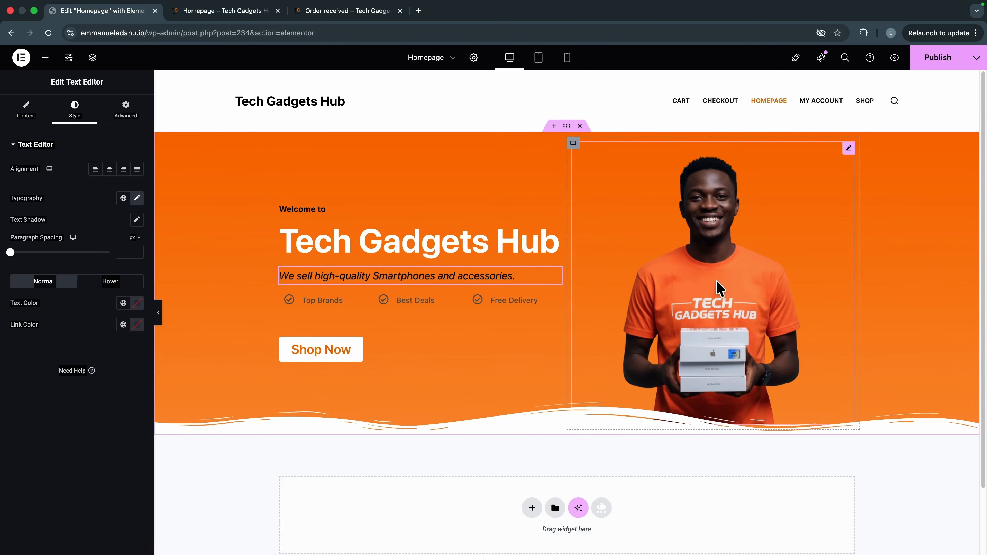
pyautogui.click(721, 286)
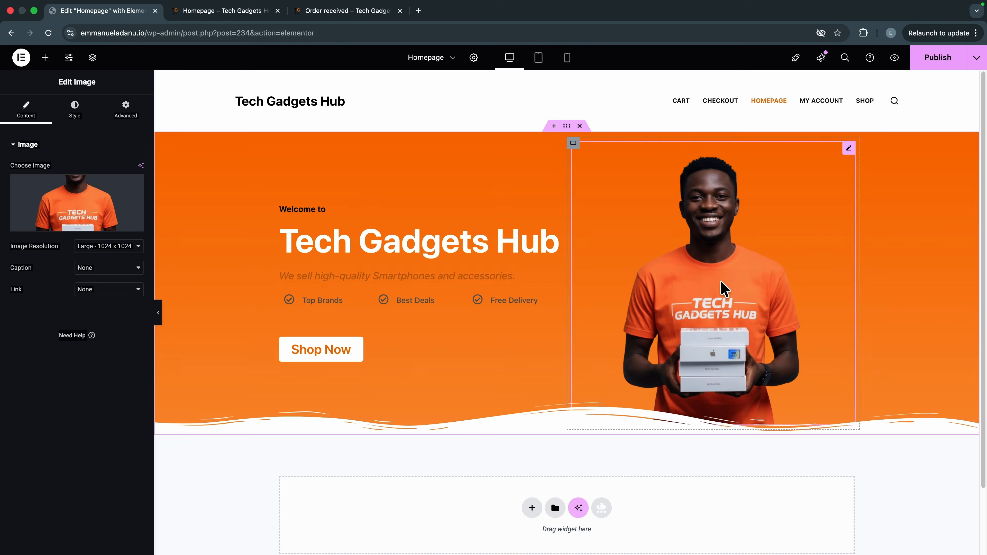
pyautogui.click(125, 109)
pyautogui.click(66, 210)
pyautogui.scroll(-12, 70, 217)
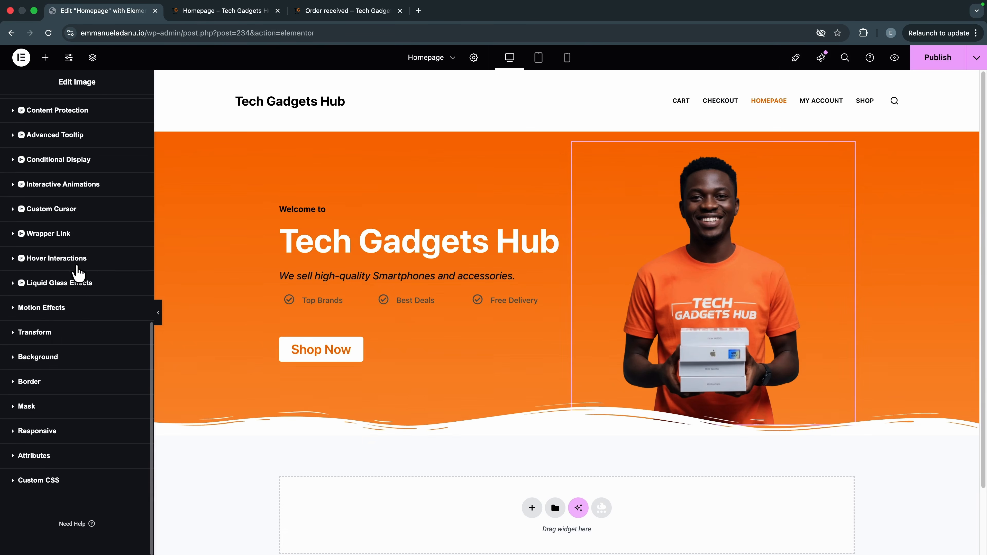
pyautogui.click(25, 309)
pyautogui.scroll(-3, 73, 360)
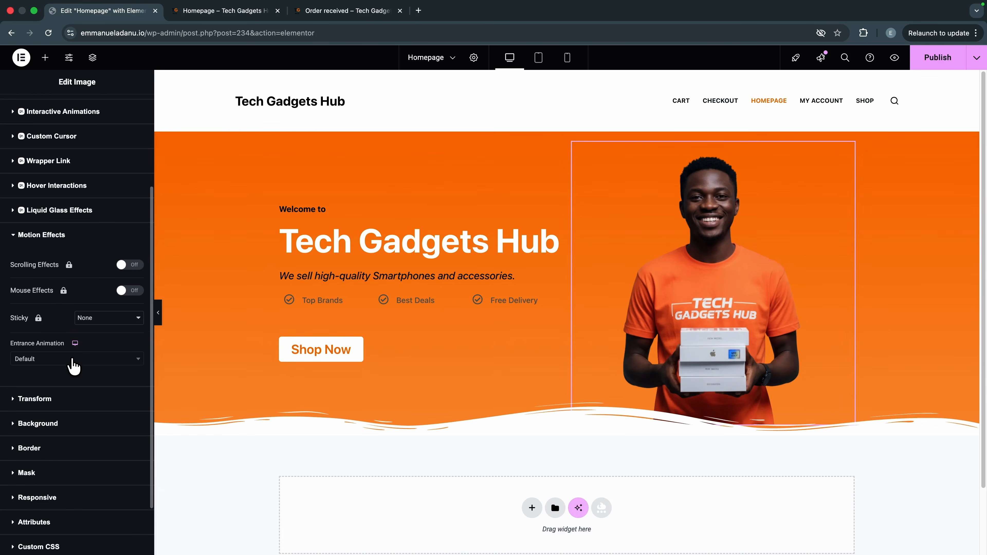
# Step: Try the Slide In Up entrance animation on the hero image
pyautogui.click(21, 361)
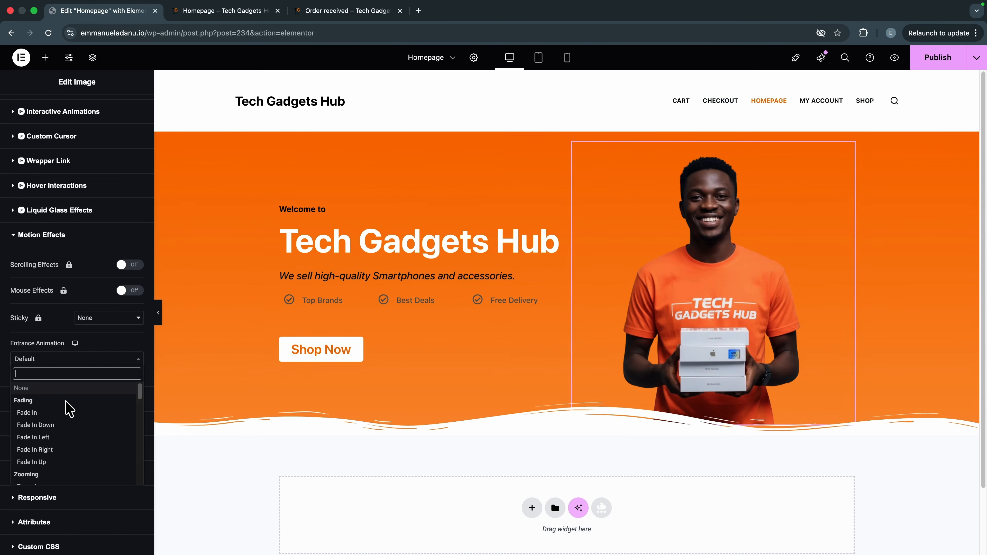
pyautogui.scroll(-4, 54, 432)
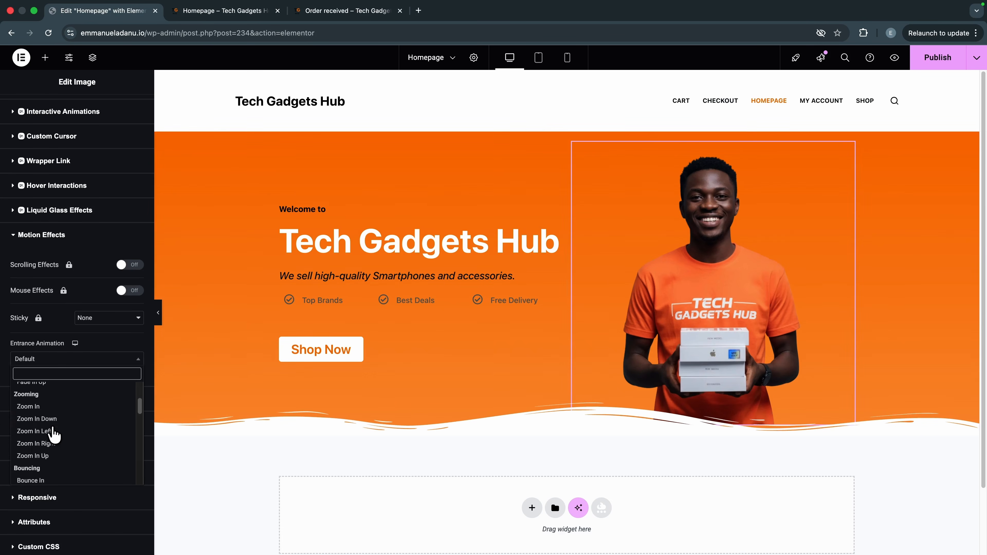
pyautogui.scroll(-3, 53, 426)
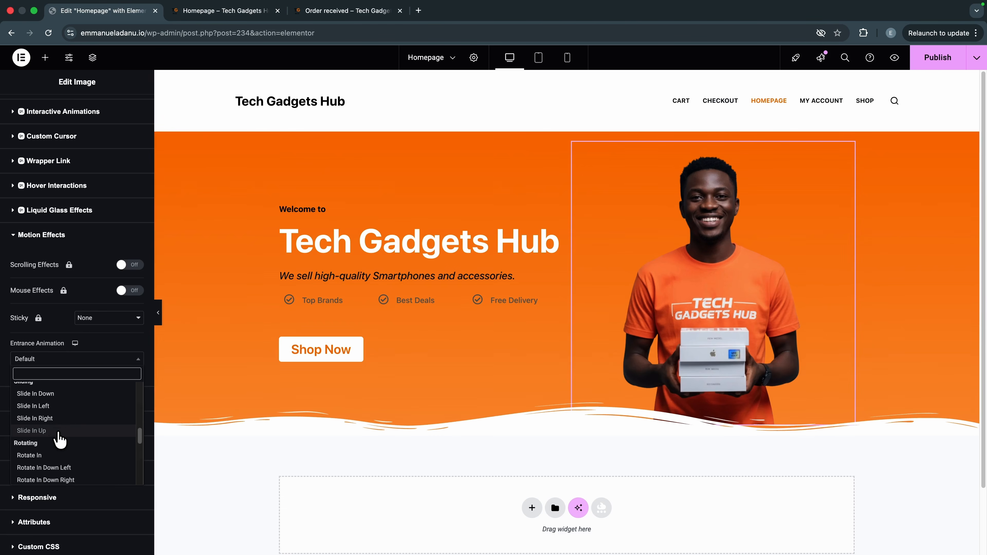
pyautogui.click(39, 430)
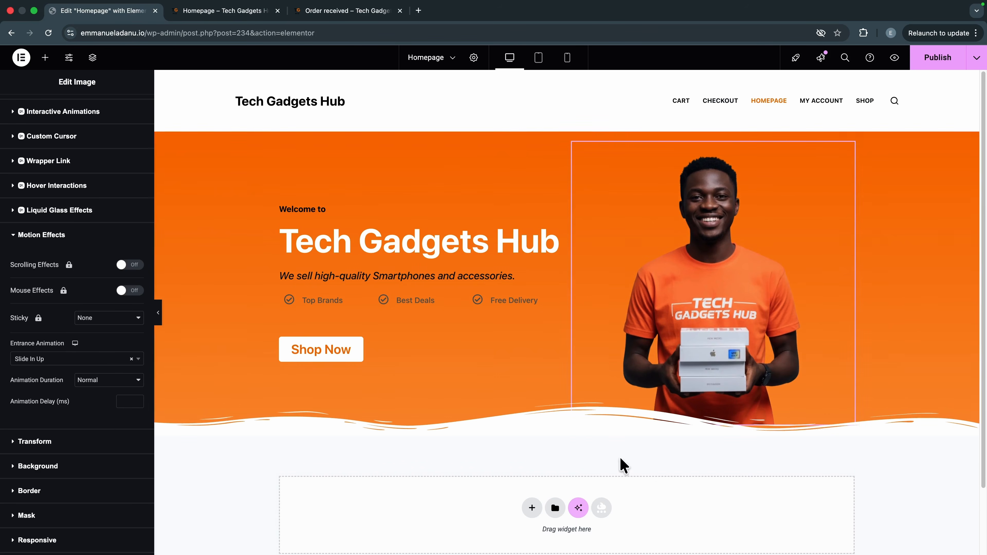
# Step: Try Fade In Right as the hero image's entrance animation
pyautogui.click(29, 360)
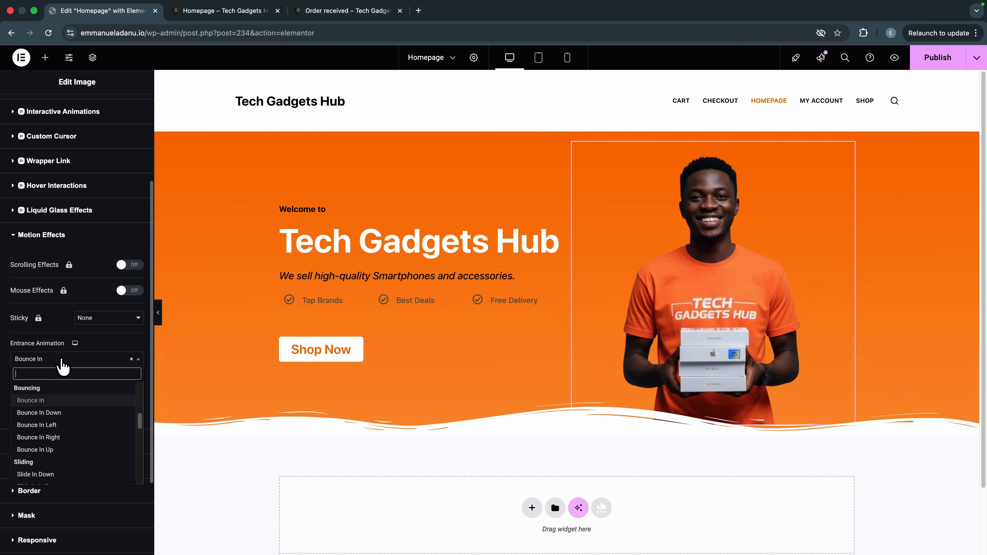
pyautogui.scroll(5, 68, 428)
pyautogui.scroll(-1, 78, 447)
pyautogui.scroll(-1, 77, 448)
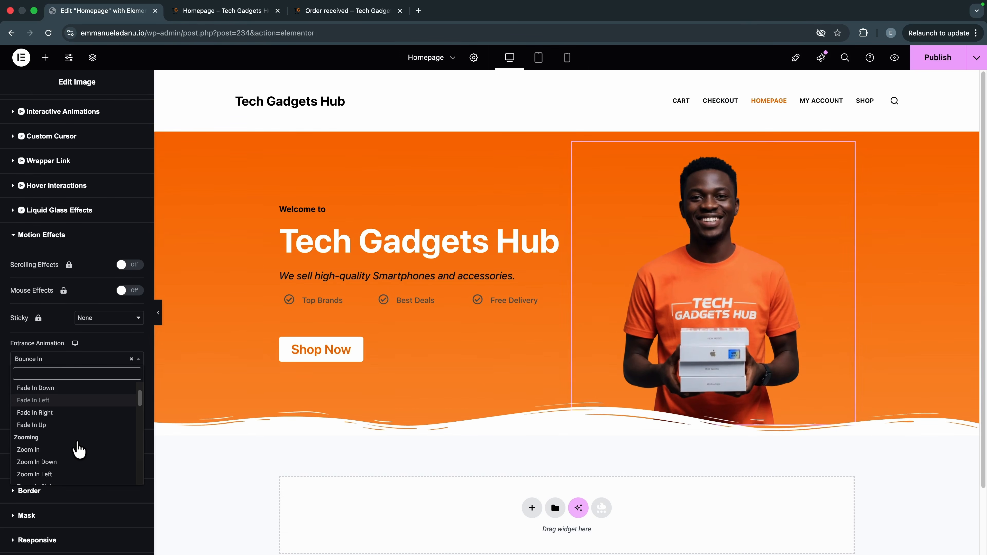
pyautogui.click(39, 412)
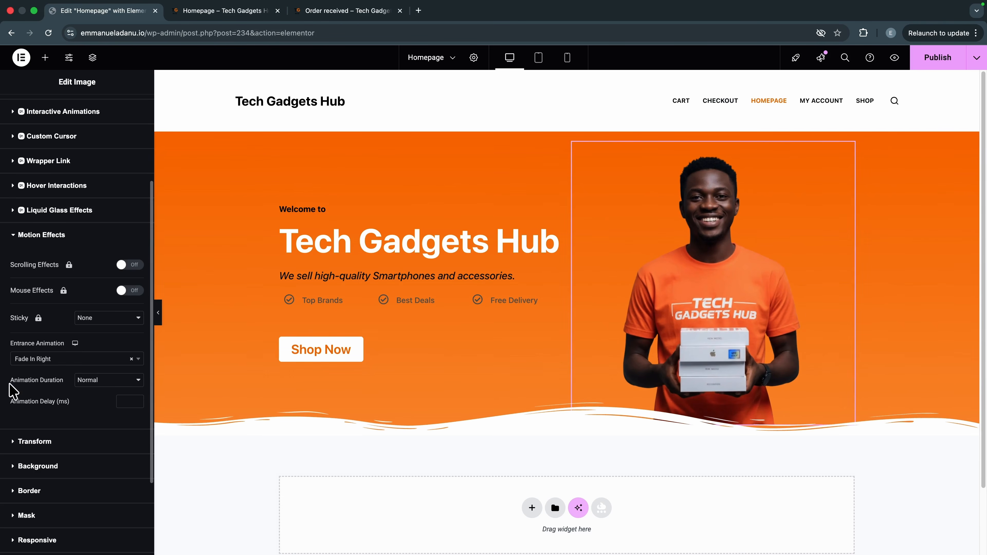
# Step: Try the Fast and Slow durations for the hero image's entrance animation, with a 300 ms animation delay
pyautogui.click(103, 383)
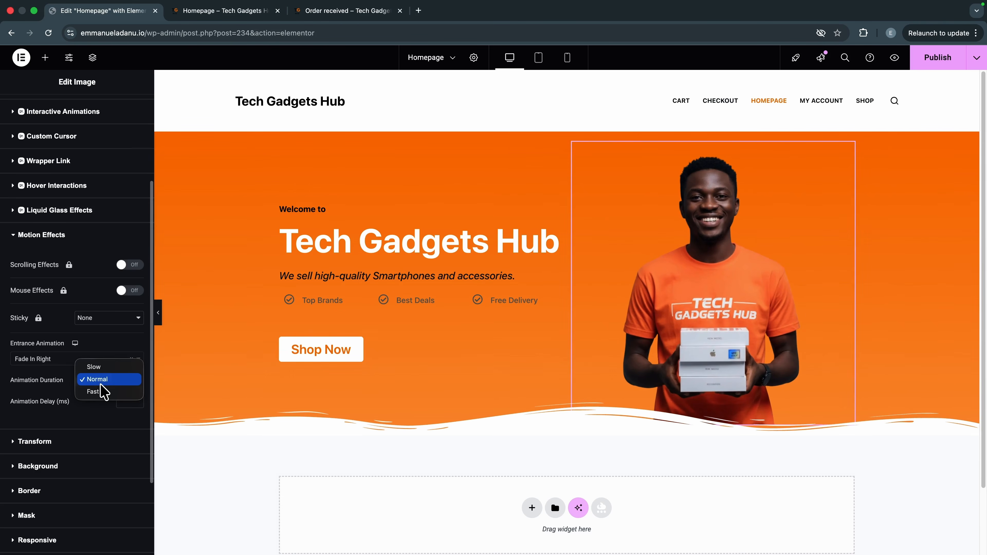
pyautogui.click(93, 392)
pyautogui.click(87, 383)
pyautogui.click(102, 357)
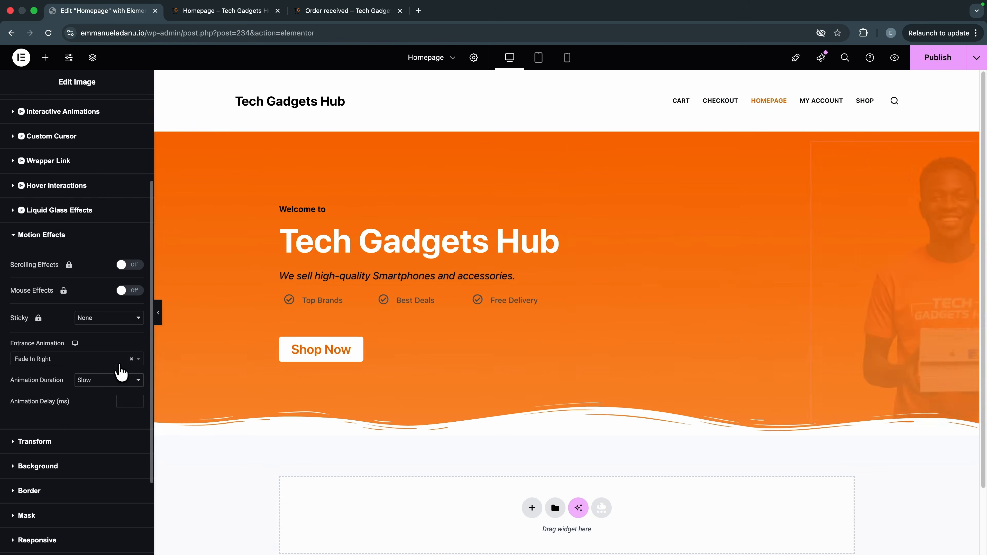
pyautogui.click(136, 399)
pyautogui.click(136, 399)
pyautogui.click(136, 399)
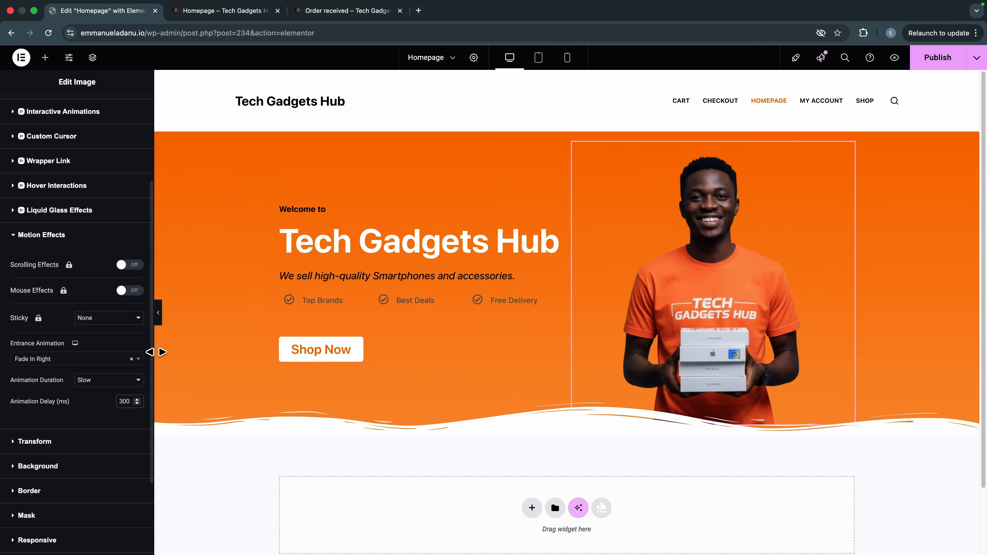
# Step: Clear the hero image's entrance animation, then publish the Homepage and view its preview
pyautogui.click(133, 360)
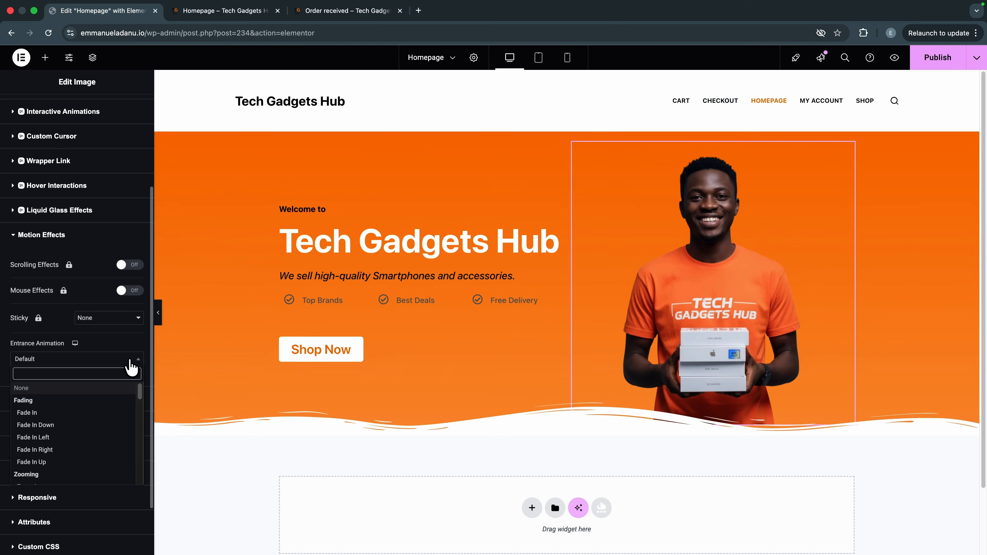
pyautogui.click(124, 346)
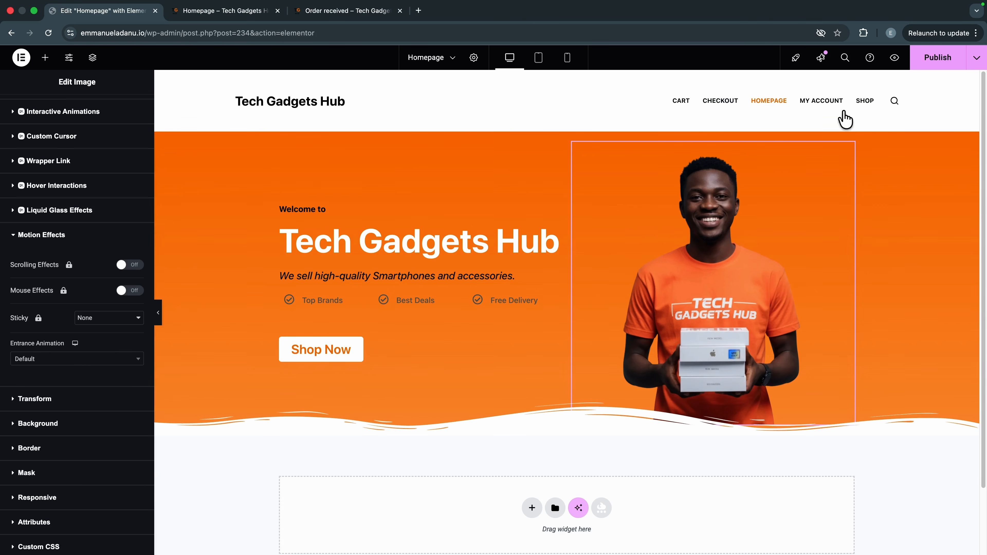
pyautogui.click(927, 62)
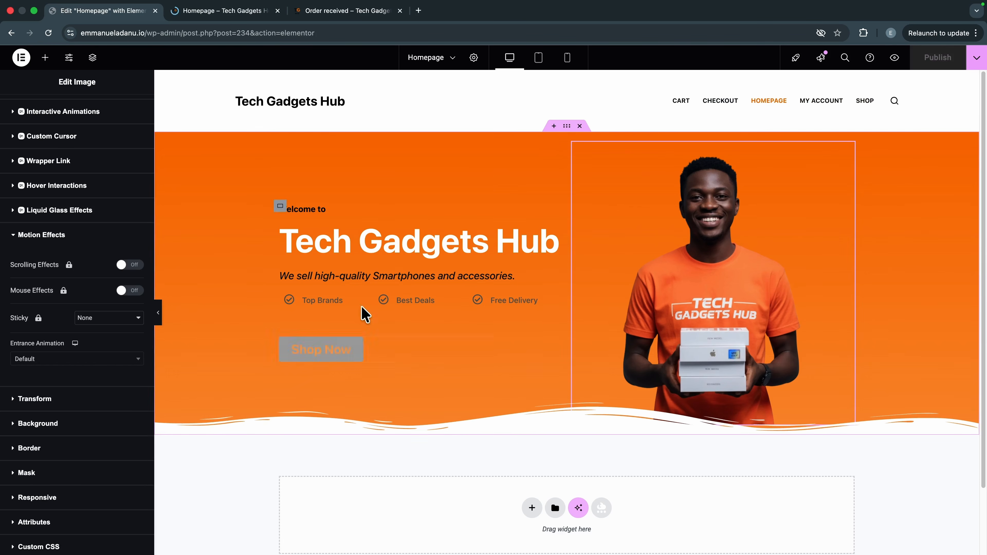
pyautogui.click(249, 11)
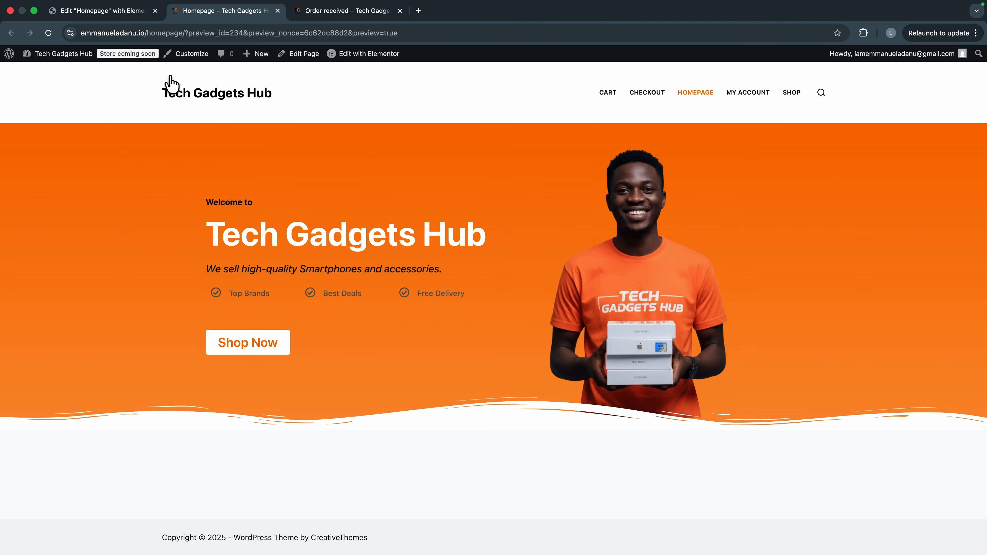
# Step: Return to the Homepage editor and add a single-column flexbox container with downward direction below the hero section
pyautogui.click(100, 16)
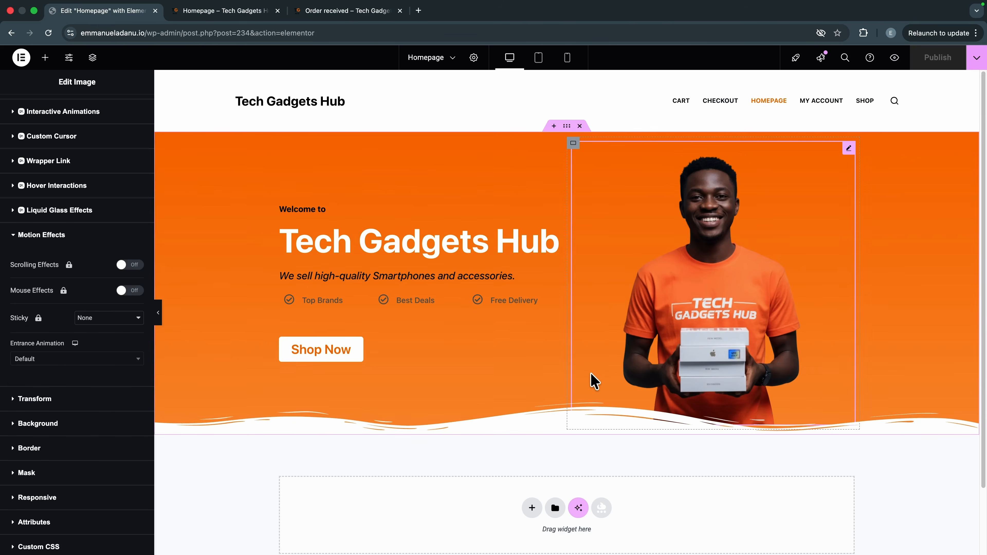
pyautogui.scroll(-2, 564, 400)
pyautogui.click(531, 429)
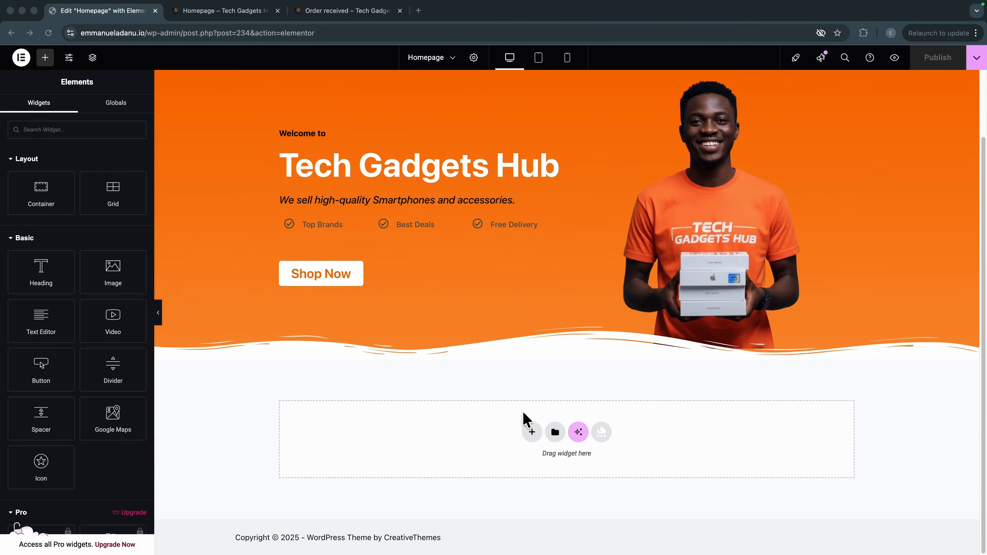
pyautogui.click(531, 432)
pyautogui.click(533, 476)
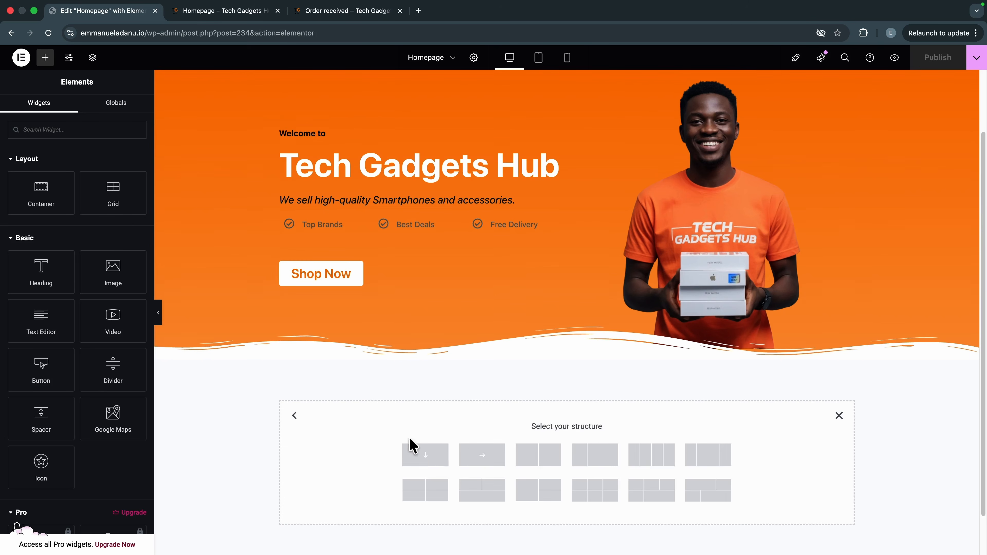
pyautogui.click(420, 455)
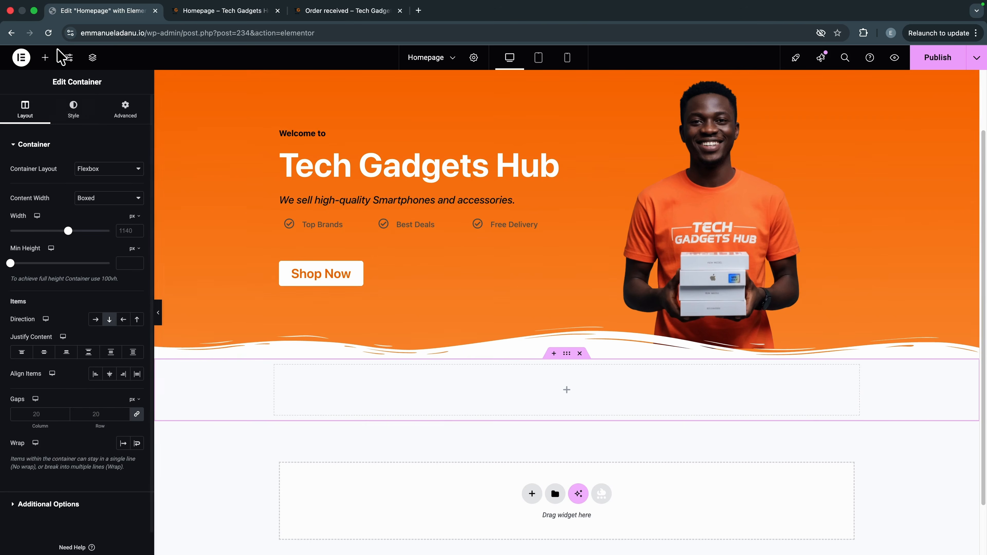
# Step: Add a Heading widget to the new container with a Text Editor widget beneath it
pyautogui.click(47, 57)
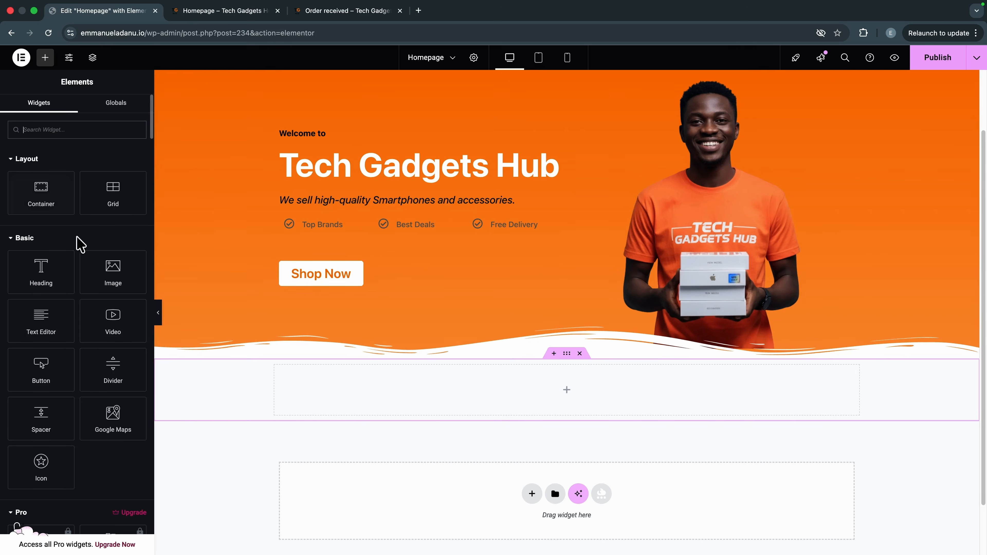
pyautogui.moveTo(33, 267); pyautogui.dragTo(568, 406)
pyautogui.click(45, 58)
pyautogui.moveTo(40, 330); pyautogui.dragTo(413, 379)
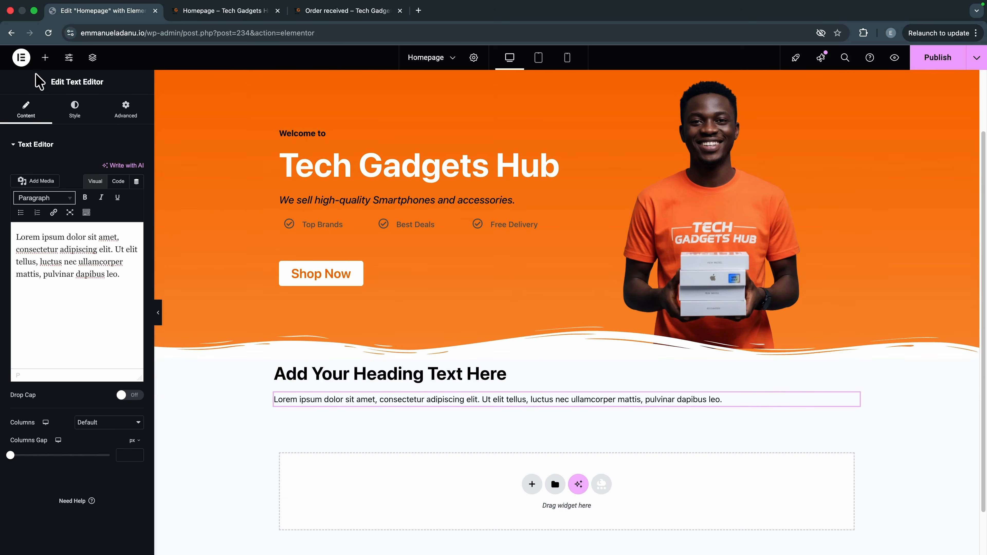
# Step: Search the widgets for "product" and place a Woo Product Grid below the text in the new container
pyautogui.click(45, 58)
pyautogui.click(50, 130)
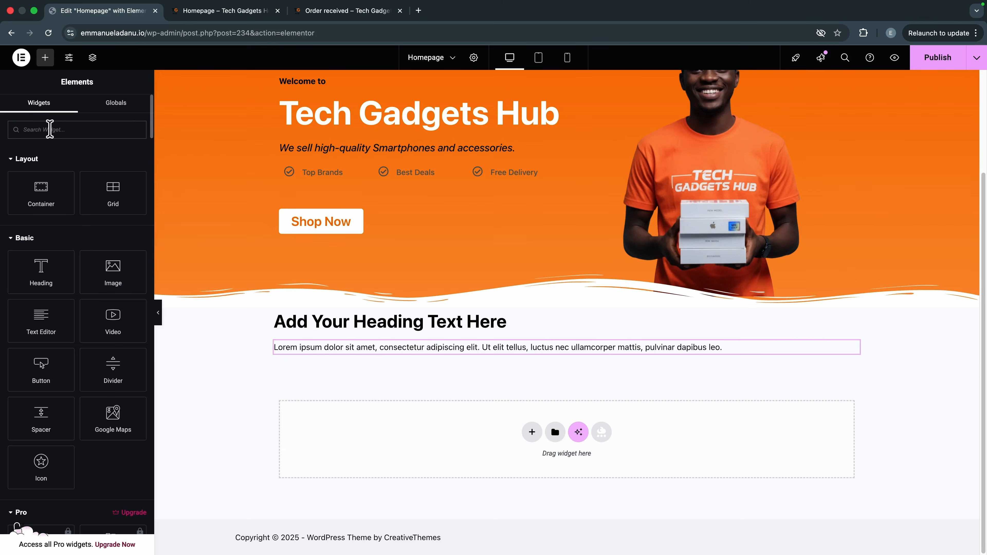
pyautogui.write('product')
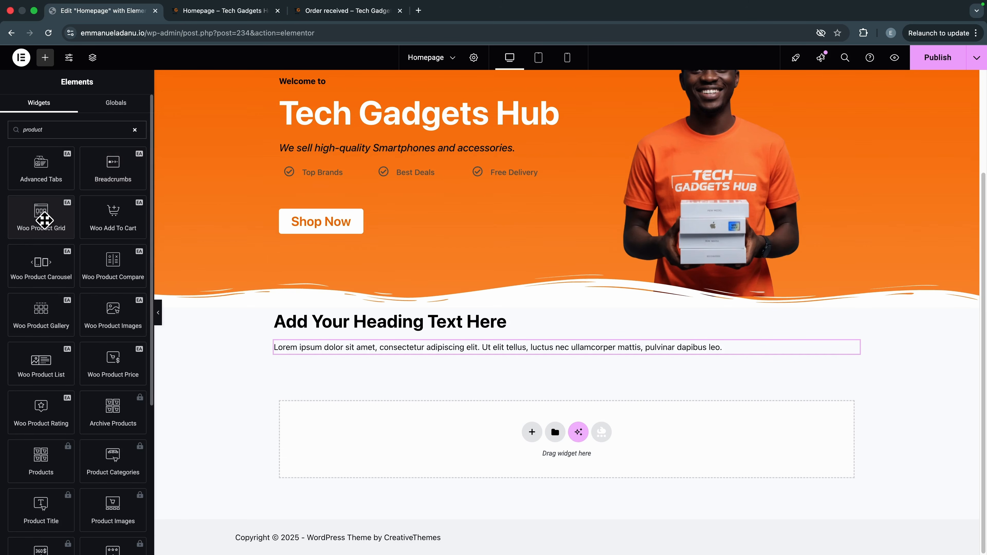
pyautogui.moveTo(40, 219); pyautogui.dragTo(368, 353)
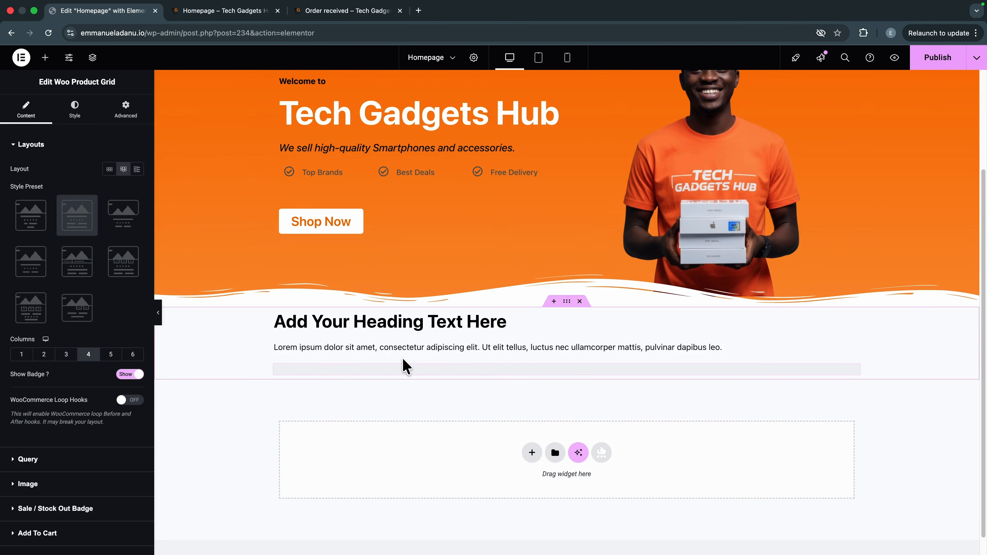
pyautogui.scroll(-6, 407, 375)
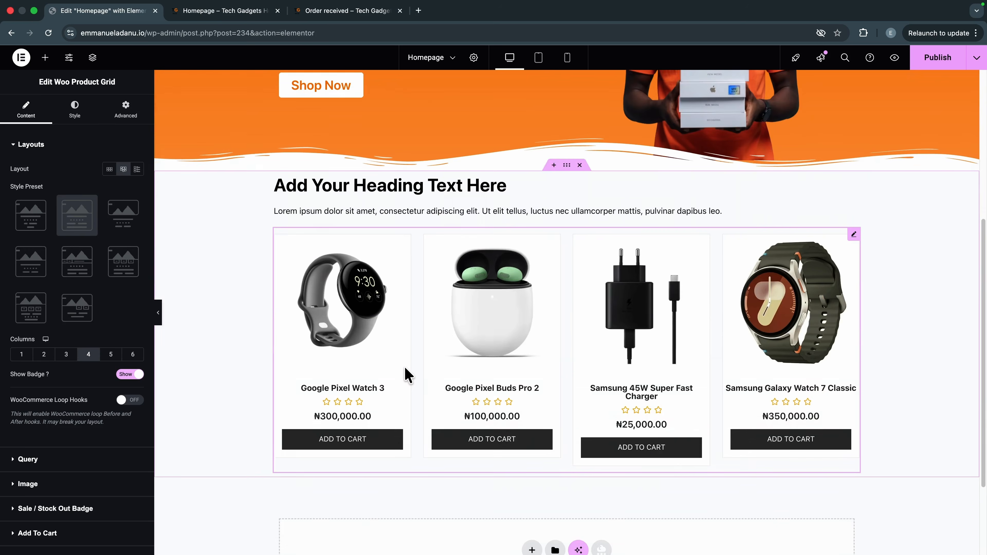
pyautogui.scroll(4, 527, 227)
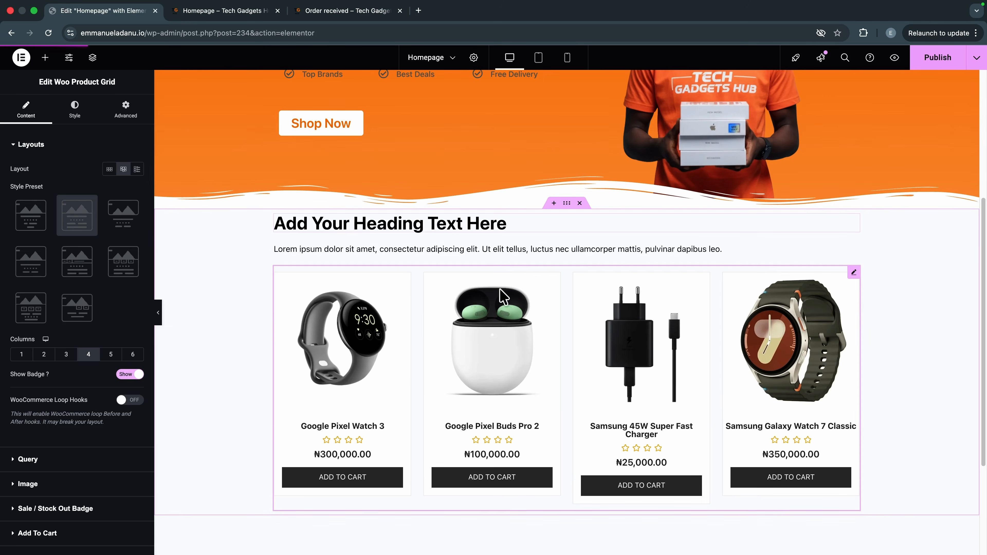
# Step: Change the heading above the product grid to "Popular Products"
pyautogui.click(310, 226)
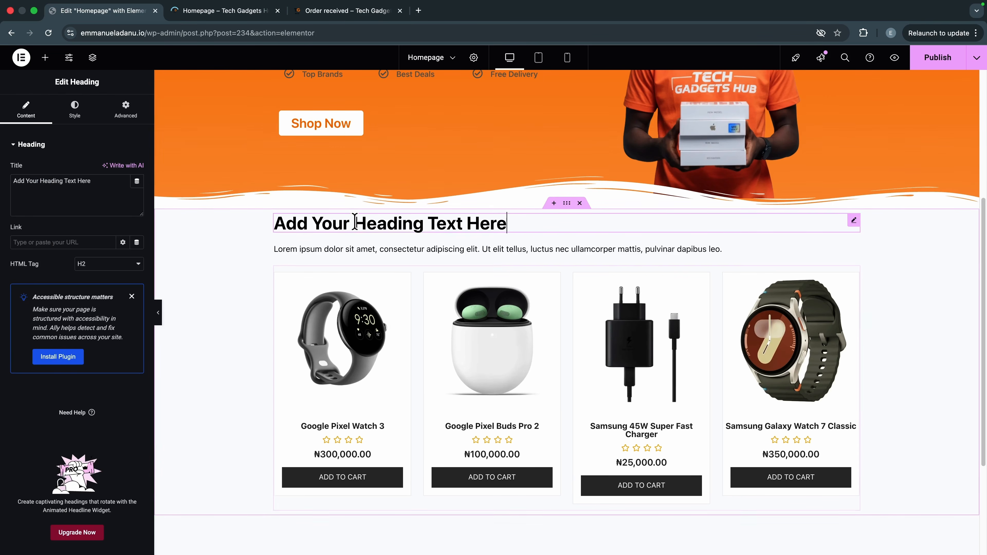
pyautogui.tripleClick(50, 180)
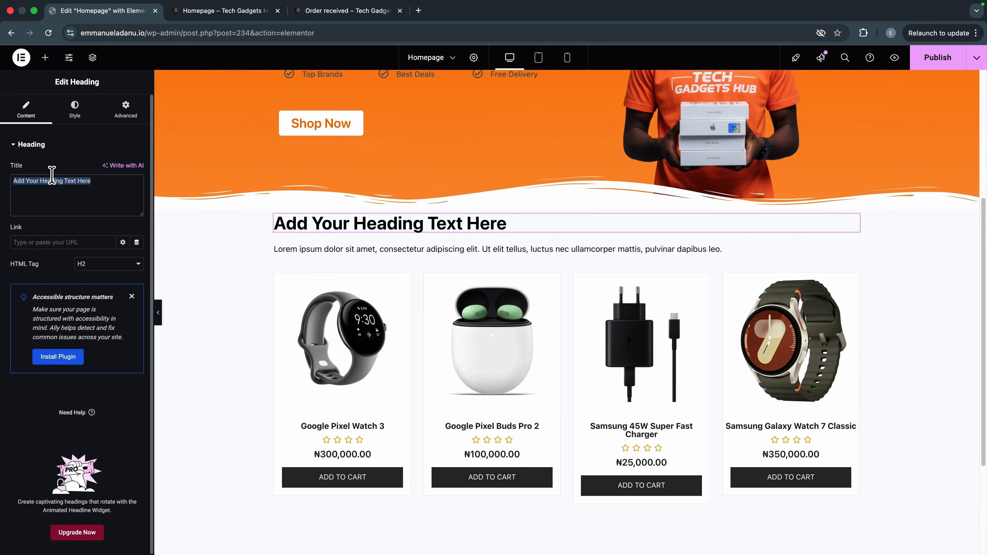
pyautogui.write('Popular Product')
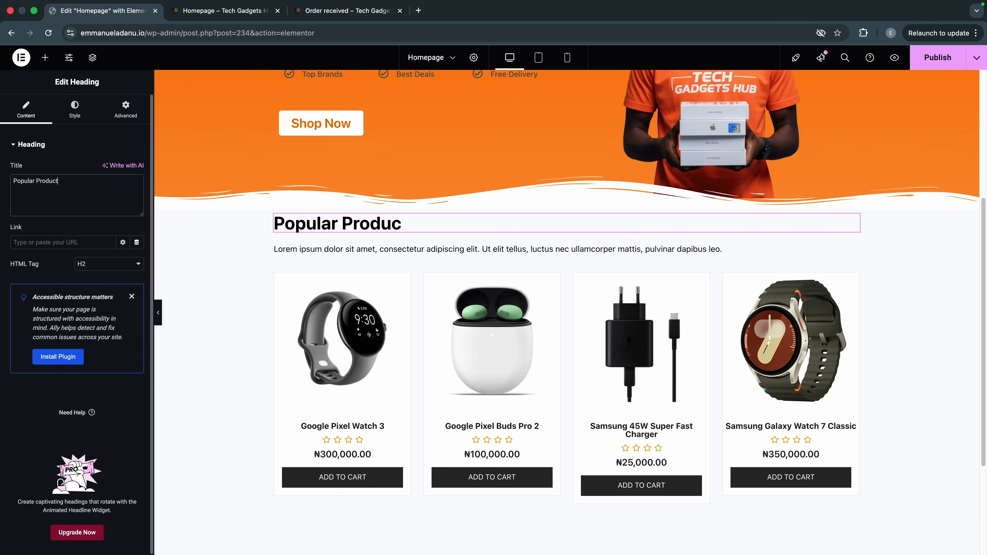
pyautogui.write('s')
pyautogui.scroll(-2, 204, 318)
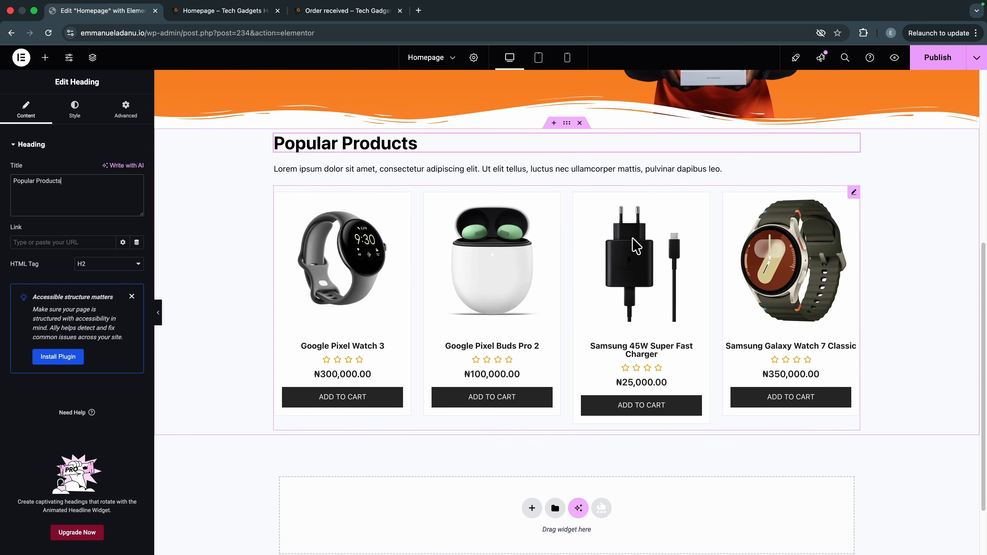
pyautogui.scroll(1, 824, 266)
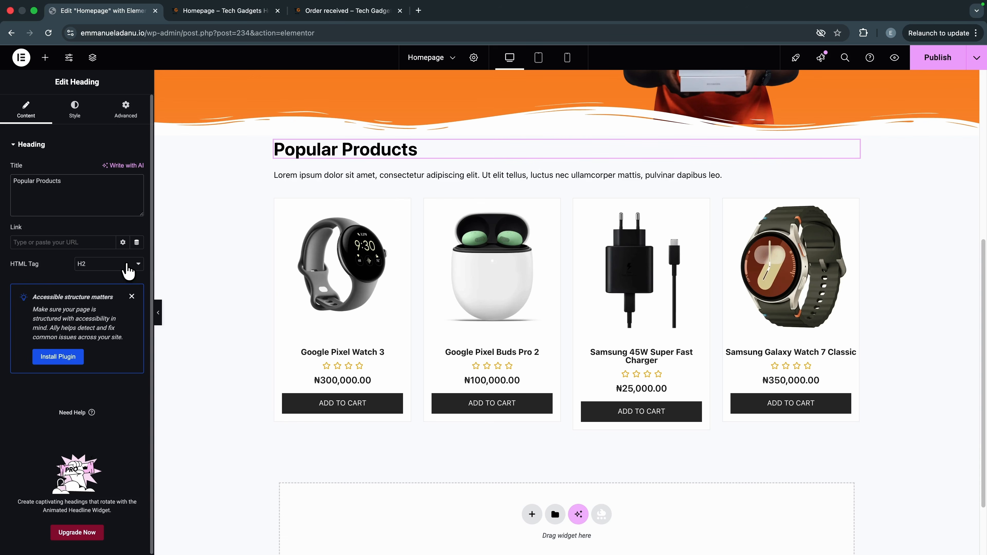
# Step: Set the HTML tag of the "Popular Products" heading to H1
pyautogui.click(127, 269)
pyautogui.click(93, 252)
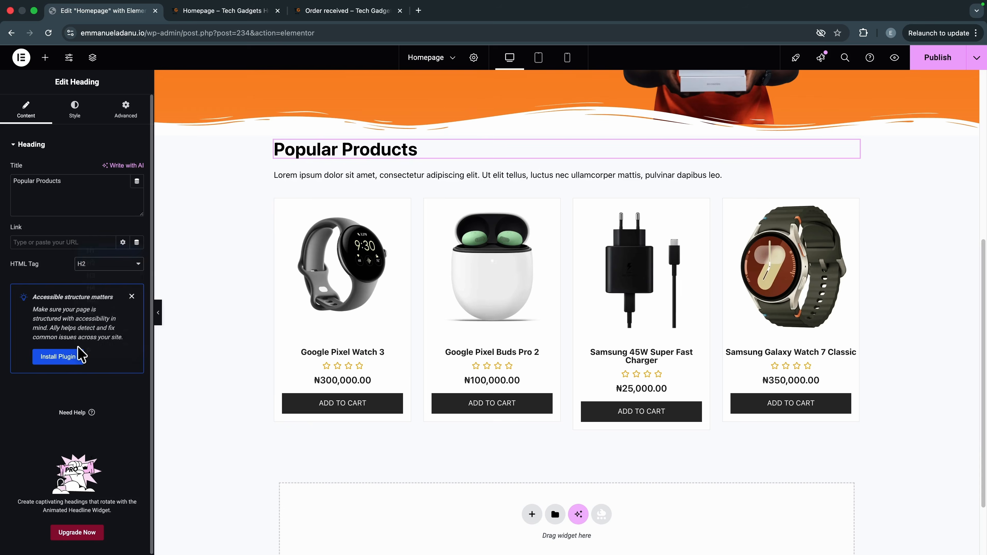
# Step: Try center alignment on the "Popular Products" heading itself, and set it back to left alignment
pyautogui.click(75, 109)
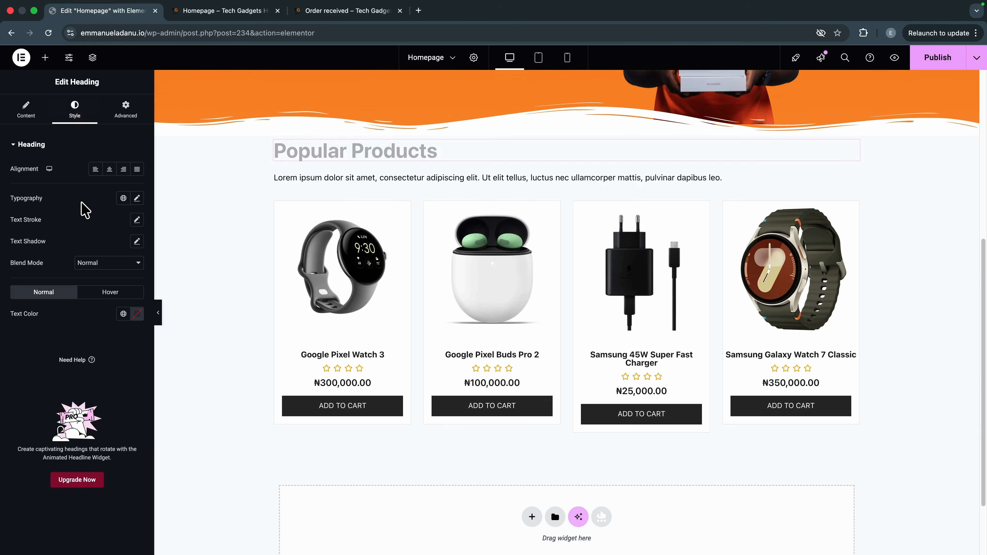
pyautogui.click(108, 171)
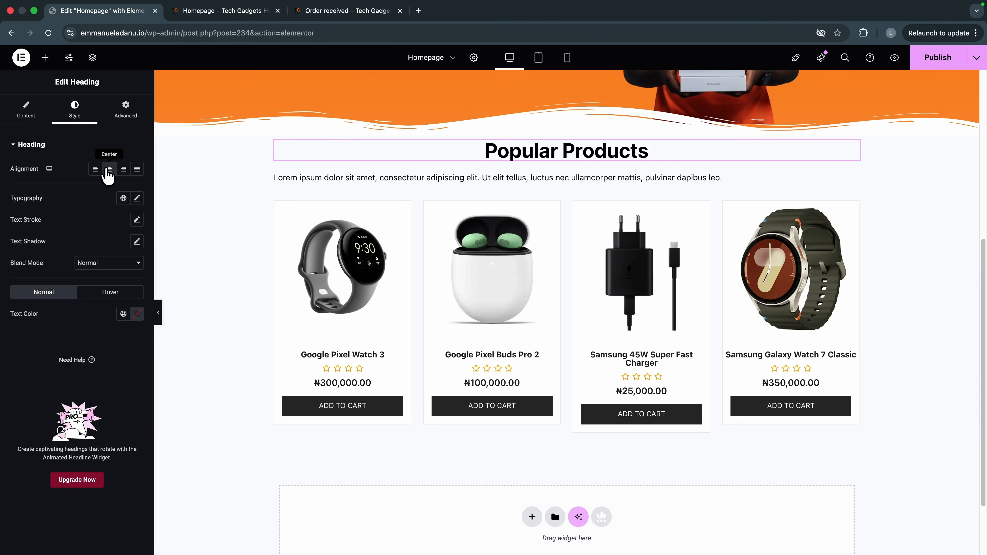
pyautogui.click(97, 173)
pyautogui.click(110, 171)
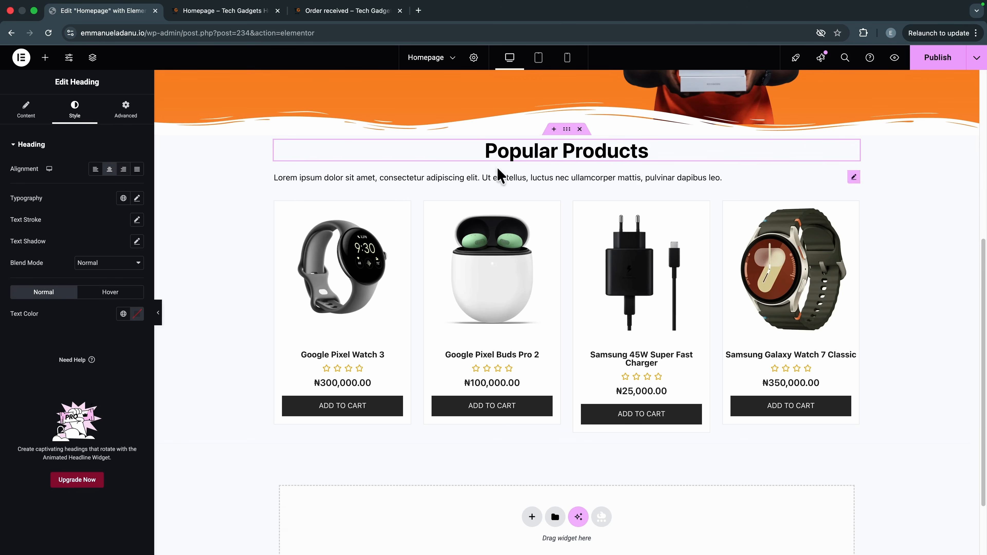
pyautogui.click(97, 172)
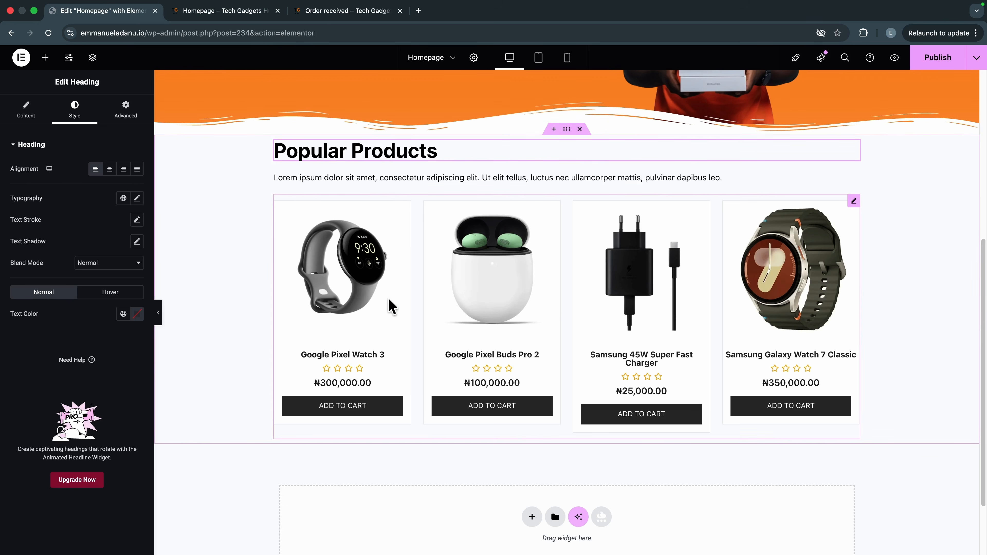
# Step: Set both Align Items and Justify Content to center on the container holding the Popular Products section
pyautogui.click(567, 129)
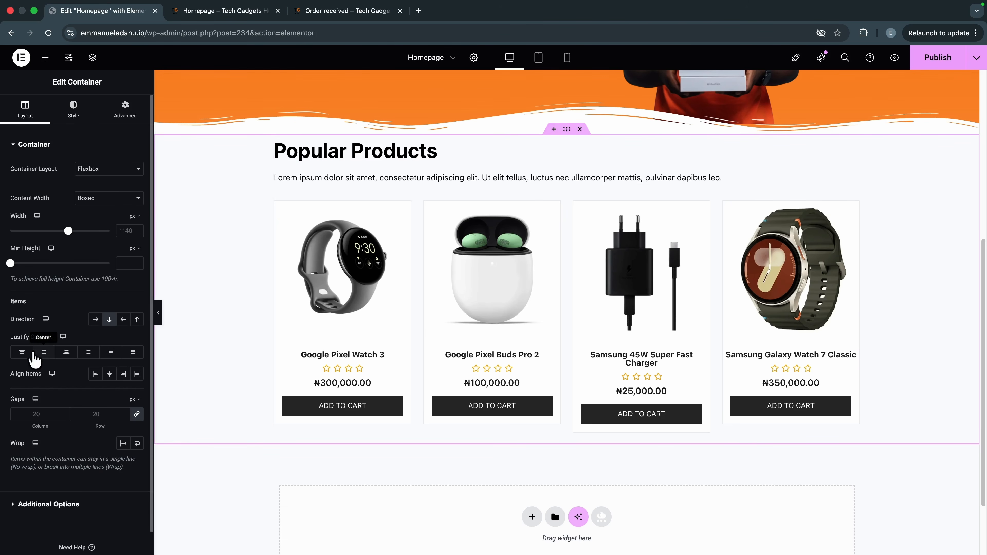
pyautogui.click(110, 375)
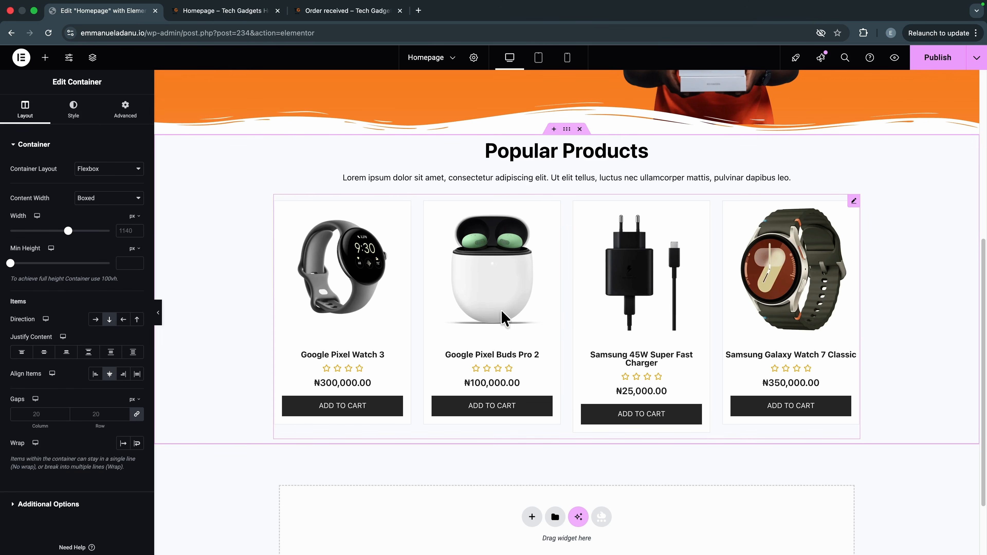
pyautogui.click(44, 353)
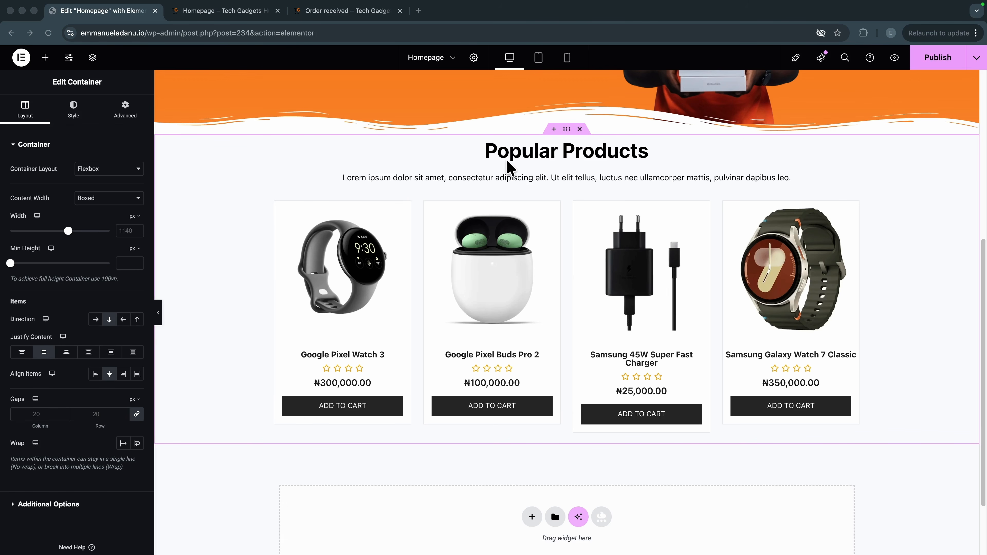
# Step: Set the font family of the "Popular Products" heading to IBM Plex Mono
pyautogui.click(513, 155)
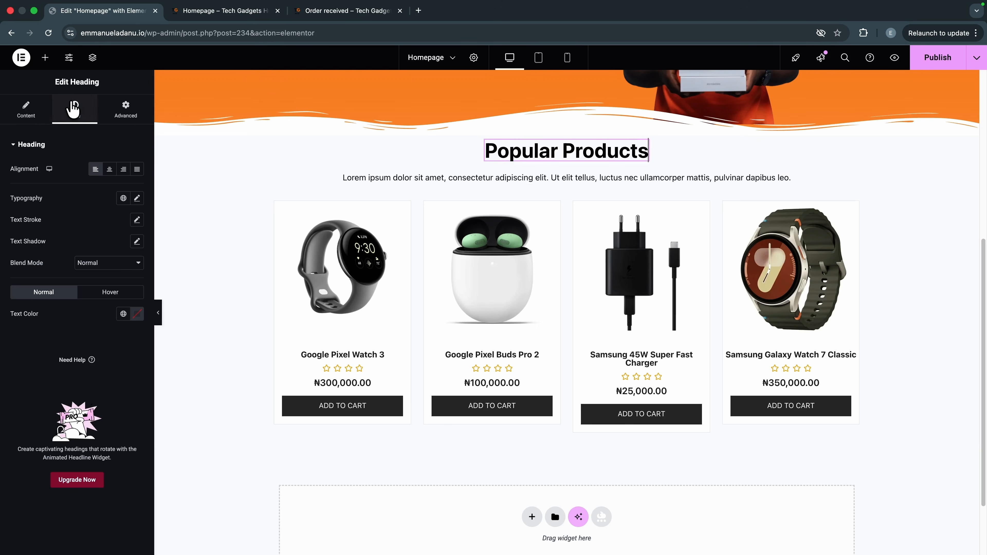
pyautogui.click(138, 199)
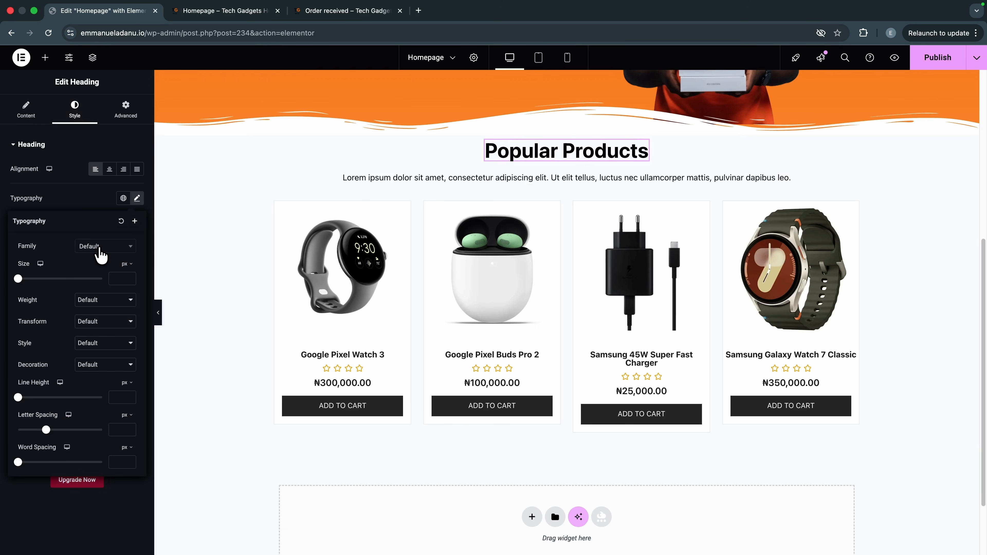
pyautogui.click(94, 256)
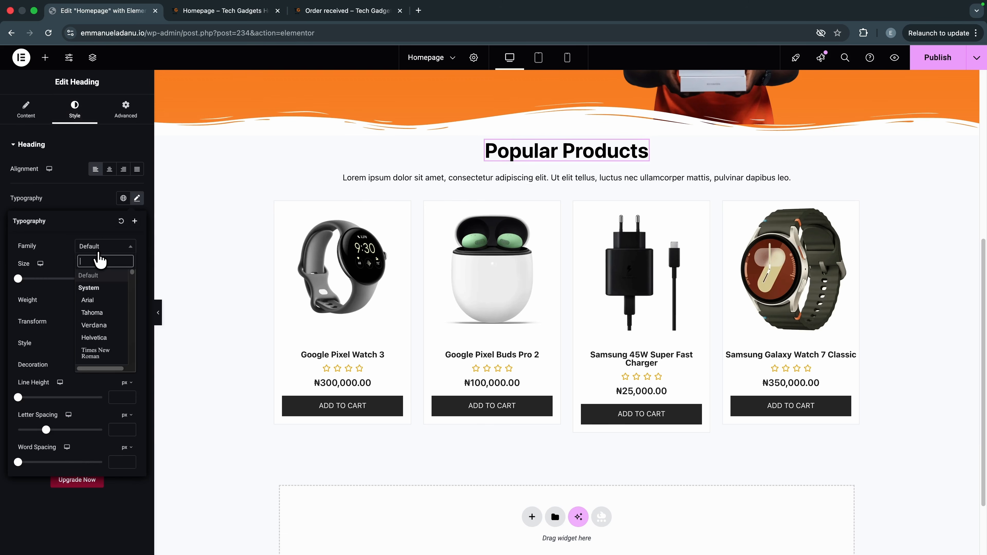
pyautogui.write('ib')
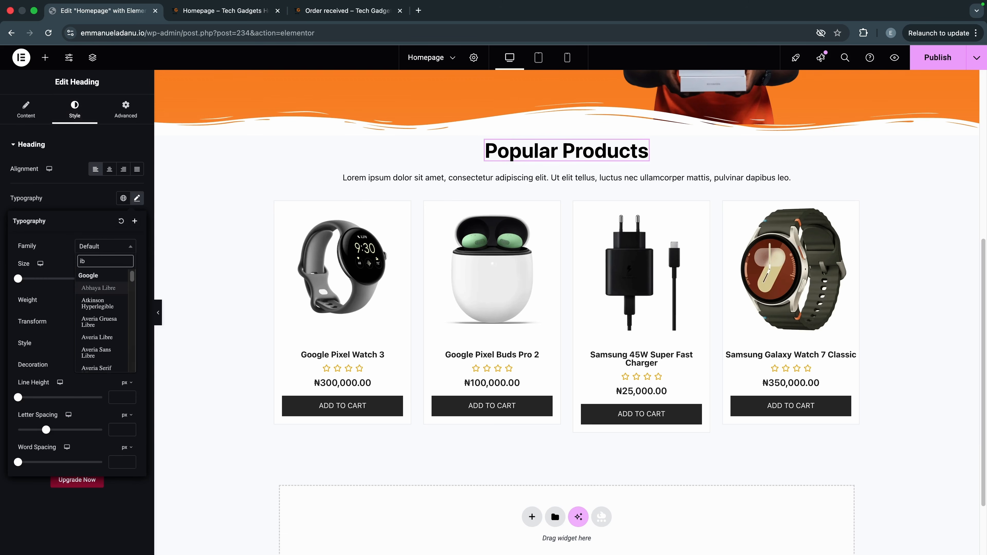
pyautogui.write('m')
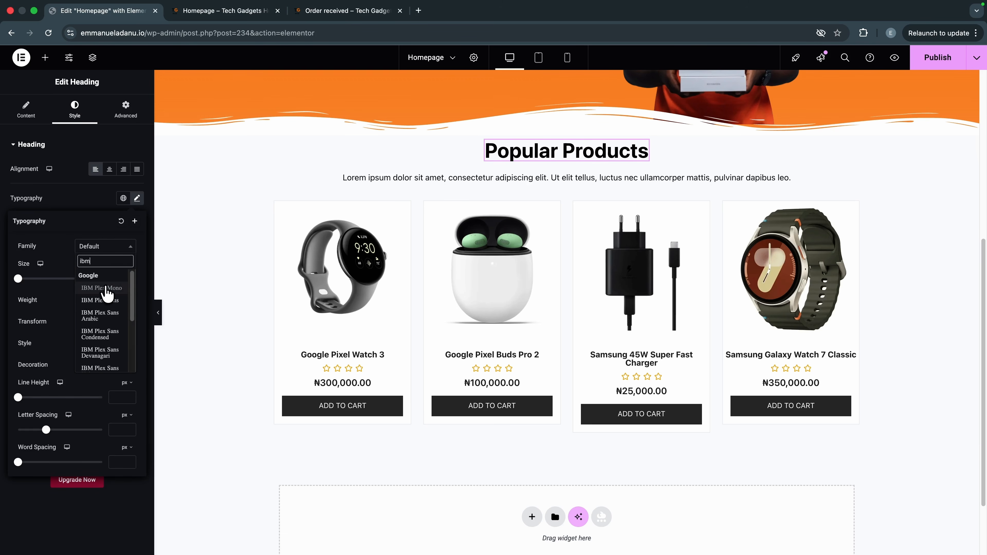
pyautogui.click(101, 288)
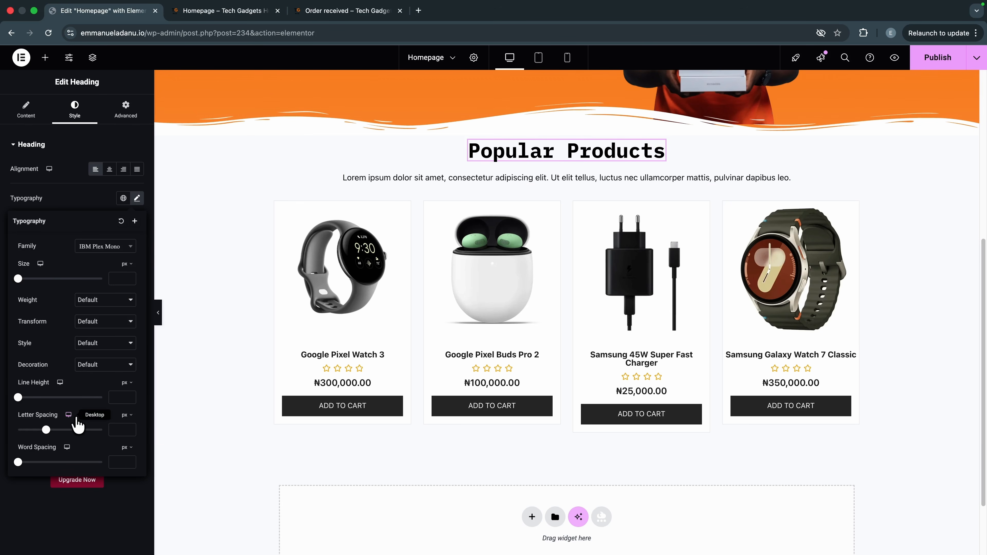
pyautogui.click(72, 202)
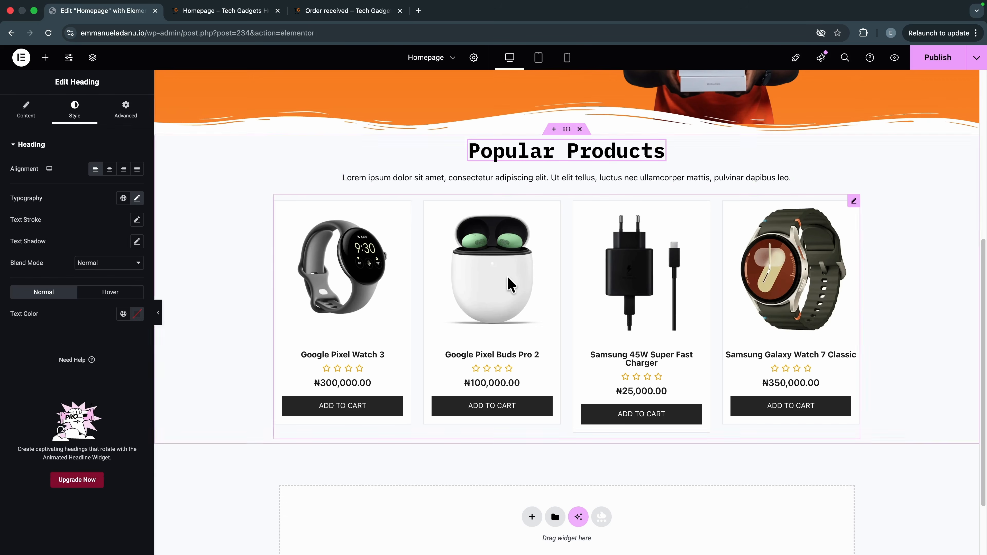
# Step: Set the hero's "Tech Gadgets Hub" heading to IBM Plex Mono and reduce its size until it fits on one line
pyautogui.scroll(2, 513, 242)
pyautogui.scroll(7, 489, 252)
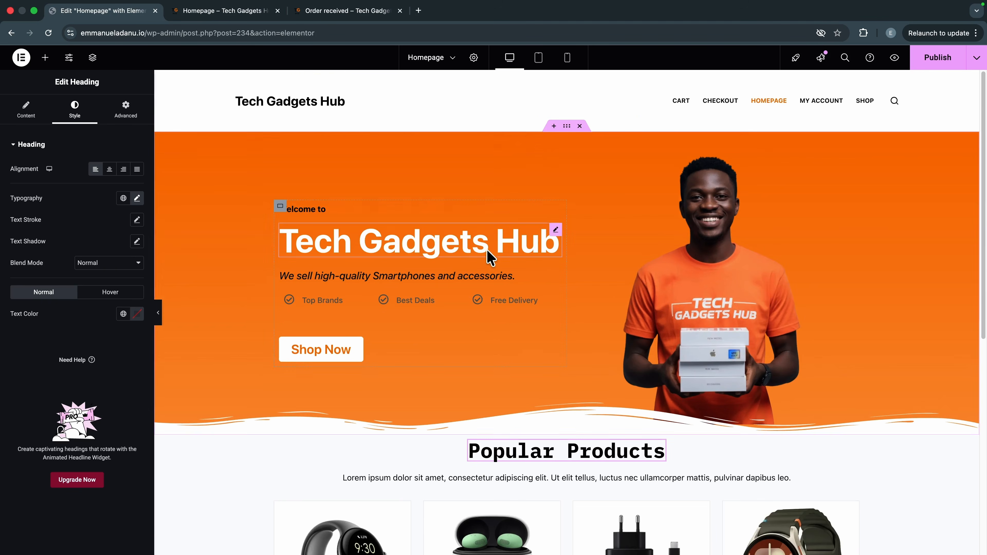
pyautogui.click(417, 239)
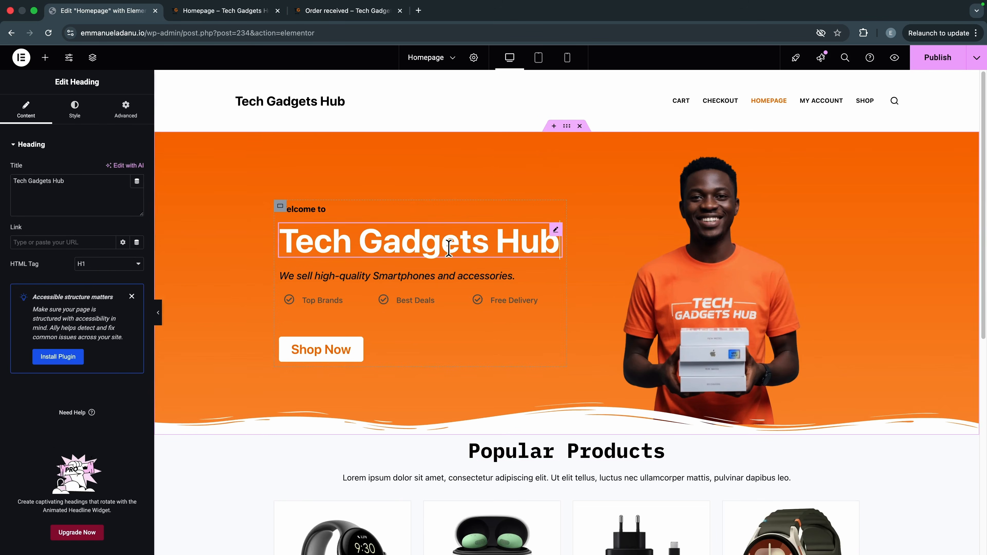
pyautogui.click(74, 110)
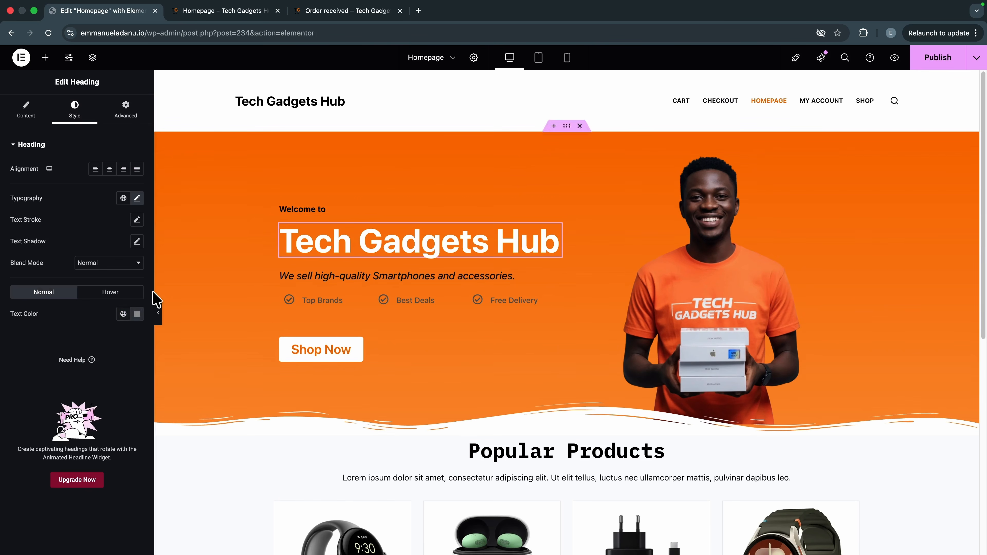
pyautogui.click(137, 198)
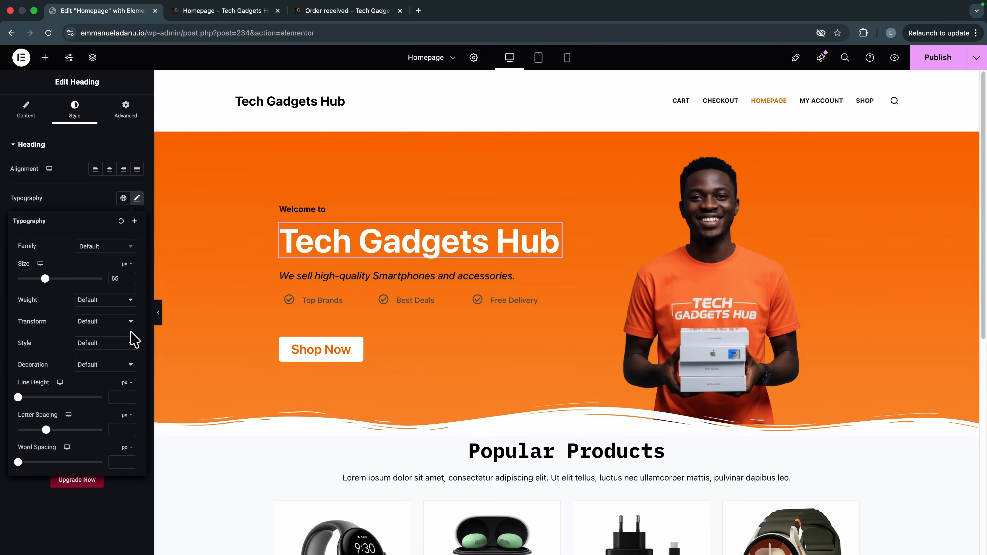
pyautogui.click(120, 251)
pyautogui.write('ibm')
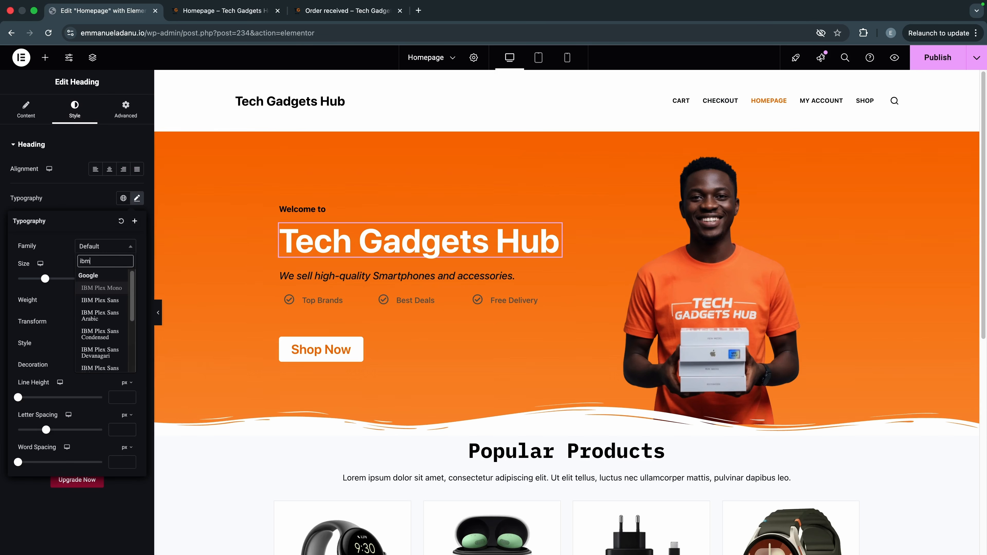
pyautogui.click(102, 288)
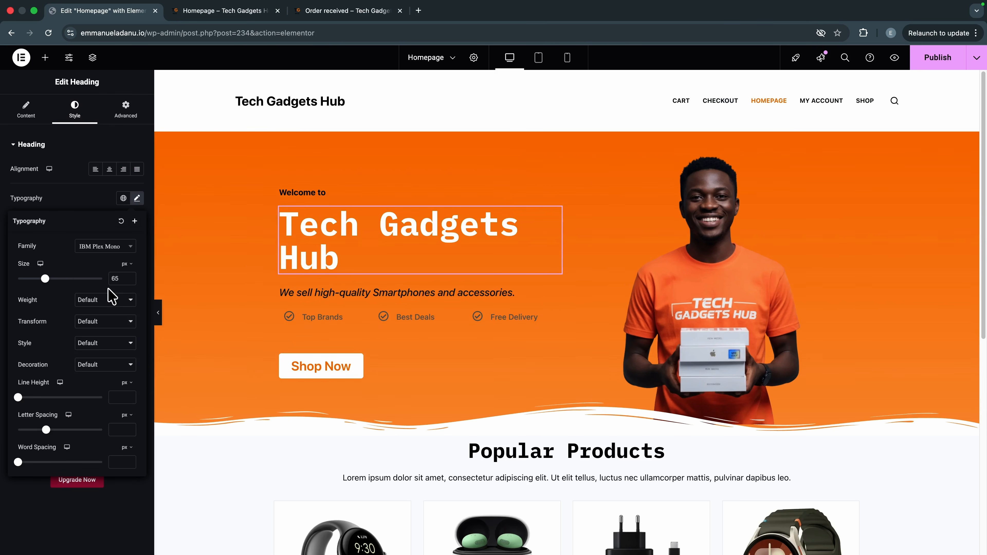
pyautogui.moveTo(47, 278); pyautogui.dragTo(43, 279)
pyautogui.click(226, 454)
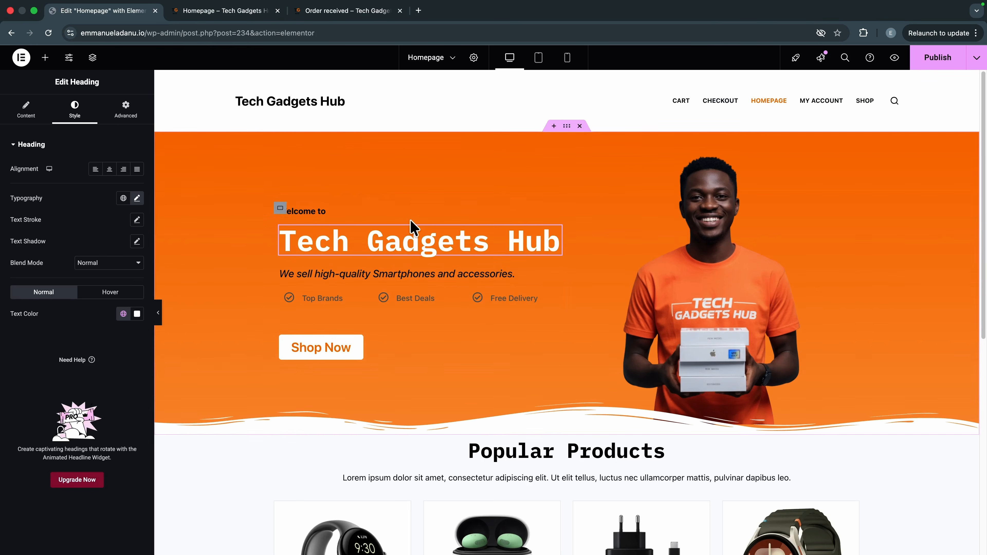
# Step: Replace the placeholder text below the "Popular Products" heading with "Check out our most popular products"
pyautogui.scroll(-5, 463, 382)
pyautogui.scroll(-3, 459, 379)
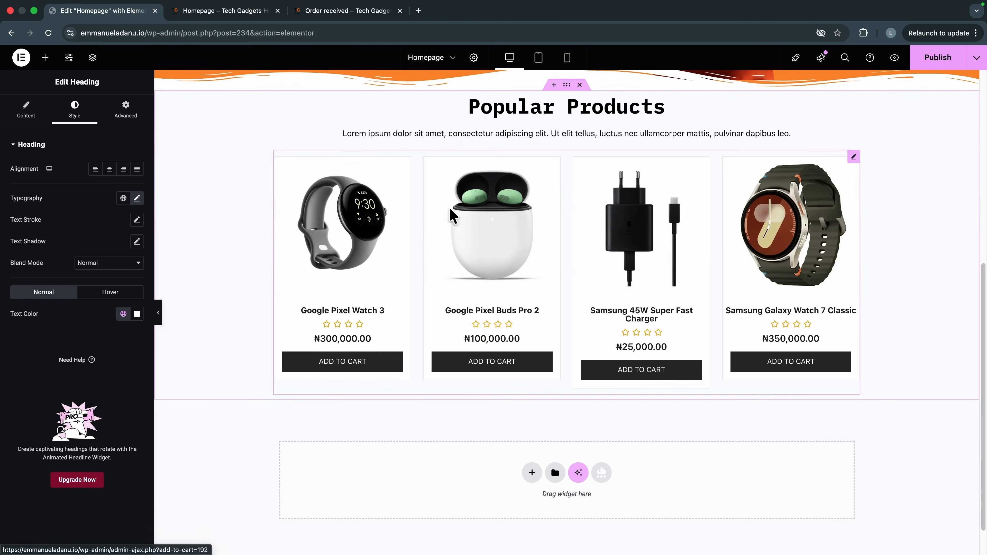
pyautogui.click(463, 136)
pyautogui.moveTo(114, 276); pyautogui.dragTo(16, 234)
pyautogui.write('Check out')
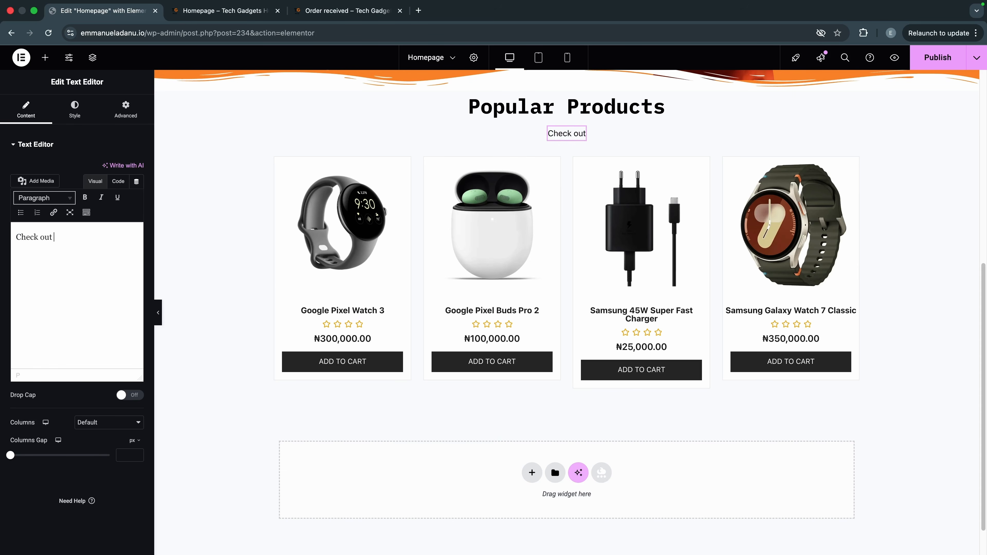
pyautogui.write(' our most popular products')
# Step: Set the font of the text below the "Popular Products" heading to Rubik at 16 px
pyautogui.click(73, 117)
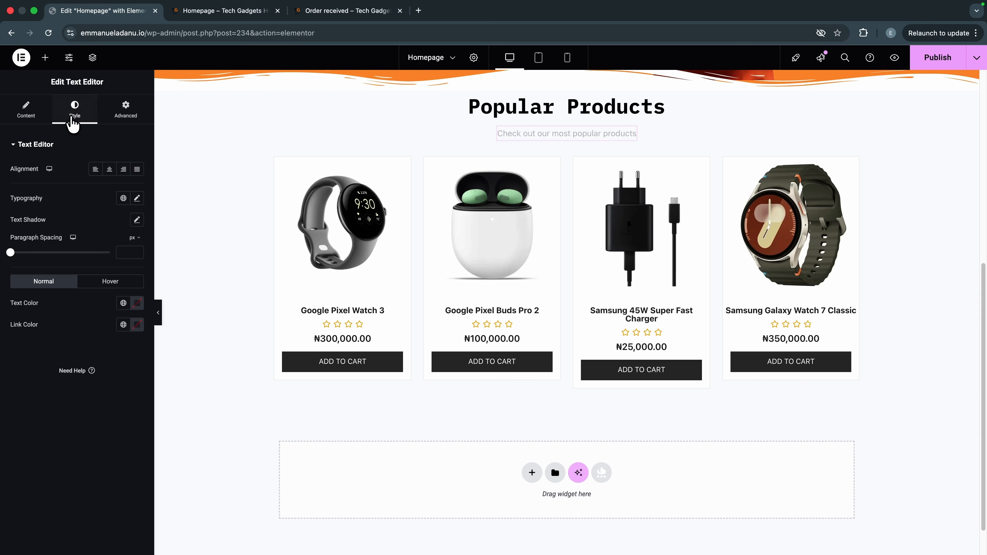
pyautogui.click(137, 199)
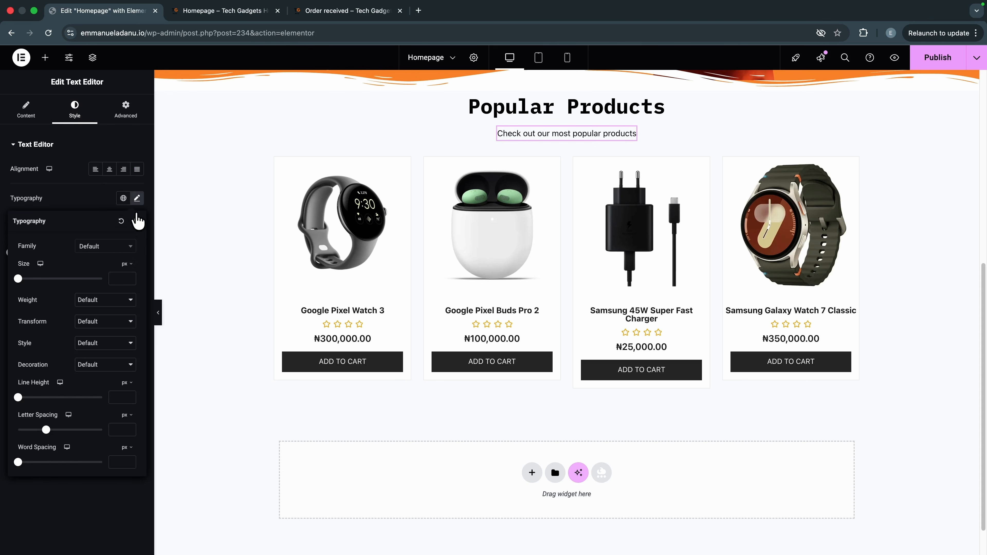
pyautogui.click(102, 249)
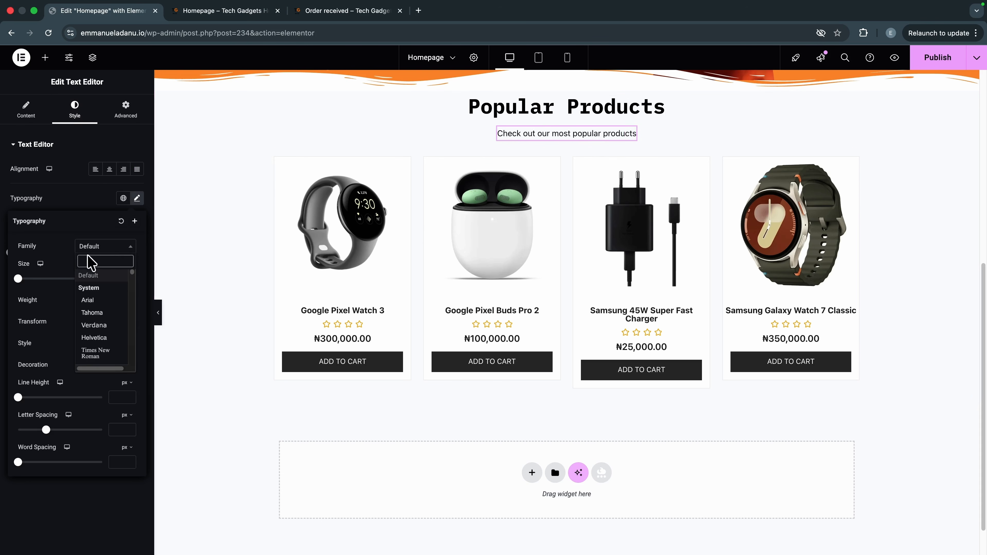
pyautogui.write('rubi')
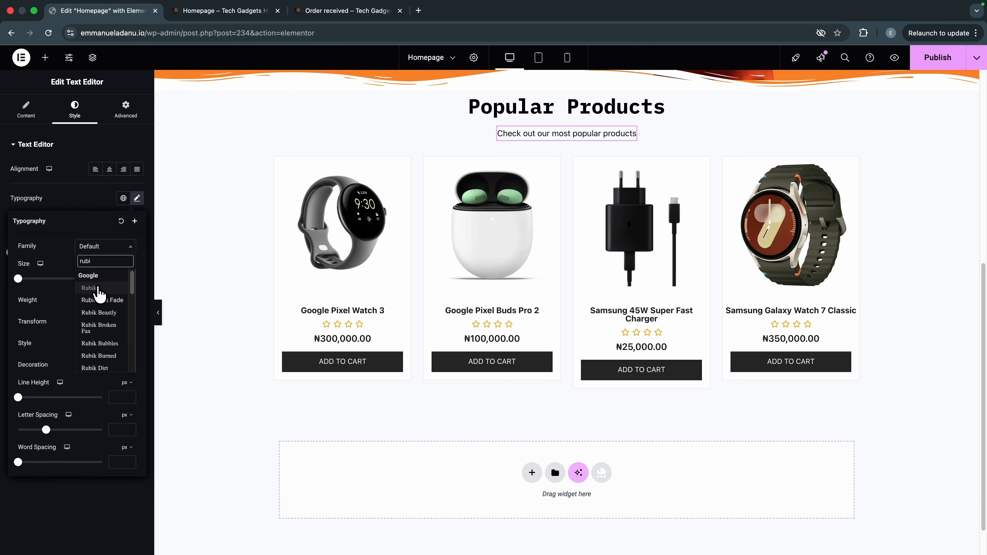
pyautogui.click(98, 290)
pyautogui.click(137, 197)
pyautogui.click(137, 198)
pyautogui.moveTo(18, 279); pyautogui.dragTo(24, 279)
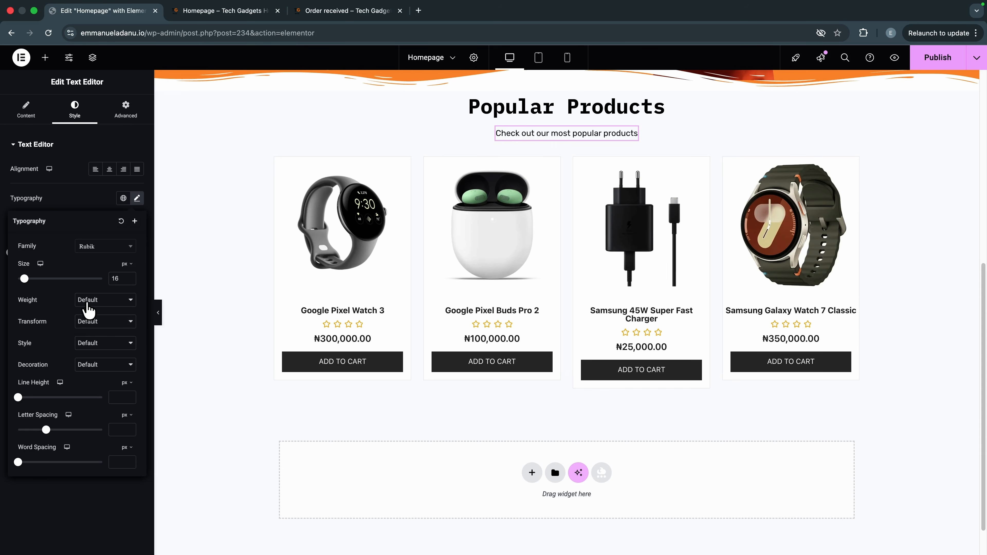
# Step: Give the text below the "Popular Products" heading a weight of 400 (Normal) and an Italic style
pyautogui.click(89, 309)
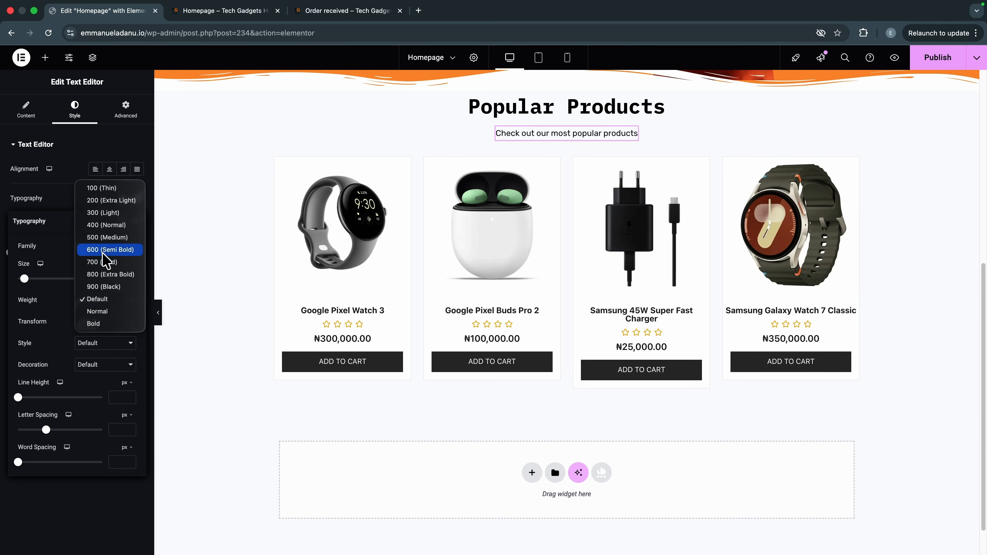
pyautogui.click(104, 237)
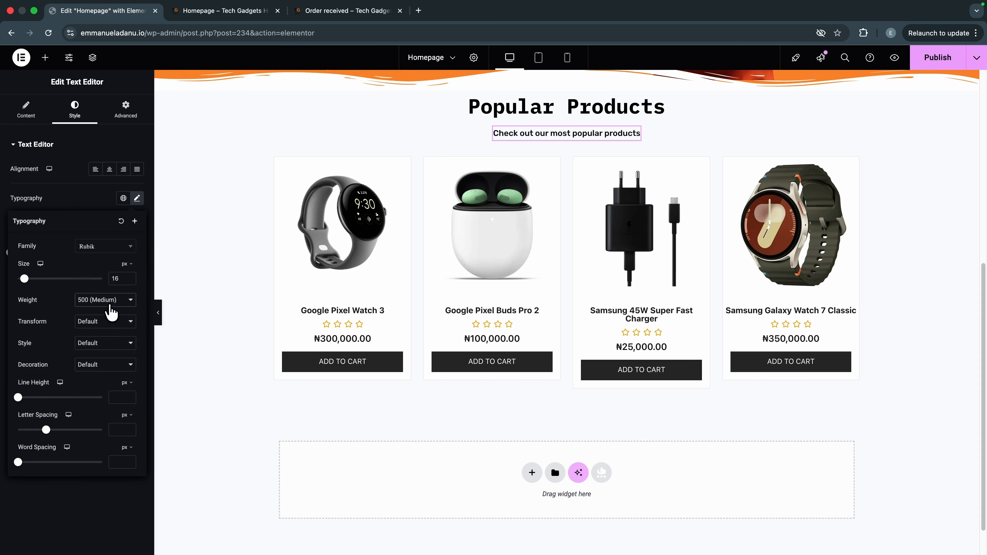
pyautogui.click(110, 305)
pyautogui.click(108, 287)
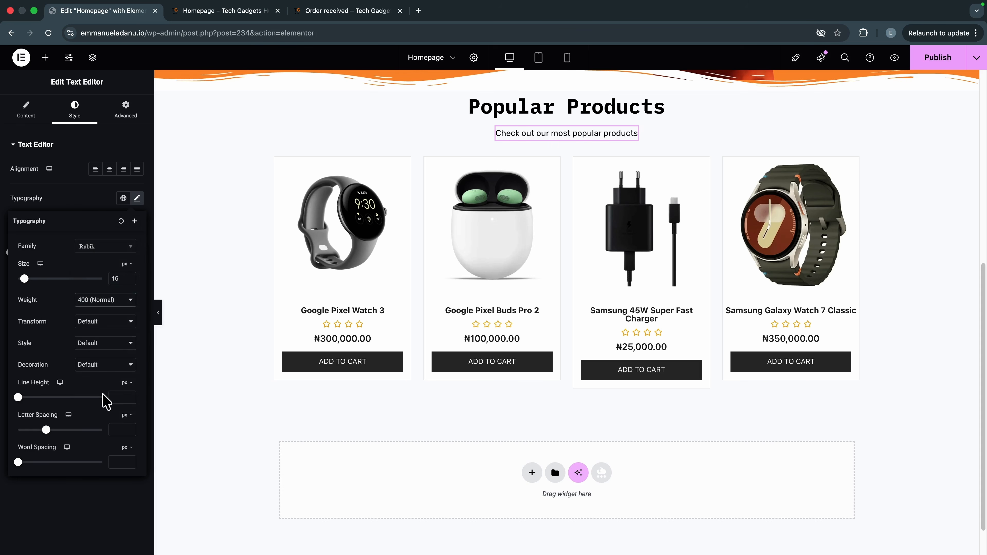
pyautogui.click(86, 345)
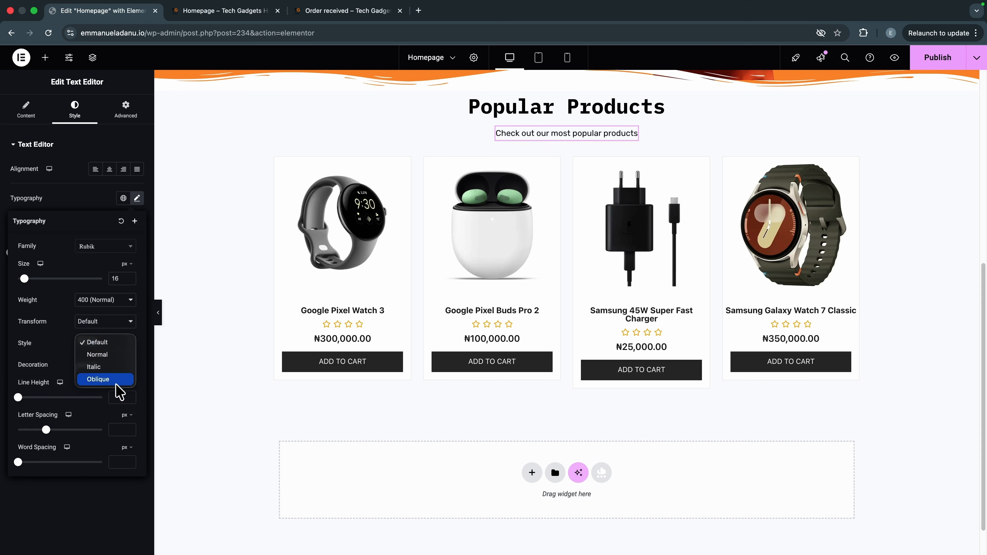
pyautogui.click(102, 367)
pyautogui.click(152, 387)
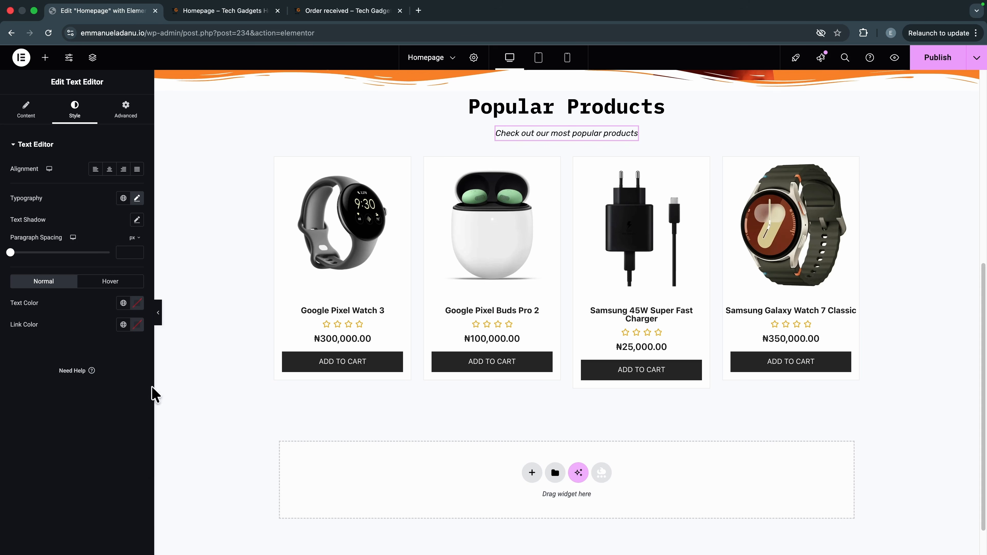
# Step: Set the color of the text below the "Popular Products" heading to the global Text color (#7A7A7A)
pyautogui.click(123, 304)
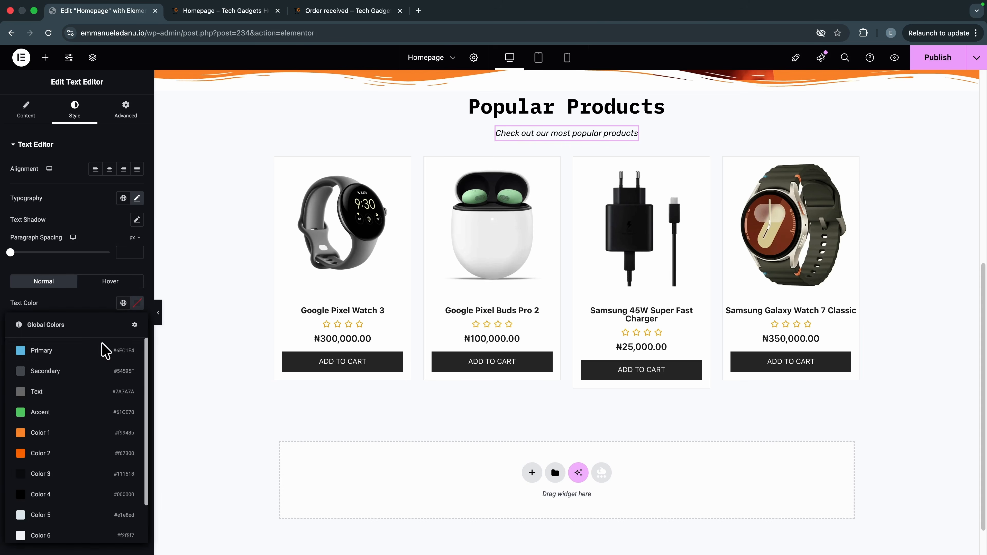
pyautogui.click(44, 387)
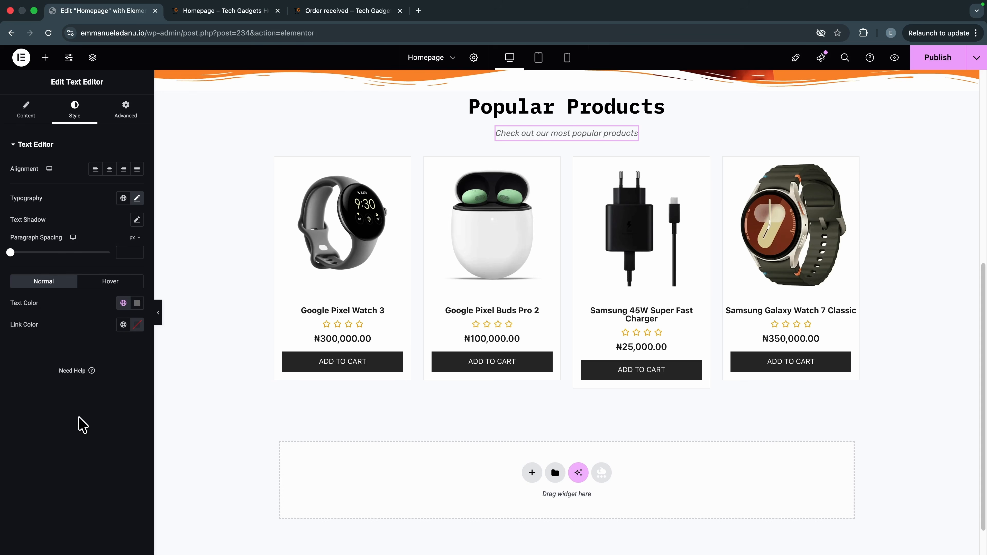
# Step: Try the Grid layout on the product grid below "Popular Products" and switch back to the previous layout
pyautogui.scroll(1, 403, 342)
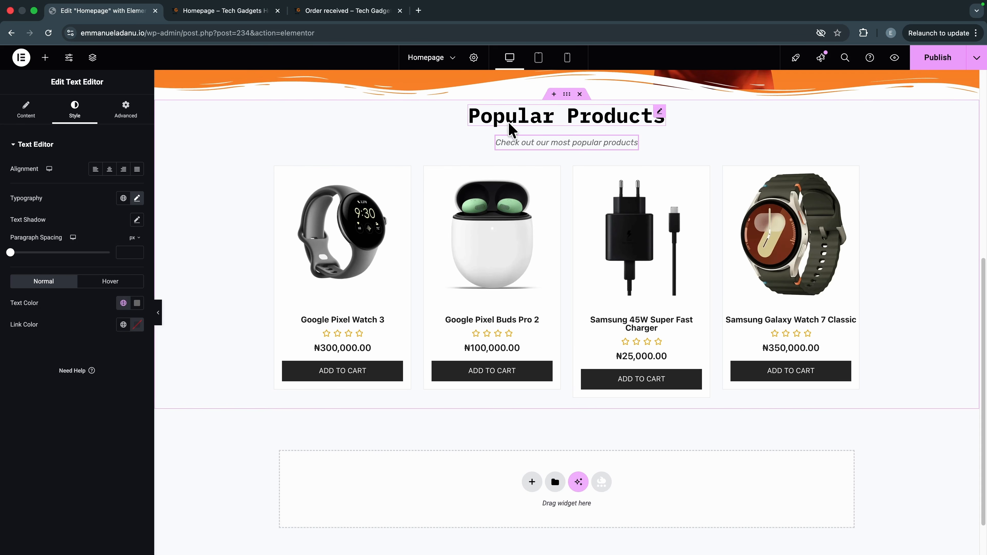
pyautogui.scroll(2, 567, 228)
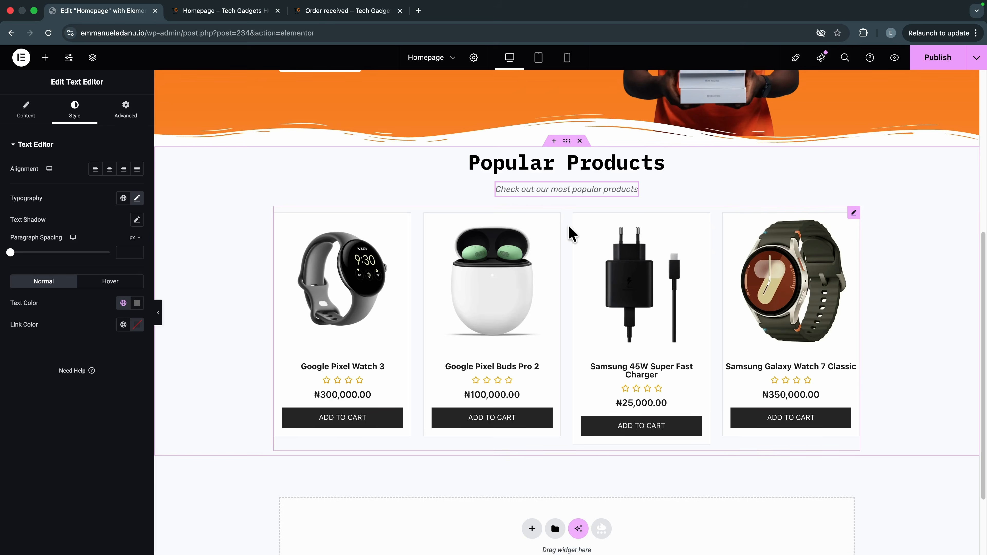
pyautogui.scroll(-2, 569, 227)
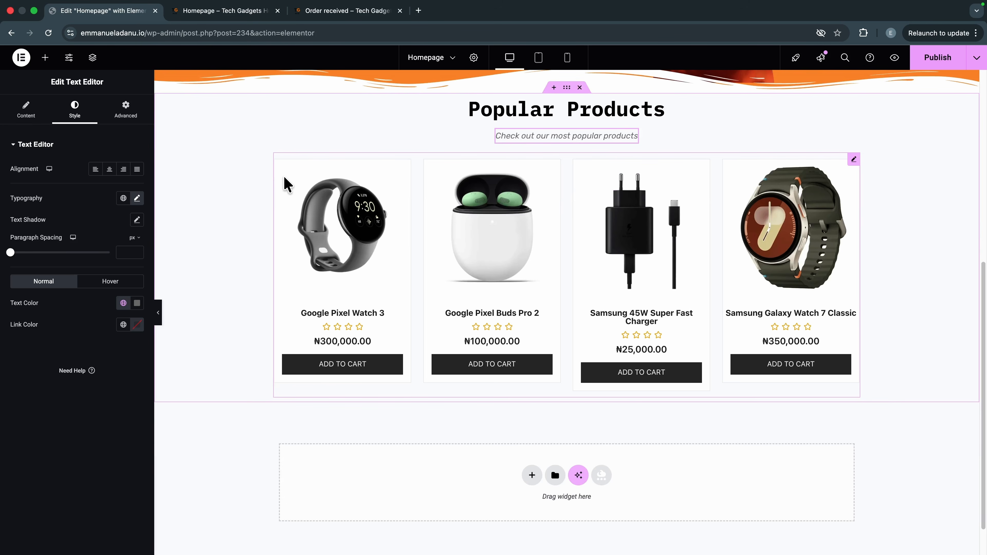
pyautogui.click(288, 184)
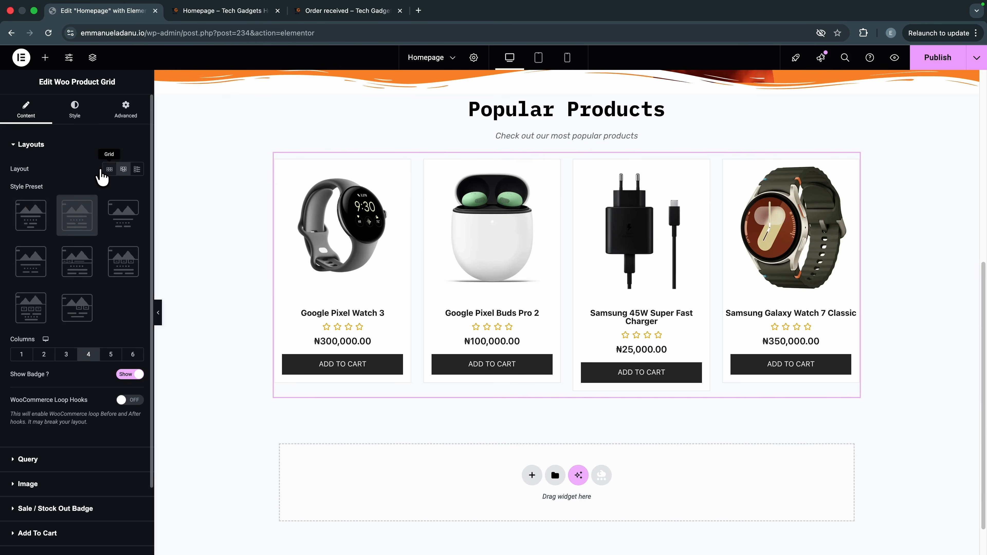
pyautogui.click(106, 173)
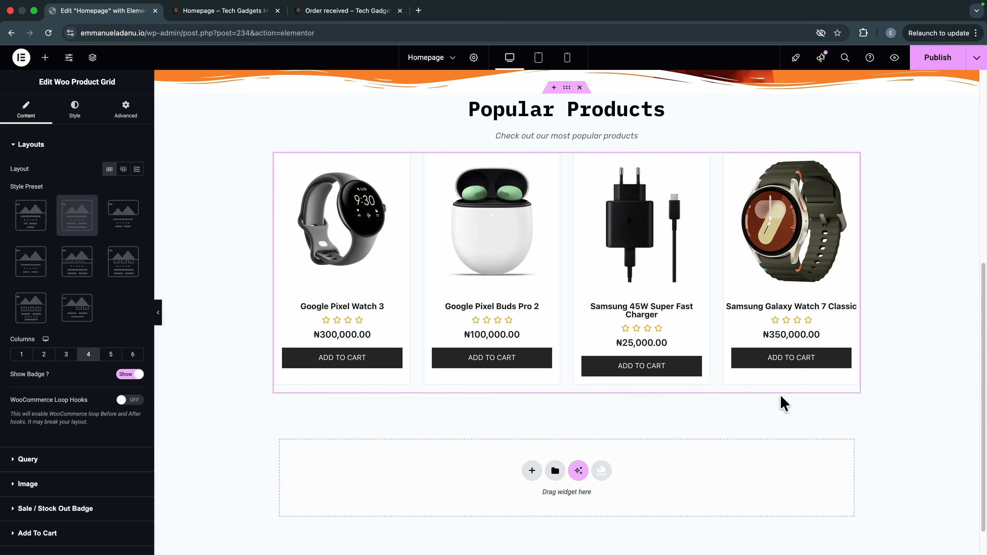
pyautogui.click(124, 170)
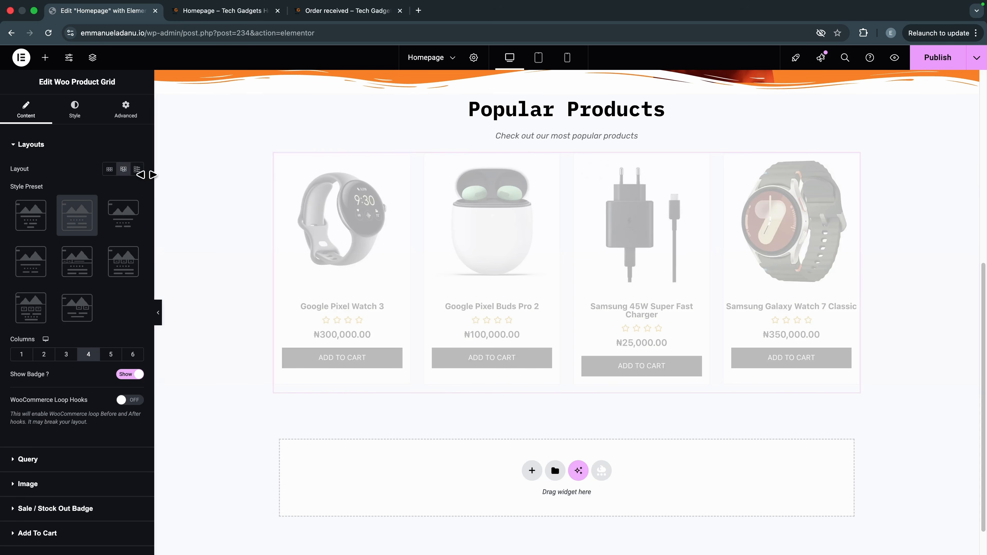
# Step: Try the List layout on the Woo Product Grid, and set its layout to Grid
pyautogui.click(138, 170)
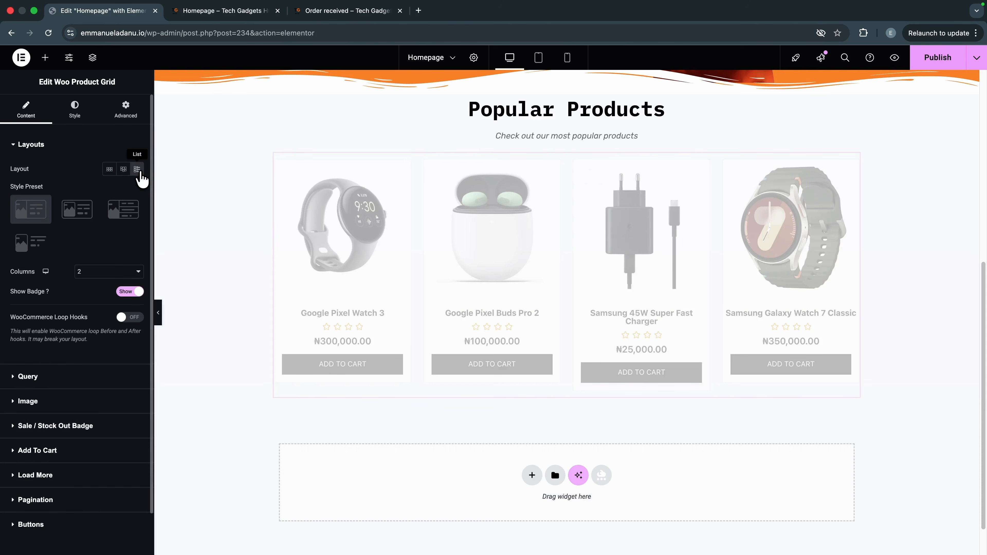
pyautogui.click(109, 170)
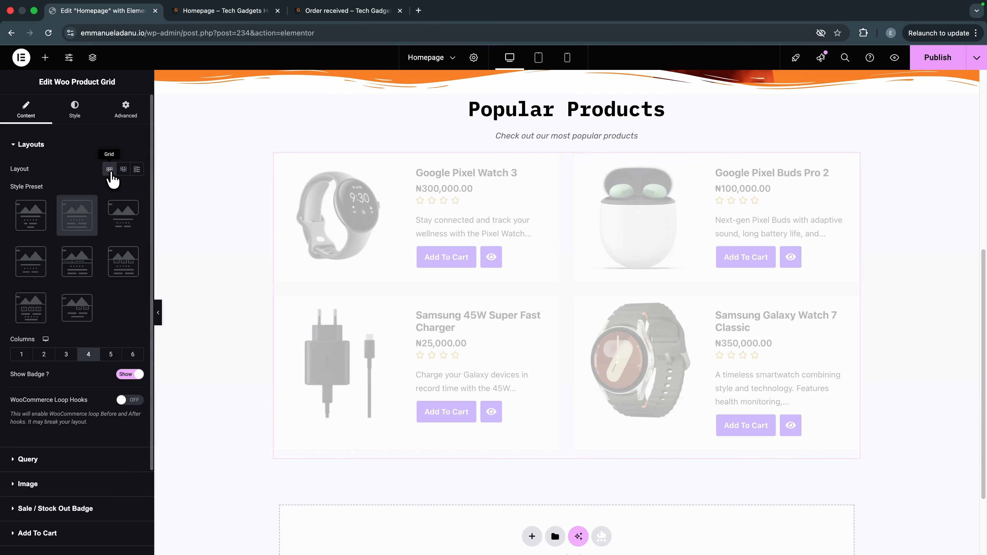
# Step: Try the product grid's other style presets, including Default, Preset 5, Preset 7 and Preset 8, and reselect Simple Style
pyautogui.scroll(-1, 83, 305)
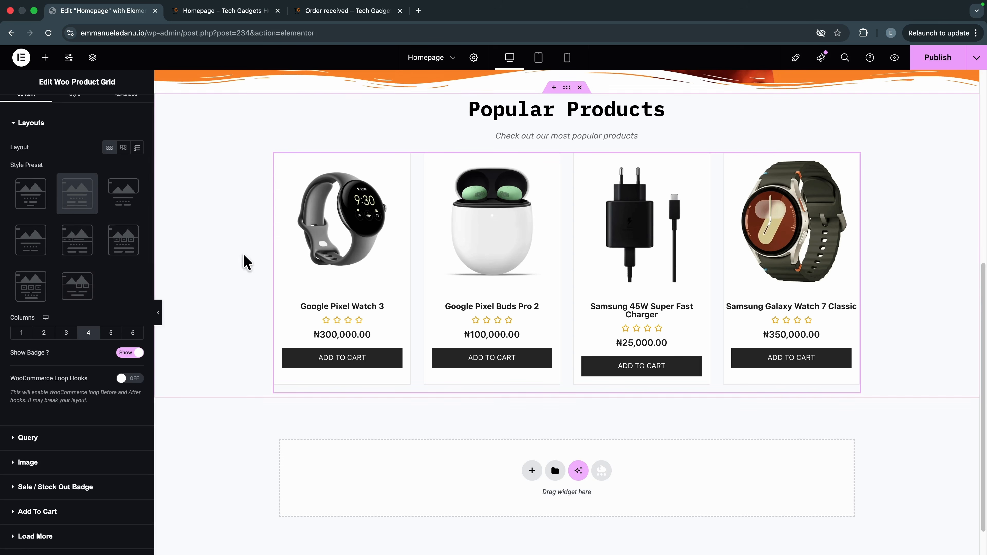
pyautogui.click(24, 205)
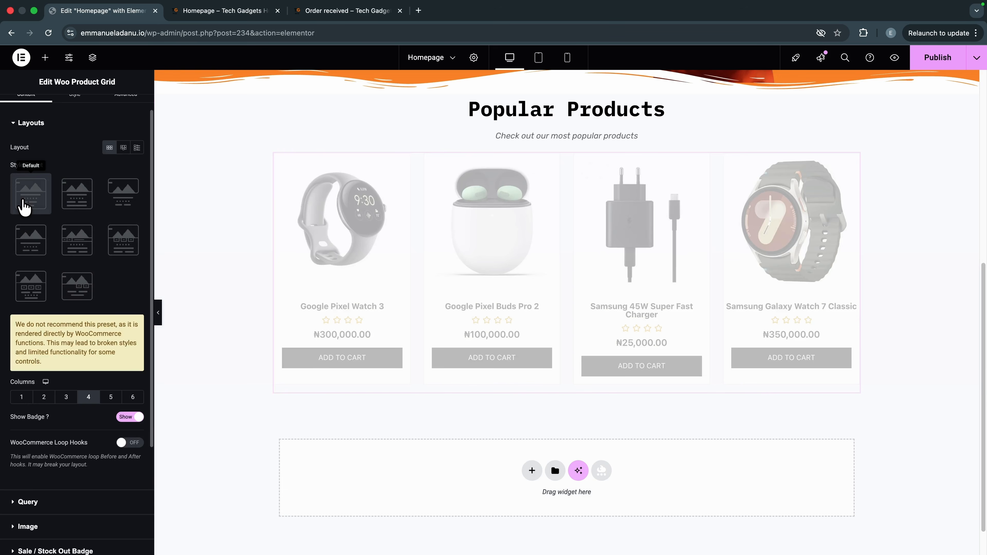
pyautogui.click(30, 242)
pyautogui.click(88, 239)
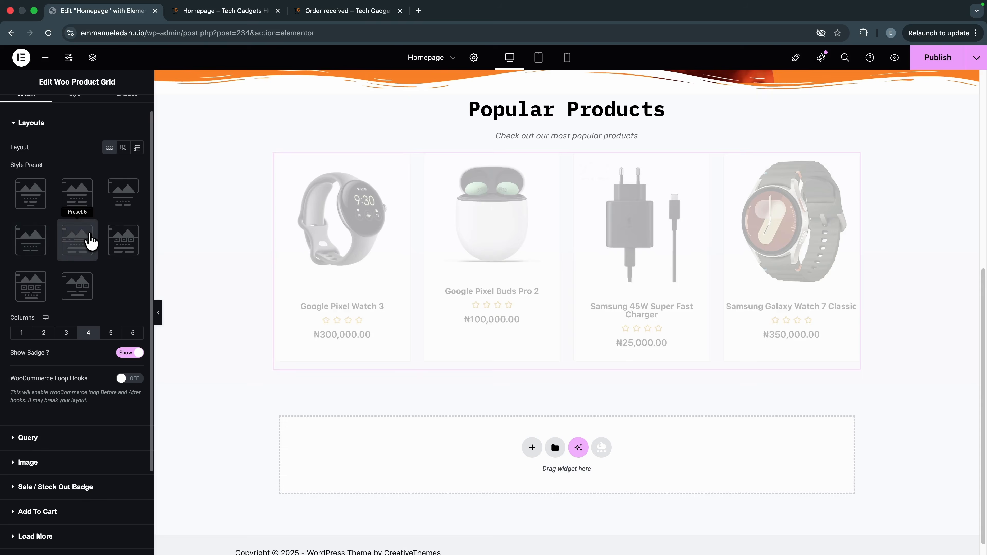
pyautogui.click(124, 241)
pyautogui.click(30, 286)
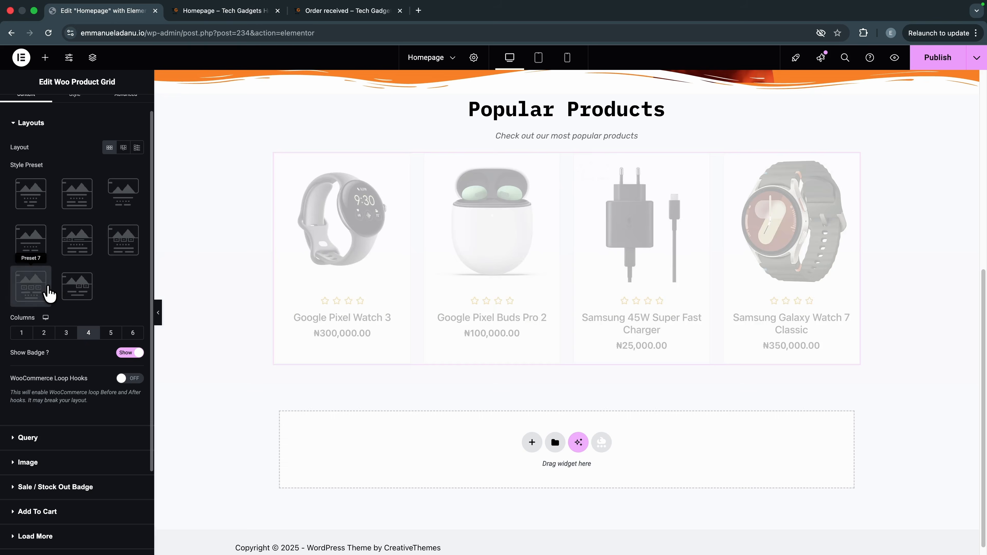
pyautogui.click(71, 295)
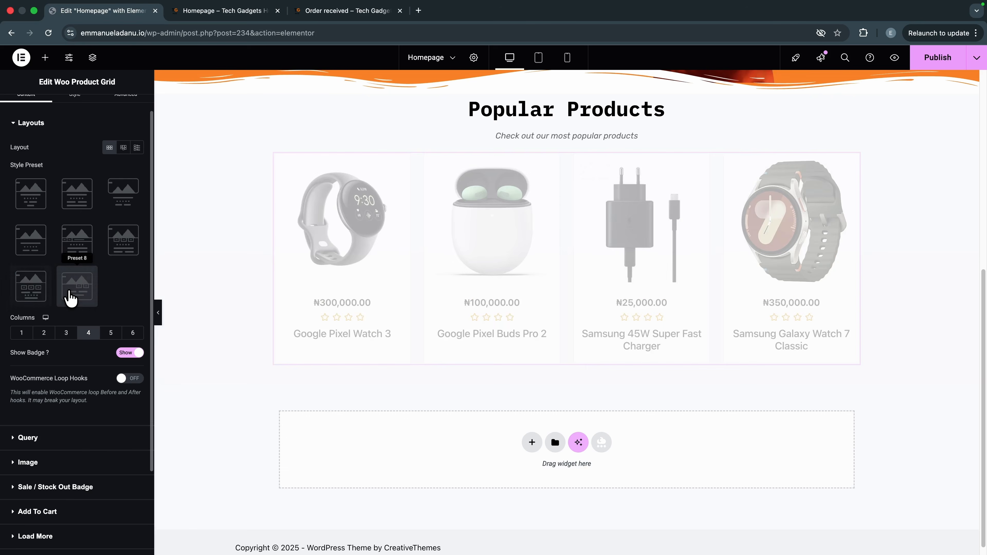
pyautogui.click(87, 200)
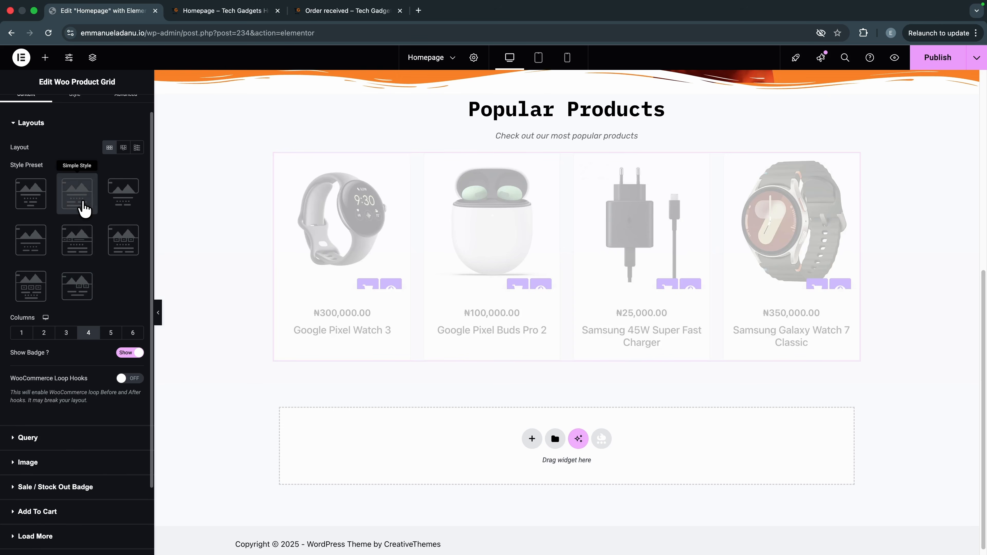
# Step: Filter the product grid's query by Featured Products
pyautogui.scroll(-3, 66, 362)
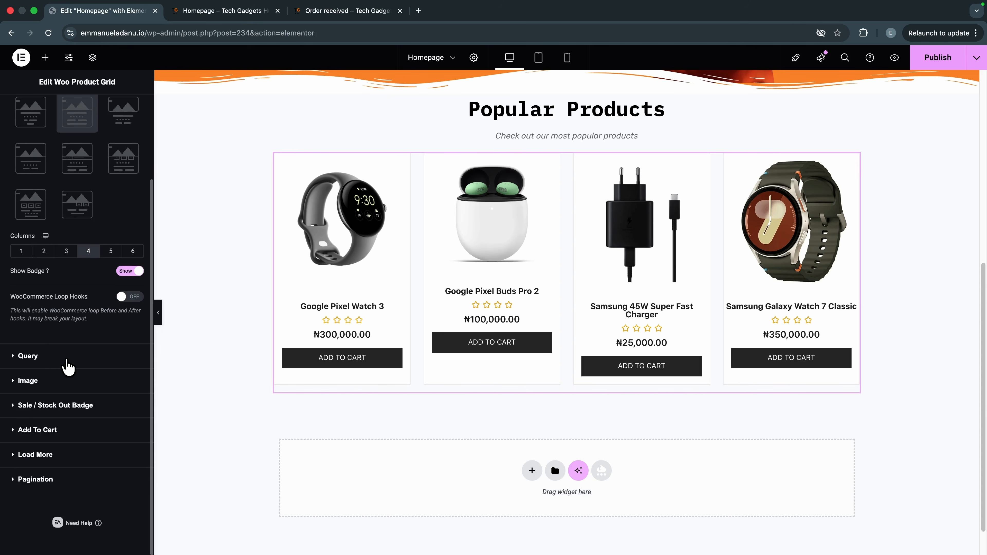
pyautogui.click(37, 356)
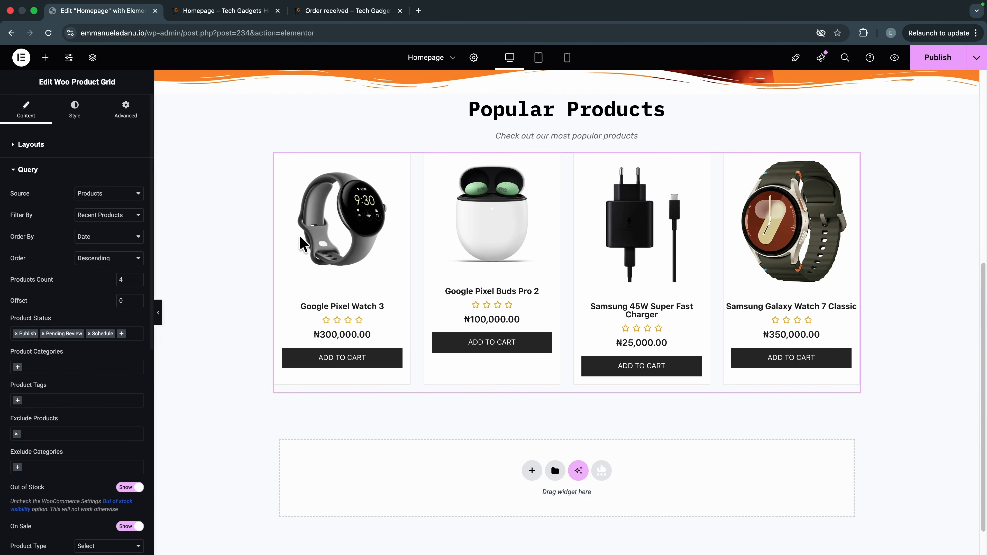
pyautogui.click(100, 193)
pyautogui.click(101, 193)
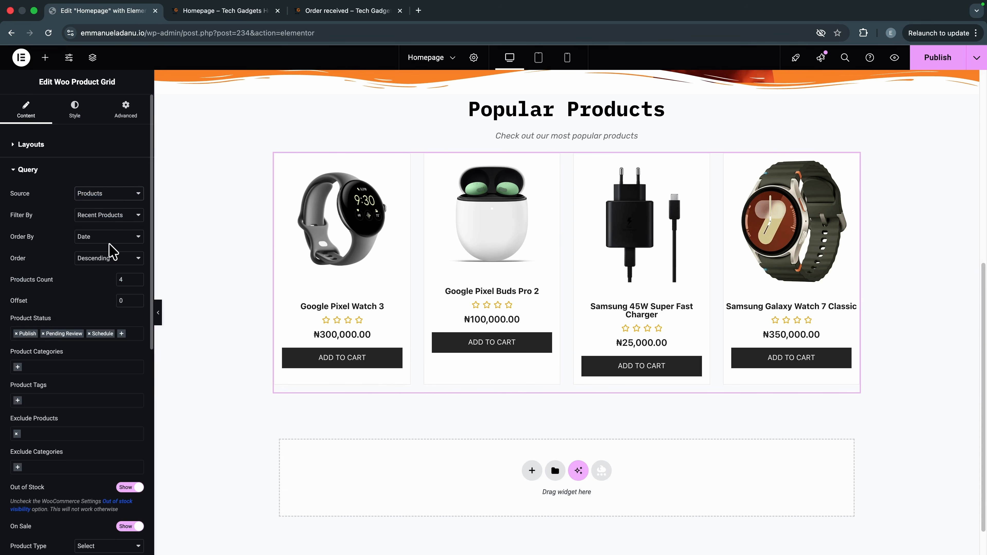
pyautogui.click(106, 225)
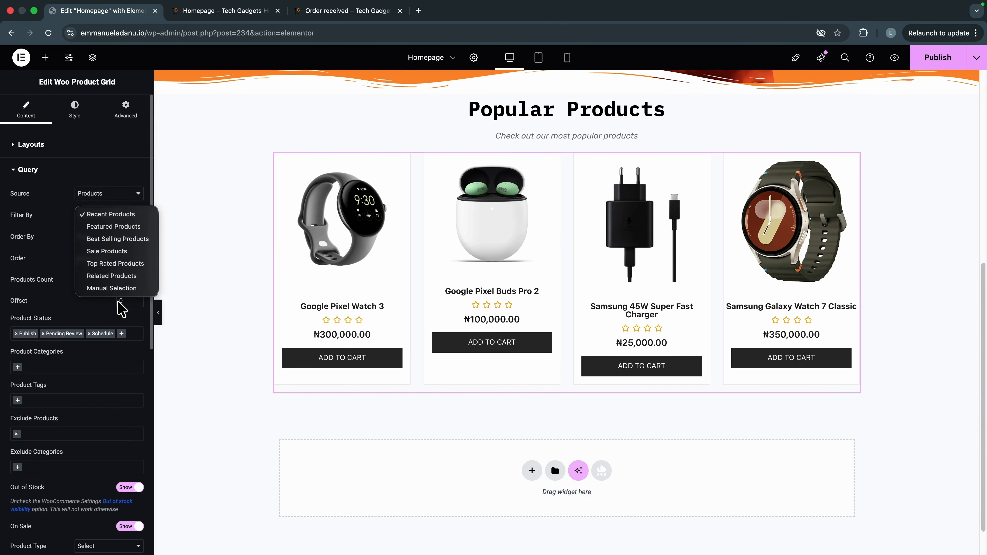
pyautogui.click(116, 227)
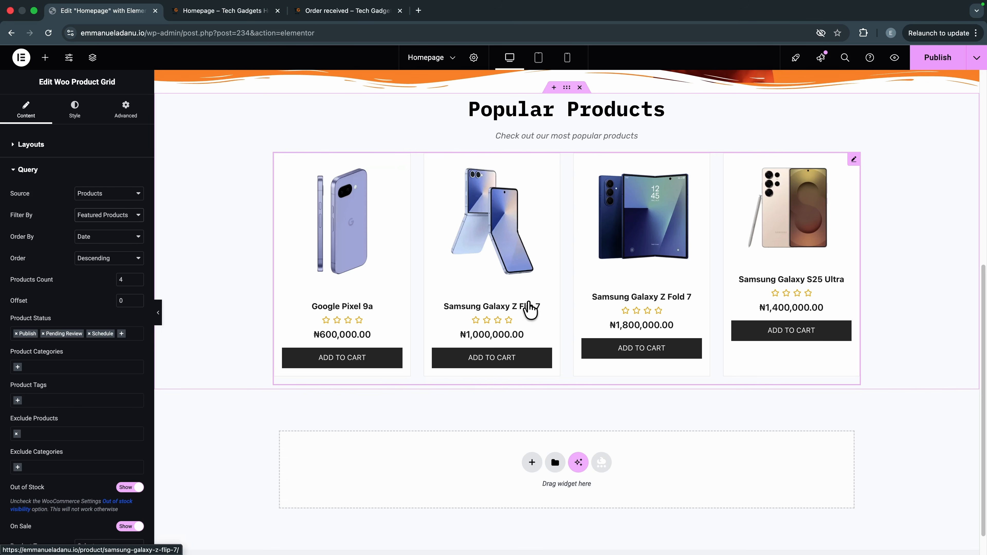
# Step: Try the Manual Selection filter for the product query, and return the filter to Featured Products
pyautogui.click(131, 215)
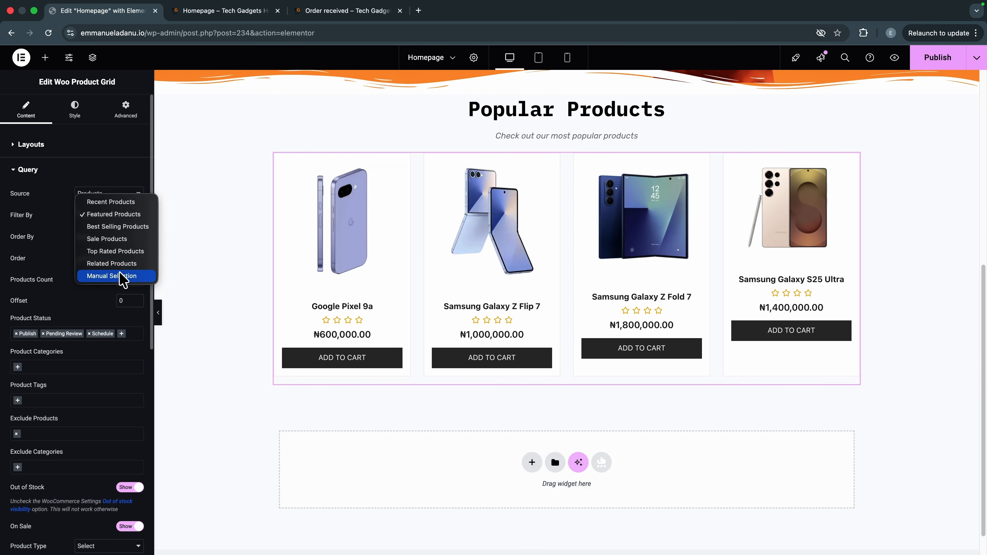
pyautogui.click(100, 276)
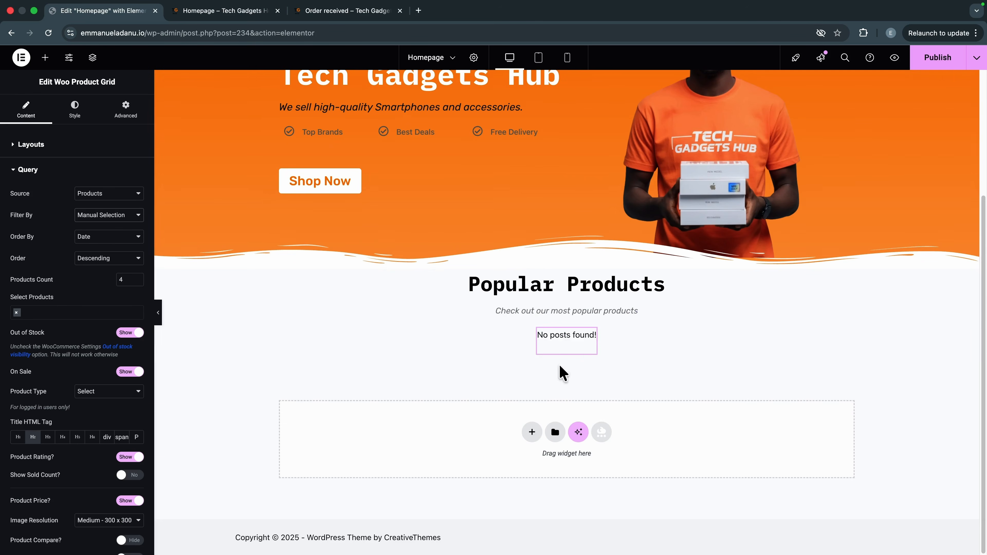
pyautogui.click(107, 220)
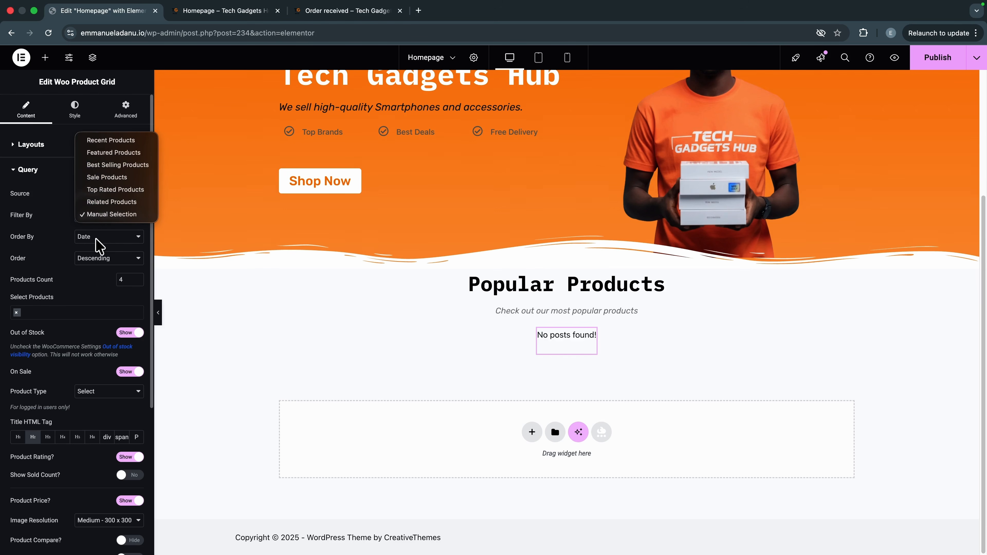
pyautogui.click(111, 152)
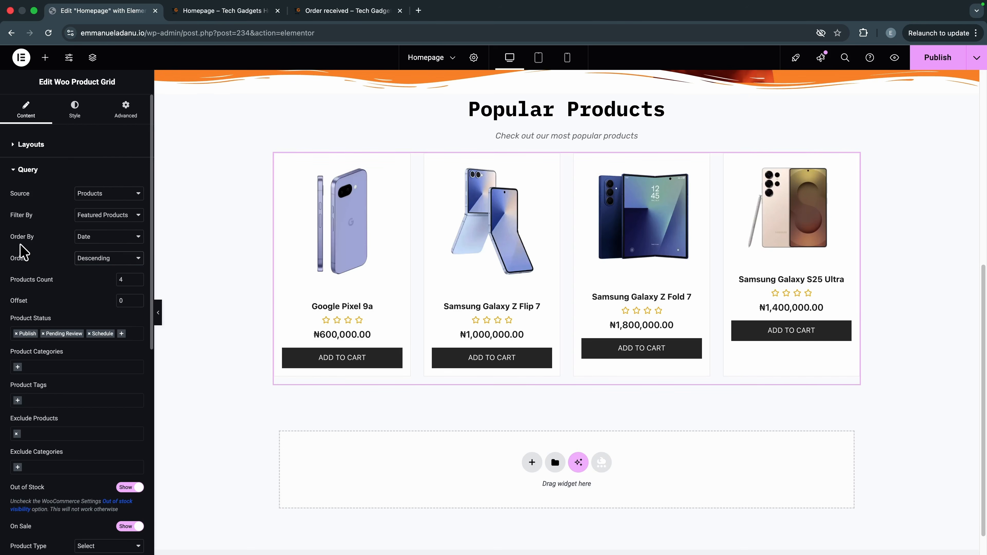
# Step: Order the featured products by Random and hide the product rating
pyautogui.click(97, 237)
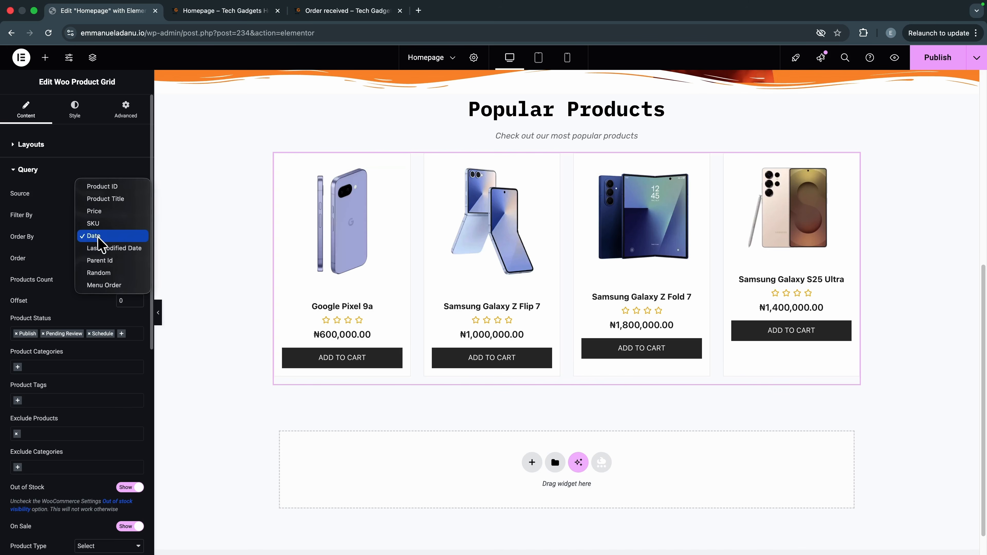
pyautogui.click(102, 273)
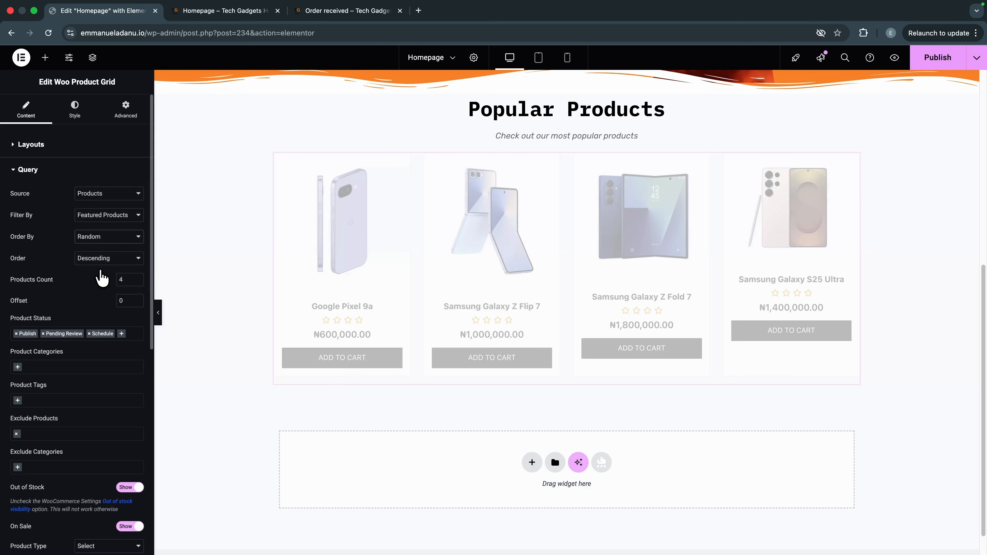
pyautogui.scroll(-6, 80, 402)
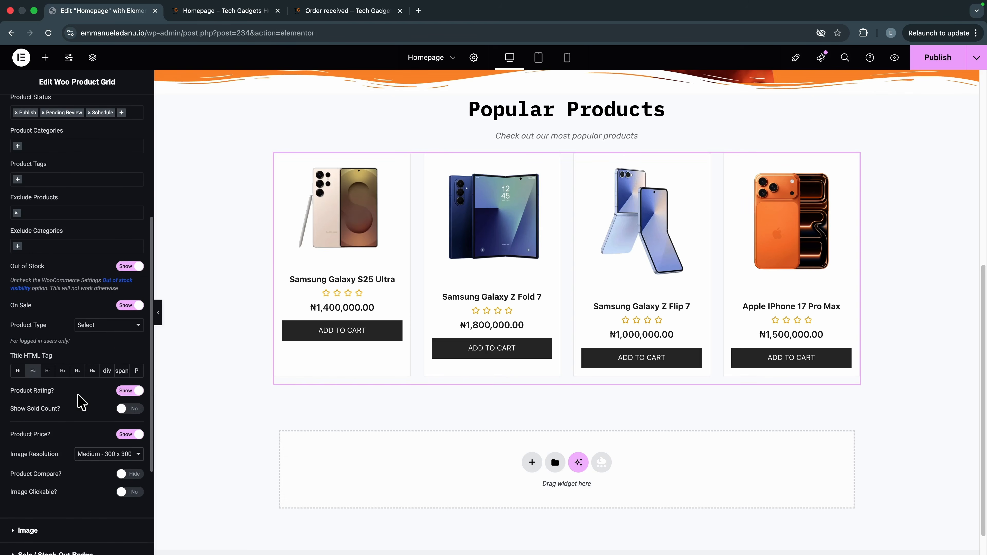
pyautogui.scroll(-2, 86, 389)
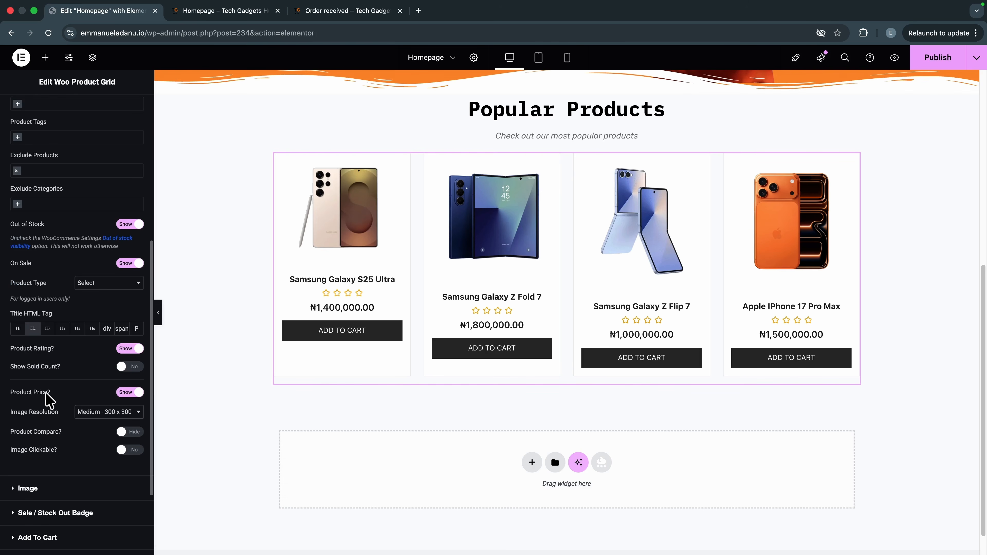
pyautogui.scroll(-1, 43, 400)
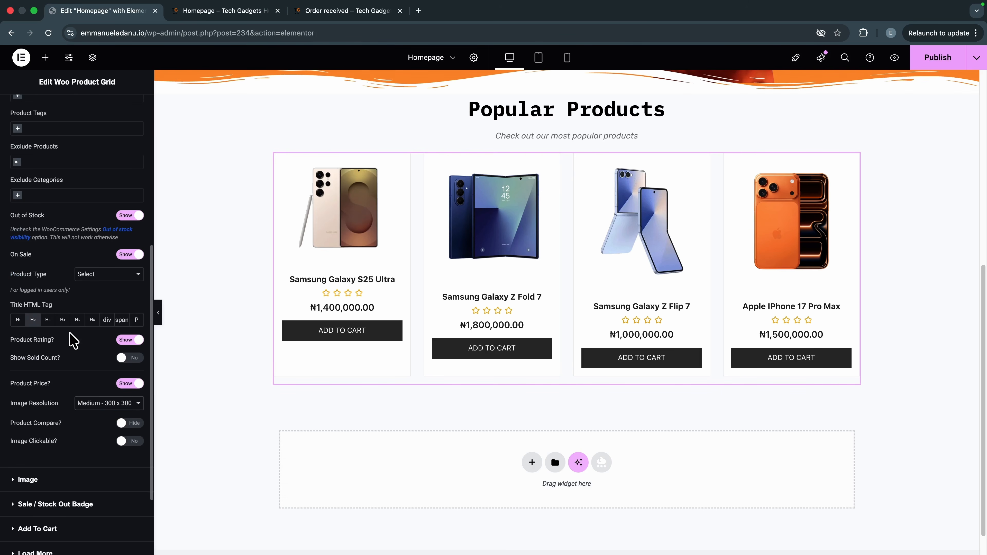
pyautogui.click(129, 340)
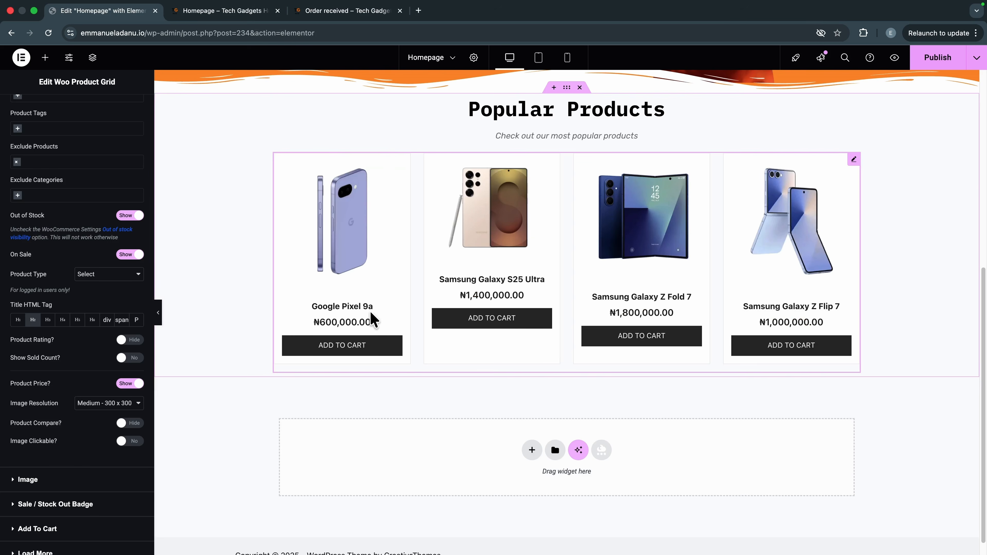
# Step: Set the product image resolution to Woocommerce Thumbnail - 300 x 300 and make the images clickable
pyautogui.scroll(-1, 23, 405)
pyautogui.click(95, 399)
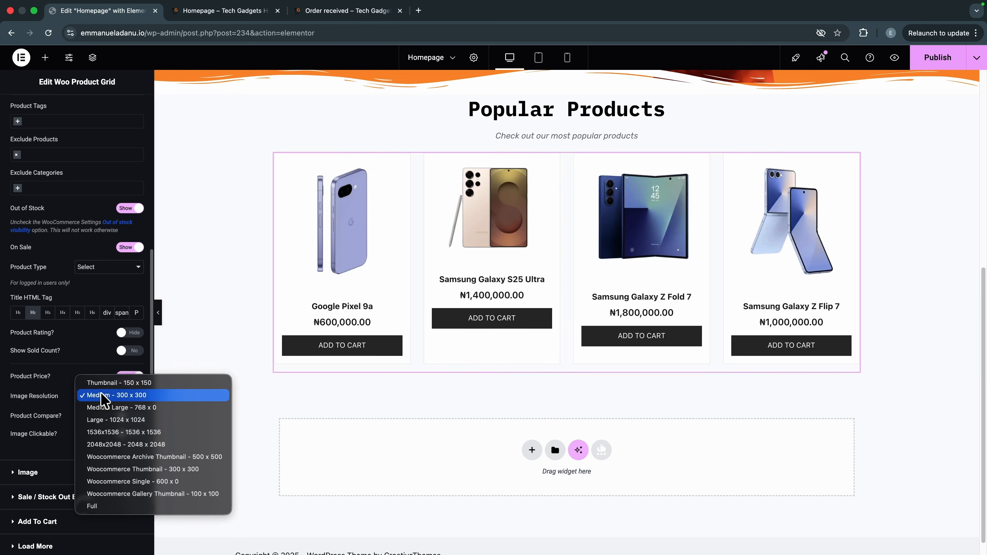
pyautogui.click(395, 374)
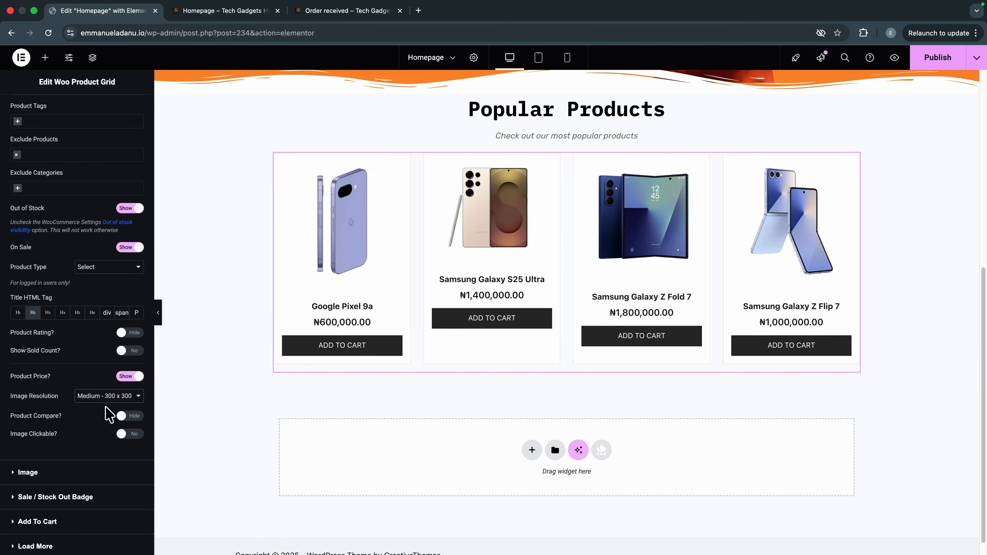
pyautogui.click(108, 397)
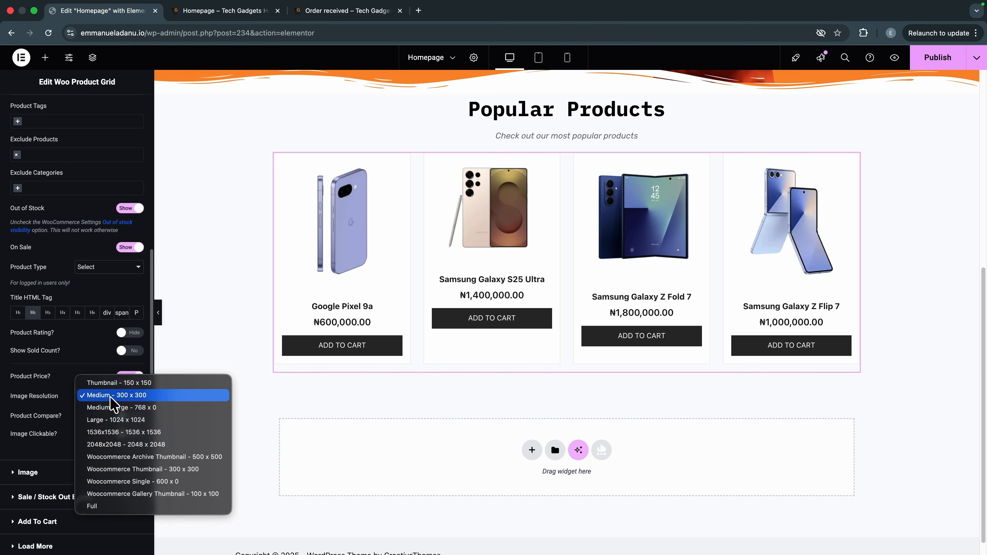
pyautogui.click(137, 470)
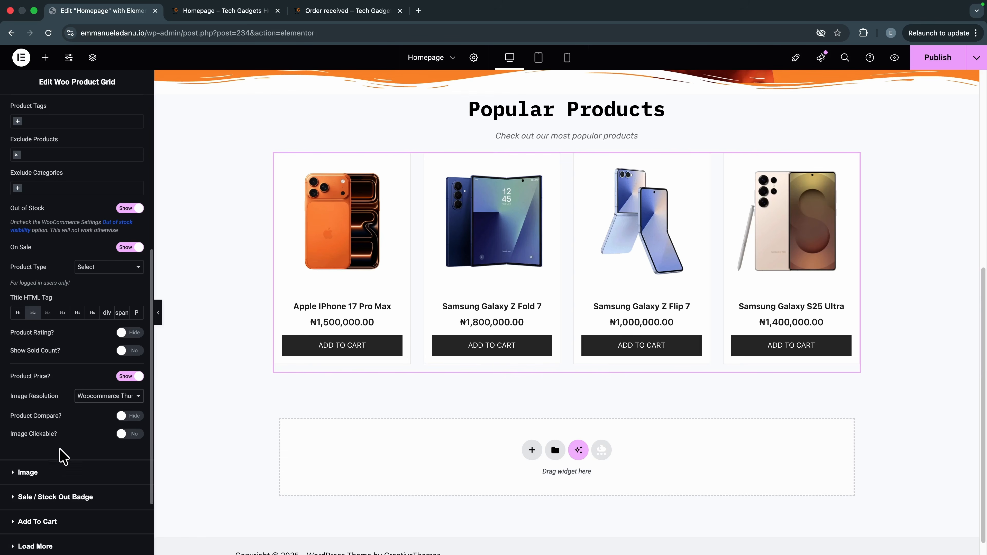
pyautogui.click(136, 440)
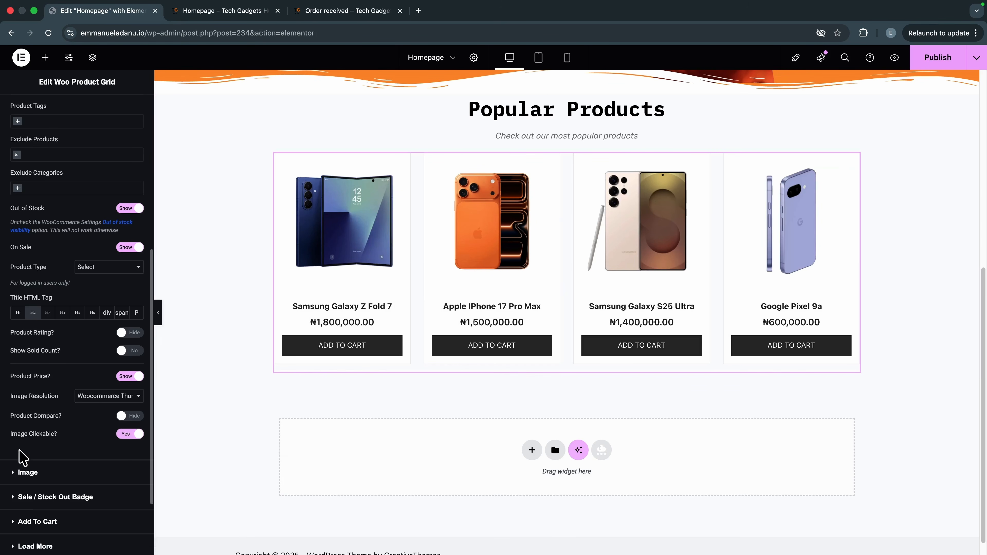
# Step: Enable custom text for the Add To Cart buttons, keeping "Buy Now" for simple products
pyautogui.click(37, 521)
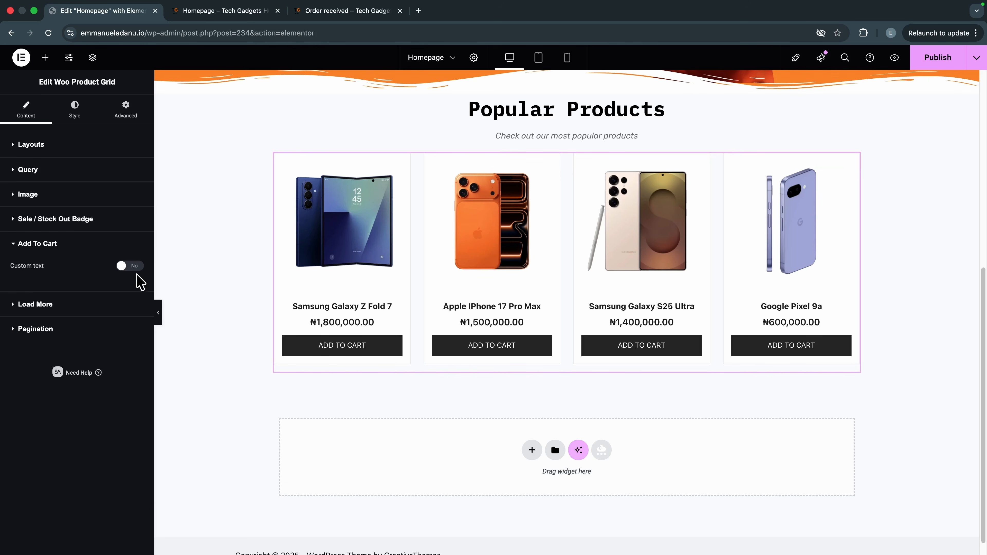
pyautogui.click(132, 266)
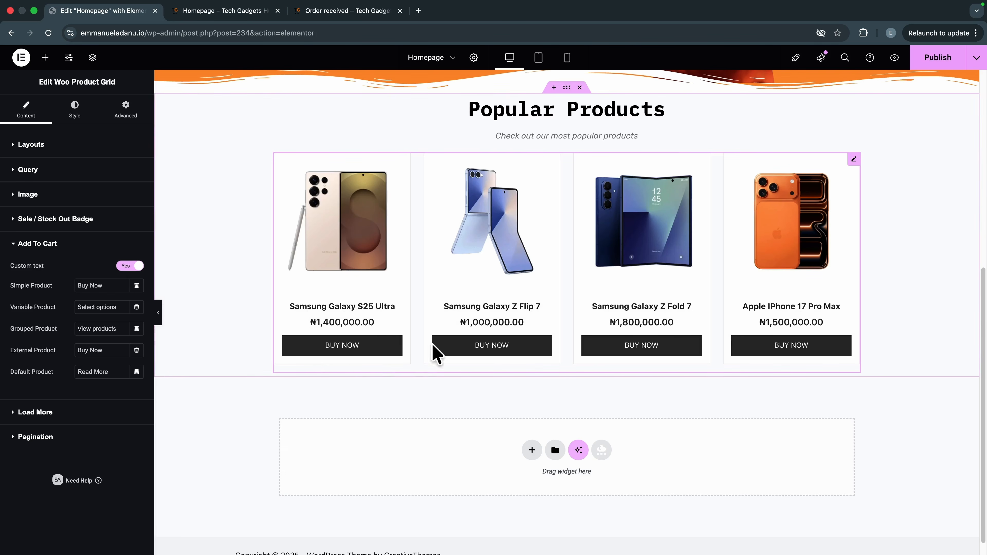
pyautogui.moveTo(111, 285); pyautogui.dragTo(66, 290)
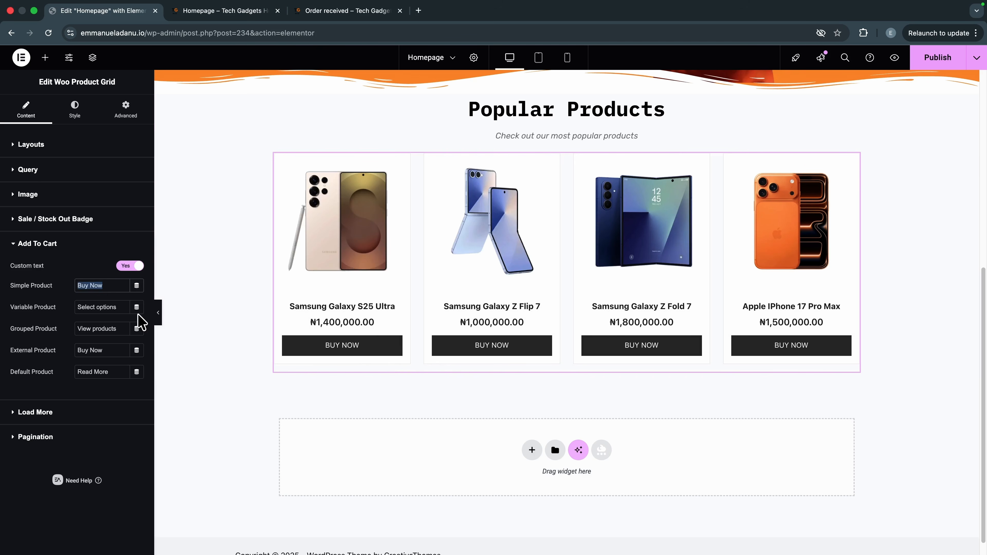
pyautogui.click(109, 288)
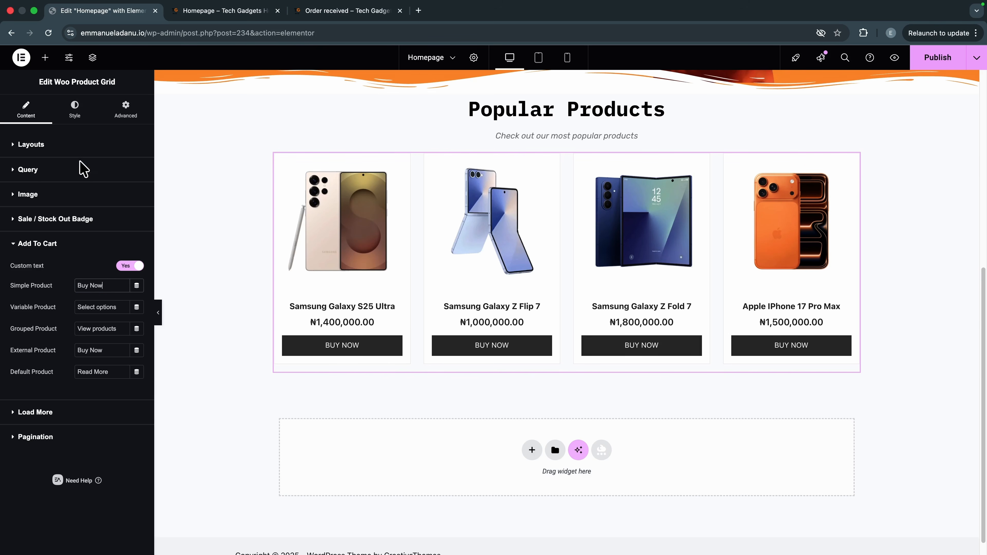
# Step: Style the product cards with 30 px padding and a border radius of 10 on all sides
pyautogui.click(75, 116)
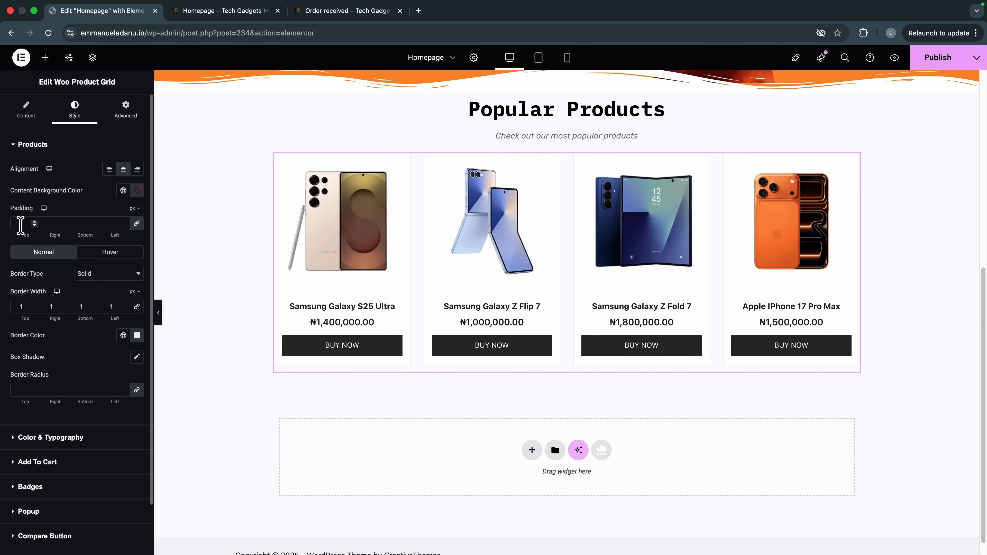
pyautogui.write('30')
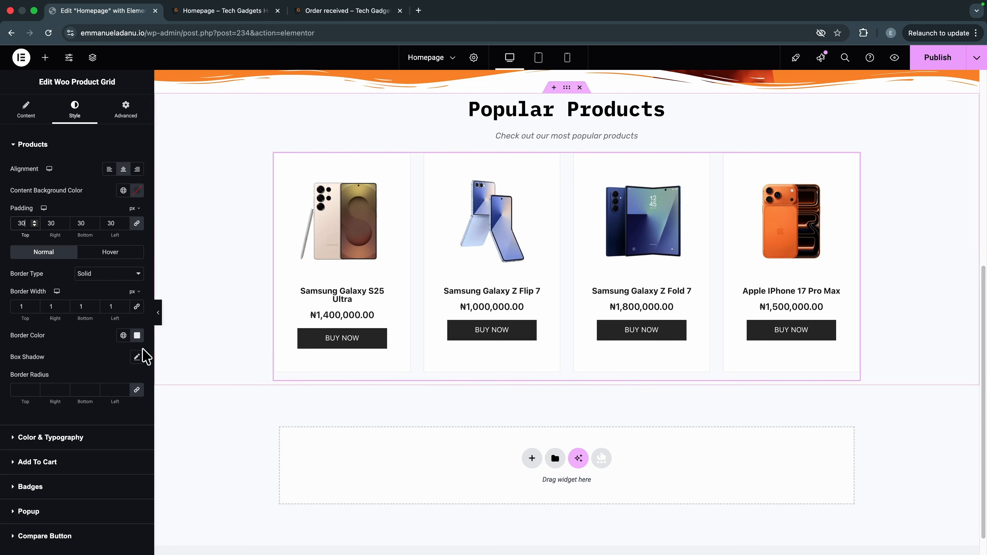
pyautogui.click(25, 388)
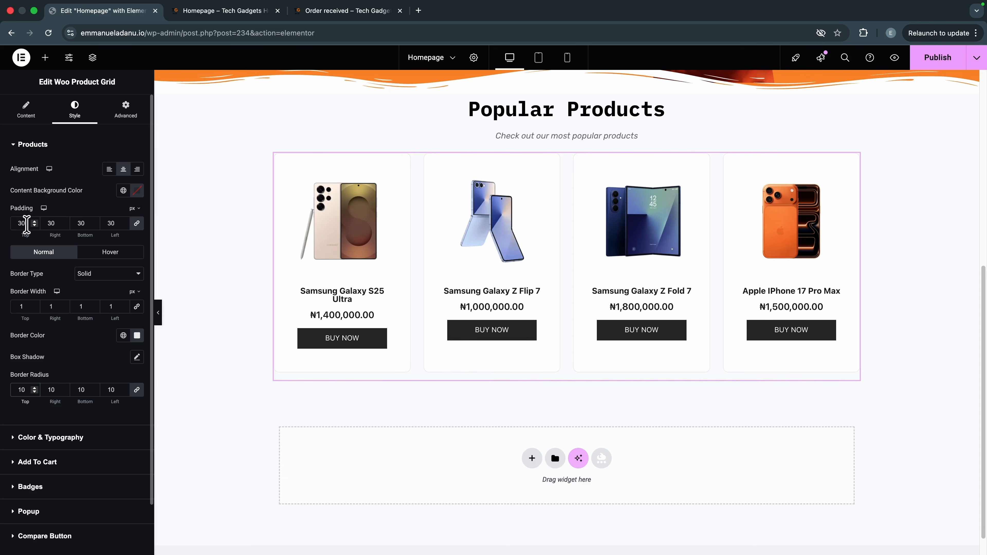
# Step: Set the product cards' padding to 25 px on all sides
pyautogui.press('BackSpace')
pyautogui.press('BackSpace')
pyautogui.write('25')
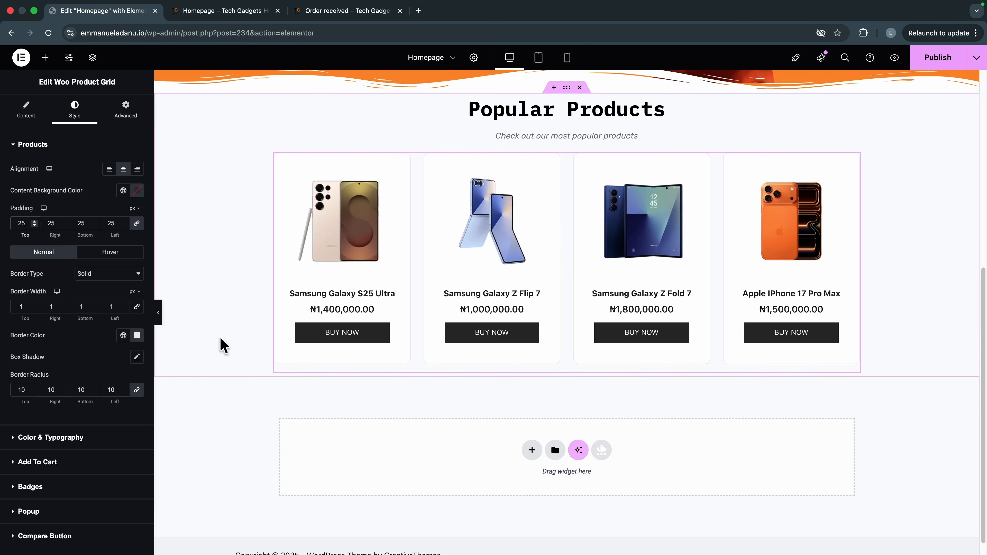
pyautogui.scroll(2, 175, 327)
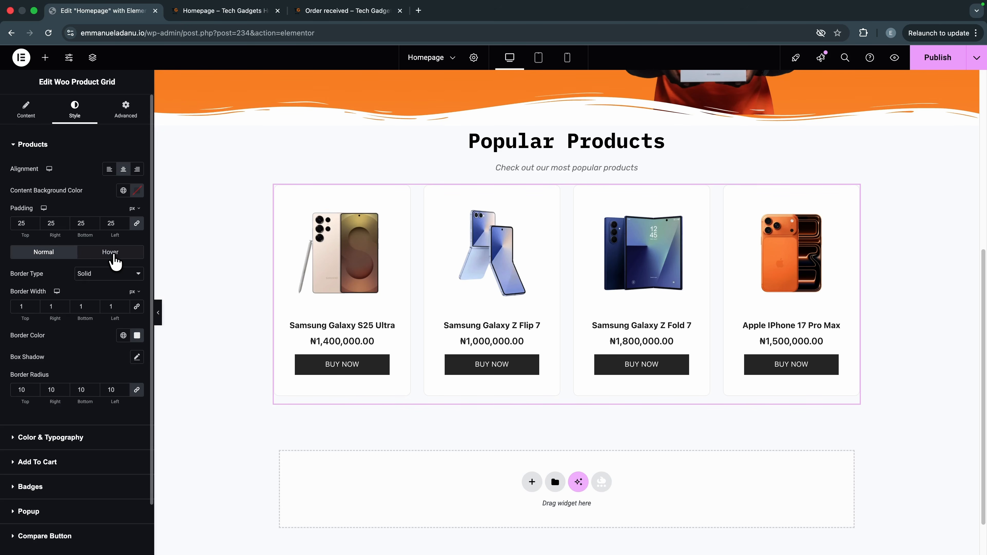
# Step: Give the product cards' border an orange global color for the hover state
pyautogui.click(111, 253)
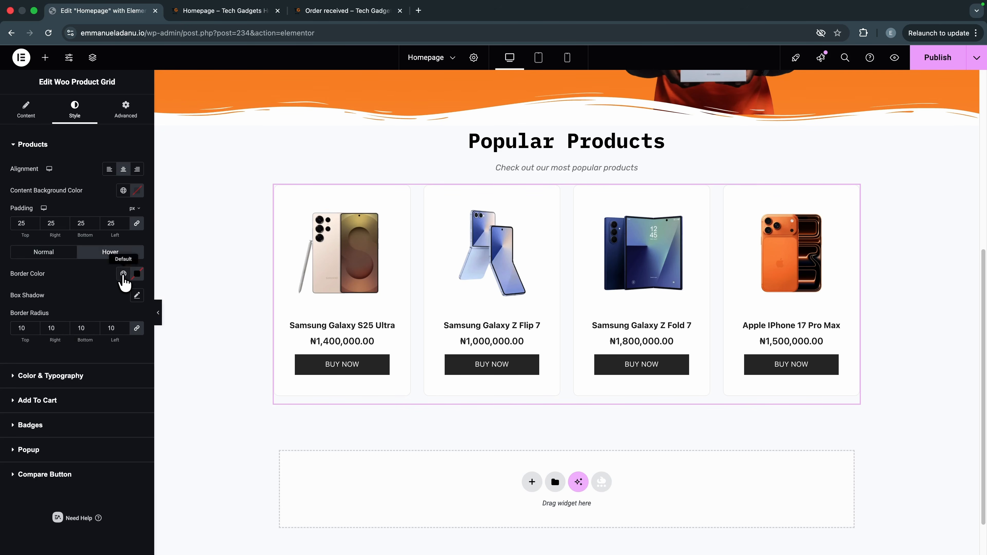
pyautogui.click(123, 273)
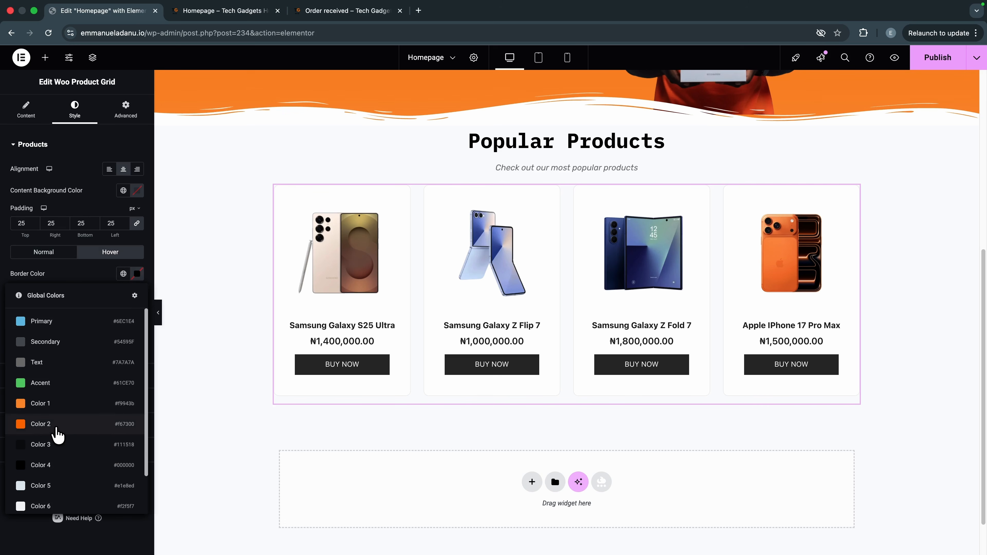
pyautogui.click(55, 424)
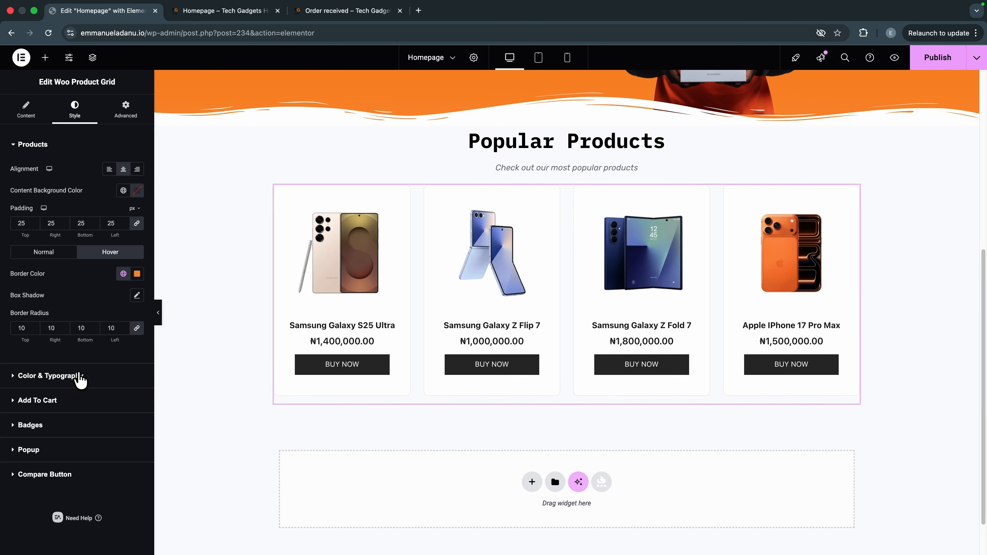
# Step: Set the product price color to global Color 1
pyautogui.click(80, 375)
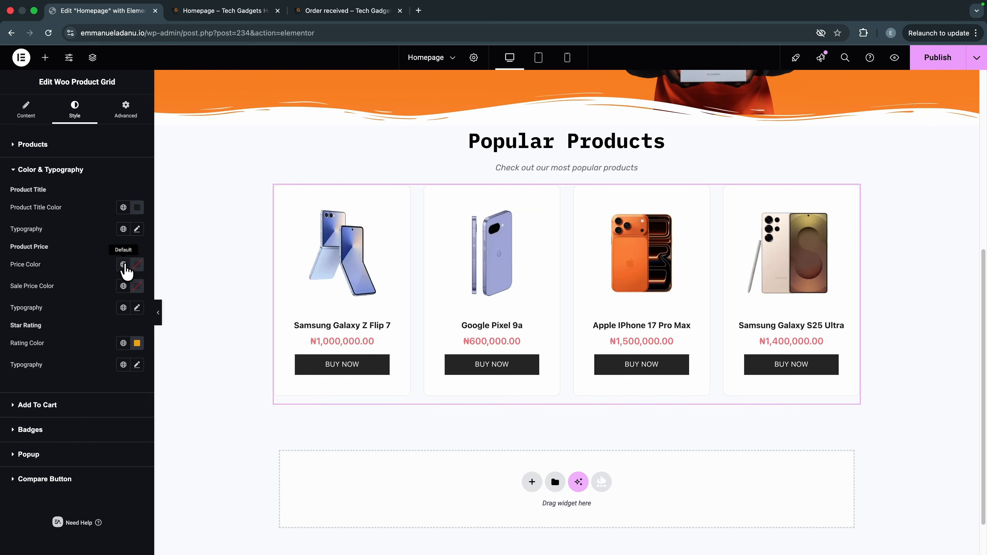
pyautogui.click(124, 265)
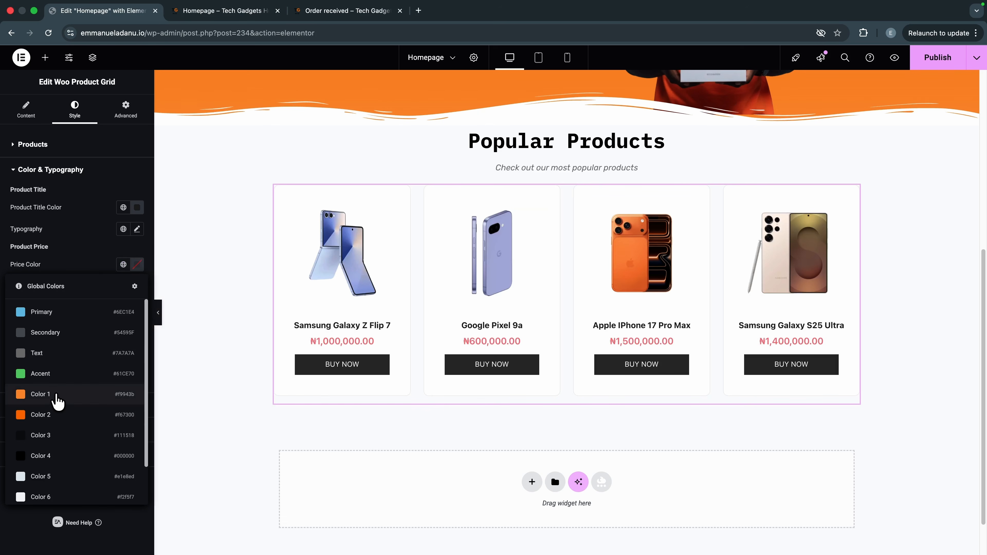
pyautogui.click(57, 396)
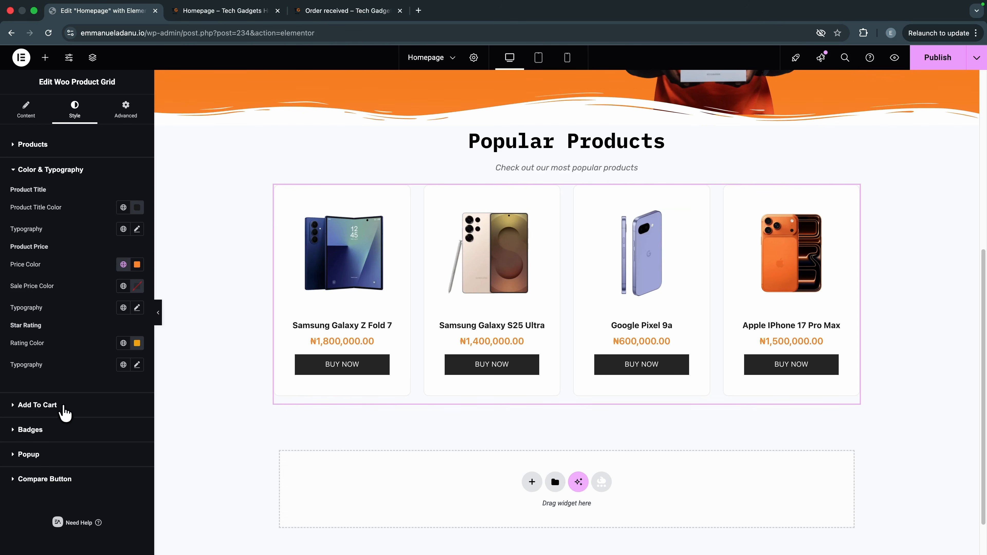
# Step: Style the Add To Cart buttons with a radius of 5 px and global Color 2 as the normal background
pyautogui.click(66, 412)
pyautogui.click(26, 269)
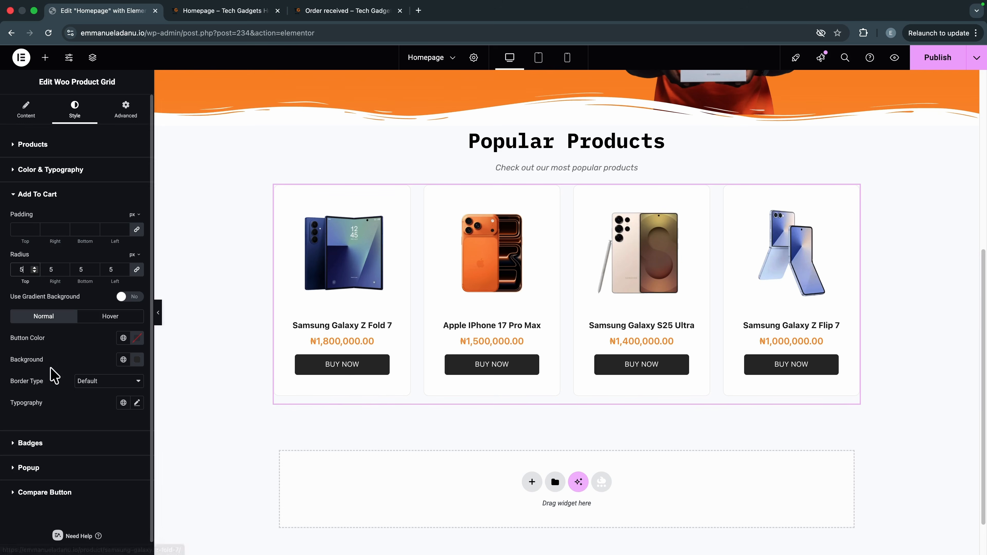
pyautogui.click(123, 359)
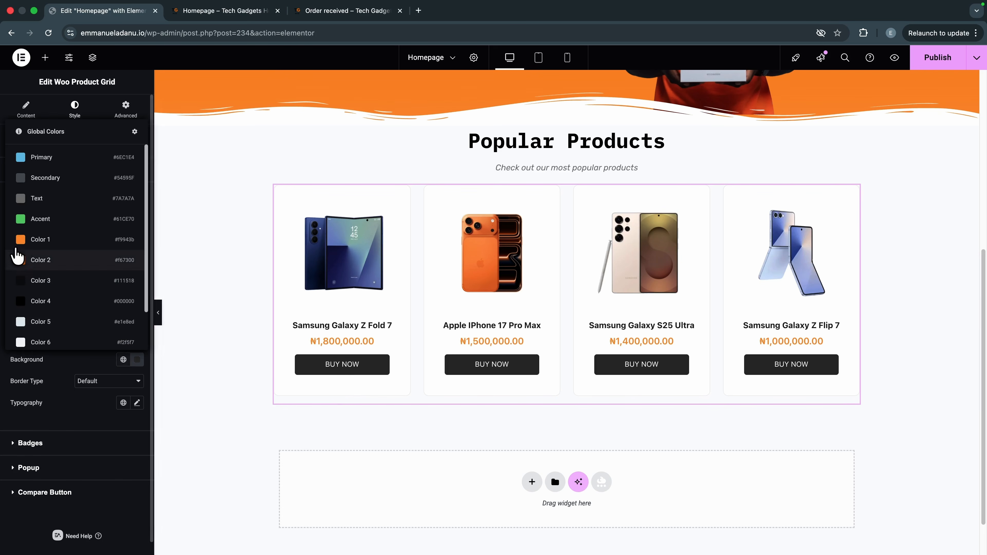
pyautogui.click(26, 259)
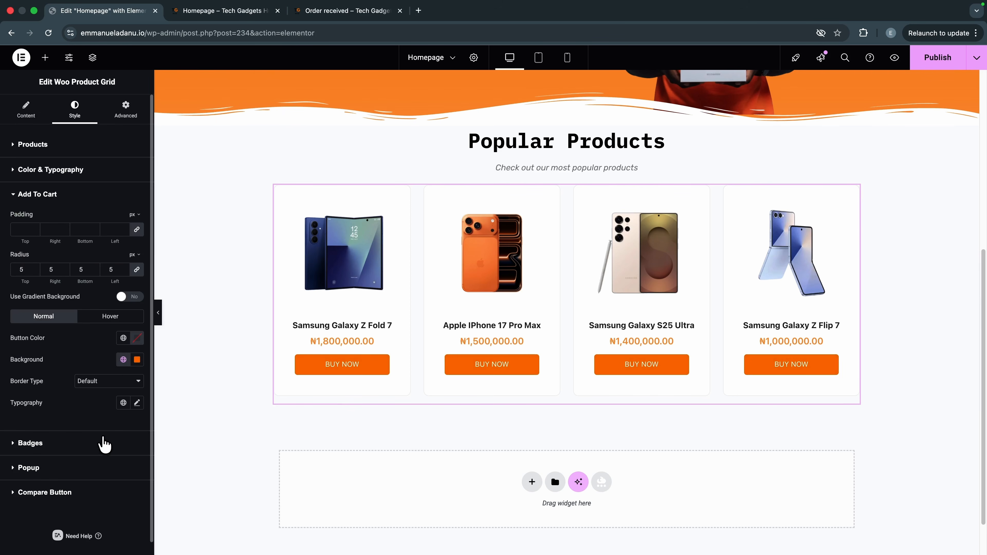
# Step: Set the Add To Cart buttons' hover background to global Color 1
pyautogui.click(110, 316)
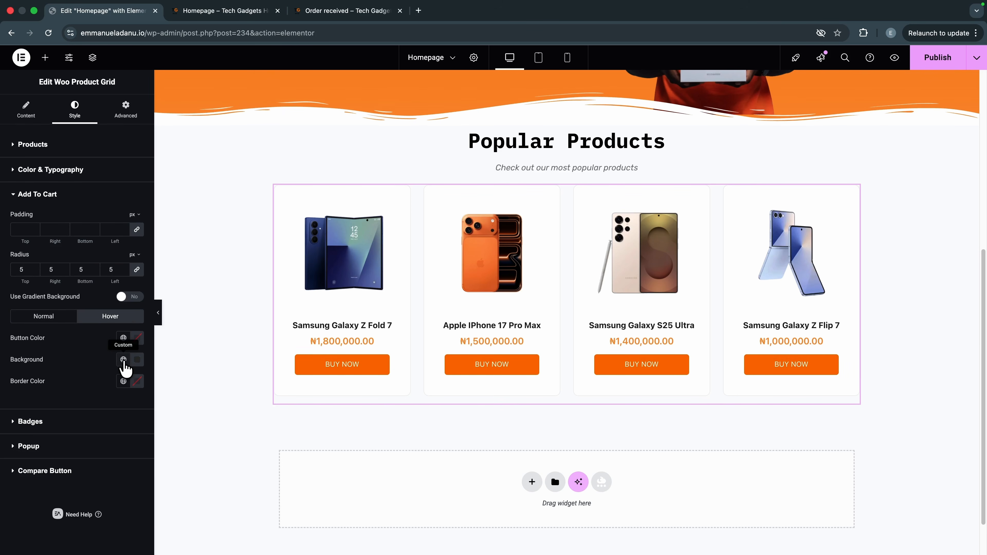
pyautogui.click(123, 360)
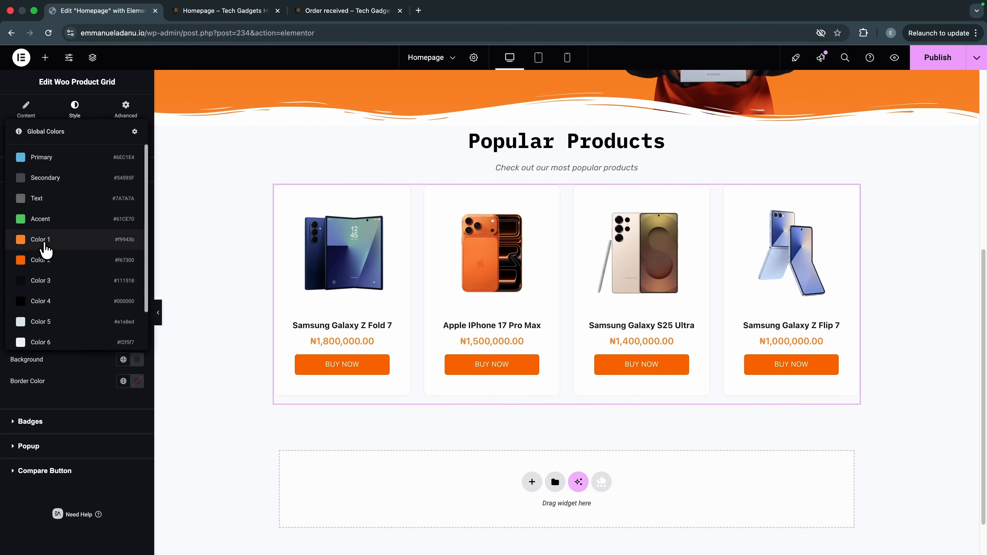
pyautogui.click(45, 257)
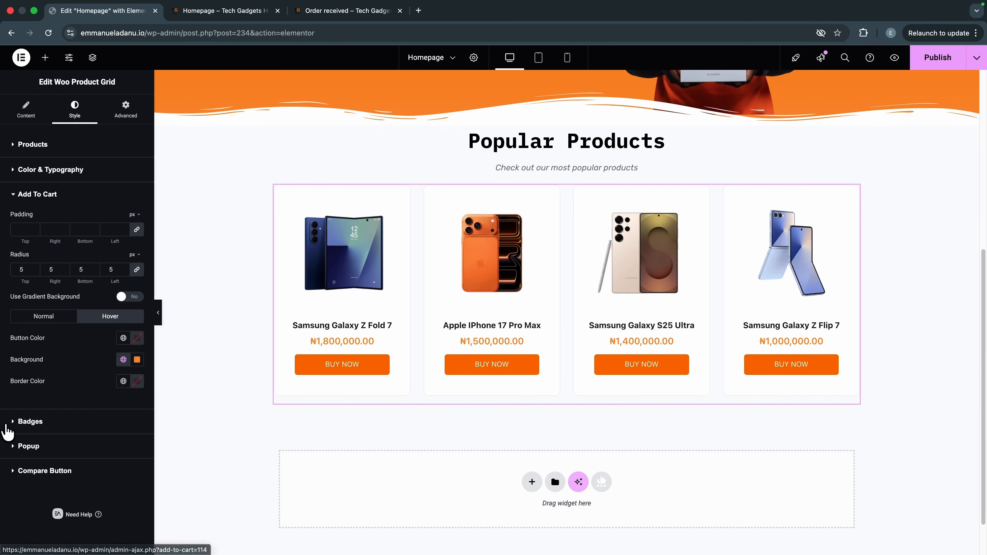
# Step: Set the Add To Cart button text weight to 500 (Medium)
pyautogui.click(44, 317)
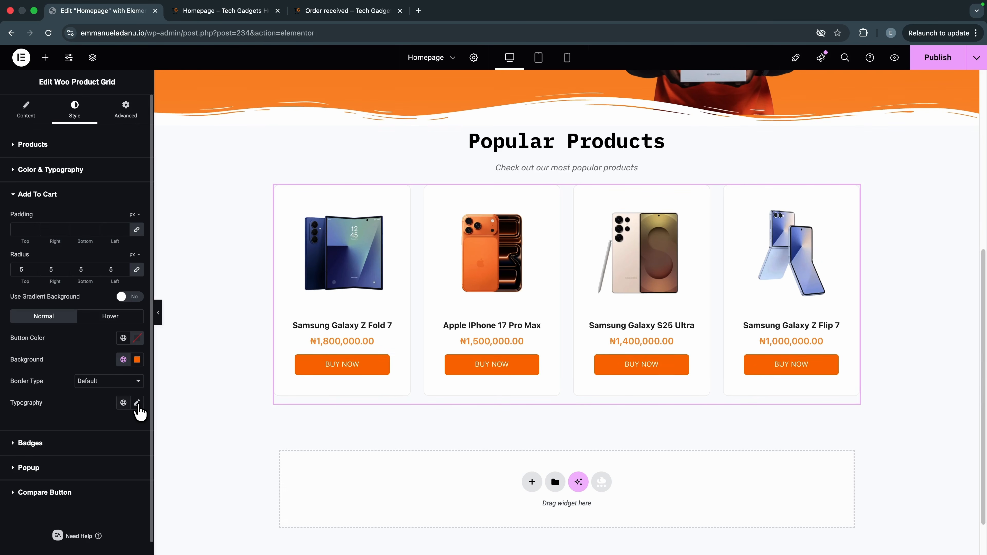
pyautogui.click(138, 404)
pyautogui.scroll(-2, 85, 505)
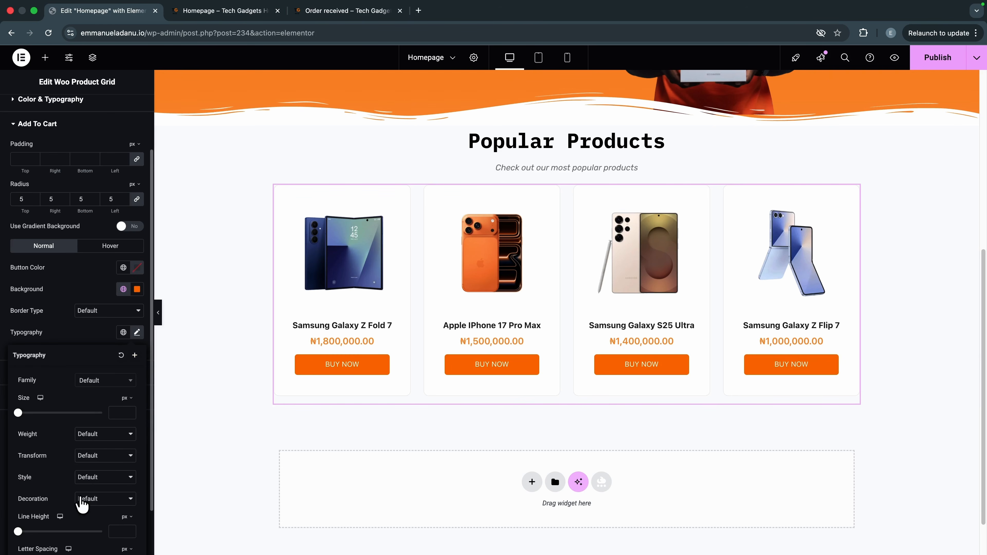
pyautogui.click(89, 435)
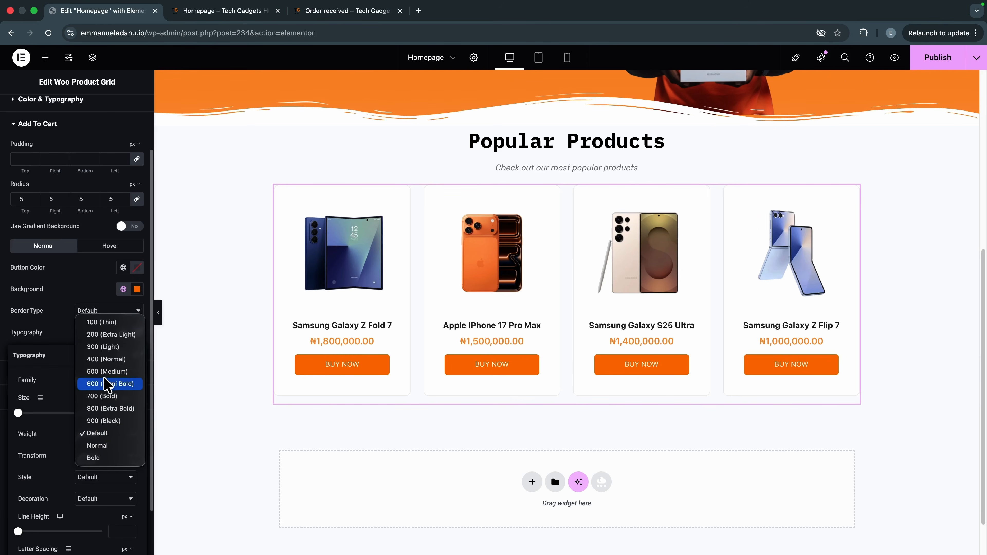
pyautogui.click(106, 372)
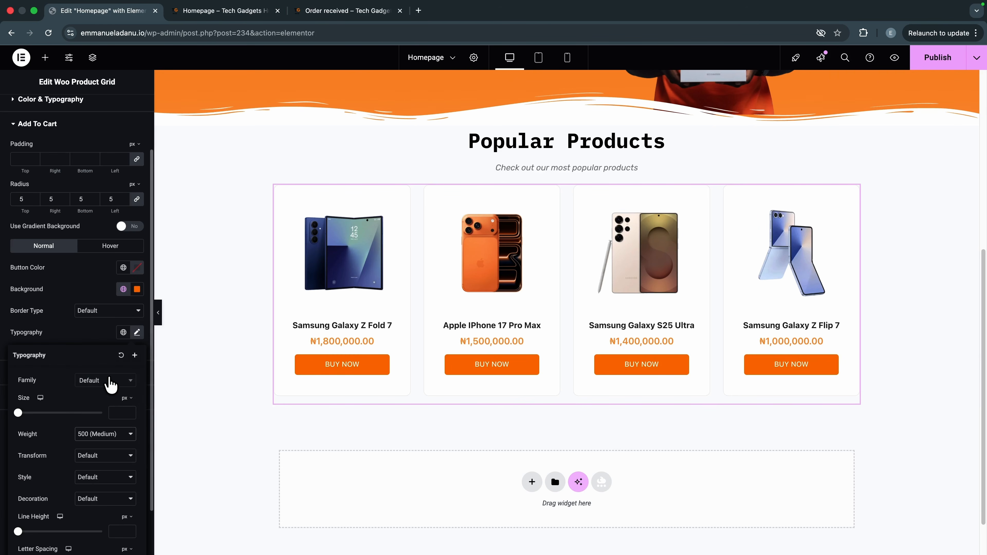
pyautogui.click(62, 316)
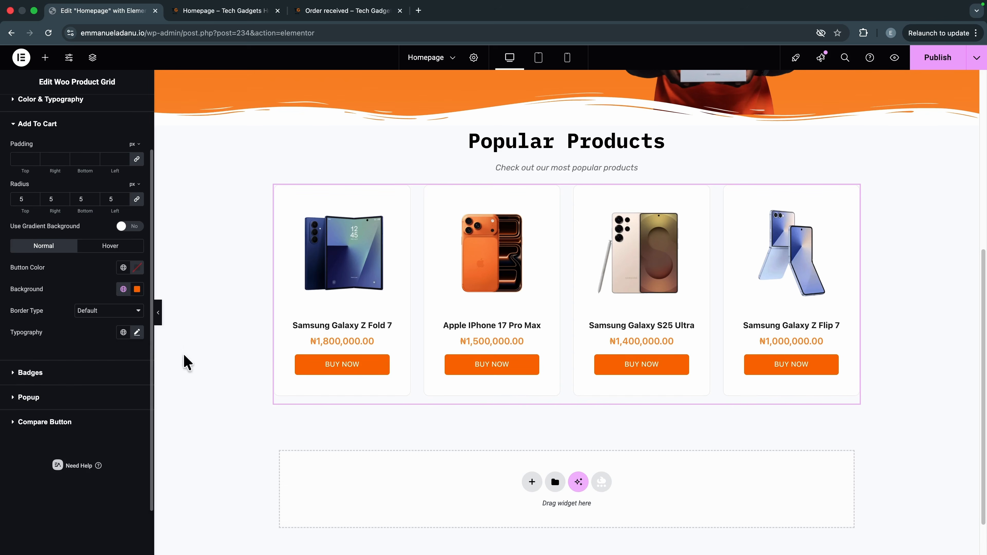
# Step: Publish the homepage and check the Popular Products section in the refreshed preview
pyautogui.click(933, 58)
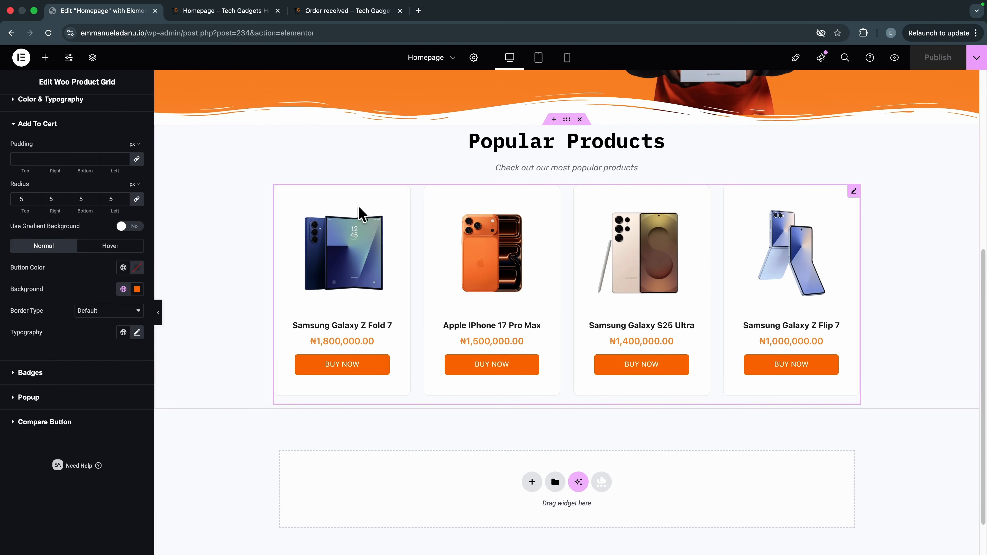
pyautogui.click(227, 12)
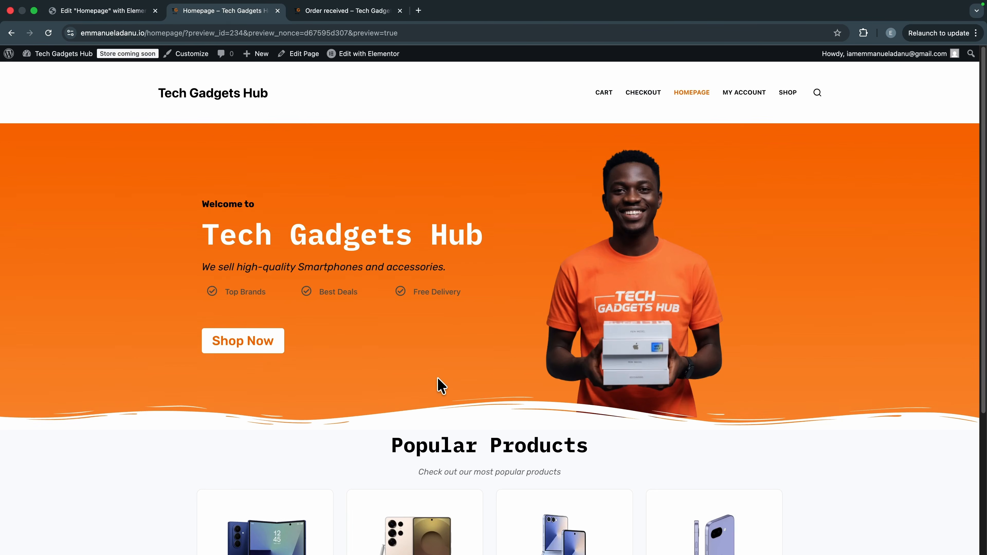
pyautogui.click(48, 33)
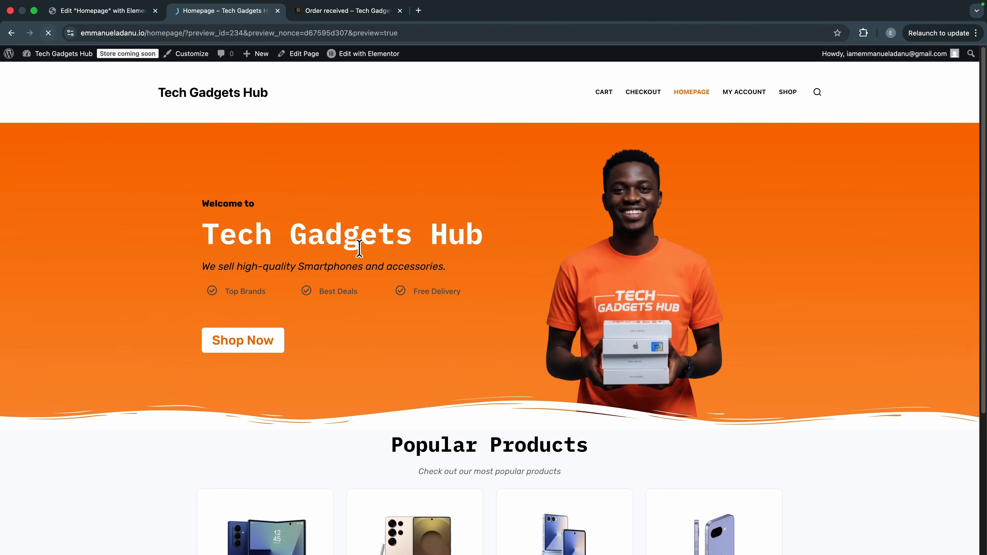
pyautogui.scroll(-5, 138, 178)
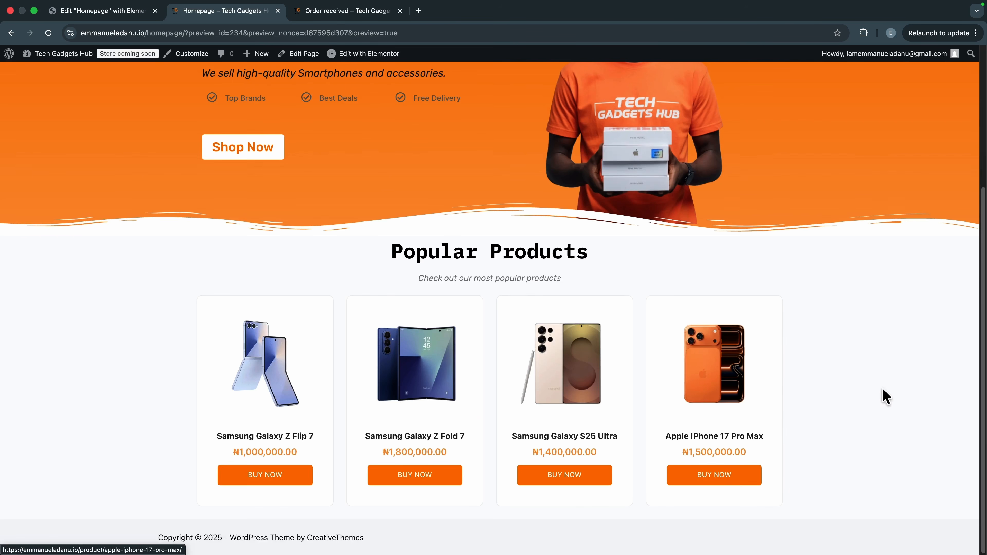
pyautogui.scroll(3, 881, 396)
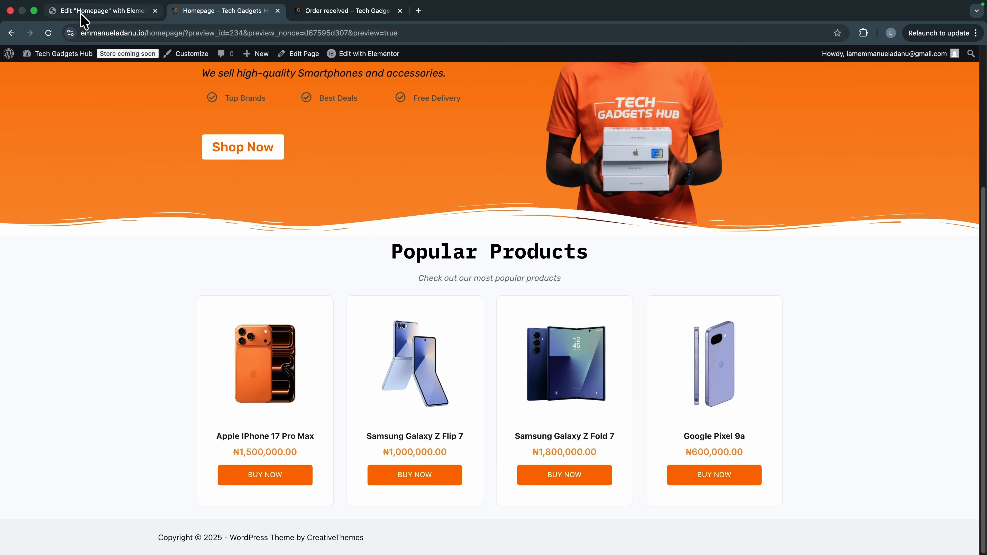
# Step: Return to the Elementor editor and set the Popular Products container's background to global Color 6
pyautogui.click(82, 15)
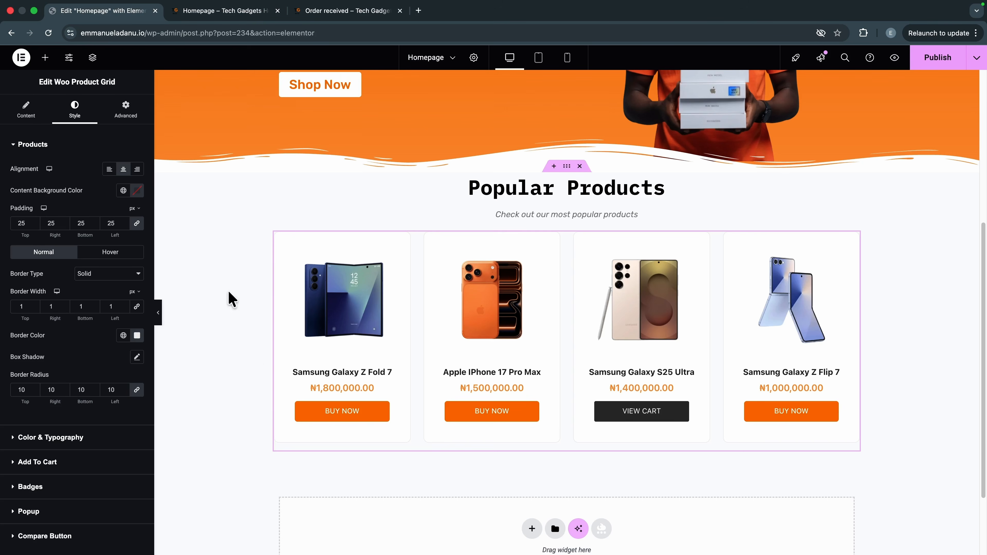
pyautogui.click(567, 167)
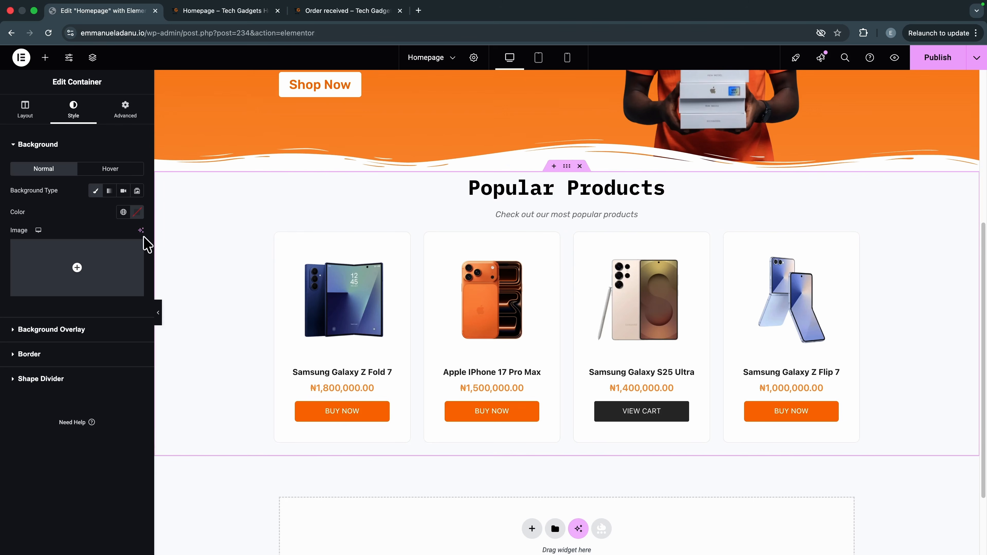
pyautogui.click(123, 212)
pyautogui.scroll(-2, 88, 422)
pyautogui.click(68, 427)
pyautogui.scroll(1, 792, 389)
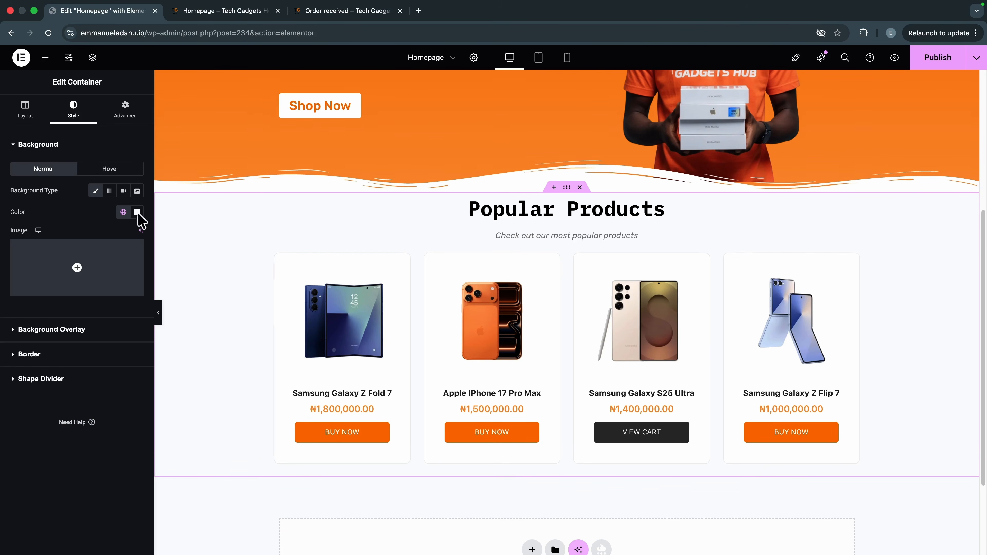
pyautogui.click(123, 212)
pyautogui.scroll(-2, 72, 434)
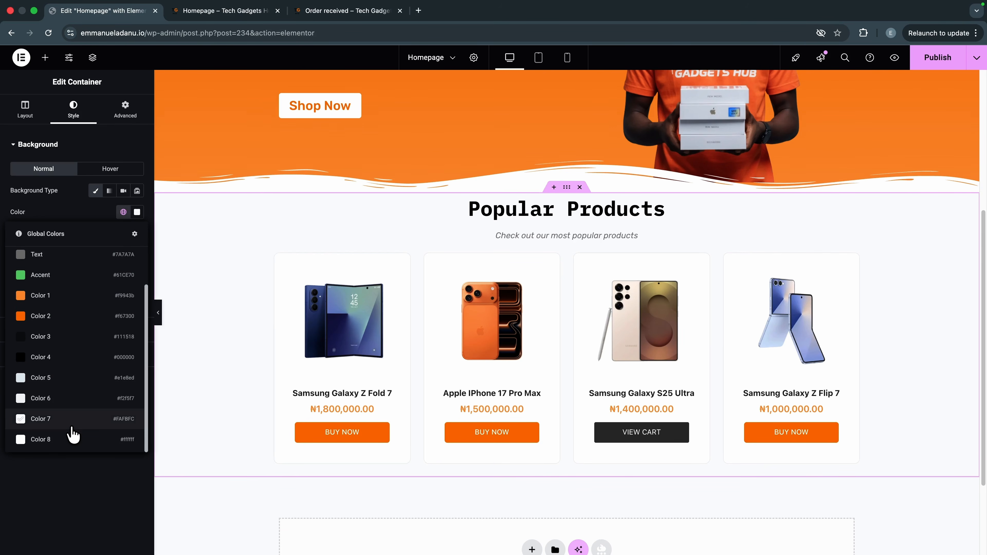
pyautogui.click(69, 400)
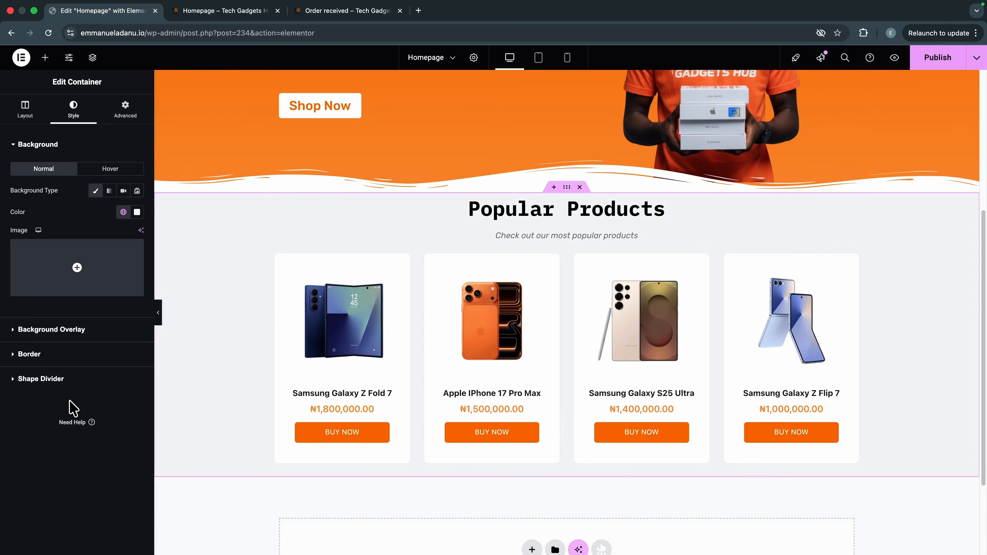
# Step: Set the color of the hero container's bottom shape divider to global Color 6
pyautogui.scroll(6, 660, 209)
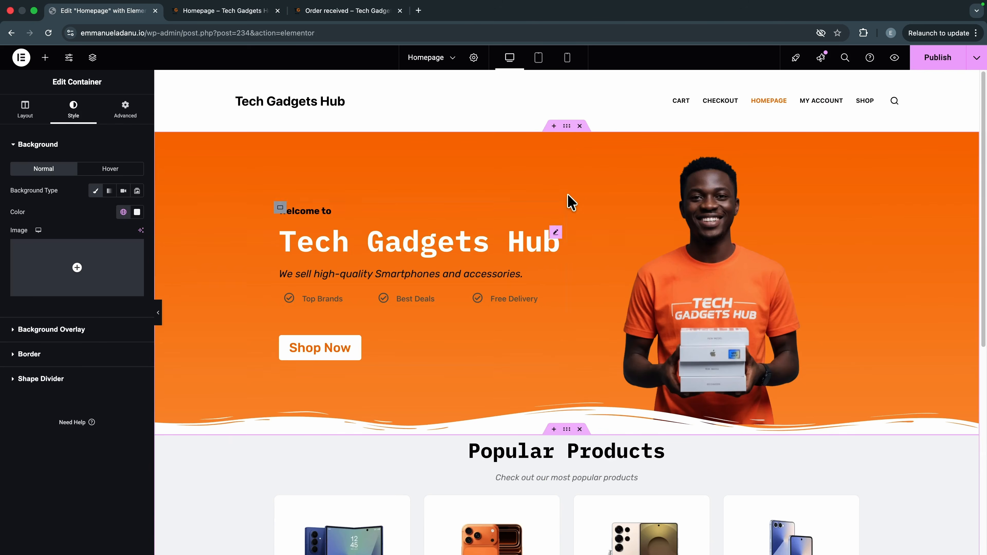
pyautogui.click(567, 127)
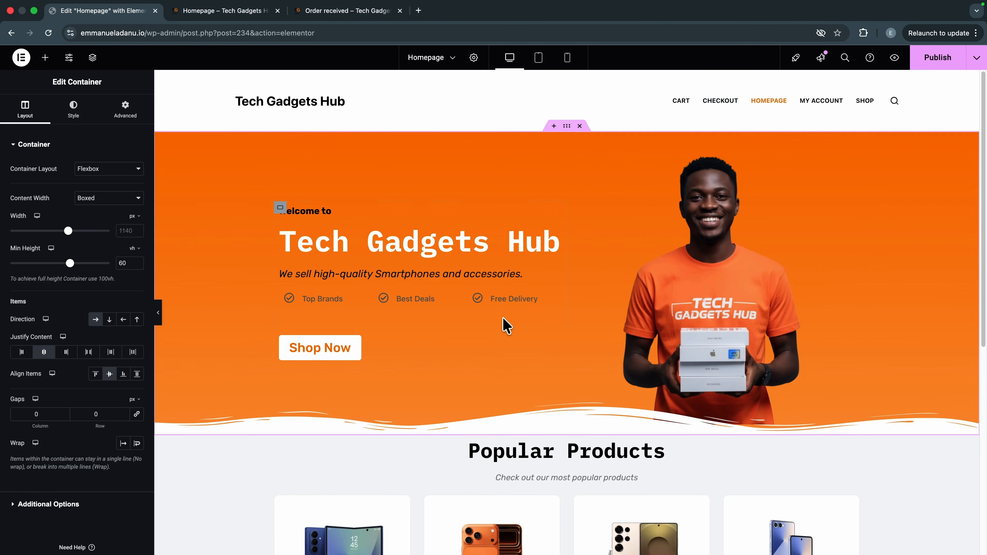
pyautogui.scroll(-1, 494, 365)
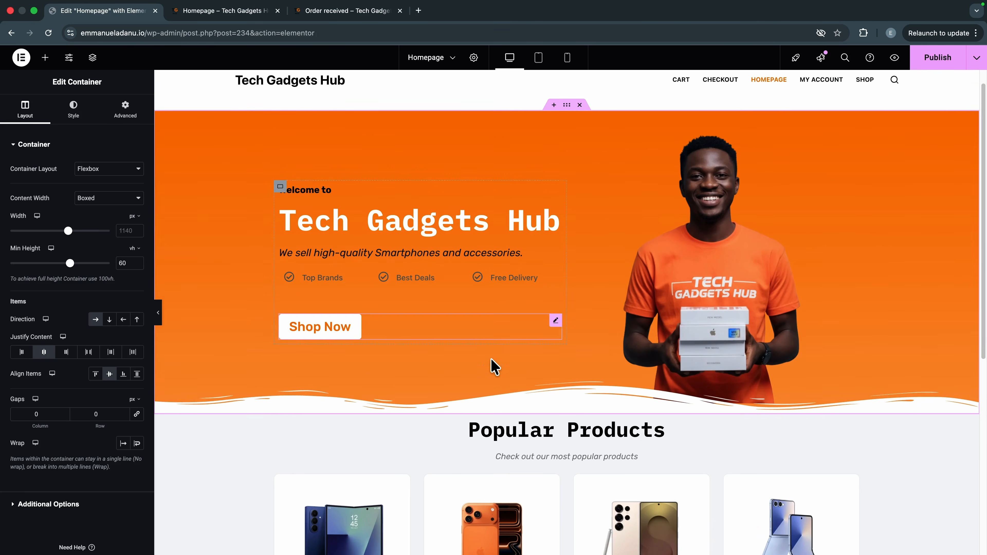
pyautogui.click(66, 117)
pyautogui.click(41, 492)
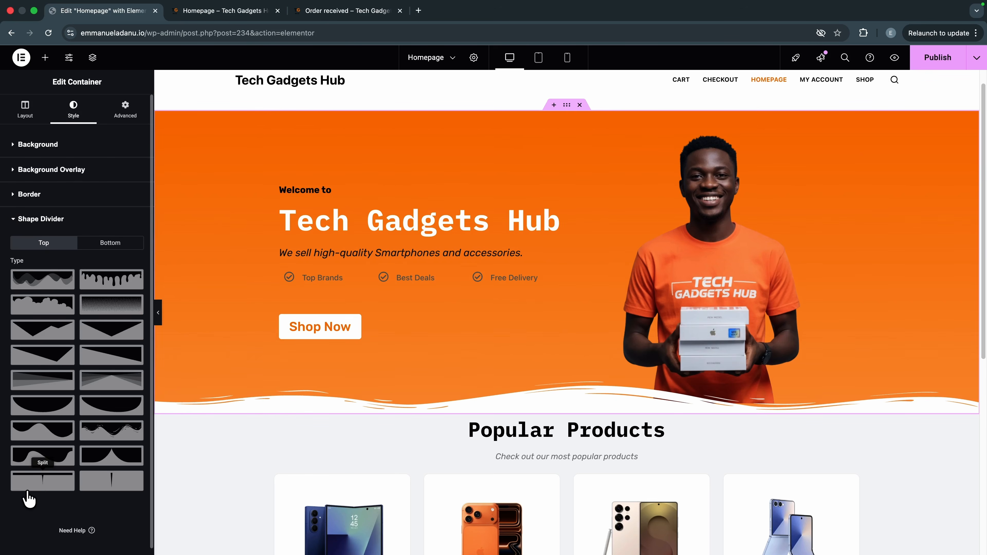
pyautogui.scroll(-1, 29, 500)
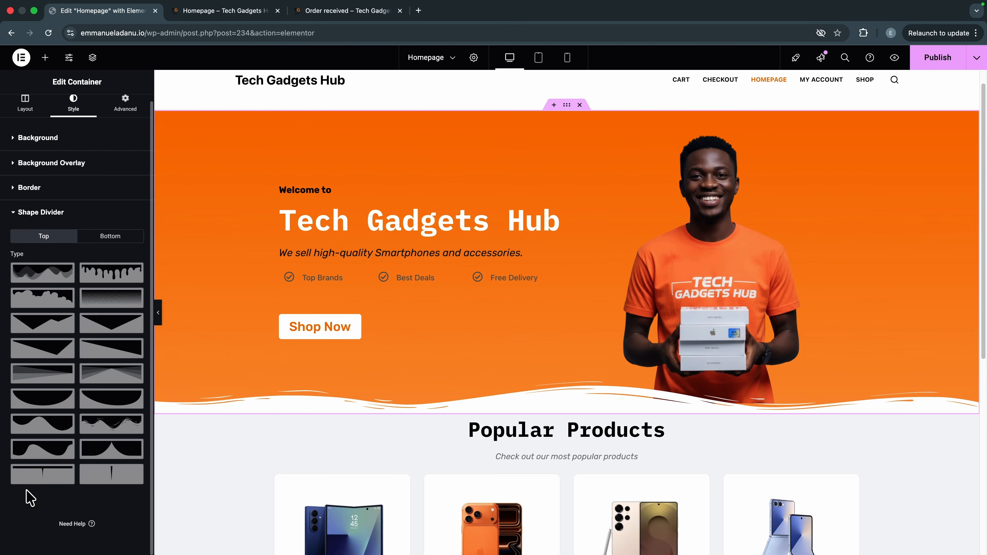
pyautogui.click(110, 236)
pyautogui.click(111, 424)
pyautogui.scroll(-2, 108, 447)
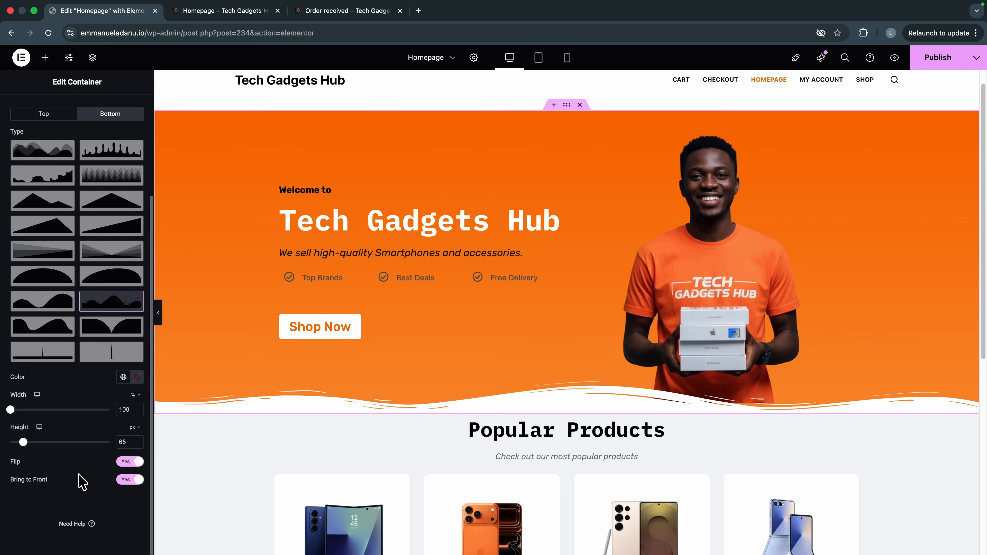
pyautogui.click(123, 377)
pyautogui.scroll(-2, 69, 363)
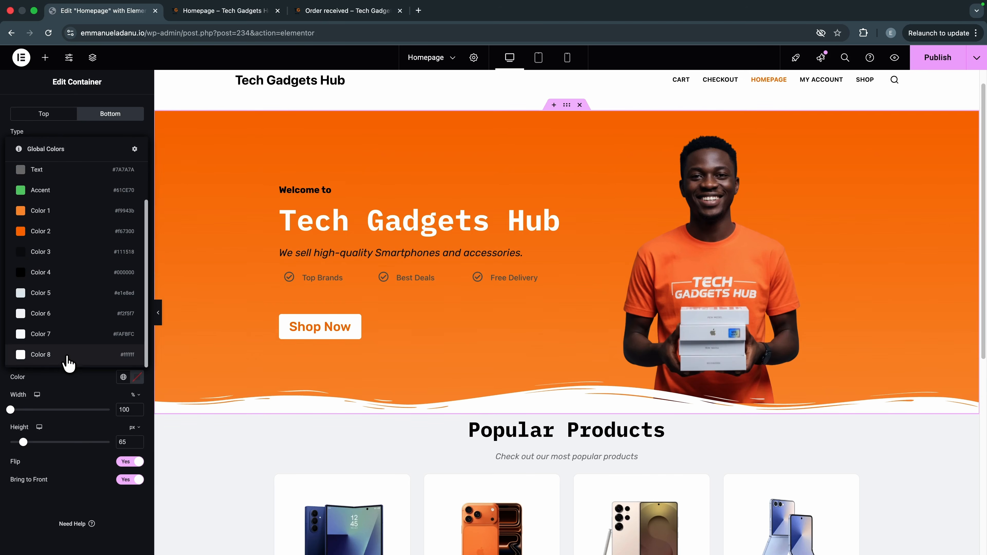
pyautogui.click(67, 329)
# Step: Add a 50 px Spacer widget above the Popular Products heading in its container
pyautogui.scroll(-5, 446, 505)
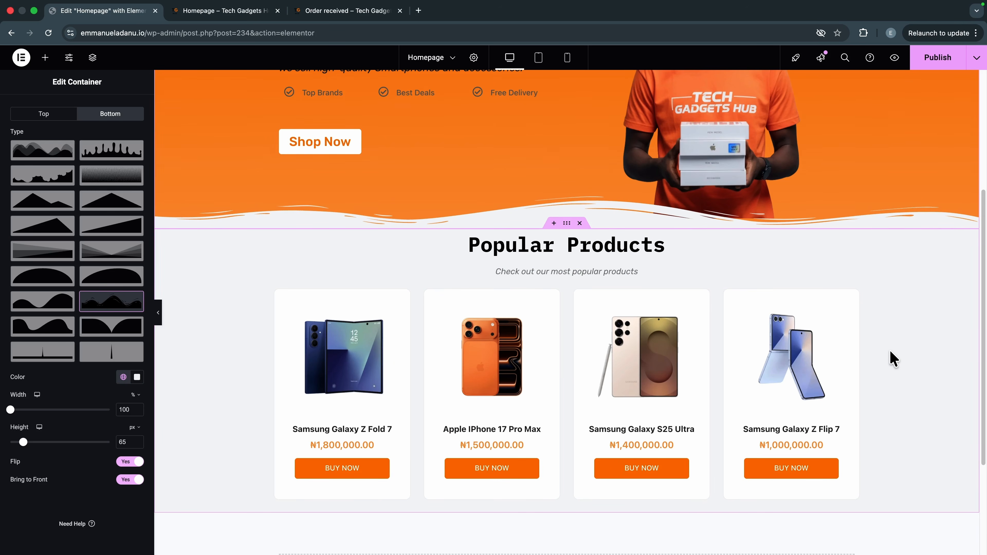
pyautogui.scroll(5, 740, 253)
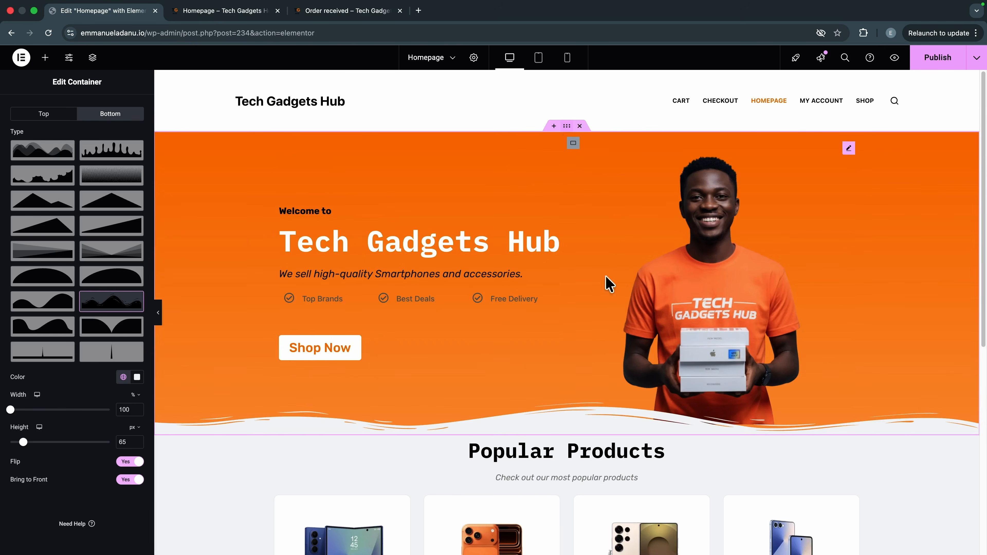
pyautogui.scroll(-3, 668, 447)
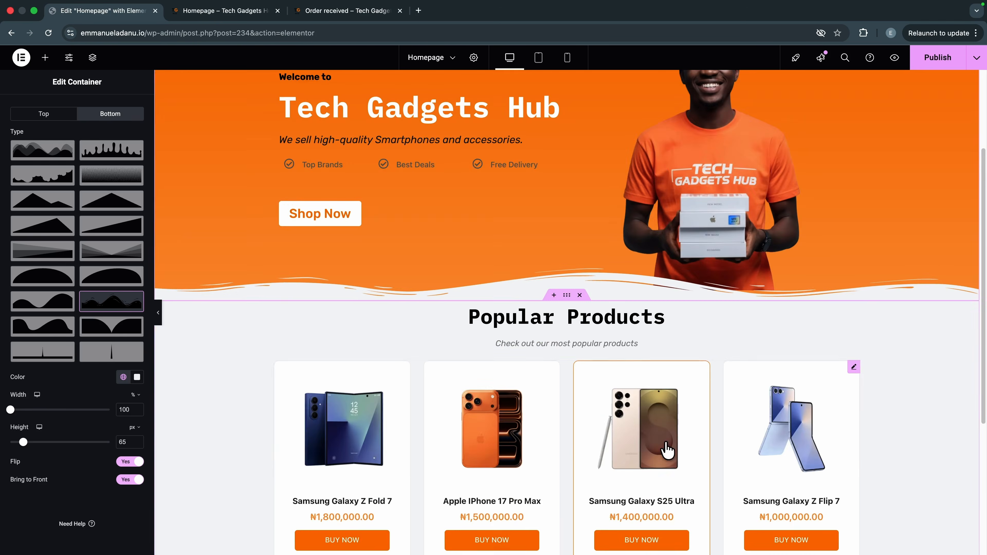
pyautogui.click(44, 59)
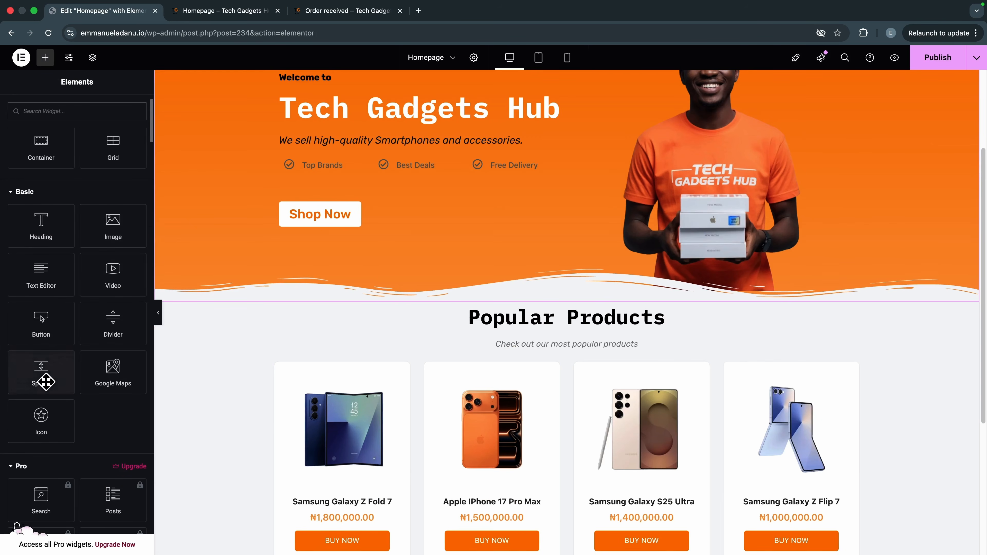
pyautogui.moveTo(39, 376); pyautogui.dragTo(532, 317)
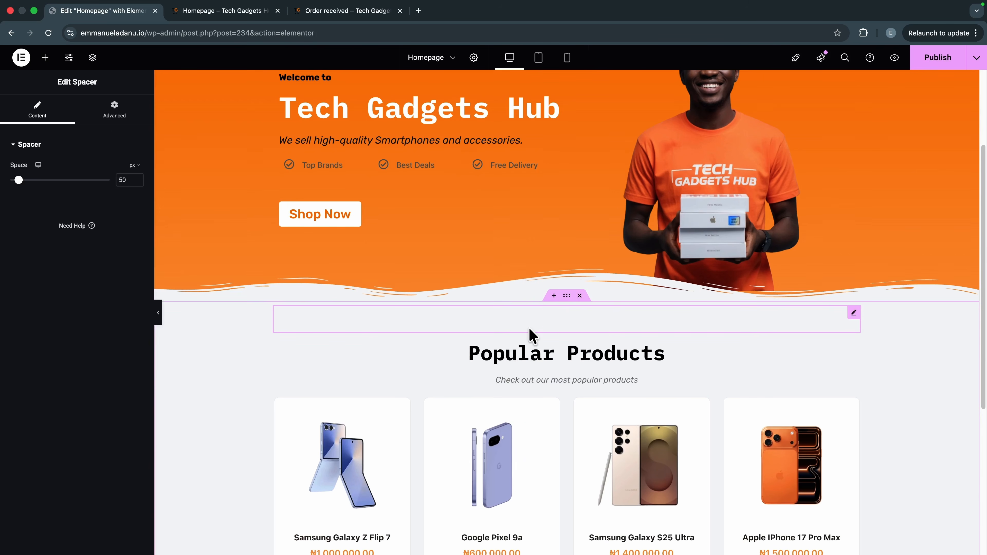
pyautogui.moveTo(18, 182); pyautogui.dragTo(19, 186)
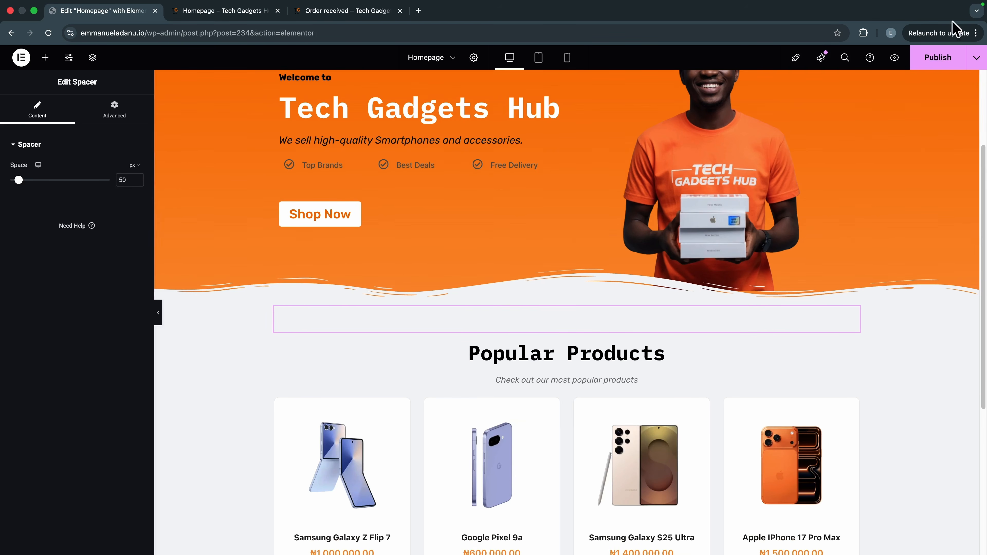
# Step: Publish the homepage and check the hero divider and Popular Products spacing in the refreshed preview
pyautogui.click(920, 65)
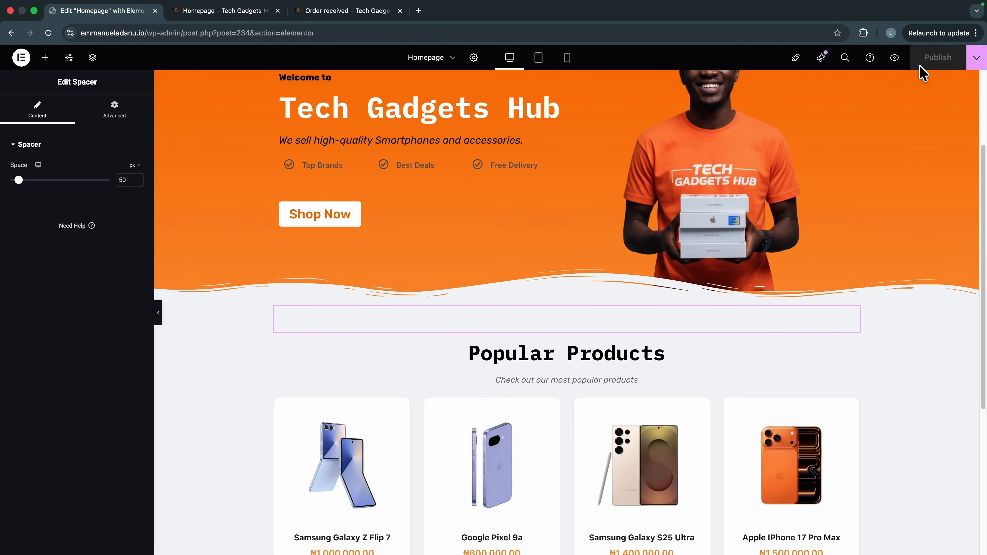
pyautogui.click(245, 15)
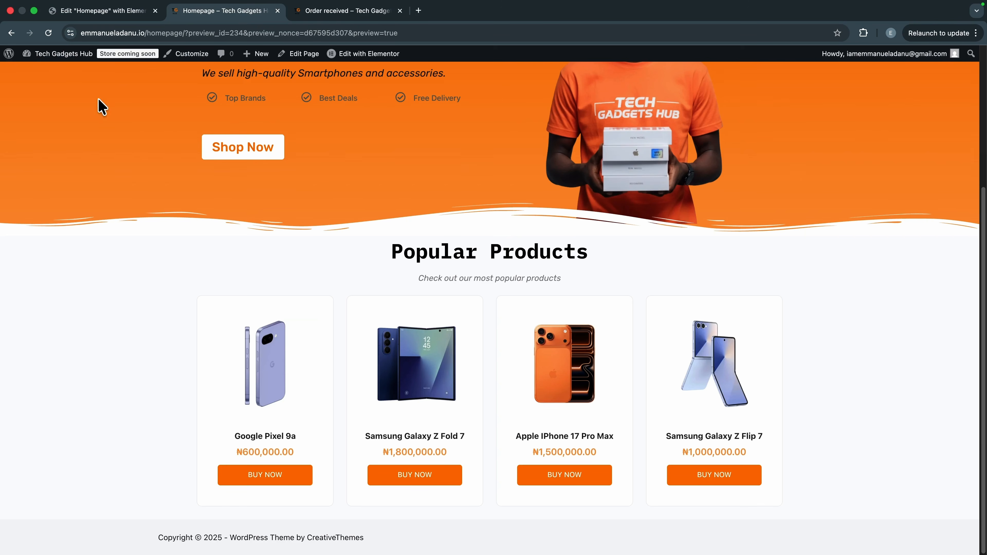
pyautogui.click(48, 33)
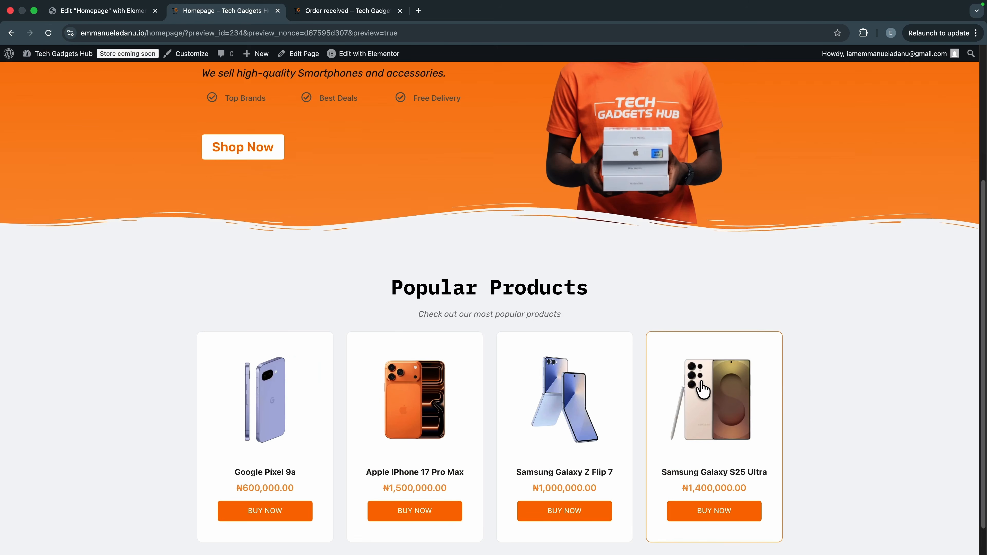
pyautogui.scroll(-2, 699, 366)
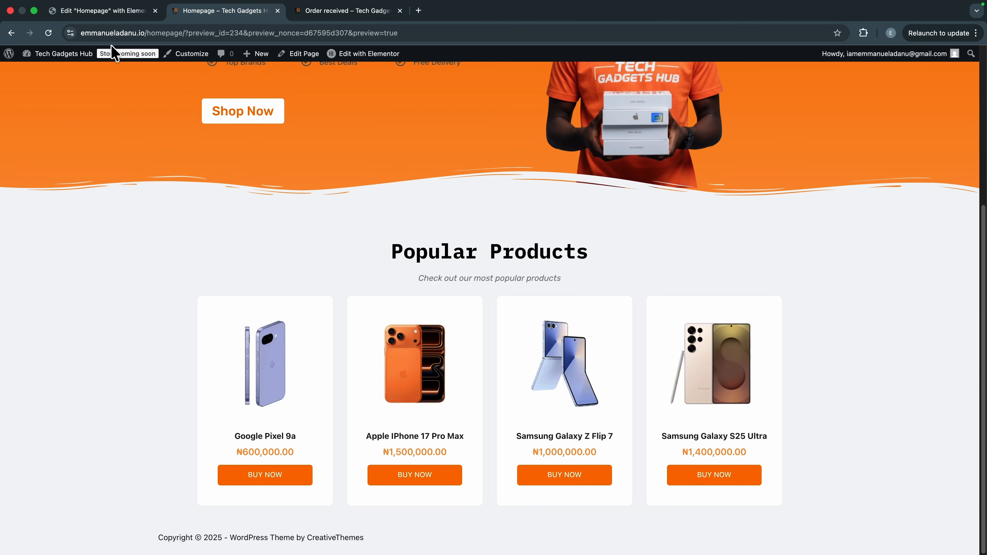
# Step: Return to the Elementor editor and duplicate the whole Popular Products container
pyautogui.click(106, 16)
pyautogui.scroll(-3, 570, 268)
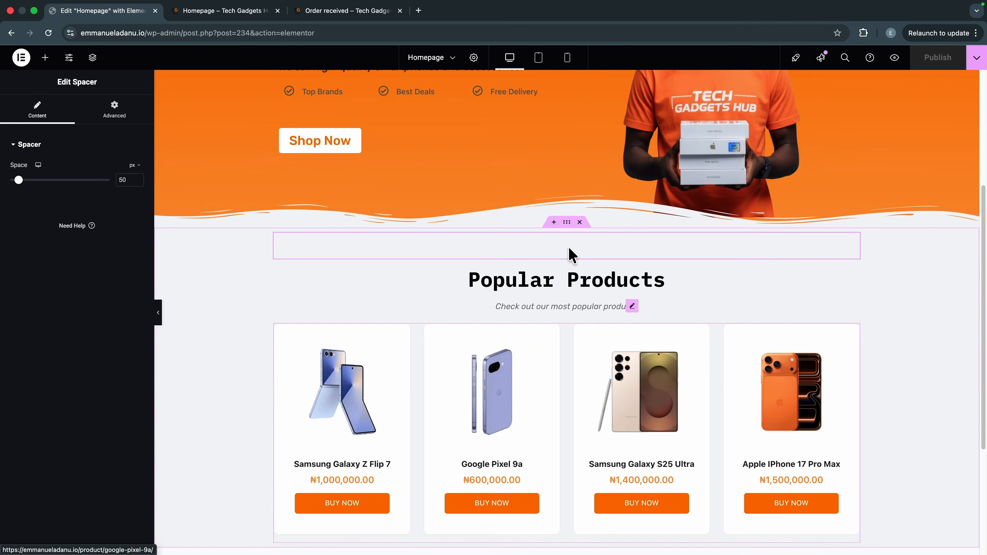
pyautogui.click(567, 223)
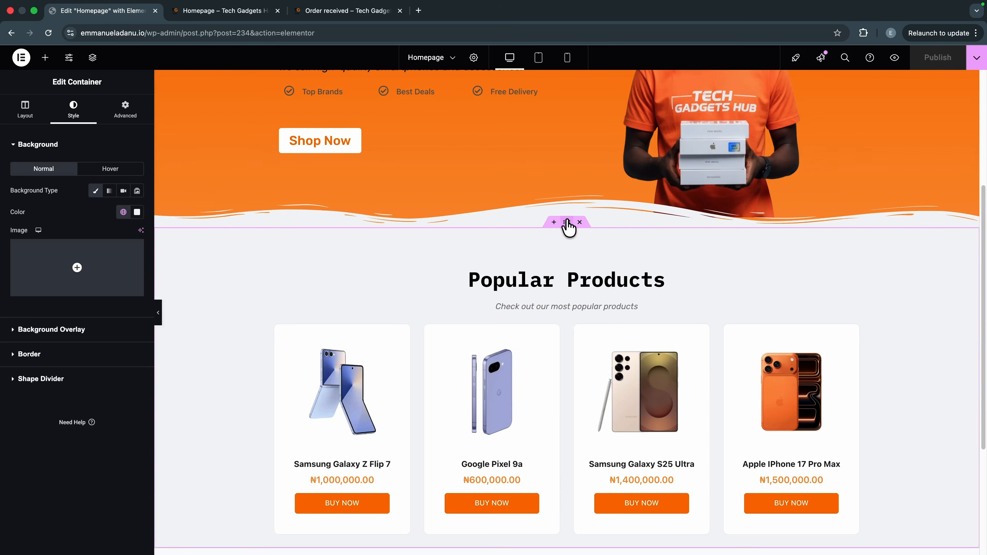
pyautogui.rightClick(567, 222)
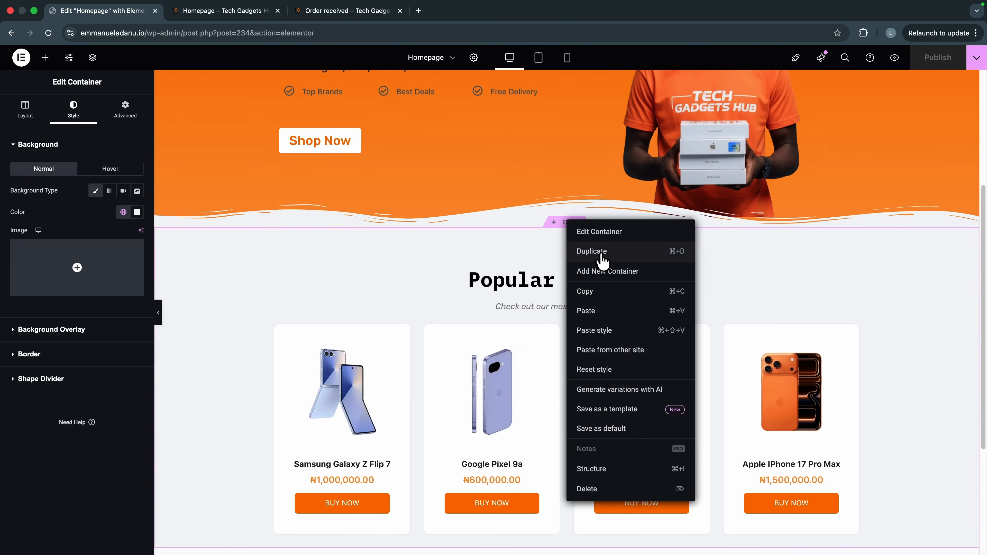
pyautogui.click(618, 256)
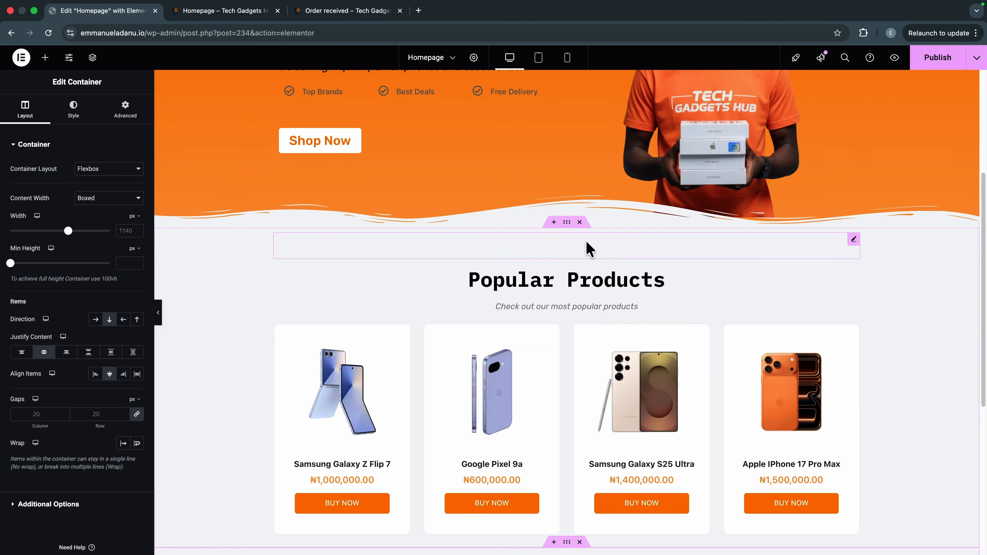
pyautogui.rightClick(566, 224)
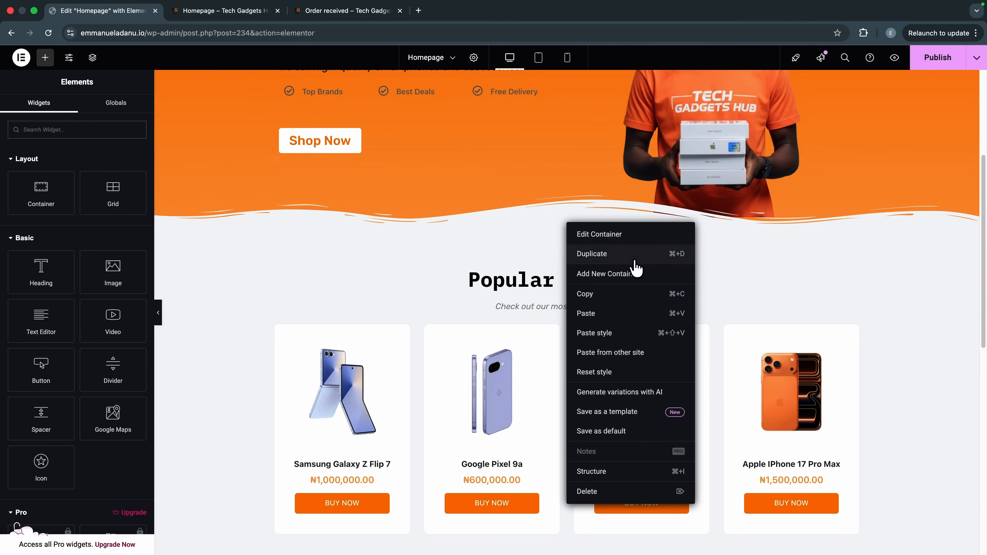
pyautogui.scroll(-5, 896, 370)
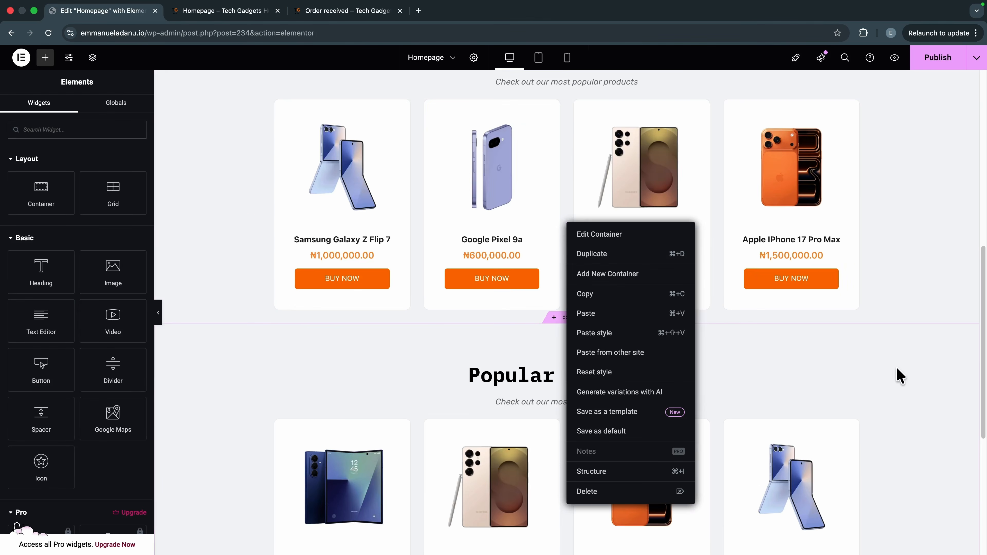
pyautogui.click(895, 370)
# Step: Change the duplicated section's heading title to "New Arrivals"
pyautogui.scroll(-5, 579, 370)
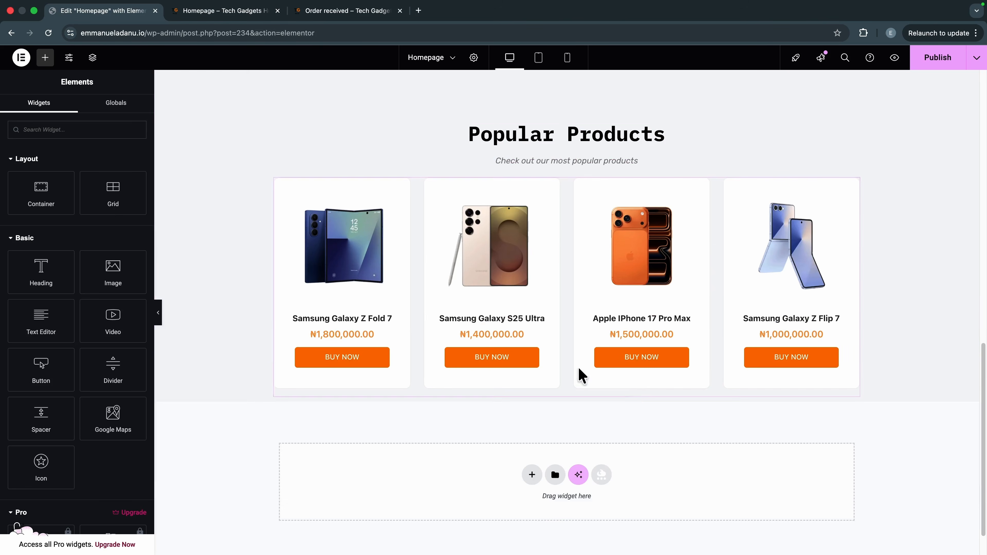
pyautogui.doubleClick(513, 134)
pyautogui.doubleClick(37, 182)
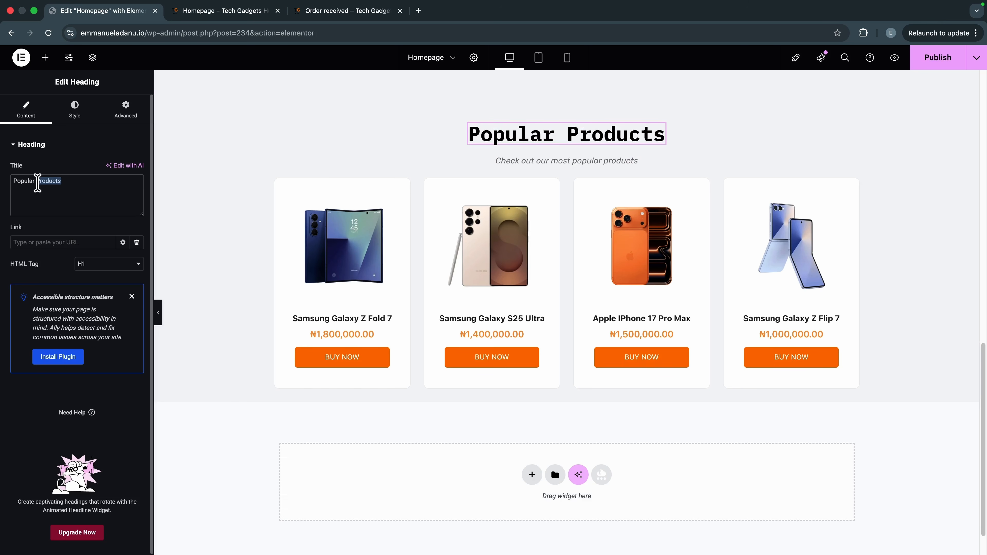
pyautogui.press('BackSpace')
pyautogui.write('New')
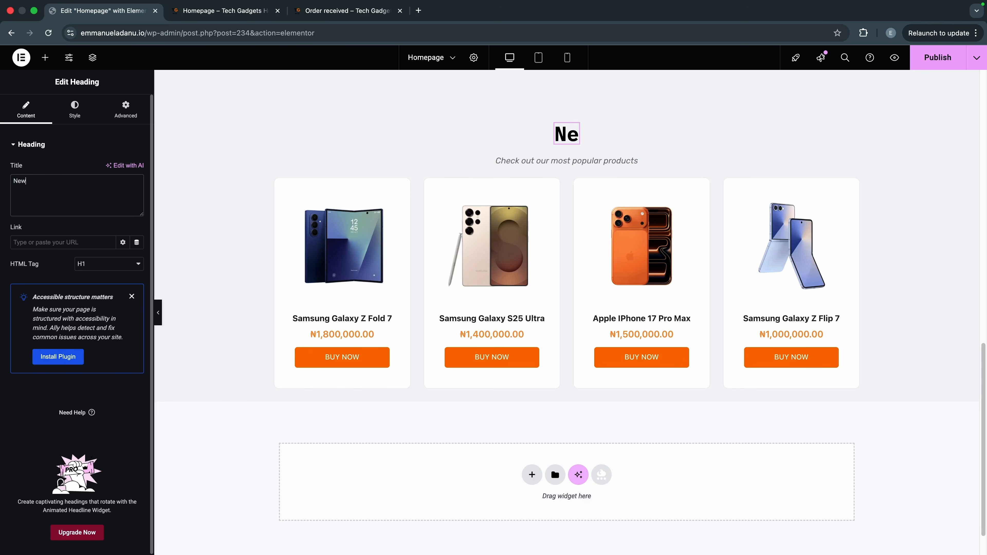
pyautogui.write(' Arrivals')
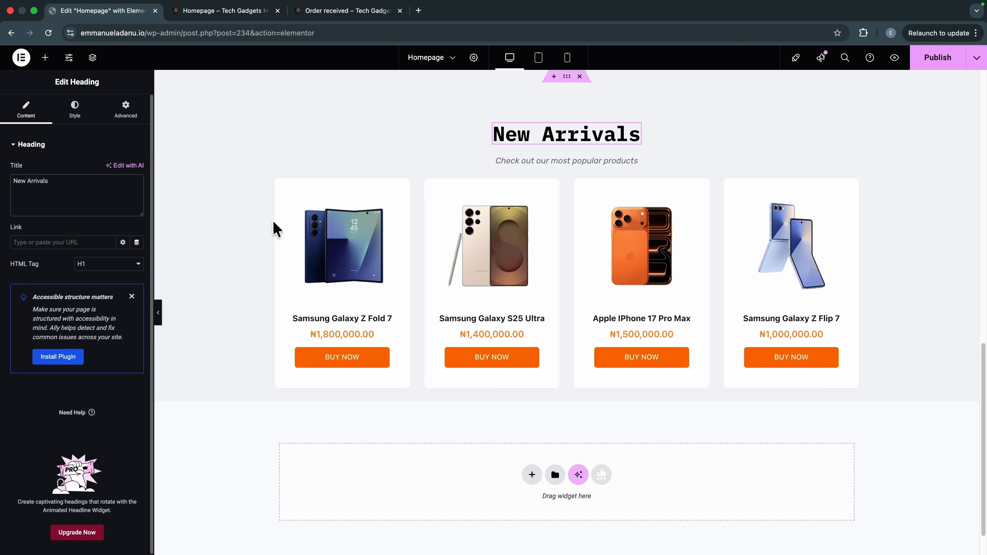
# Step: Change the text under the New Arrivals heading to "Check out latest products"
pyautogui.click(540, 161)
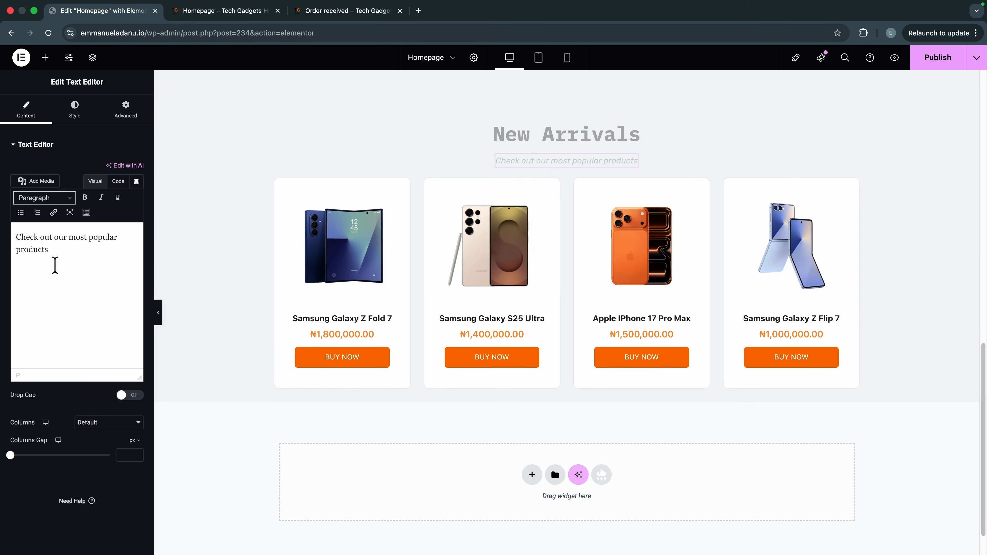
pyautogui.moveTo(60, 245); pyautogui.dragTo(111, 239)
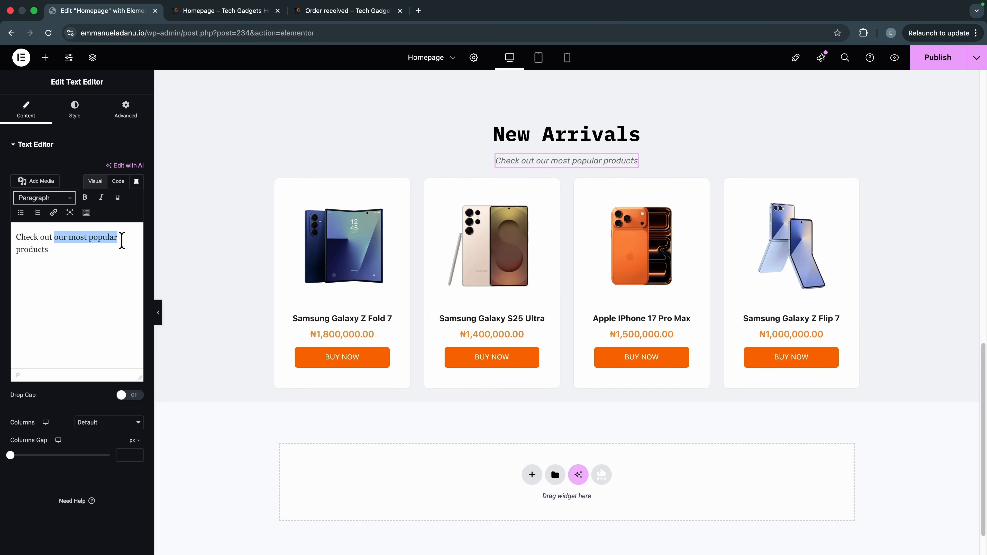
pyautogui.write('latest')
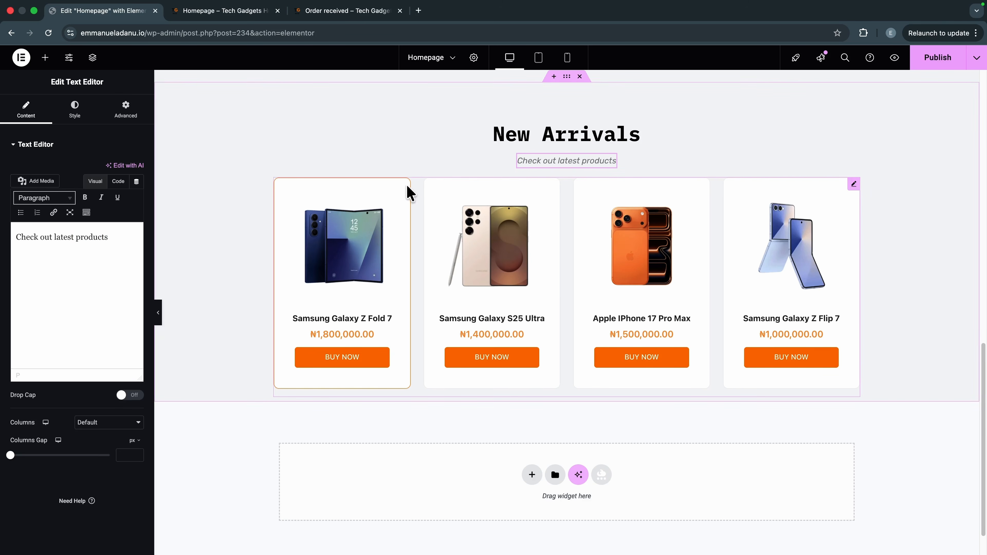
# Step: Set the New Arrivals product grid's query filter to Recent Products and publish the homepage
pyautogui.click(416, 194)
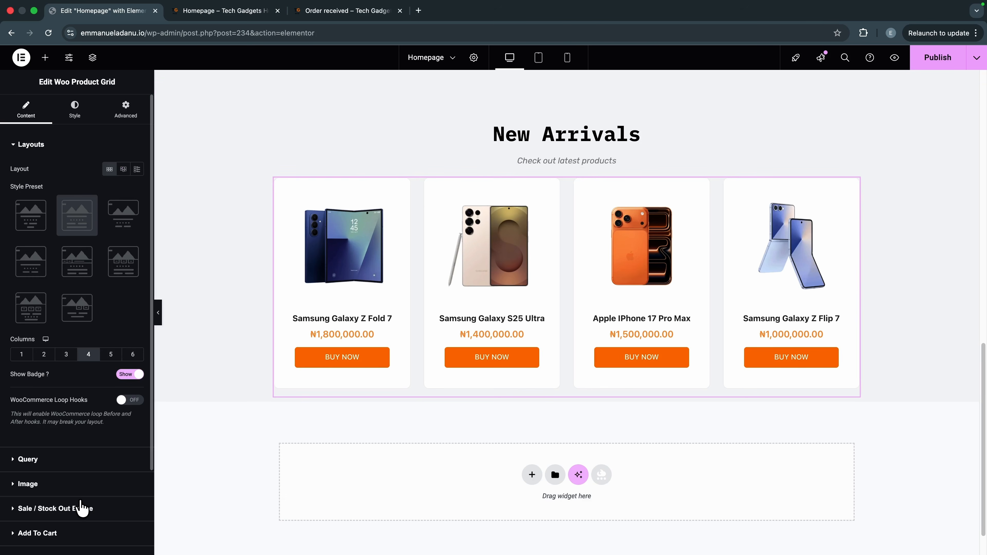
pyautogui.click(71, 467)
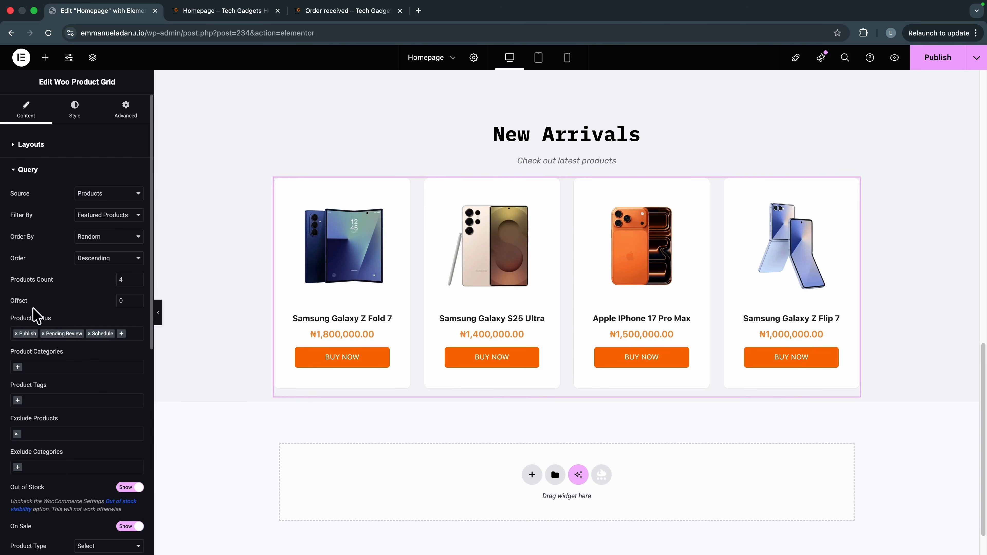
pyautogui.click(125, 220)
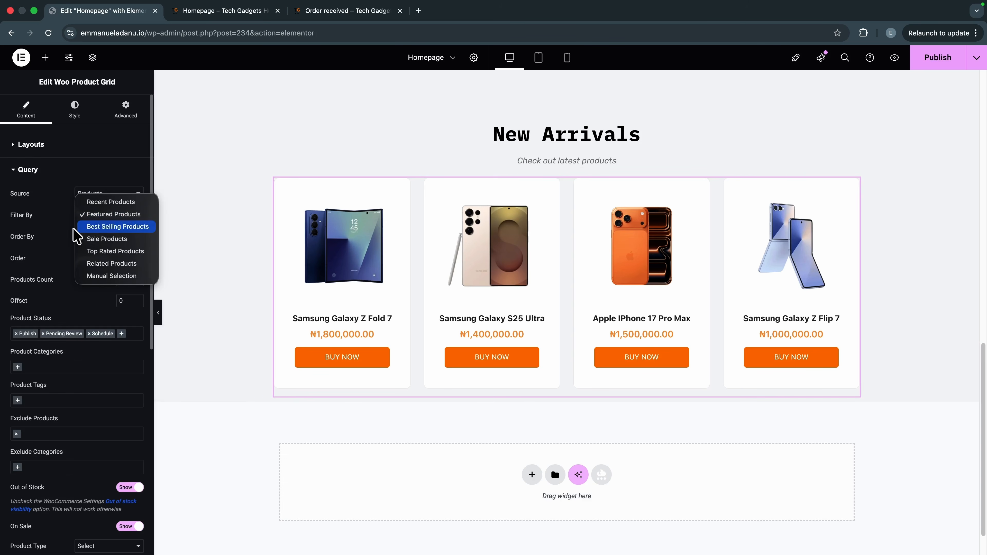
pyautogui.click(121, 203)
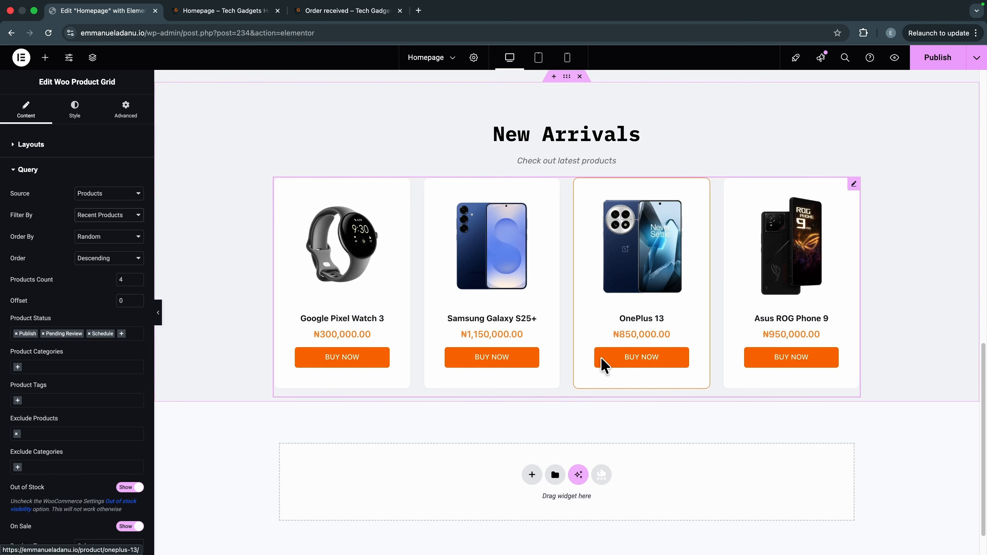
pyautogui.click(943, 62)
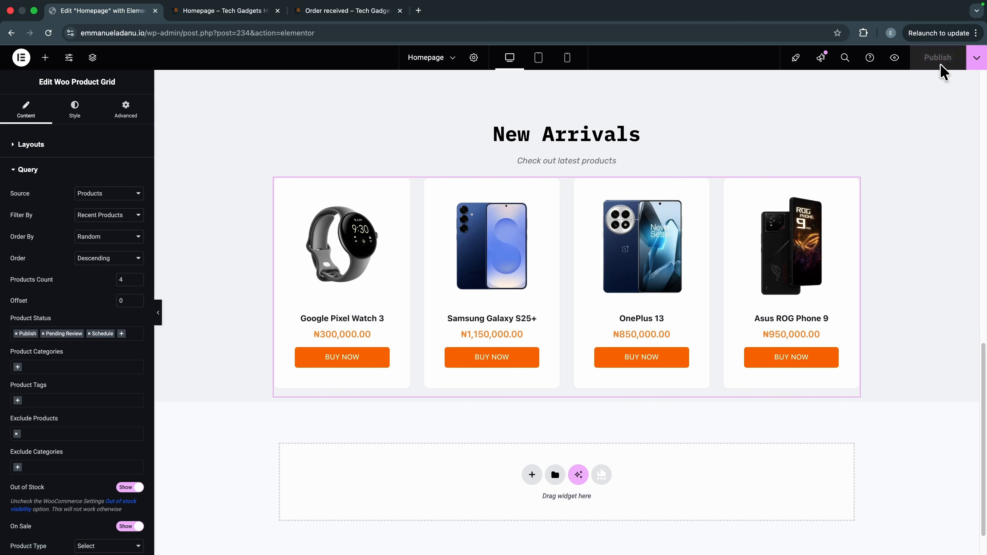
# Step: Set the New Arrivals container's background to the global Color 8 (#ffffff)
pyautogui.scroll(5, 427, 384)
pyautogui.scroll(3, 389, 387)
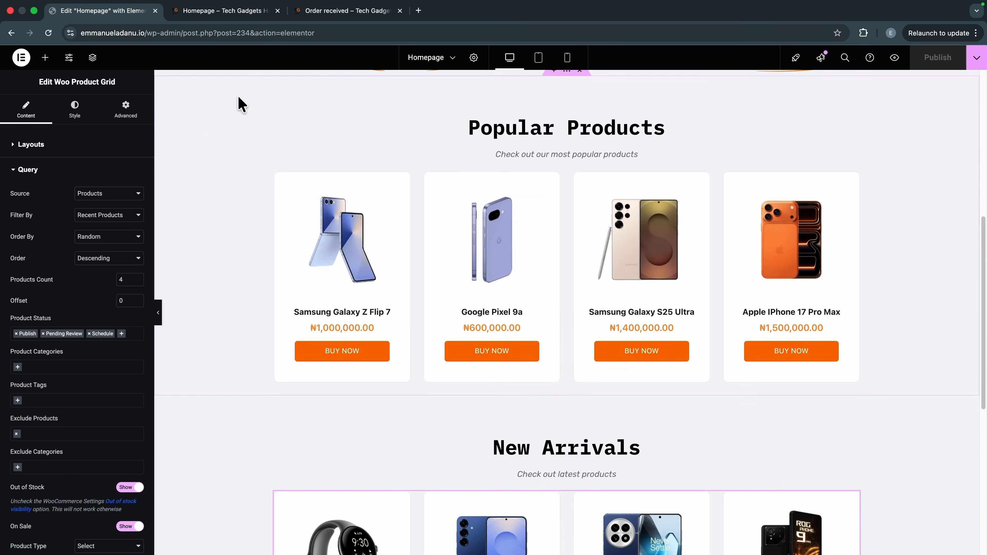
pyautogui.scroll(-3, 551, 345)
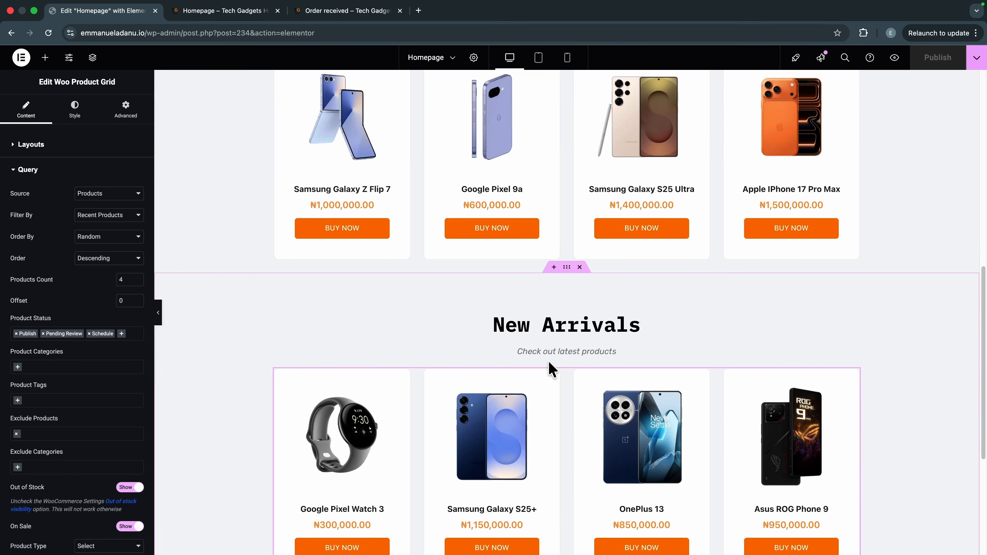
pyautogui.click(566, 272)
pyautogui.click(78, 110)
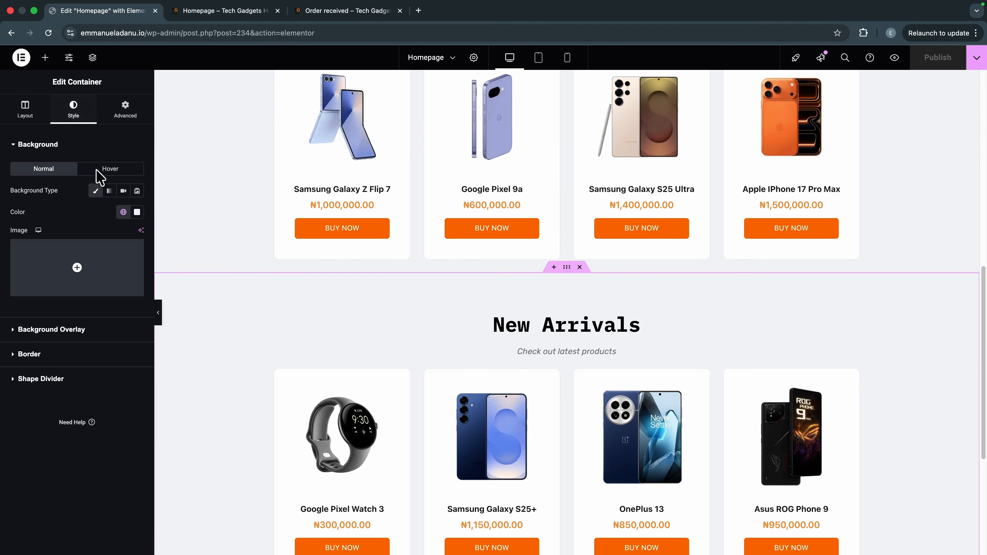
pyautogui.click(124, 212)
pyautogui.scroll(-2, 87, 420)
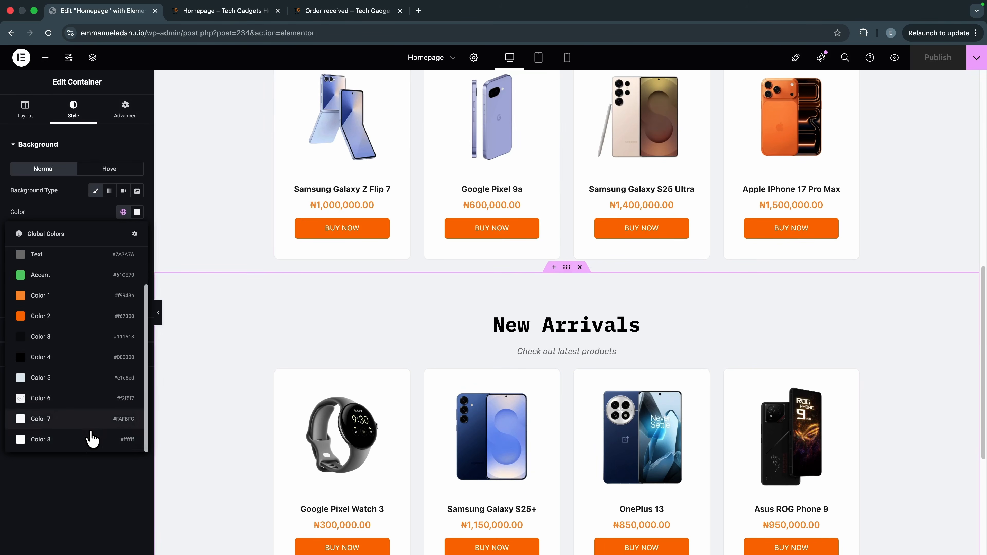
pyautogui.click(92, 439)
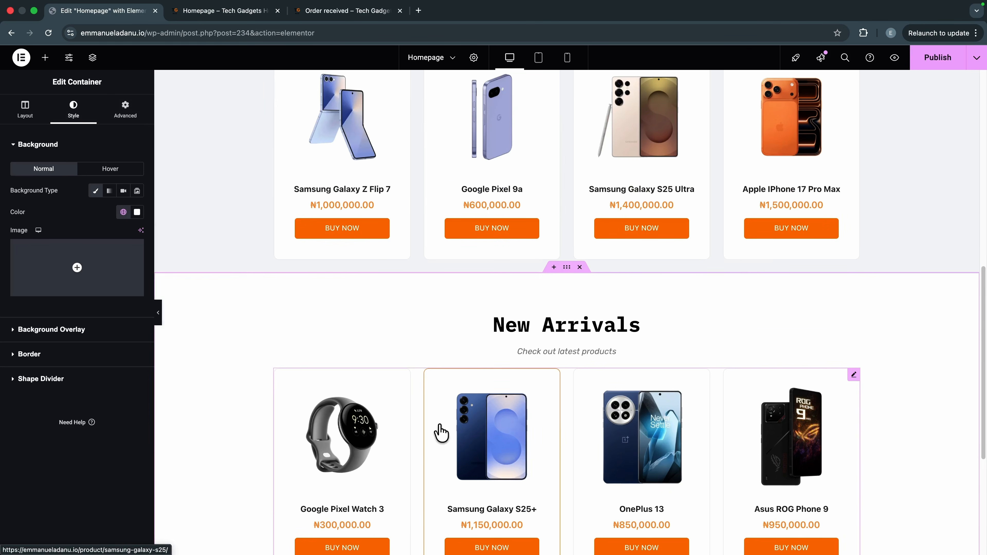
# Step: Add a Button widget directly below the New Arrivals product grid
pyautogui.scroll(-2, 441, 433)
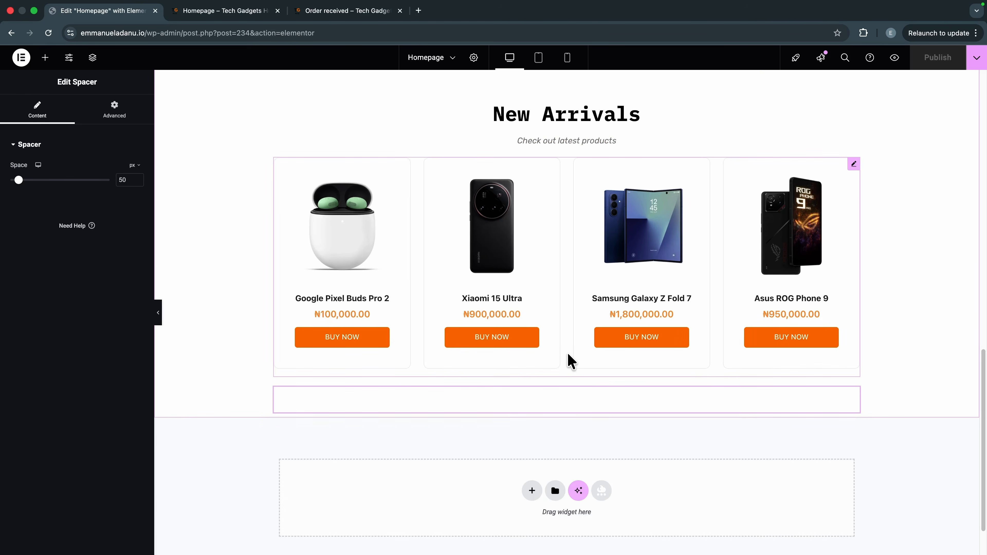
pyautogui.click(568, 354)
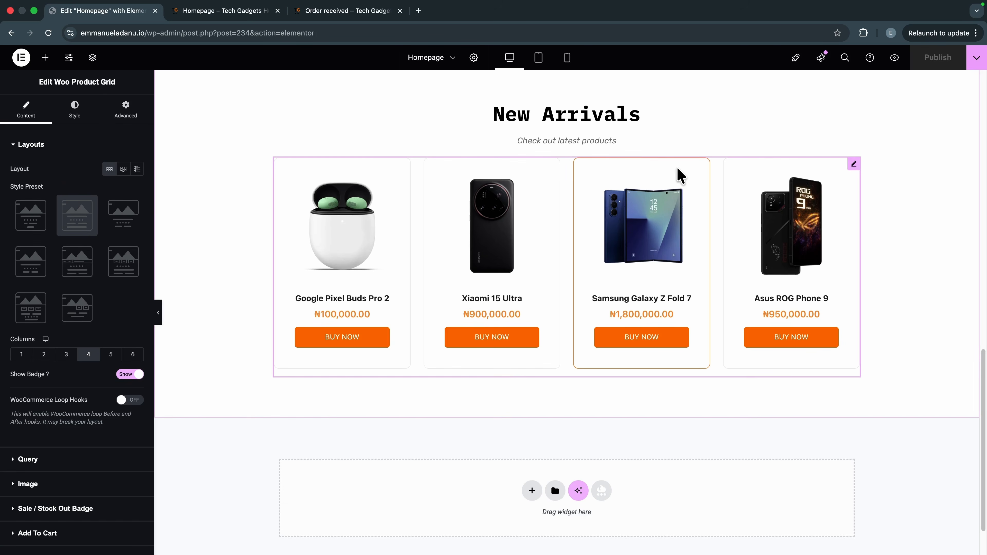
pyautogui.click(45, 58)
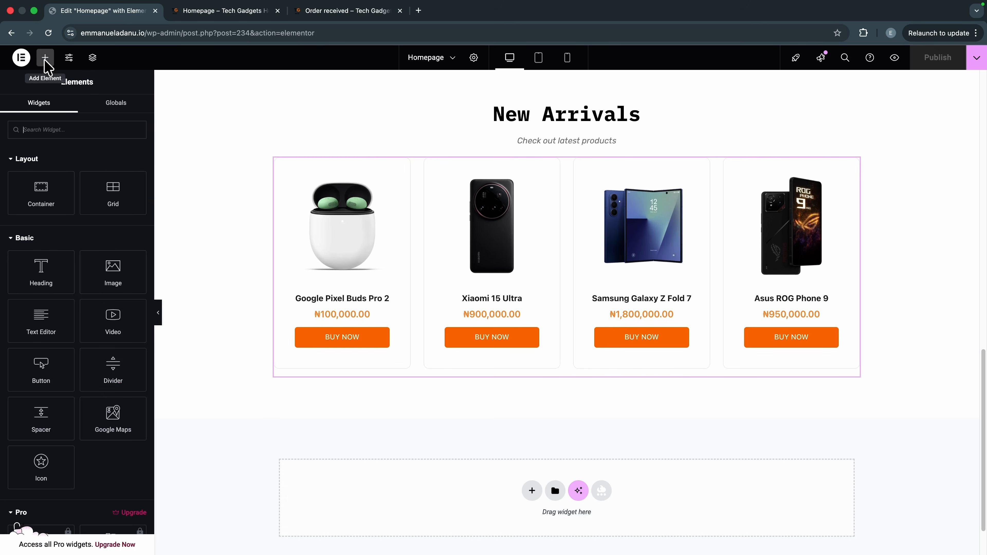
pyautogui.moveTo(65, 375); pyautogui.dragTo(550, 379)
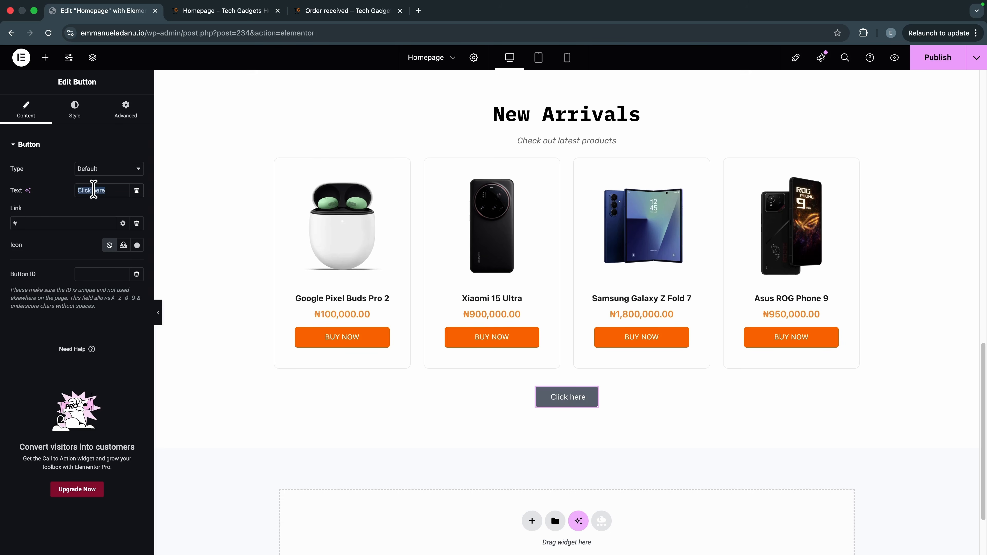
# Step: Set the new button's text to "See All Products" and its link to /shop/
pyautogui.write('See All')
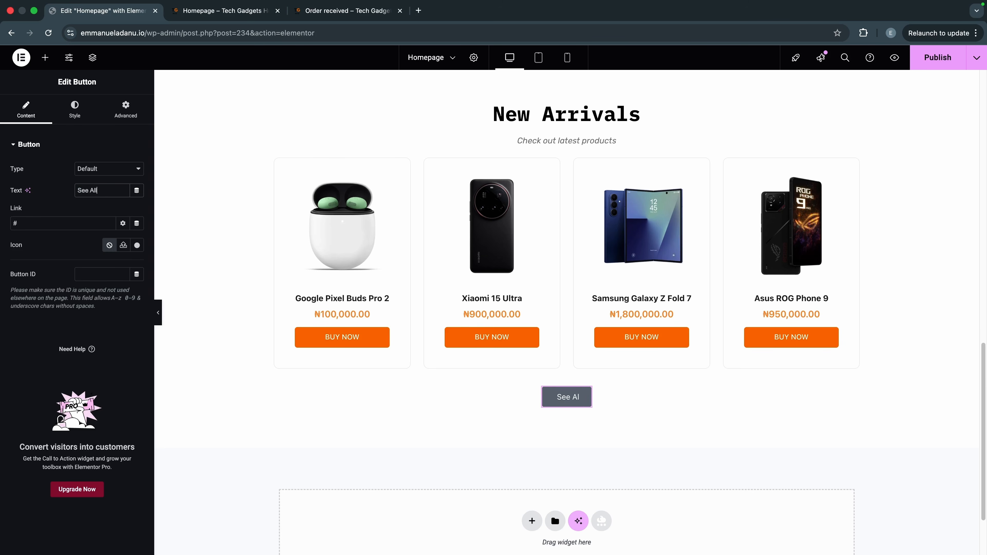
pyautogui.write(' Products')
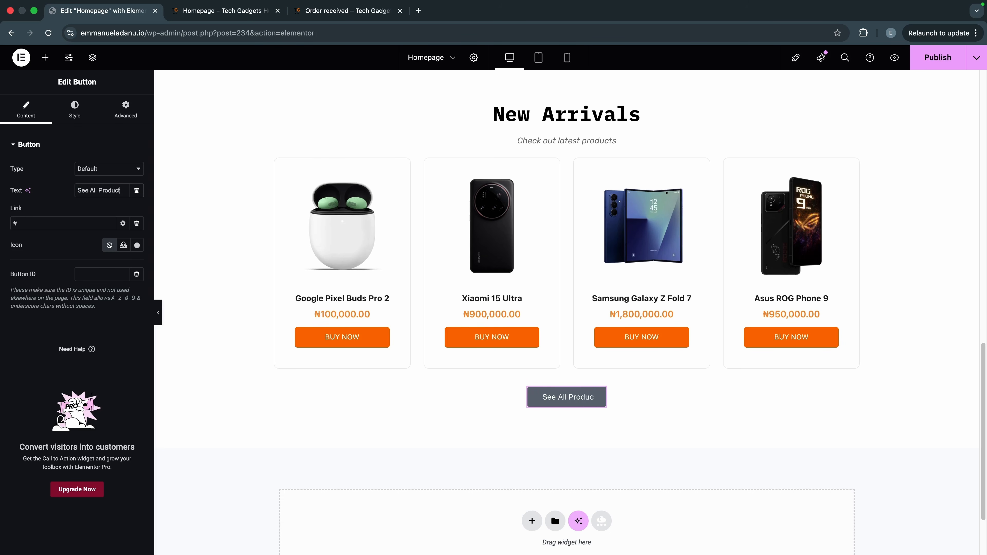
pyautogui.press('Tab')
pyautogui.press('BackSpace')
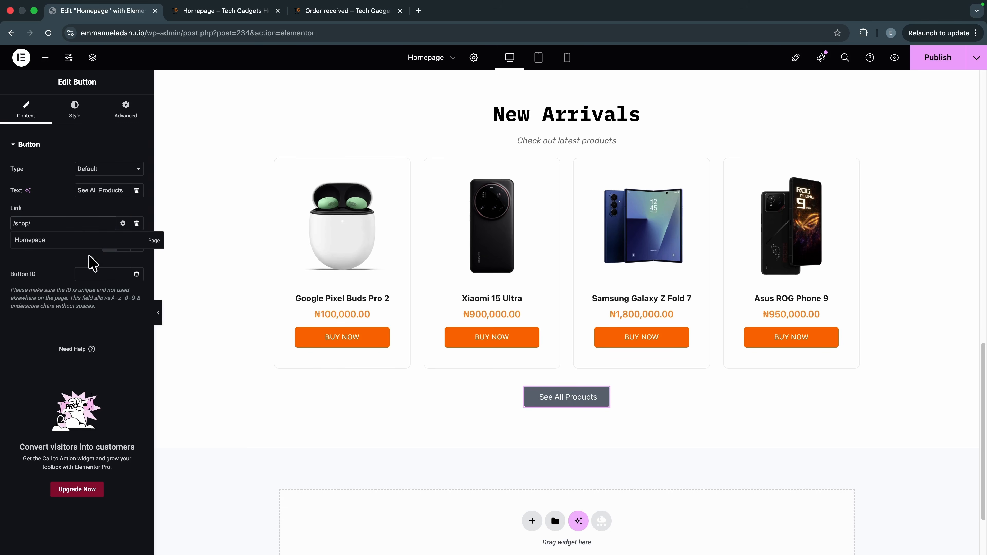
# Step: Style the See All Products button with global Color 2 background, 5 px border radius and 15 px padding on all sides
pyautogui.click(74, 113)
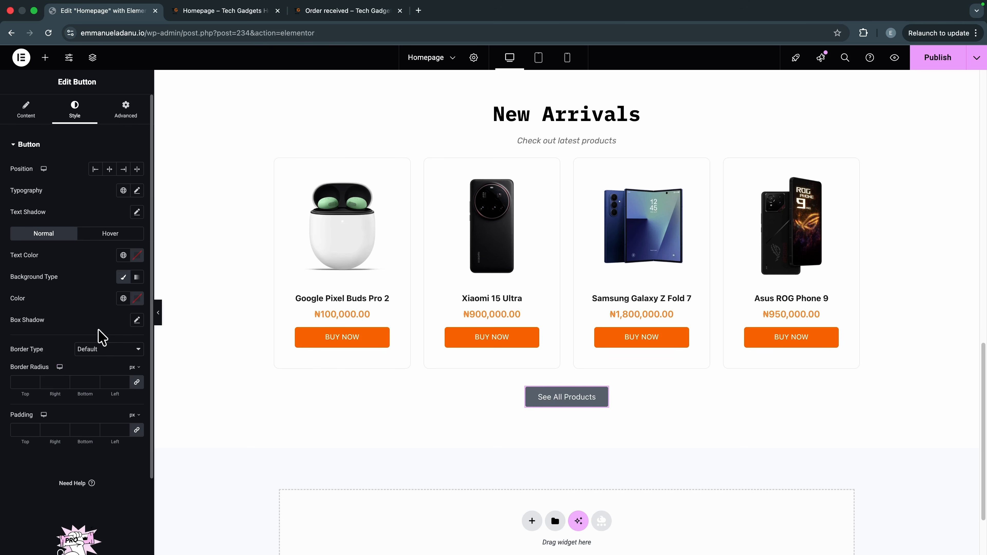
pyautogui.click(123, 298)
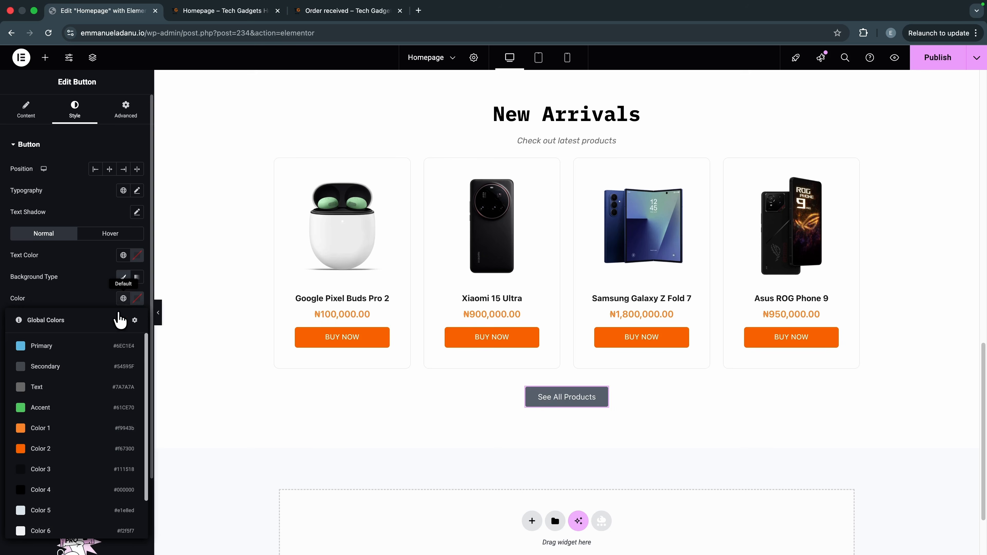
pyautogui.click(46, 454)
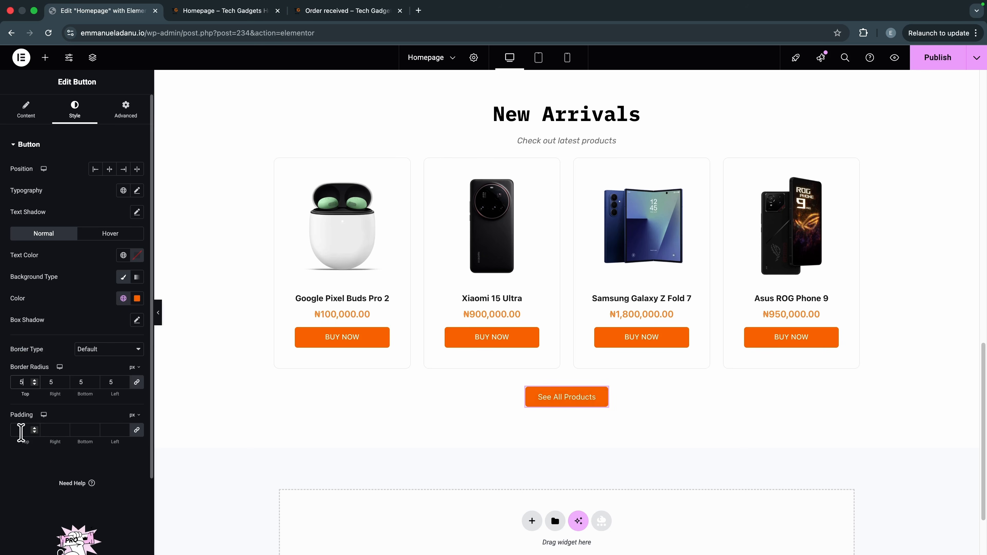
pyautogui.click(28, 436)
pyautogui.write('1')
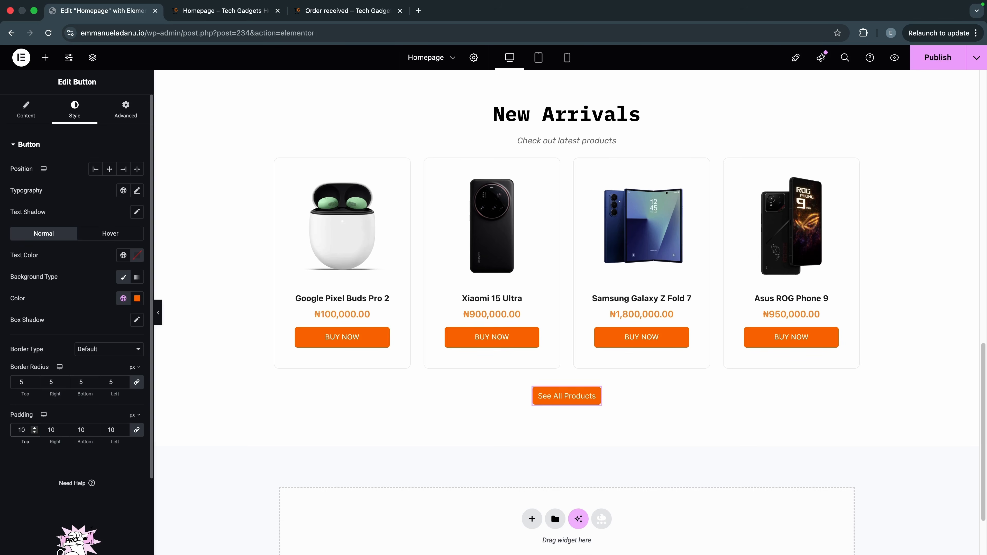
pyautogui.write('5')
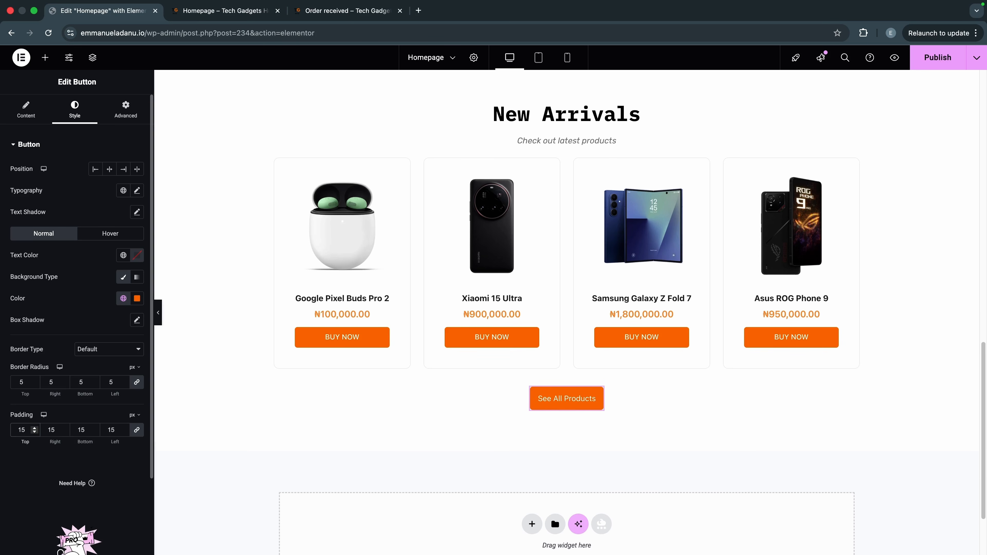
# Step: Set the See All Products button's typography to the Rubik font with weight 500 (Medium)
pyautogui.click(138, 191)
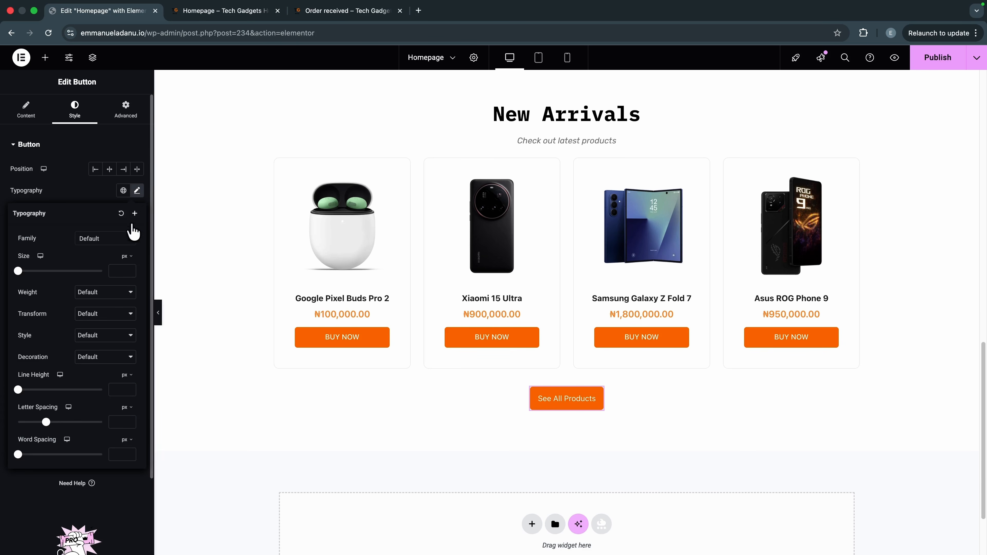
pyautogui.click(106, 243)
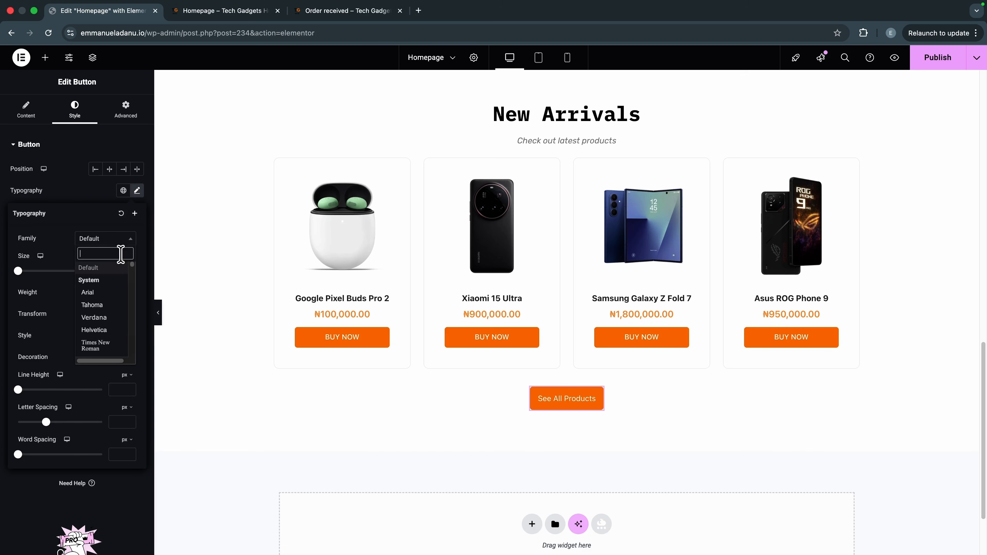
pyautogui.write('rubik')
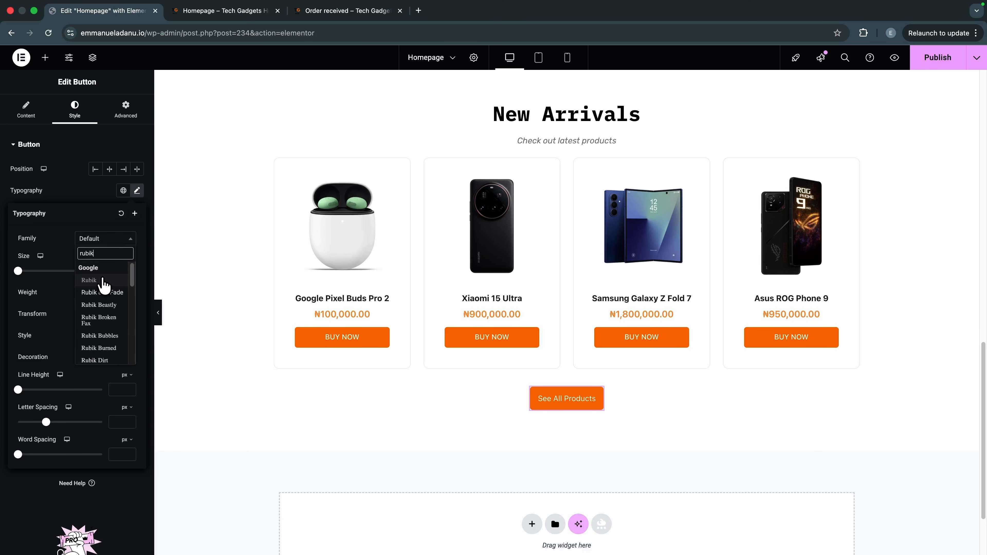
pyautogui.click(102, 280)
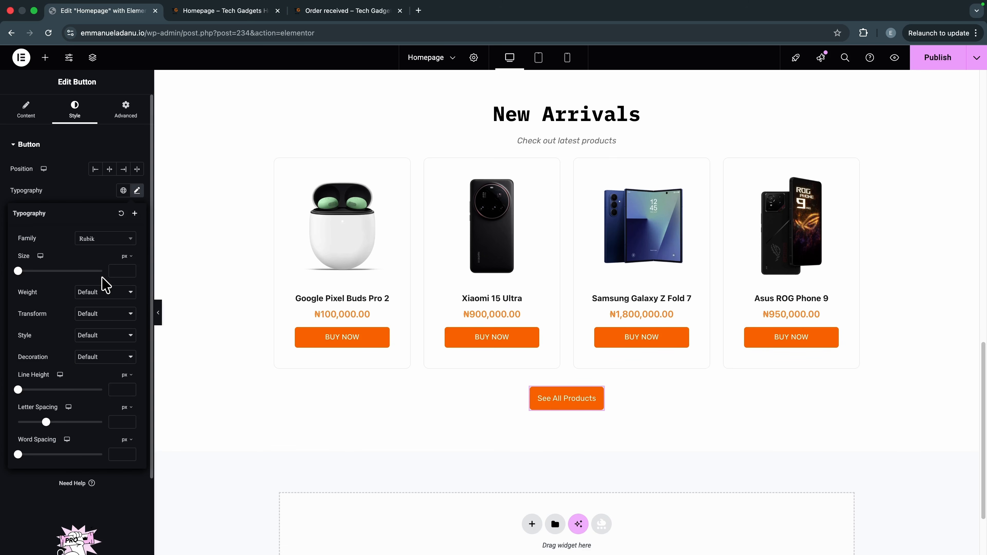
pyautogui.click(108, 297)
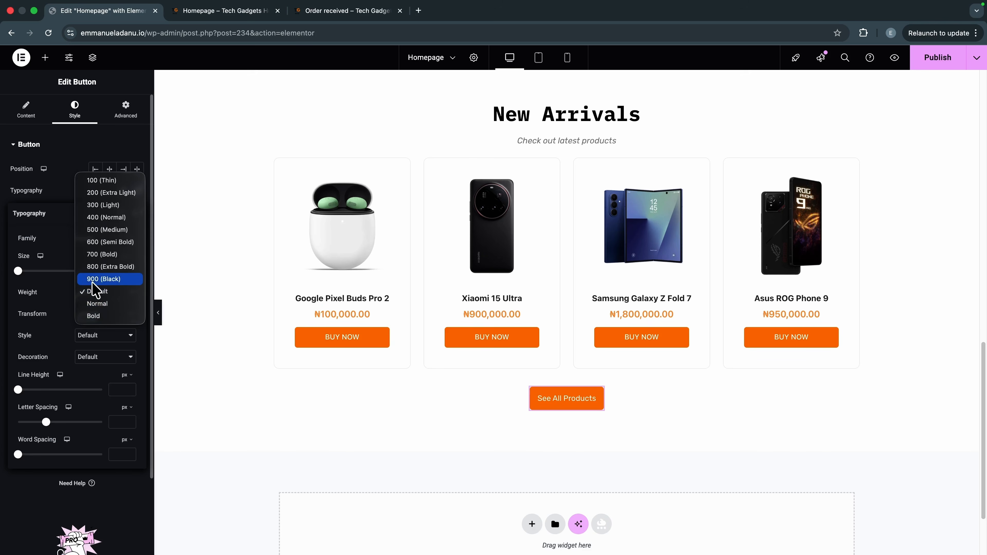
pyautogui.click(109, 230)
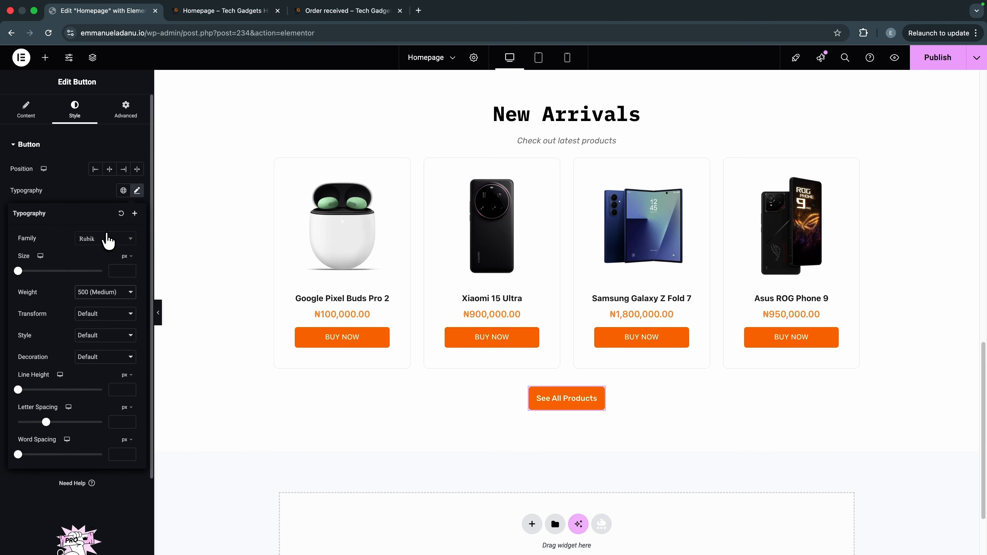
pyautogui.click(48, 490)
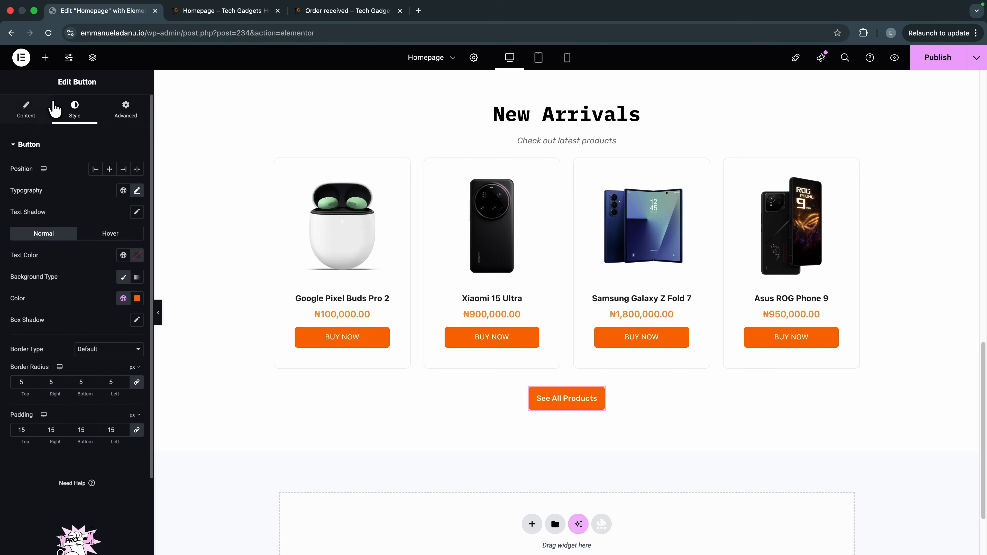
# Step: Insert a 25 px spacer between the New Arrivals product grid and the See All Products button, and publish the homepage
pyautogui.click(45, 57)
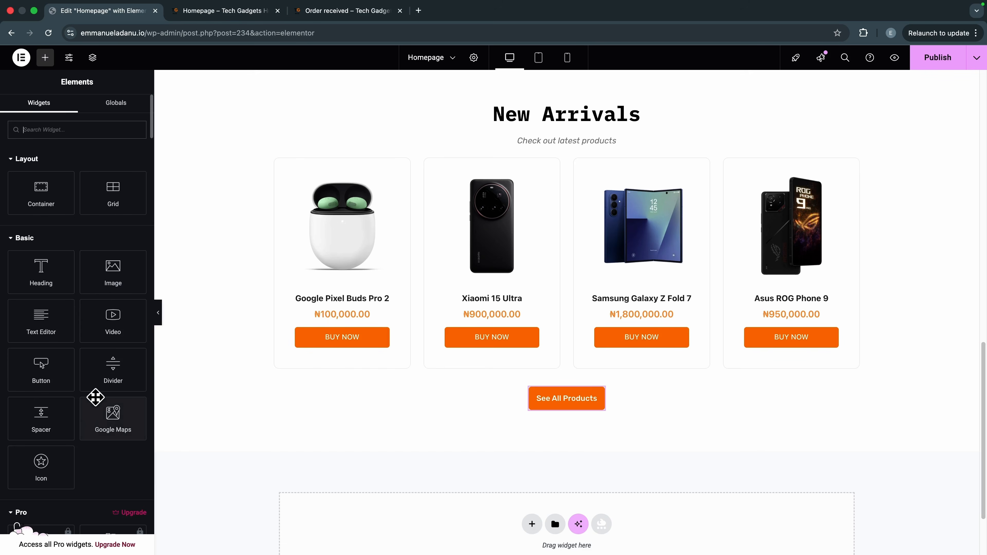
pyautogui.moveTo(35, 425); pyautogui.dragTo(579, 388)
pyautogui.moveTo(18, 180); pyautogui.dragTo(15, 180)
pyautogui.click(942, 58)
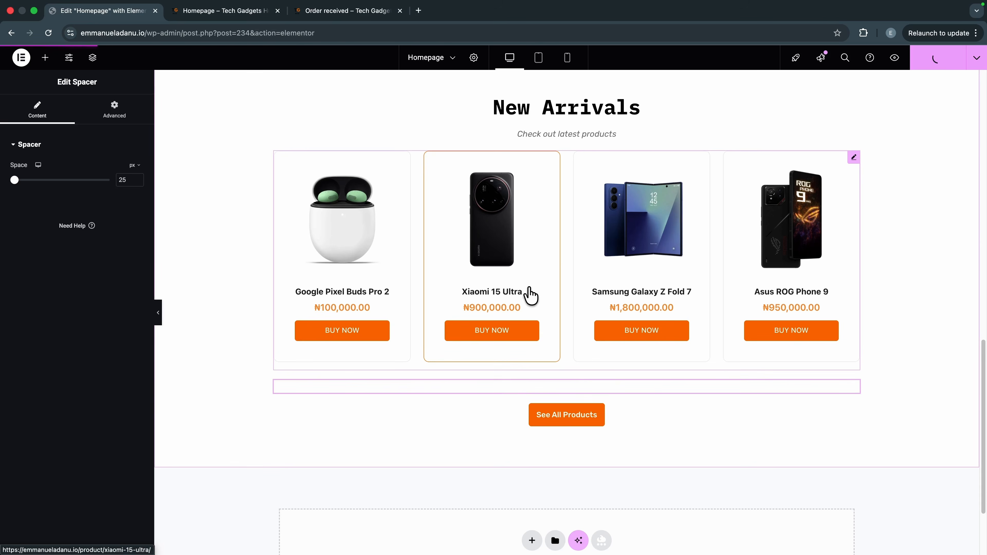
# Step: Duplicate the whole New Arrivals container
pyautogui.scroll(-3, 874, 372)
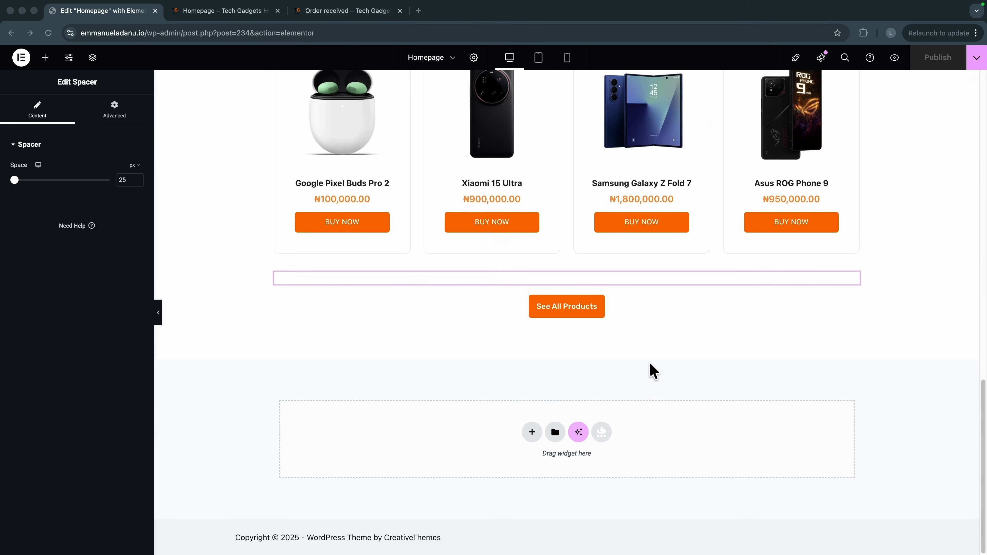
pyautogui.scroll(3, 653, 372)
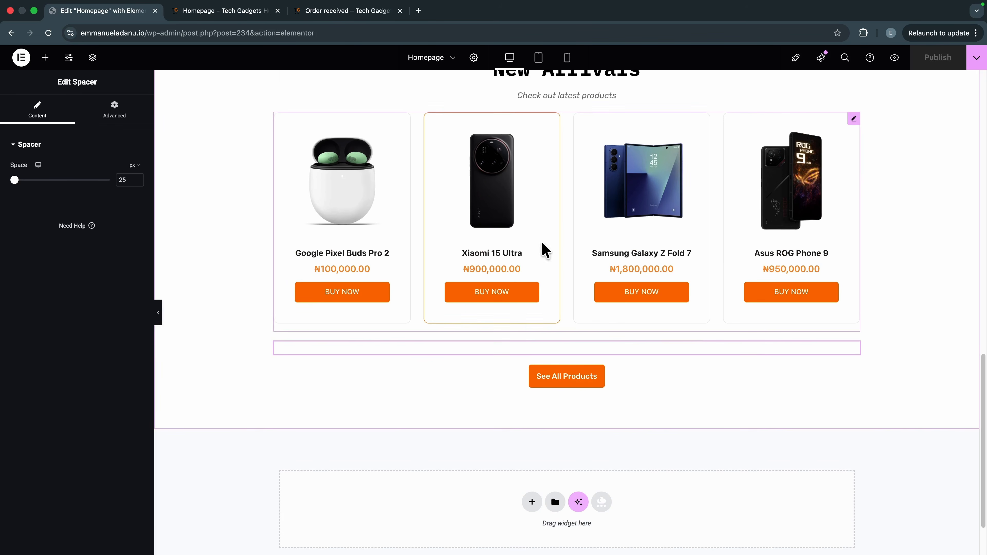
pyautogui.scroll(3, 661, 375)
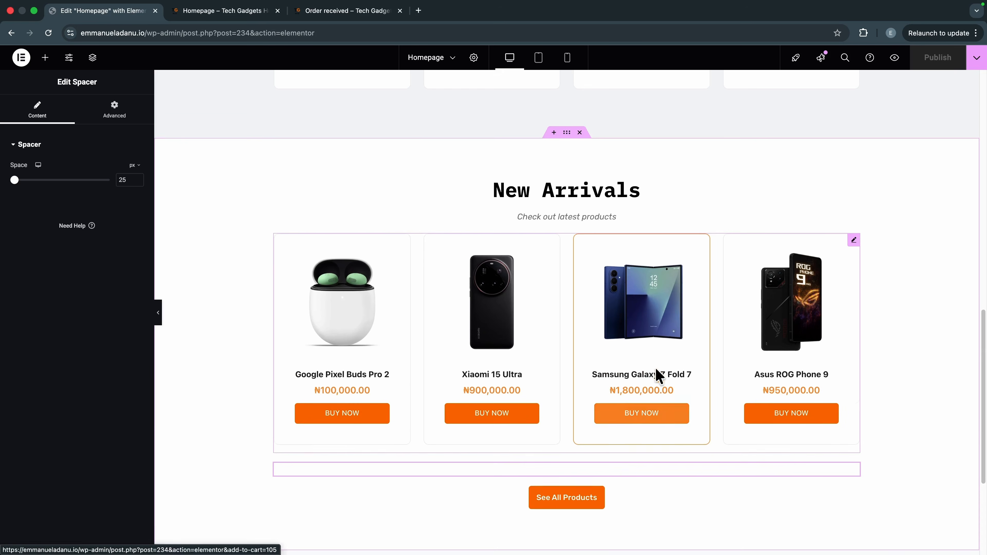
pyautogui.rightClick(566, 135)
pyautogui.click(608, 171)
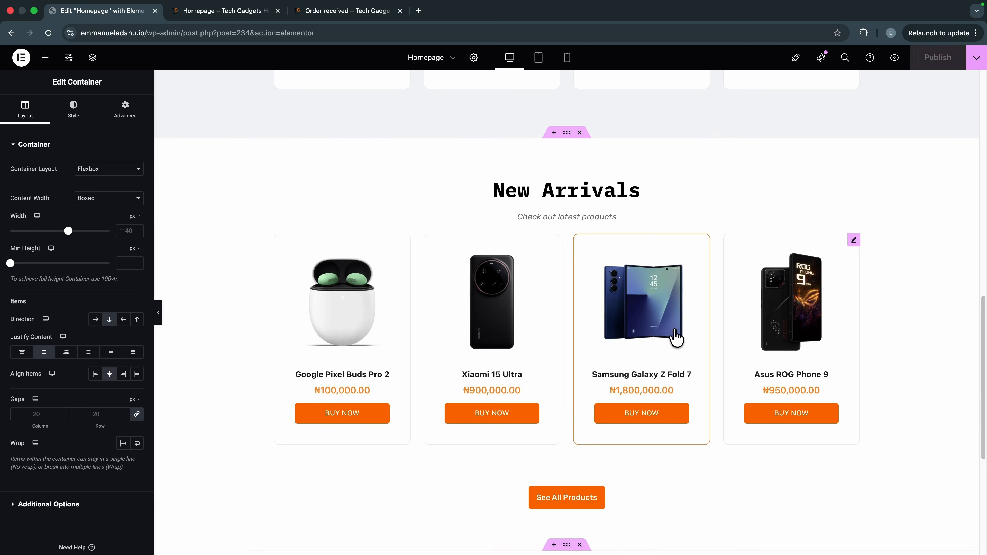
# Step: Change the duplicated section's heading title to "5 Star Reviews"
pyautogui.scroll(-8, 665, 346)
pyautogui.tripleClick(565, 226)
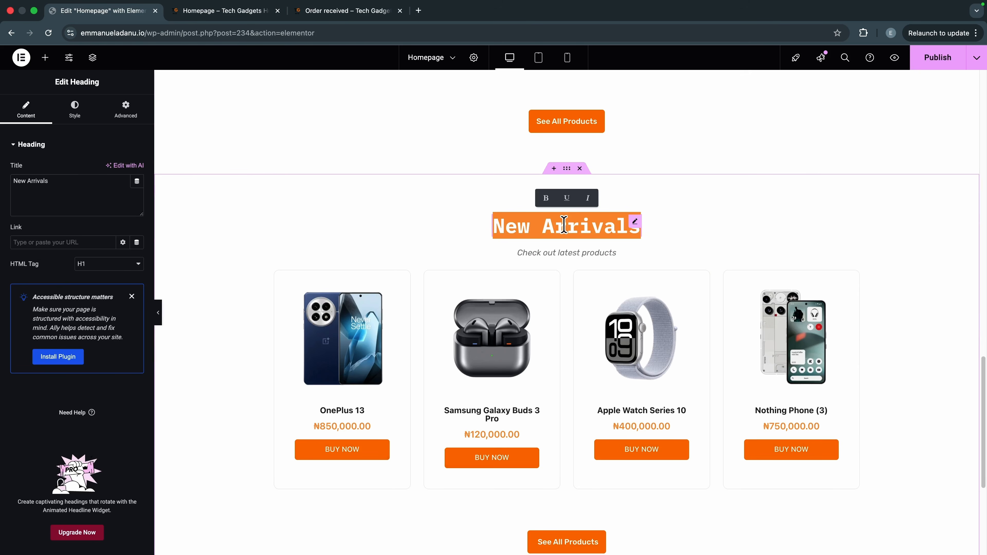
pyautogui.write('5 Star')
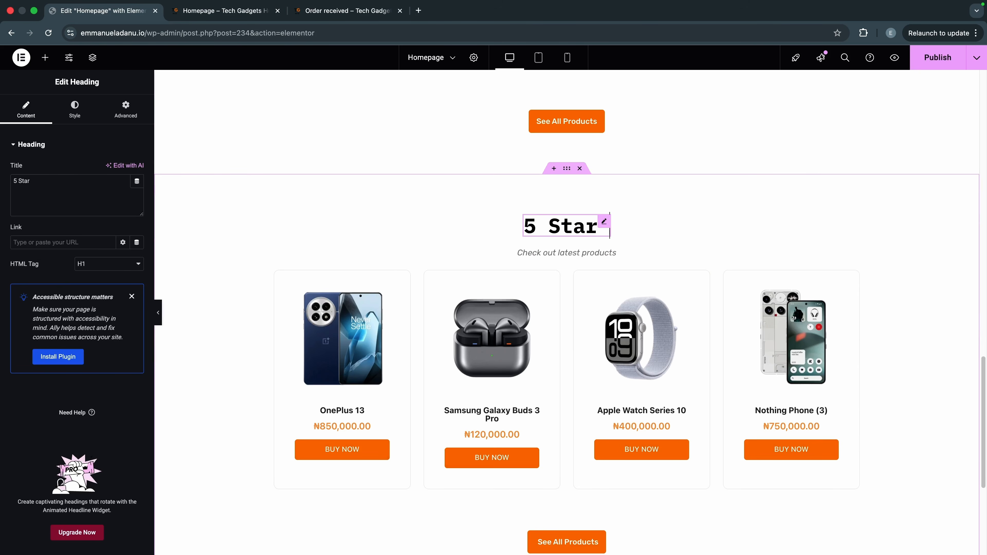
pyautogui.write(' Reviews')
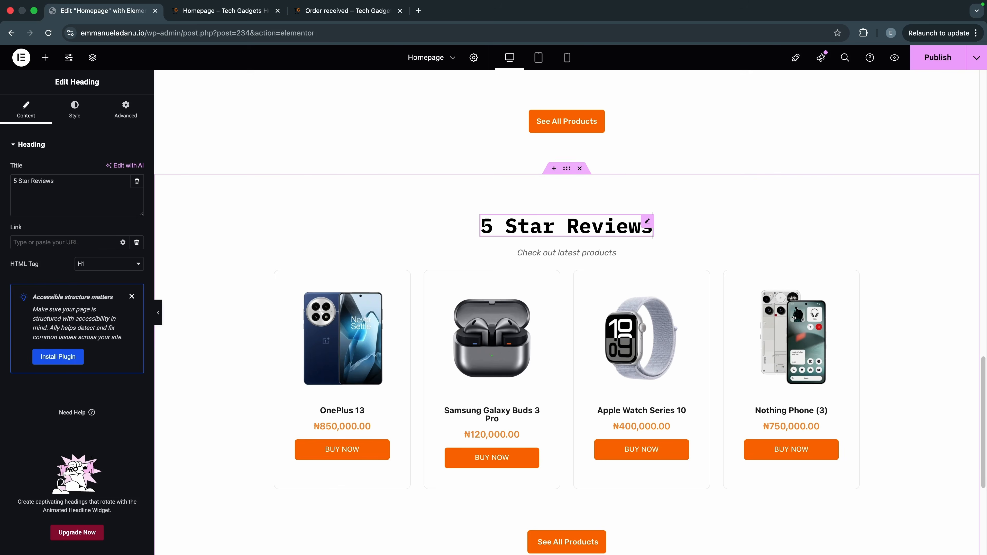
# Step: Change the text under the 5 Star Reviews heading to "Hear what our esteemed customers have to say about us"
pyautogui.click(574, 257)
pyautogui.tripleClick(24, 238)
pyautogui.write('hear ')
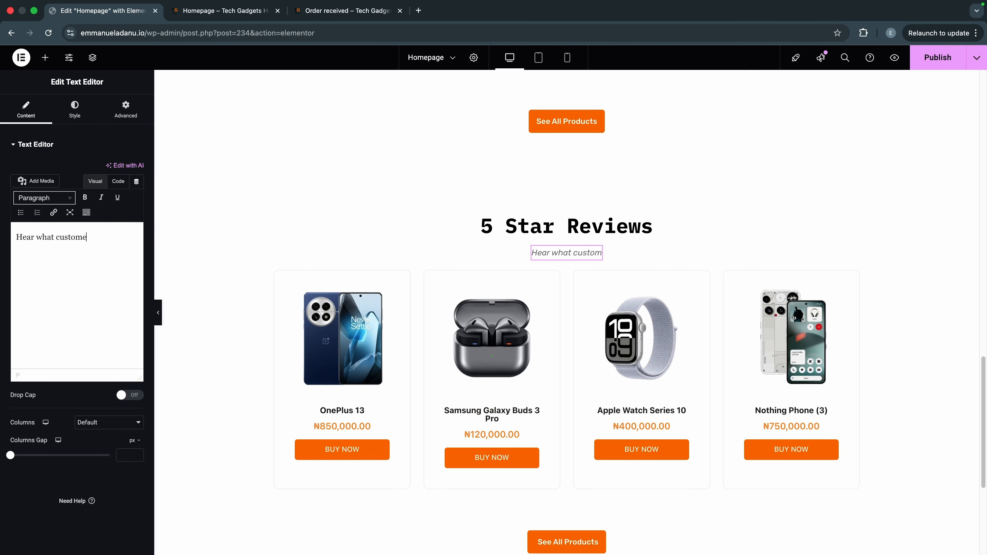
pyautogui.write('what customers have to say about us')
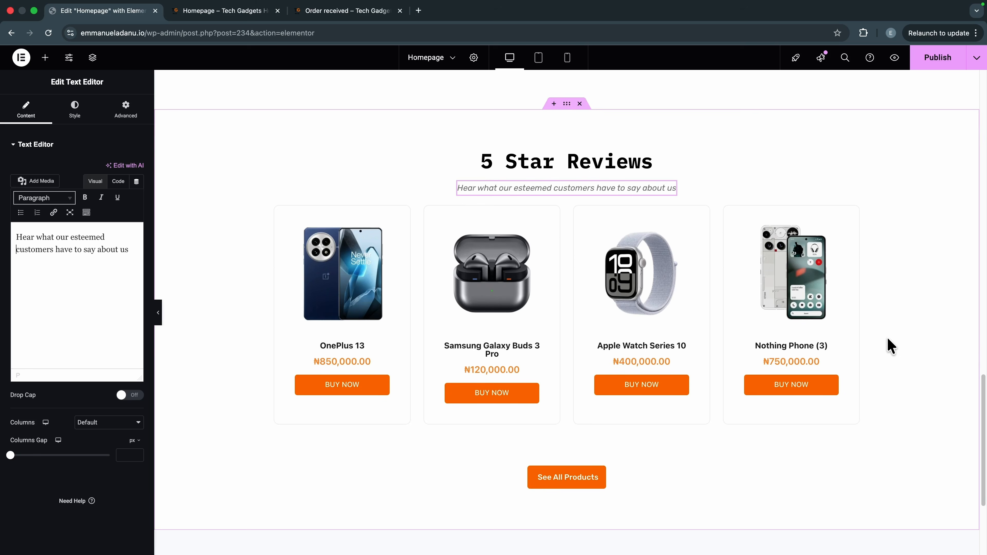
# Step: Delete the Woo Product Grid from the 5 Star Reviews section
pyautogui.scroll(-1, 535, 275)
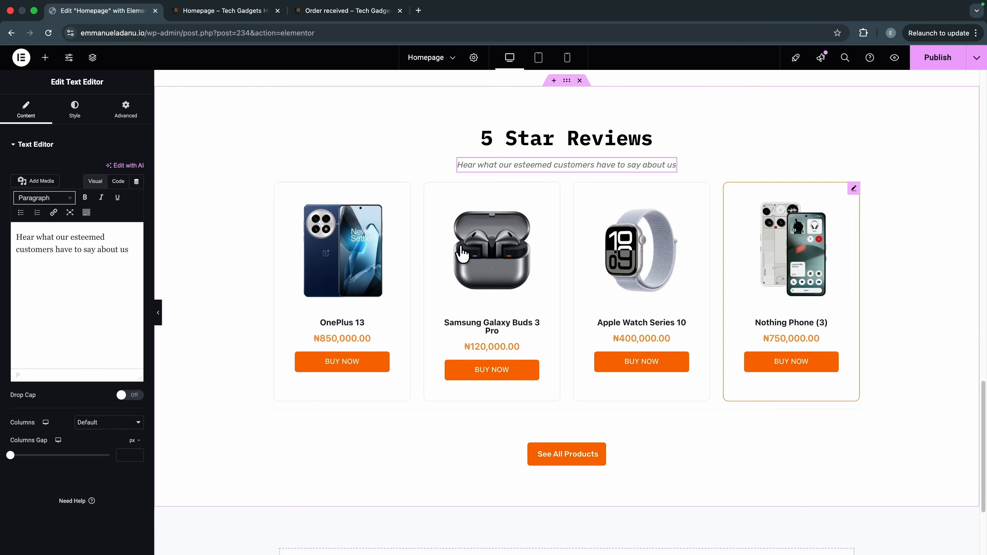
pyautogui.click(419, 195)
pyautogui.rightClick(418, 194)
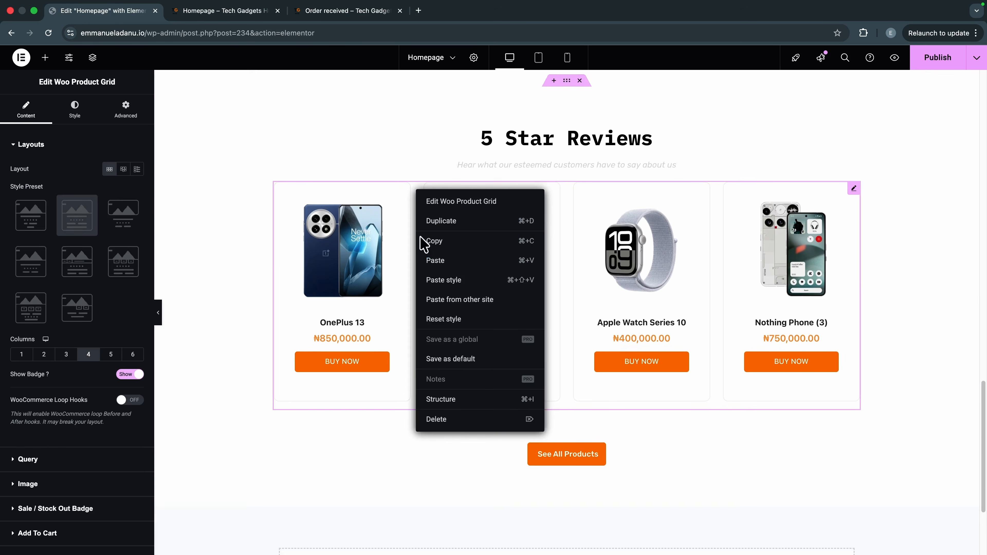
pyautogui.click(452, 422)
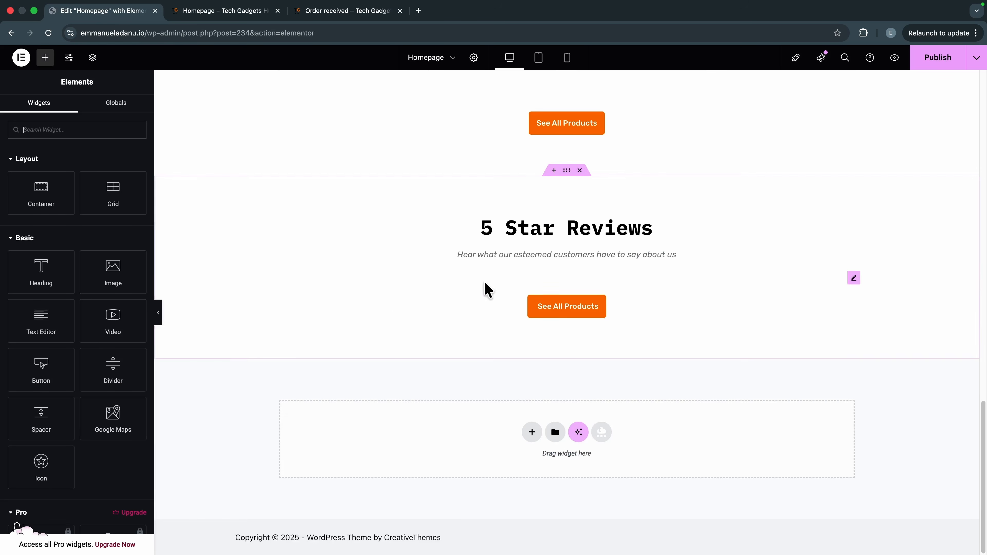
# Step: Insert a grid of three columns and two rows between the 5 Star Reviews intro text and the See All Products button
pyautogui.click(501, 279)
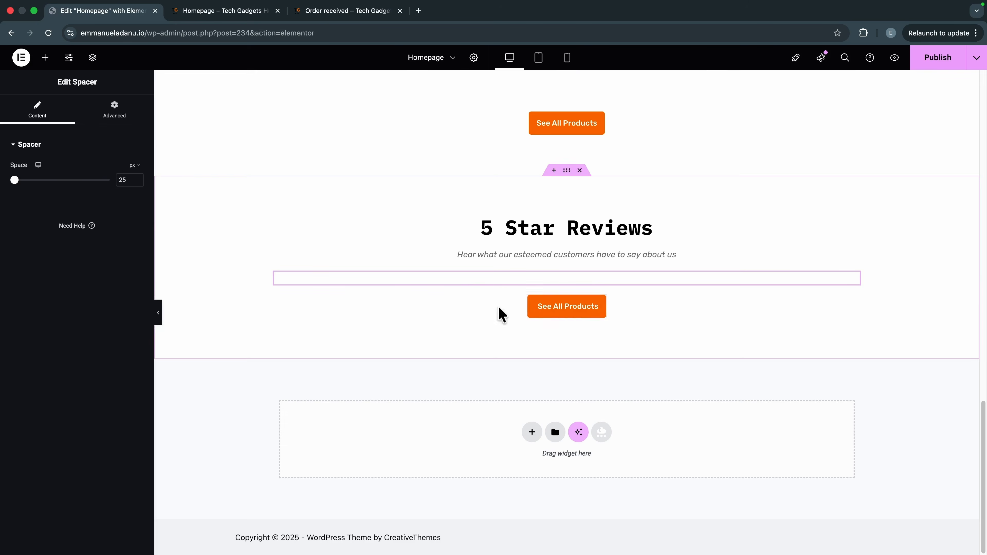
pyautogui.click(46, 58)
pyautogui.moveTo(113, 192); pyautogui.dragTo(557, 277)
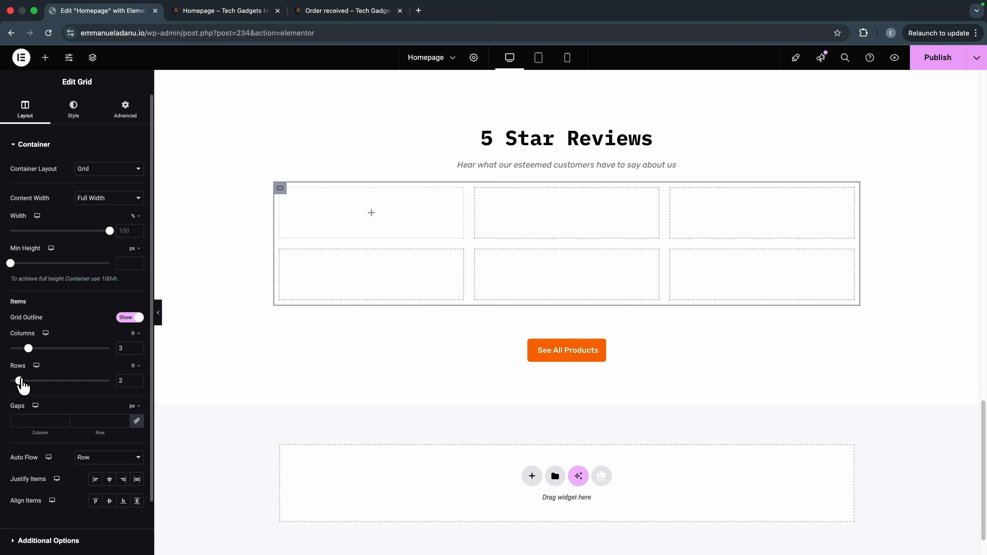
pyautogui.moveTo(19, 381)
pyautogui.mouseDown()
pyautogui.moveTo(46, 381)
pyautogui.moveTo(19, 380)
pyautogui.mouseUp()
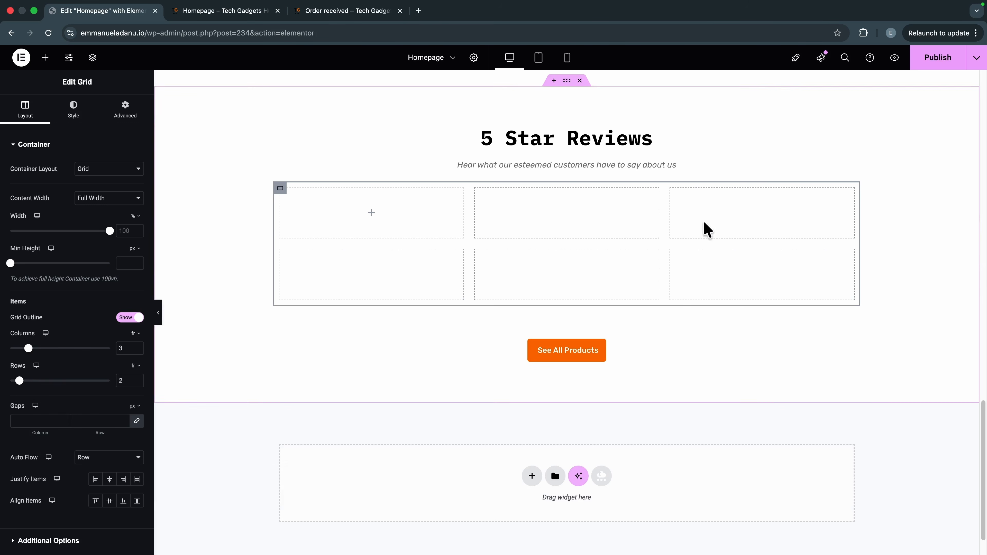
# Step: Find the Essential Addons Testimonial widget and place it in the first cell of the reviews grid
pyautogui.click(45, 59)
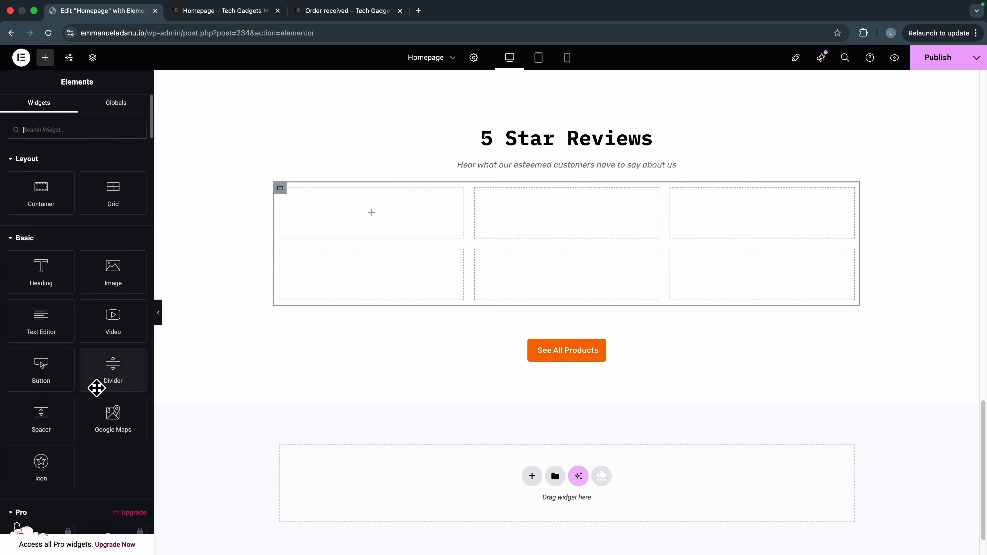
pyautogui.scroll(-1, 96, 392)
pyautogui.scroll(1, 96, 342)
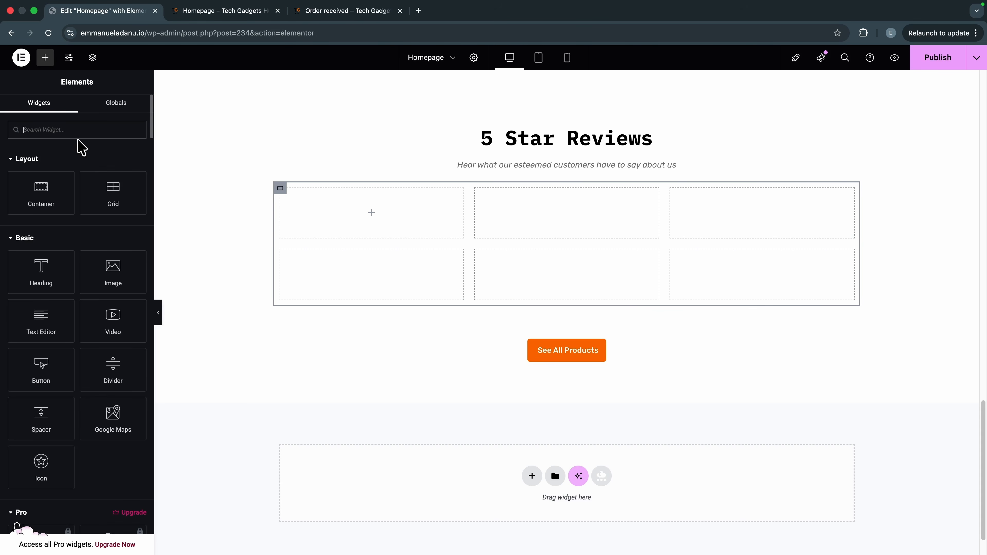
pyautogui.write('testimonial')
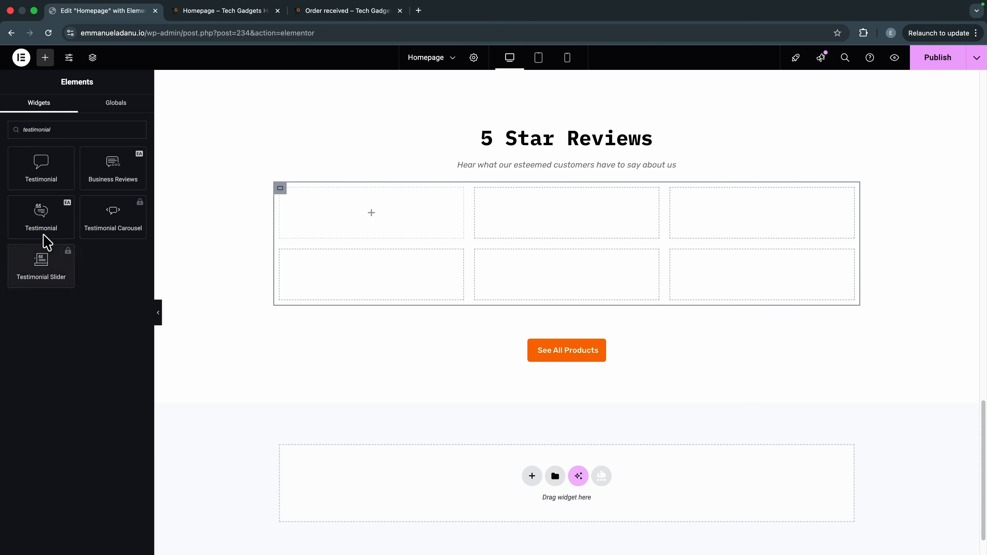
pyautogui.moveTo(37, 223); pyautogui.dragTo(367, 236)
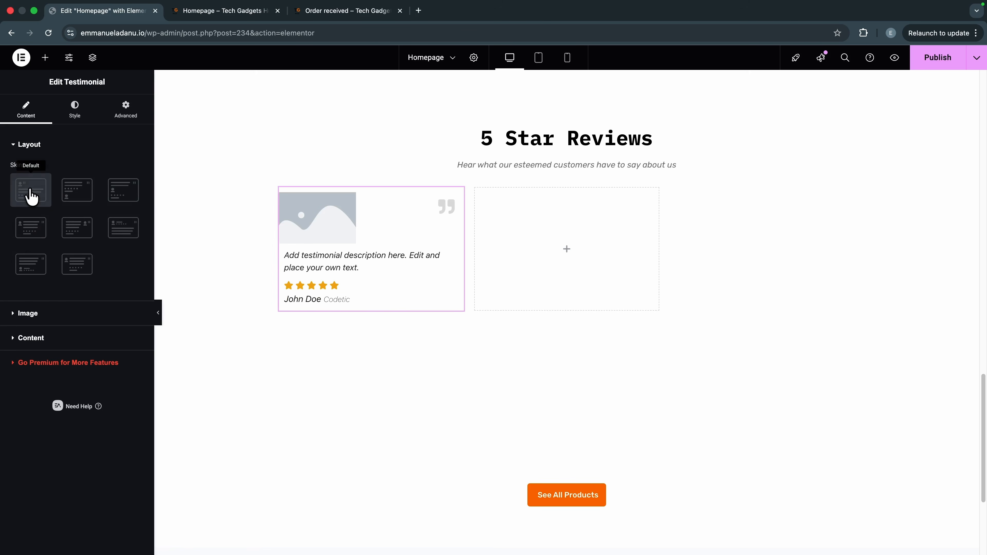
# Step: Try the testimonial skins and apply the "Icon/Image | Content" layout
pyautogui.click(77, 196)
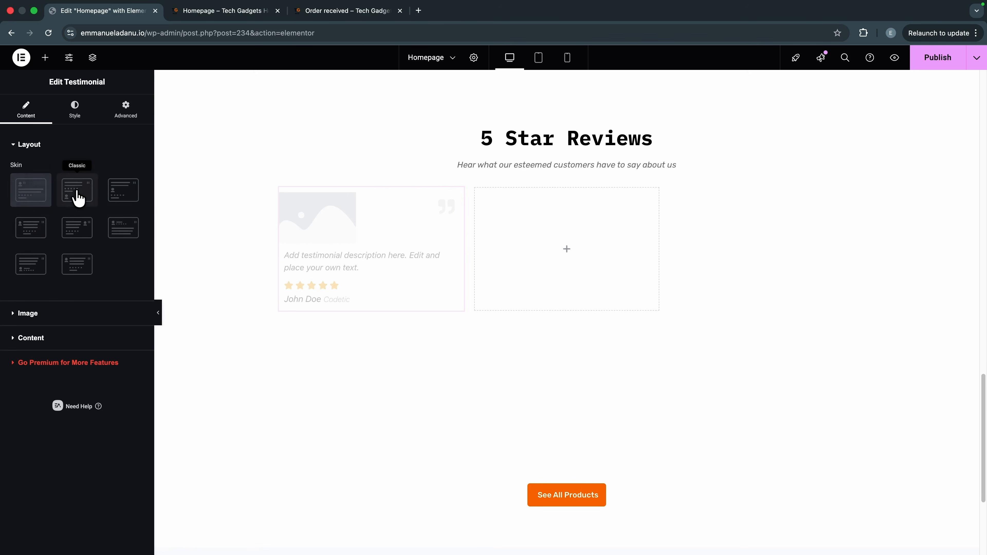
pyautogui.click(117, 199)
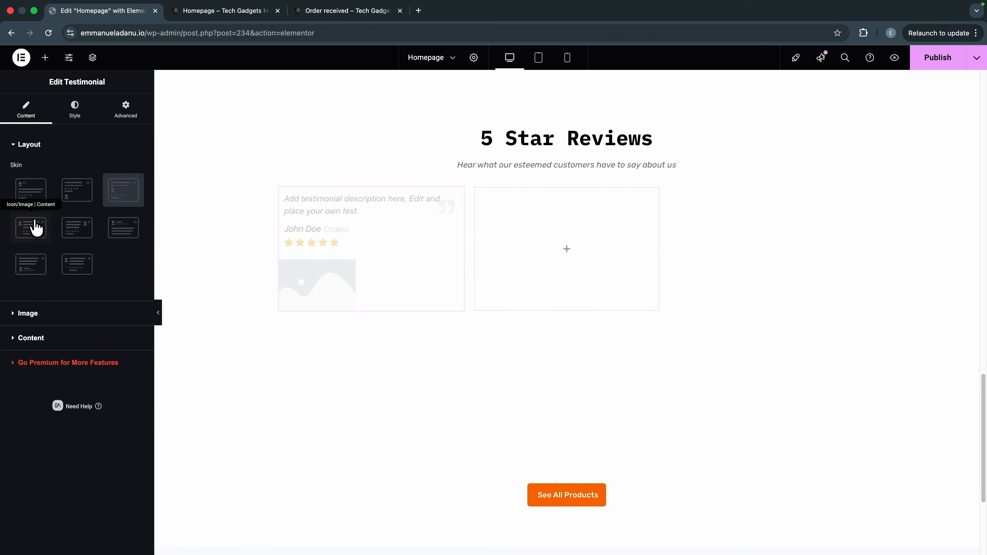
pyautogui.click(34, 229)
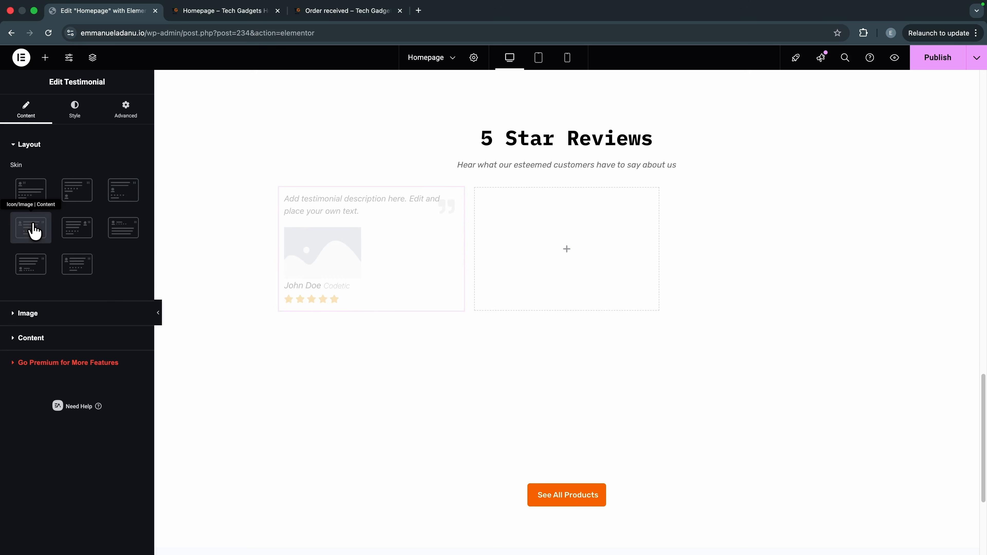
# Step: Set the testimonial's avatar image to the photo of the man in a checked shirt
pyautogui.click(35, 314)
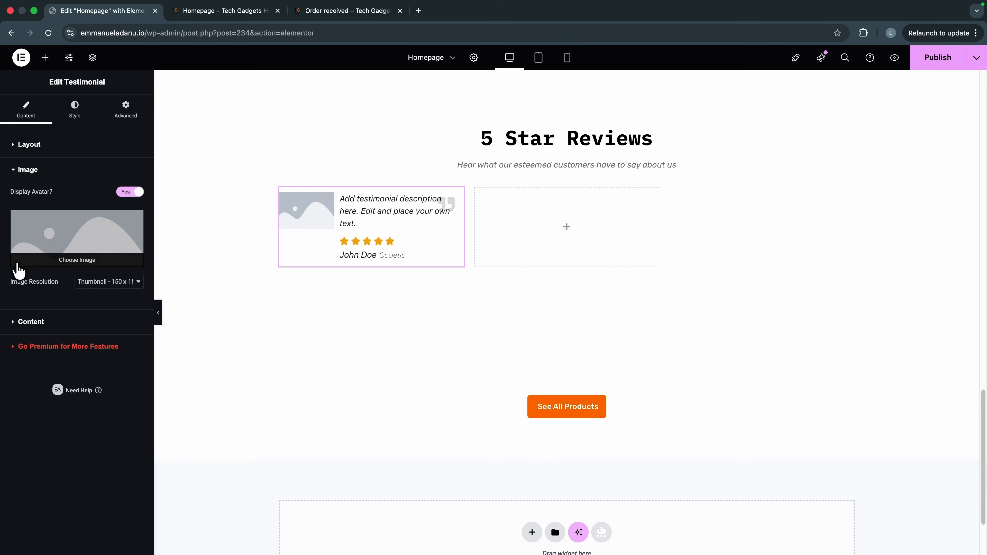
pyautogui.click(62, 274)
pyautogui.moveTo(66, 267); pyautogui.dragTo(443, 238)
pyautogui.click(949, 525)
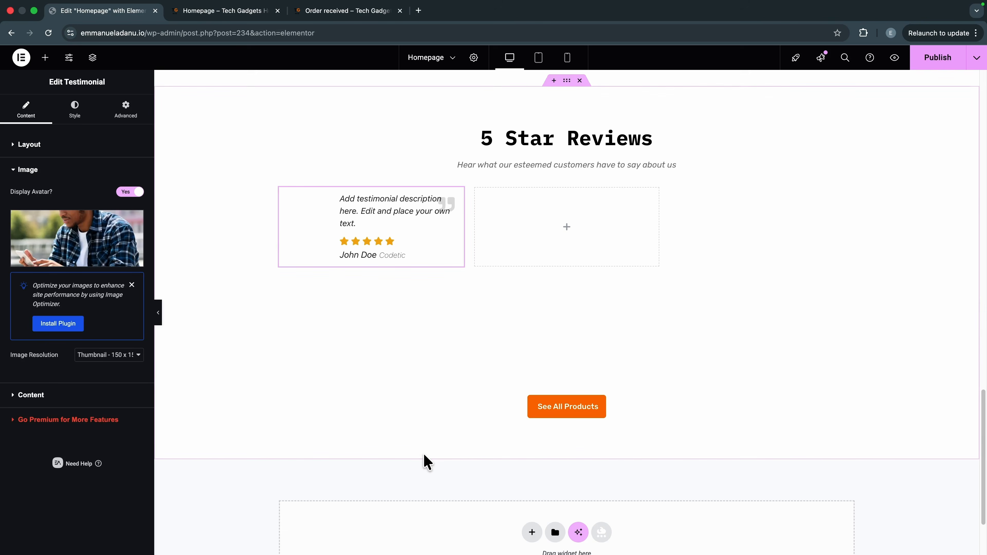
# Step: Replace the testimonial description with the review beginning "I bought the Samsung S25 Ultra mainly for content creation, and wow… it delivers!"
pyautogui.click(31, 395)
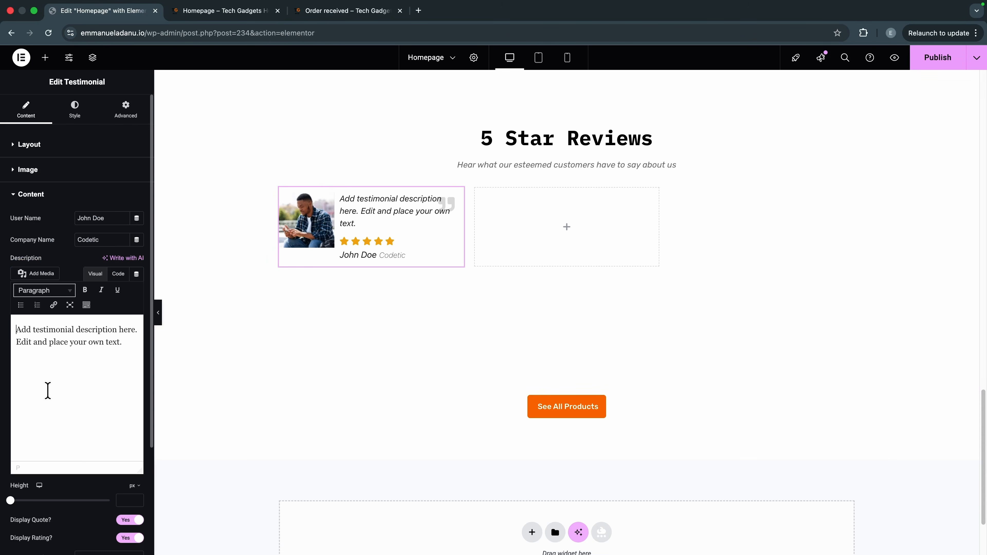
pyautogui.hotkey('ctrl', 'a')
pyautogui.write('I bought the Samsung S25 Ultra mainly for content creation, and wow… it delivers! The 200MP camera captures crisp detail even in low-light. Editing videos is faster because of how smooth the phone is. Delivery was fast and the phone came sealed and brand new.')
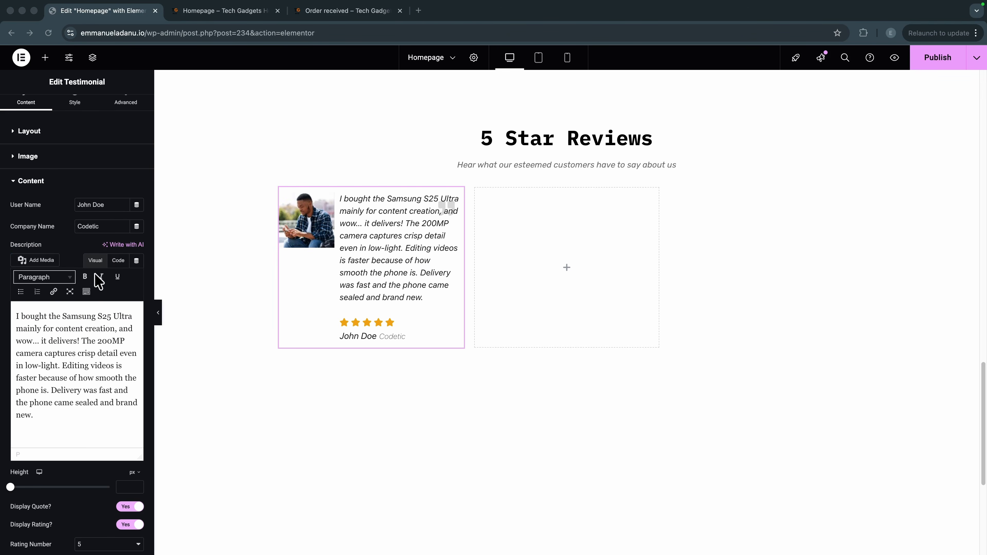
# Step: Enter the reviewer's name with "Lagos, Nigeria" as the company name, and turn off the quote display
pyautogui.tripleClick(101, 203)
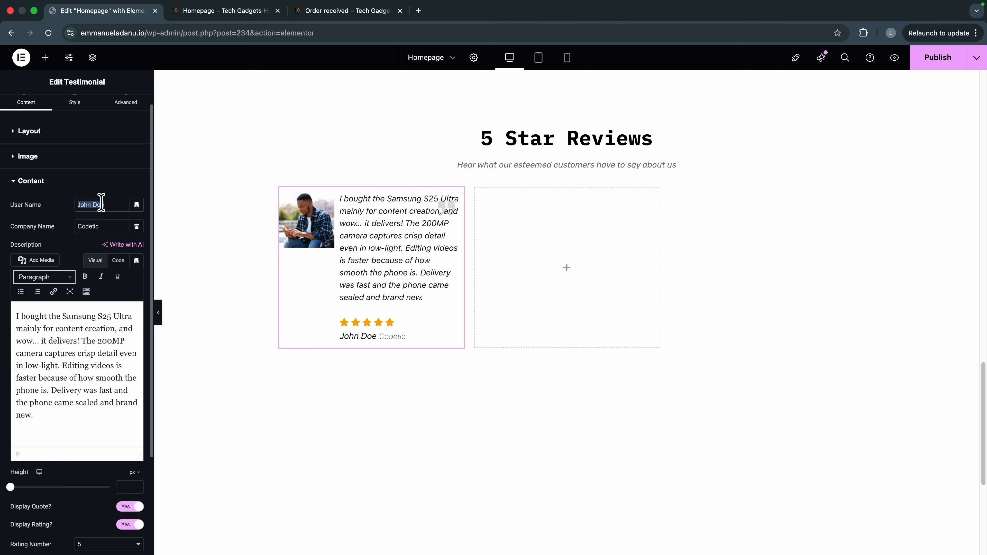
pyautogui.write('Chinedu O.')
pyautogui.tripleClick(106, 226)
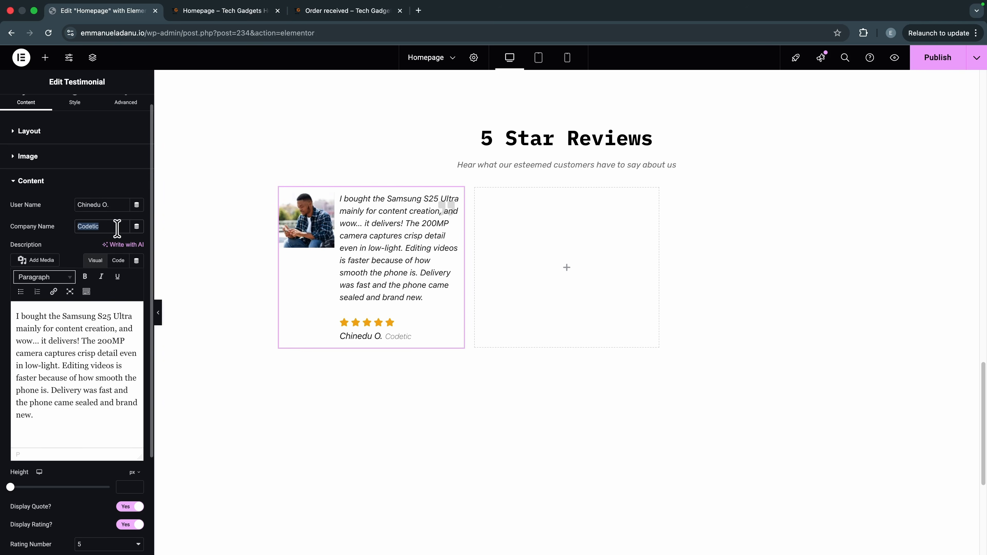
pyautogui.write('Lagos, Nigeria')
pyautogui.scroll(-3, 151, 484)
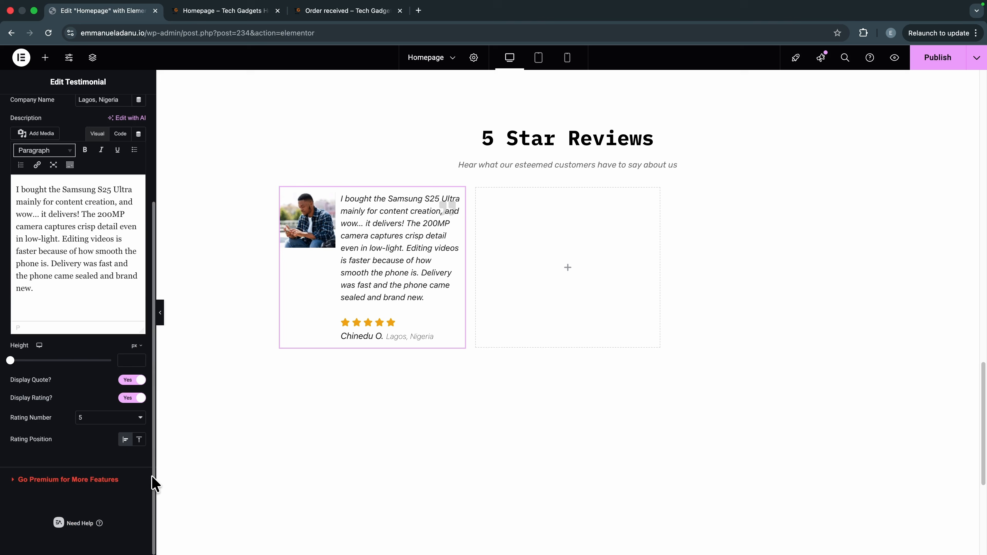
pyautogui.click(127, 381)
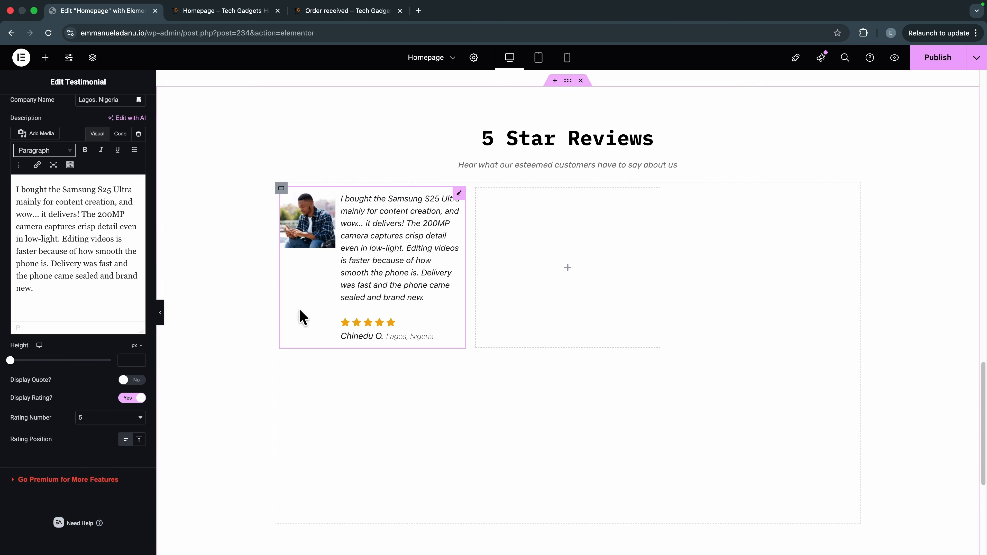
# Step: Make the testimonial's avatar rounded and set its image width to 85 px
pyautogui.scroll(6, 49, 419)
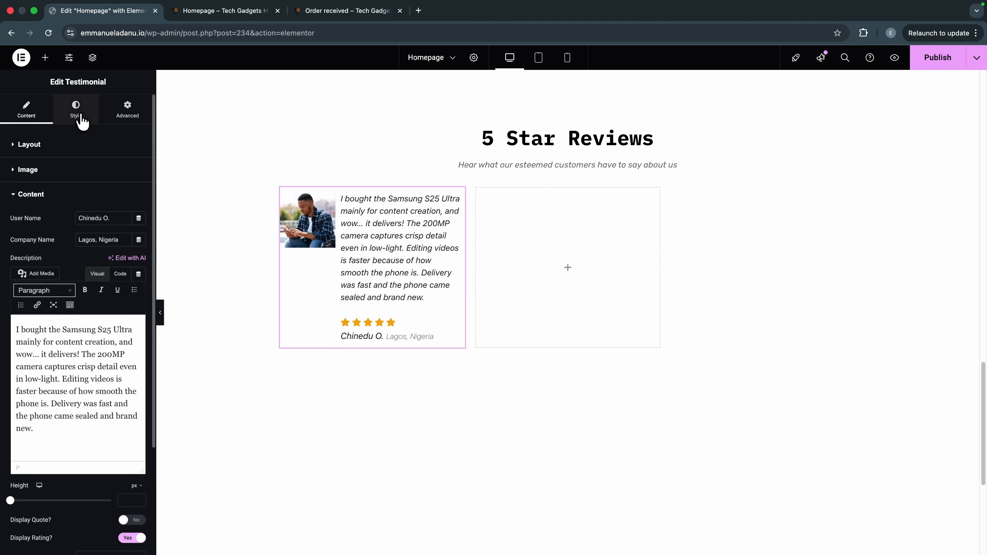
pyautogui.click(83, 122)
pyautogui.click(47, 421)
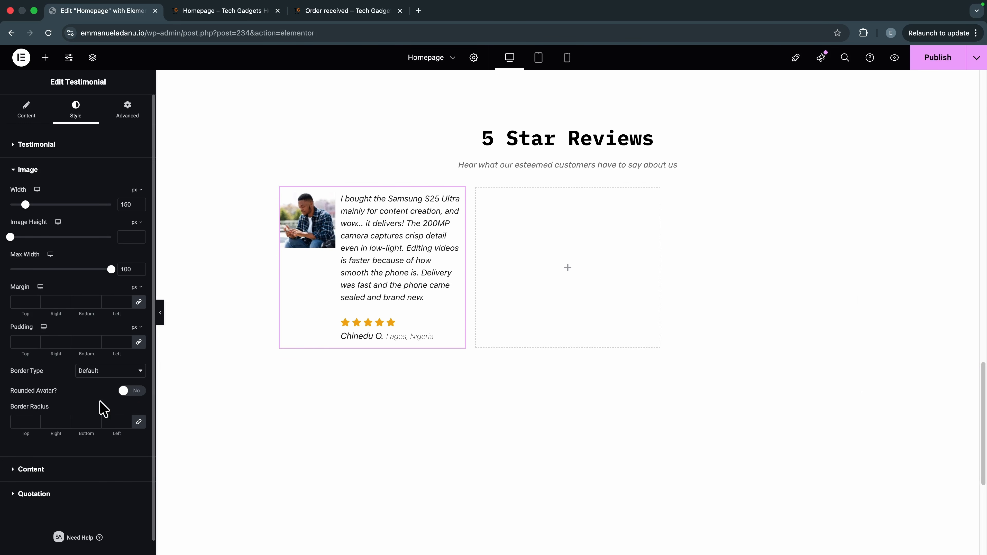
pyautogui.click(134, 391)
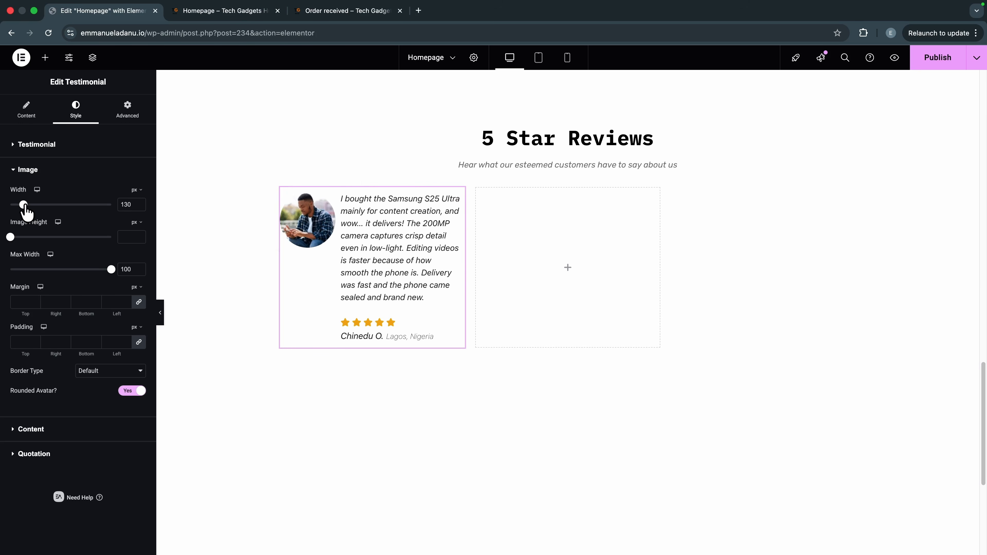
pyautogui.moveTo(22, 207); pyautogui.dragTo(21, 205)
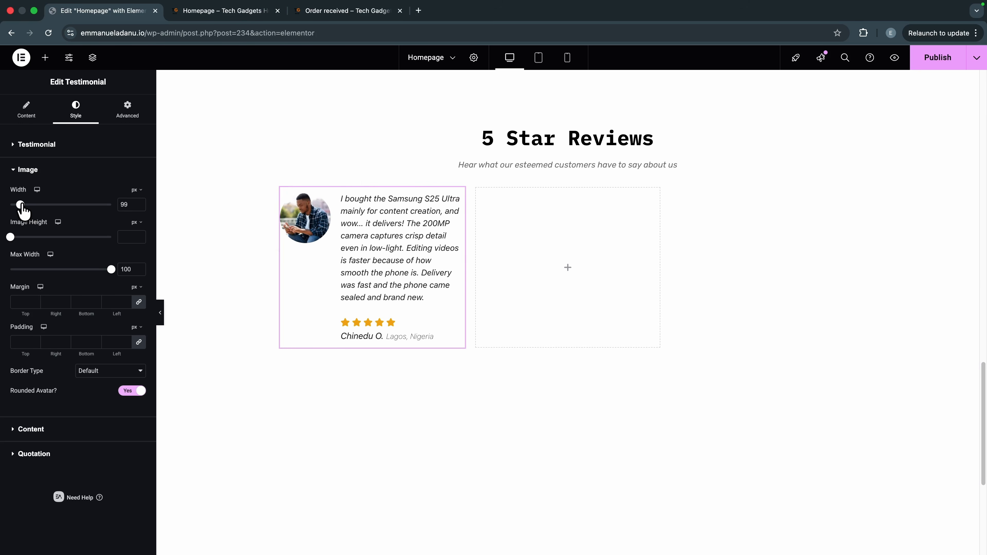
pyautogui.write('85')
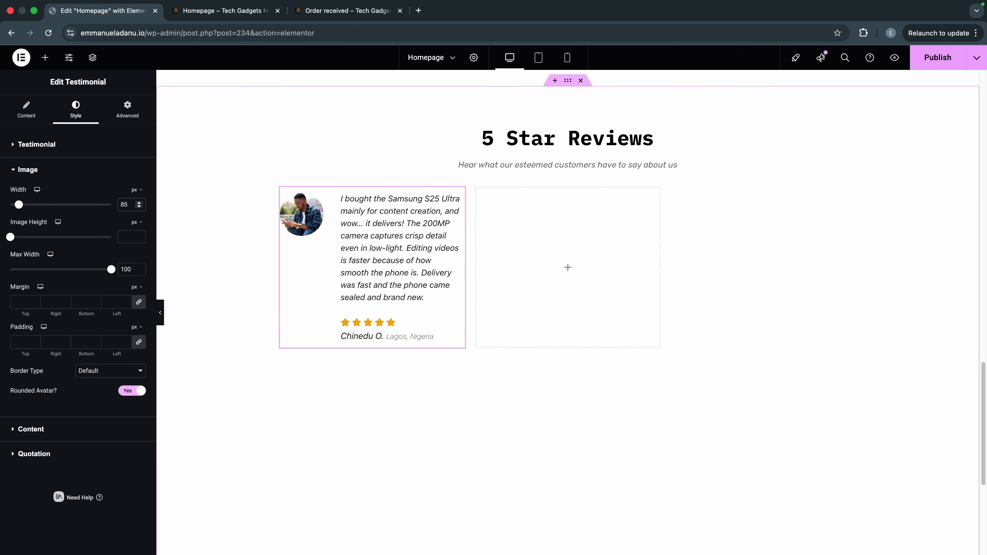
# Step: Set the font family of the testimonial's user name to Rubik
pyautogui.click(28, 430)
pyautogui.click(139, 254)
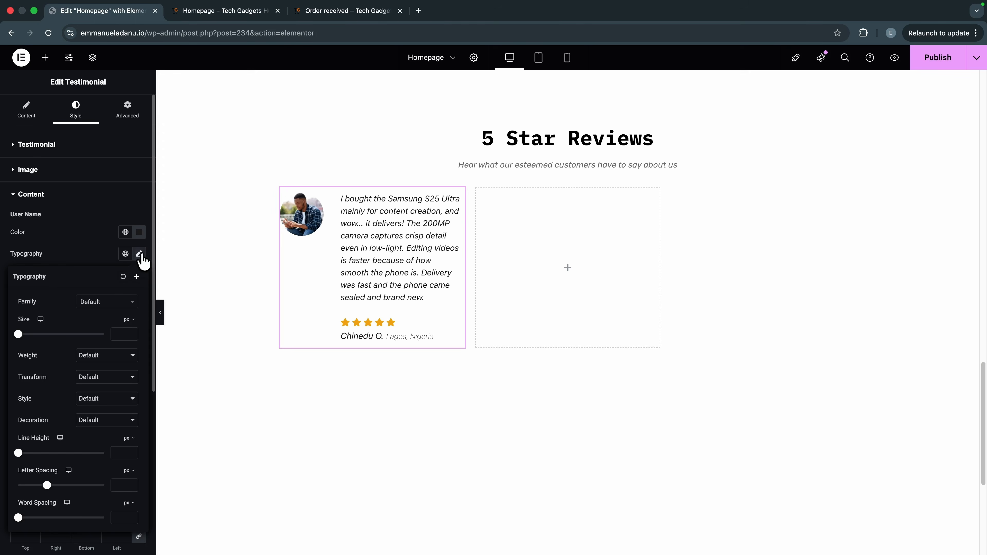
pyautogui.click(101, 307)
pyautogui.write('rubik')
pyautogui.click(100, 342)
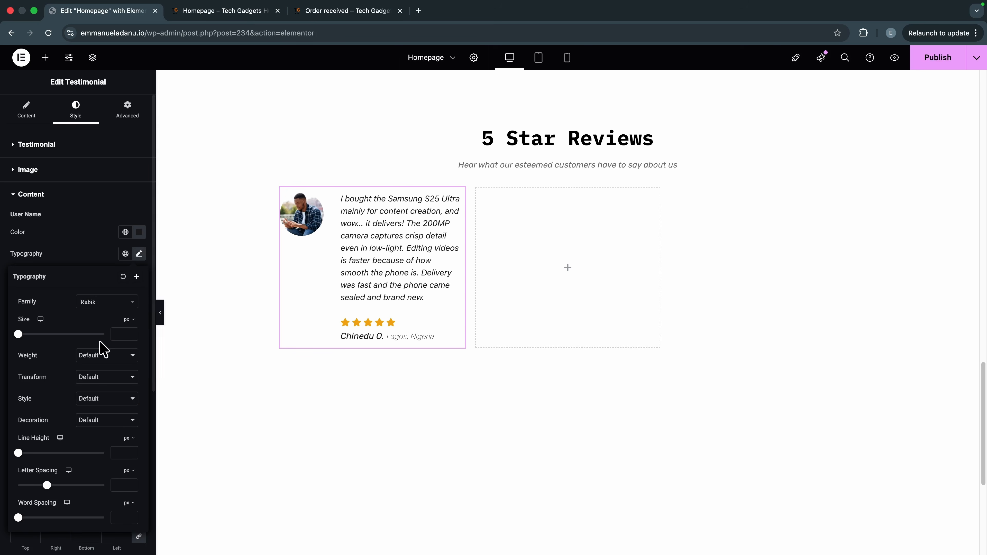
pyautogui.click(84, 251)
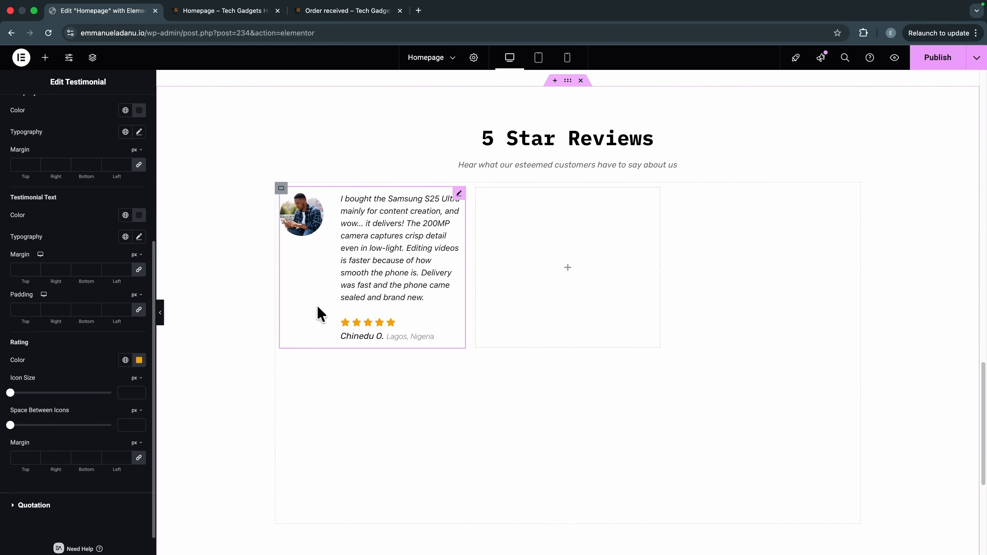
# Step: Duplicate the testimonial until all six cells of the reviews grid are filled
pyautogui.rightClick(318, 243)
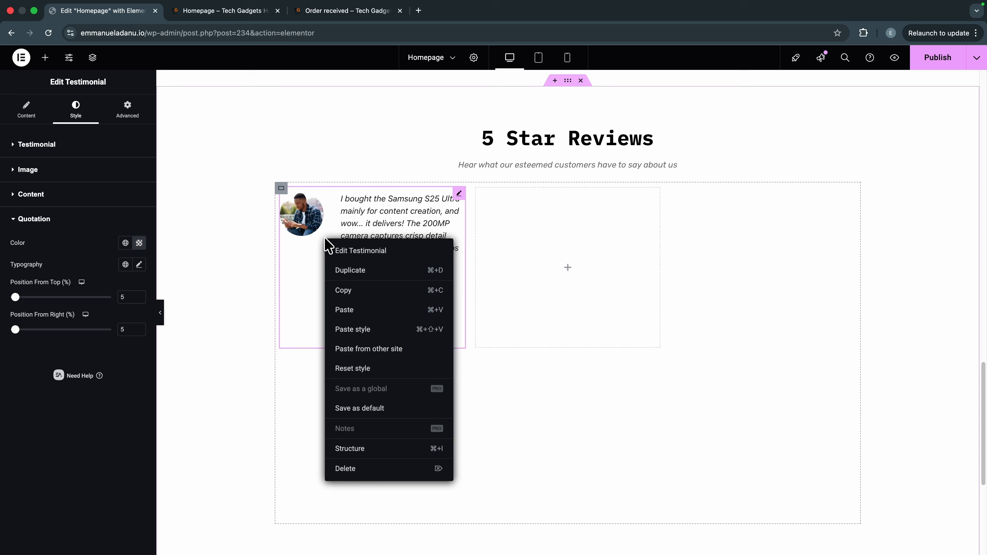
pyautogui.click(353, 269)
pyautogui.rightClick(316, 253)
pyautogui.click(335, 284)
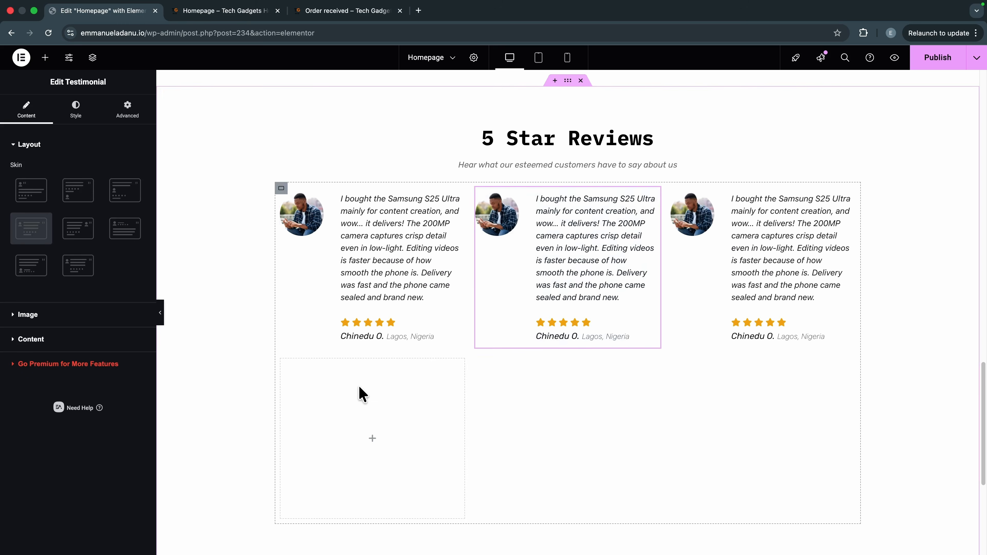
pyautogui.rightClick(303, 250)
pyautogui.click(344, 282)
pyautogui.rightClick(324, 256)
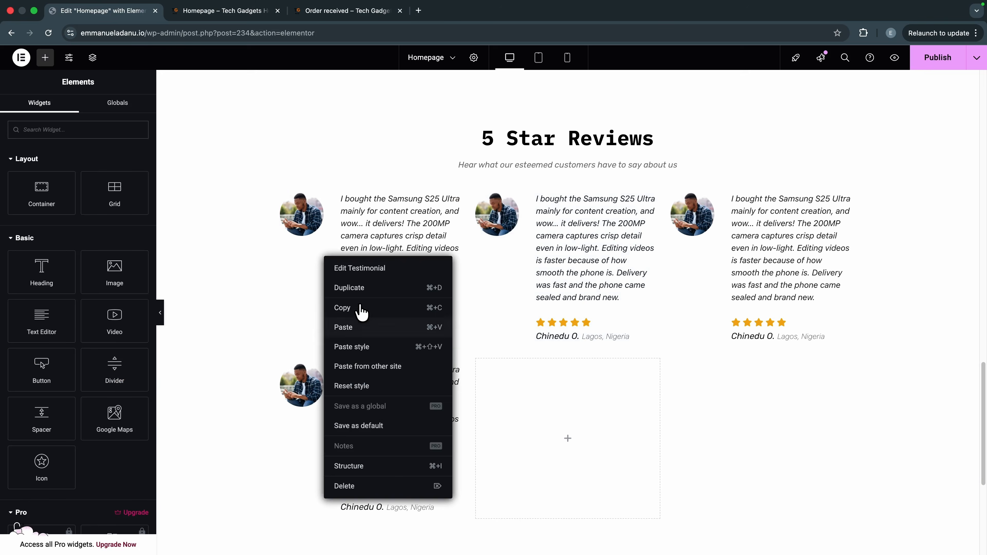
pyautogui.click(352, 288)
pyautogui.rightClick(304, 268)
pyautogui.click(325, 298)
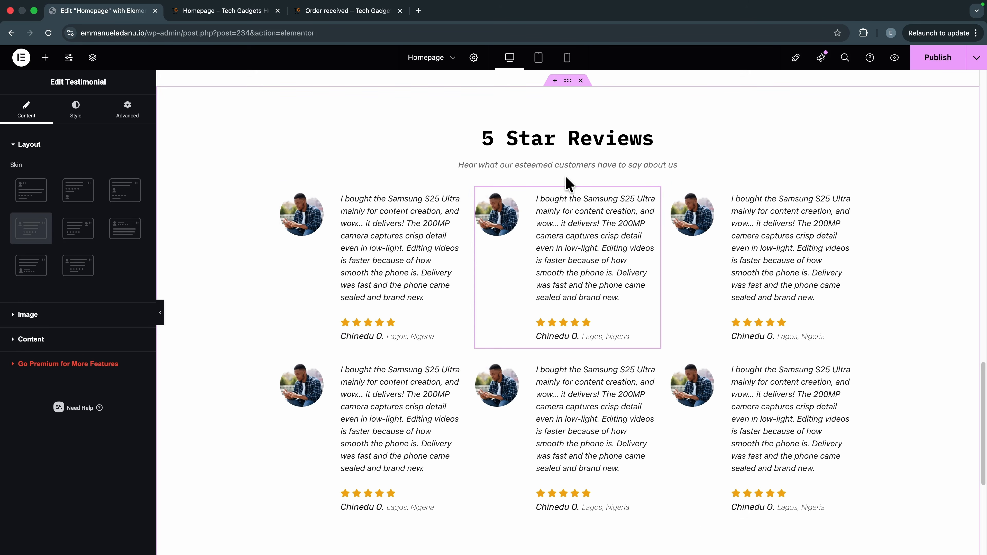
# Step: Change the reviews section heading to "5-Star Reviews"
pyautogui.click(524, 142)
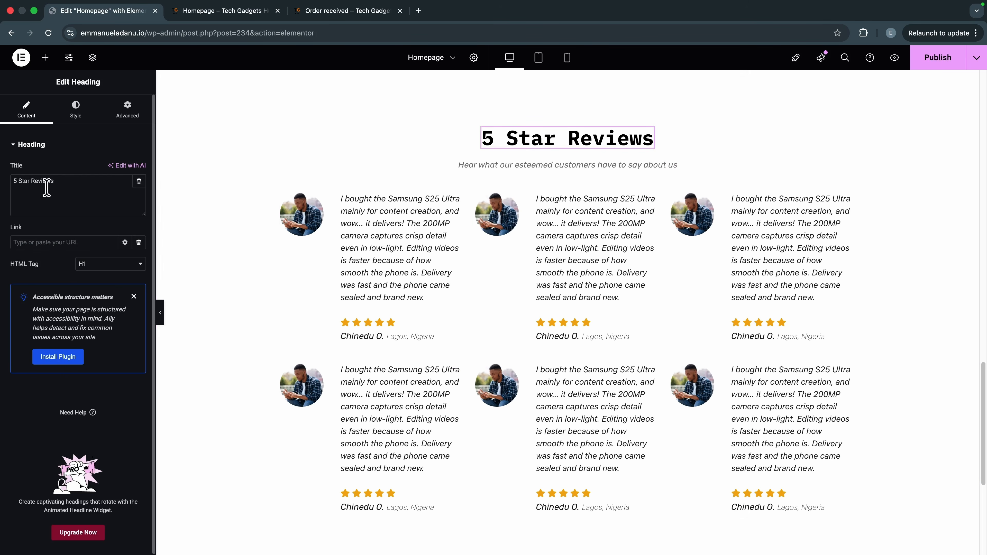
pyautogui.click(20, 180)
pyautogui.press('BackSpace')
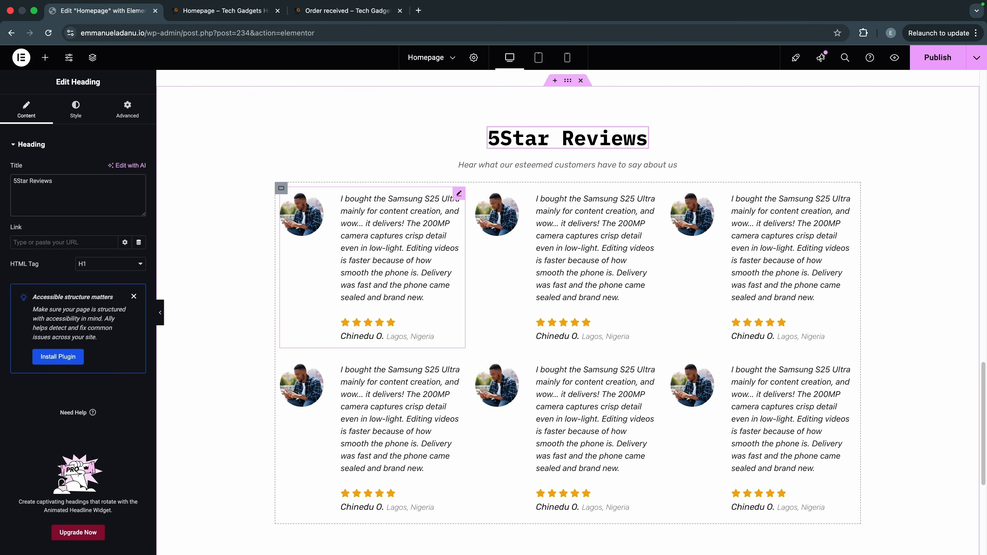
pyautogui.write('-')
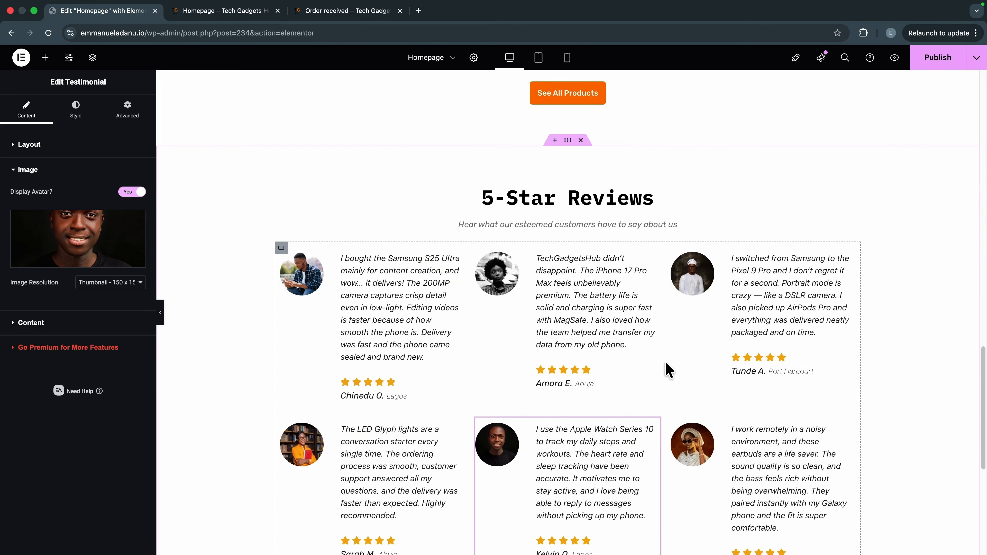
# Step: Change the text of the button below the testimonials to "Browse Products"
pyautogui.scroll(-3, 667, 370)
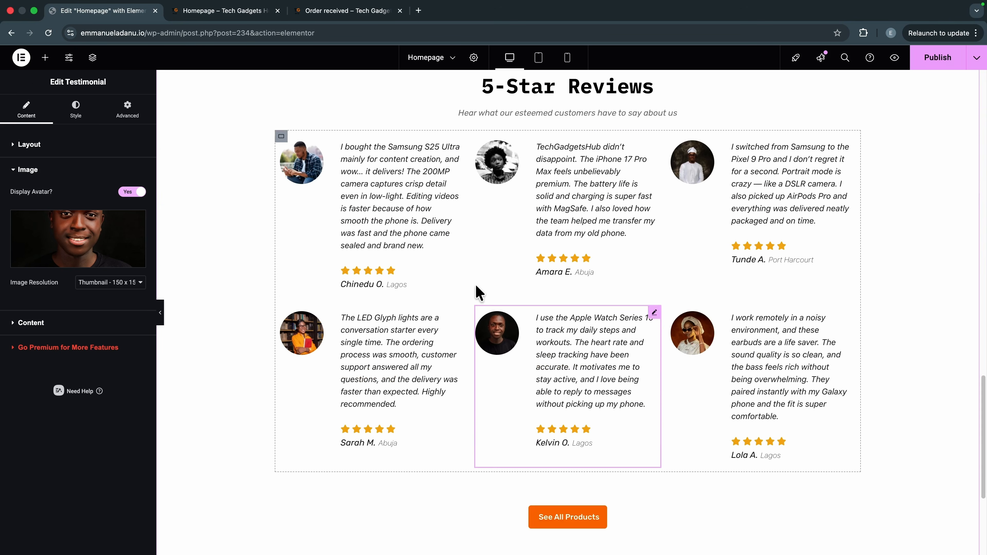
pyautogui.scroll(-3, 760, 427)
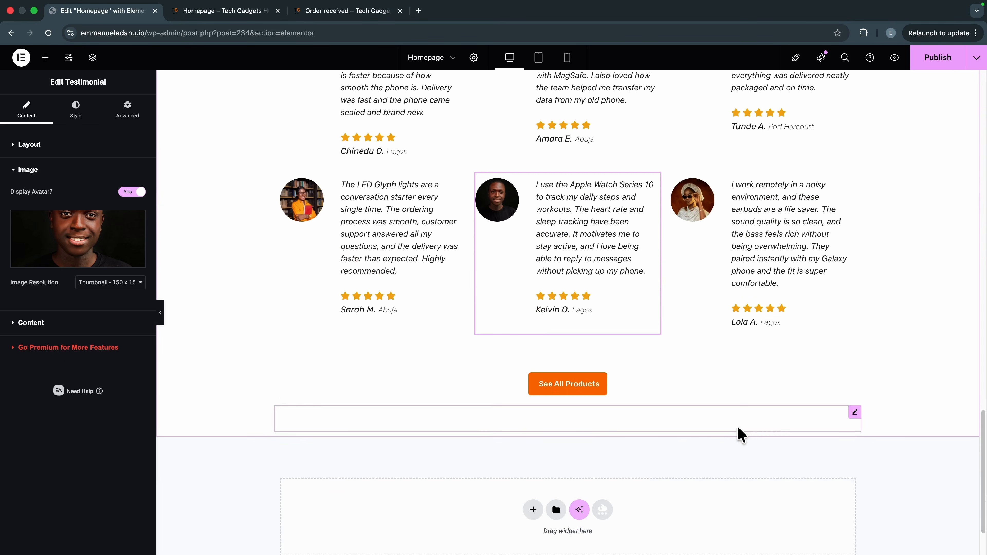
pyautogui.click(557, 386)
pyautogui.tripleClick(103, 190)
pyautogui.write('Browse')
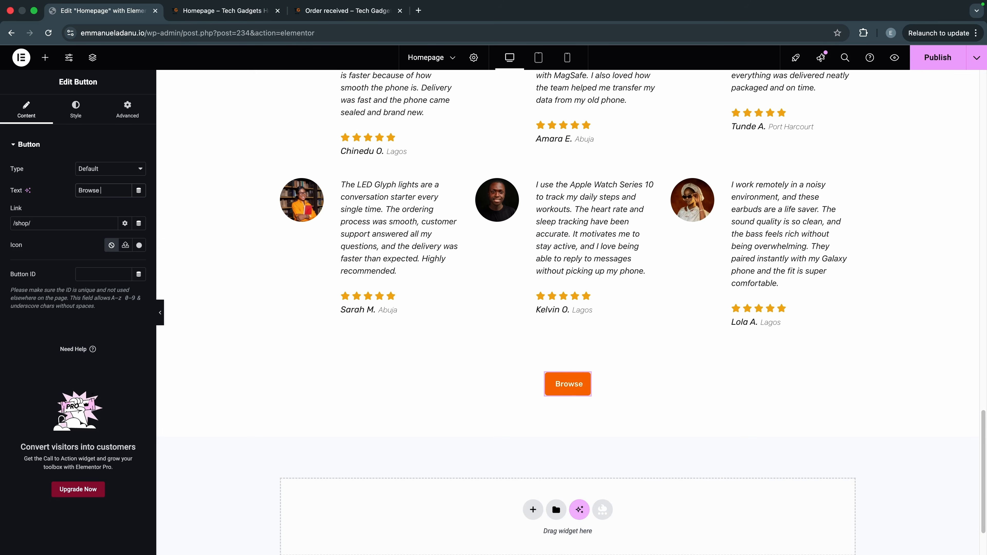
pyautogui.write(' Products')
# Step: Set the Popular Products section's background to the global color Color 8 (#ffffff)
pyautogui.scroll(-2, 586, 315)
pyautogui.scroll(10, 546, 316)
pyautogui.scroll(10, 547, 315)
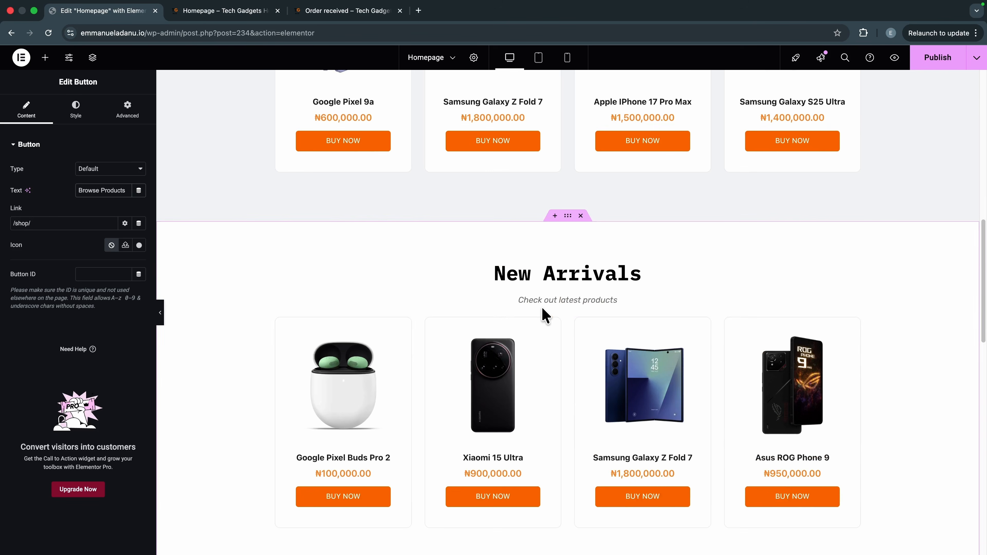
pyautogui.scroll(3, 548, 214)
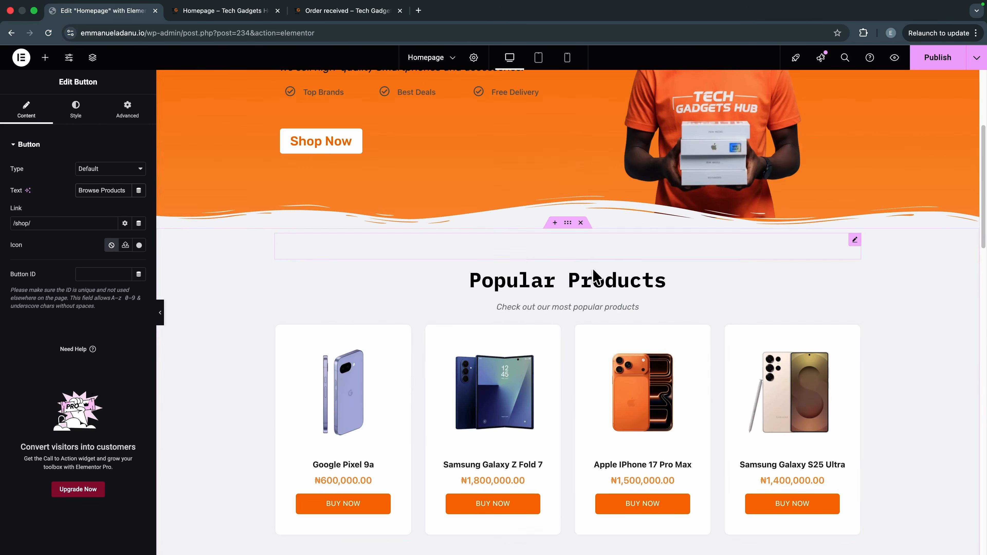
pyautogui.click(567, 223)
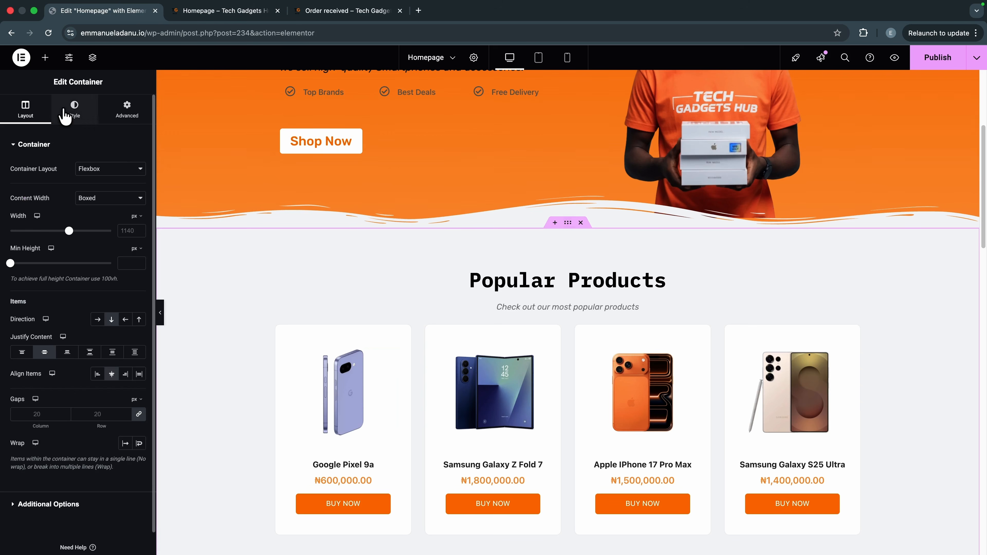
pyautogui.click(74, 108)
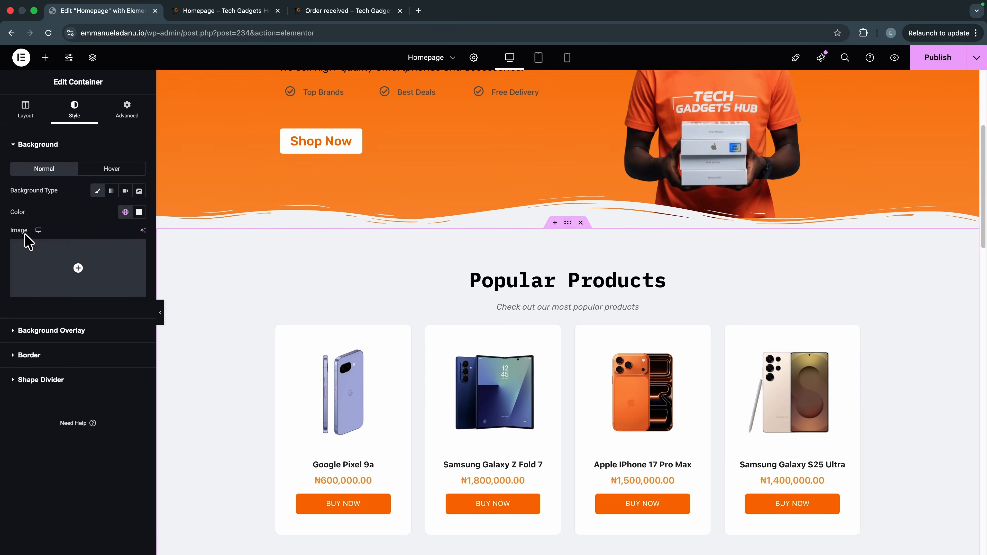
pyautogui.click(126, 212)
pyautogui.scroll(-2, 80, 416)
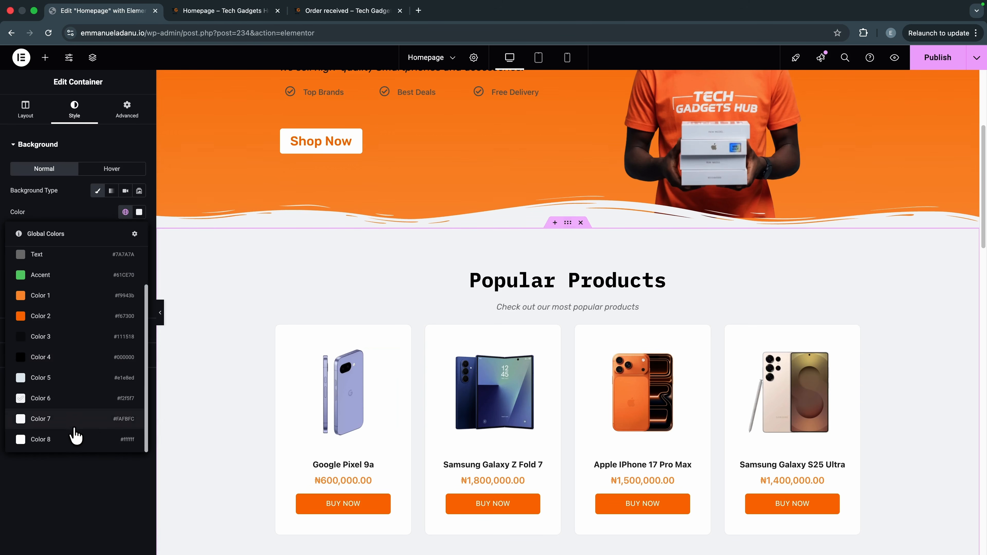
pyautogui.click(71, 439)
# Step: Change the New Arrivals section's background to a light grey global color
pyautogui.scroll(-6, 466, 392)
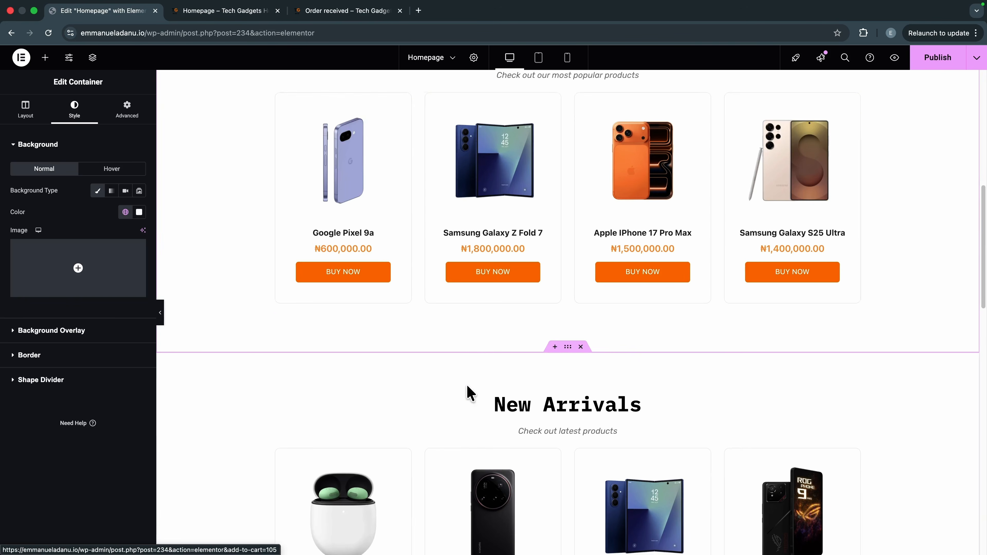
pyautogui.click(568, 296)
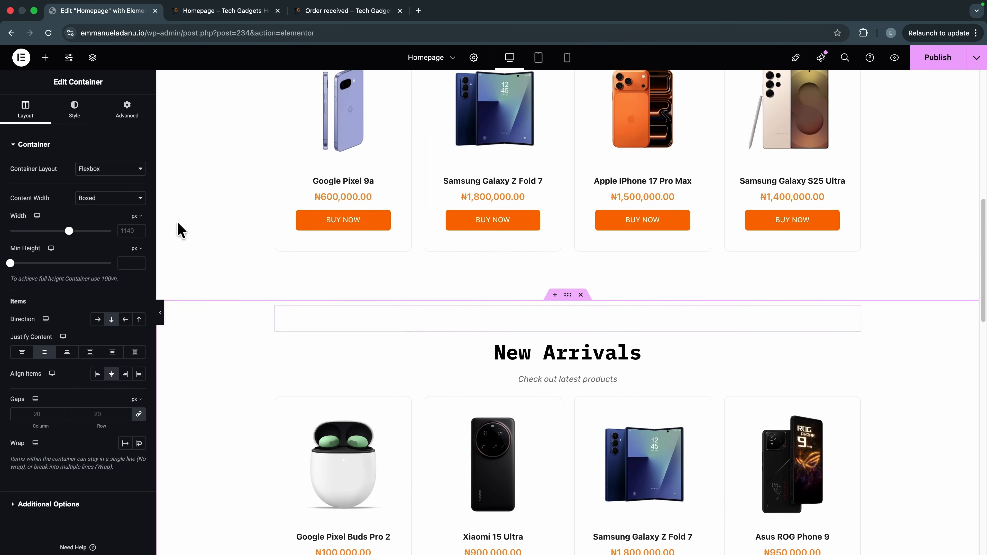
pyautogui.click(74, 113)
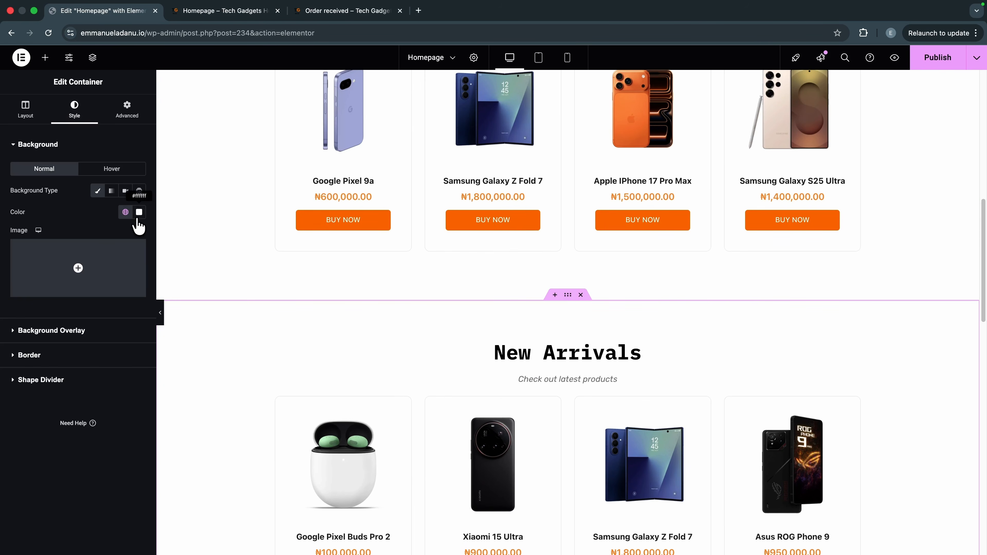
pyautogui.click(125, 212)
pyautogui.scroll(-1, 64, 436)
pyautogui.click(62, 436)
# Step: Set the hero section's bottom shape divider to the global color Color 8 (#ffffff)
pyautogui.scroll(-15, 561, 359)
pyautogui.scroll(8, 557, 353)
pyautogui.scroll(15, 546, 345)
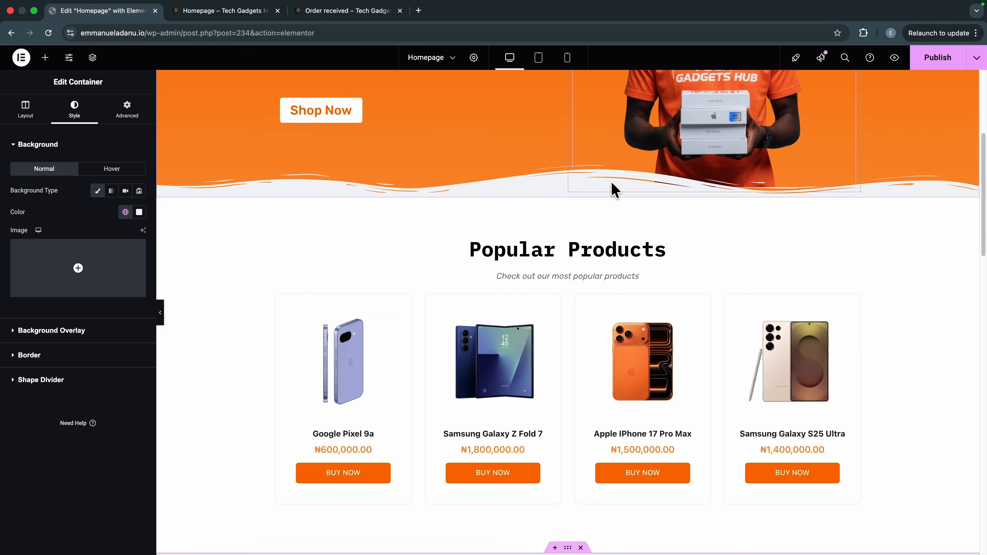
pyautogui.click(614, 192)
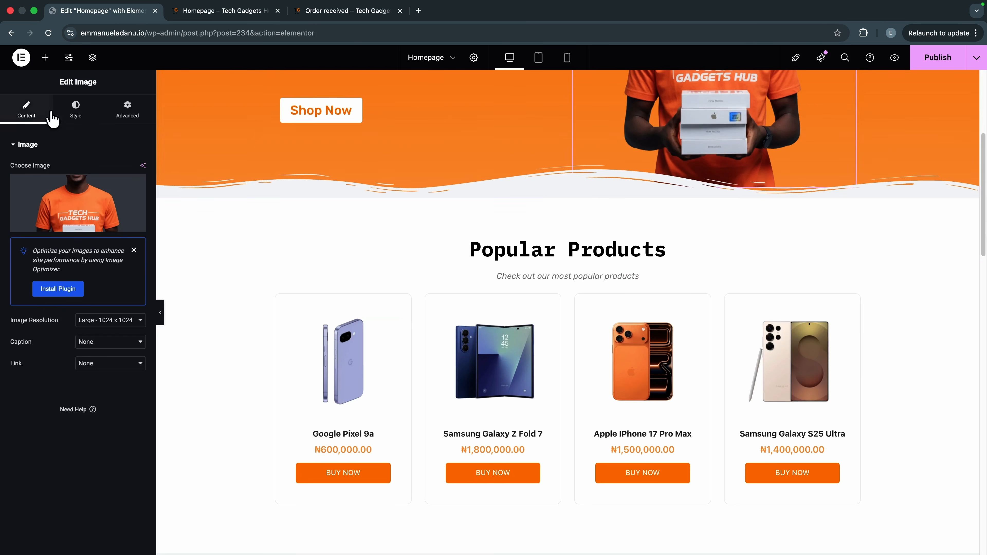
pyautogui.scroll(6, 563, 175)
pyautogui.click(568, 126)
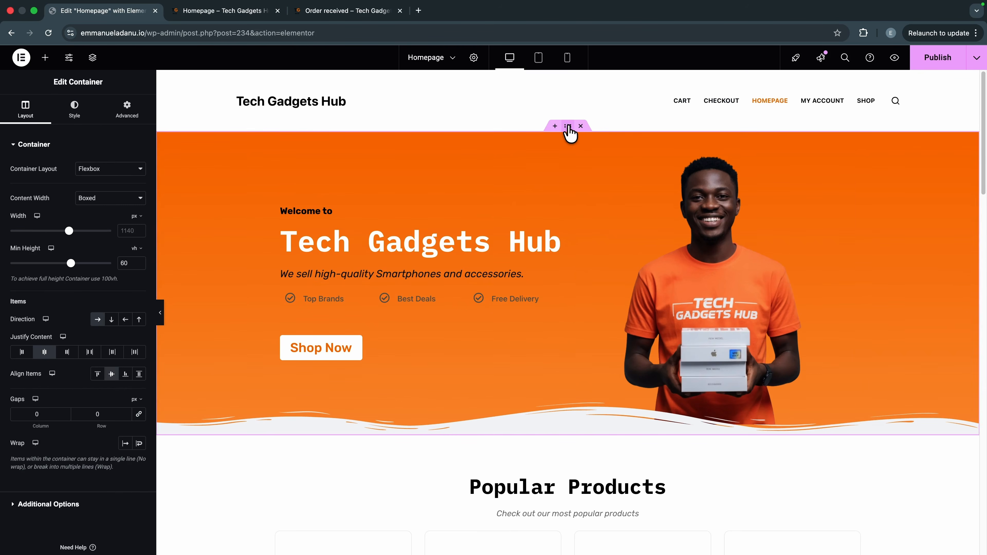
pyautogui.click(74, 112)
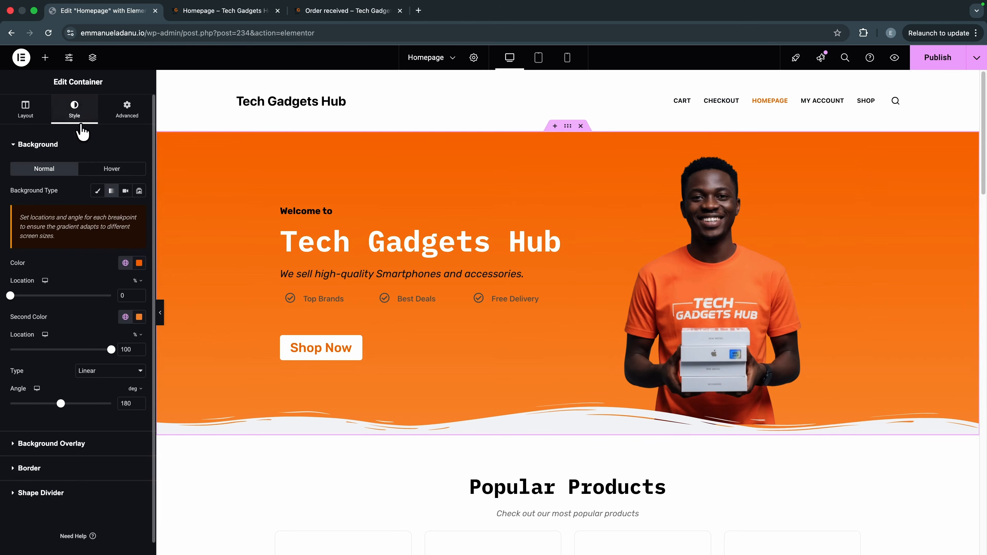
pyautogui.click(60, 493)
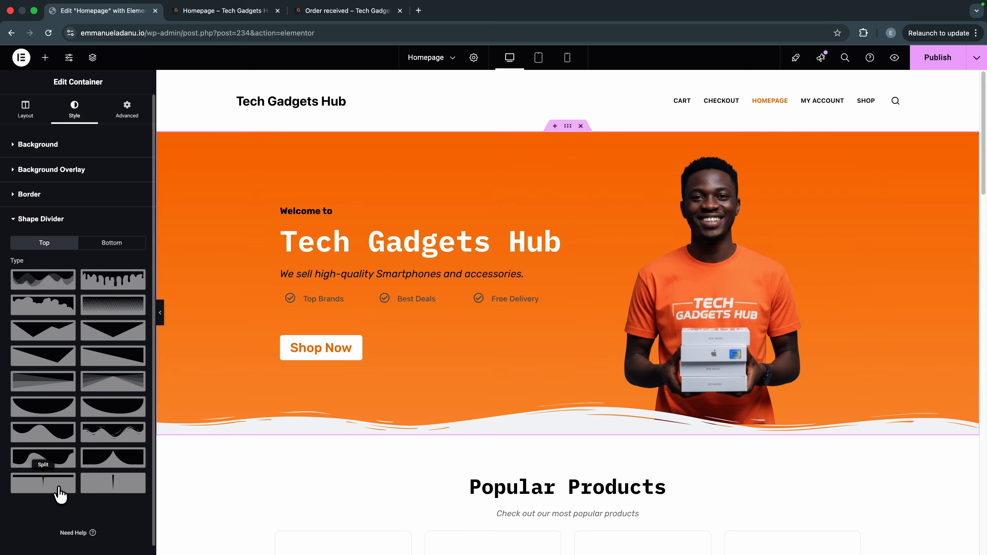
pyautogui.click(121, 245)
pyautogui.scroll(-3, 112, 389)
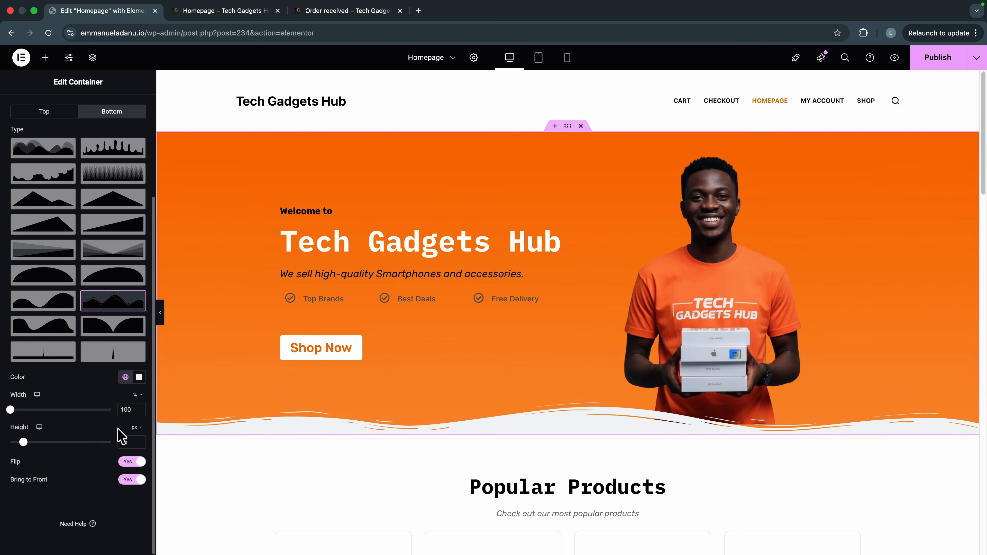
pyautogui.click(125, 378)
pyautogui.scroll(-2, 66, 307)
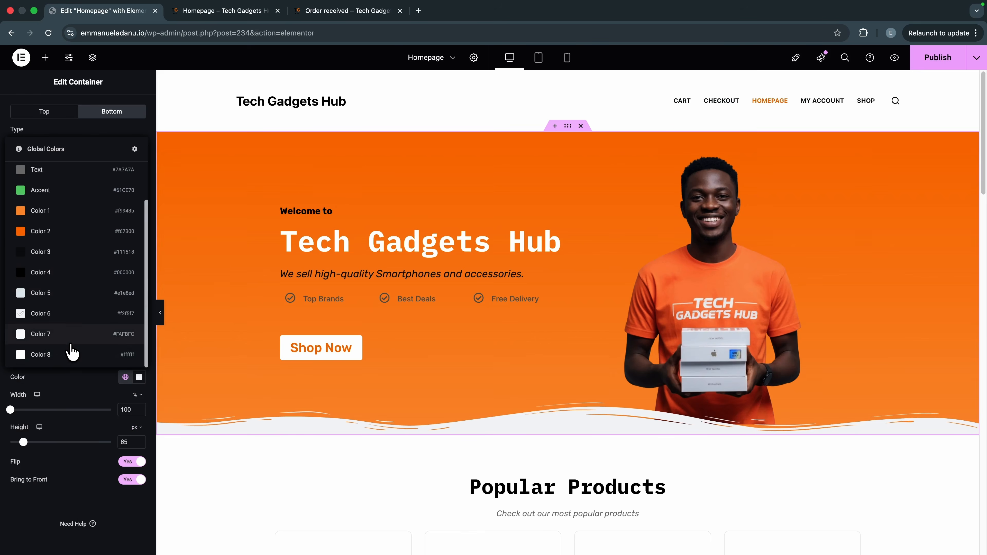
pyautogui.click(72, 352)
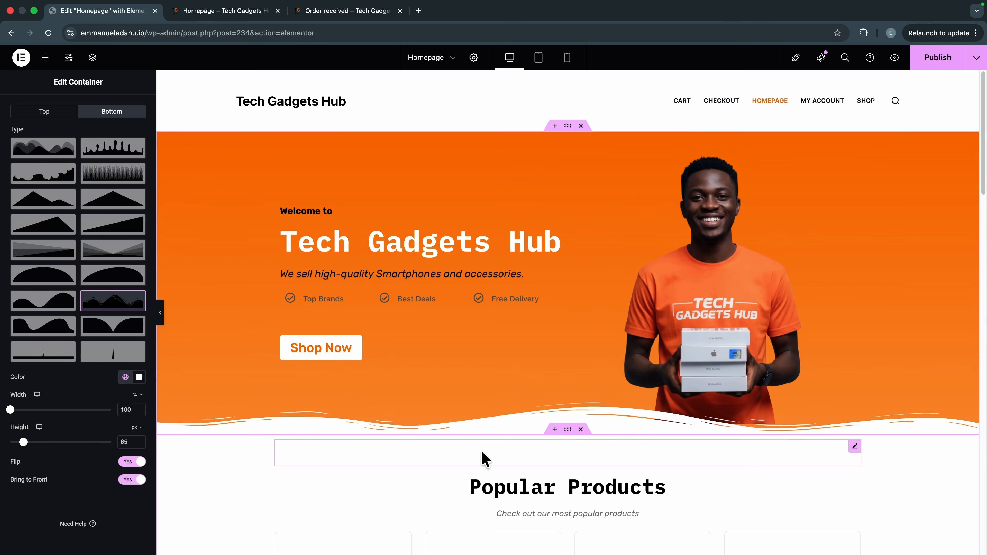
# Step: Publish the updated homepage and review it from top to bottom in the reloaded preview tab
pyautogui.scroll(-5, 482, 460)
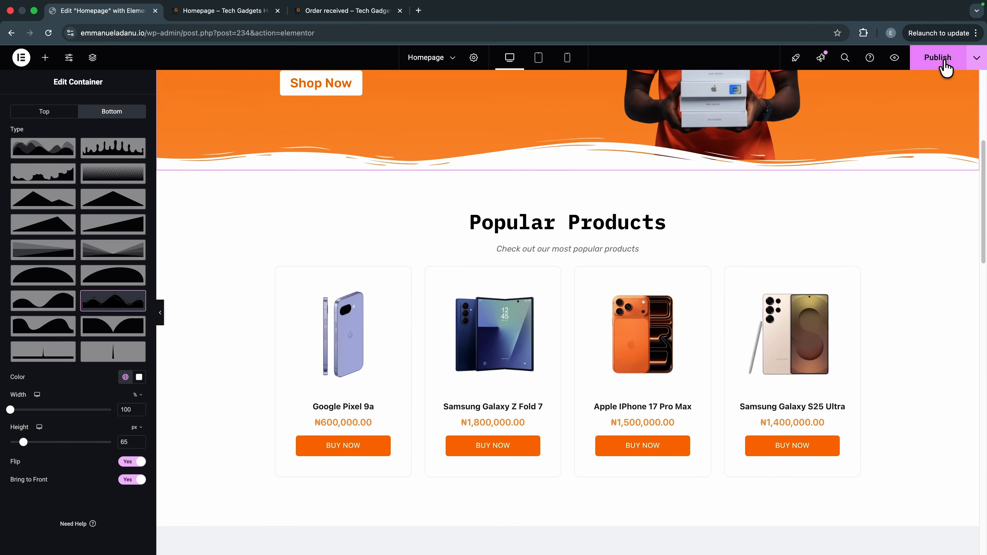
pyautogui.click(221, 11)
pyautogui.click(48, 33)
pyautogui.scroll(-5, 595, 254)
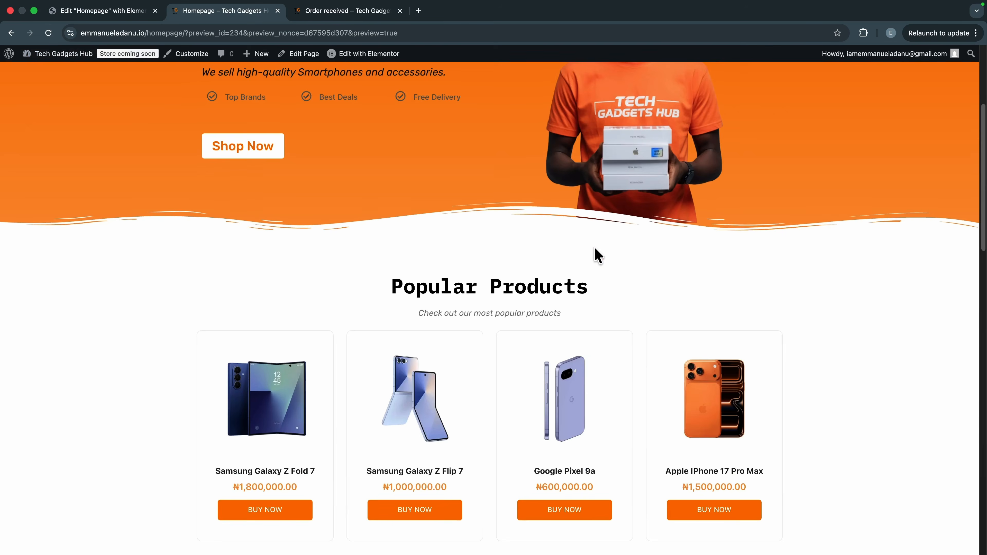
pyautogui.scroll(-15, 595, 253)
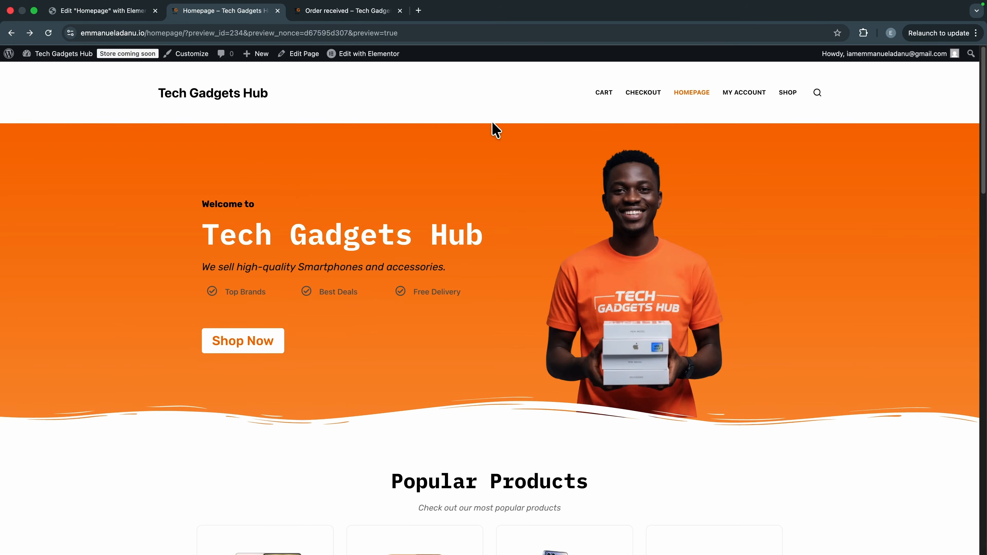
pyautogui.scroll(-20, 711, 379)
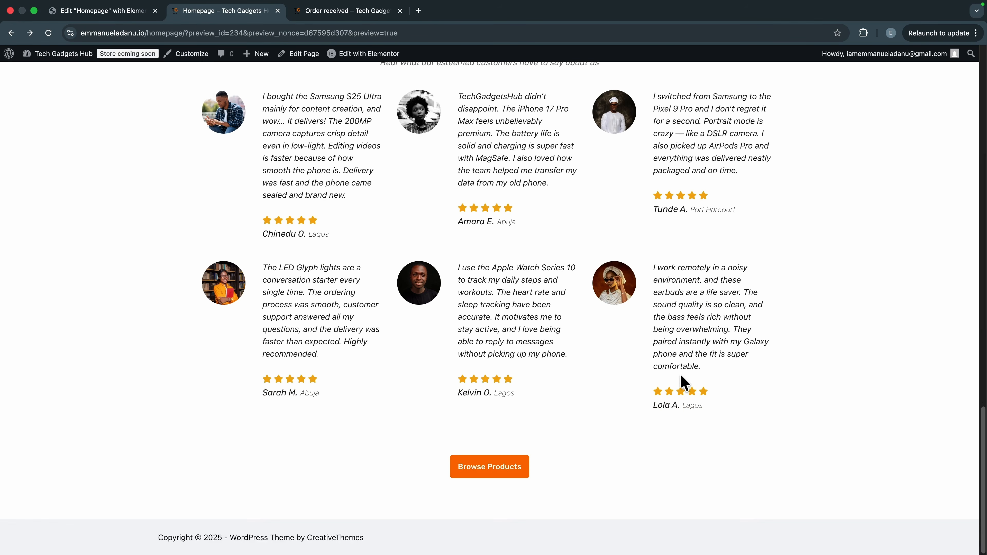
pyautogui.scroll(20, 329, 317)
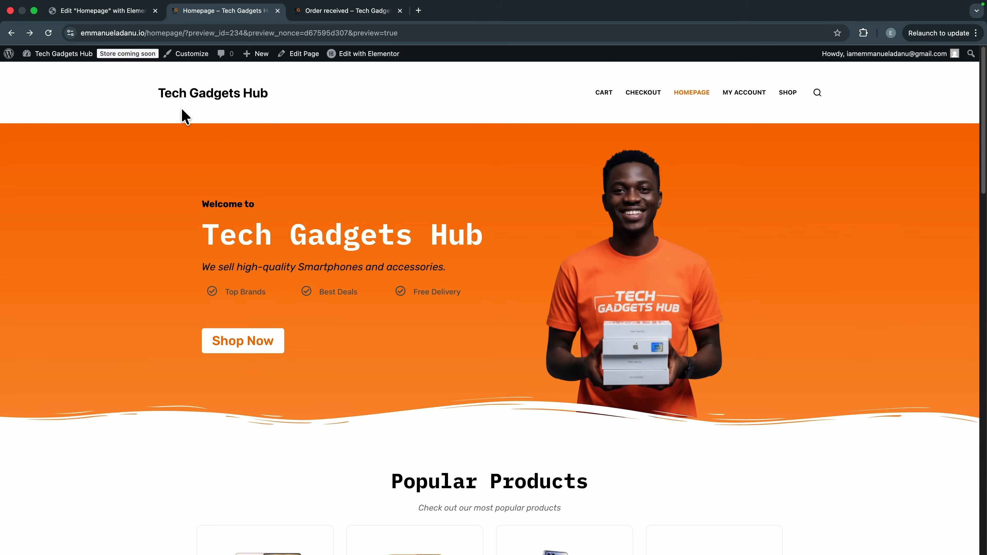
# Step: In the theme customizer, upload "TechGadgetsHub Logo.png" and select it as the header logo
pyautogui.click(190, 55)
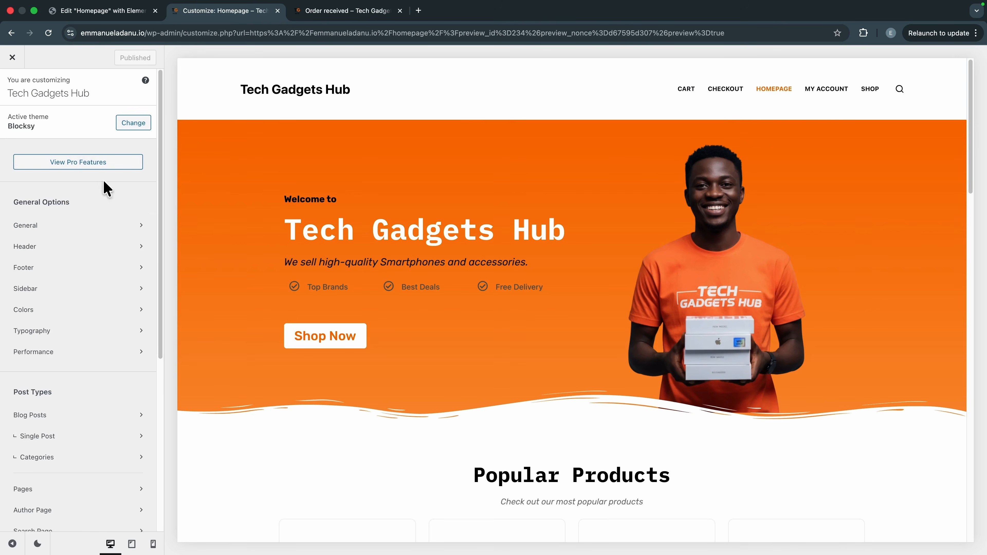
pyautogui.click(62, 246)
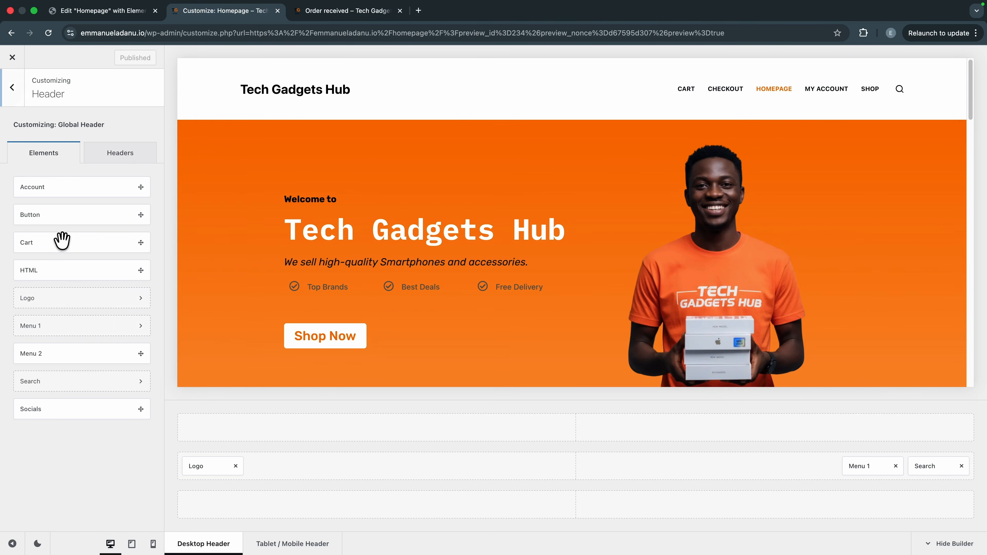
pyautogui.click(80, 302)
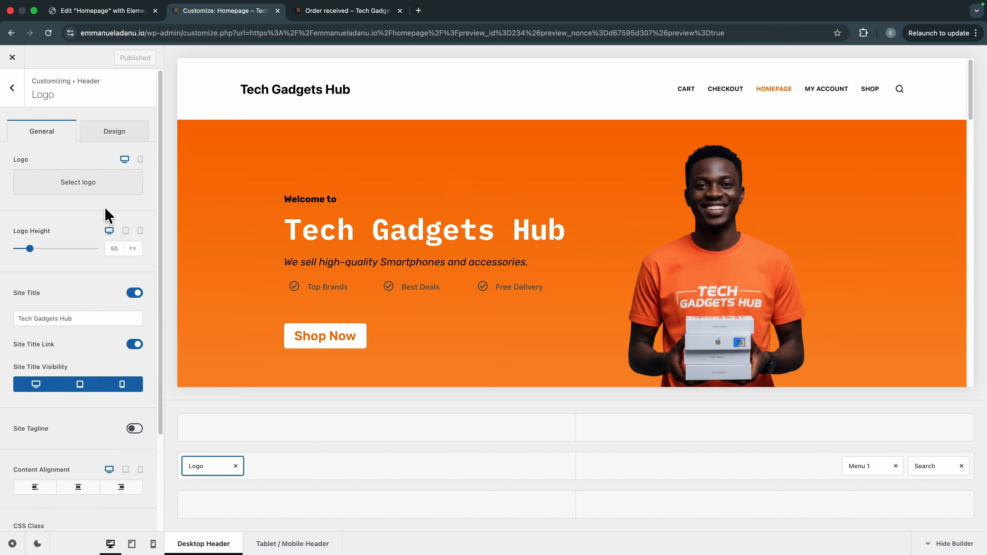
pyautogui.click(91, 188)
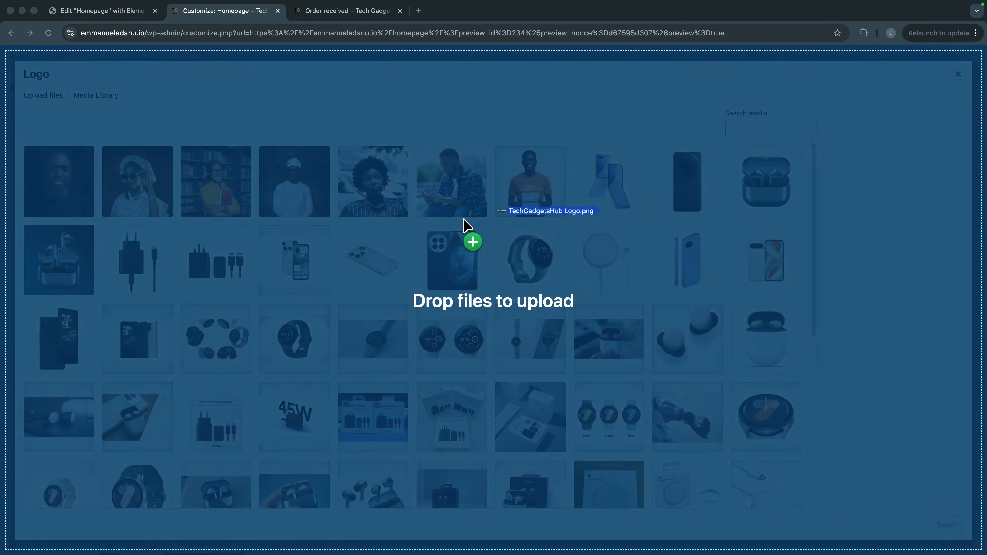
pyautogui.moveTo(469, 227); pyautogui.dragTo(181, 224)
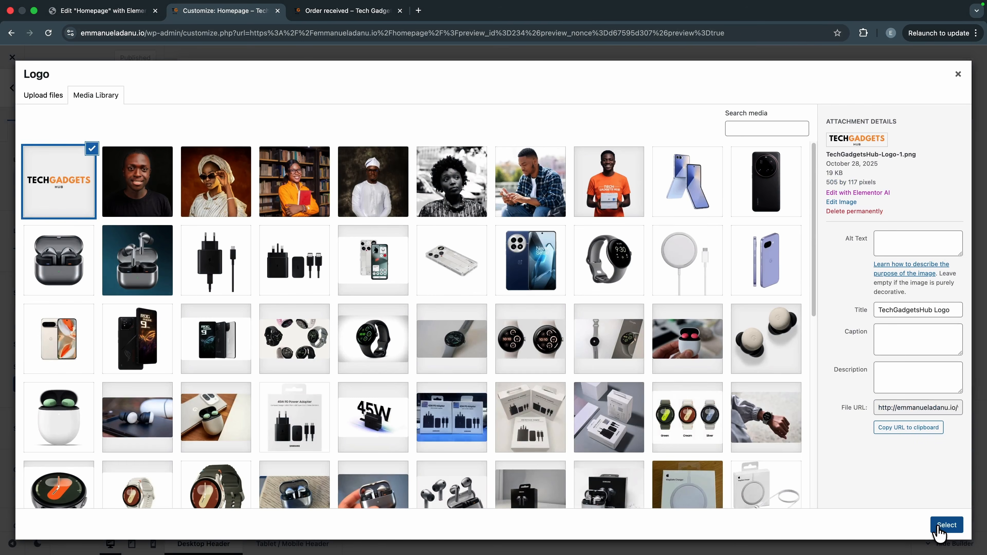
pyautogui.click(945, 524)
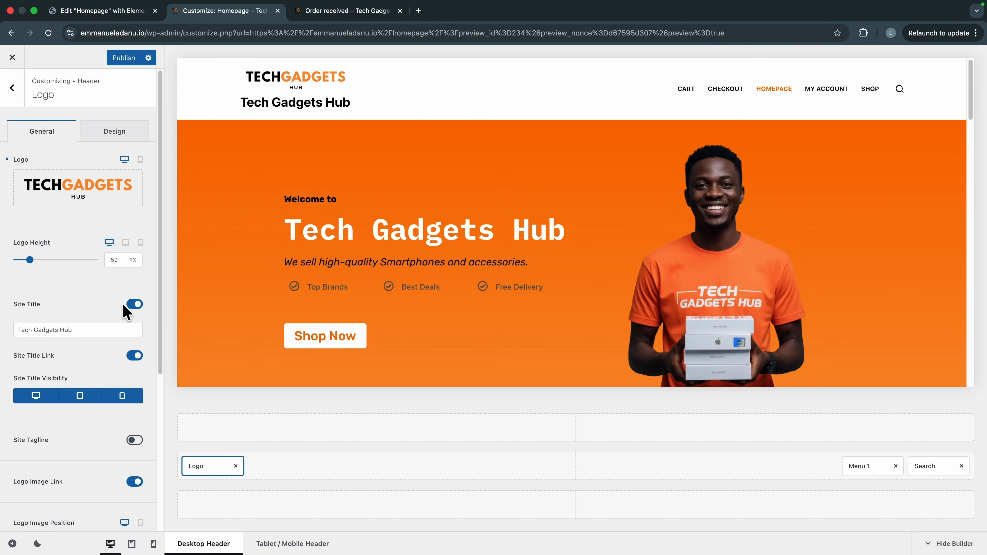
# Step: Turn off the site title in the header's logo settings and publish the customization
pyautogui.click(134, 305)
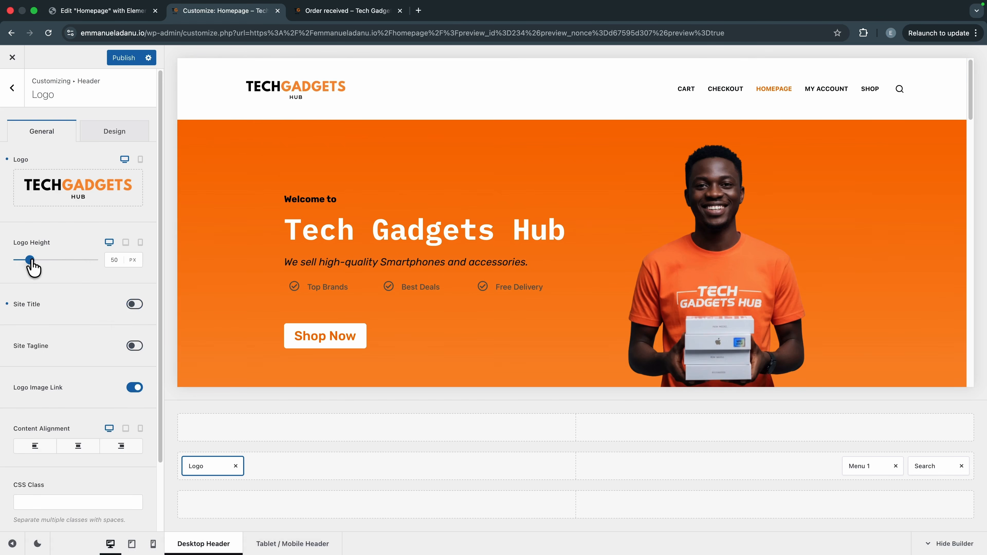
pyautogui.moveTo(30, 261); pyautogui.dragTo(27, 262)
pyautogui.click(125, 58)
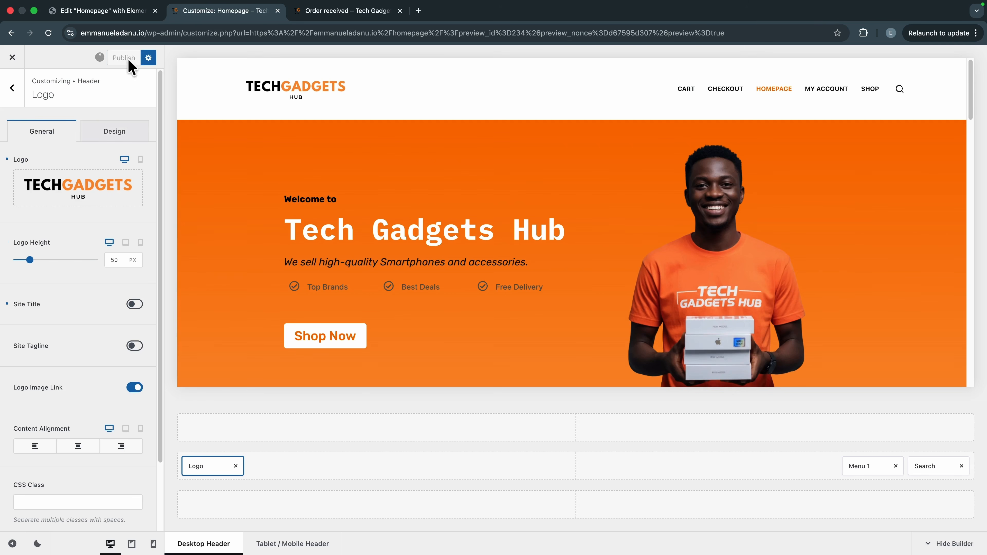
# Step: Leave the customizer and create a menu named "Main Menu" assigned to the Header Menu 1 display location
pyautogui.click(15, 95)
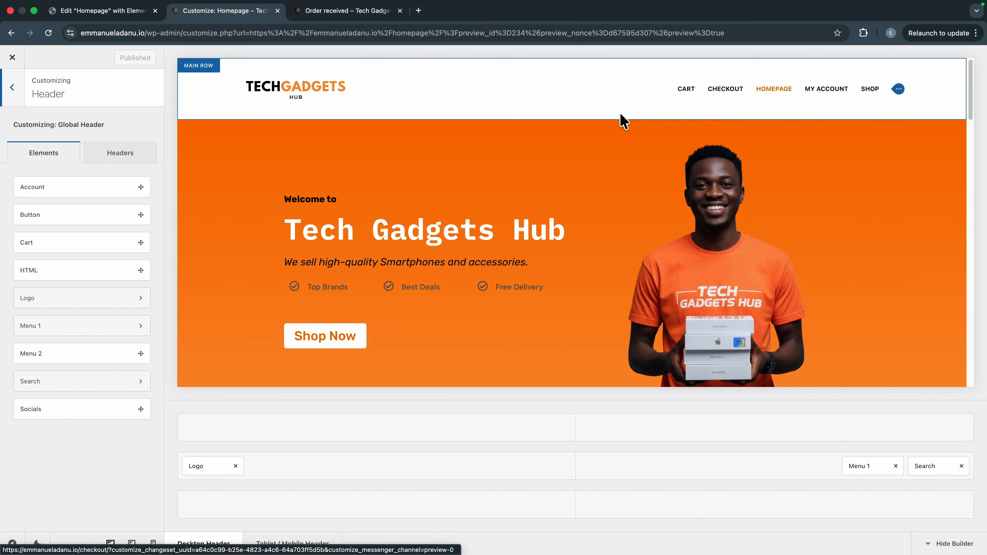
pyautogui.click(13, 57)
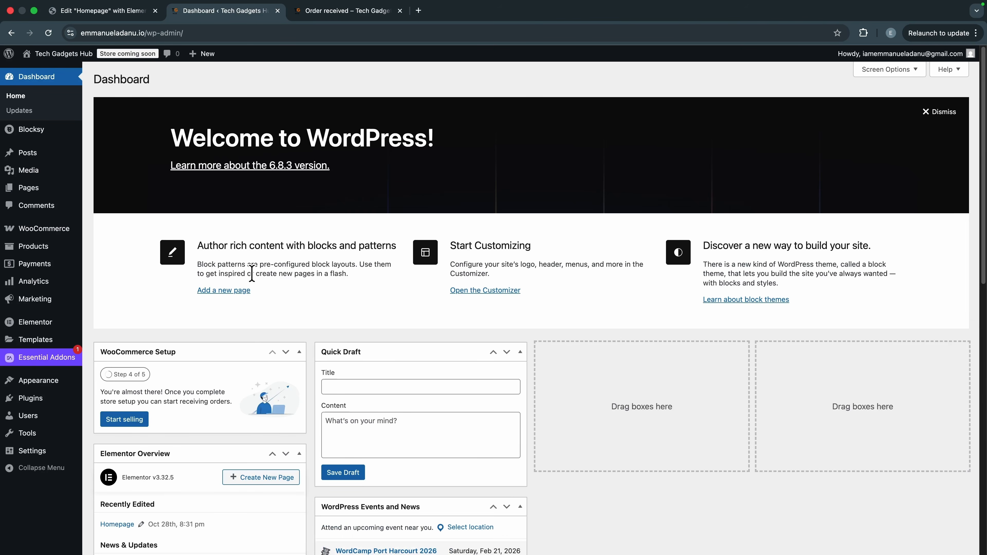
pyautogui.moveTo(30, 386)
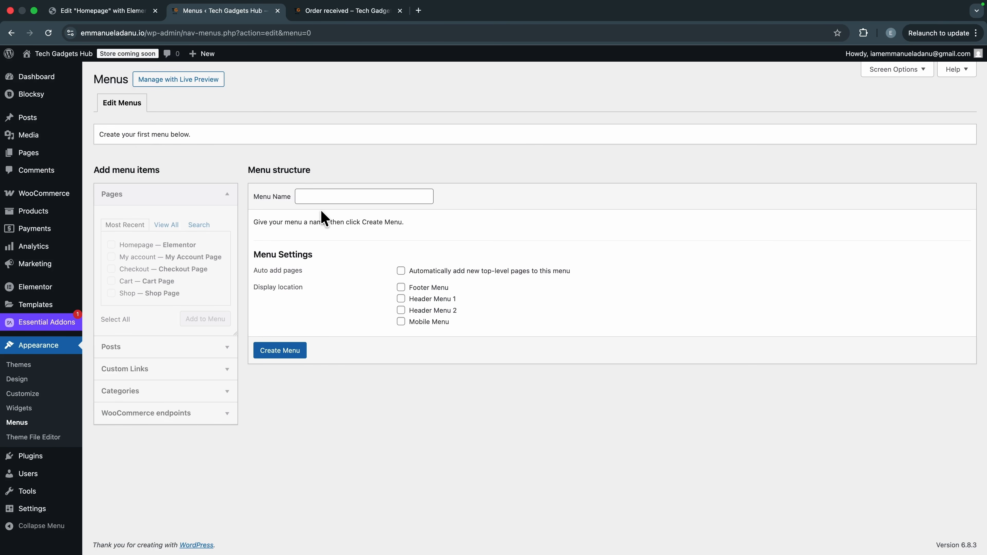
pyautogui.click(324, 196)
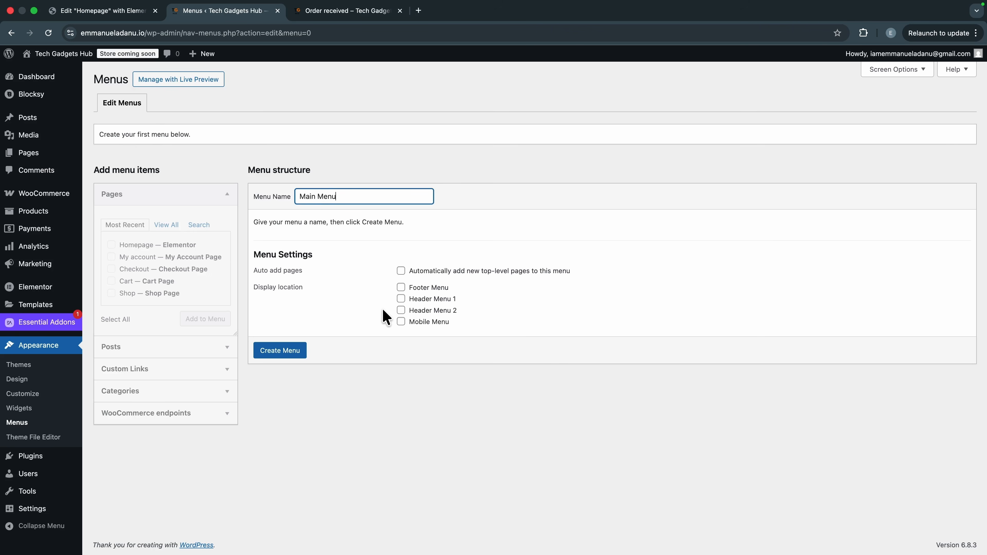
pyautogui.click(400, 299)
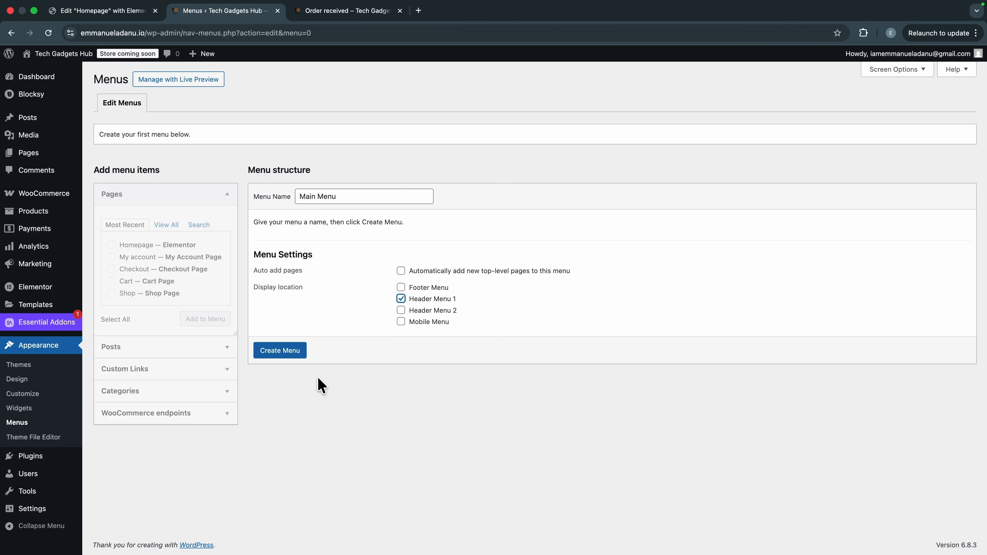
pyautogui.click(290, 354)
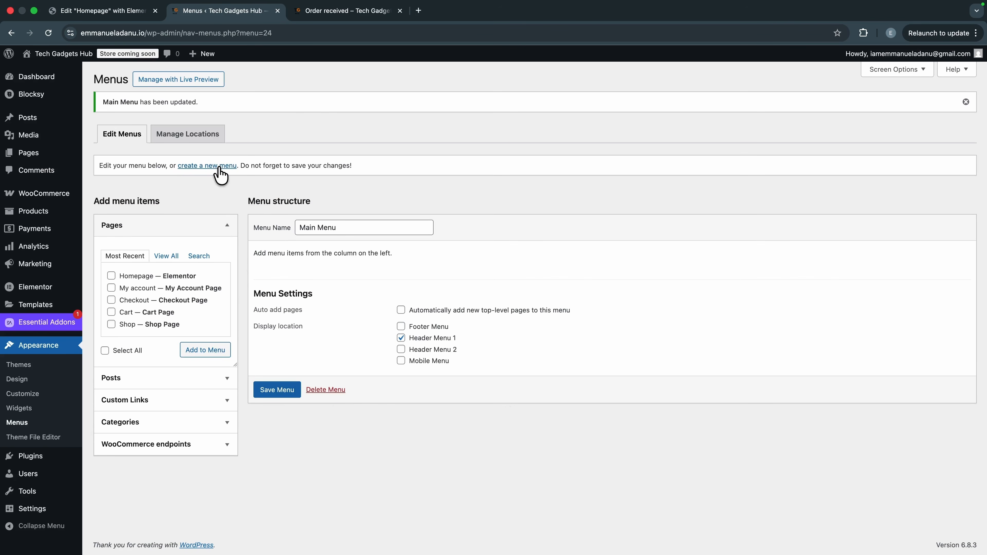
# Step: Create a second menu named "Footer Menu" and assign it to the Footer Menu display location
pyautogui.click(219, 166)
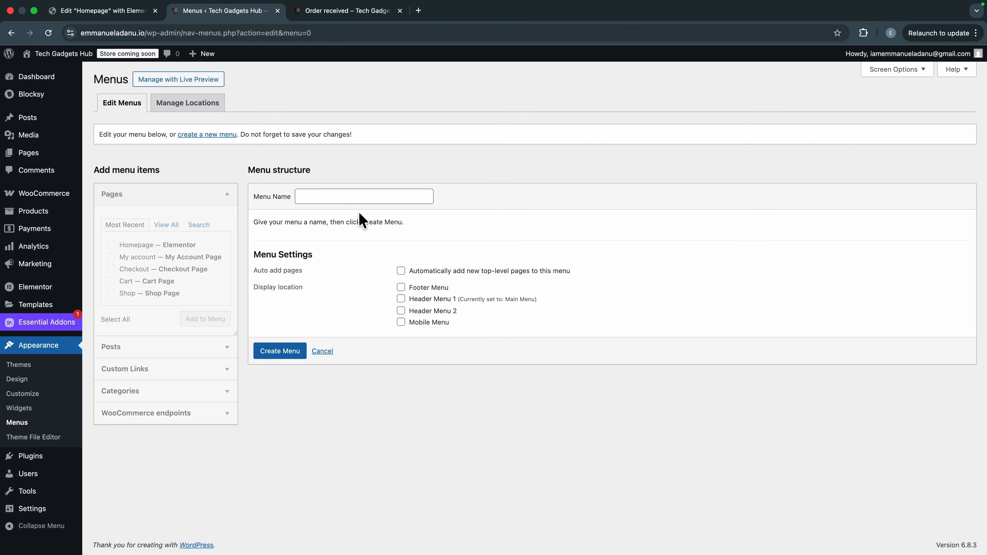
pyautogui.click(353, 197)
pyautogui.write('Fo')
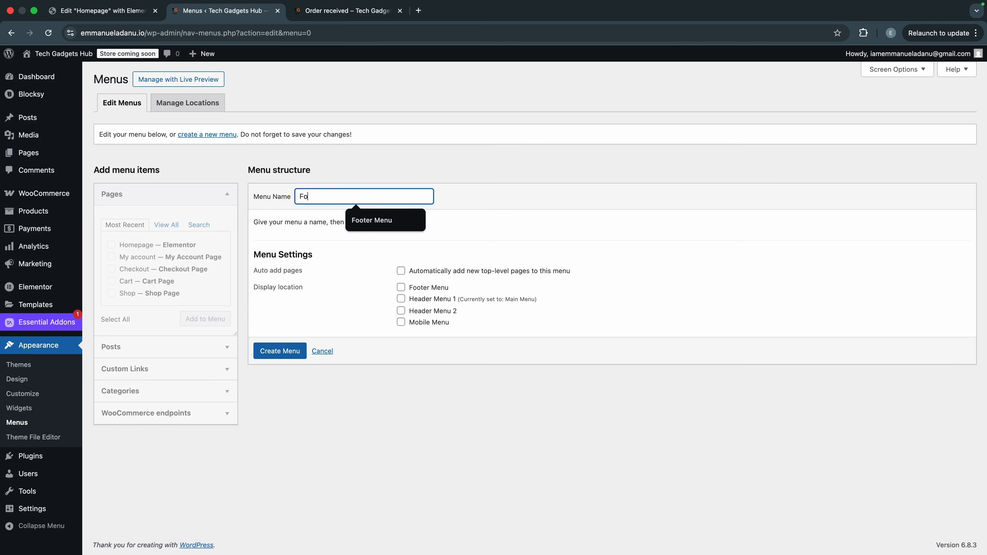
pyautogui.write('oter Menu')
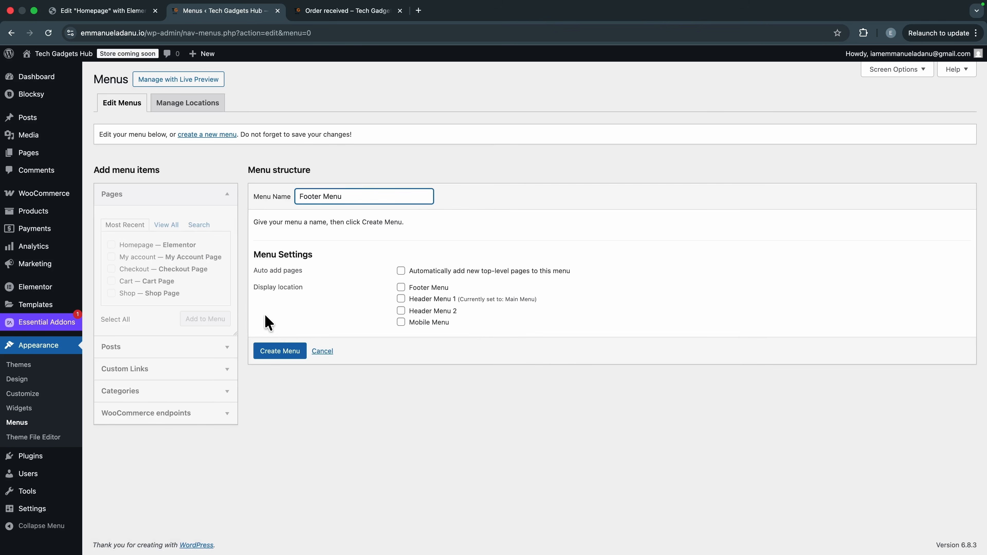
pyautogui.click(402, 287)
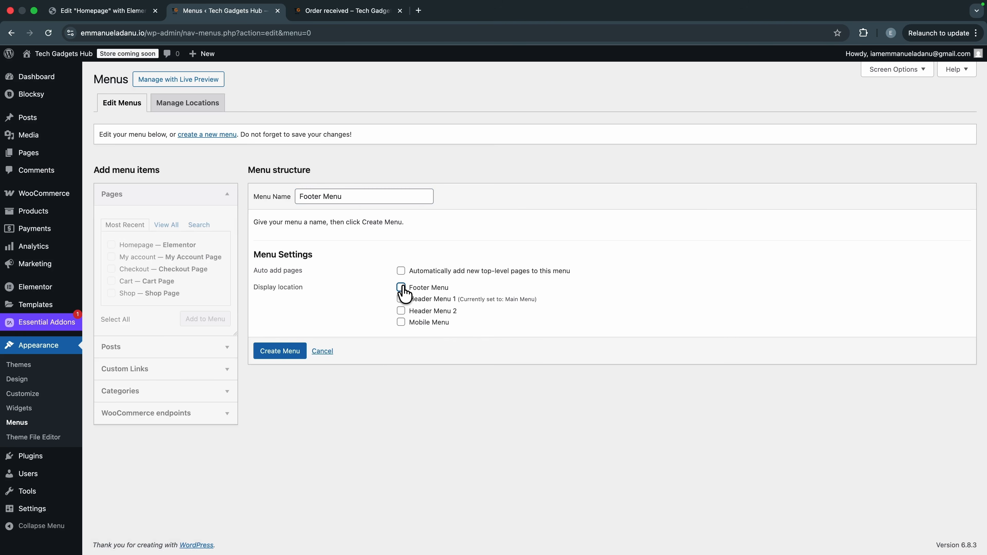
pyautogui.click(277, 352)
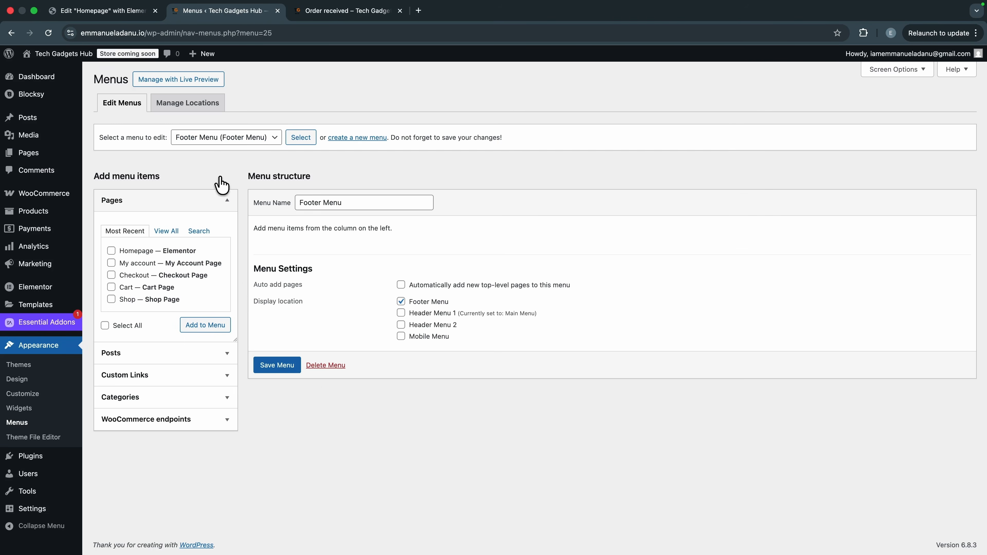
# Step: Switch to editing Main Menu and add the Homepage, My account, Cart and Shop pages to it
pyautogui.click(223, 140)
pyautogui.click(230, 149)
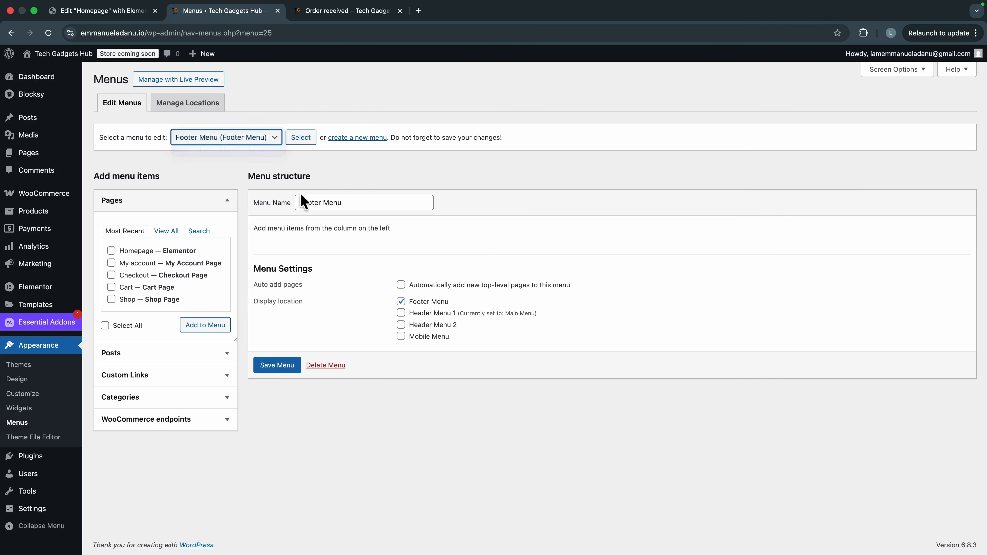
pyautogui.click(302, 140)
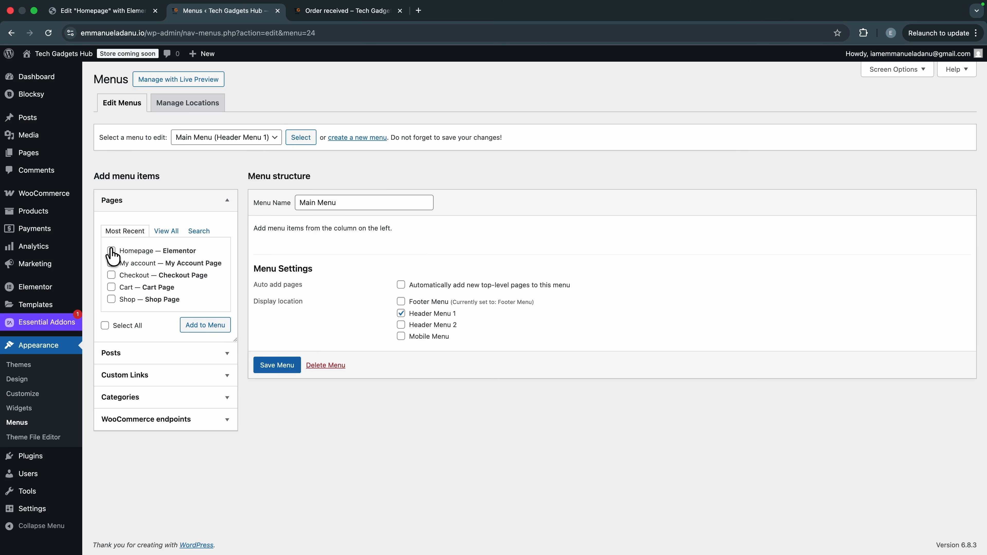
pyautogui.click(111, 299)
pyautogui.click(111, 263)
pyautogui.click(192, 328)
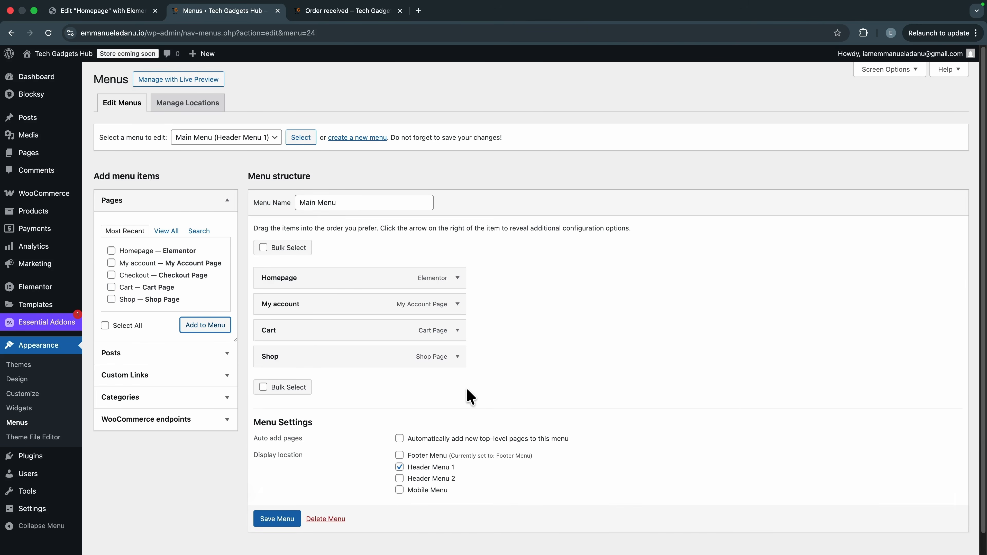
pyautogui.scroll(-1, 470, 397)
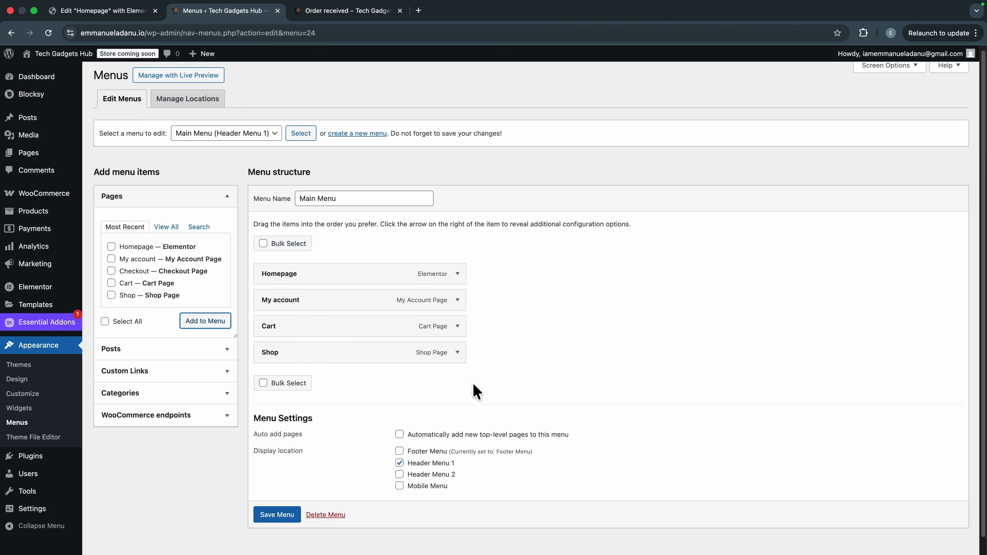
pyautogui.click(222, 374)
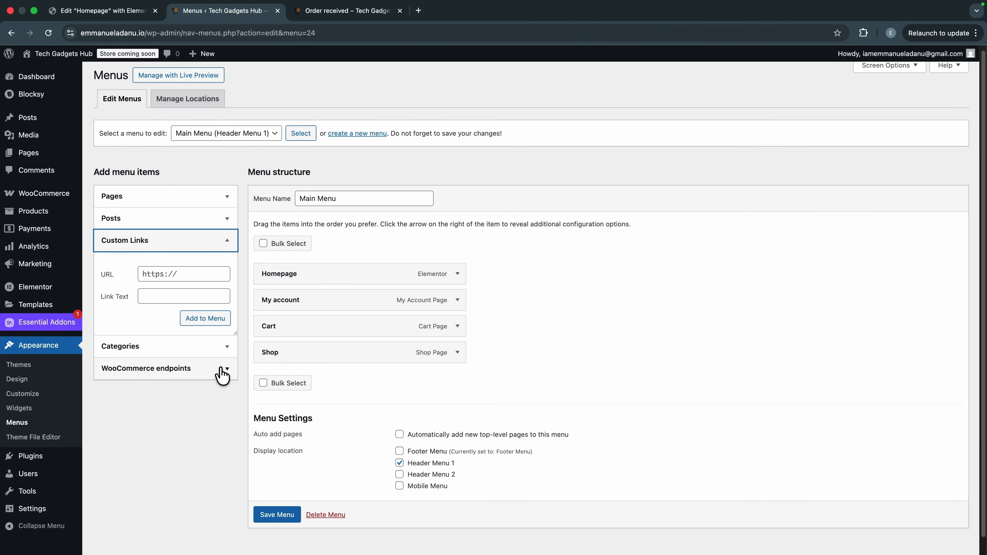
pyautogui.click(214, 347)
pyautogui.click(191, 200)
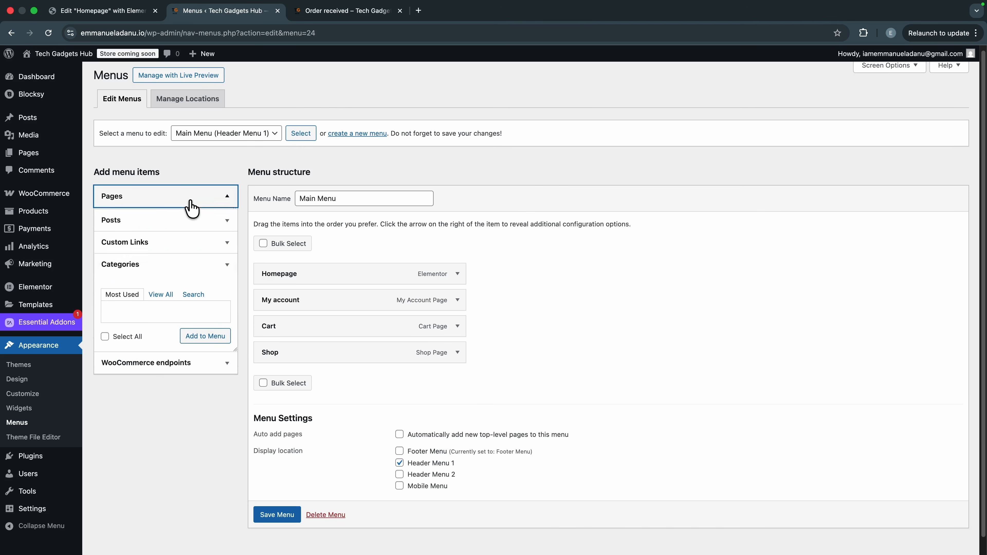
# Step: Change the Homepage menu item's navigation label to "Home" and save Main Menu
pyautogui.click(457, 274)
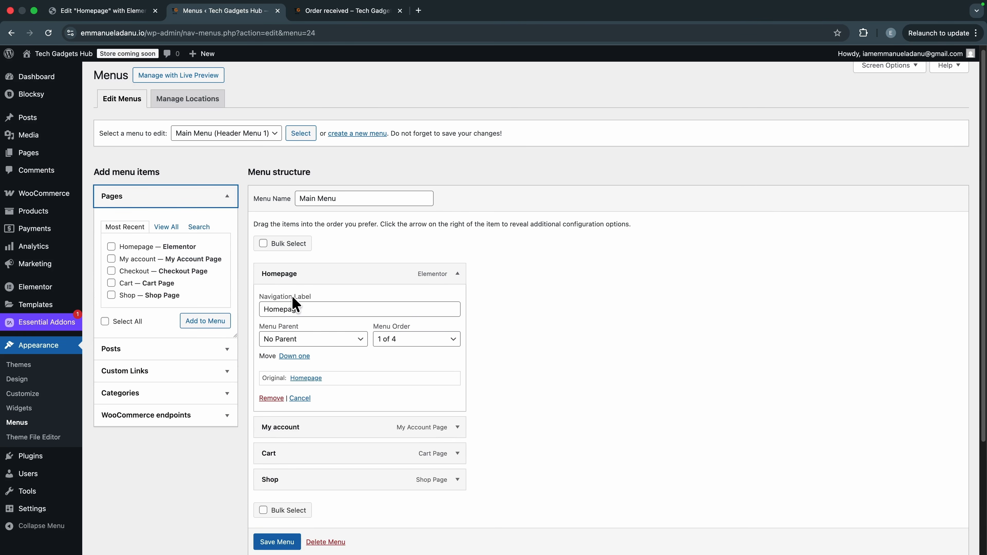
pyautogui.click(305, 309)
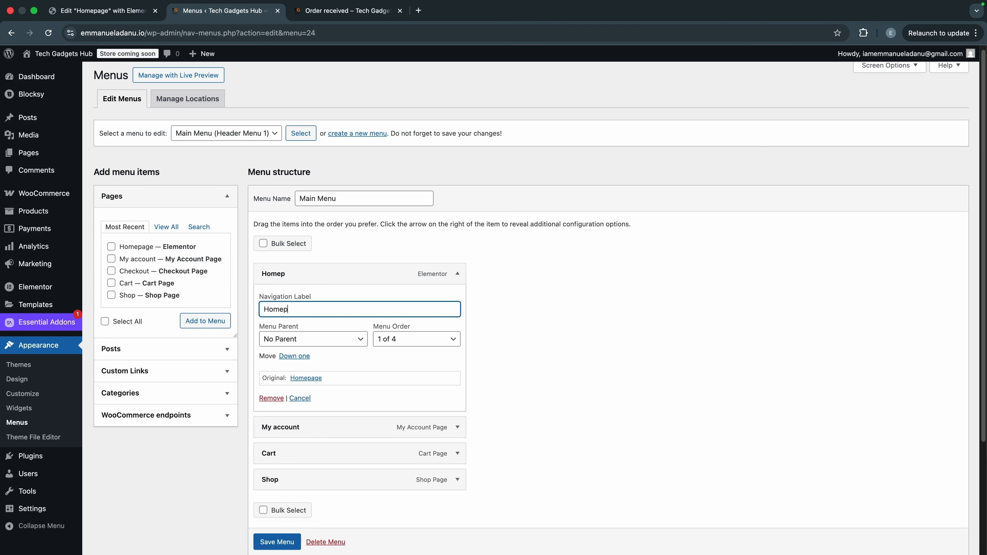
pyautogui.click(526, 304)
pyautogui.scroll(-5, 505, 418)
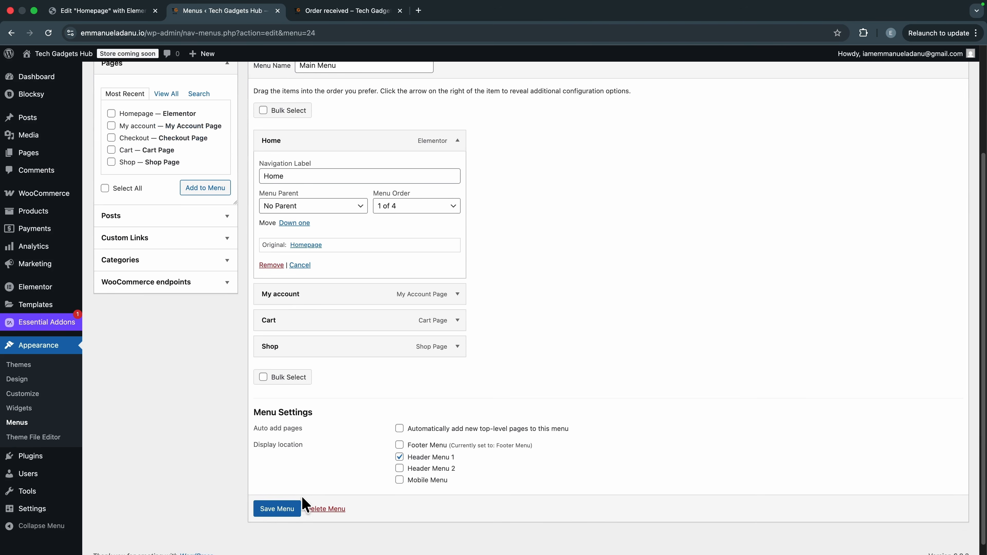
pyautogui.click(277, 510)
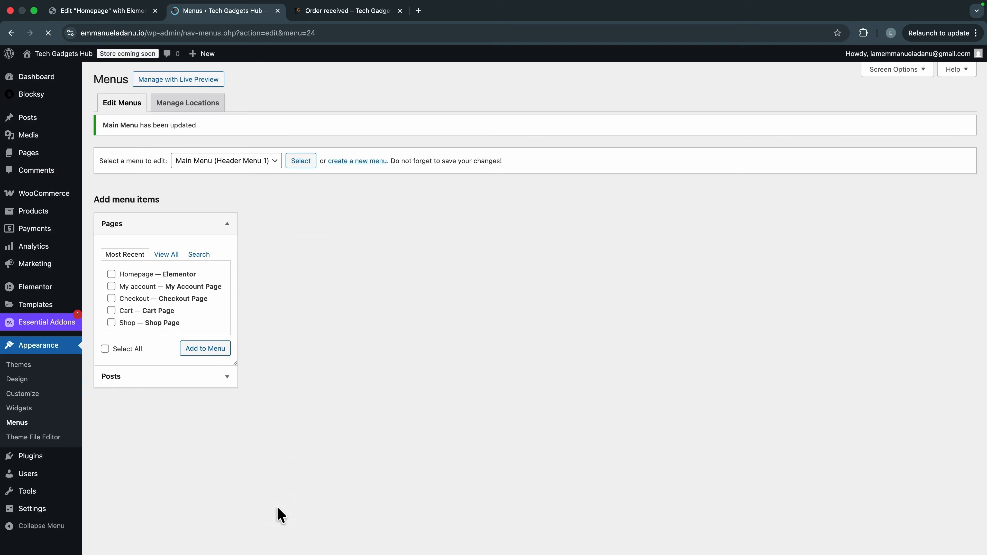
# Step: Move the Shop item directly below Home in Main Menu and save the menu
pyautogui.scroll(-2, 318, 456)
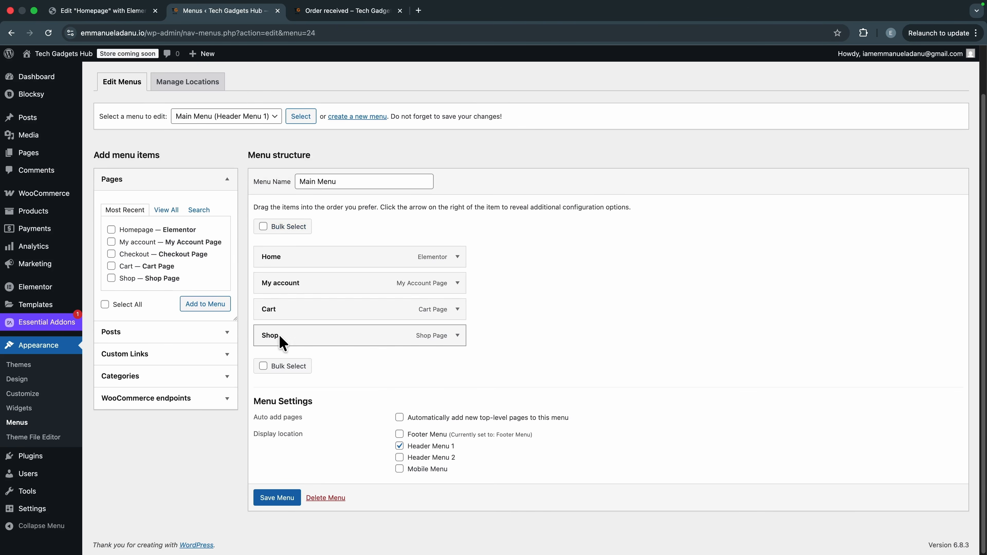
pyautogui.moveTo(284, 340); pyautogui.dragTo(277, 285)
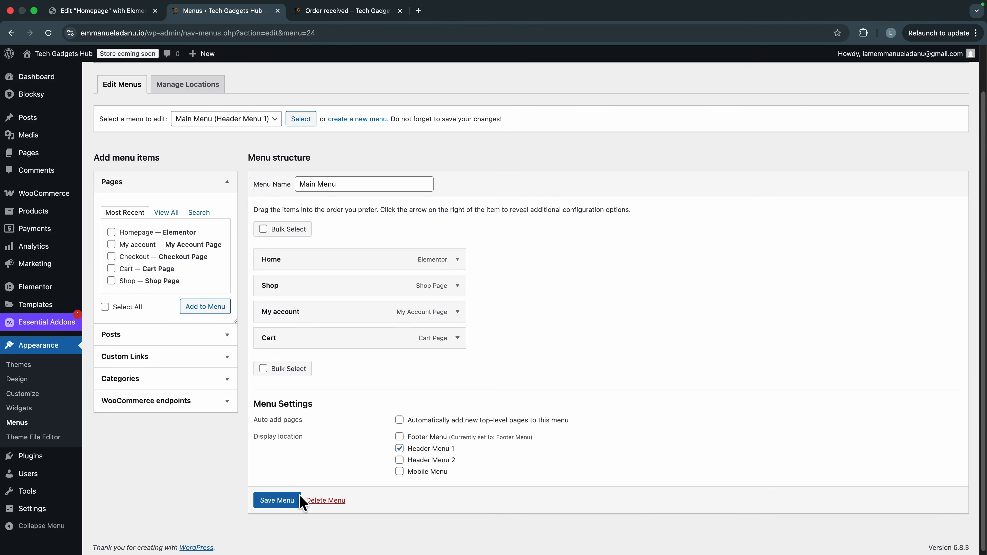
pyautogui.click(277, 501)
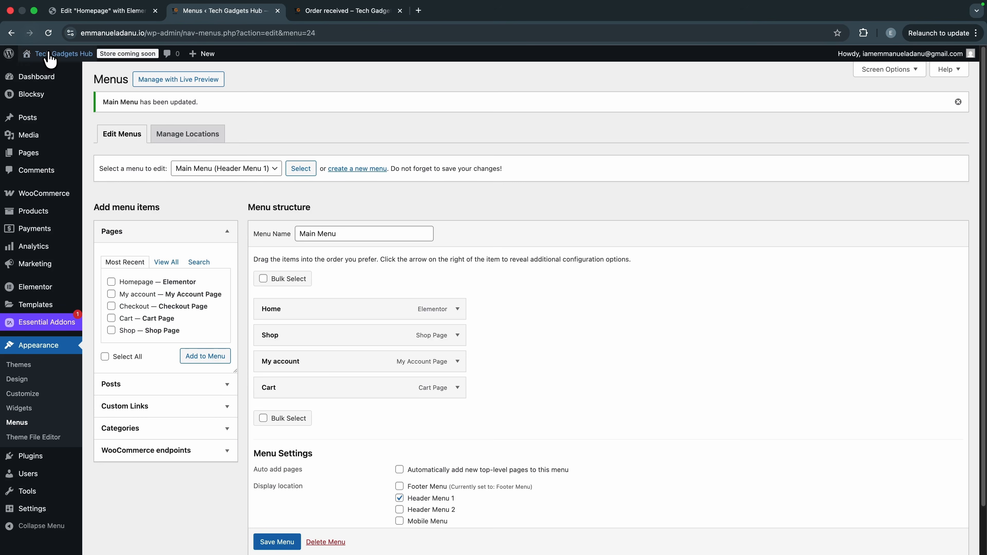
# Step: Open the live site in a new browser tab, check its header menu and follow the Home link
pyautogui.rightClick(45, 62)
pyautogui.click(82, 73)
pyautogui.click(302, 11)
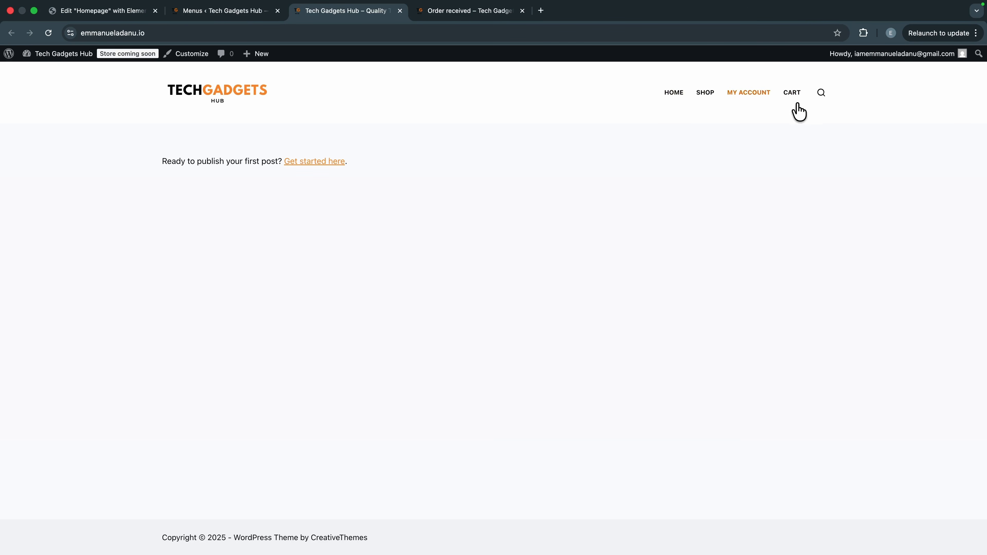
pyautogui.click(674, 95)
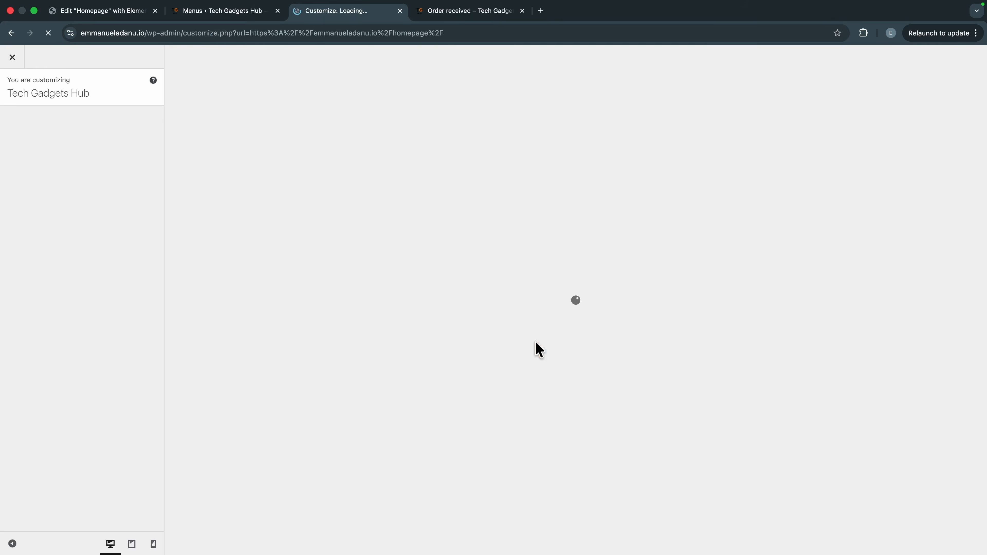
# Step: In the theme customizer, set the homepage to display the static page "Homepage" and publish the change
pyautogui.scroll(-6, 111, 311)
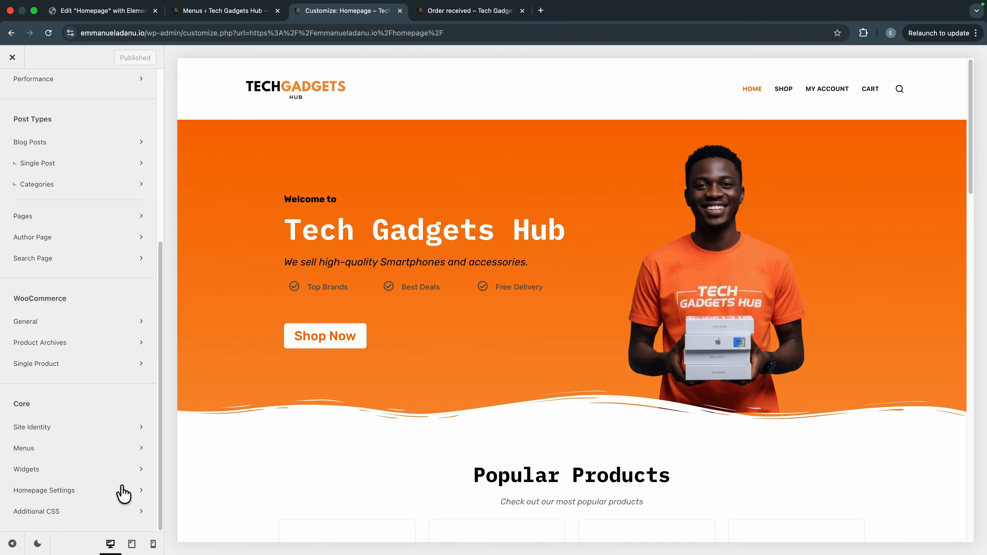
pyautogui.click(98, 492)
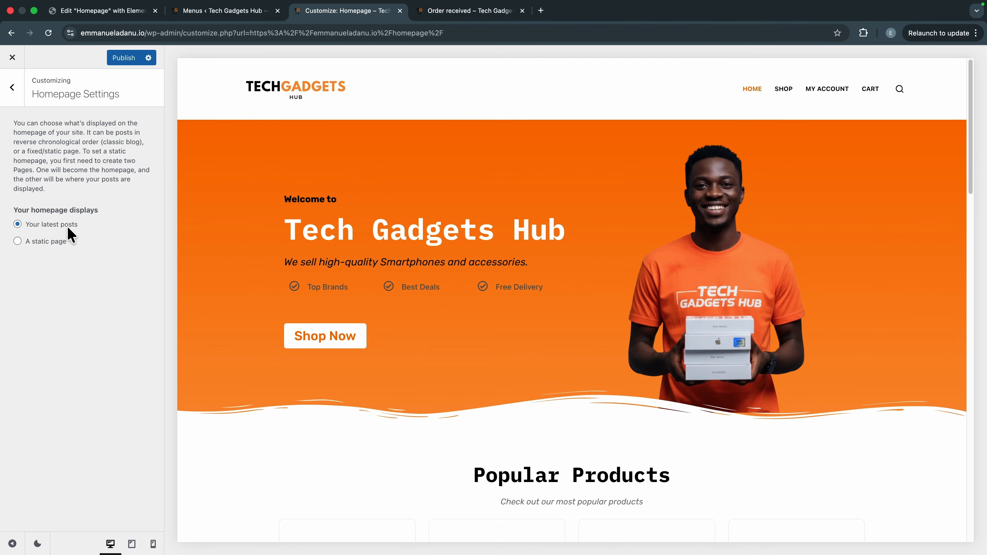
pyautogui.click(17, 241)
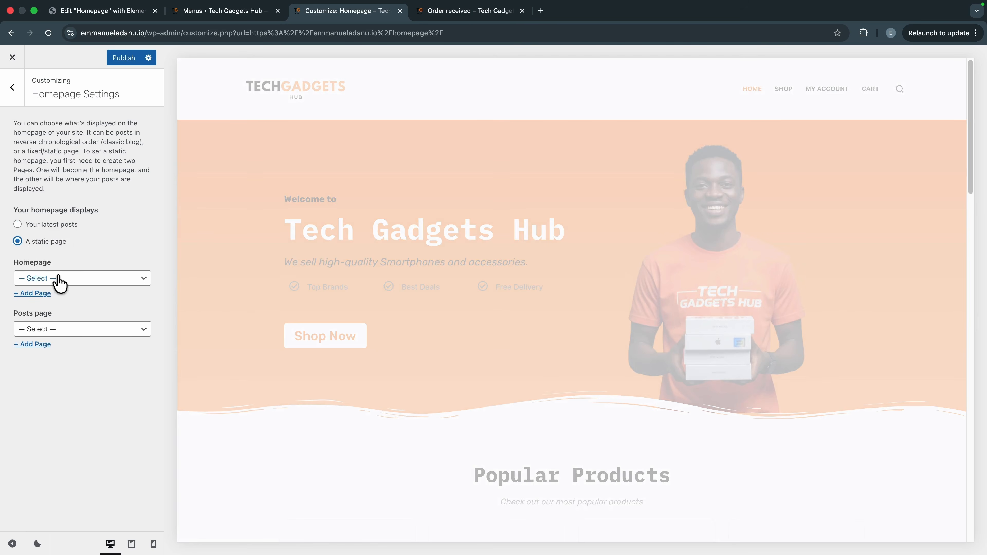
pyautogui.click(59, 279)
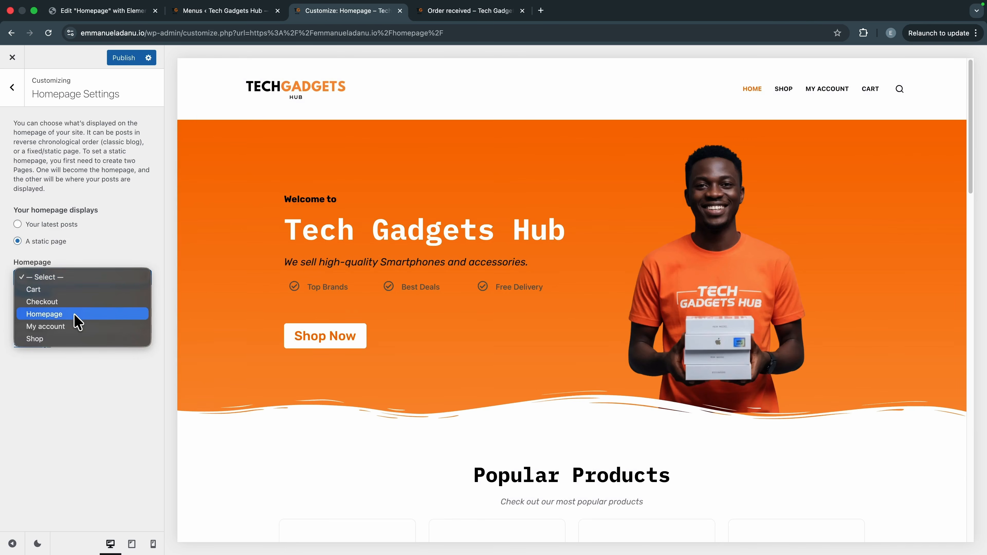
pyautogui.click(89, 314)
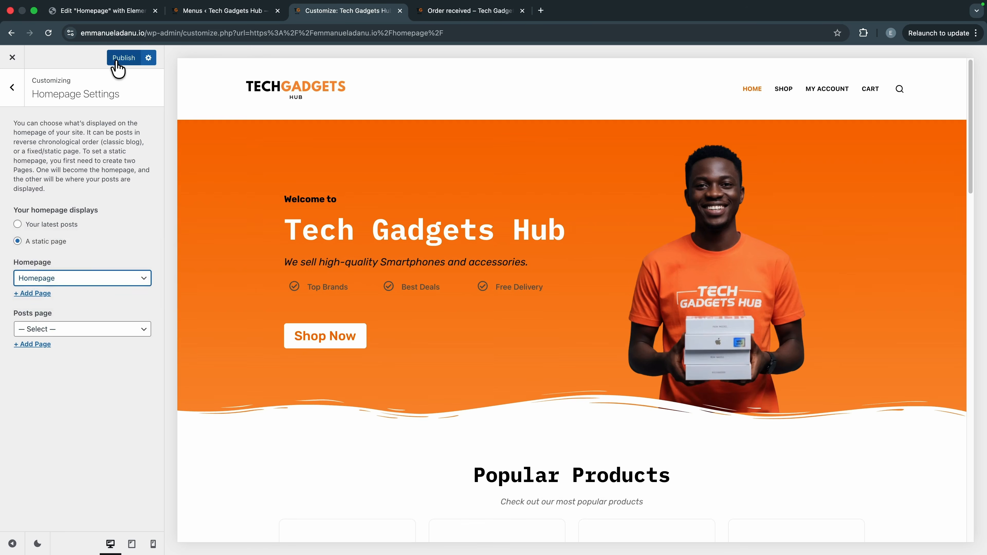
pyautogui.click(117, 59)
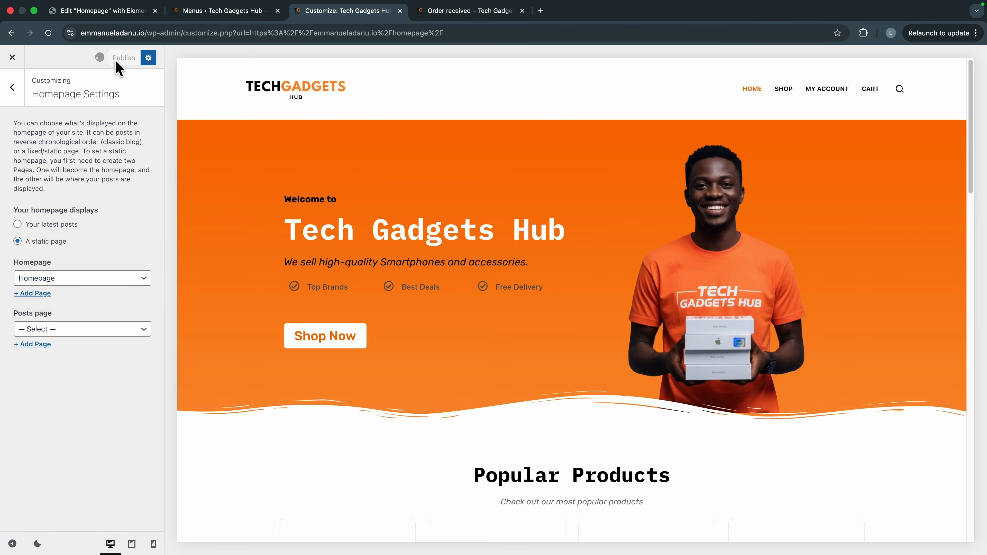
# Step: Open the live site from the Menus admin page in a new browser tab and check its front page
pyautogui.click(228, 11)
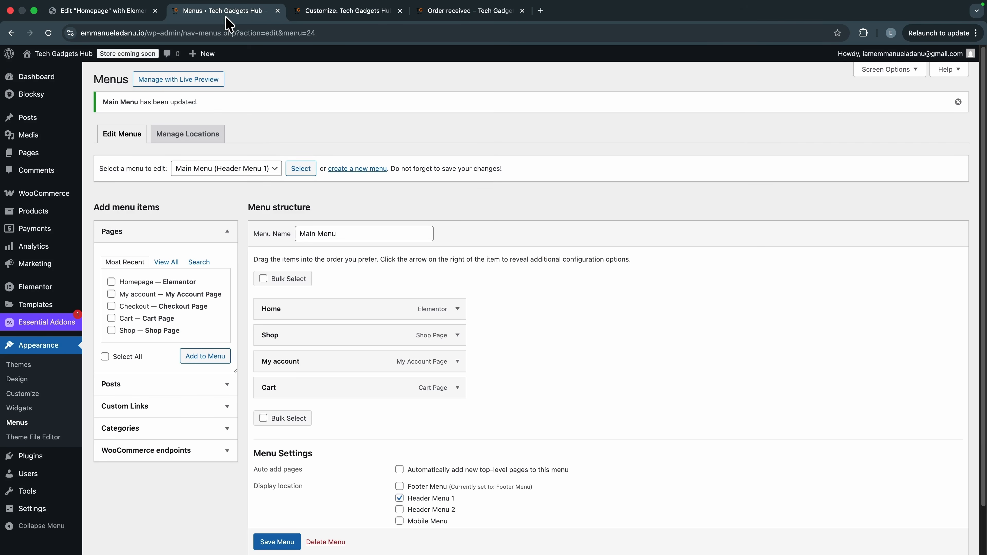
pyautogui.moveTo(64, 55)
pyautogui.rightClick(66, 71)
pyautogui.click(78, 76)
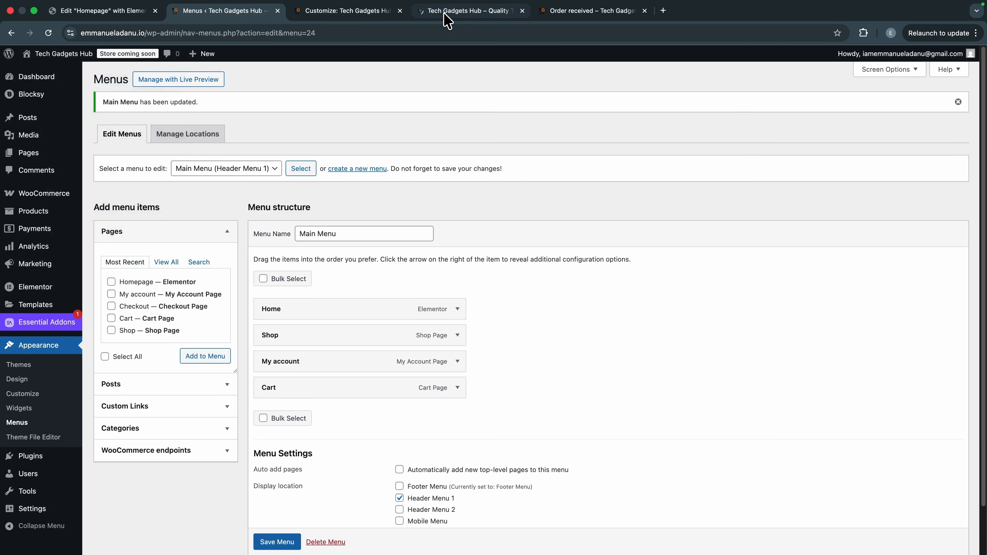
pyautogui.click(456, 19)
pyautogui.scroll(-1, 451, 385)
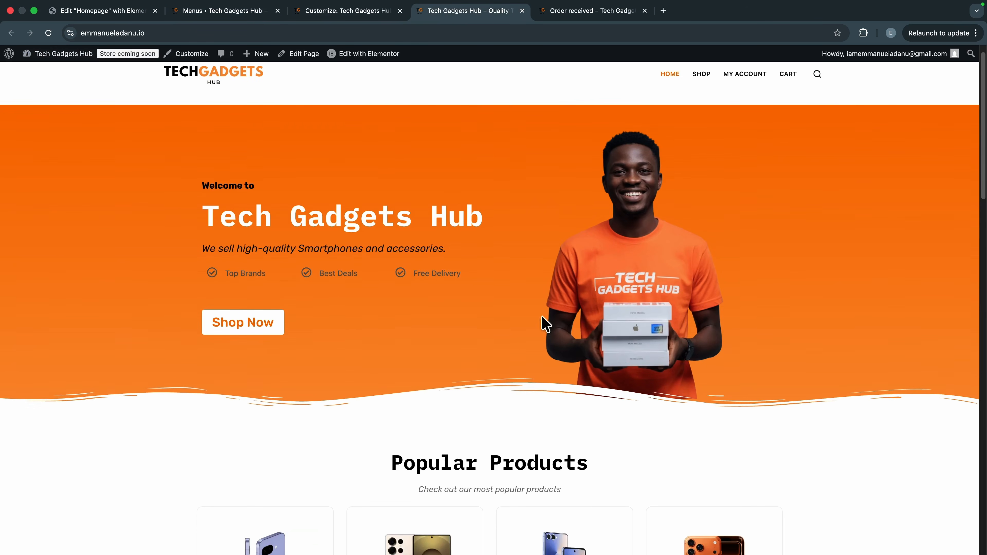
# Step: Review the live homepage down to its footer, and open the Footer options in the theme customizer
pyautogui.scroll(1, 162, 121)
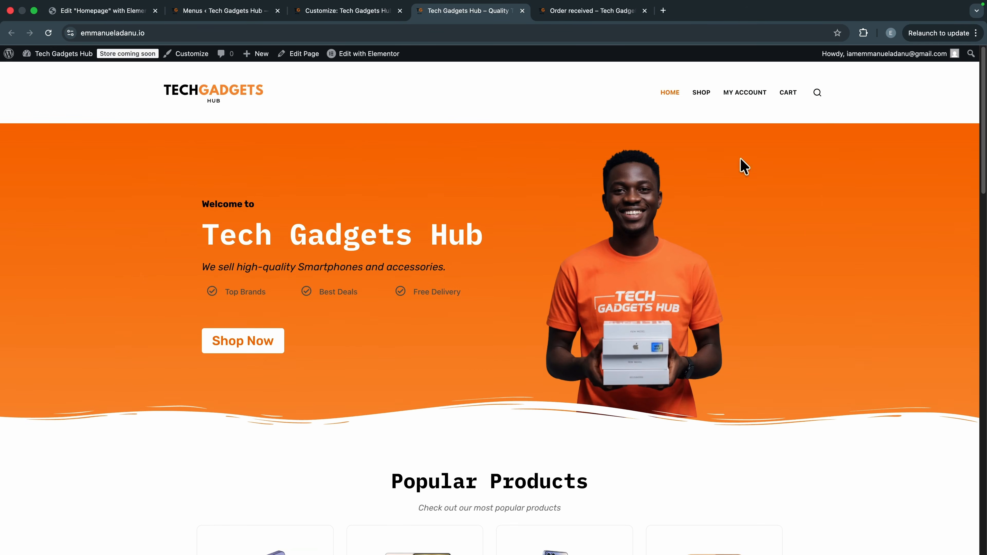
pyautogui.scroll(-15, 413, 353)
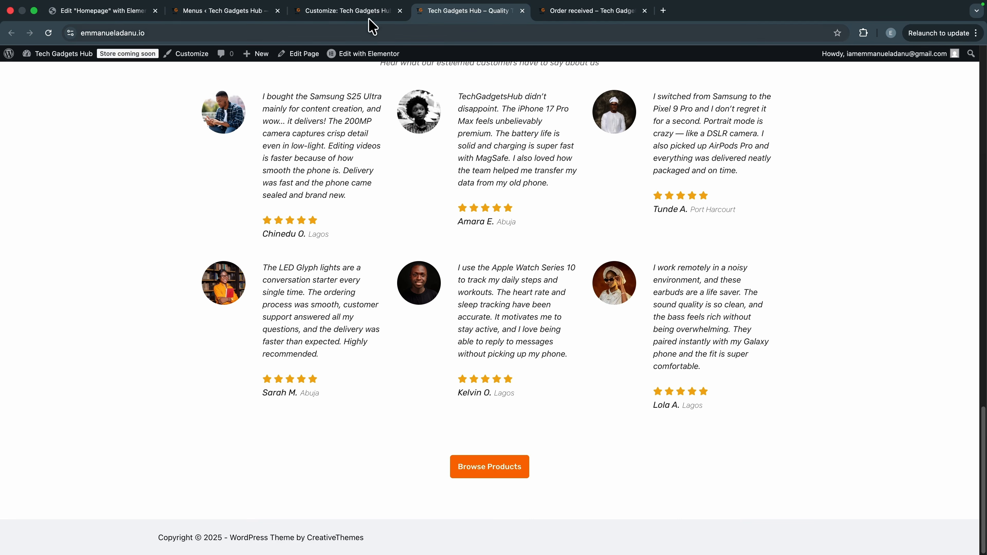
pyautogui.click(361, 13)
pyautogui.scroll(-10, 572, 249)
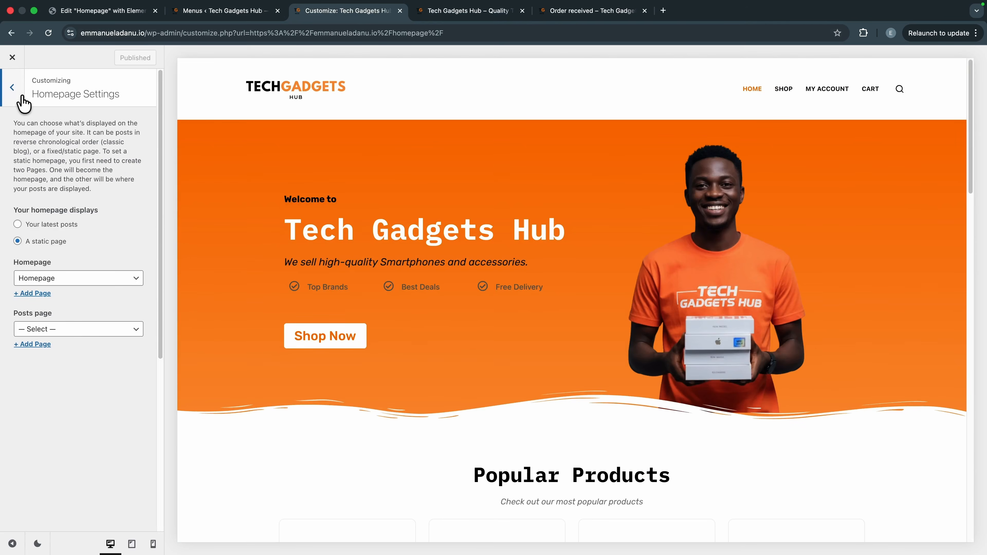
pyautogui.click(21, 100)
pyautogui.scroll(5, 78, 250)
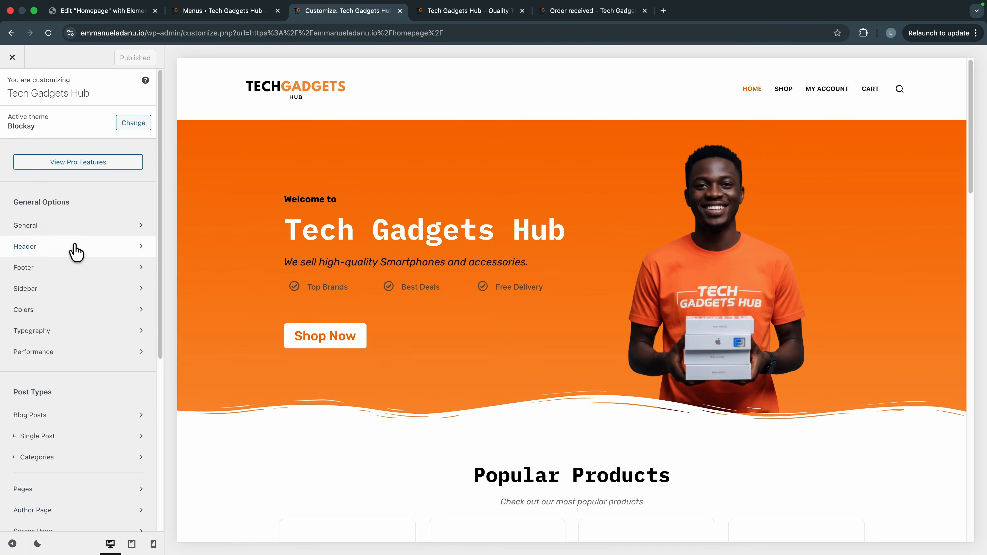
pyautogui.click(62, 277)
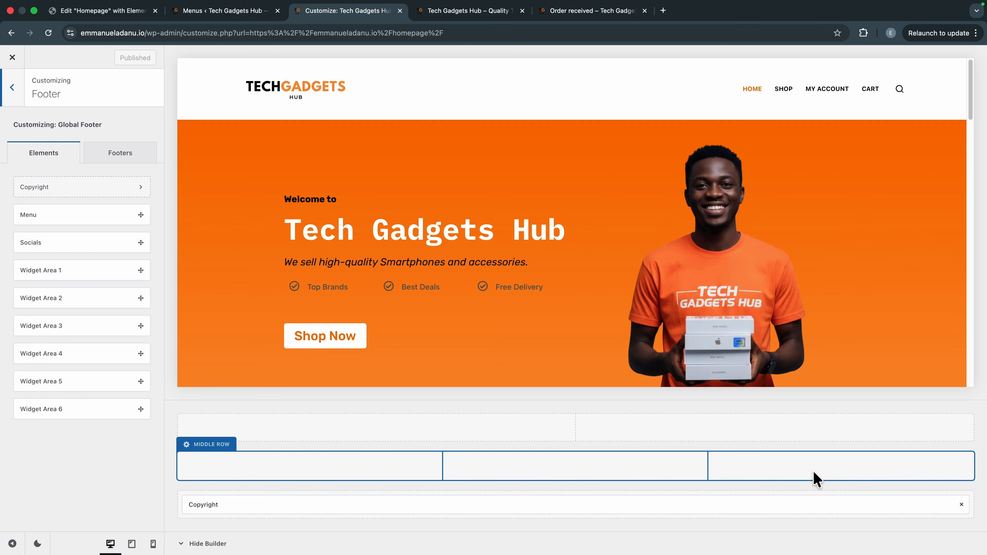
# Step: Set the footer middle row's background to the lighter orange of the theme palette (--theme-palette-color-1) and publish the change
pyautogui.click(220, 447)
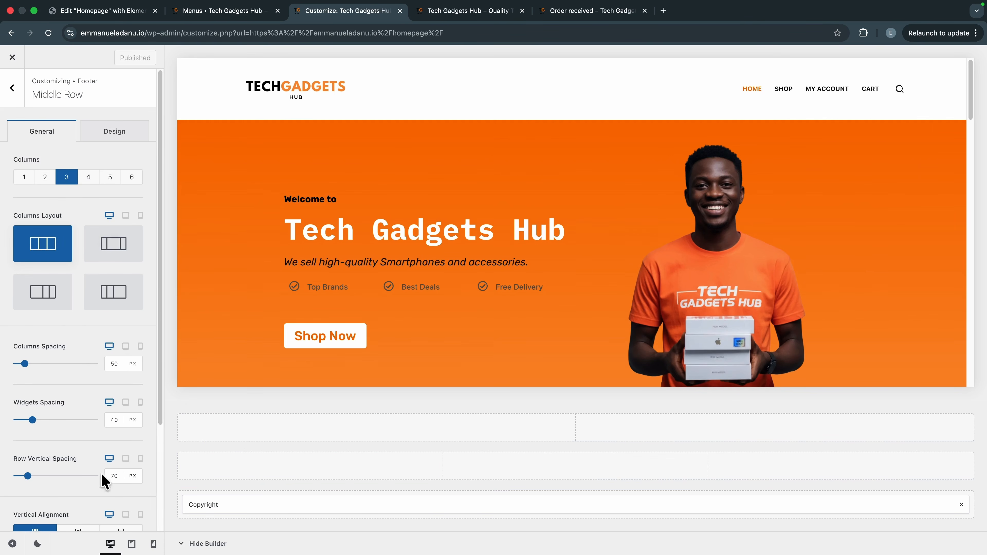
pyautogui.click(116, 131)
pyautogui.click(140, 179)
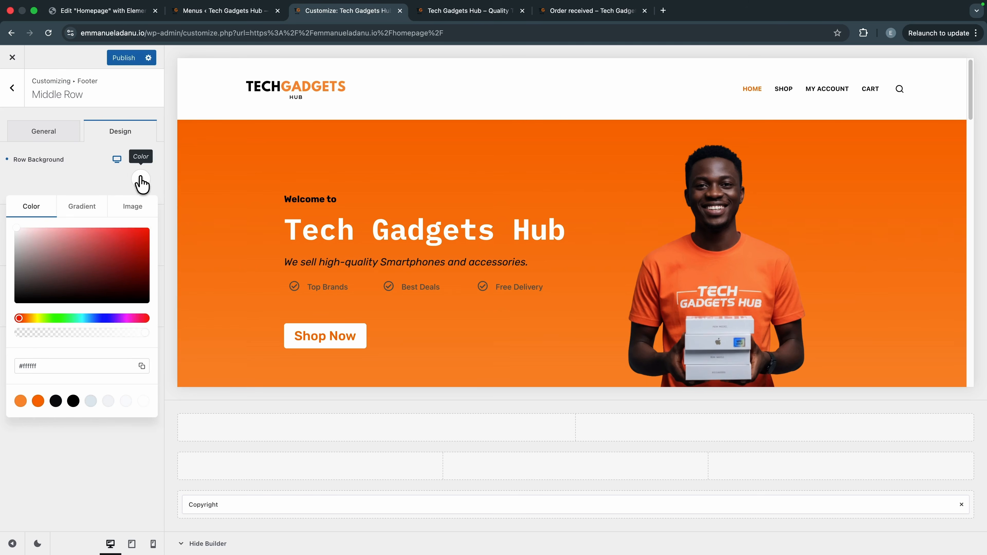
pyautogui.click(21, 401)
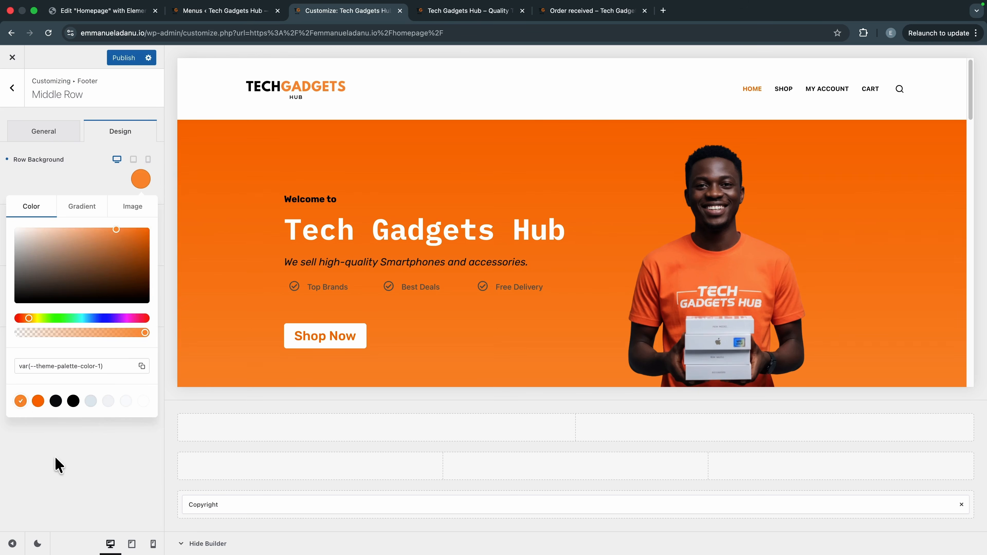
pyautogui.click(128, 60)
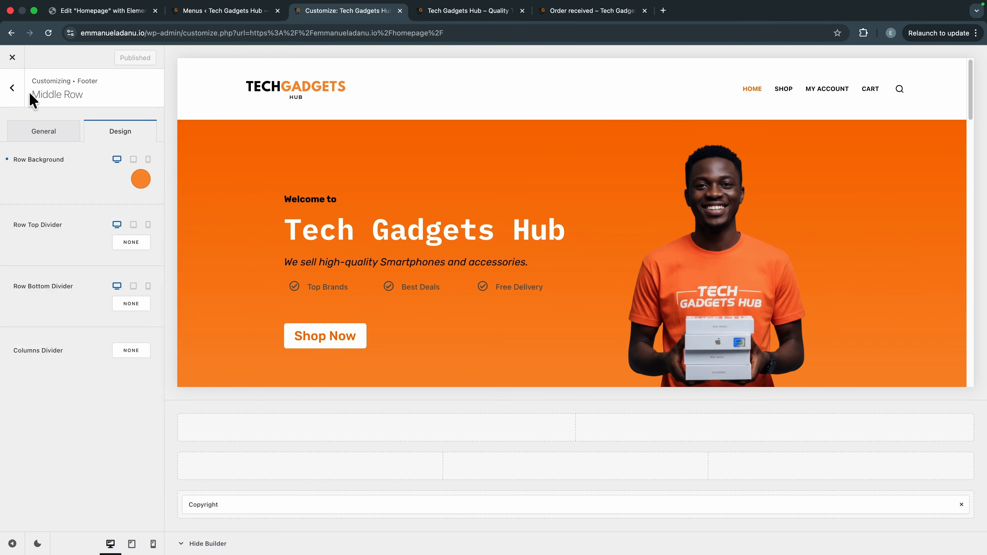
# Step: Place Widget Area 1 in the first column of the footer's middle row and add the heading "About Us" to it
pyautogui.click(12, 87)
pyautogui.moveTo(50, 269); pyautogui.dragTo(317, 470)
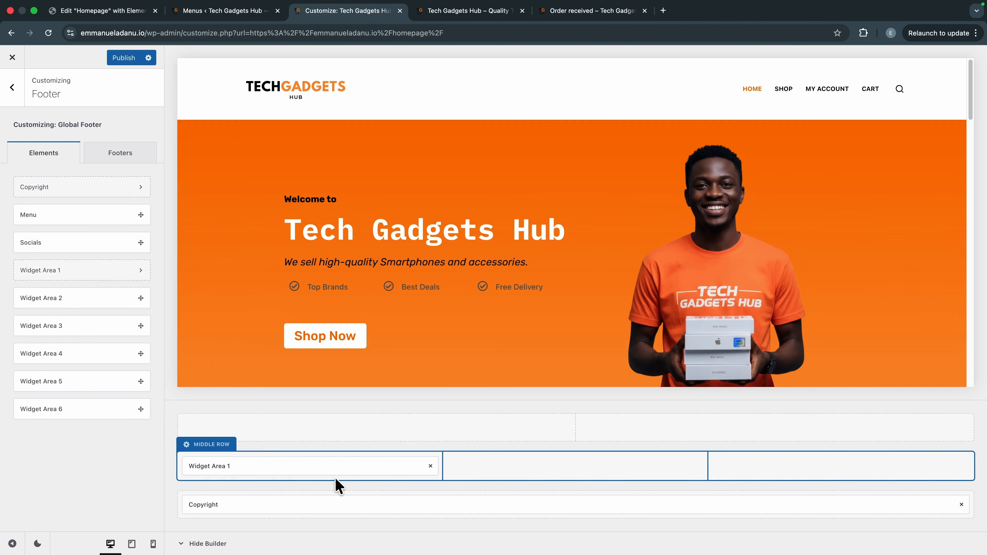
pyautogui.click(130, 271)
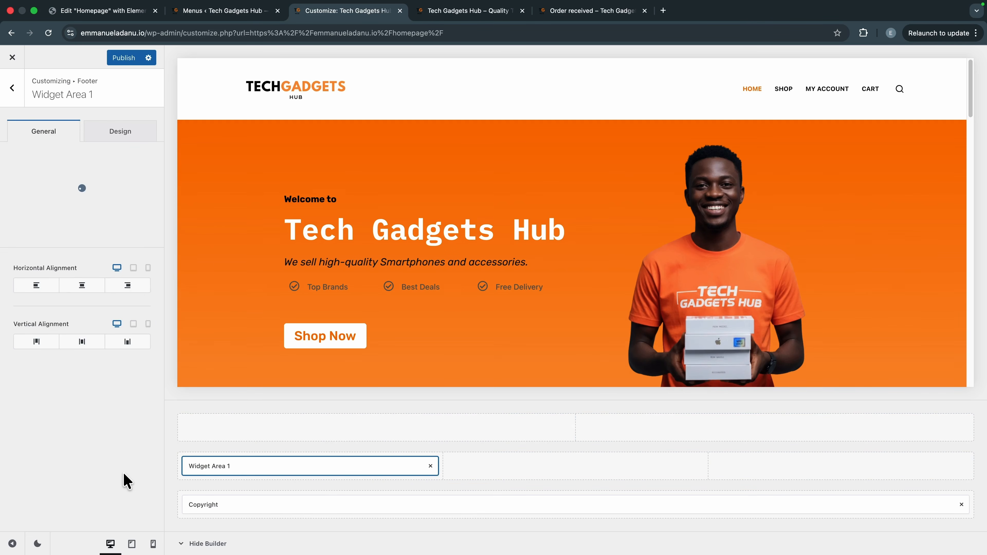
pyautogui.click(72, 208)
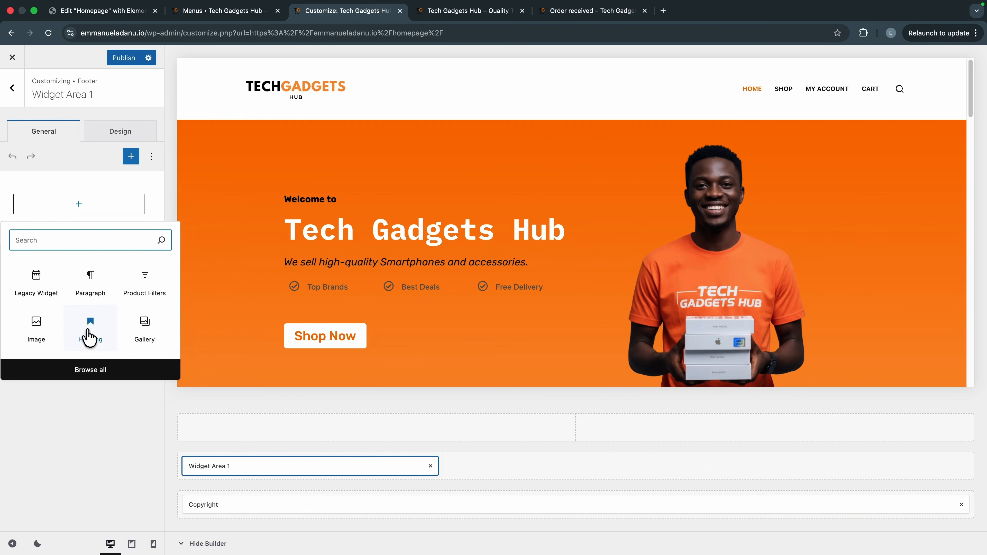
pyautogui.click(89, 333)
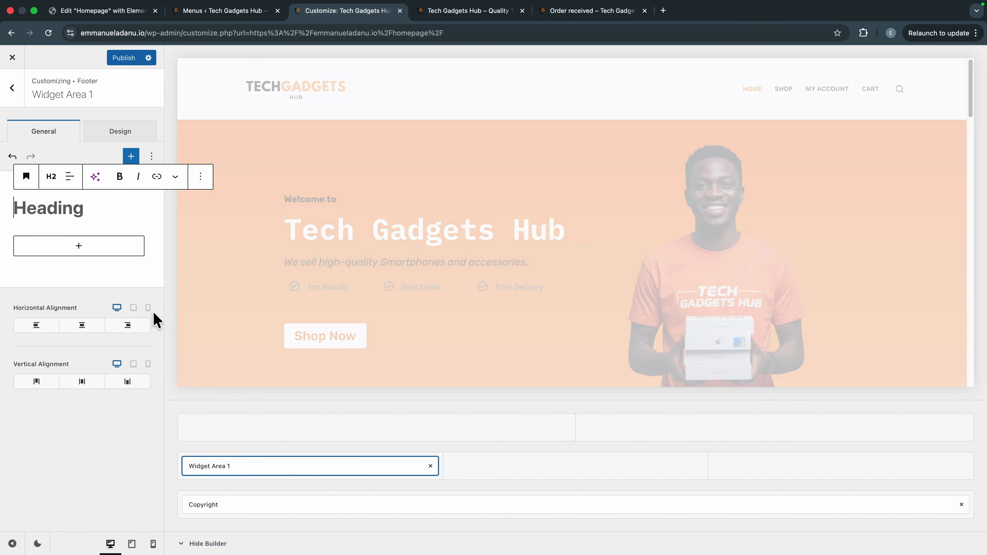
pyautogui.write('About Us')
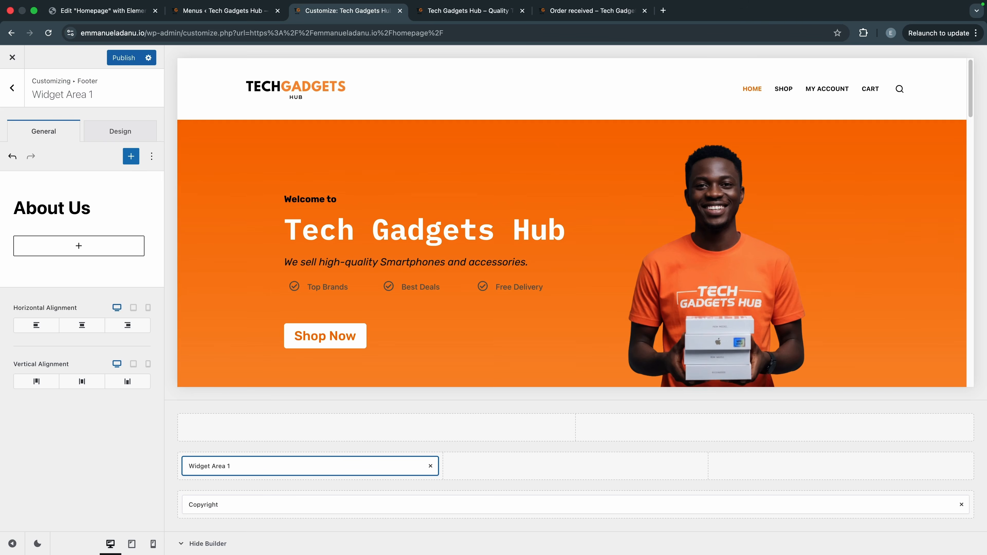
# Step: Add a paragraph under About Us introducing TechGadgetsHub as home for the latest smartphones and tech accessories, with genuine devices, fast shipping, seamless purchasing and no hidden charges
pyautogui.click(78, 253)
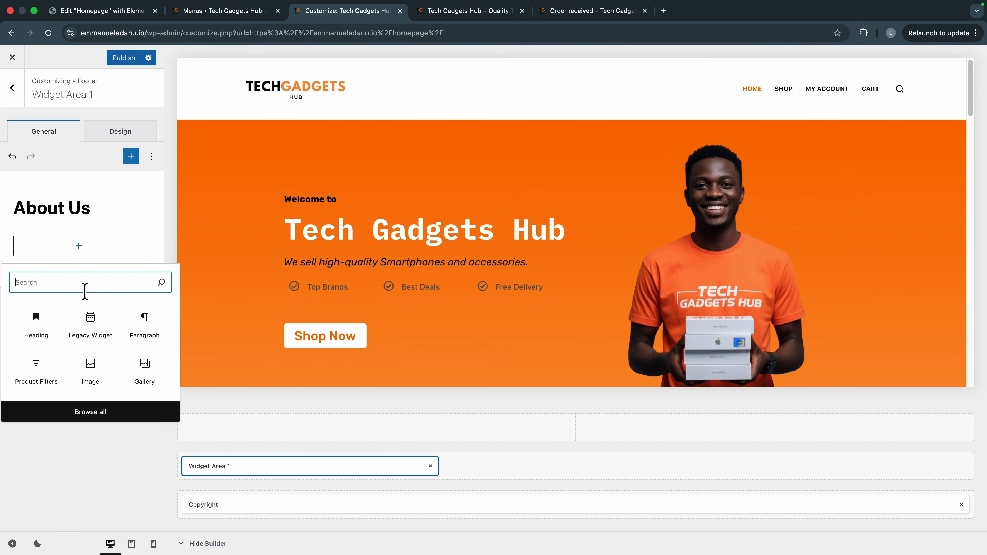
pyautogui.click(144, 326)
pyautogui.click(54, 238)
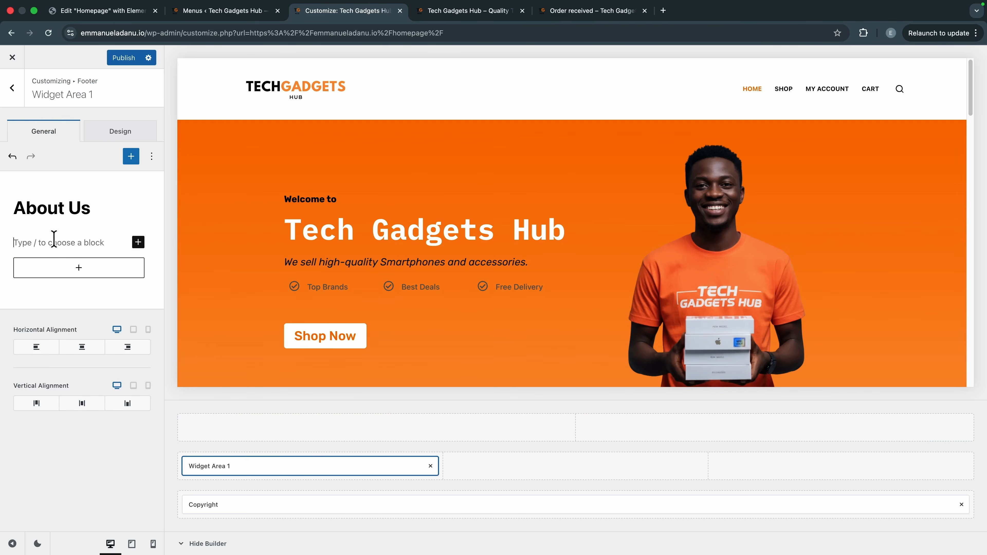
pyautogui.write('TechGadgetsHub is your home for the latest smartphones and tech accessories. We offer genuine devices, fast shipping, and seamless purchasing — no surprises, no hidden charges.')
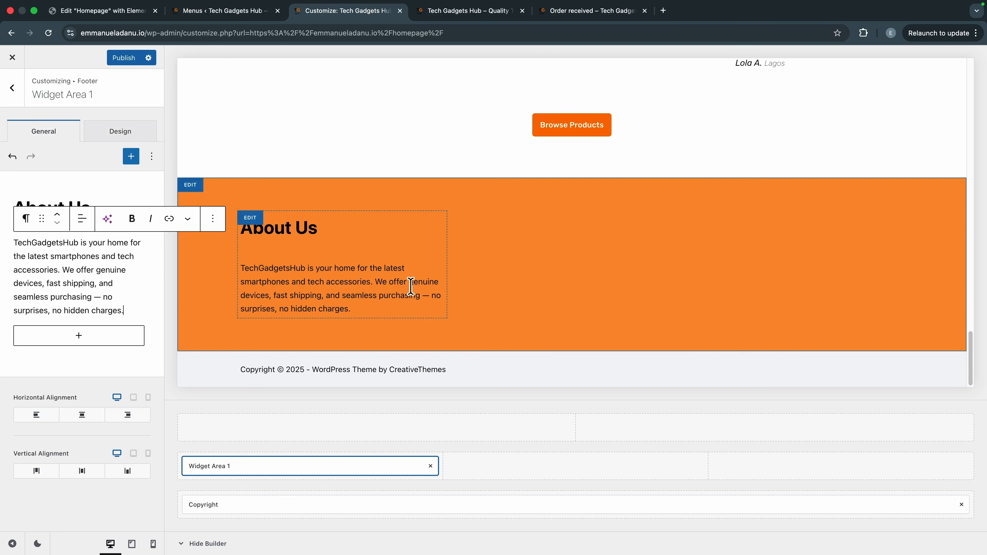
# Step: Set the text font color of Widget Area 1 to white
pyautogui.click(128, 136)
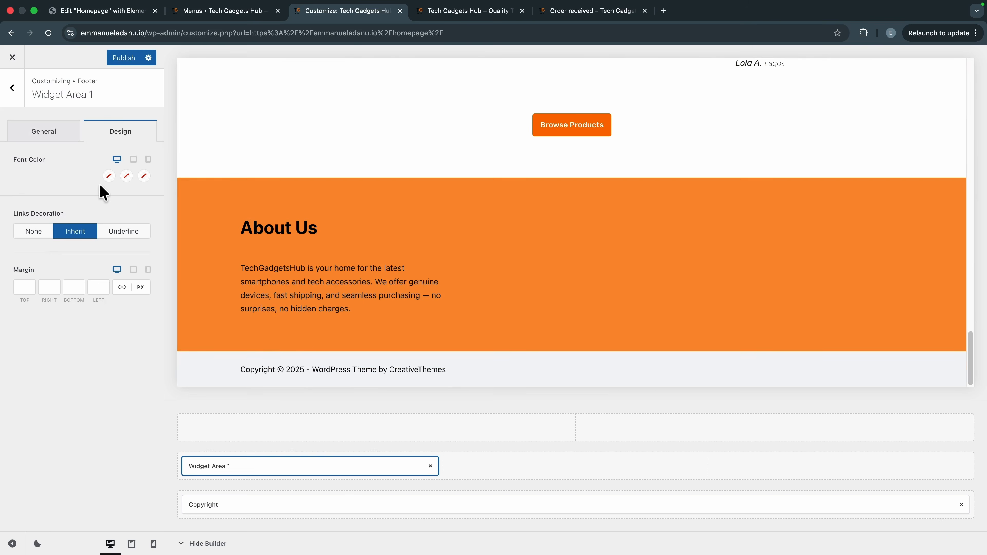
pyautogui.click(109, 176)
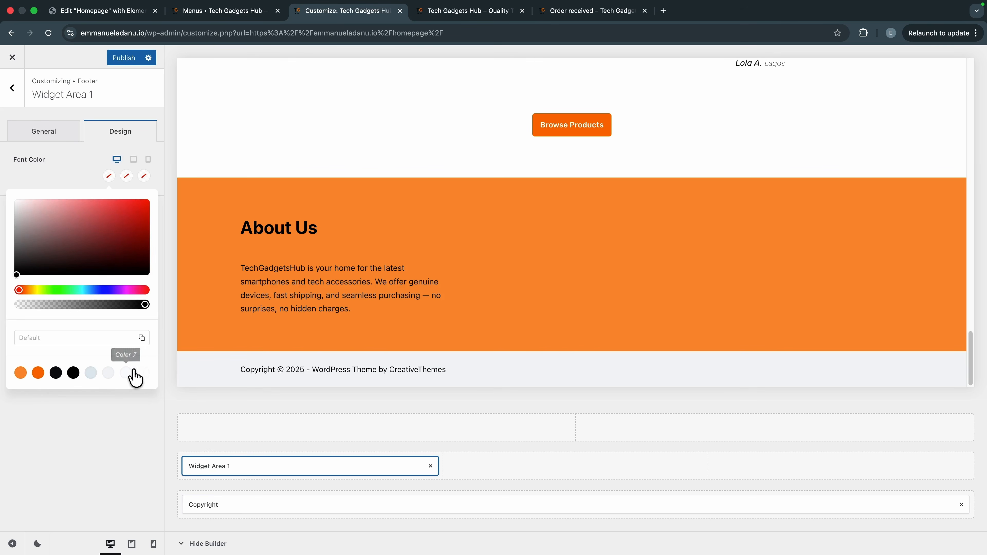
pyautogui.click(142, 373)
pyautogui.click(109, 409)
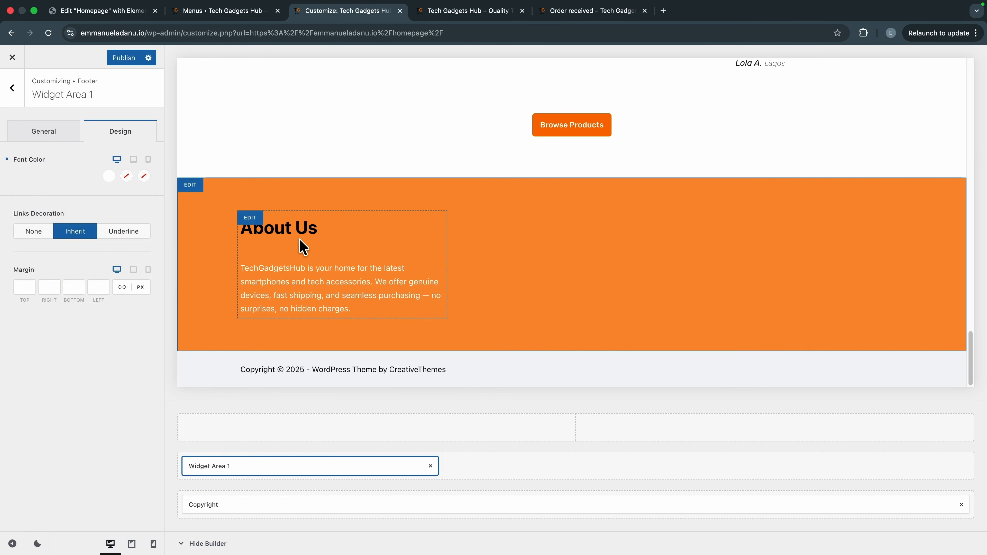
# Step: Reduce the footer middle row's widgets spacing to 8 px
pyautogui.click(292, 228)
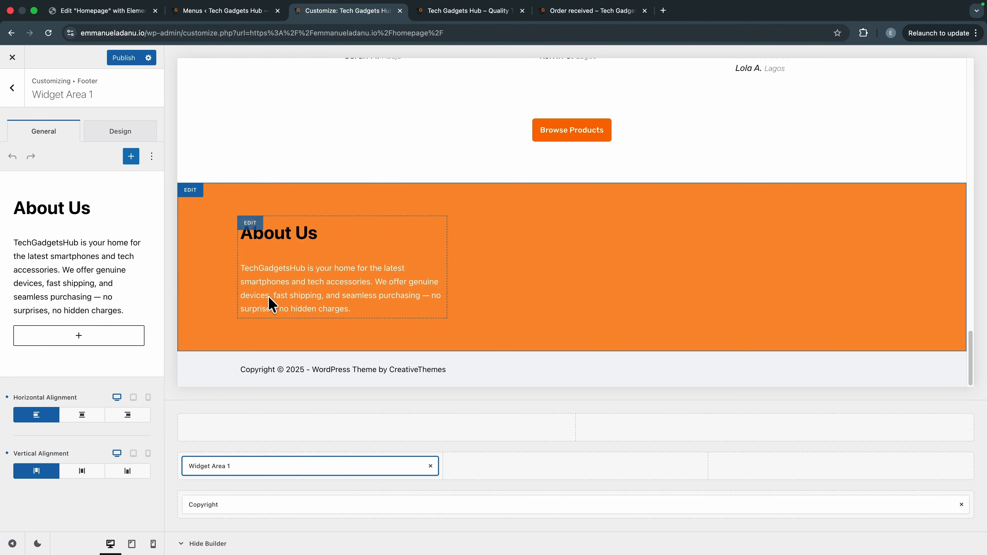
pyautogui.click(191, 194)
pyautogui.scroll(-1, 93, 462)
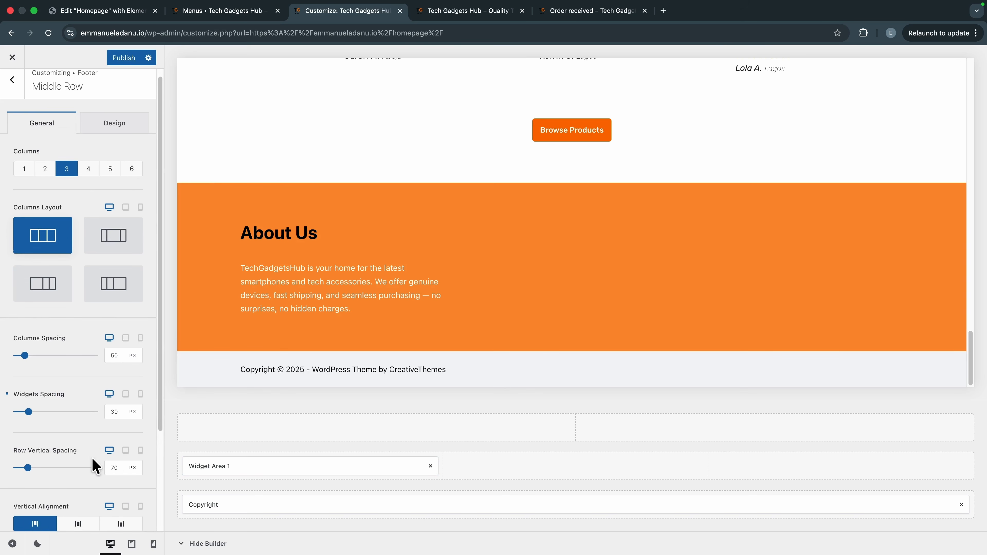
pyautogui.moveTo(25, 408); pyautogui.dragTo(21, 410)
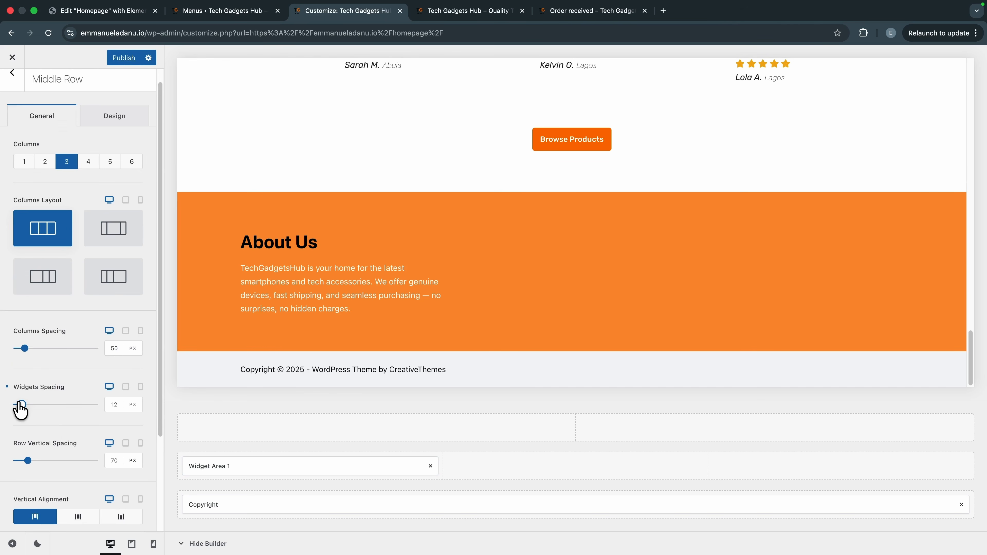
pyautogui.moveTo(21, 409); pyautogui.dragTo(18, 409)
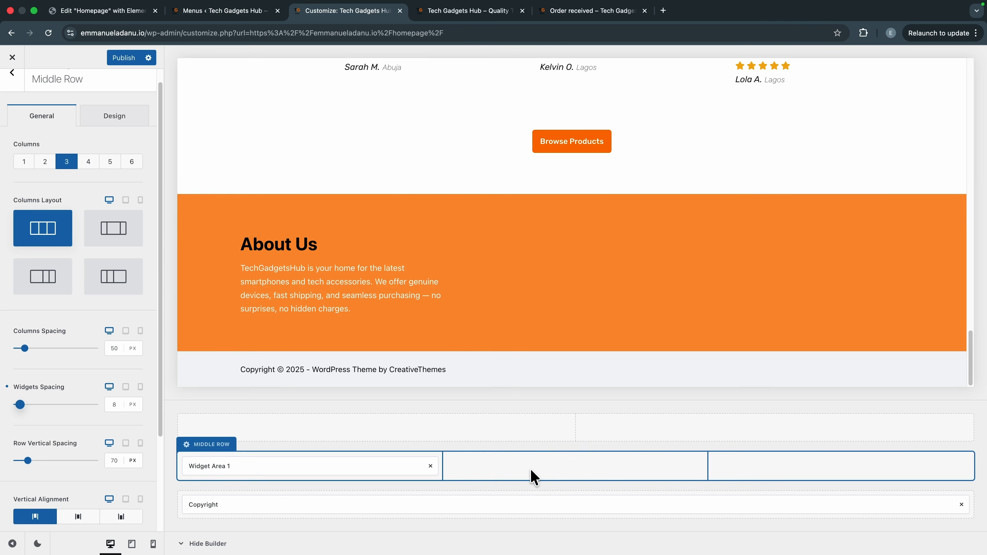
# Step: Place Widget Area 2 in the second column of the footer's middle row and add the heading "More Info" to it
pyautogui.click(13, 99)
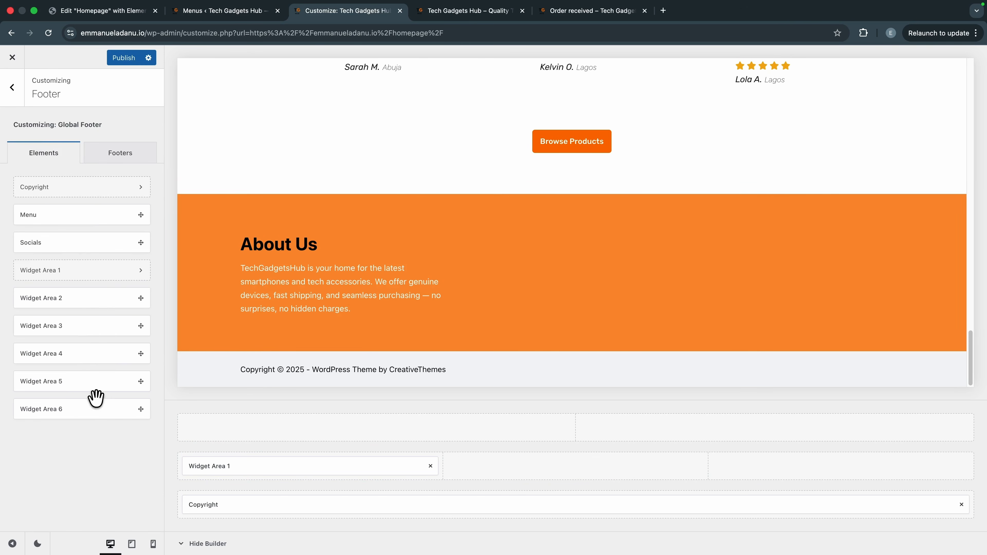
pyautogui.moveTo(27, 297); pyautogui.dragTo(529, 466)
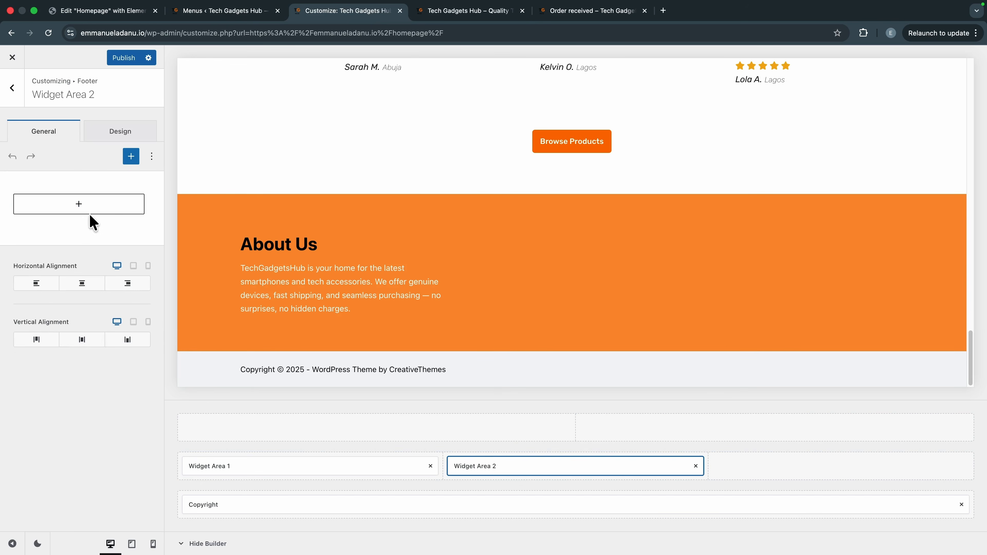
pyautogui.click(81, 205)
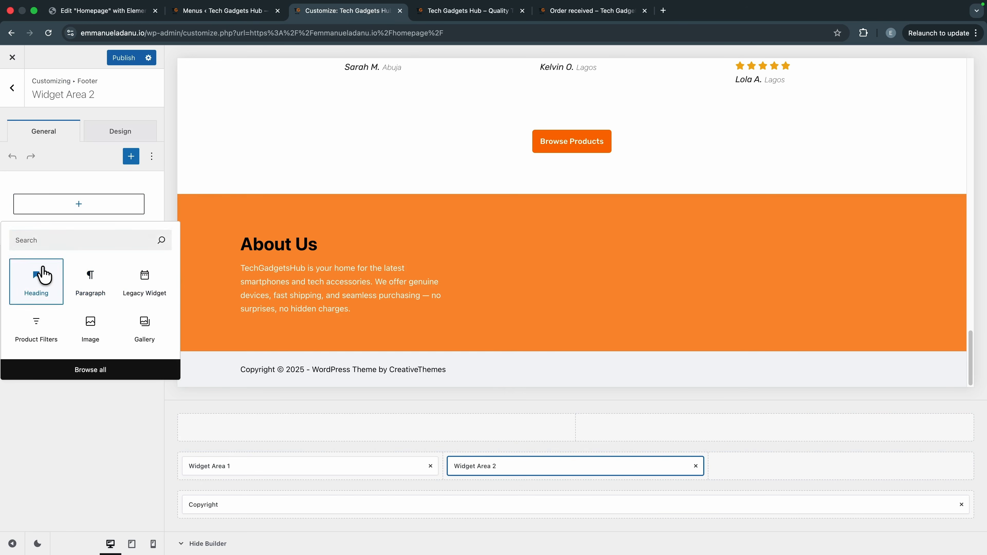
pyautogui.click(43, 274)
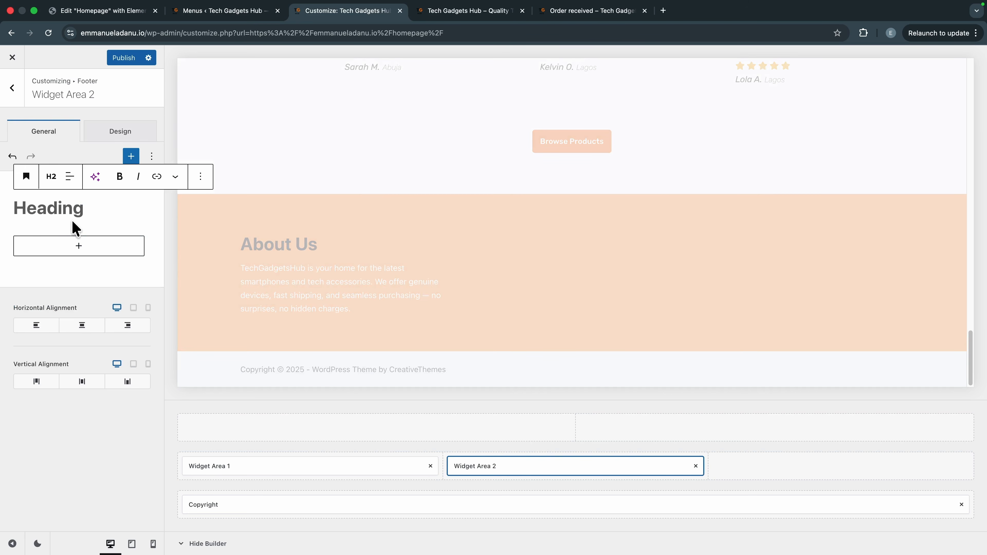
pyautogui.write('More Info')
# Step: Add a Navigation Menu block below More Info, titled "Footer Menu" and displaying the Footer Menu
pyautogui.click(79, 247)
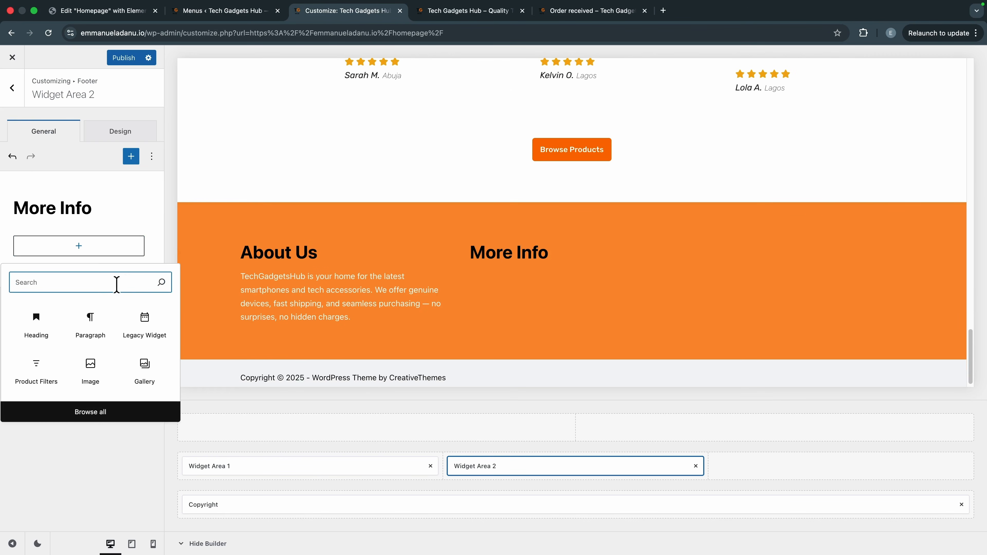
pyautogui.write('menu')
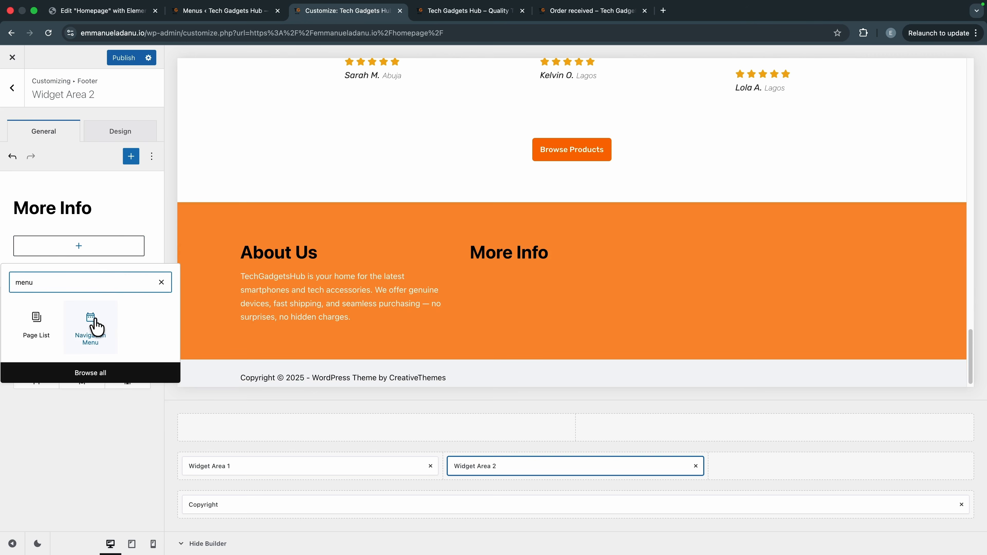
pyautogui.click(95, 335)
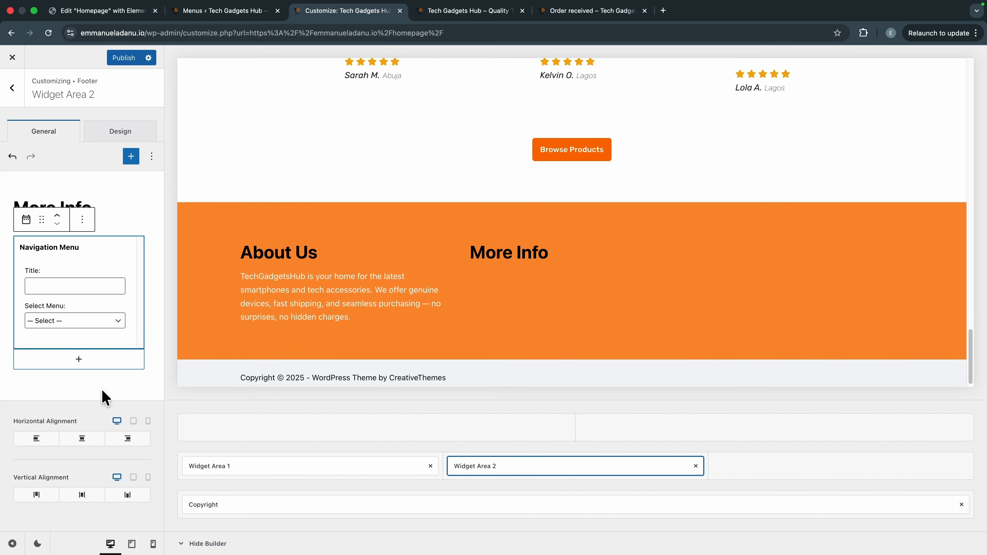
pyautogui.click(62, 286)
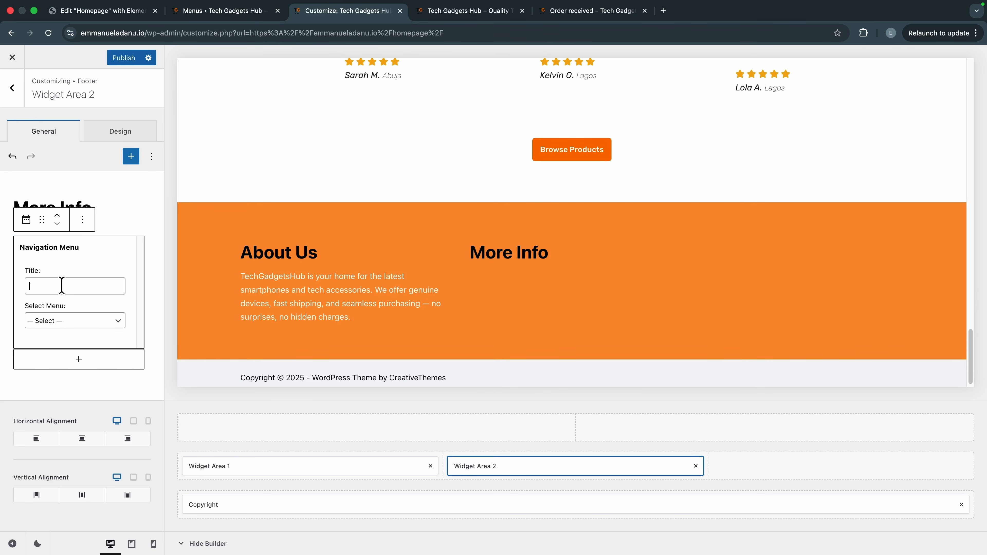
pyautogui.write('Footer Menu')
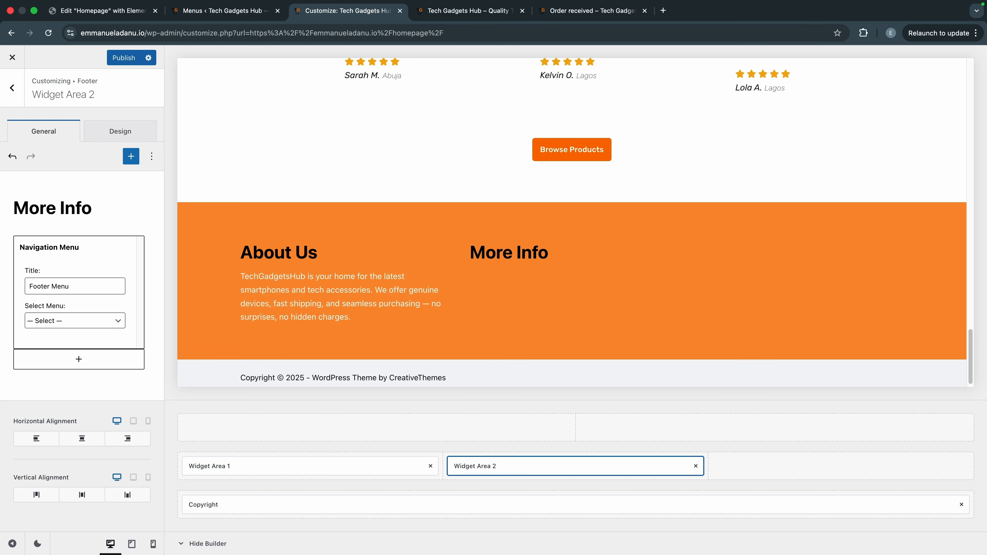
pyautogui.click(52, 321)
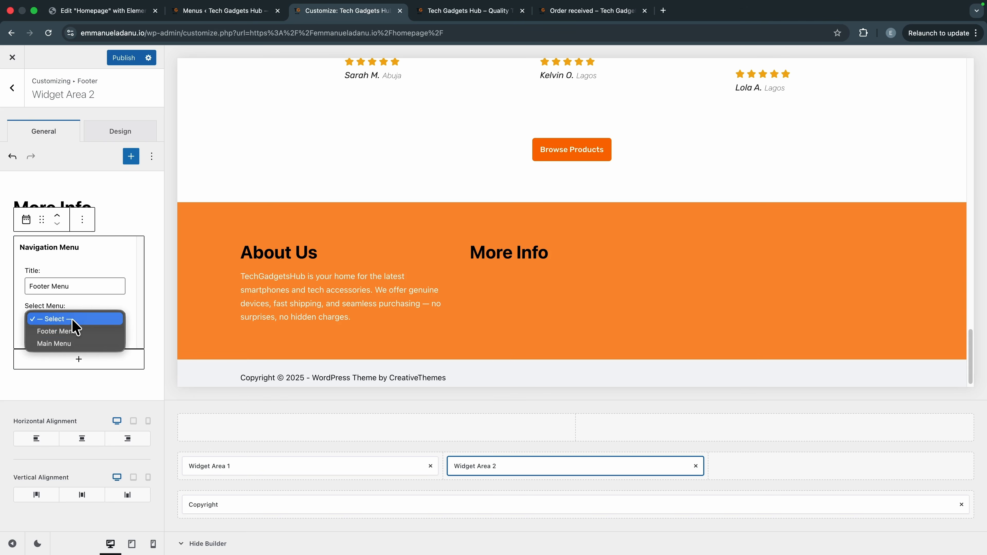
pyautogui.click(73, 332)
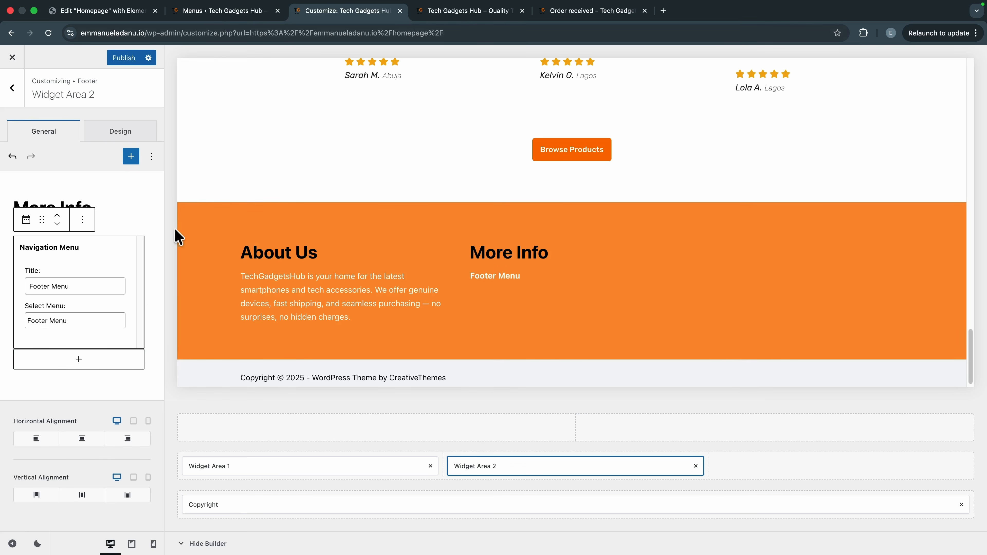
# Step: In WordPress Menus, add the pages Shop, My account, Terms and Conditions, Privacy Policy, and Refund and Returns Policy to the Footer Menu
pyautogui.click(233, 11)
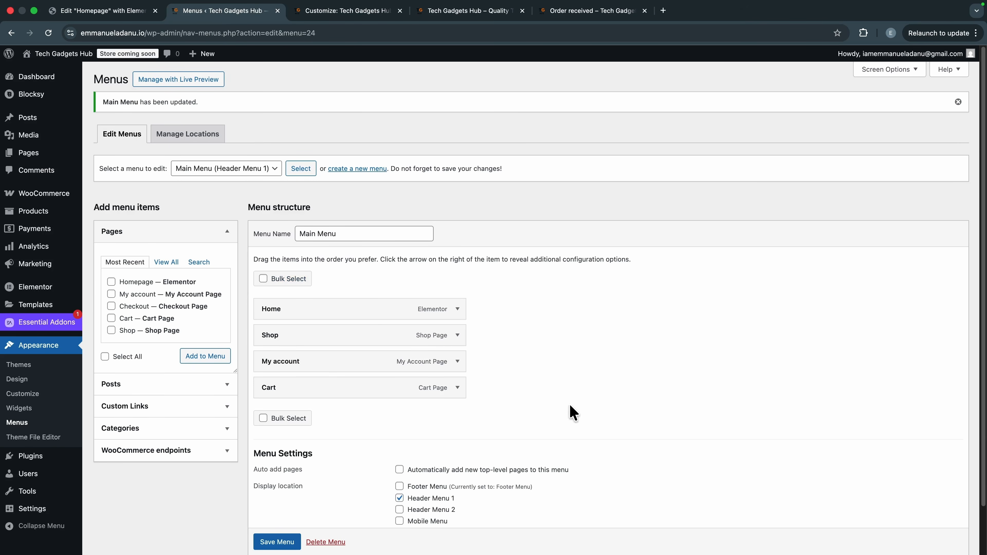
pyautogui.click(242, 171)
pyautogui.click(227, 154)
pyautogui.click(296, 171)
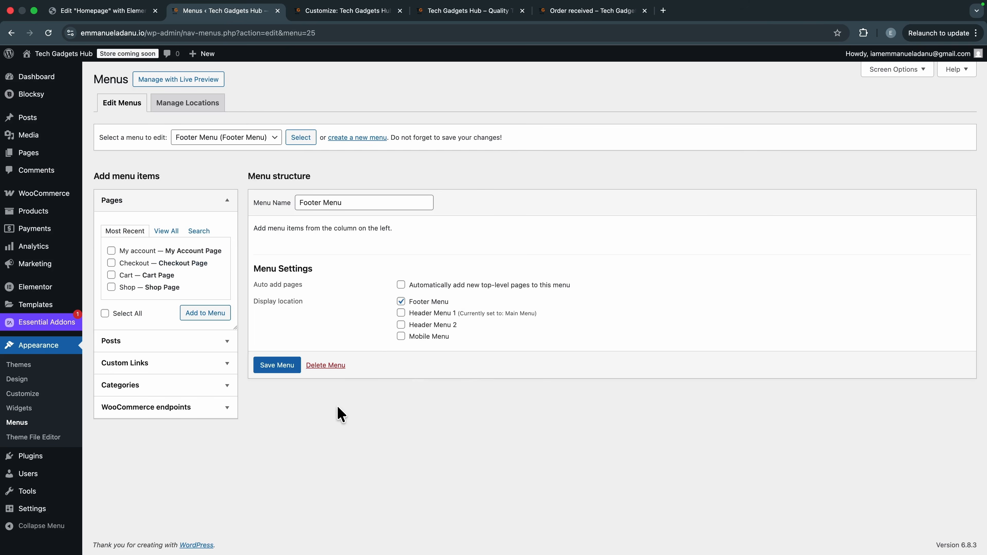
pyautogui.click(166, 231)
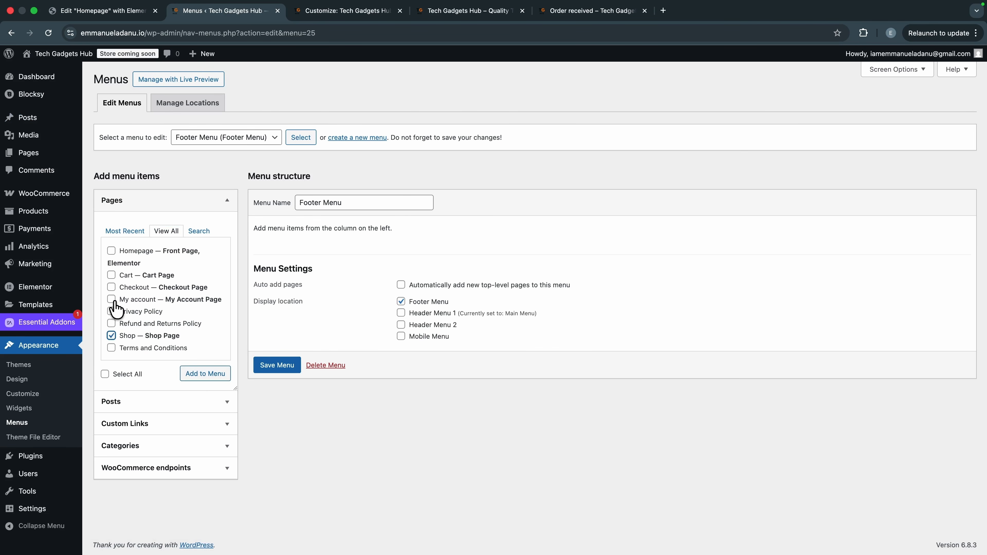
pyautogui.click(112, 347)
pyautogui.click(111, 323)
pyautogui.click(204, 374)
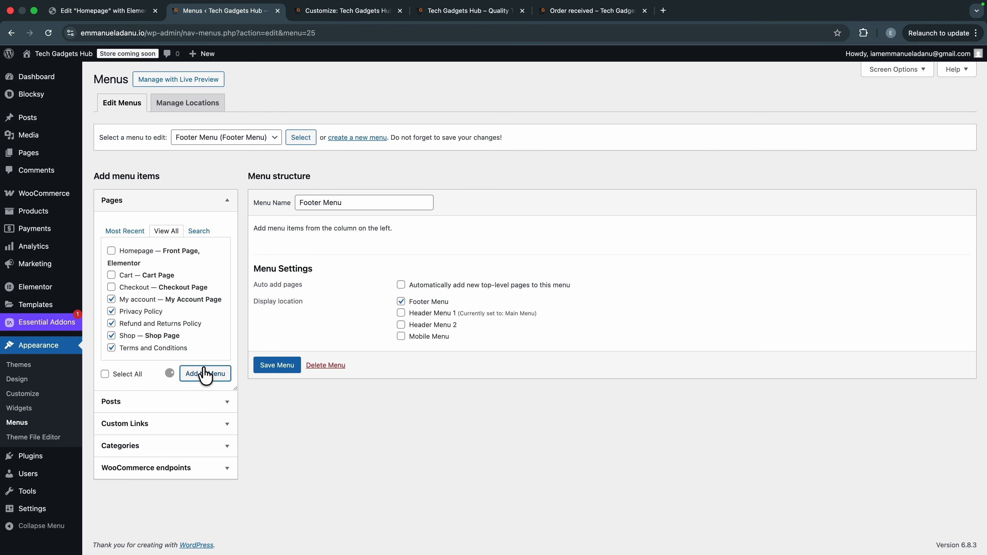
# Step: Order the footer menu items as Shop, My account, Terms and Conditions, Privacy Policy, Refund and Returns Policy, and save the menu
pyautogui.moveTo(272, 355); pyautogui.dragTo(272, 277)
pyautogui.moveTo(319, 382); pyautogui.dragTo(315, 333)
pyautogui.scroll(-2, 295, 505)
pyautogui.click(289, 504)
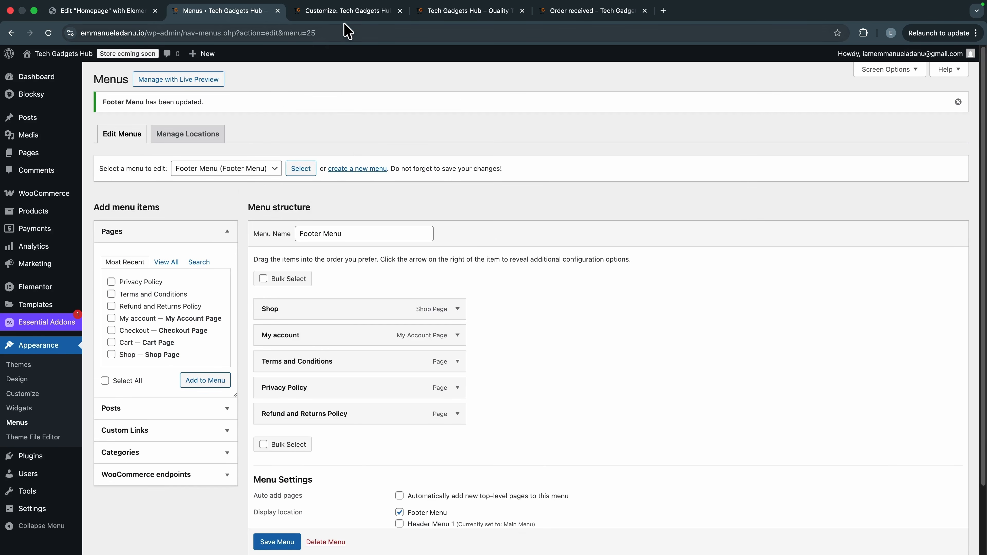
# Step: Return to the Customizer, publish the changes and check the footer in the site preview
pyautogui.click(348, 11)
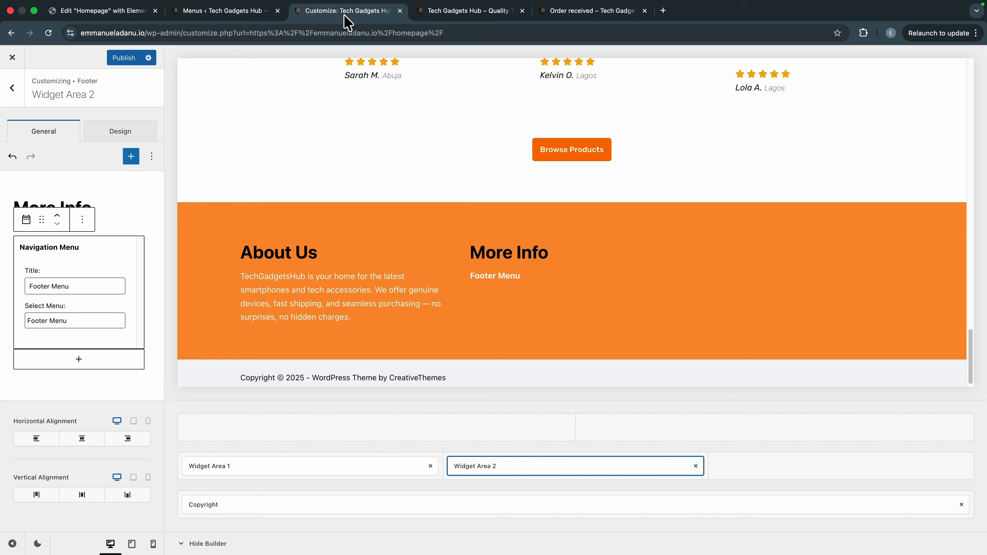
pyautogui.click(124, 58)
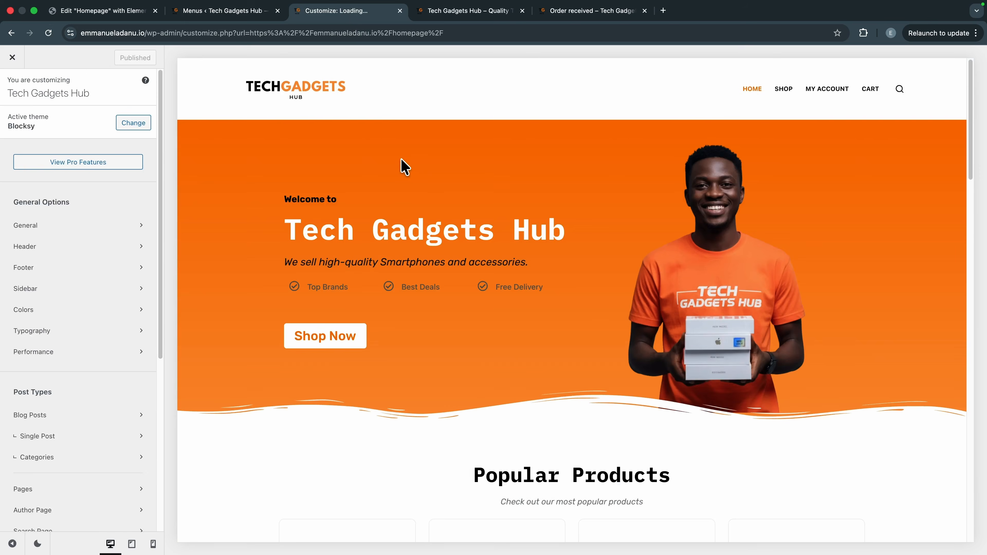
pyautogui.scroll(-20, 474, 247)
pyautogui.moveTo(606, 406)
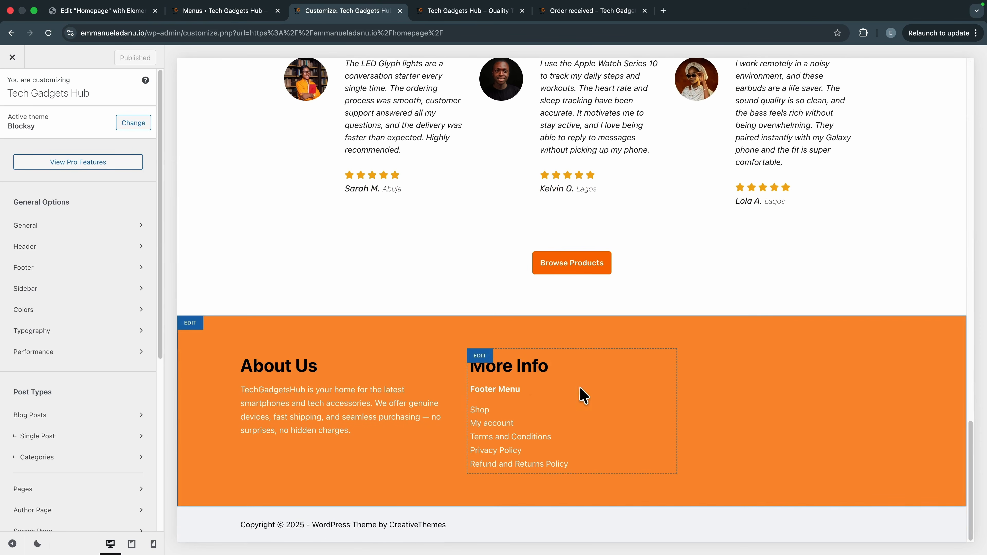
# Step: Remove the title from the Navigation Menu block in Widget Area 2 and publish the change
pyautogui.click(478, 359)
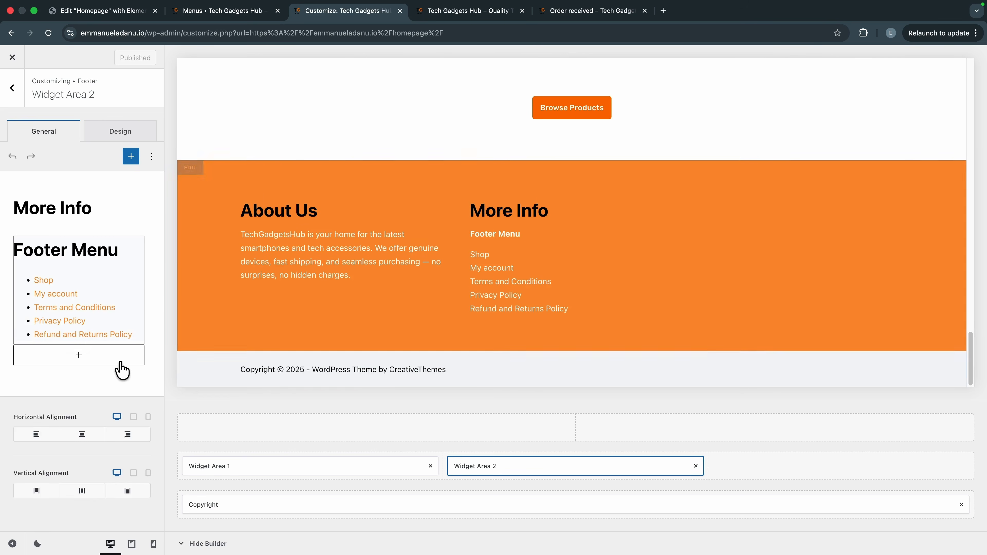
pyautogui.click(60, 282)
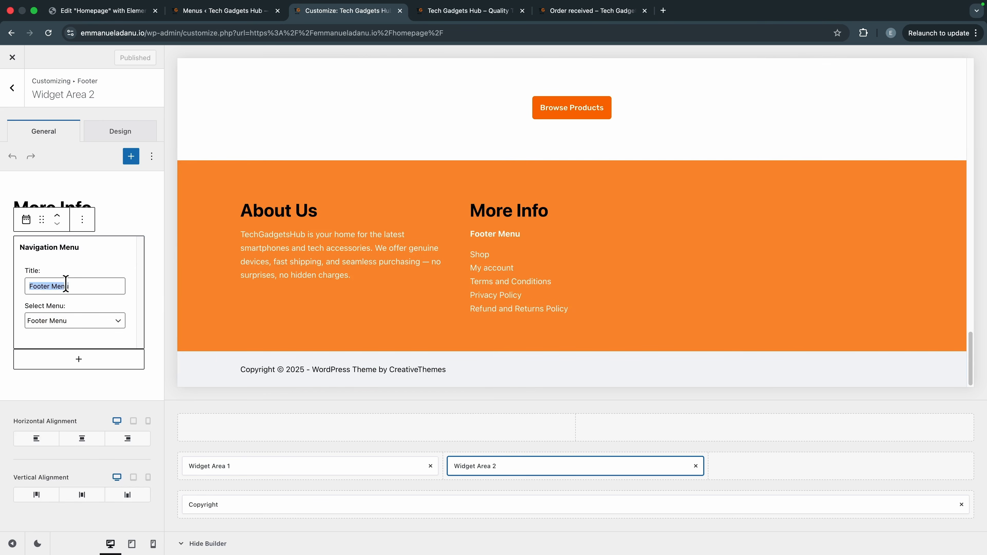
pyautogui.press('BackSpace')
pyautogui.click(64, 384)
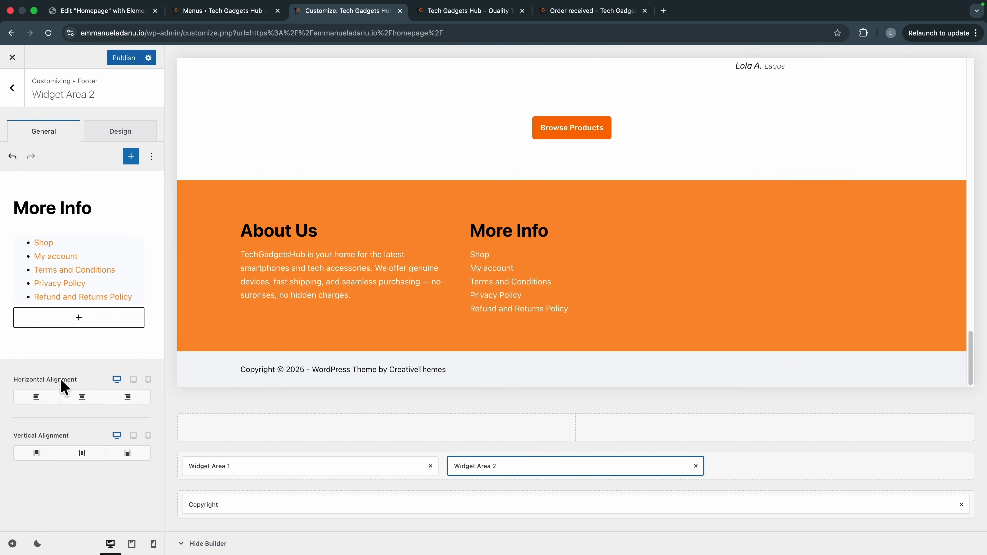
pyautogui.click(123, 59)
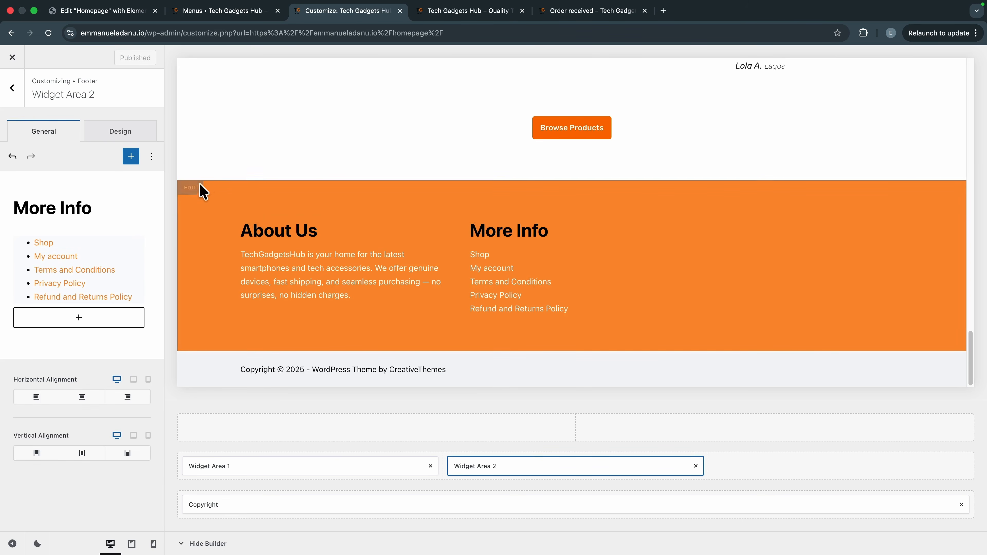
# Step: Set the columns spacing of the footer's middle row to 245 px
pyautogui.click(192, 187)
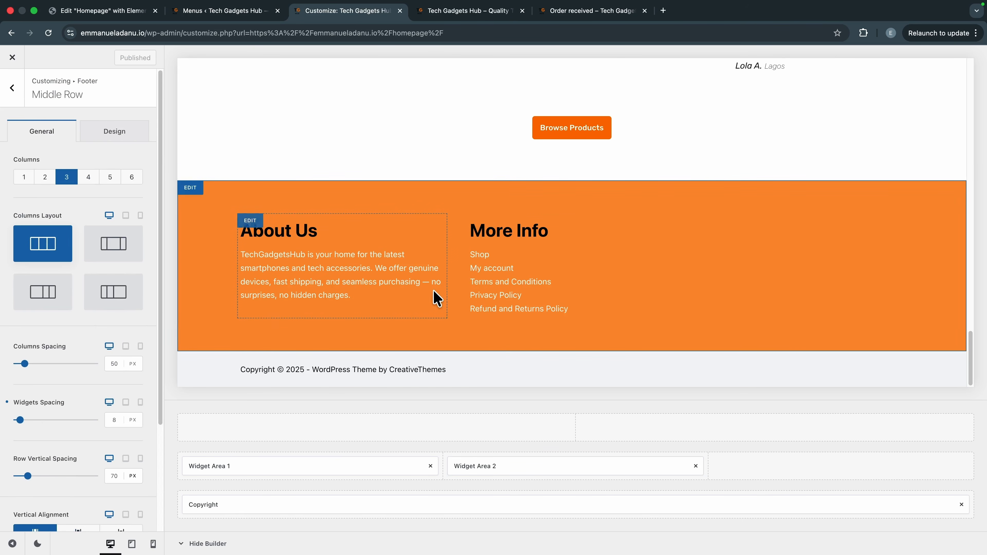
pyautogui.scroll(-5, 39, 416)
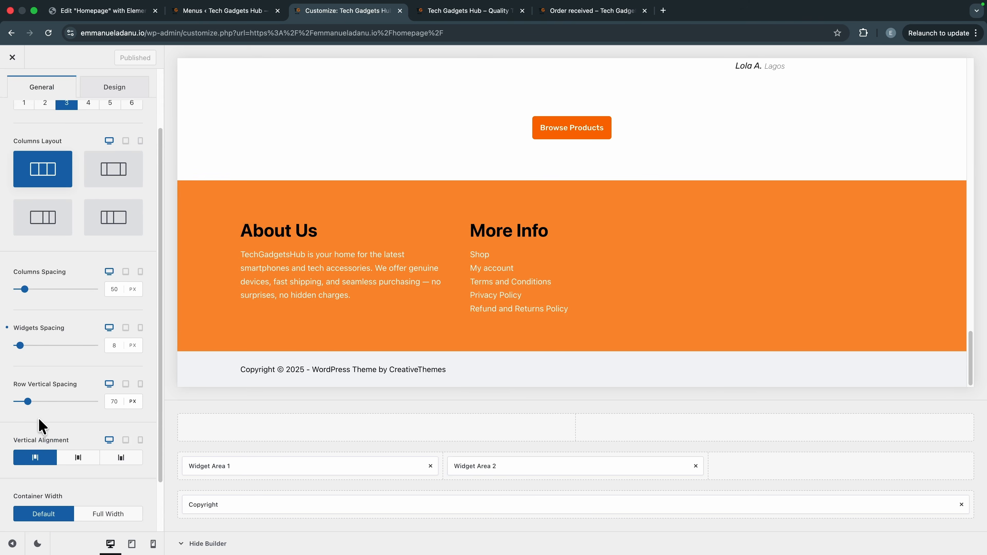
pyautogui.scroll(1, 39, 416)
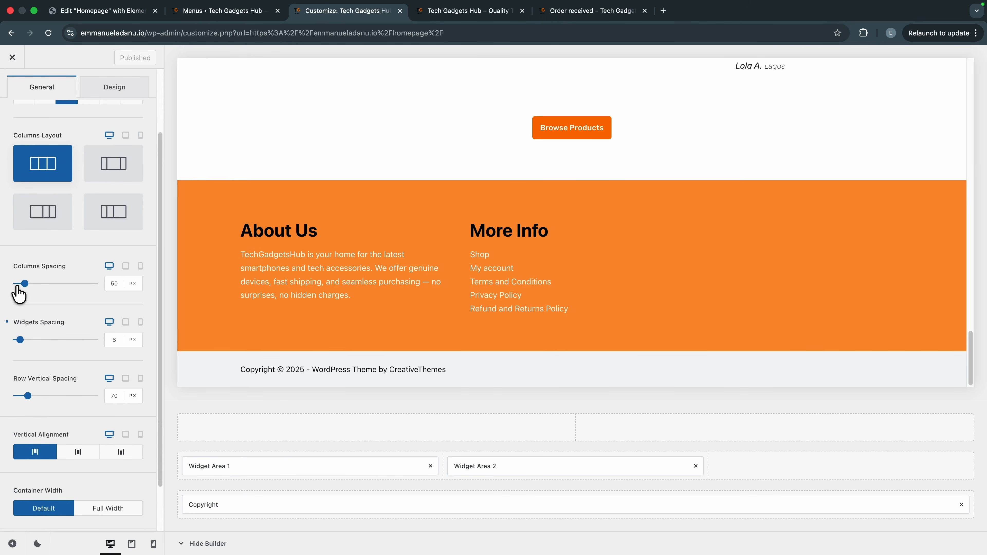
pyautogui.moveTo(26, 284); pyautogui.dragTo(54, 286)
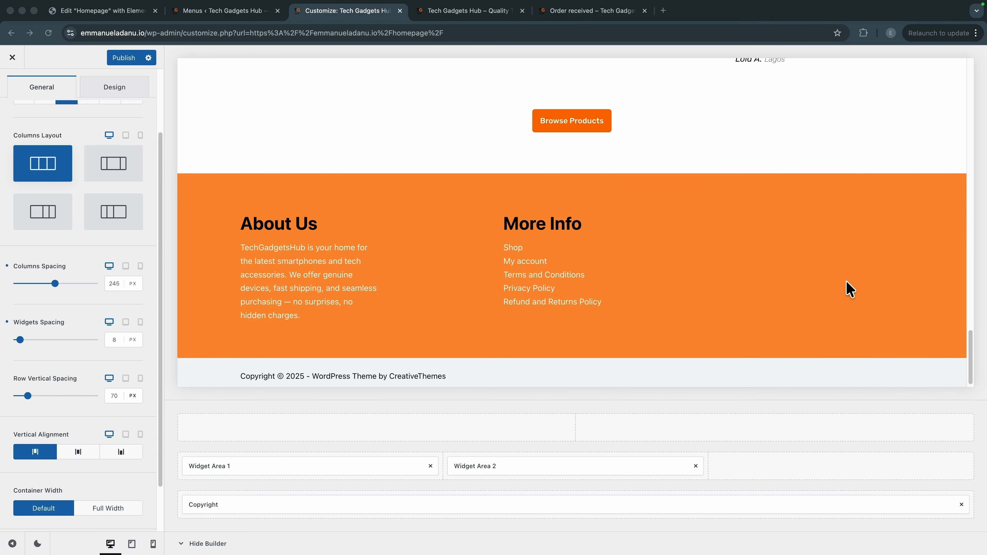
# Step: Place Widget Area 3 in the third column of the footer's middle row and add the heading "Contact Us" to it
pyautogui.scroll(3, 49, 190)
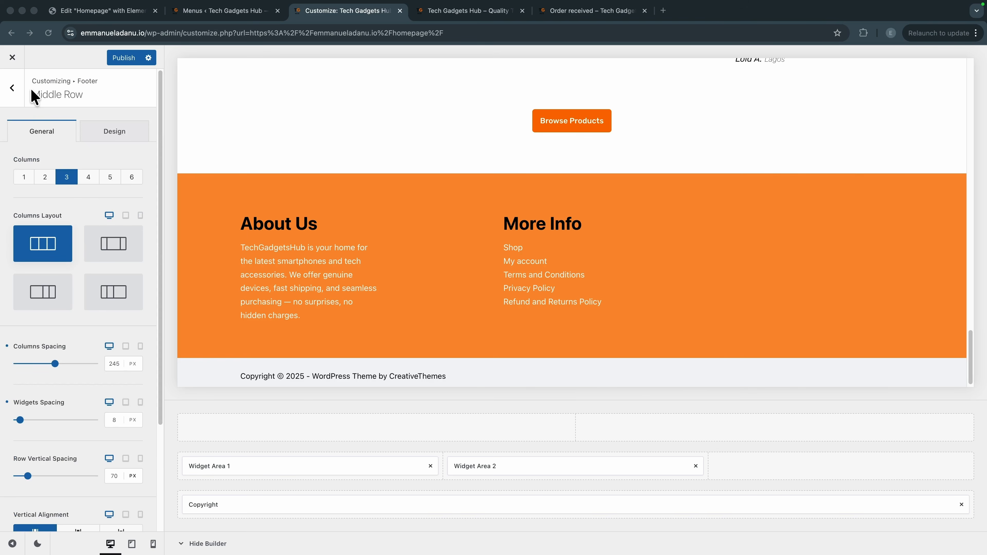
pyautogui.click(19, 87)
pyautogui.moveTo(59, 326); pyautogui.dragTo(796, 475)
pyautogui.click(70, 214)
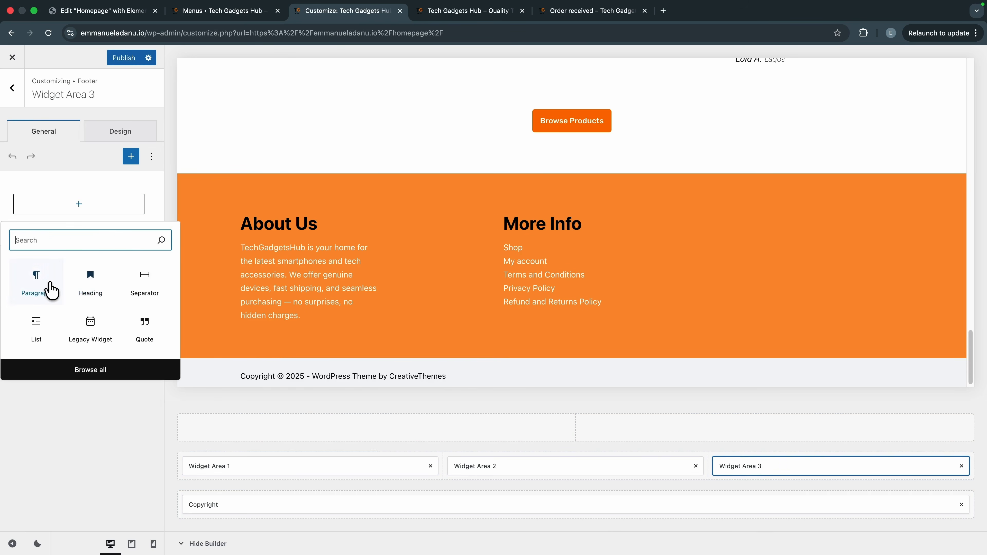
pyautogui.click(89, 282)
pyautogui.write('Contact')
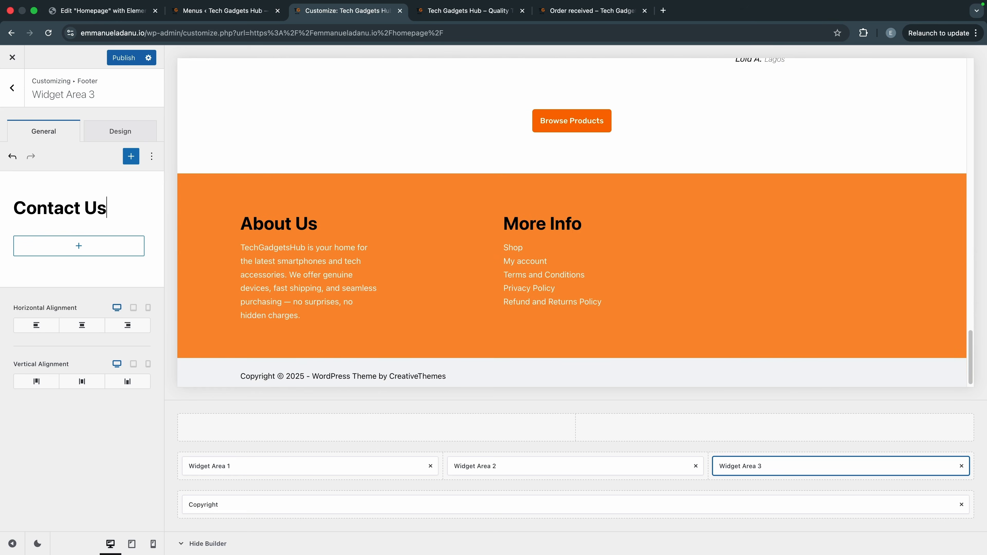
pyautogui.write(' Us')
# Step: Below Contact Us, add a "Phone Number:" paragraph with the store's phone number and an "Email:" paragraph with the store's email address
pyautogui.click(78, 245)
pyautogui.click(34, 325)
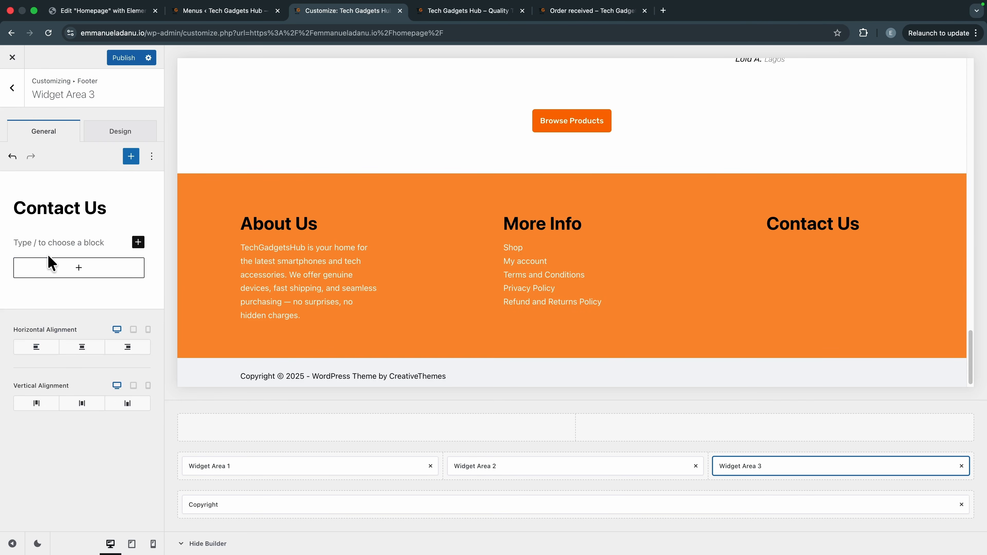
pyautogui.write('Phone Number: 0123')
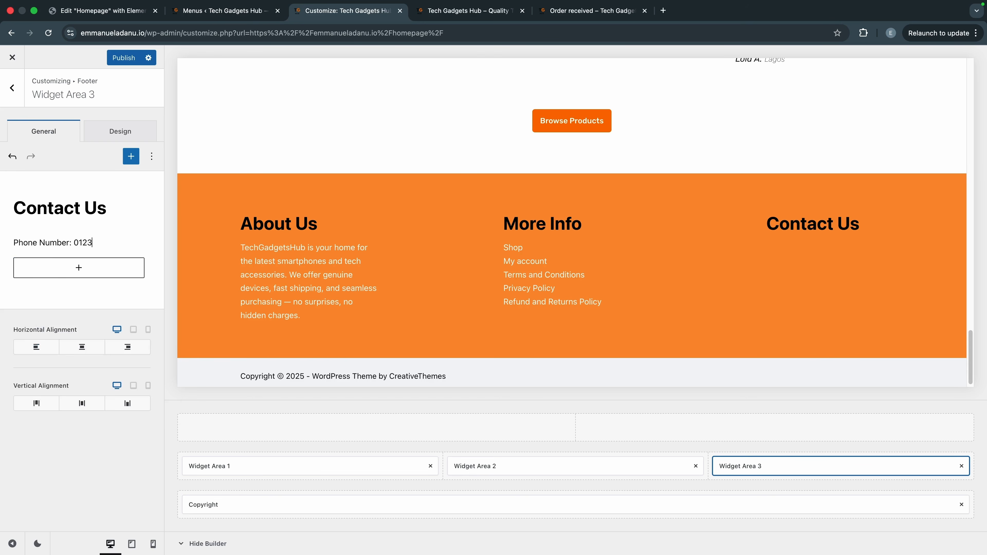
pyautogui.write('45678')
pyautogui.click(78, 267)
pyautogui.click(34, 340)
pyautogui.write('Email:')
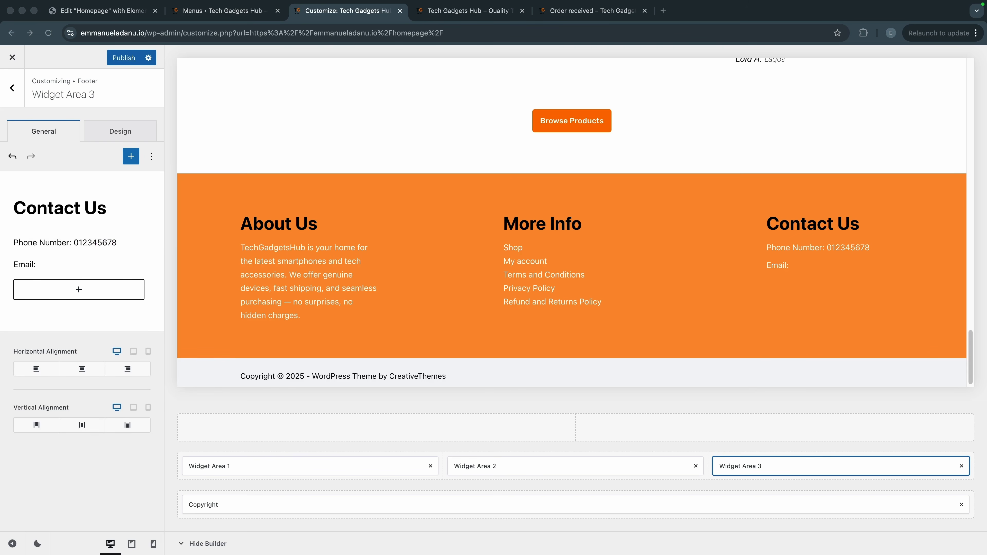
# Step: Add a third paragraph reading "Office/Business Address" below the email line
pyautogui.click(102, 291)
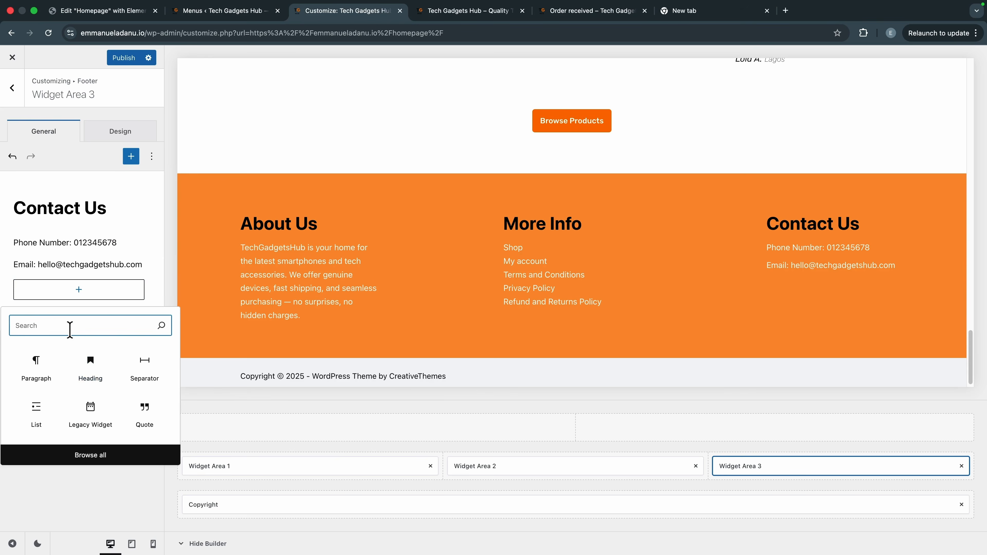
pyautogui.click(36, 366)
pyautogui.write('Office')
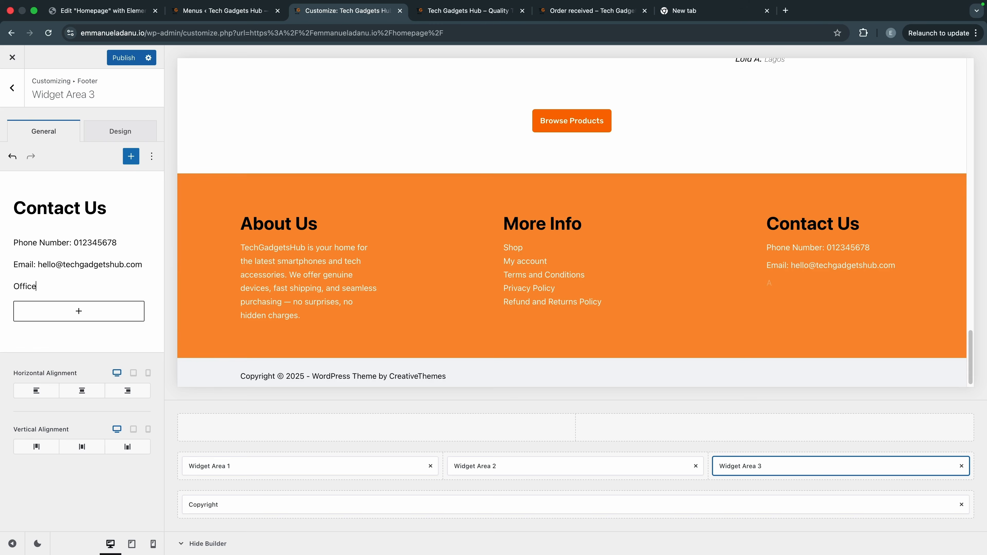
pyautogui.write('/Business Address')
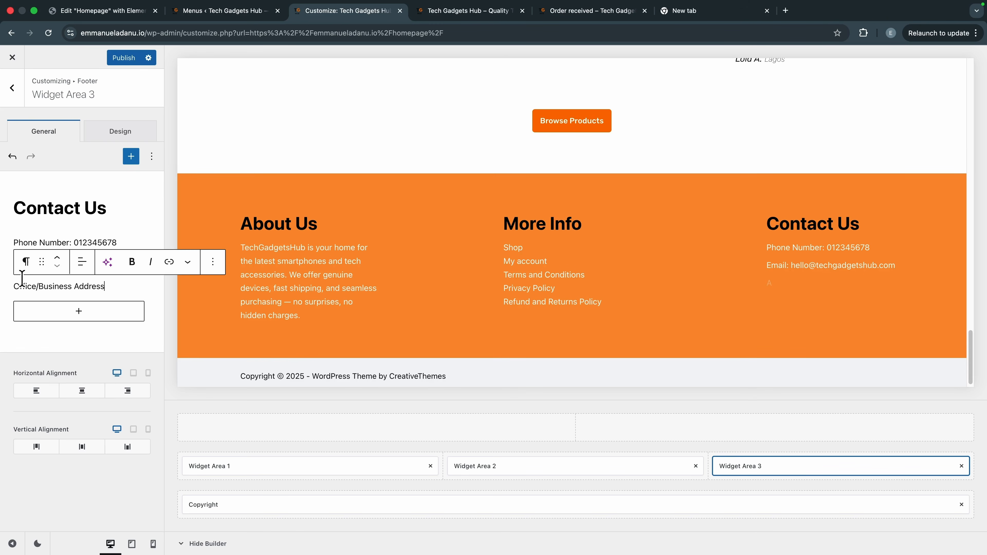
# Step: Add a Spacer block between the email and Office/Business Address paragraphs and reduce its height
pyautogui.click(80, 312)
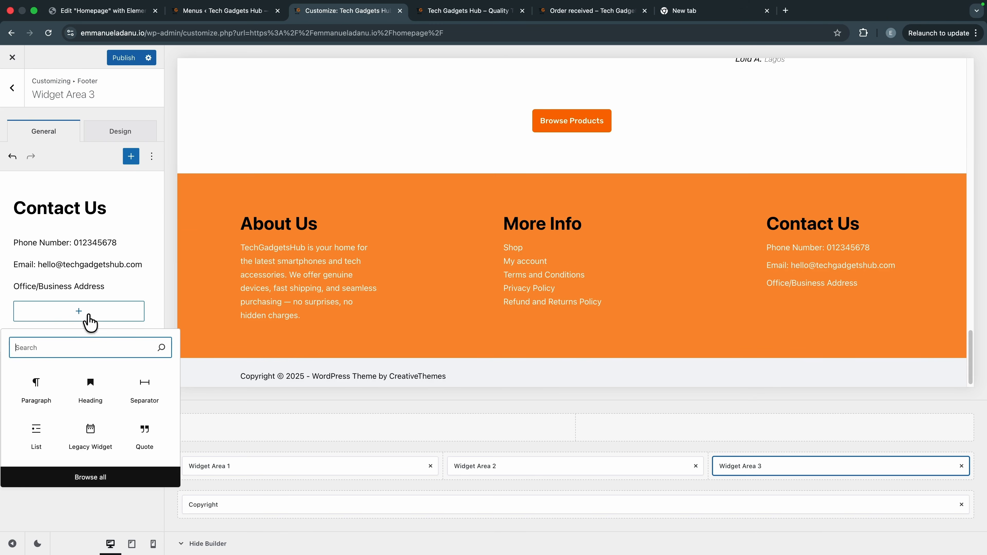
pyautogui.write('spacer')
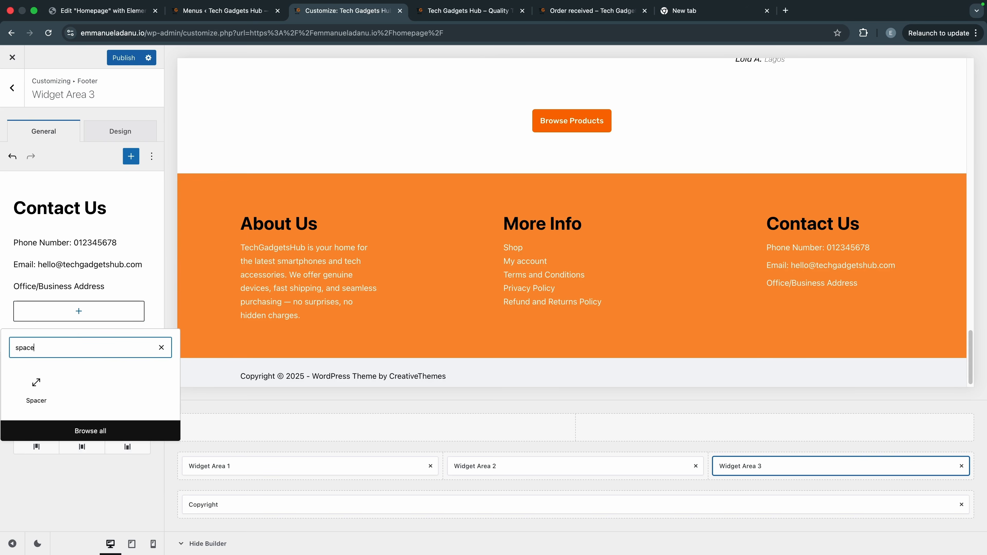
pyautogui.click(36, 387)
pyautogui.click(58, 280)
pyautogui.moveTo(79, 331); pyautogui.dragTo(82, 291)
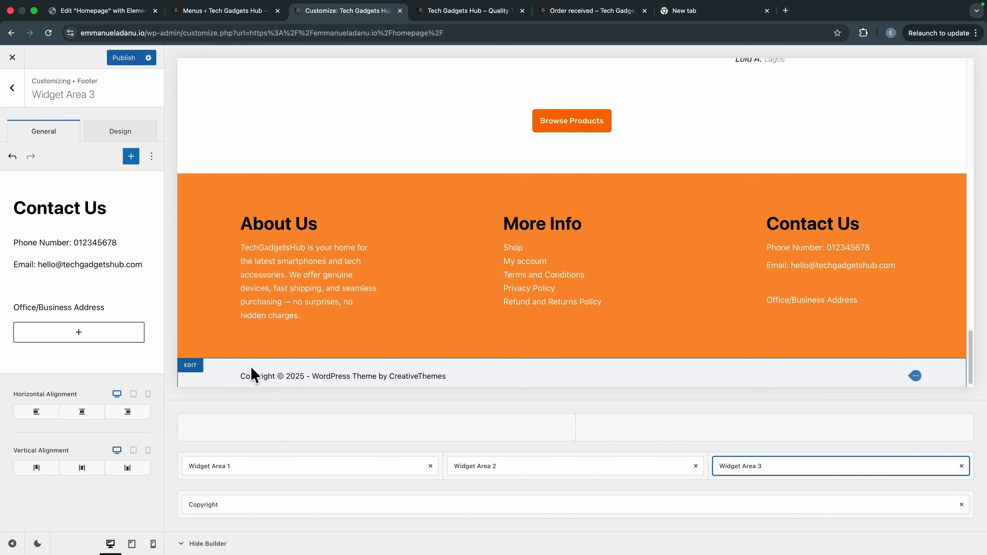
# Step: Change the footer copyright text to "Copyright © {current_year} - Tech Gadgets Hub", center it horizontally and publish
pyautogui.click(271, 505)
pyautogui.moveTo(19, 235); pyautogui.dragTo(80, 252)
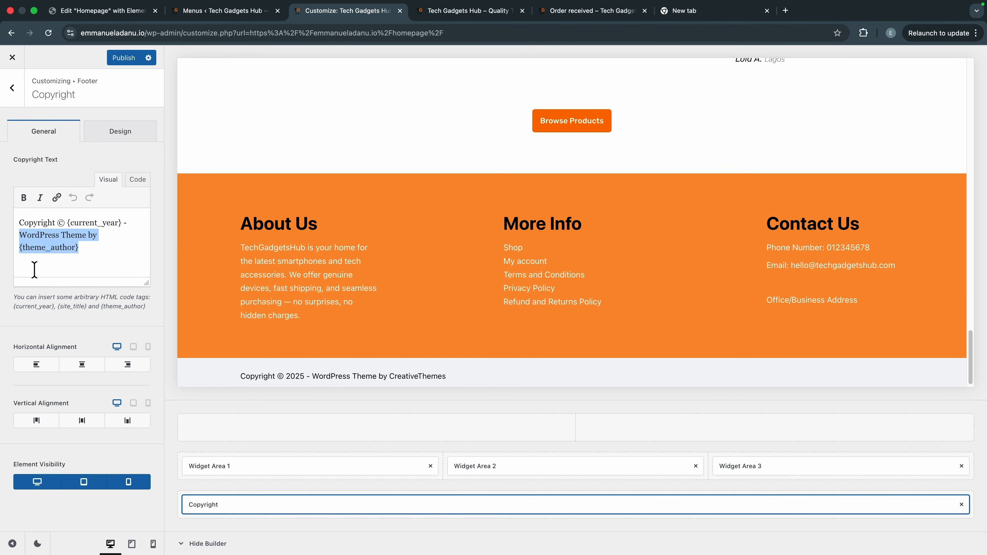
pyautogui.write('Tech Gadget')
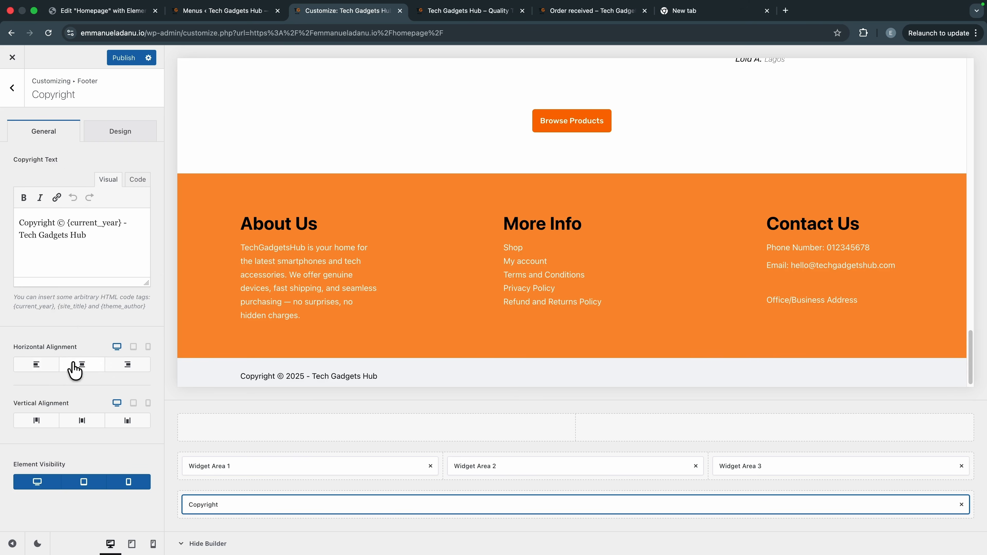
pyautogui.click(80, 367)
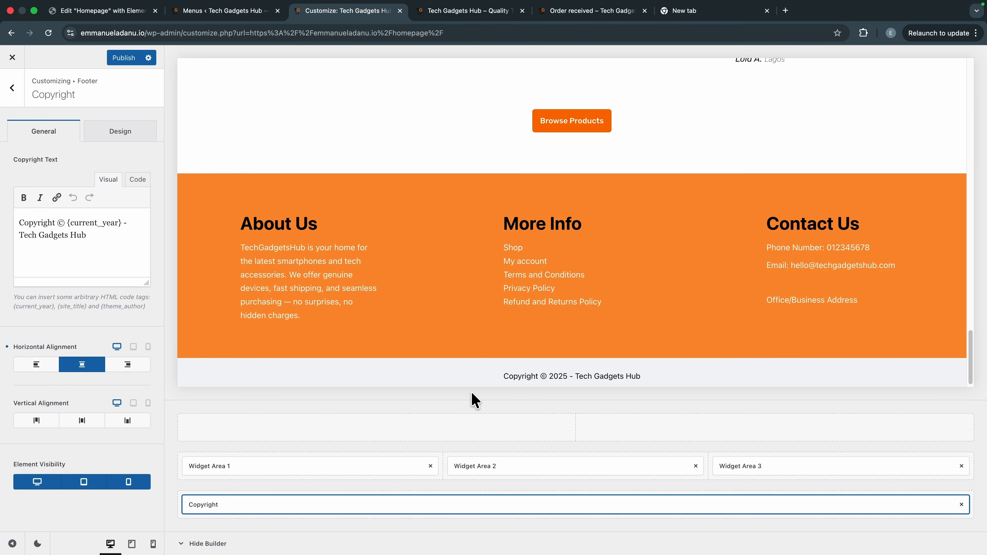
pyautogui.scroll(15, 621, 212)
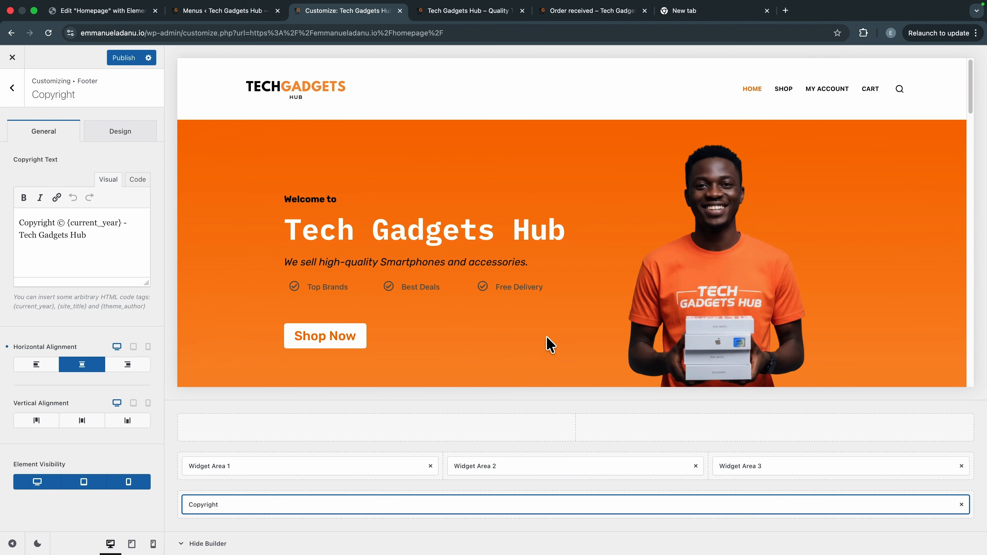
pyautogui.click(126, 62)
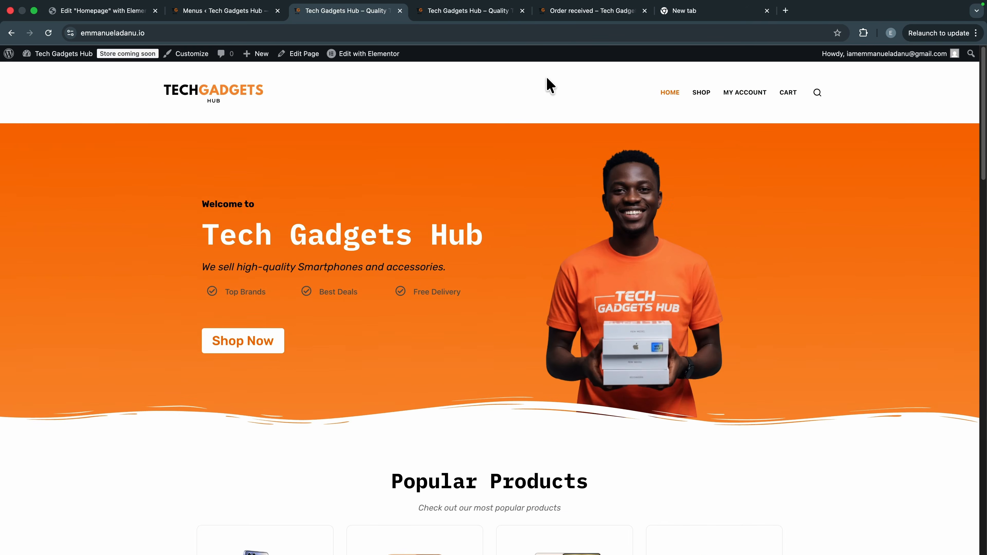
# Step: Close the extra storefront, order received and new browser tabs and switch back to the Menus page
pyautogui.click(521, 11)
pyautogui.click(522, 11)
pyautogui.click(522, 11)
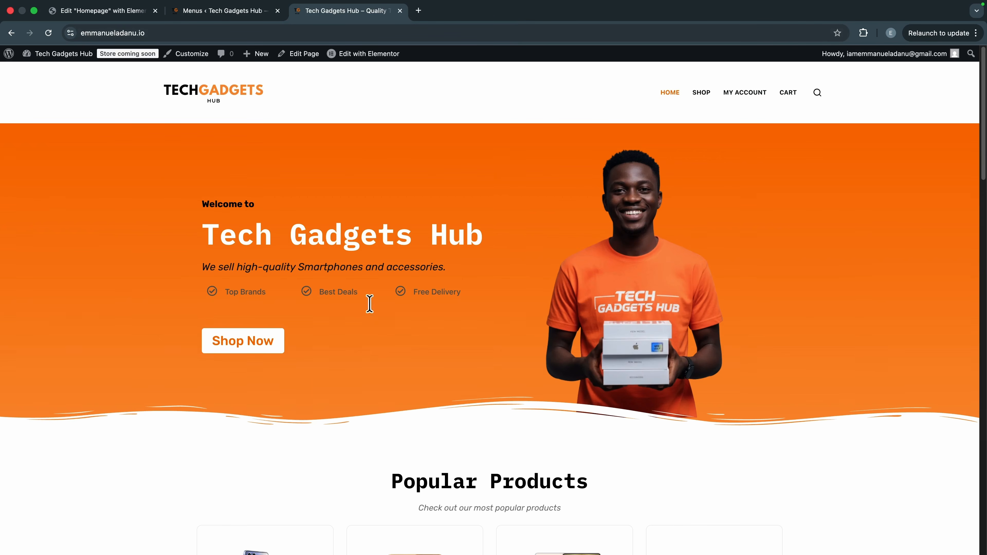
pyautogui.click(247, 14)
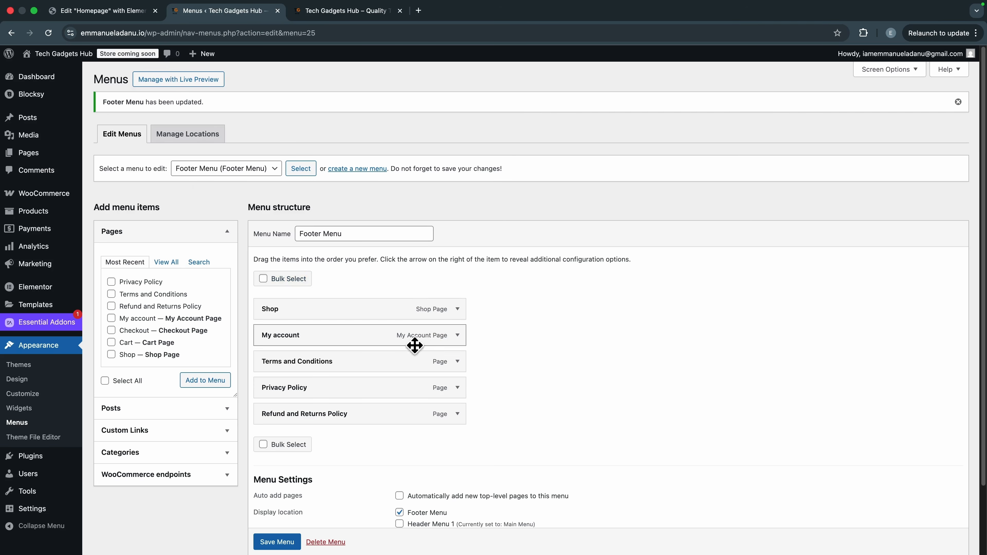
# Step: Set the WooCommerce site visibility to Live and save the changes
pyautogui.moveTo(54, 213)
pyautogui.moveTo(51, 194)
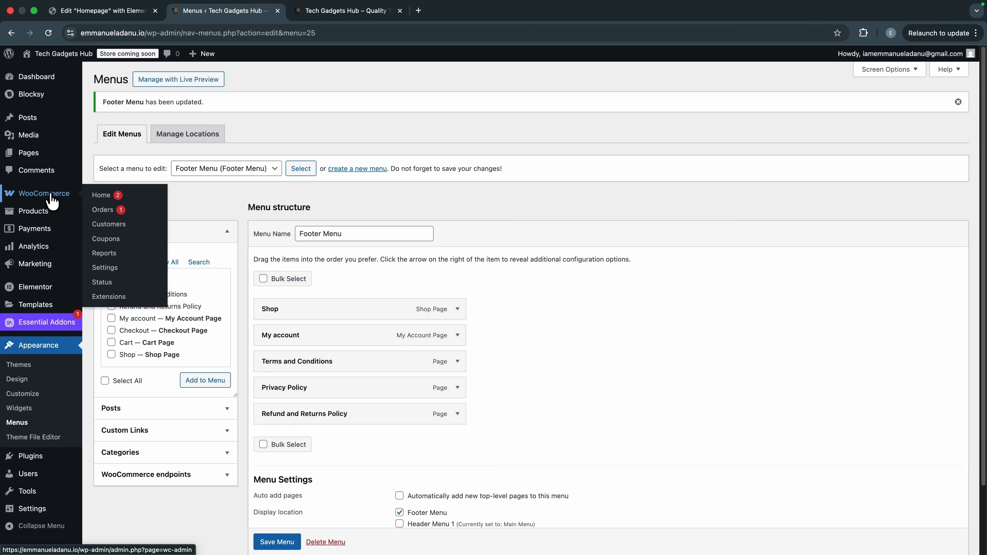
pyautogui.click(107, 273)
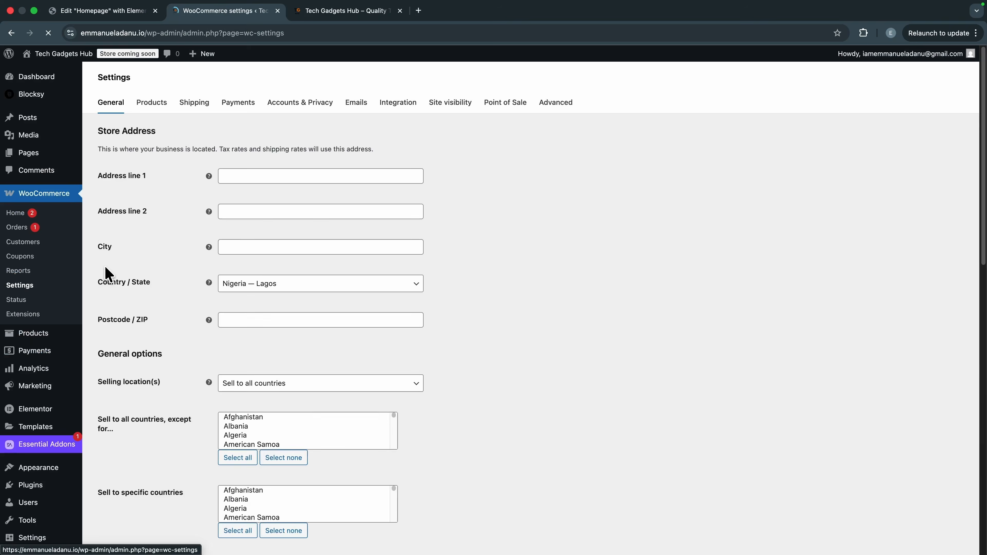
pyautogui.click(457, 132)
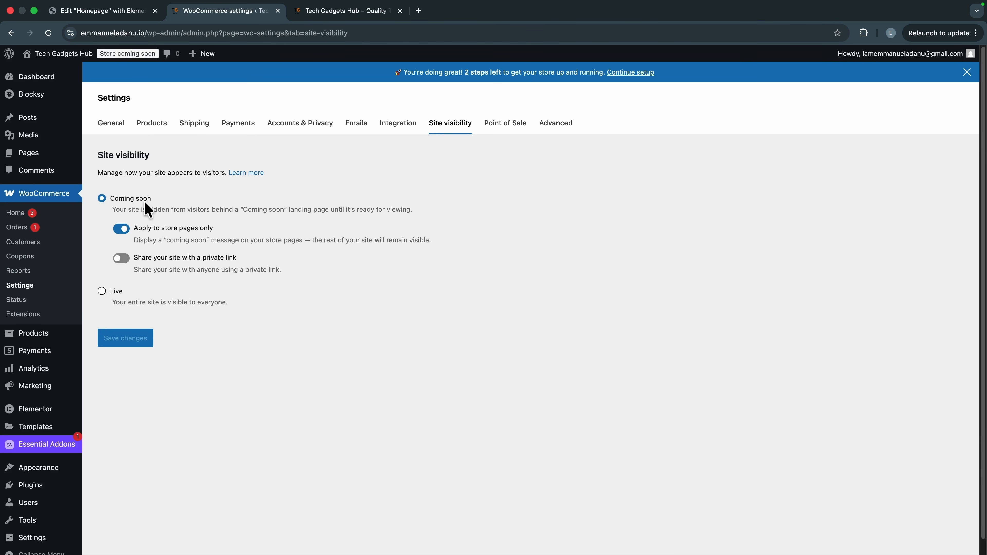
pyautogui.click(102, 291)
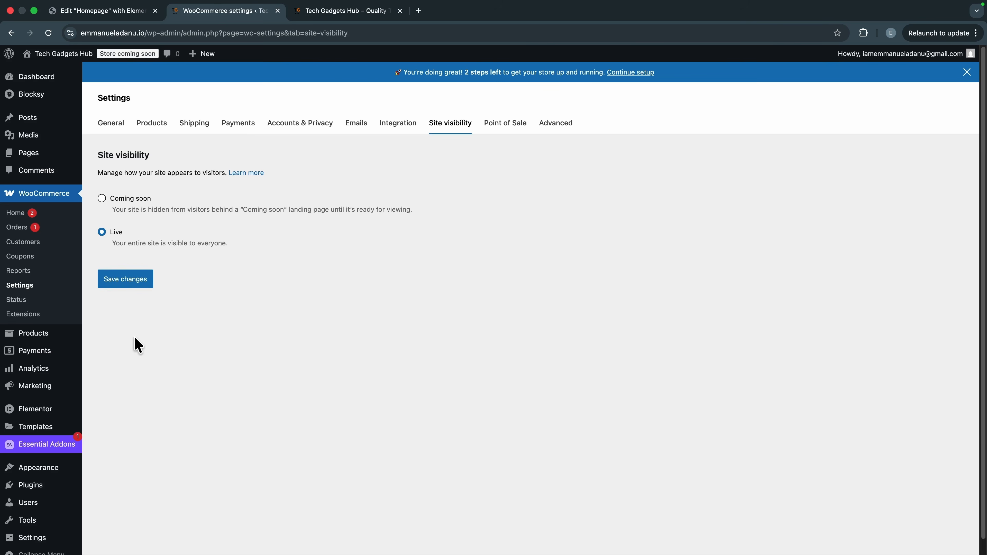
pyautogui.click(126, 283)
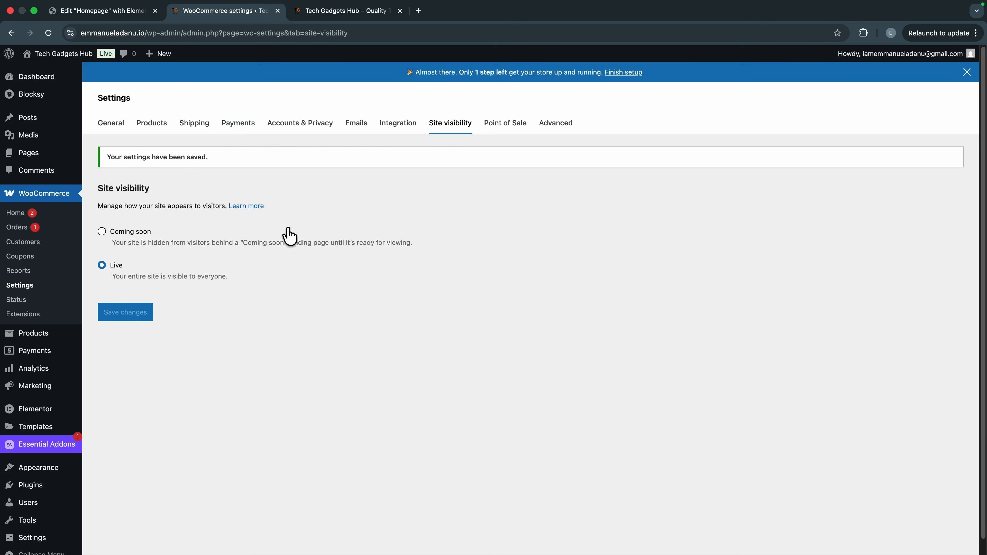
# Step: Open the live site in a new browser tab and review the homepage down to the footer
pyautogui.moveTo(58, 54)
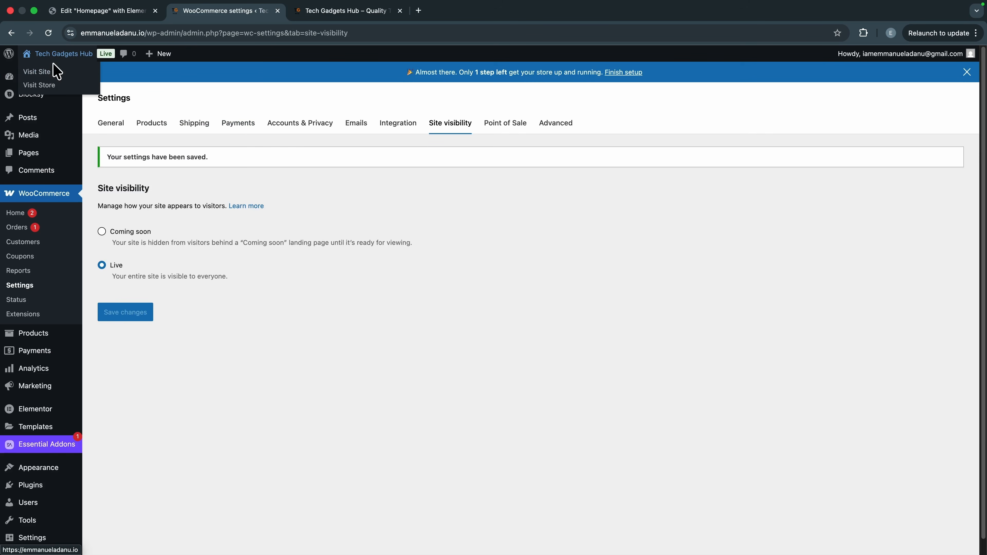
pyautogui.rightClick(46, 71)
pyautogui.click(64, 73)
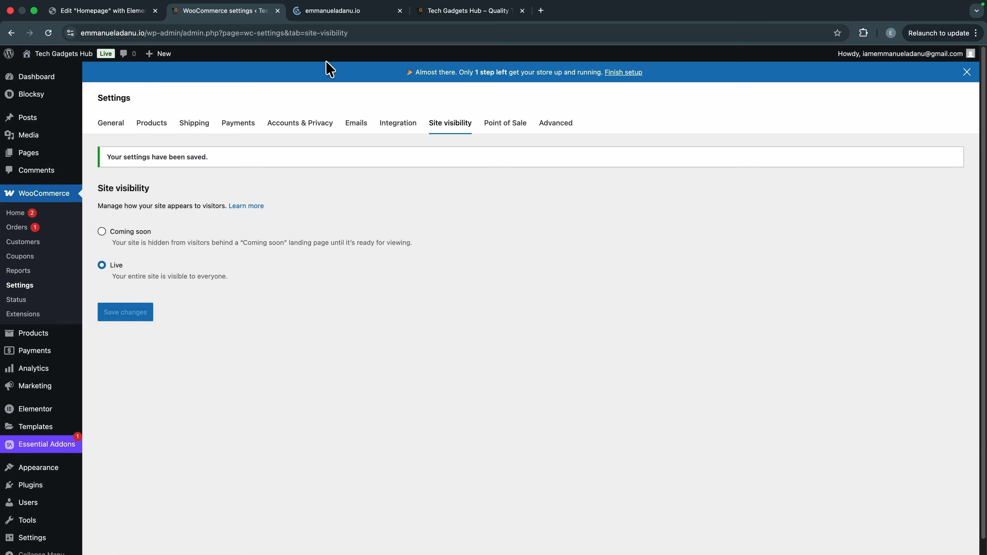
pyautogui.click(326, 19)
pyautogui.scroll(-20, 544, 294)
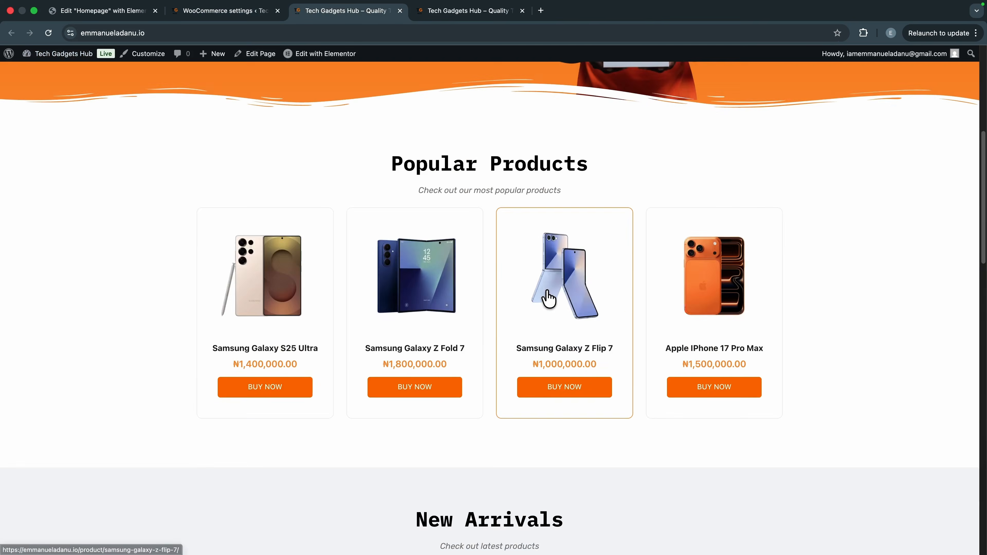
pyautogui.scroll(-10, 614, 304)
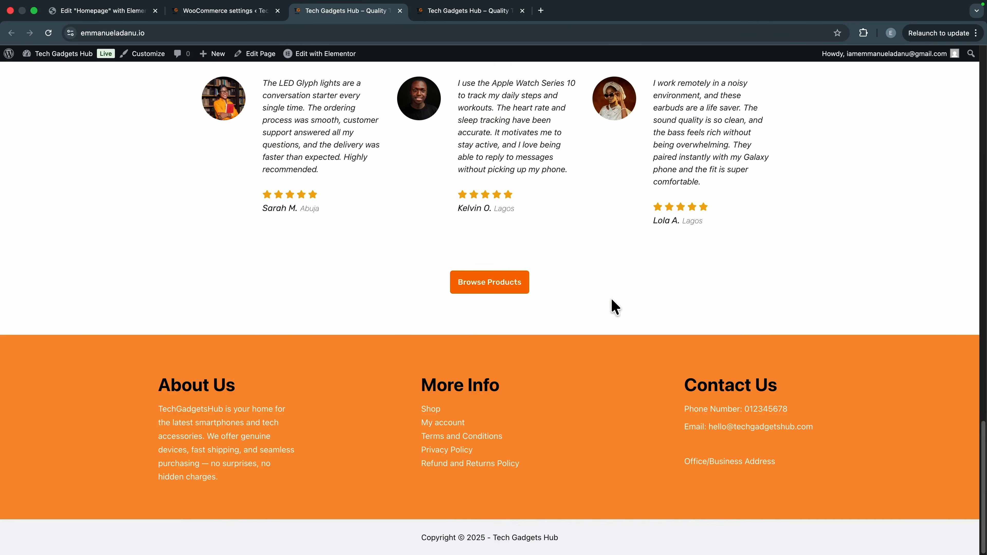